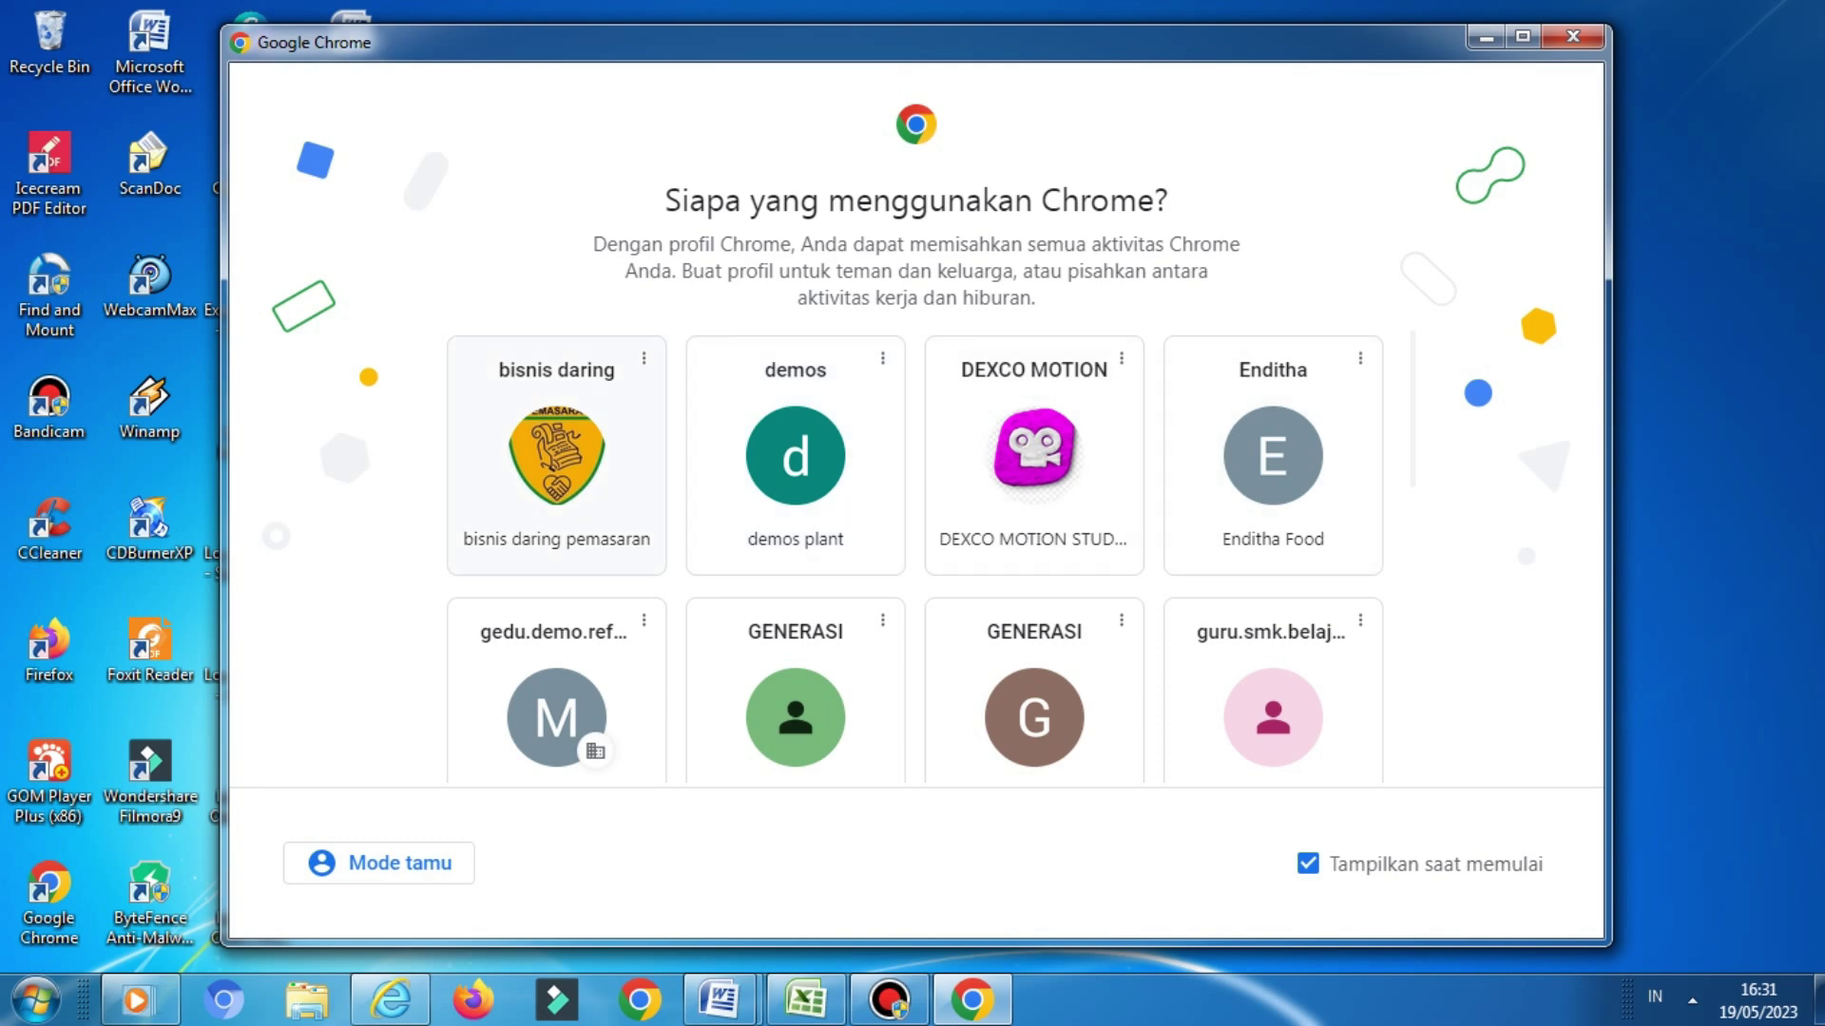
# Launch Google Chrome under the 'bisnis daring' profile
pyautogui.click(557, 456)
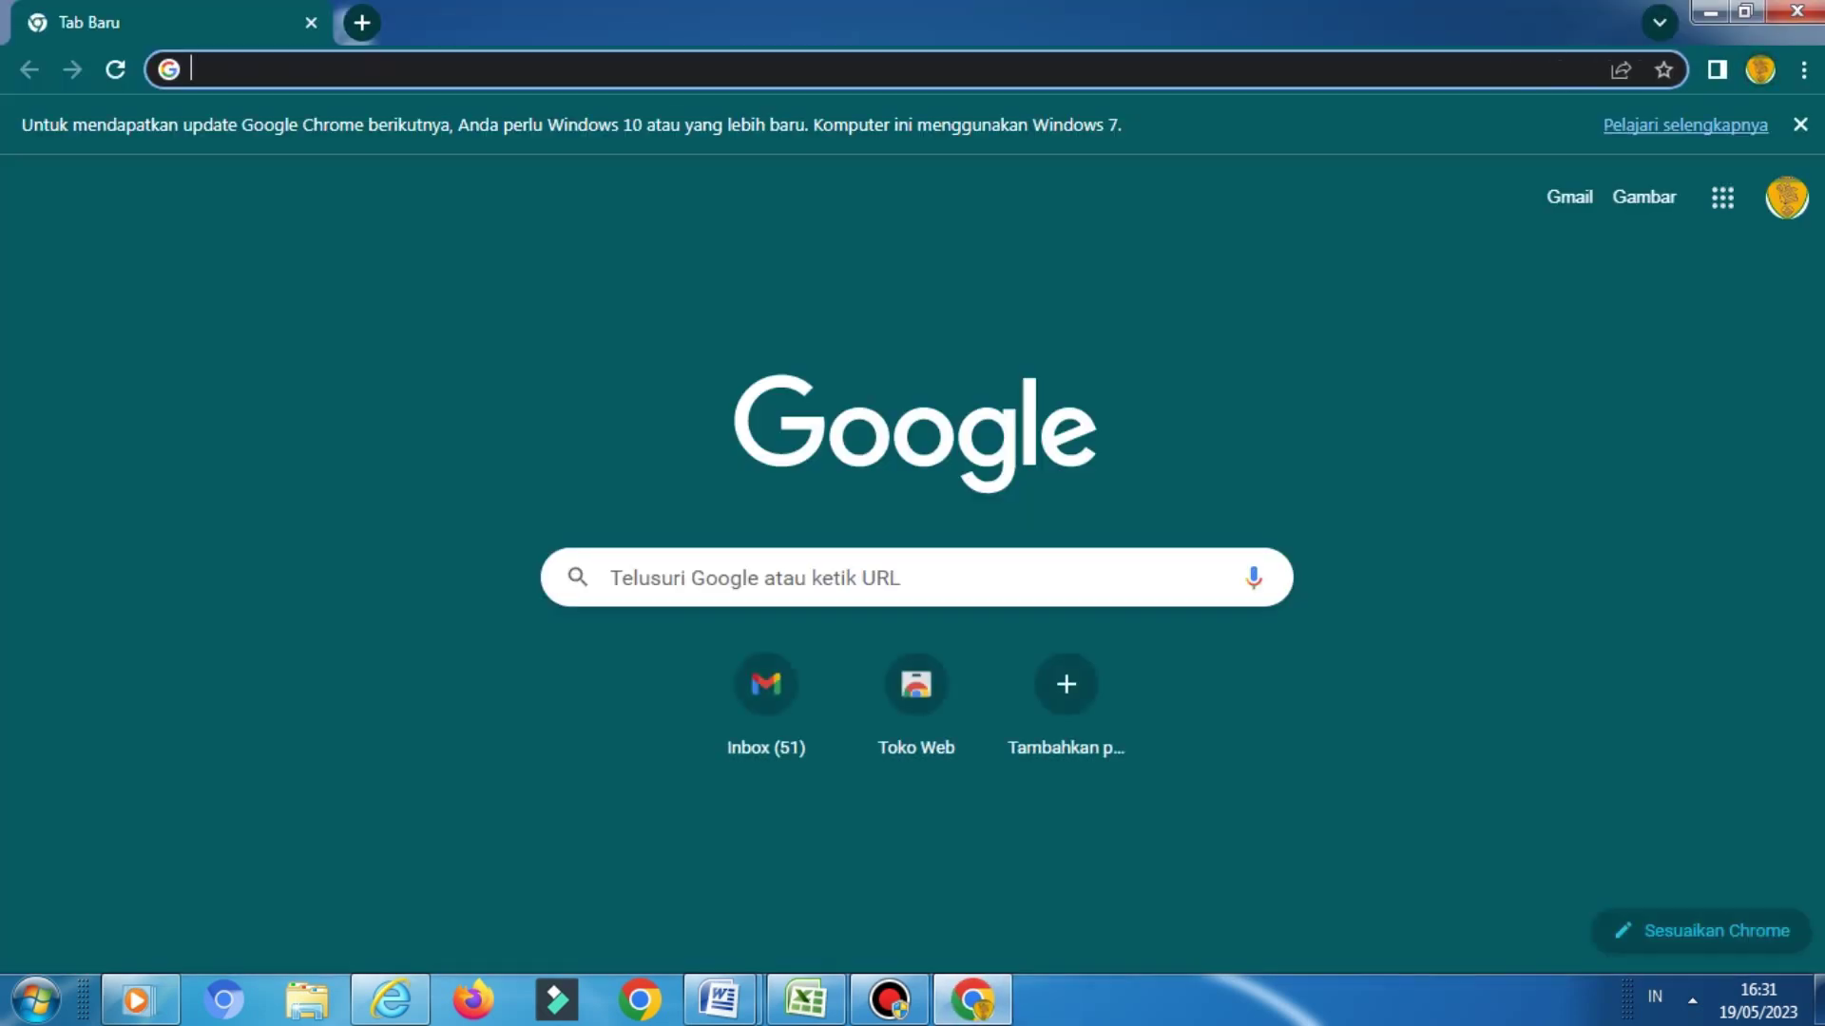
# Search 'google form' and follow the Google Forms sign-in result to the Forms home page
pyautogui.write('goog')
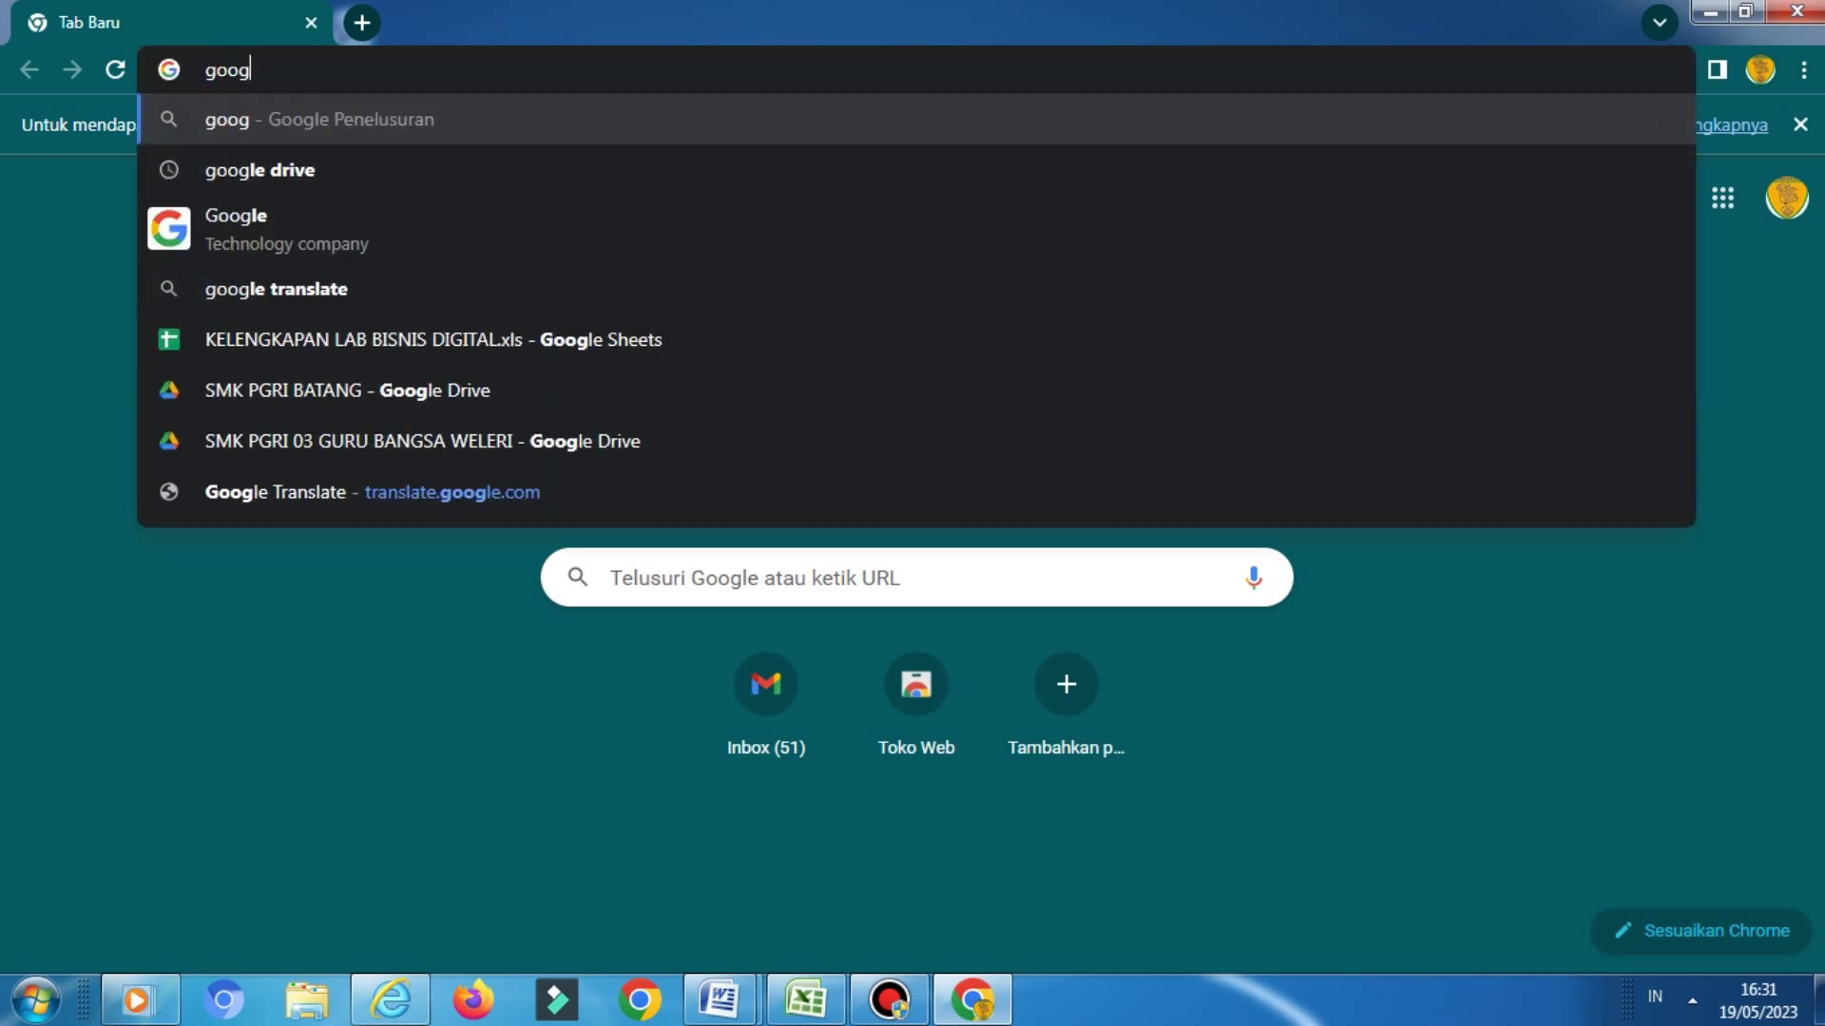
pyautogui.write('le ')
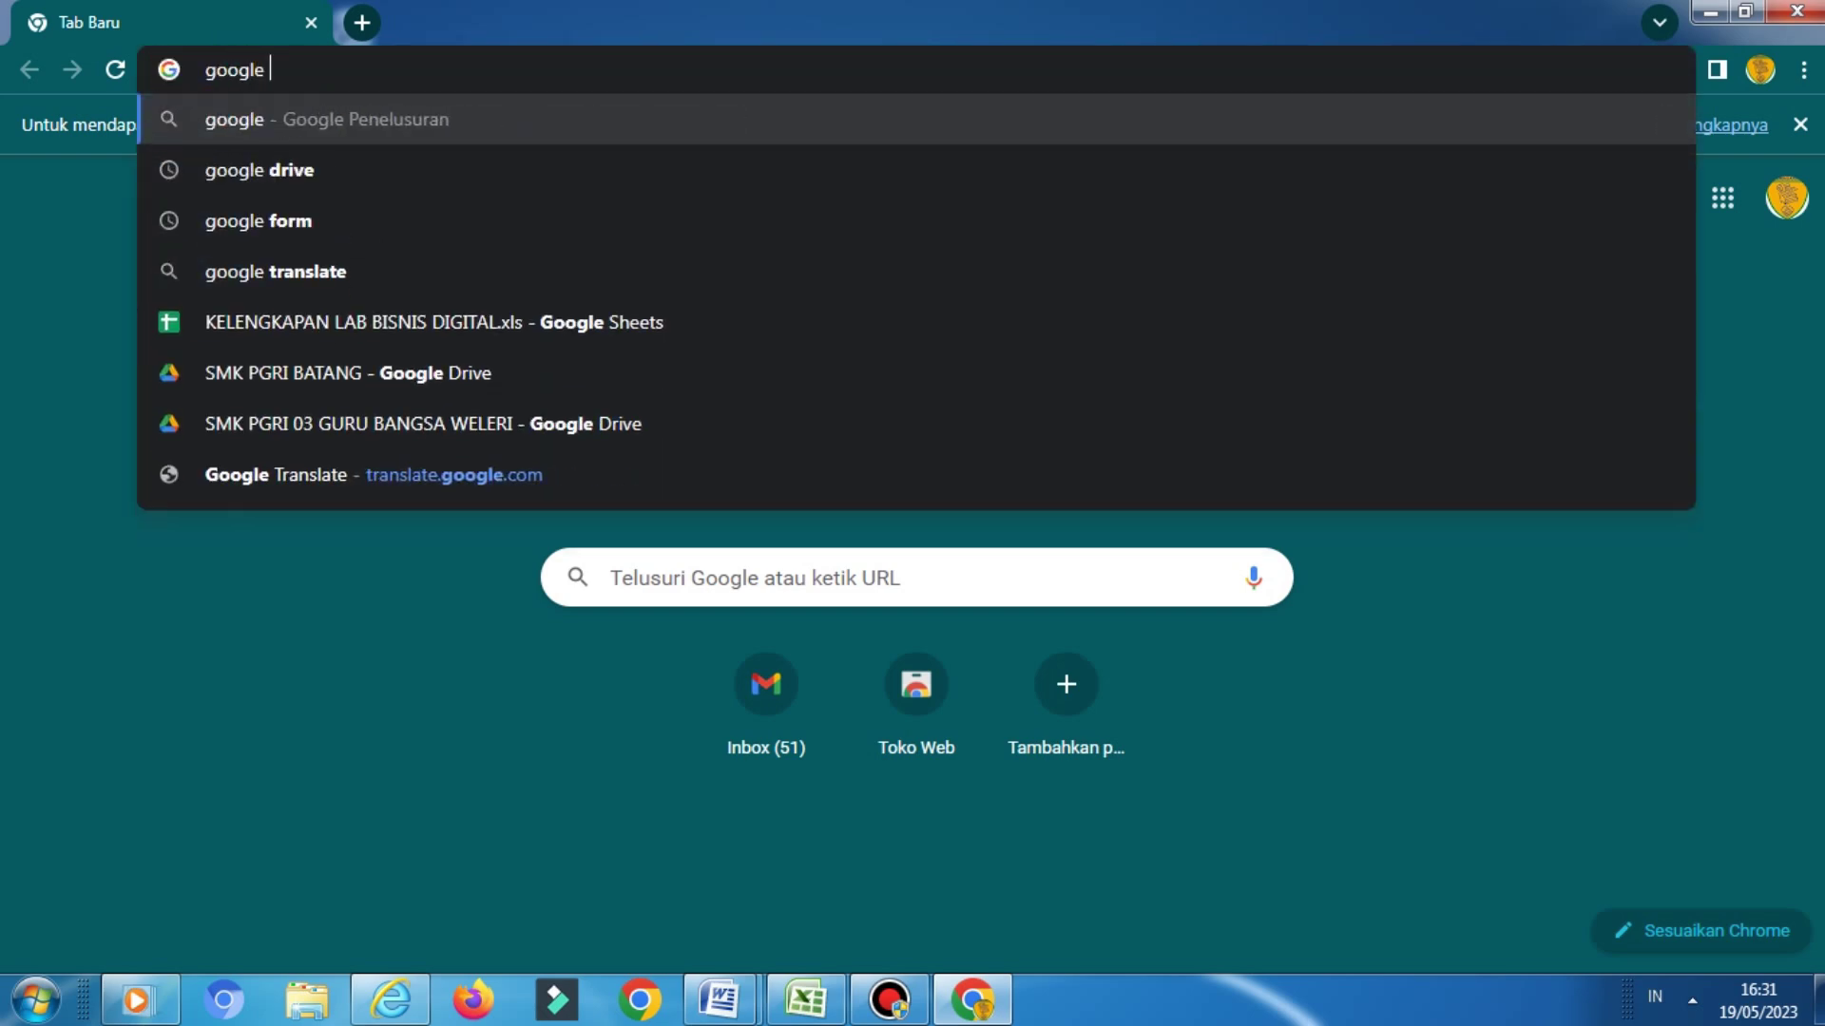
pyautogui.write('for')
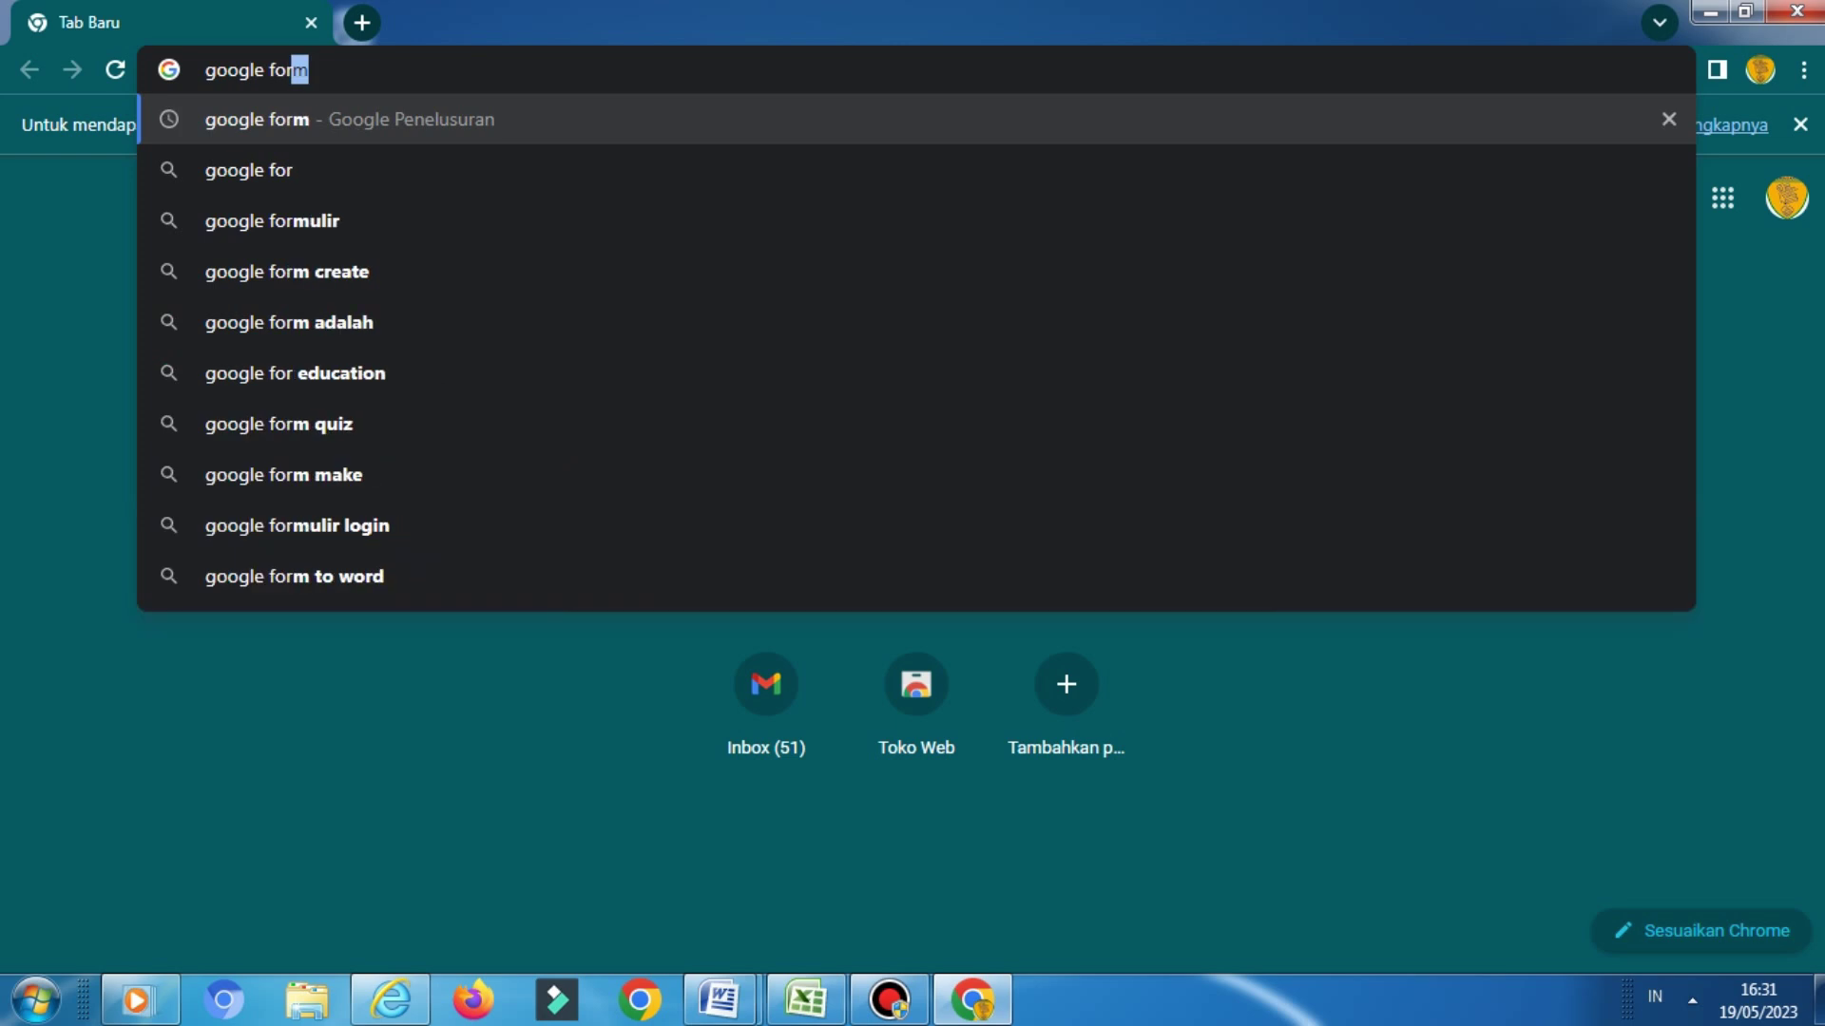
pyautogui.write('m')
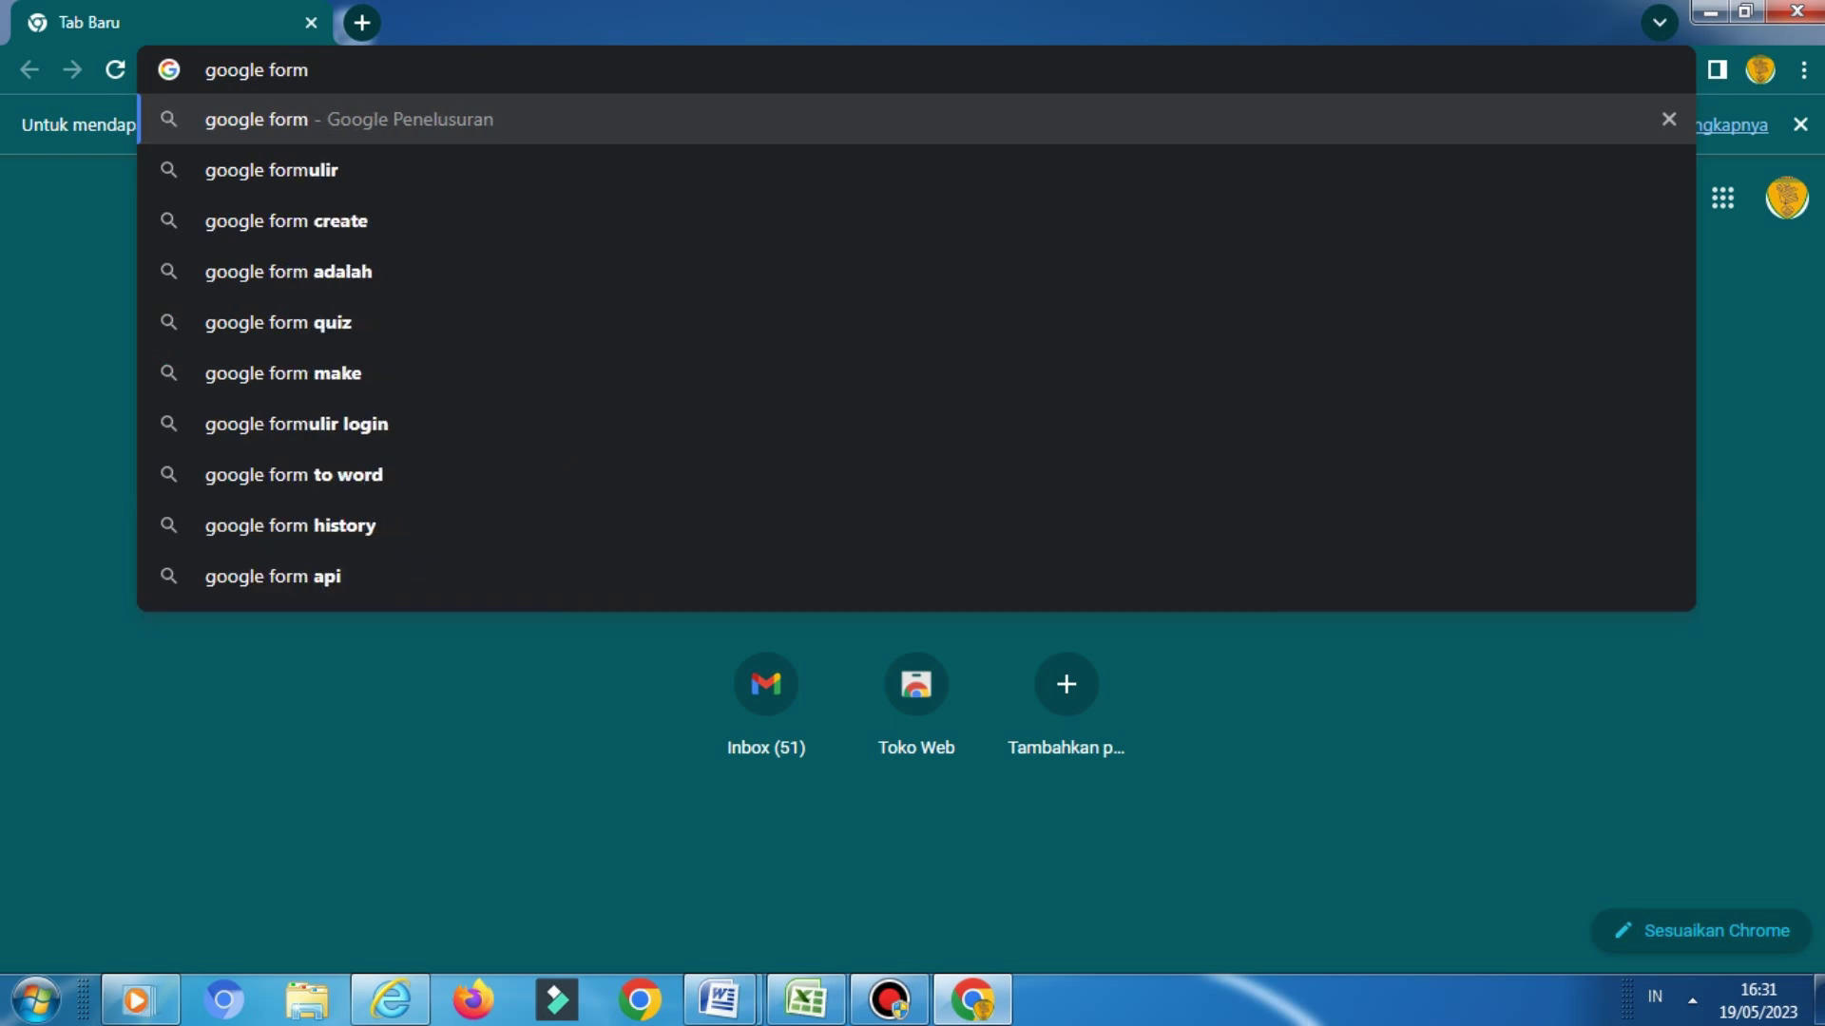
pyautogui.press('Return')
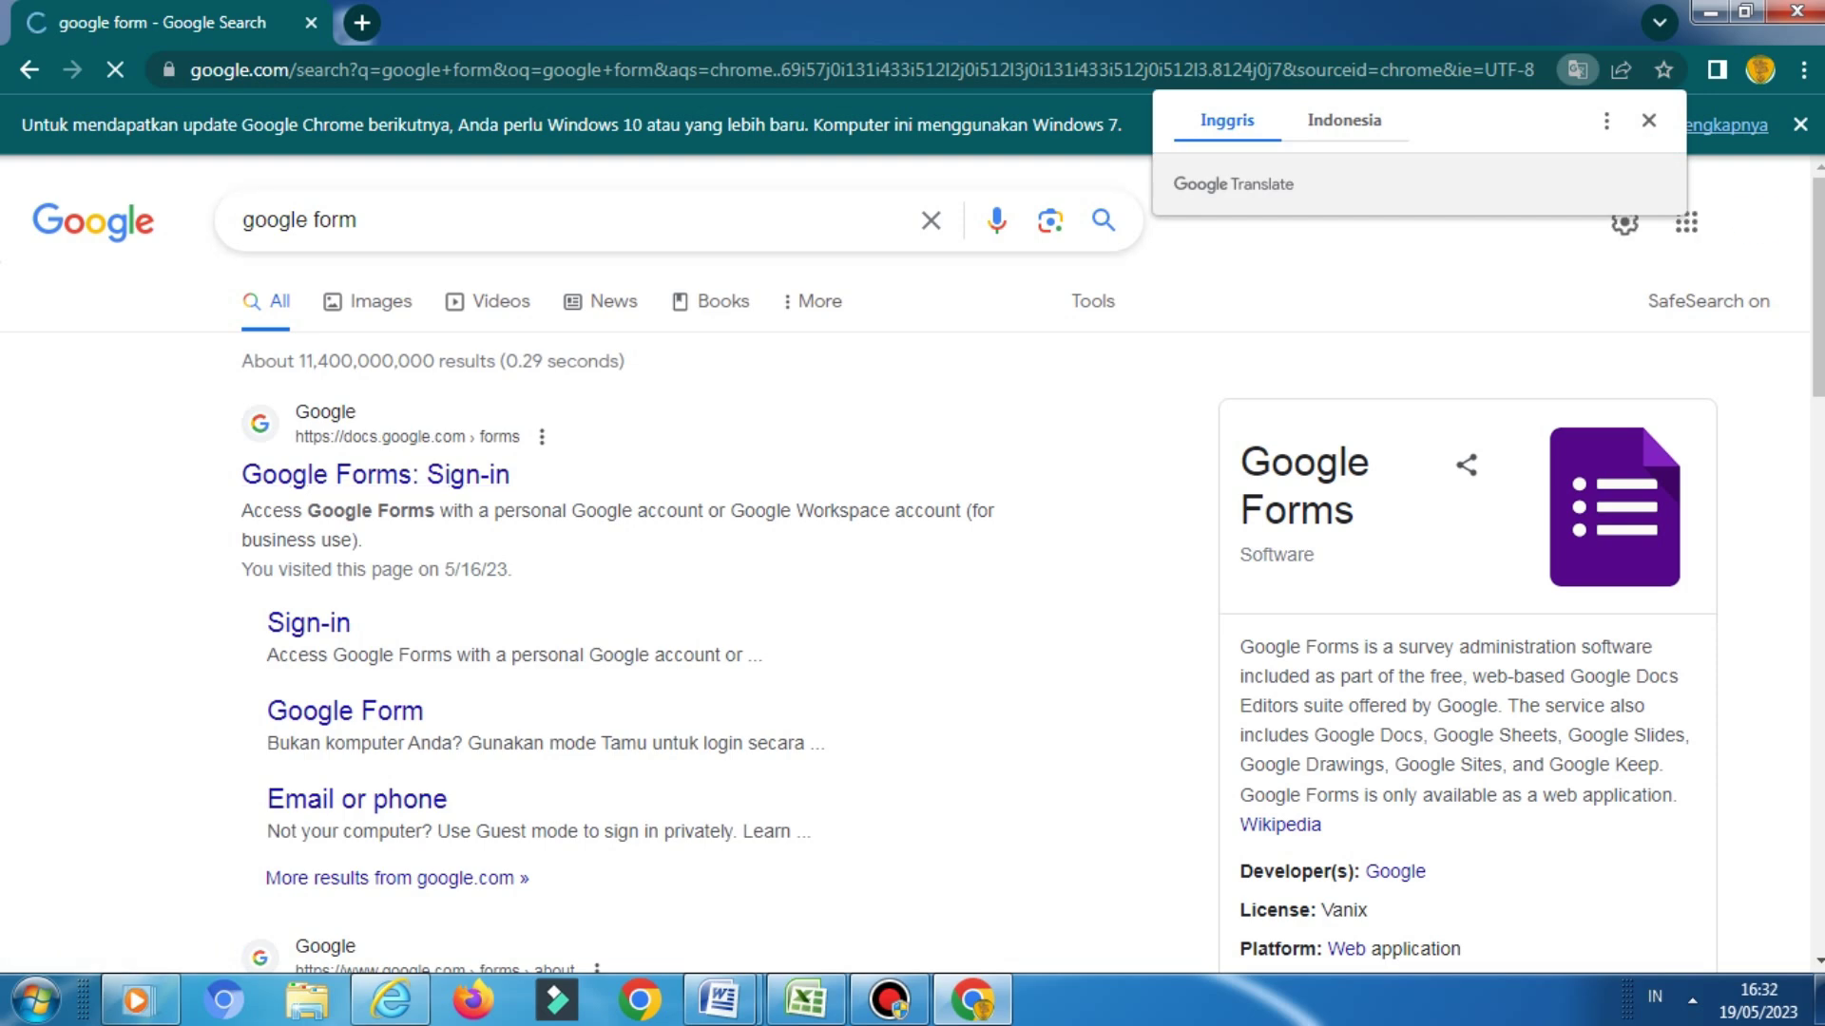
pyautogui.scroll(-3, 913, 561)
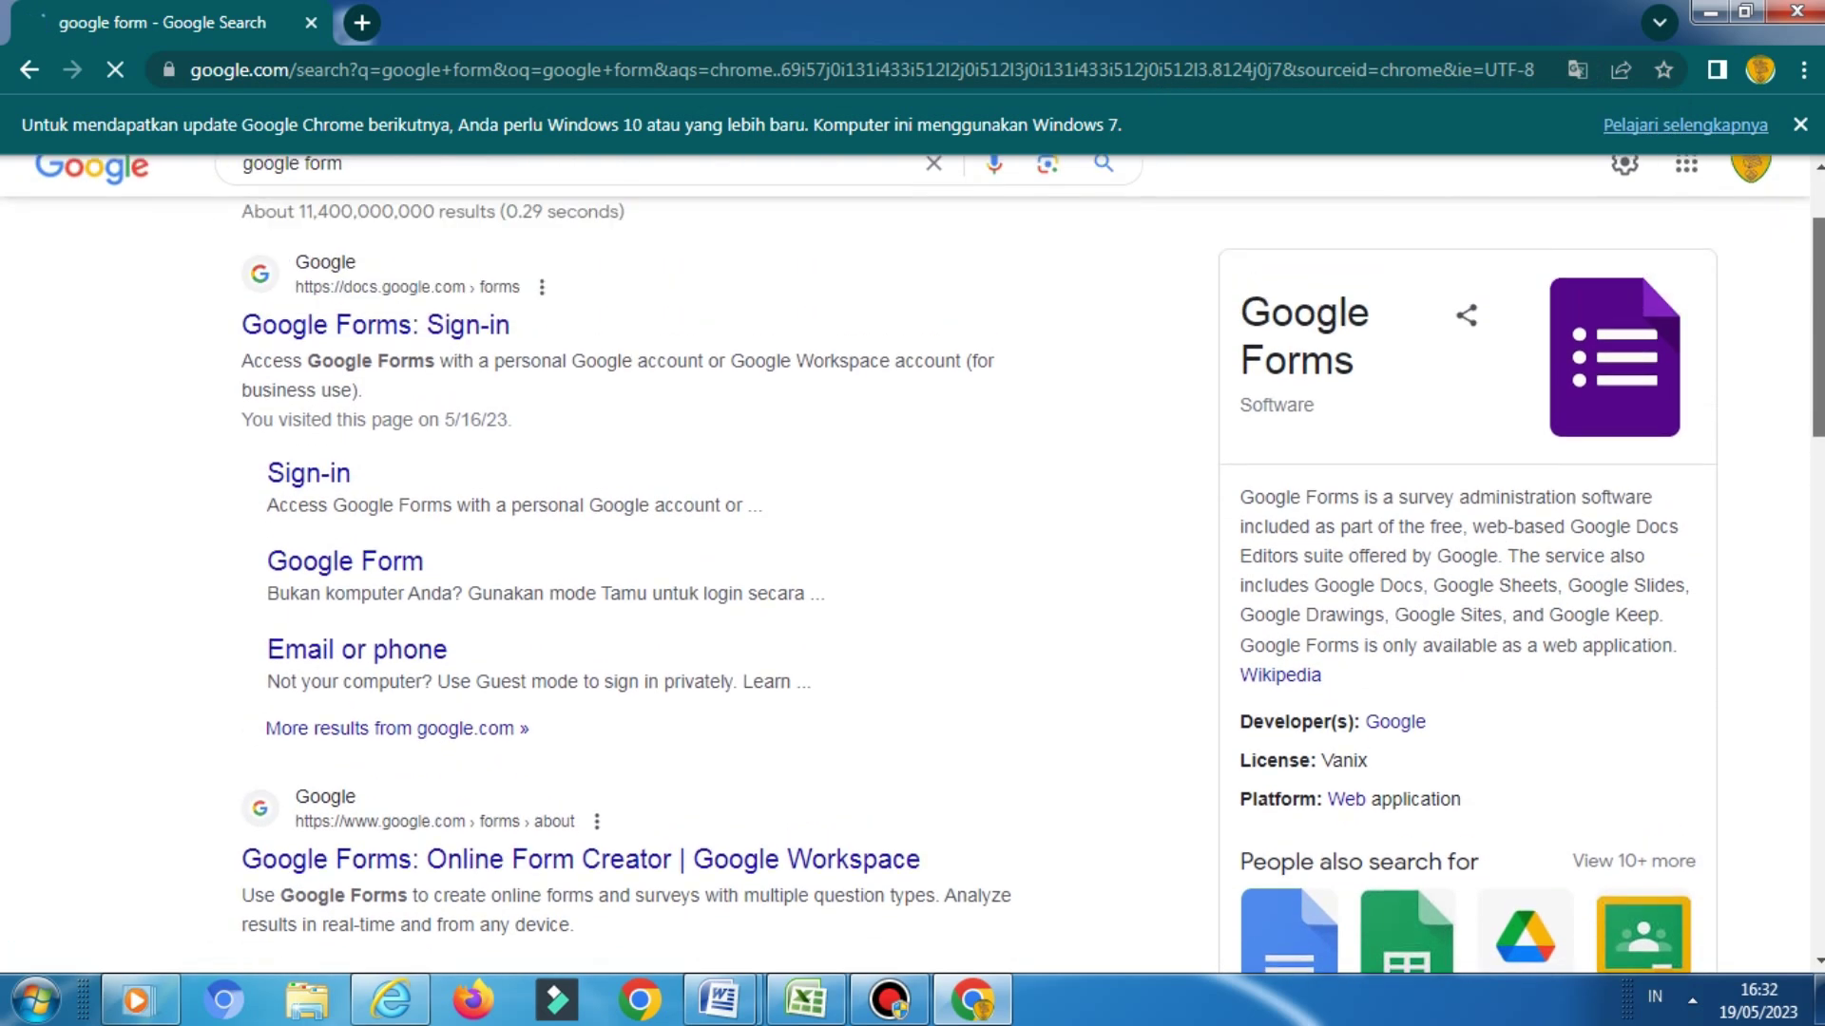
pyautogui.scroll(3, 913, 561)
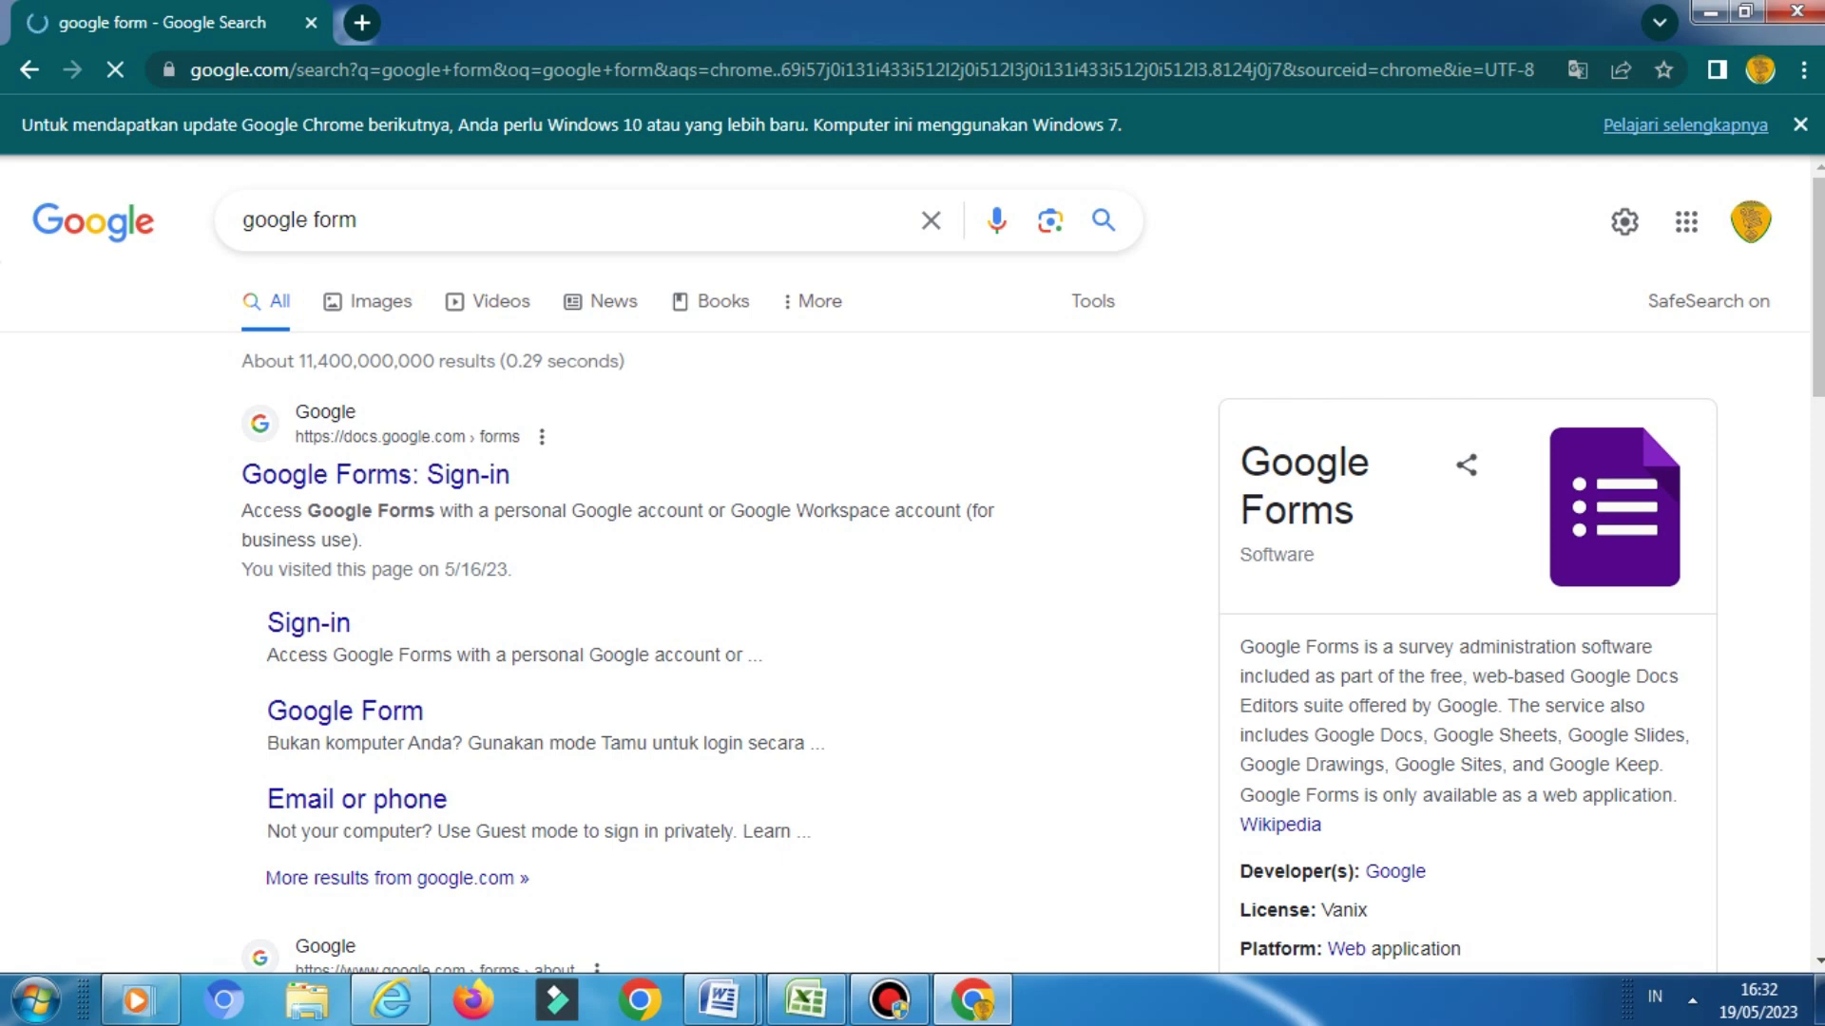
pyautogui.click(376, 475)
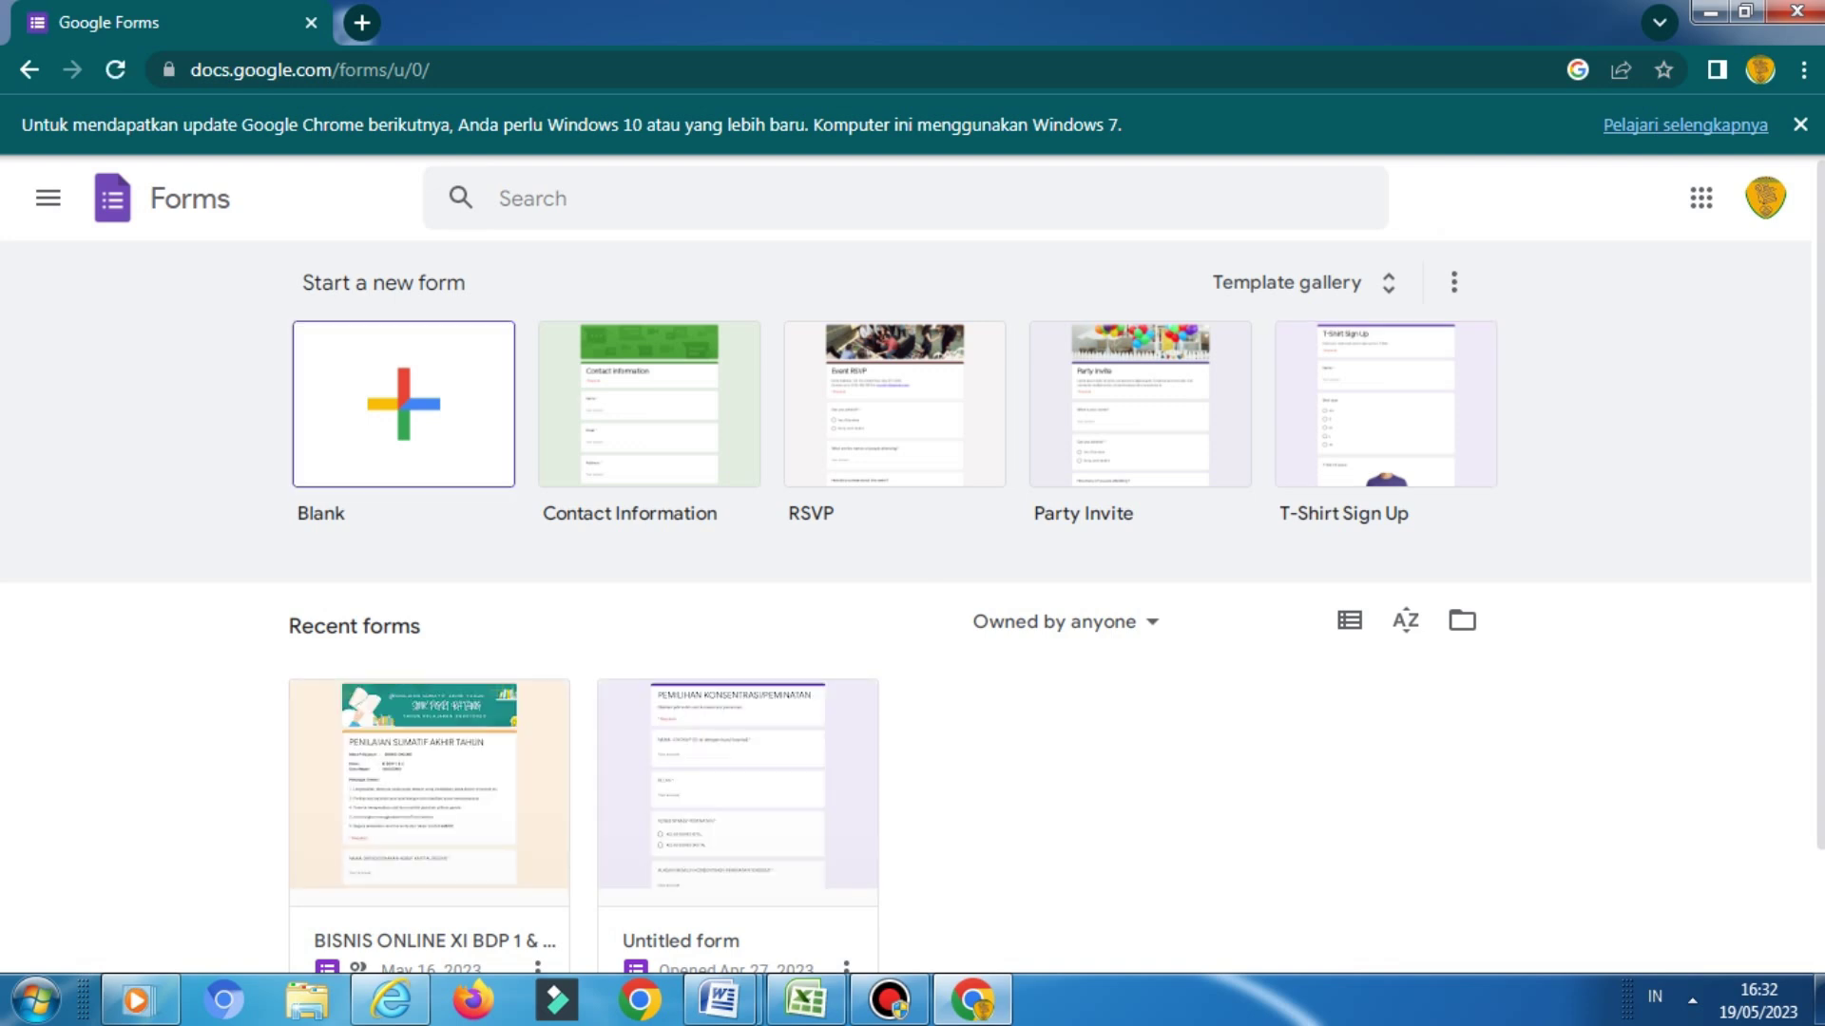
# Create a blank form and open the header image picker from its theme panel
pyautogui.click(403, 404)
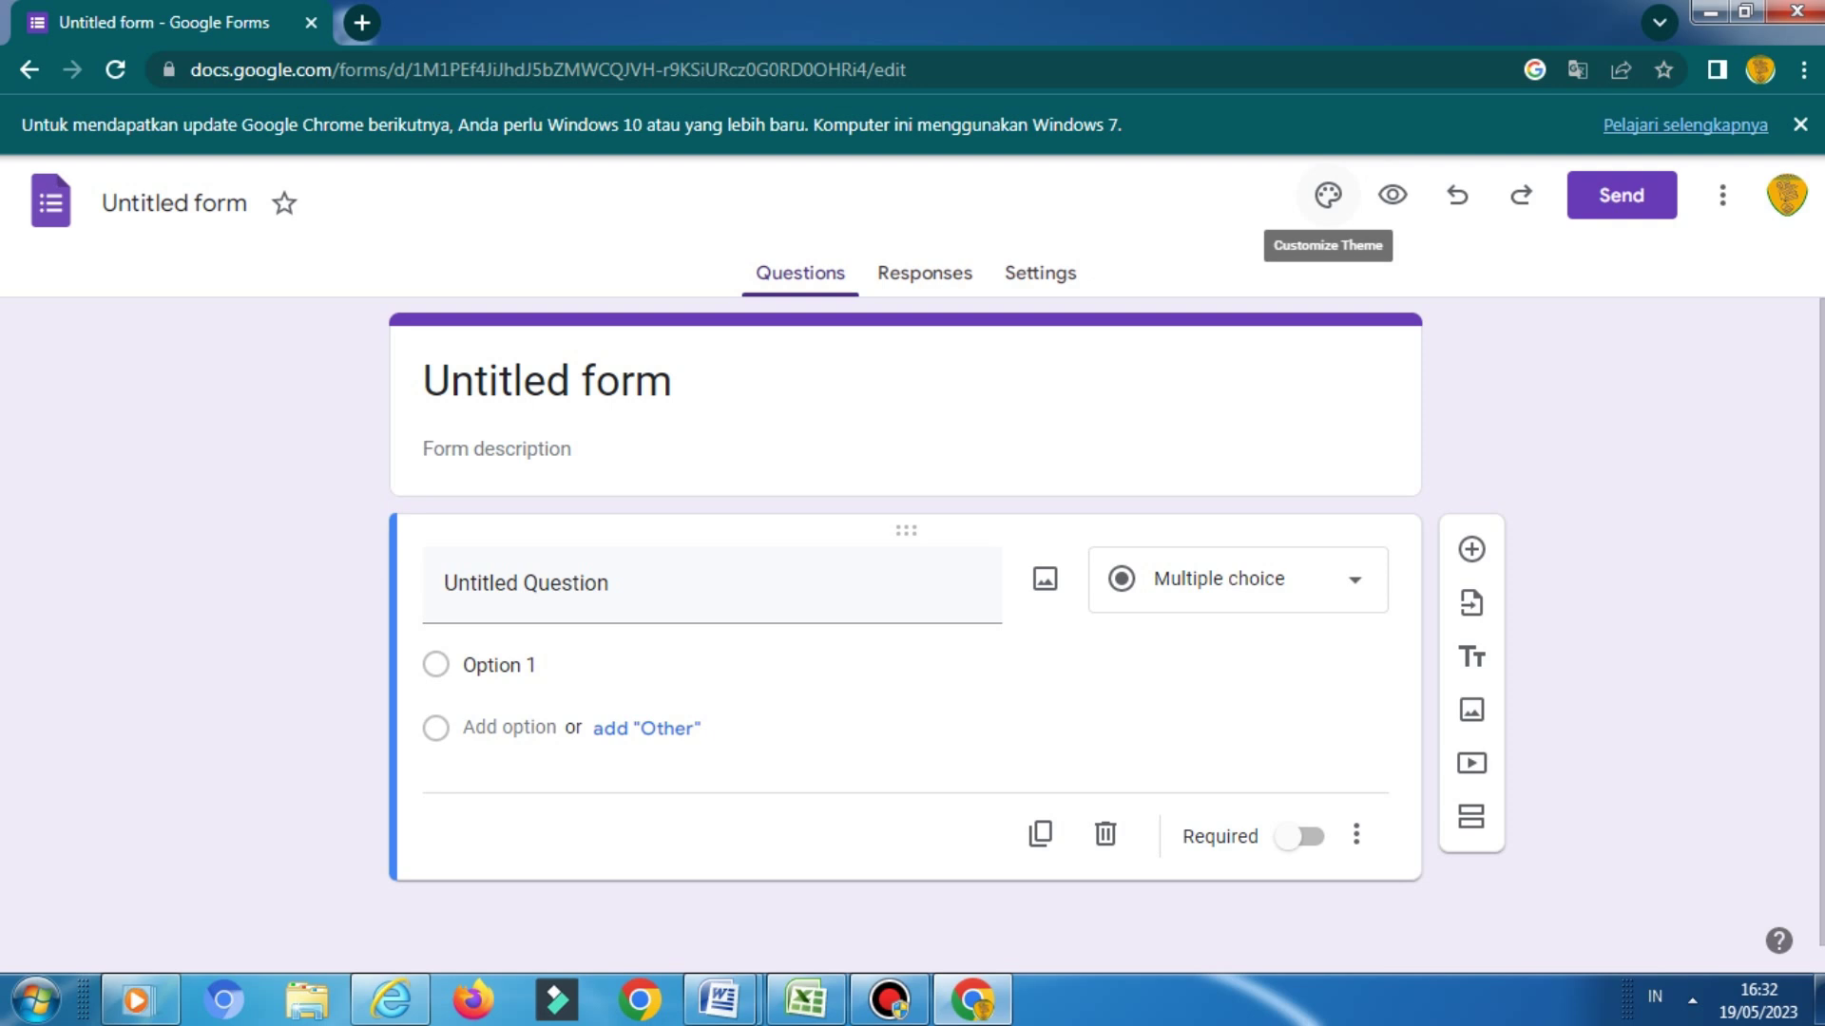
pyautogui.click(1328, 195)
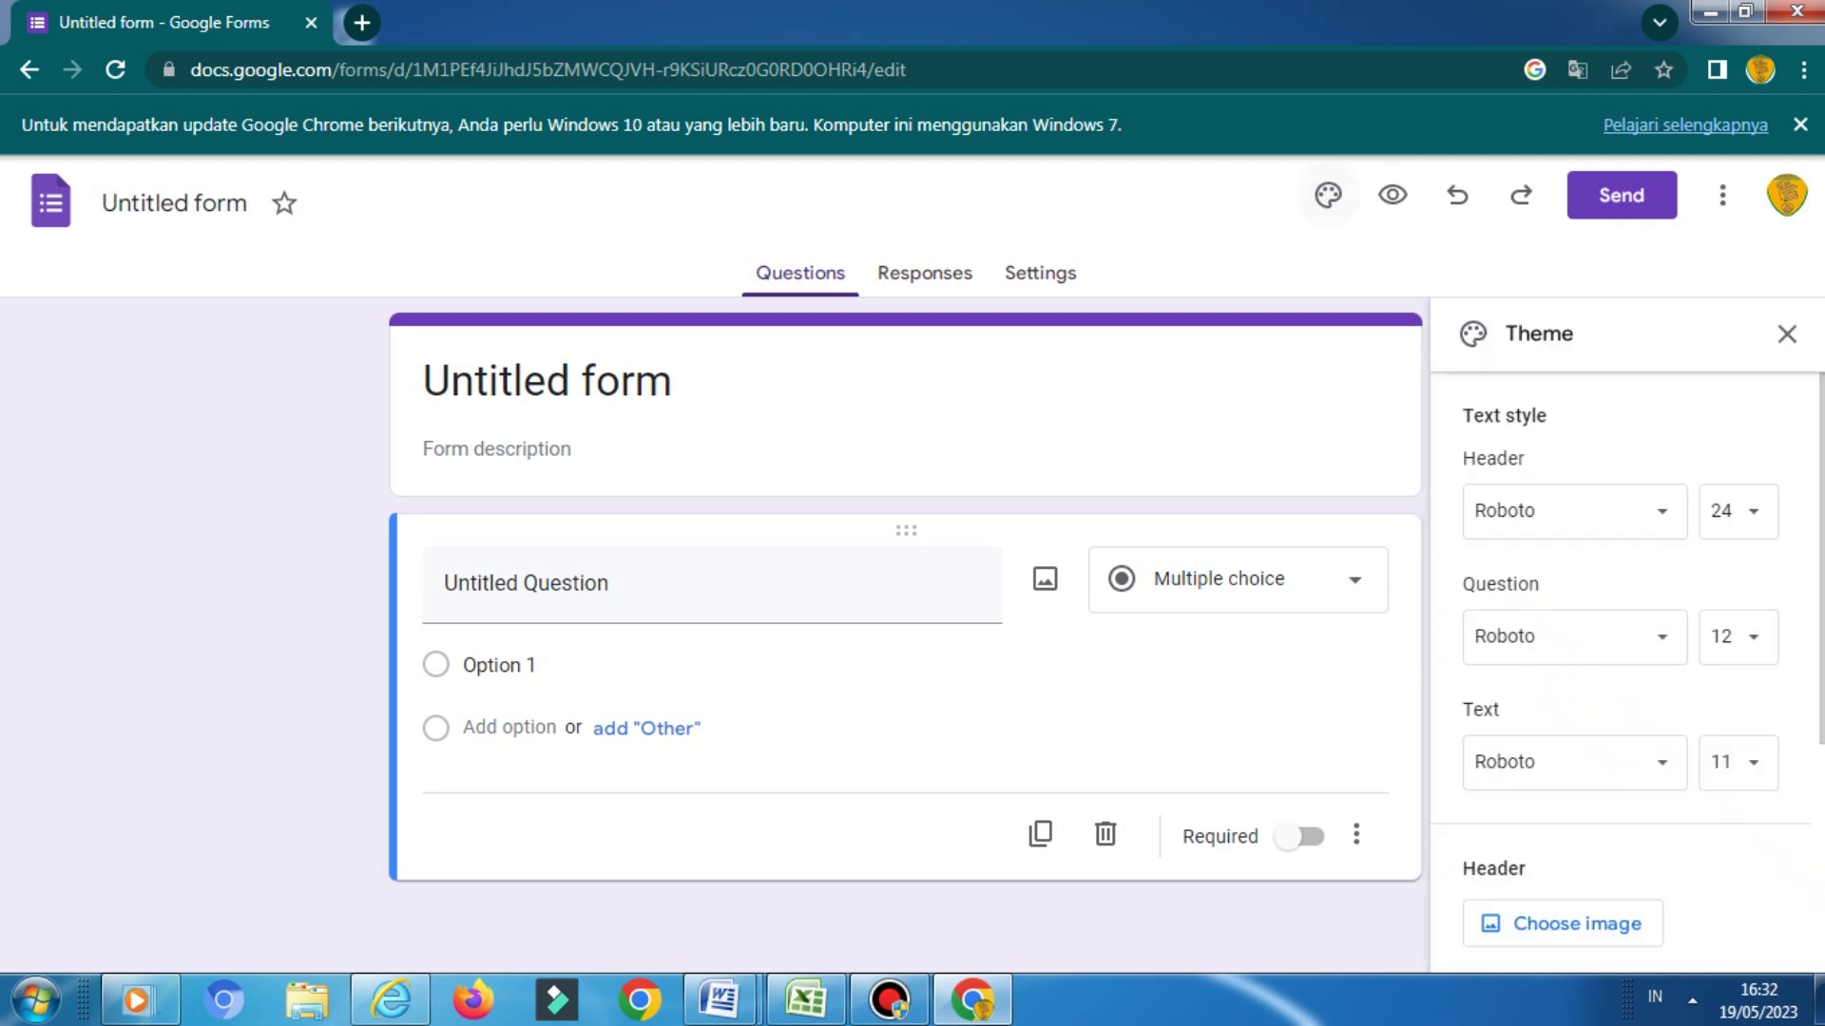
pyautogui.scroll(-2, 1621, 679)
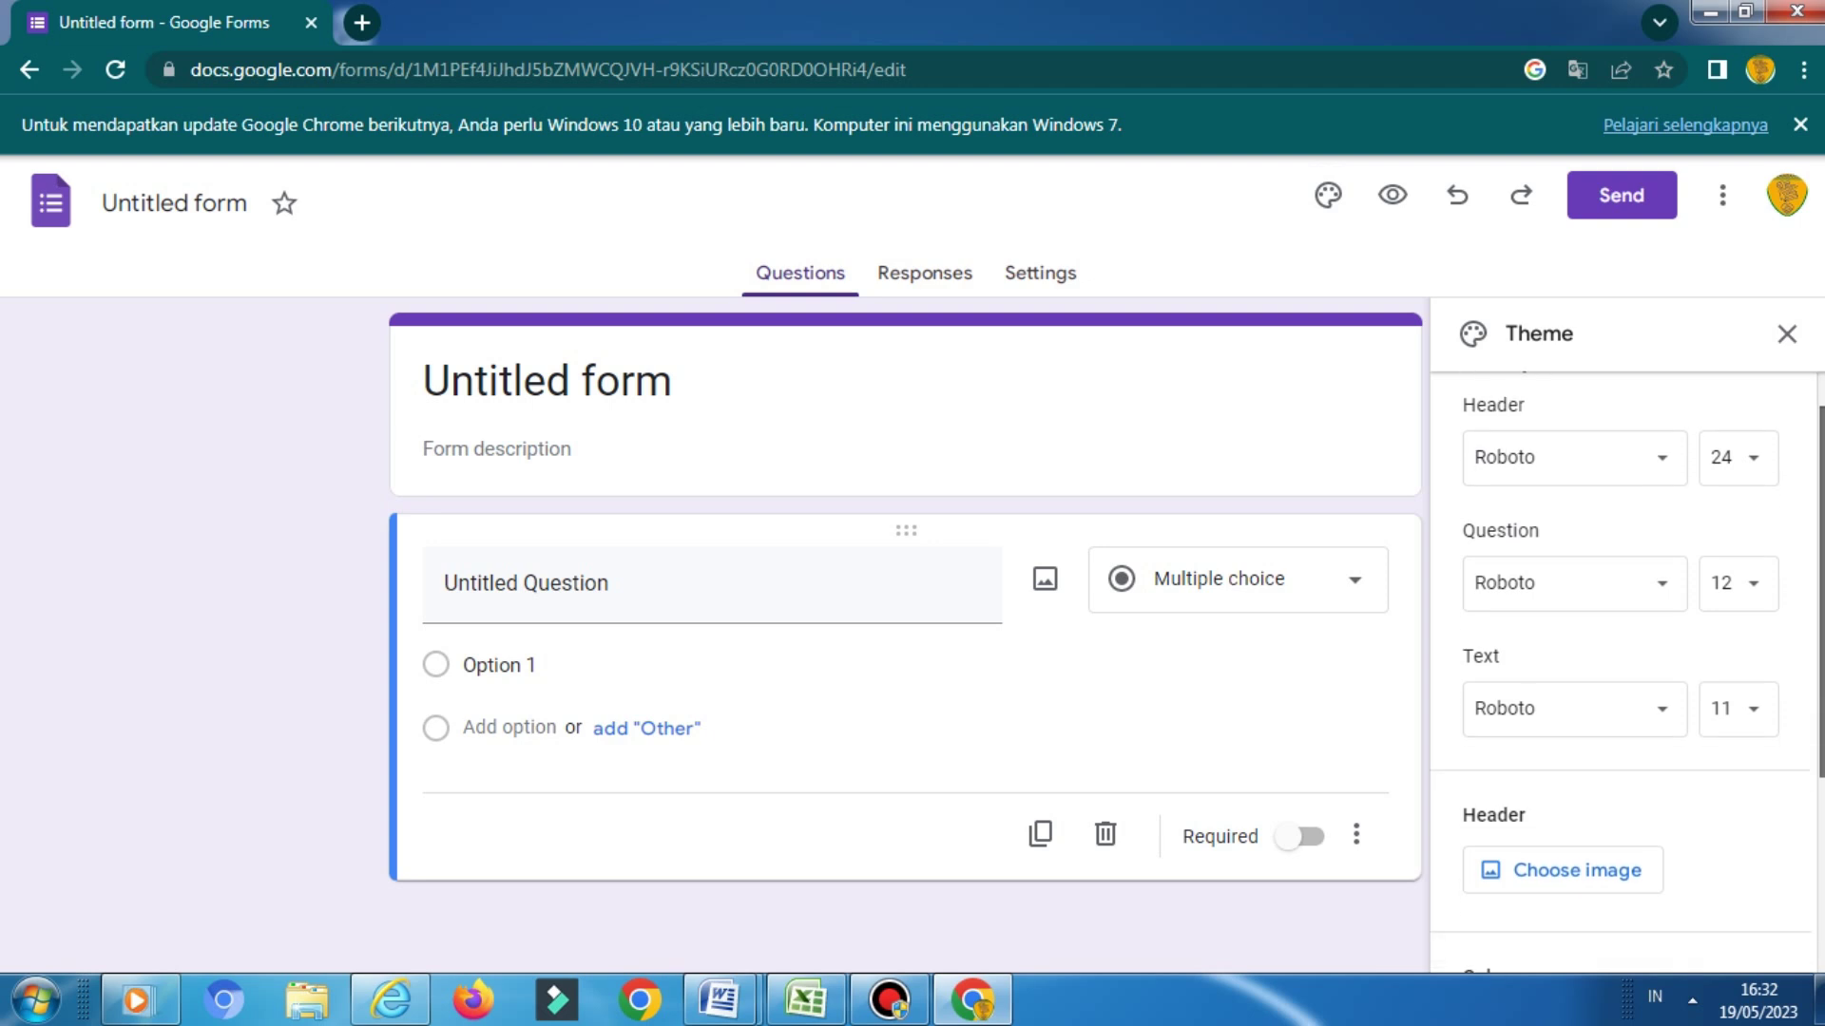
pyautogui.scroll(-2, 1621, 678)
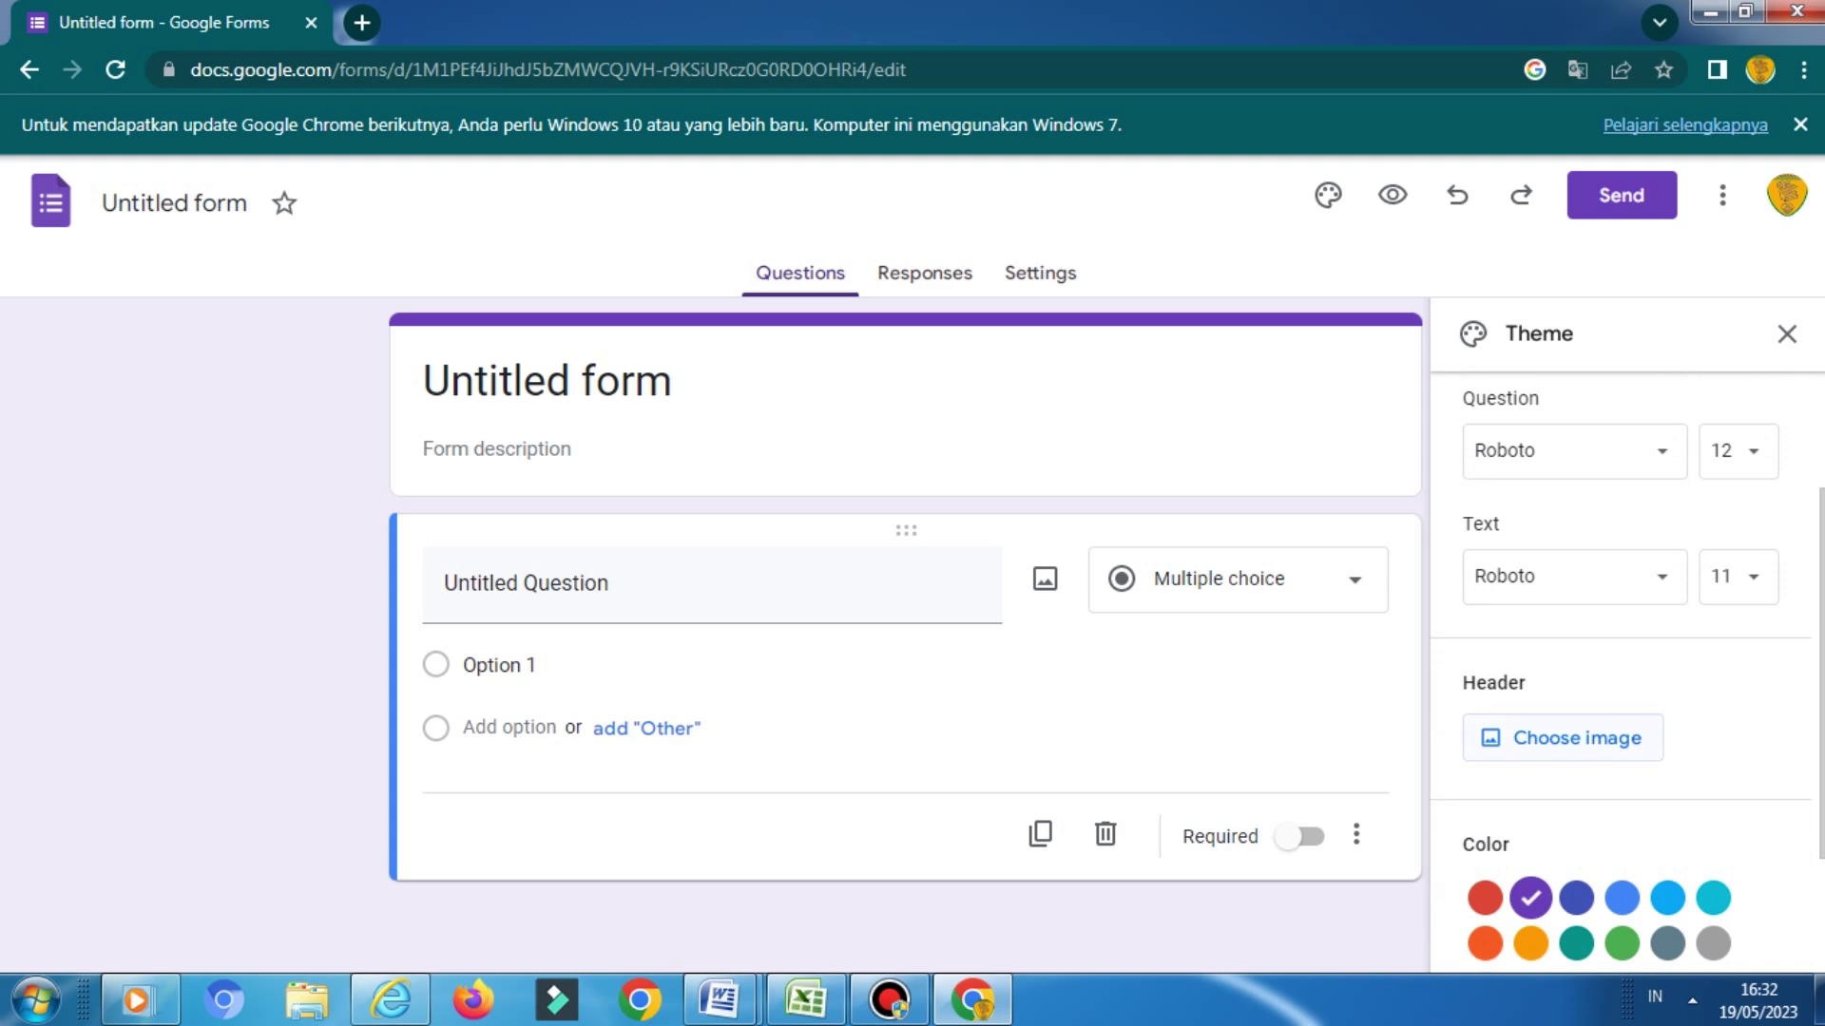
pyautogui.click(1564, 737)
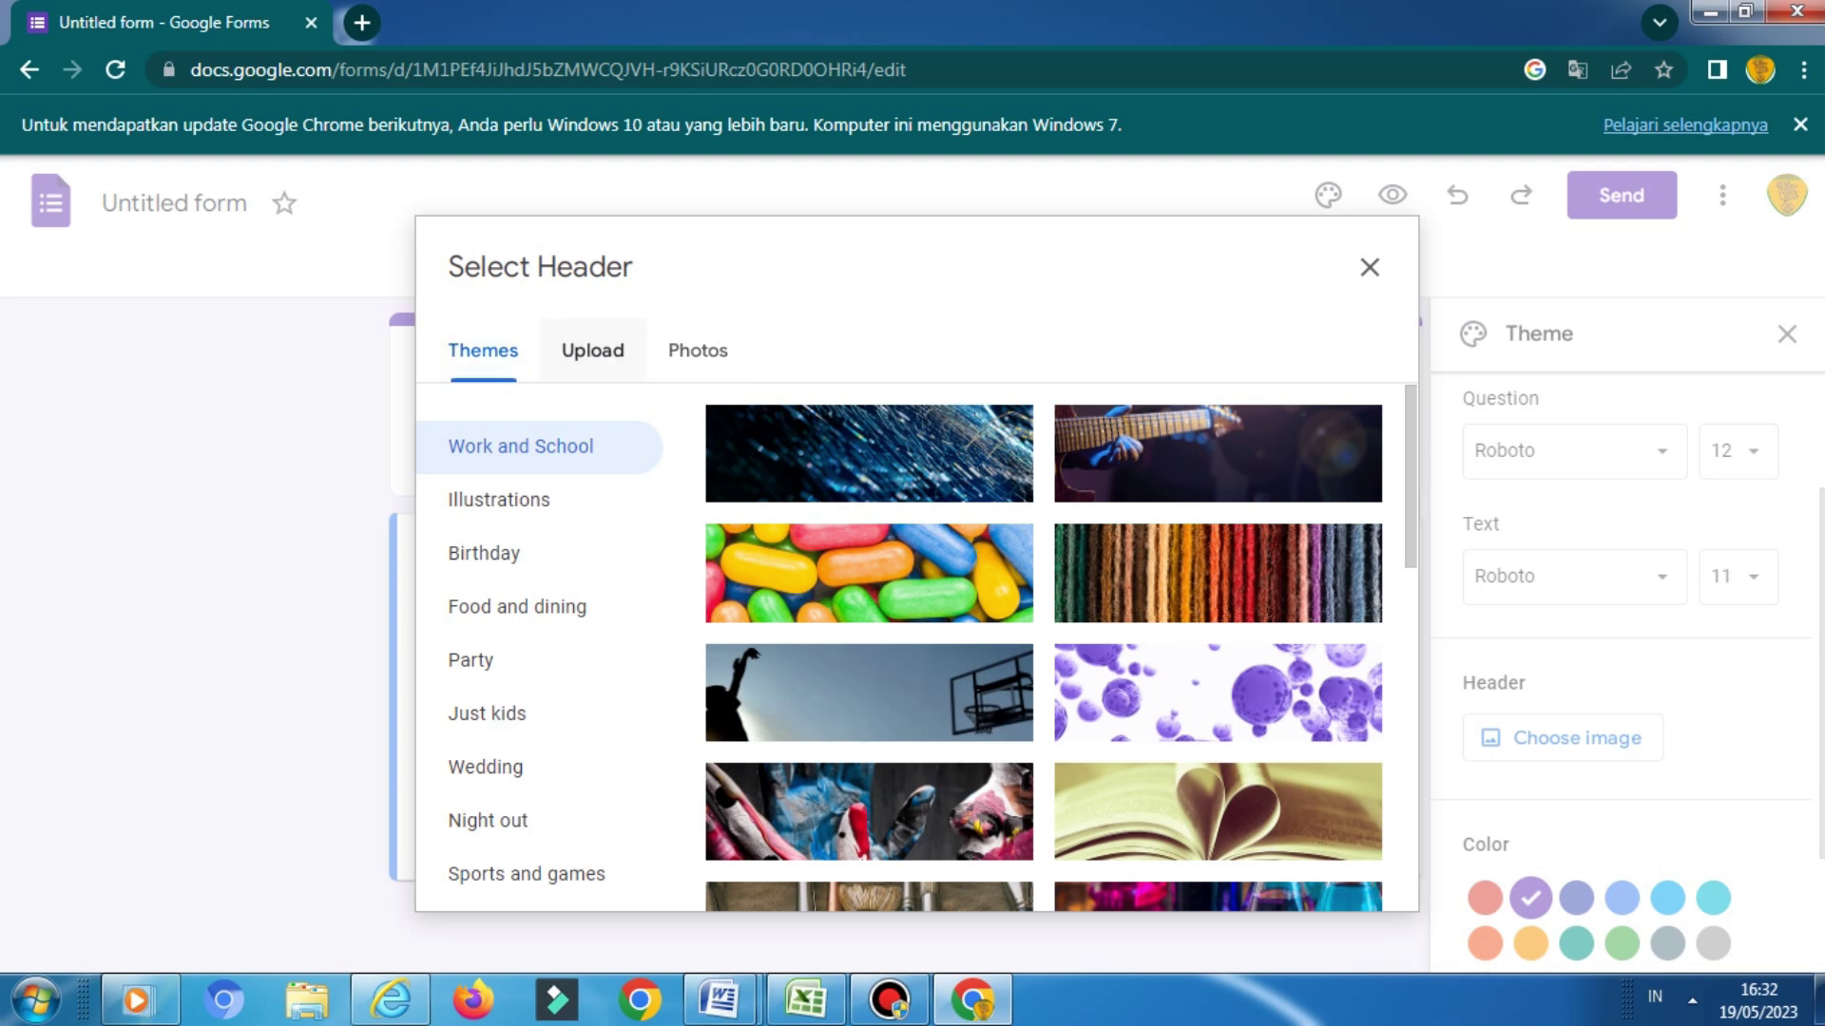
# Switch the header picker to Upload, then open WhatsApp Web in a new tab via a 'wa' search
pyautogui.click(592, 349)
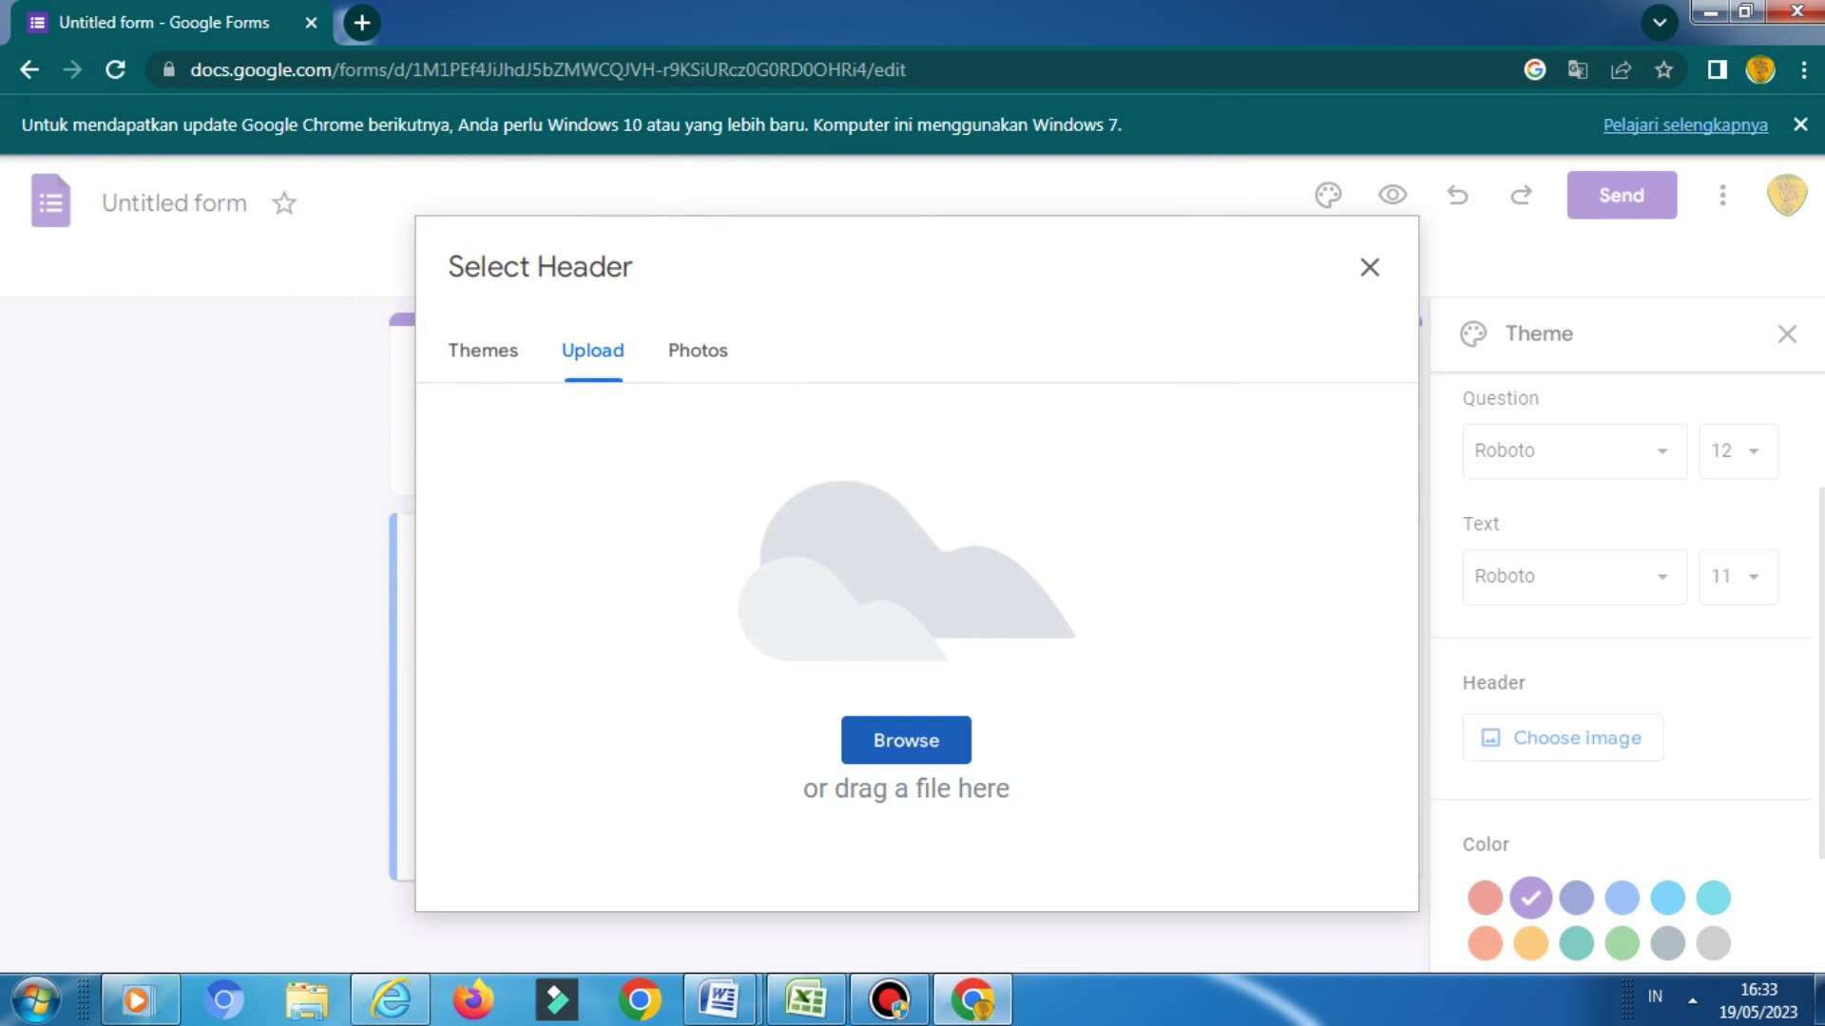
pyautogui.click(361, 22)
pyautogui.write('w')
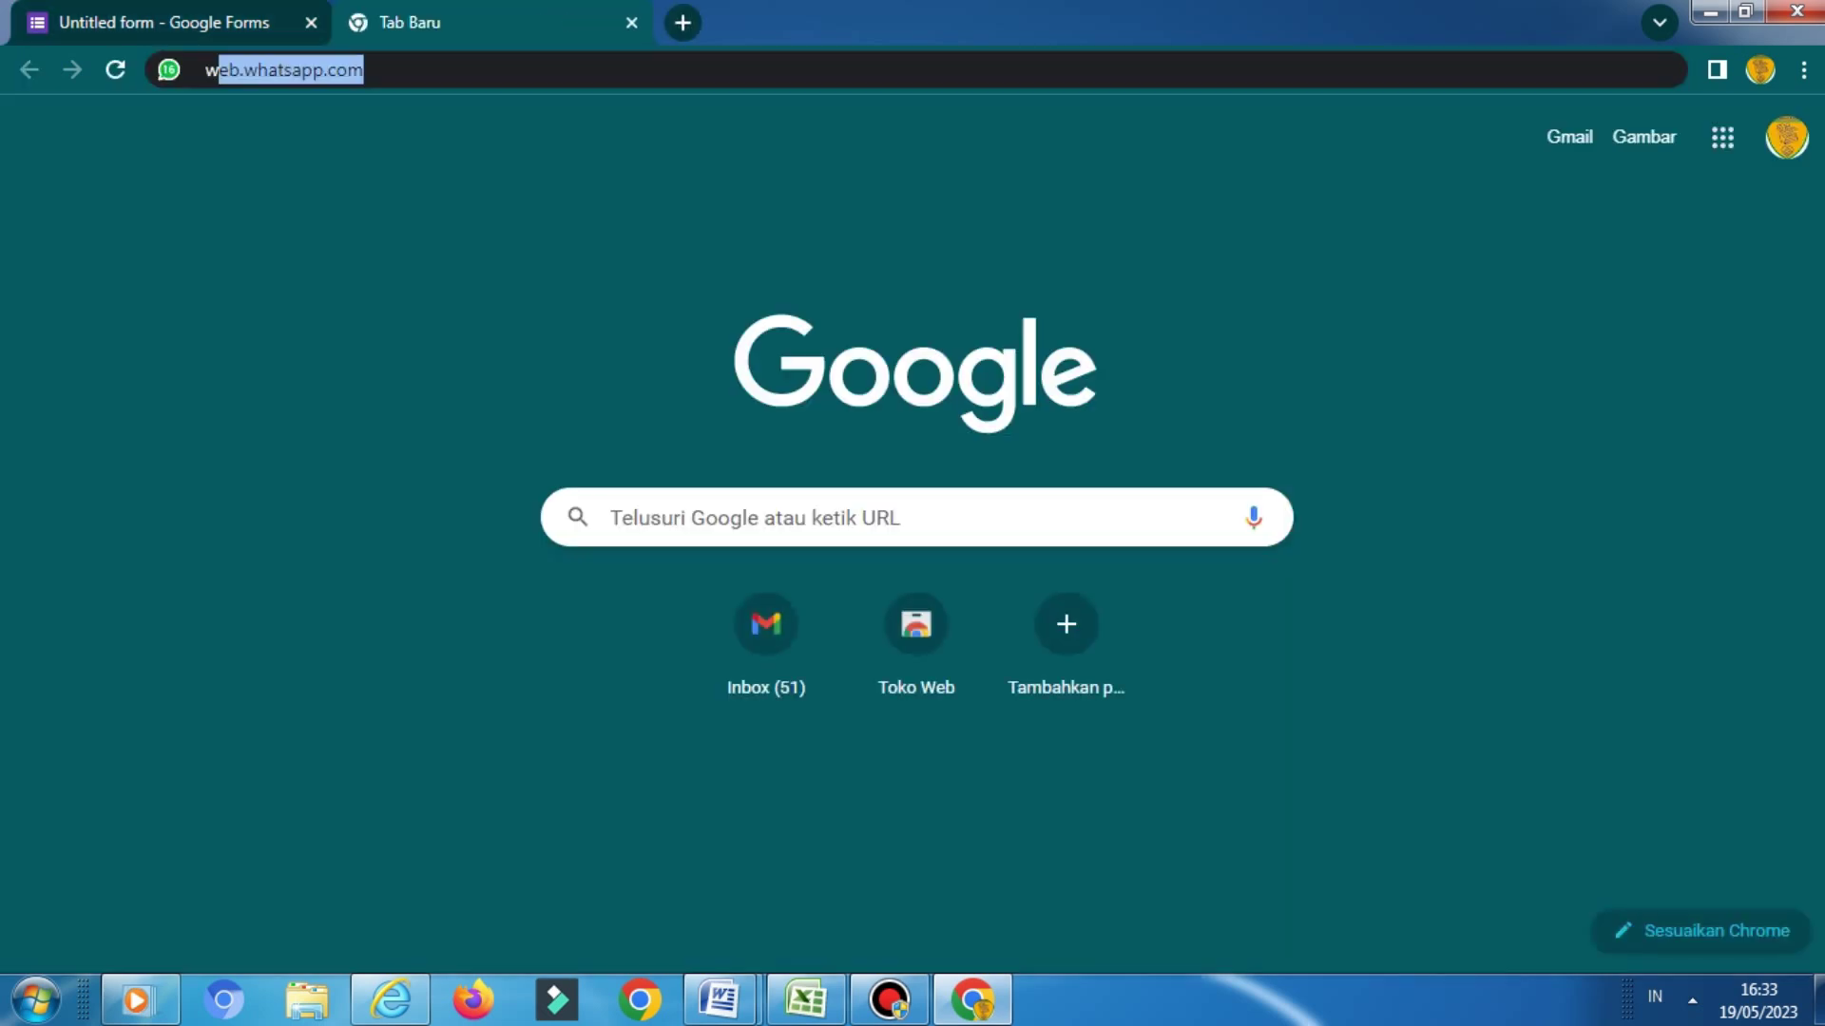
pyautogui.write('a')
pyautogui.press('Return')
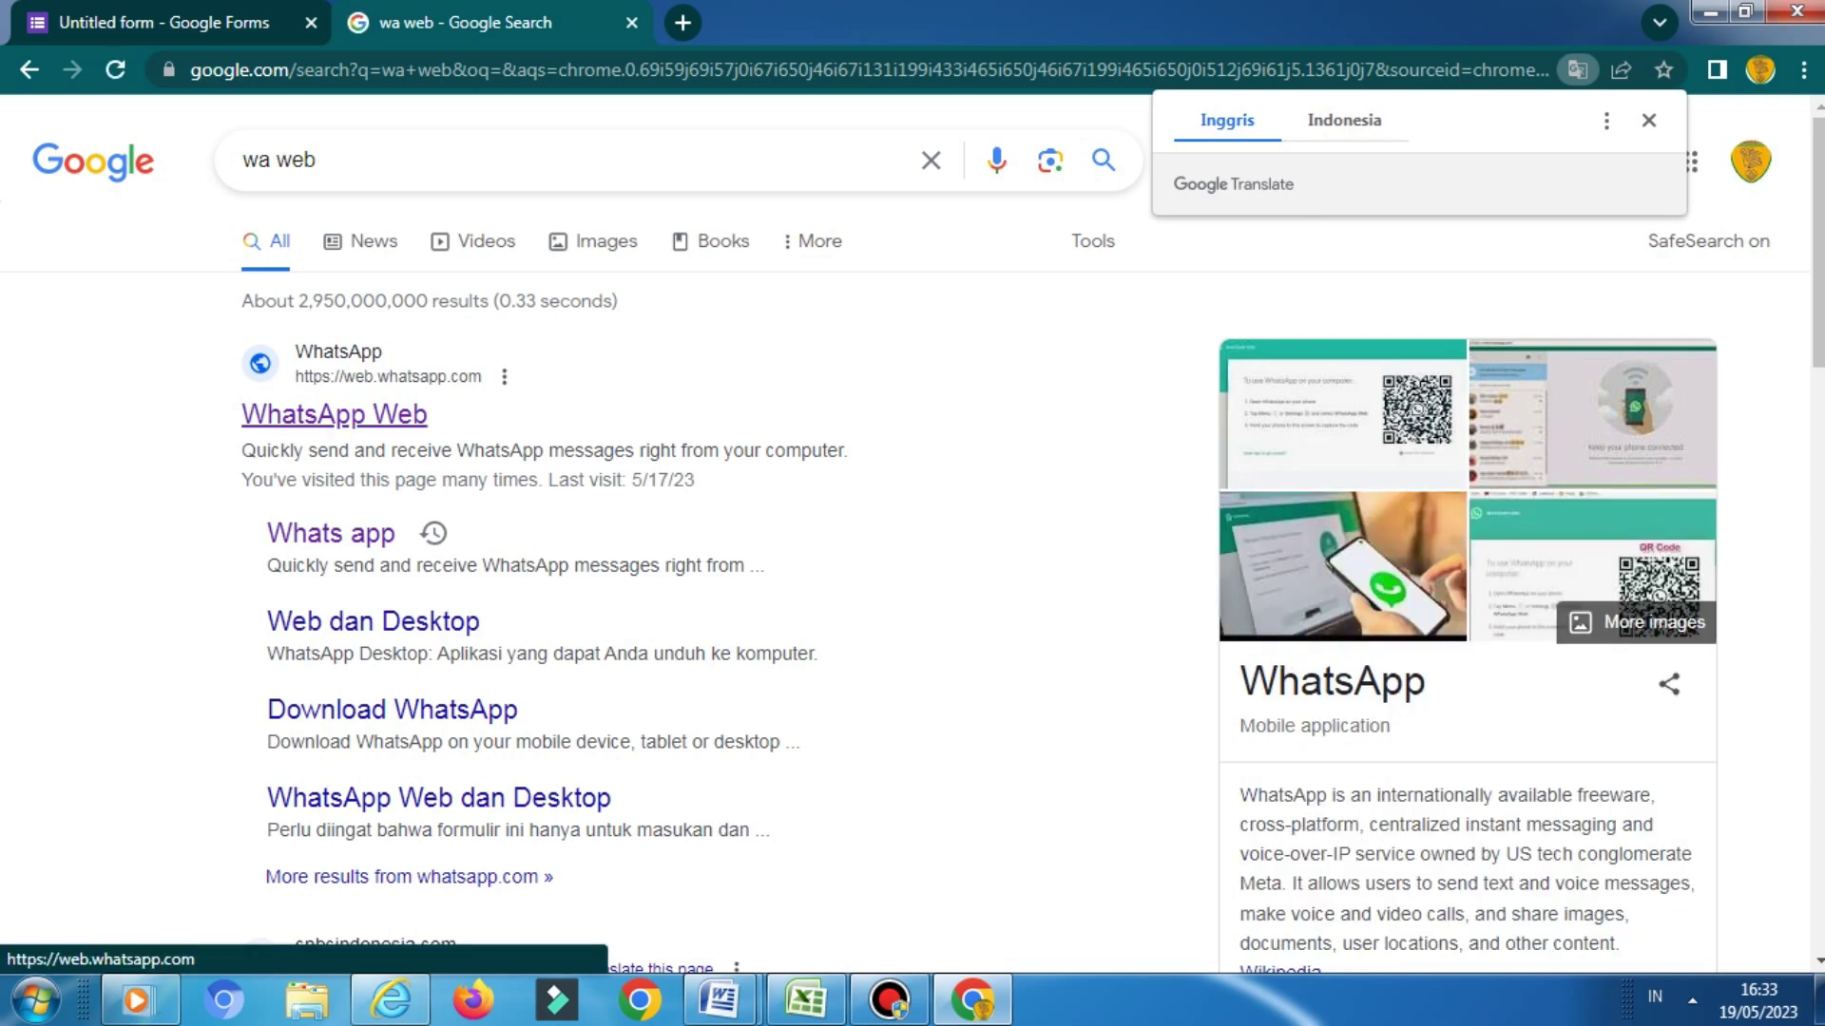
pyautogui.click(335, 414)
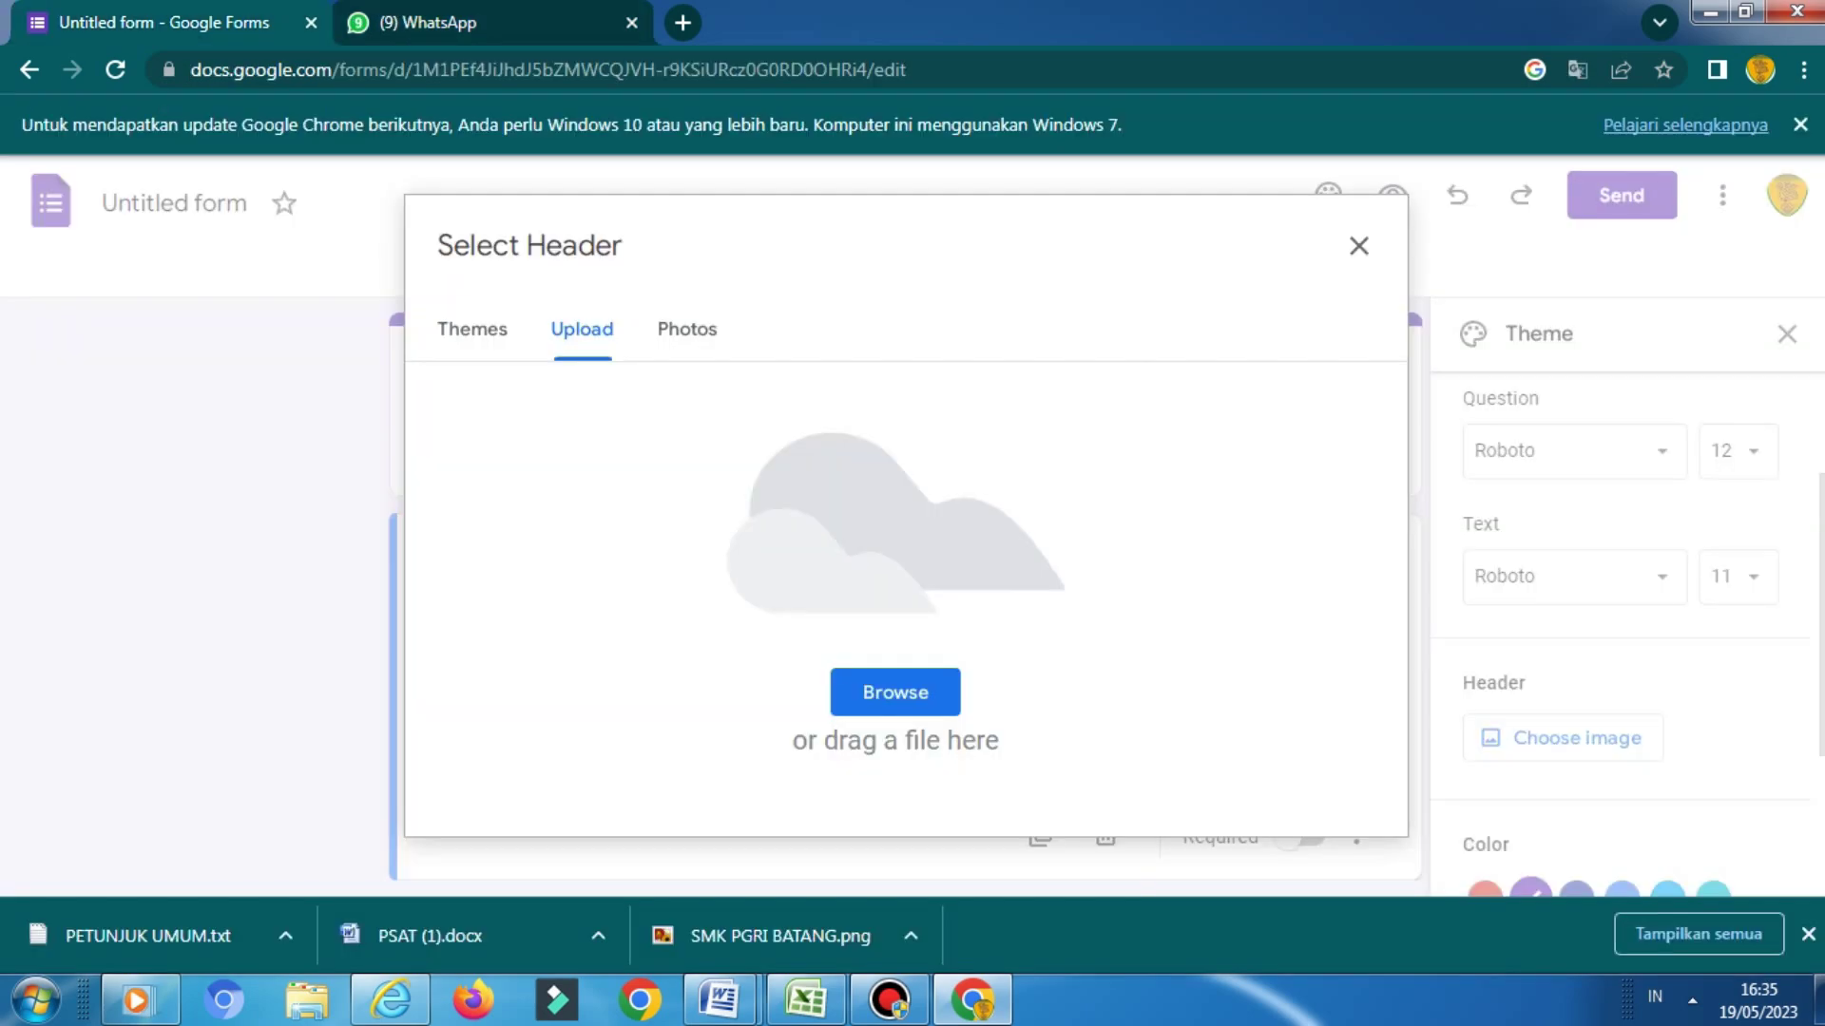
# Upload the SMK PGRI BATANG image from Downloads as the form header and close the theme panel
pyautogui.click(895, 692)
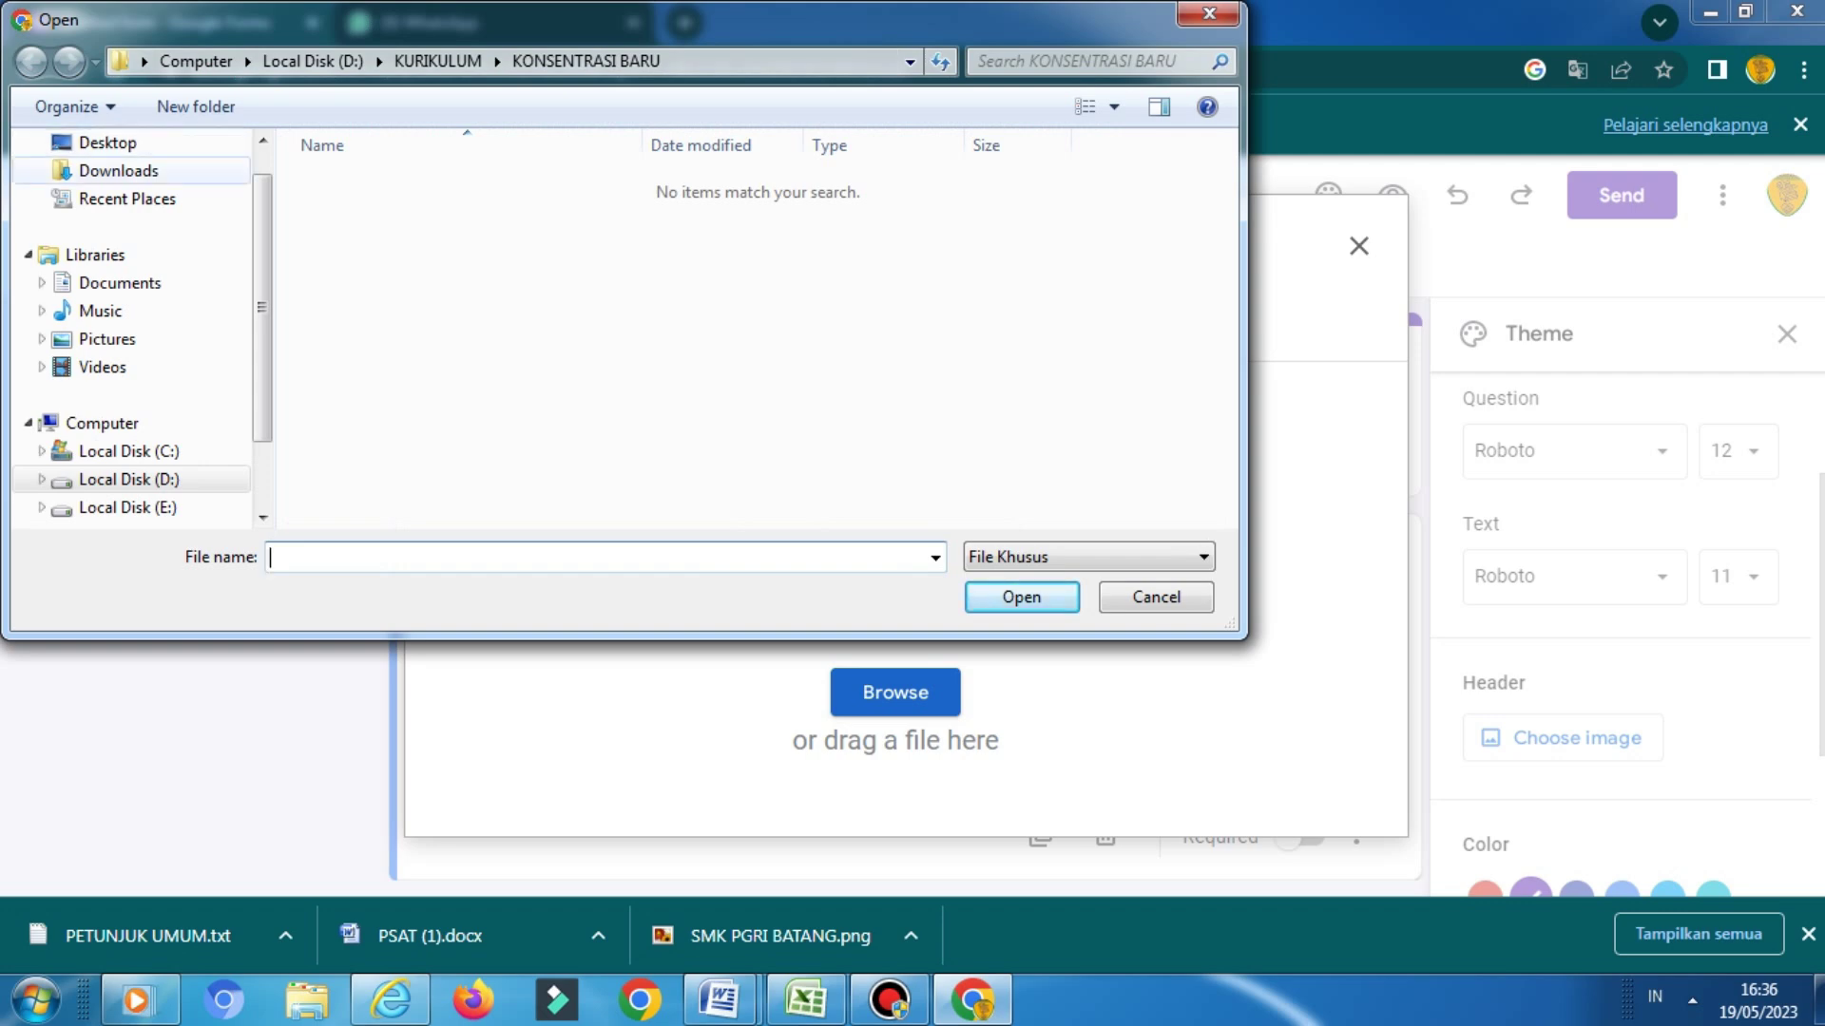
pyautogui.click(119, 170)
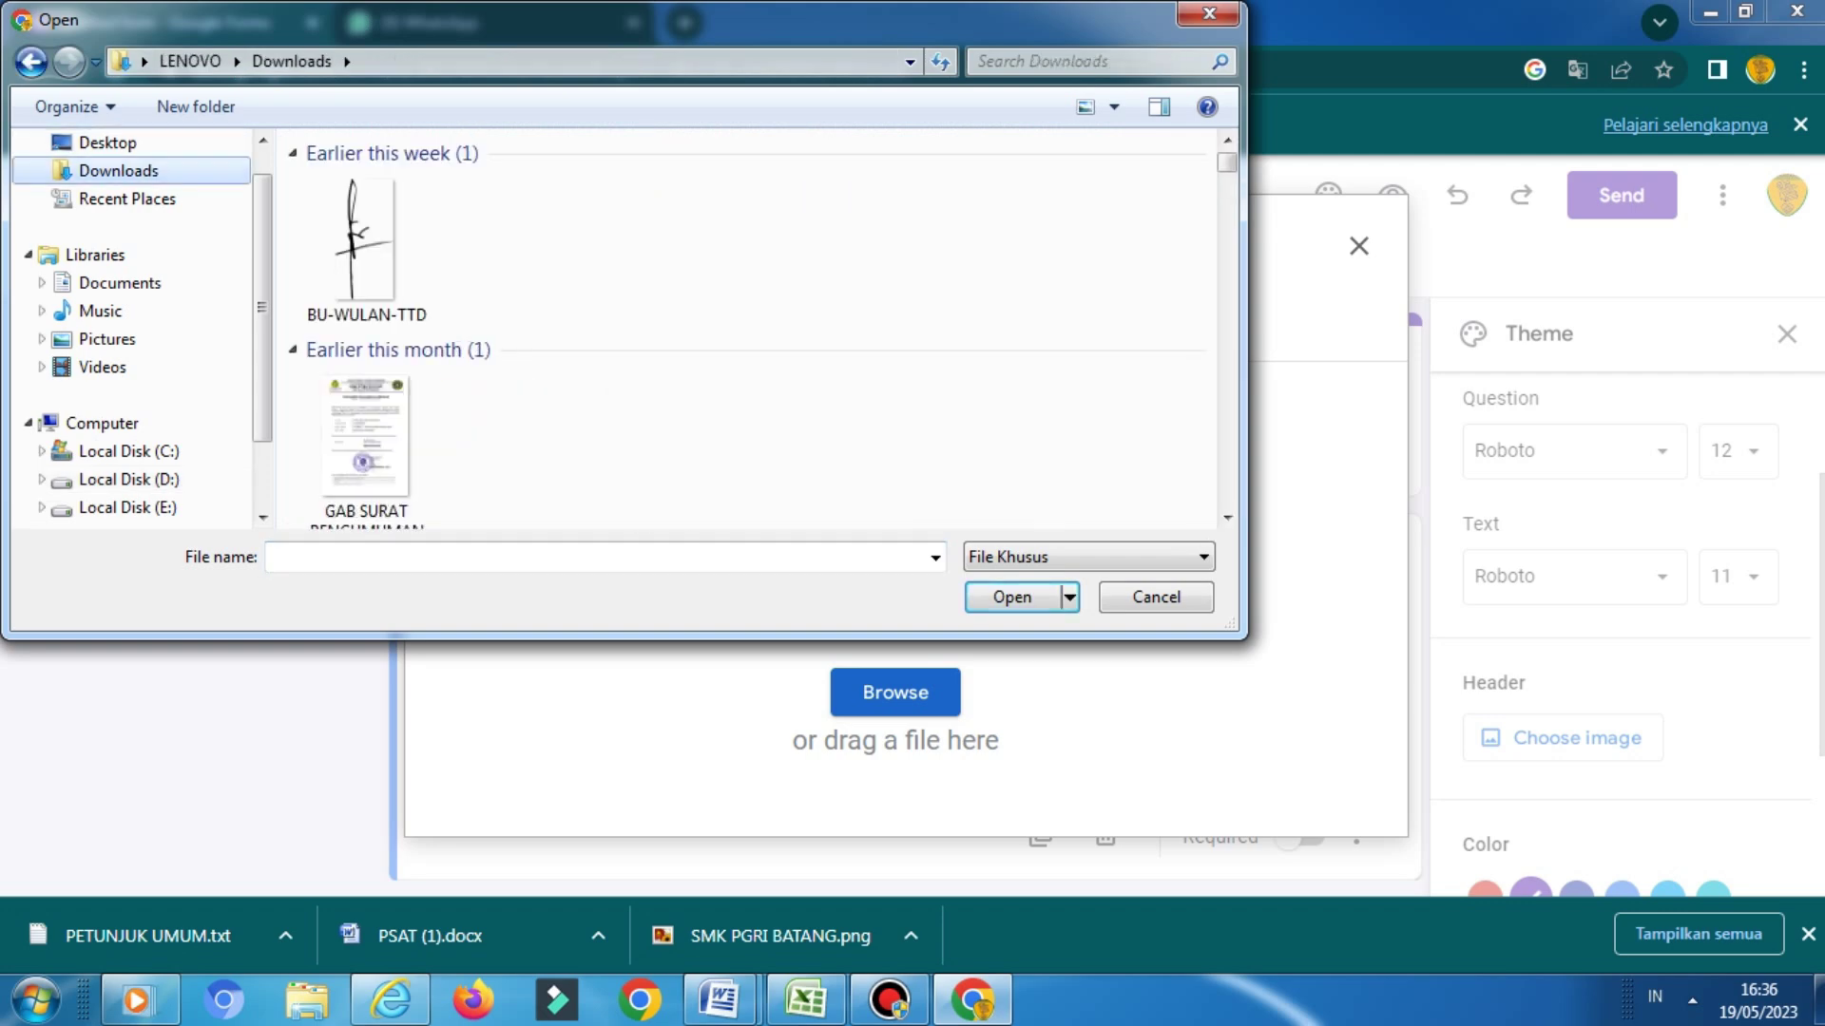
pyautogui.click(366, 214)
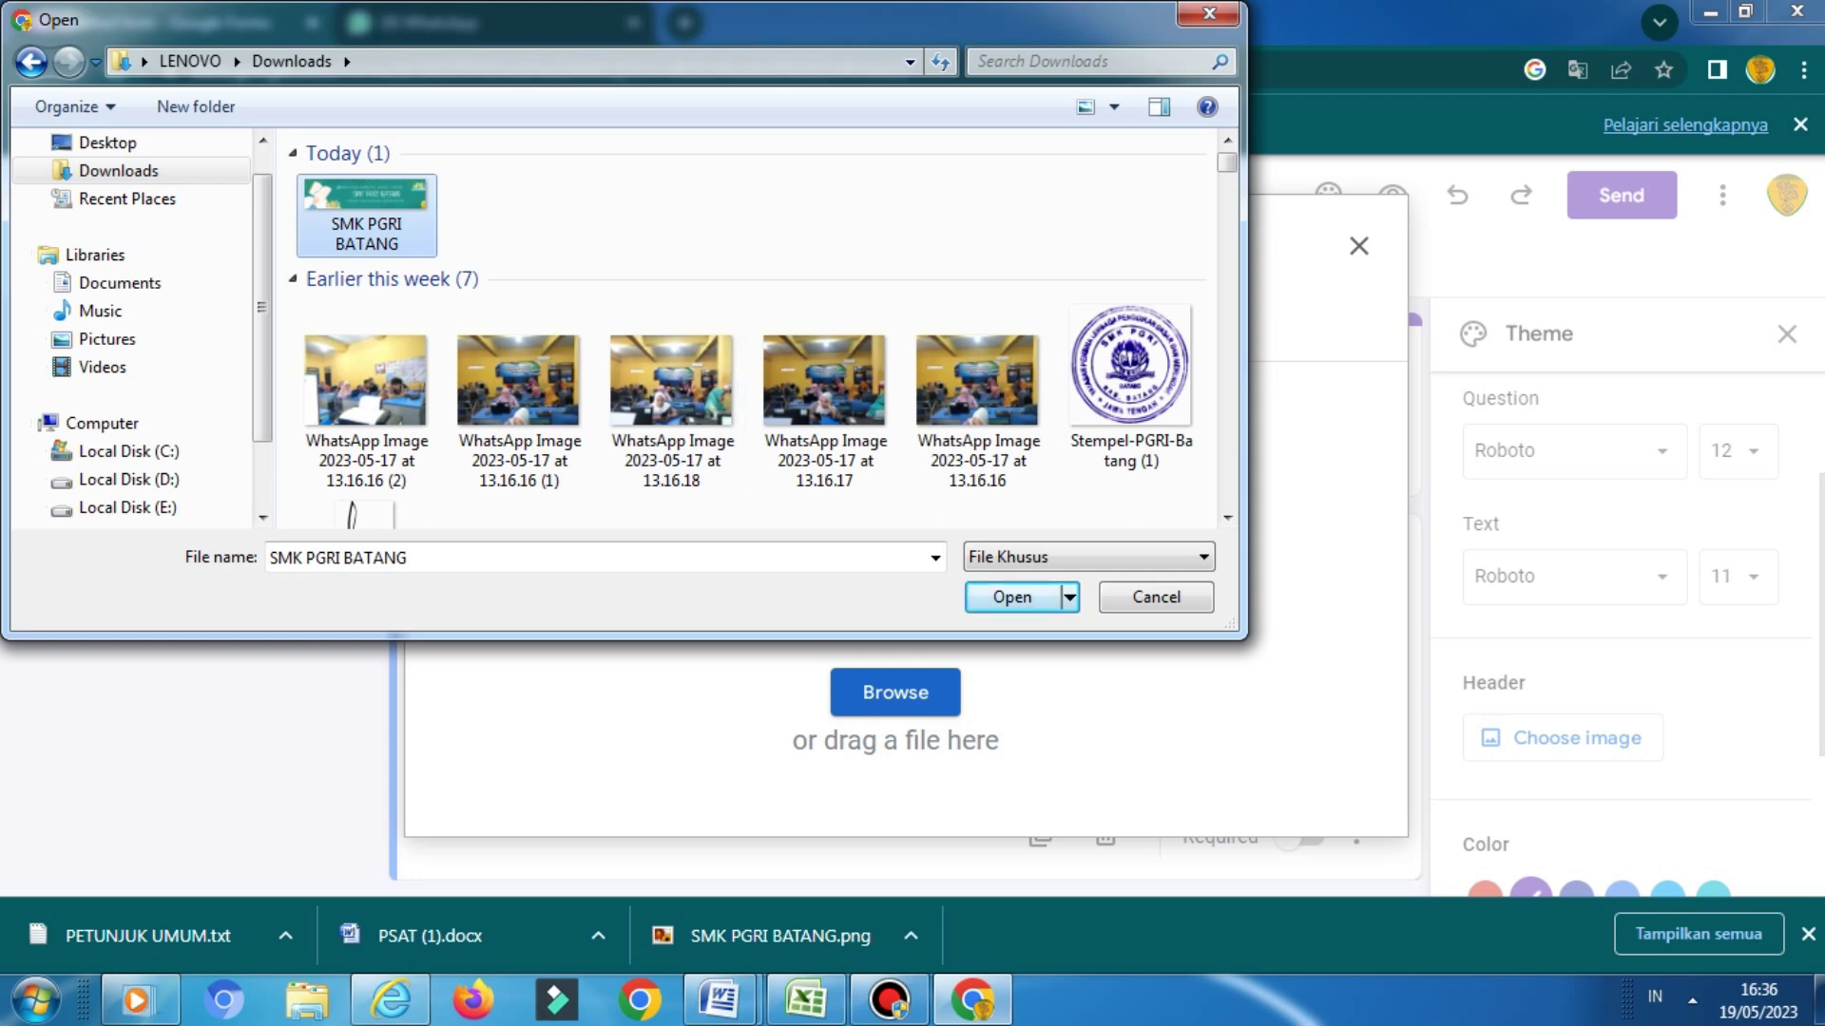
pyautogui.click(366, 390)
pyautogui.click(366, 214)
pyautogui.click(1012, 597)
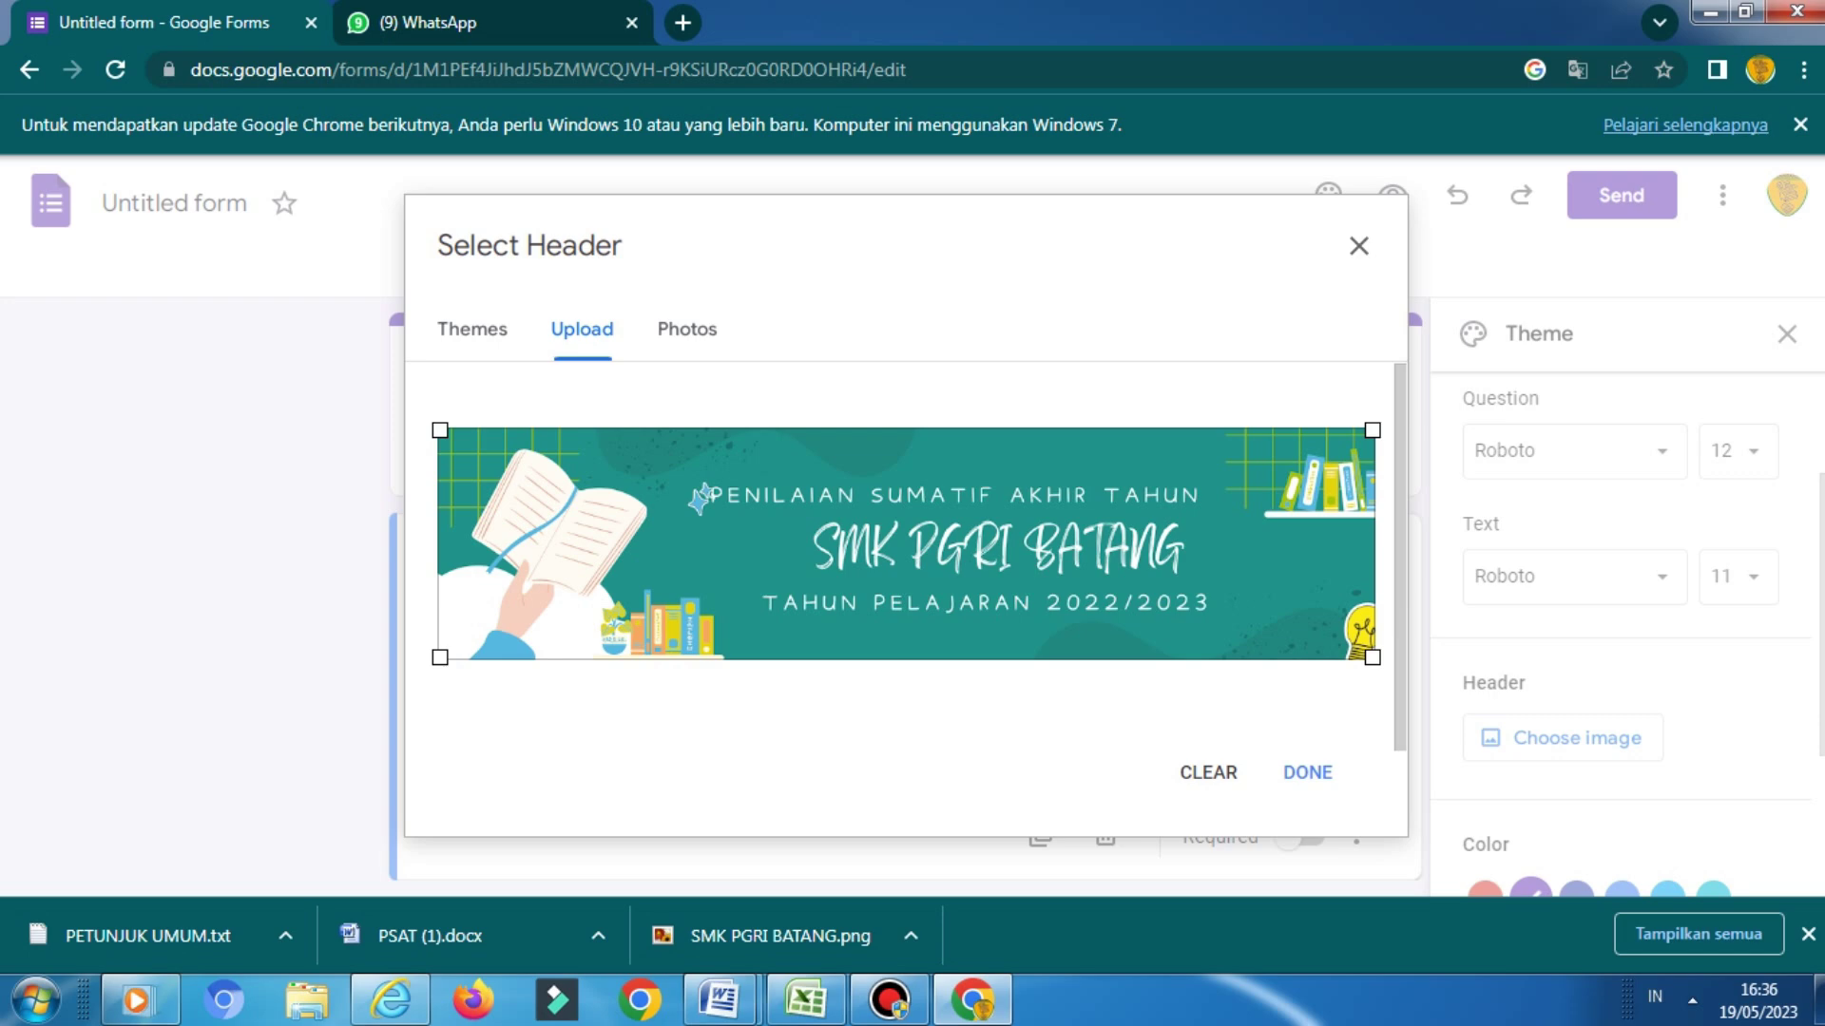
pyautogui.click(1307, 772)
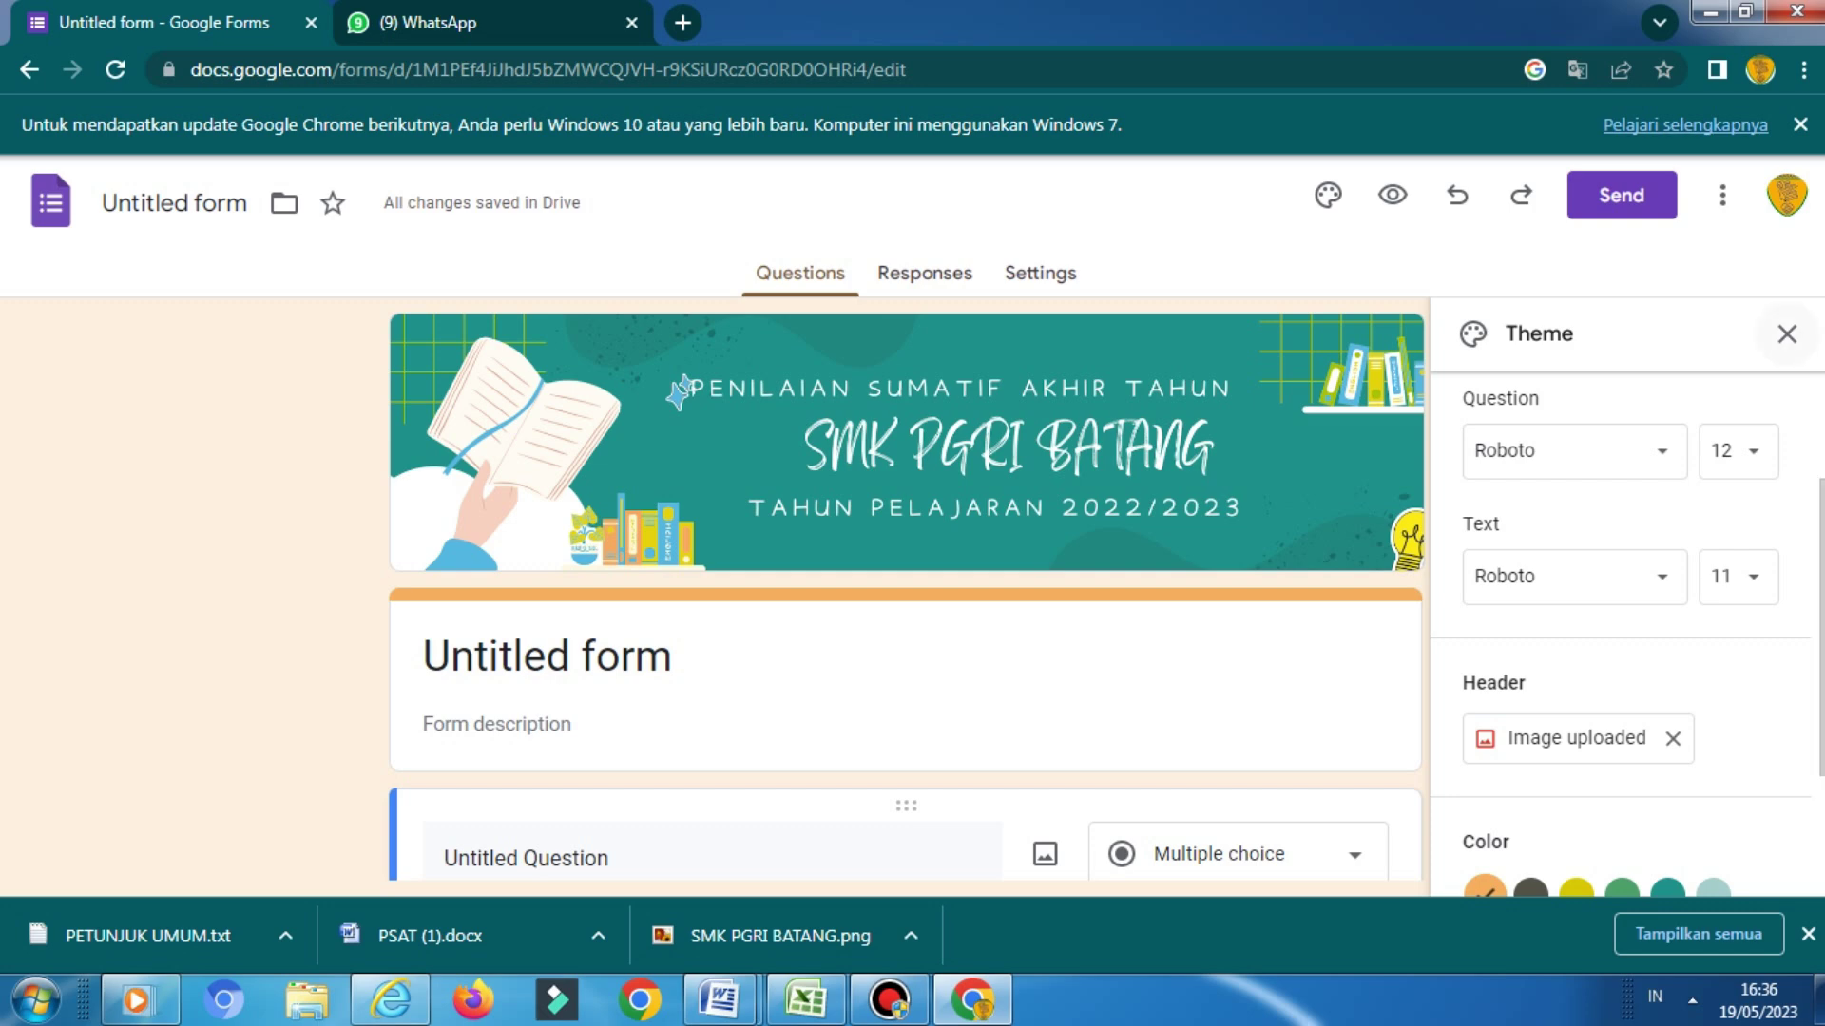
pyautogui.click(1786, 334)
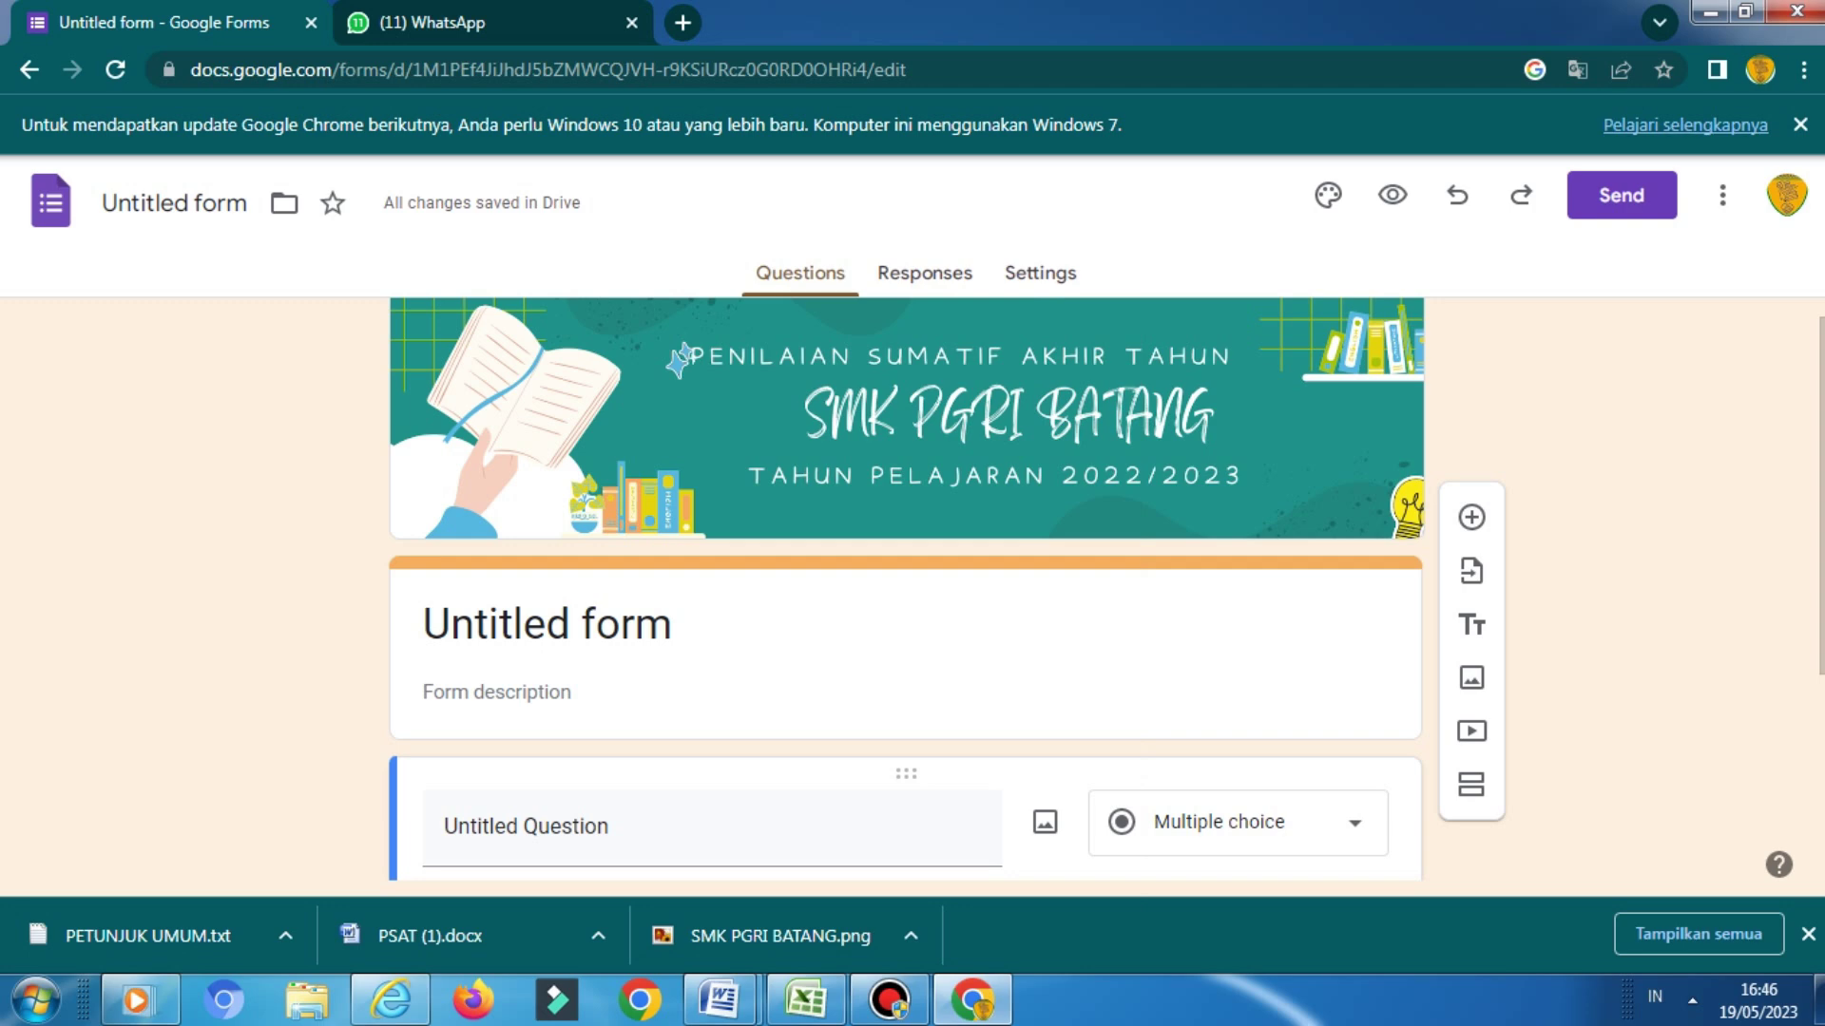
# Copy the entire text of PETUNJUK UMUM.txt in Notepad and return to Chrome
pyautogui.click(147, 936)
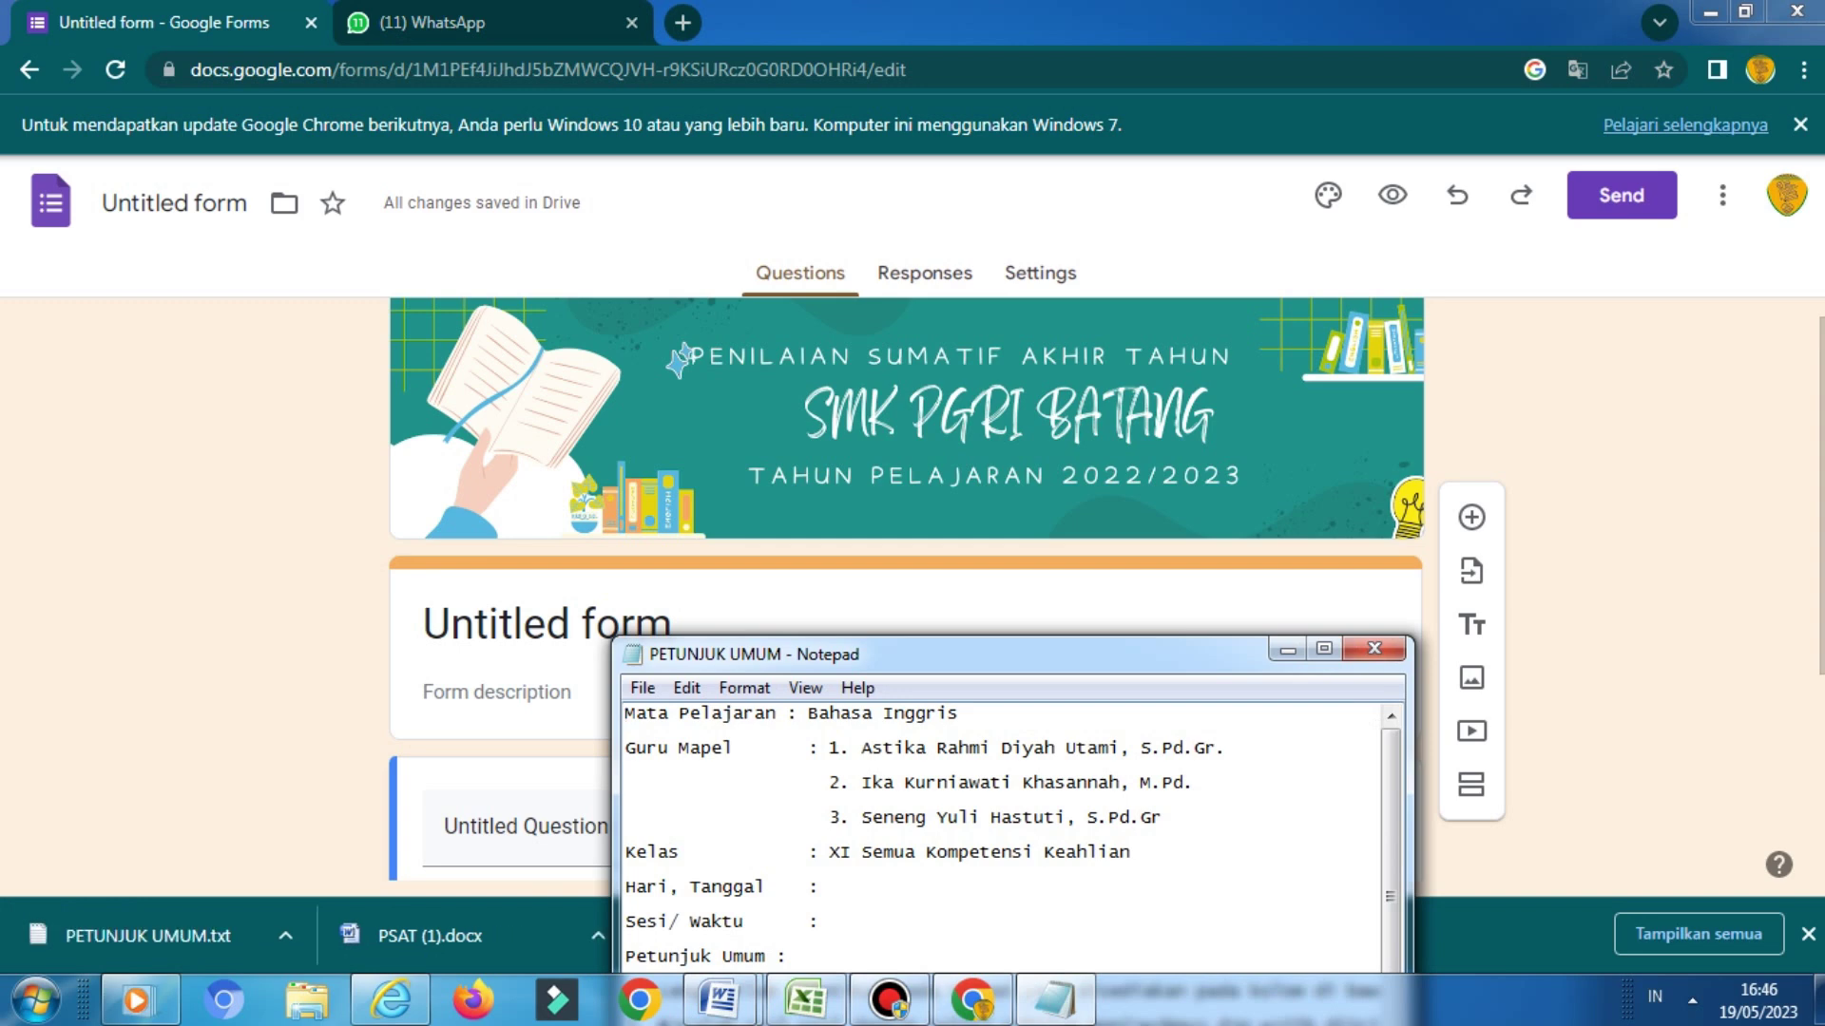
pyautogui.hotkey('shift', 'Down')
pyautogui.hotkey('shift', 'Down')
pyautogui.hotkey('shift', 'Down')
pyautogui.hotkey('shift', 'Down')
pyautogui.hotkey('shift', 'Down')
pyautogui.hotkey('shift', 'Down')
pyautogui.hotkey('shift', 'Down')
pyautogui.hotkey('shift', 'Down')
pyautogui.hotkey('shift', 'Down')
pyautogui.hotkey('shift', 'Down')
pyautogui.hotkey('shift', 'Down')
pyautogui.hotkey('shift', 'Down')
pyautogui.hotkey('shift', 'Down')
pyautogui.hotkey('shift', 'Down')
pyautogui.hotkey('shift', 'Down')
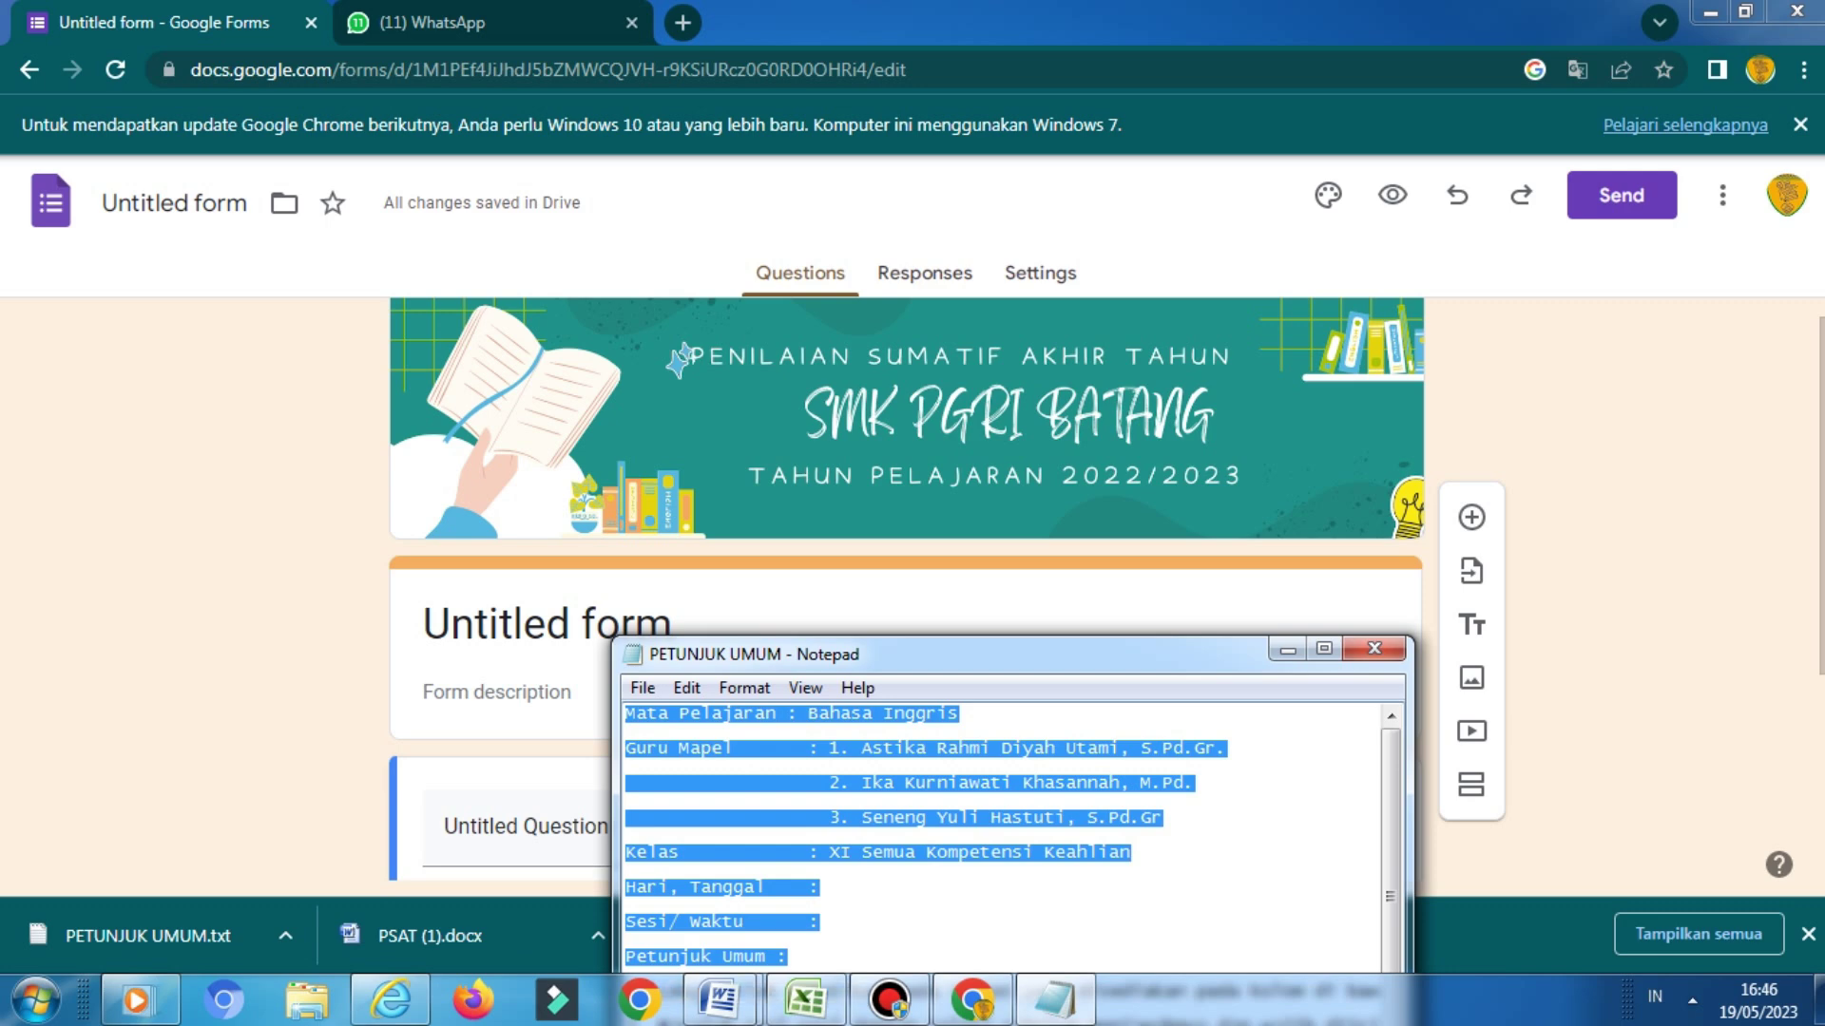
pyautogui.moveTo(951, 654); pyautogui.dragTo(846, 403)
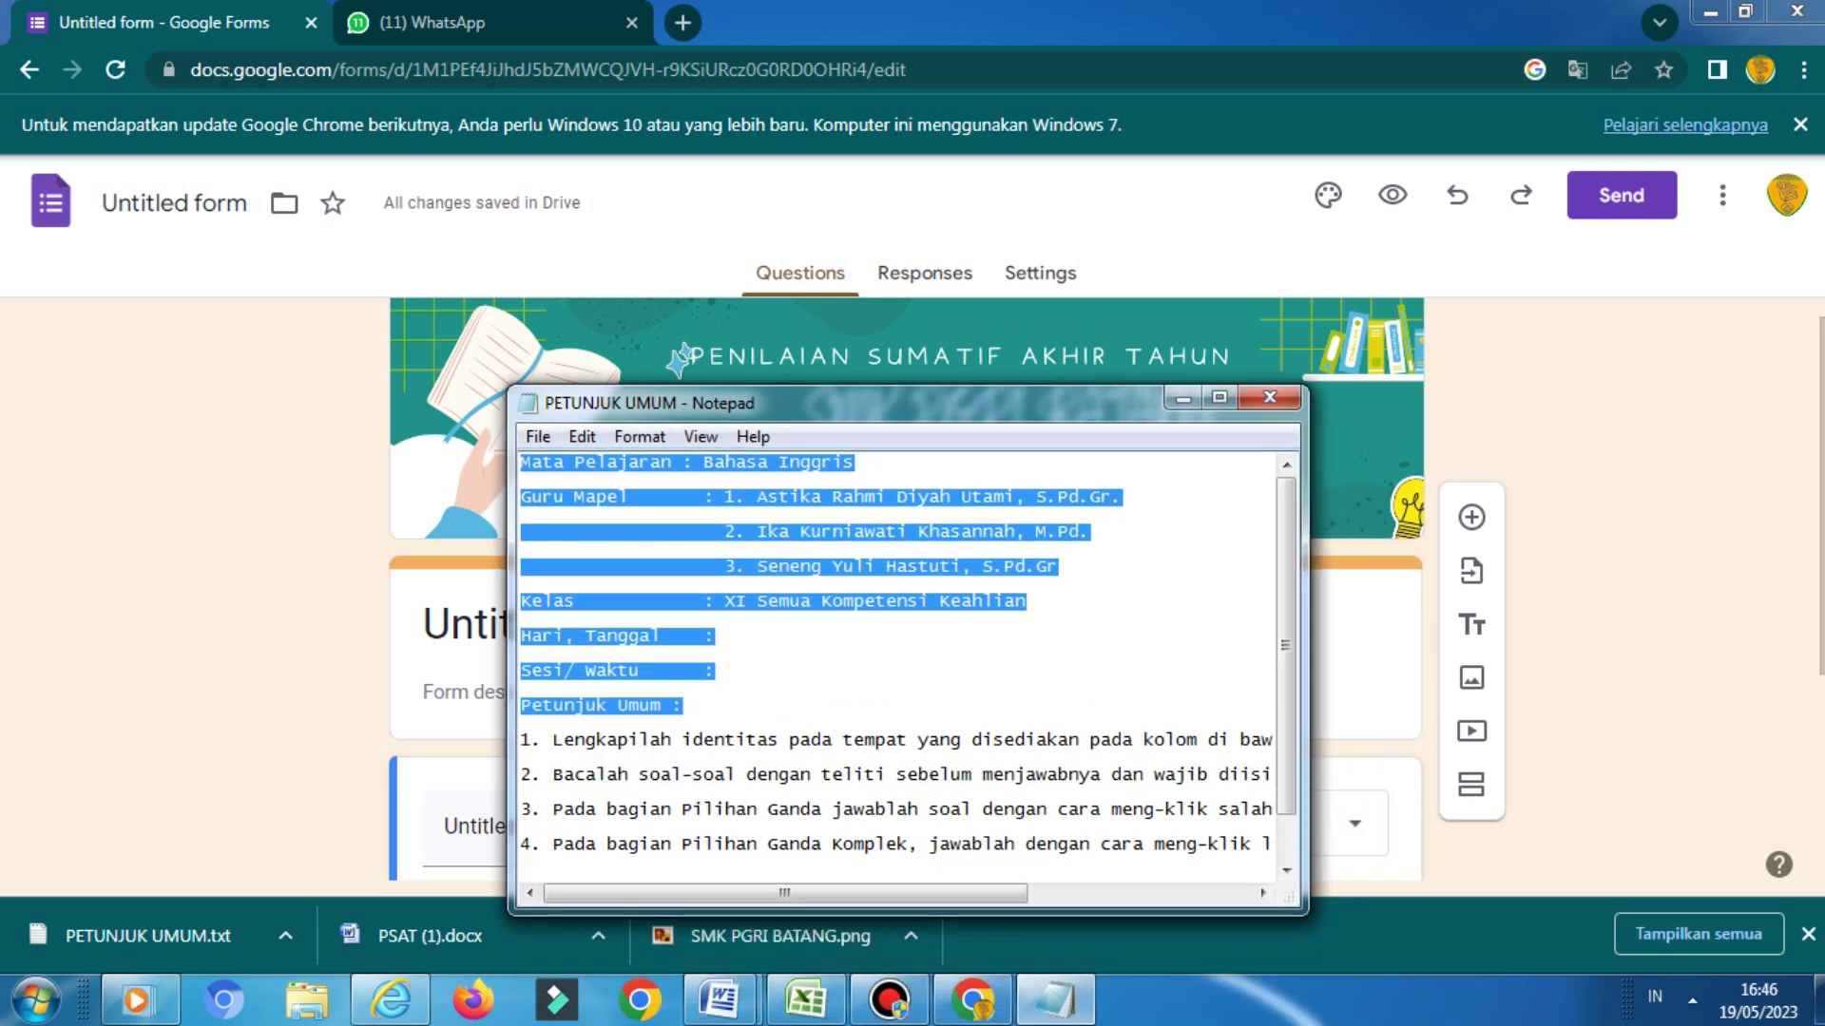
pyautogui.hotkey('ctrl', 'shift', 'End')
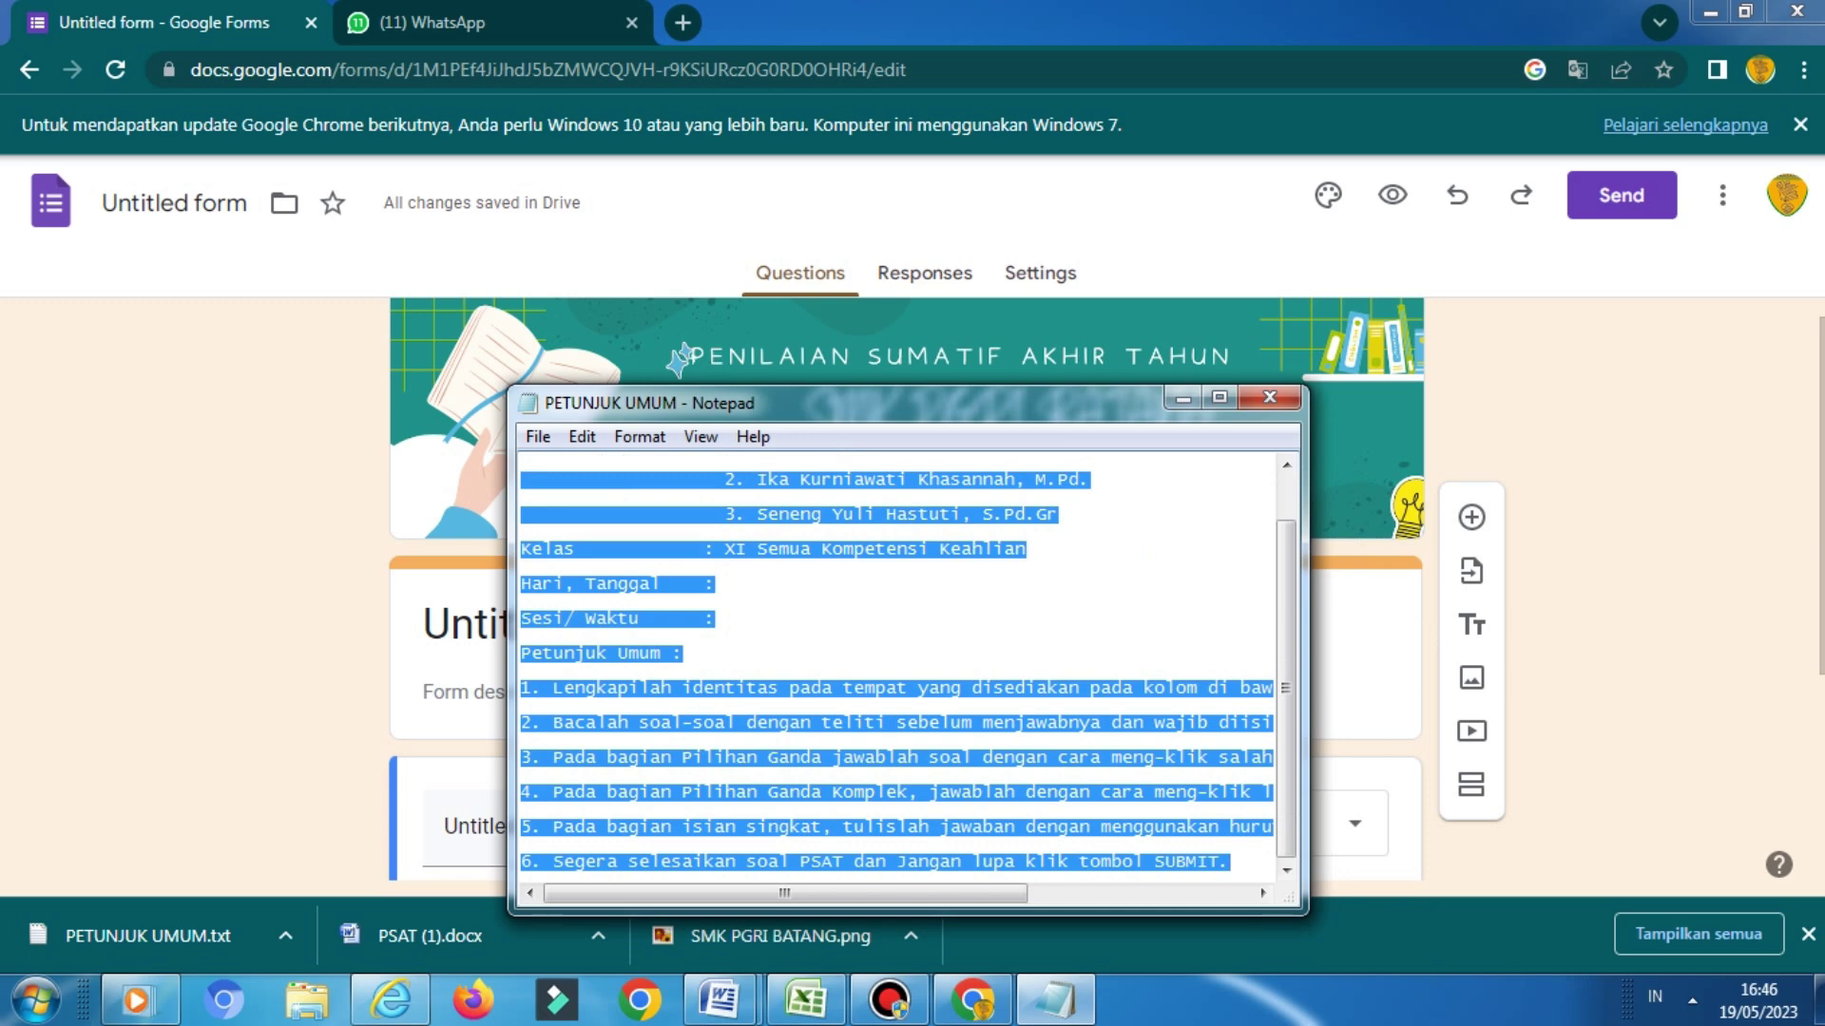
pyautogui.rightClick(665, 442)
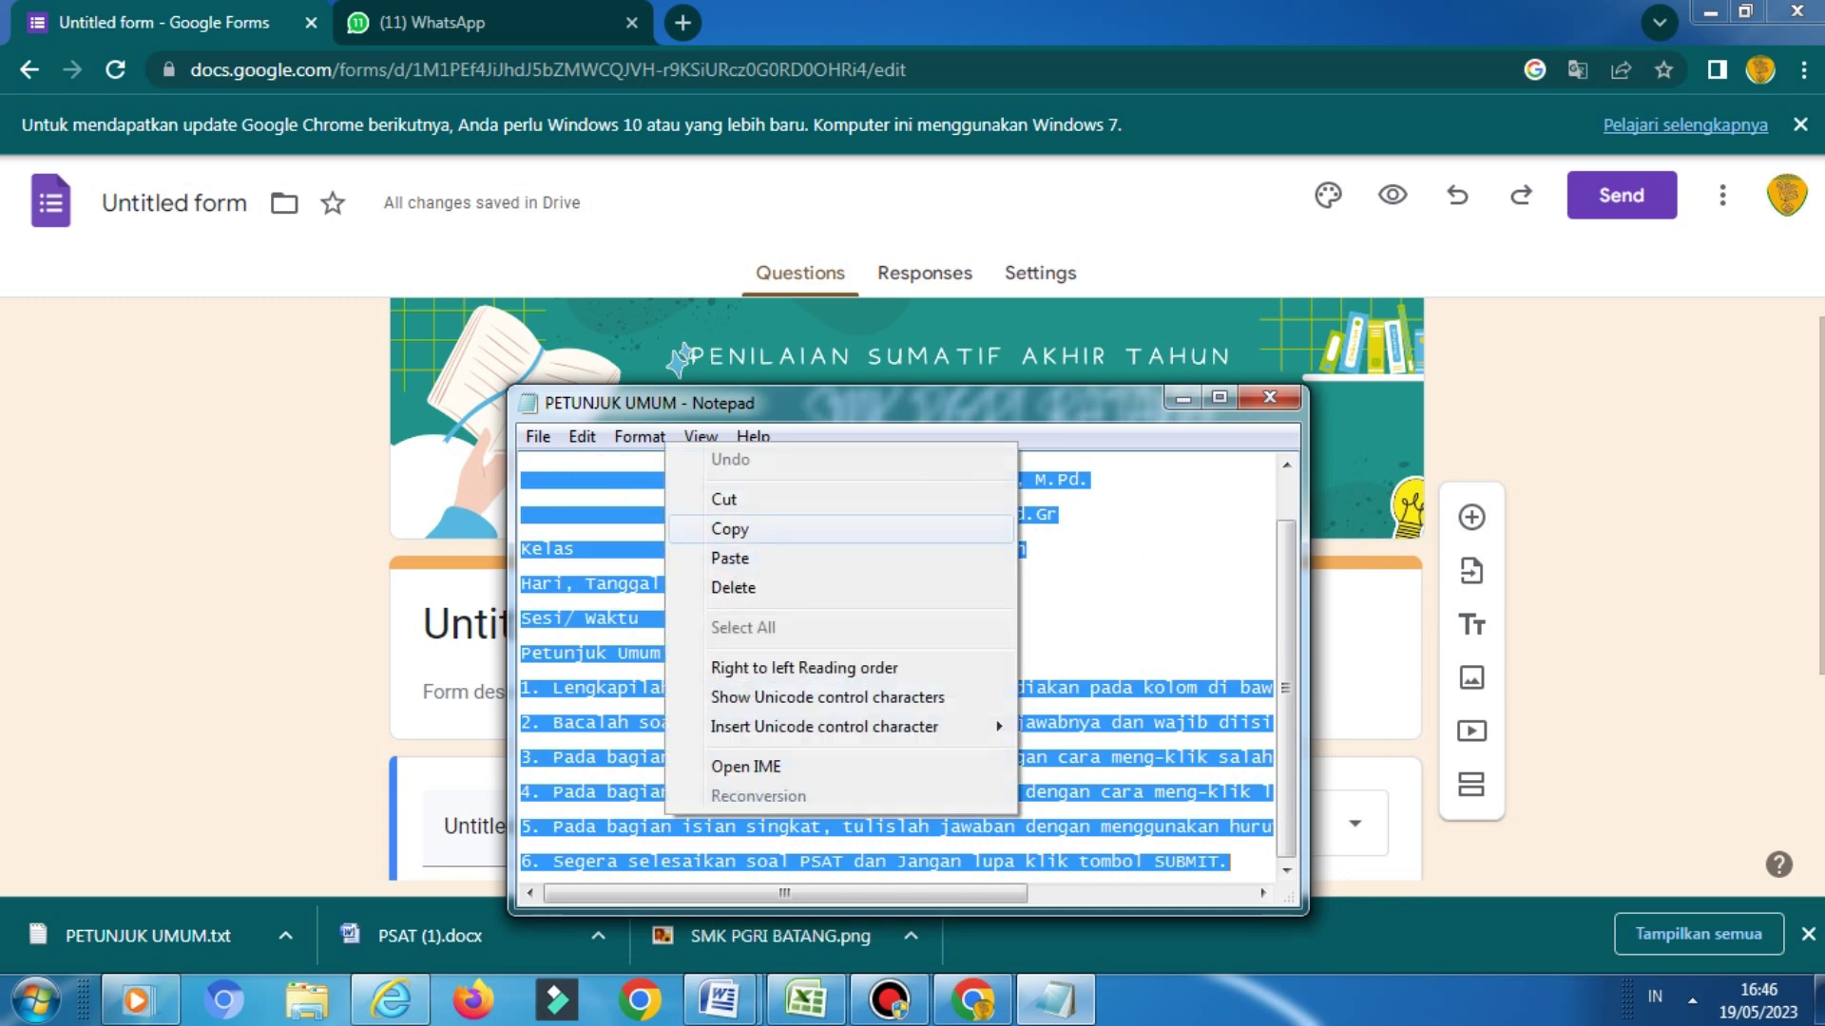
pyautogui.click(730, 528)
pyautogui.hotkey('alt', 'Tab')
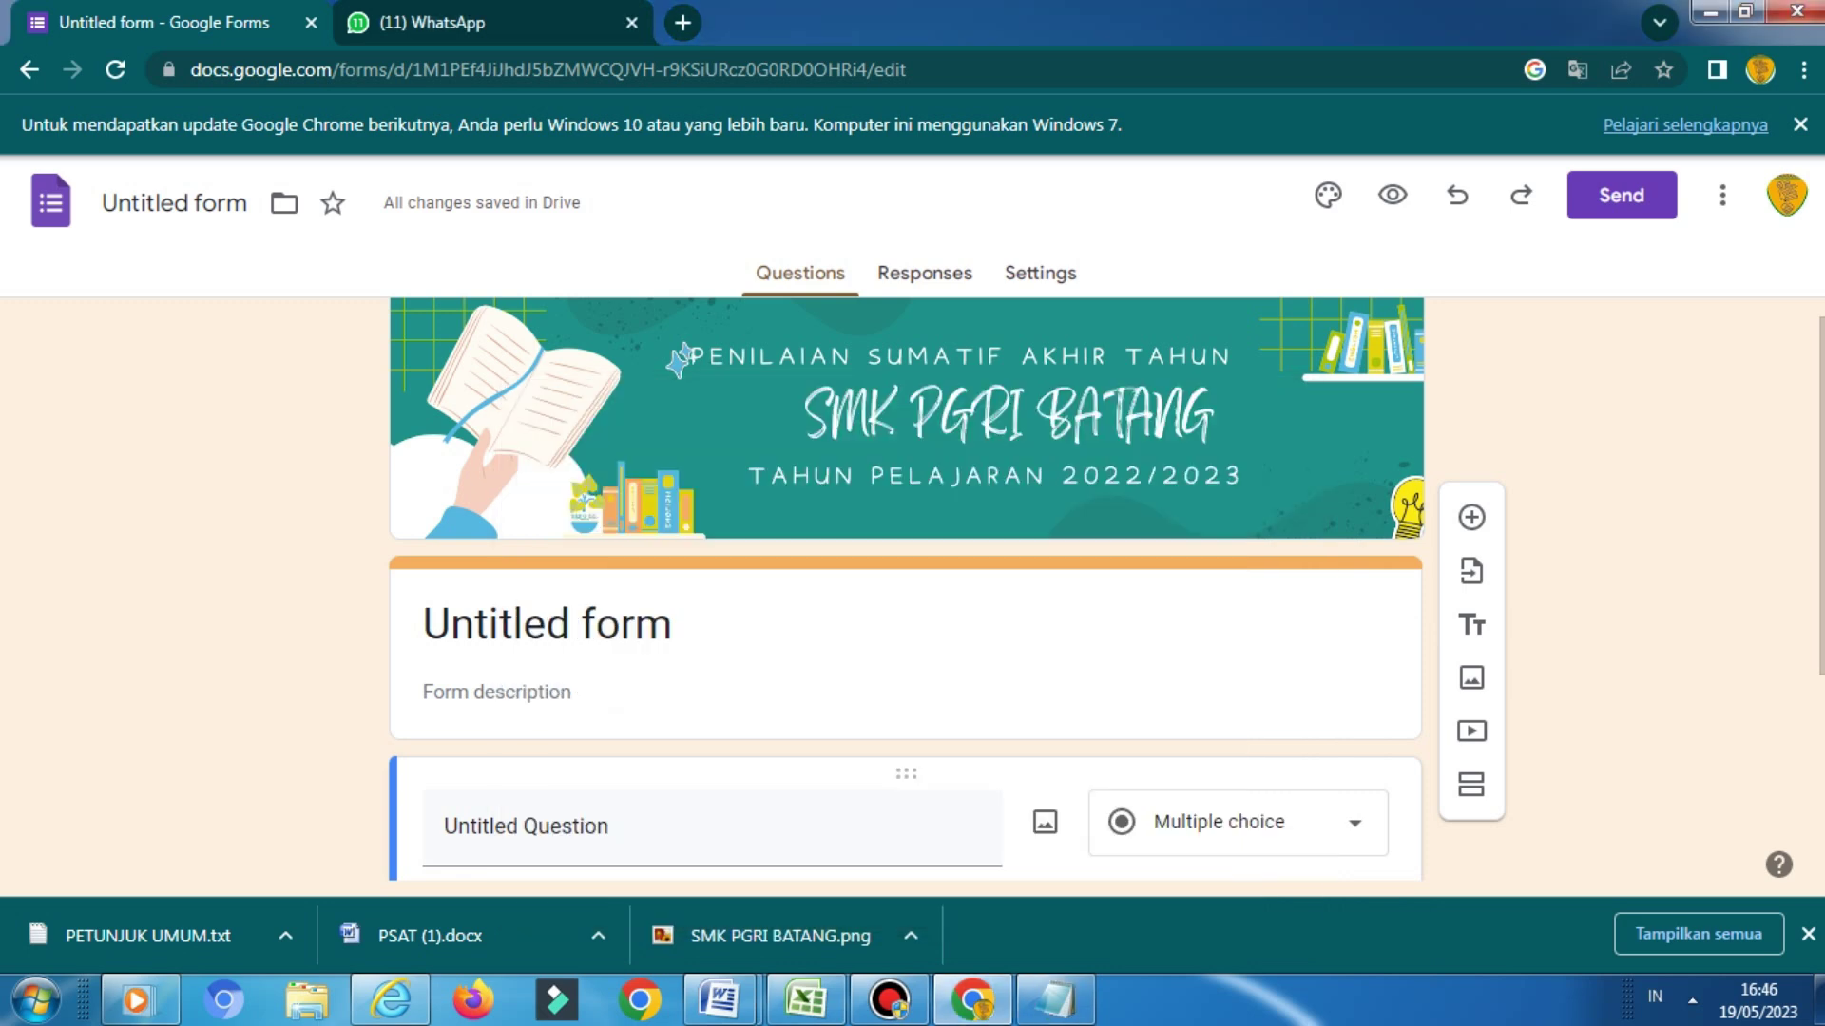
# Paste the copied exam instructions into the form description
pyautogui.click(580, 625)
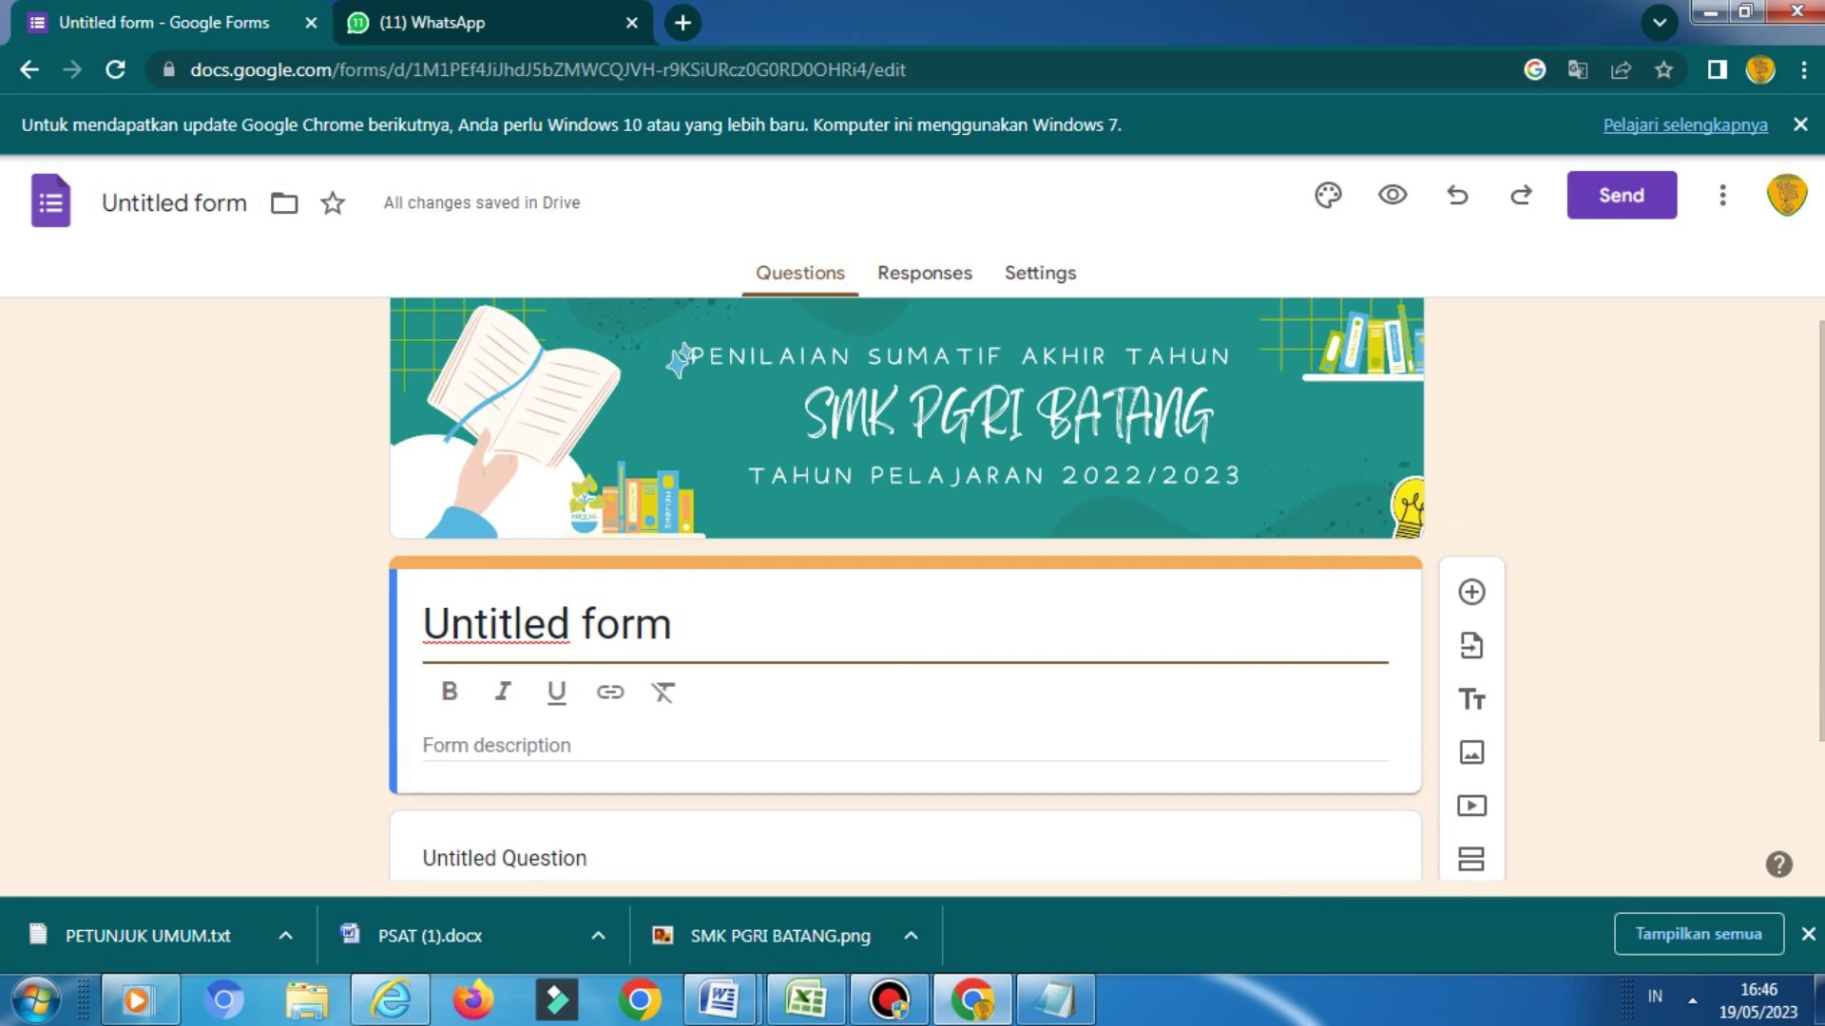
pyautogui.press('Tab')
pyautogui.hotkey('ctrl', 'v')
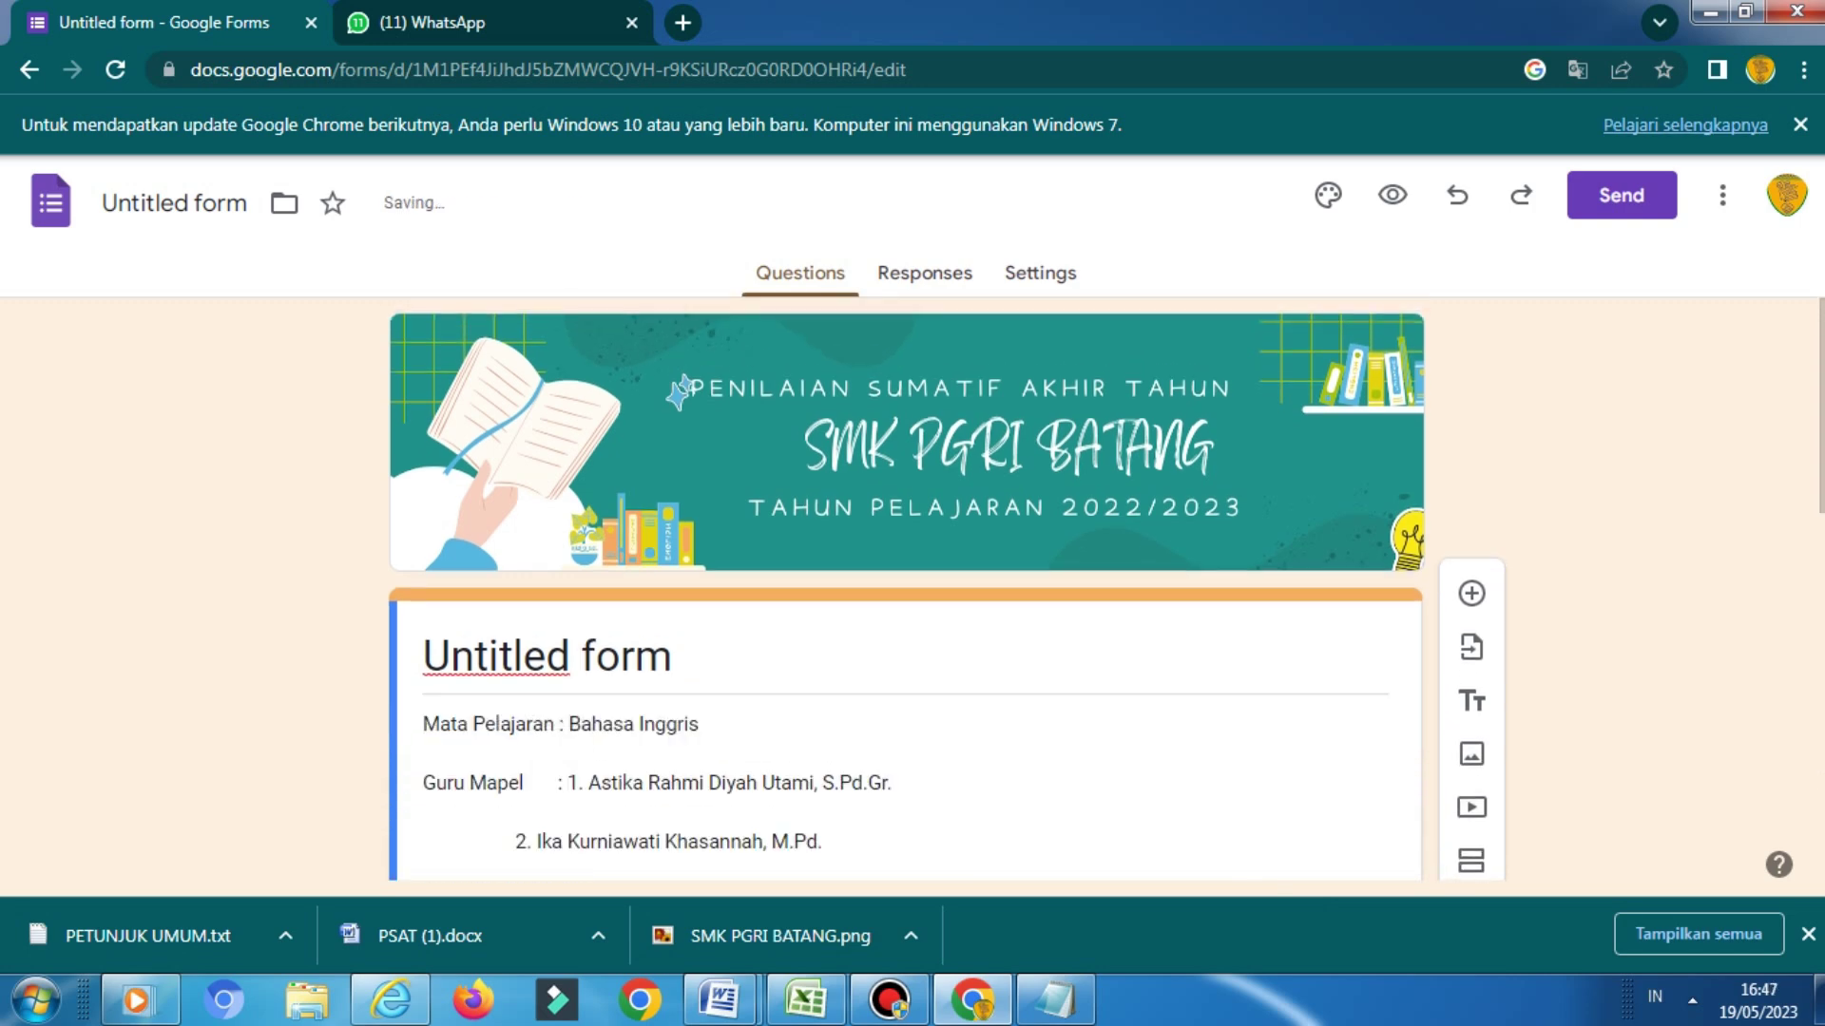
# Title the form 'PENILAIAN SUMATIF AKHIR TAHUN'
pyautogui.click(673, 655)
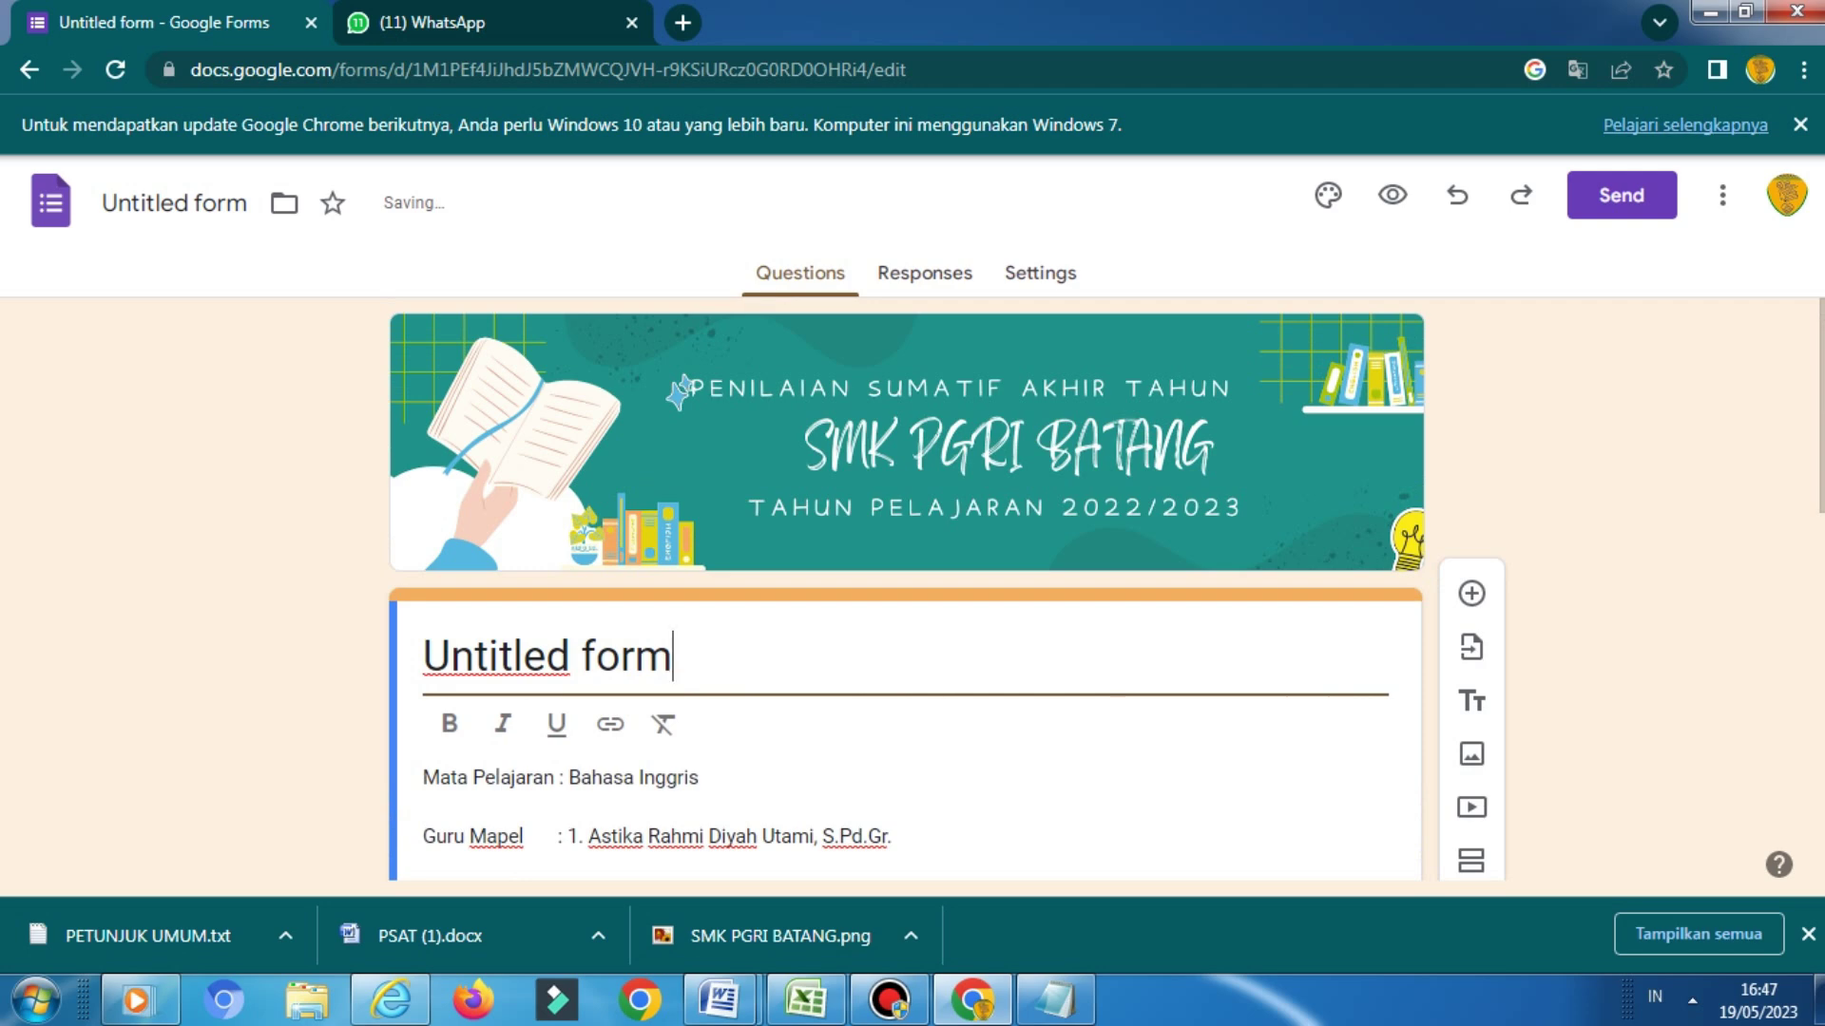
pyautogui.scroll(-2, 903, 589)
pyautogui.press('BackSpace')
pyautogui.press('BackSpace')
pyautogui.press('BackSpace')
pyautogui.press('BackSpace')
pyautogui.press('BackSpace')
pyautogui.press('BackSpace')
pyautogui.press('BackSpace')
pyautogui.press('BackSpace')
pyautogui.press('BackSpace')
pyautogui.press('BackSpace')
pyautogui.press('BackSpace')
pyautogui.press('BackSpace')
pyautogui.press('BackSpace')
pyautogui.write('pen')
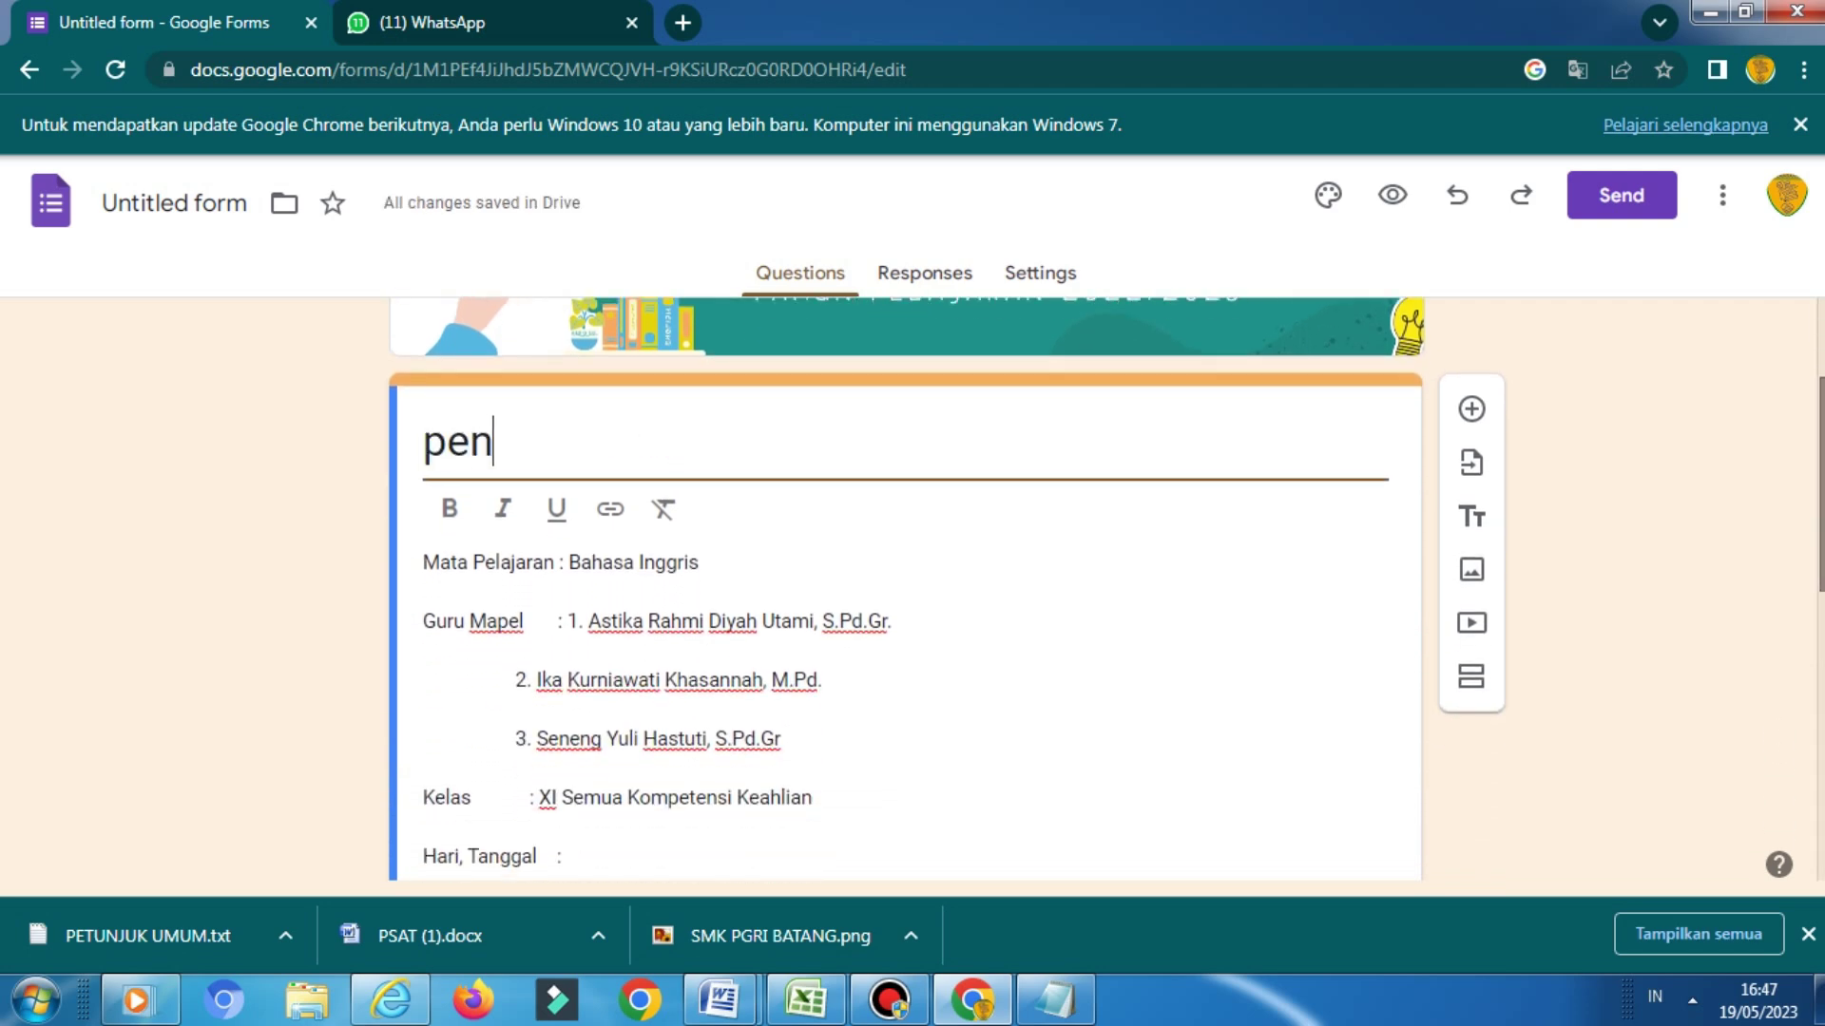
pyautogui.press('BackSpace')
pyautogui.press('BackSpace')
pyautogui.write('PENILAIAN SUMATIF AKHI')
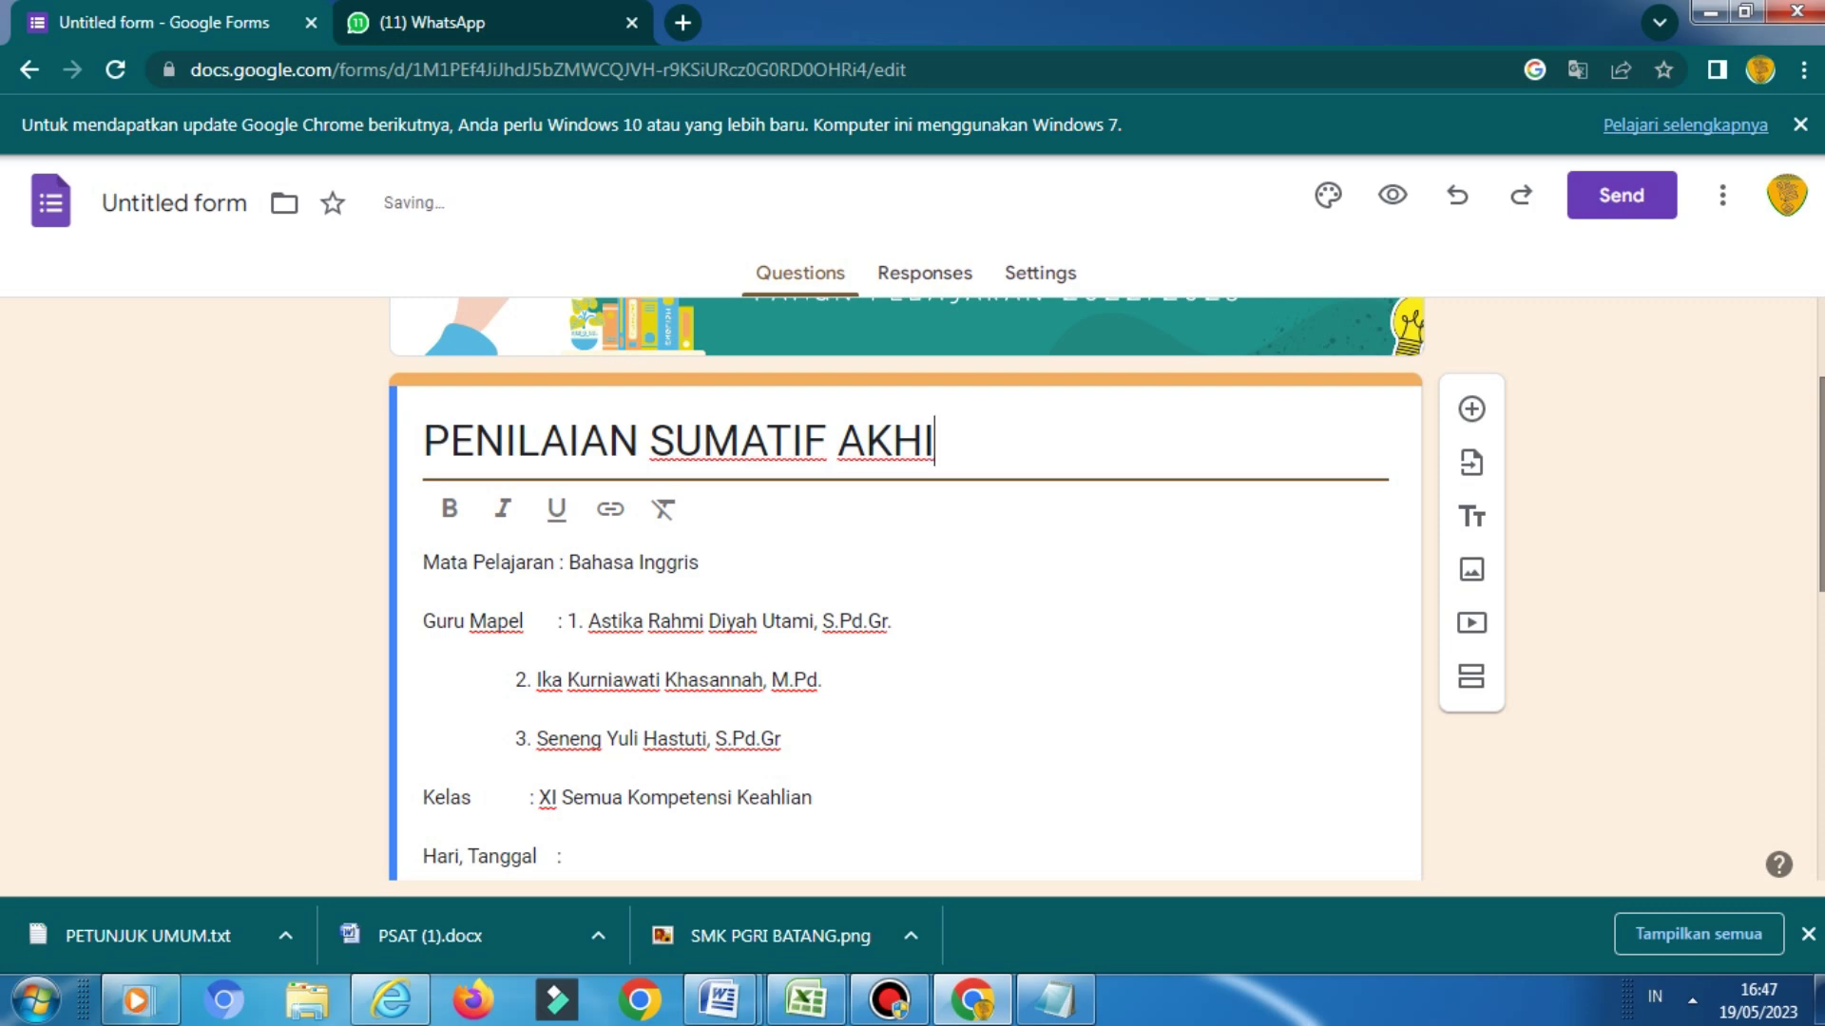
pyautogui.write('R TAHUN')
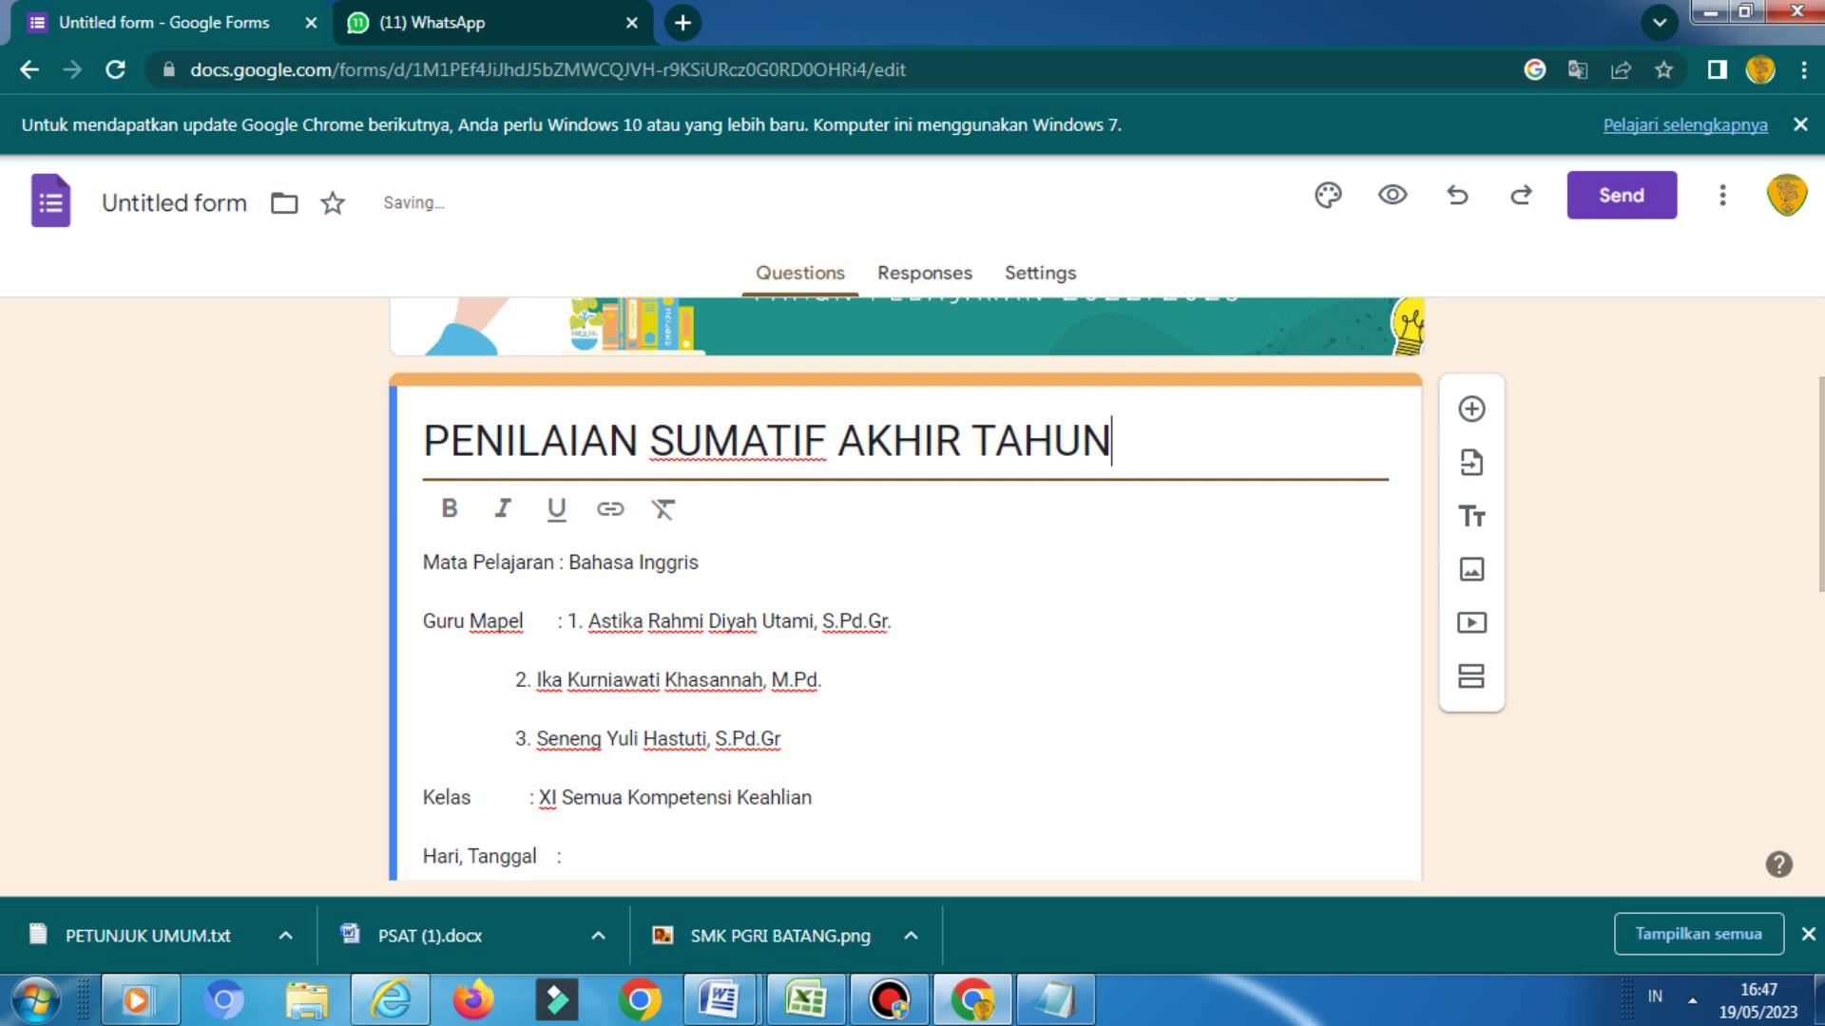
# Set the description's subject line to Bisnis Online
pyautogui.press('Tab')
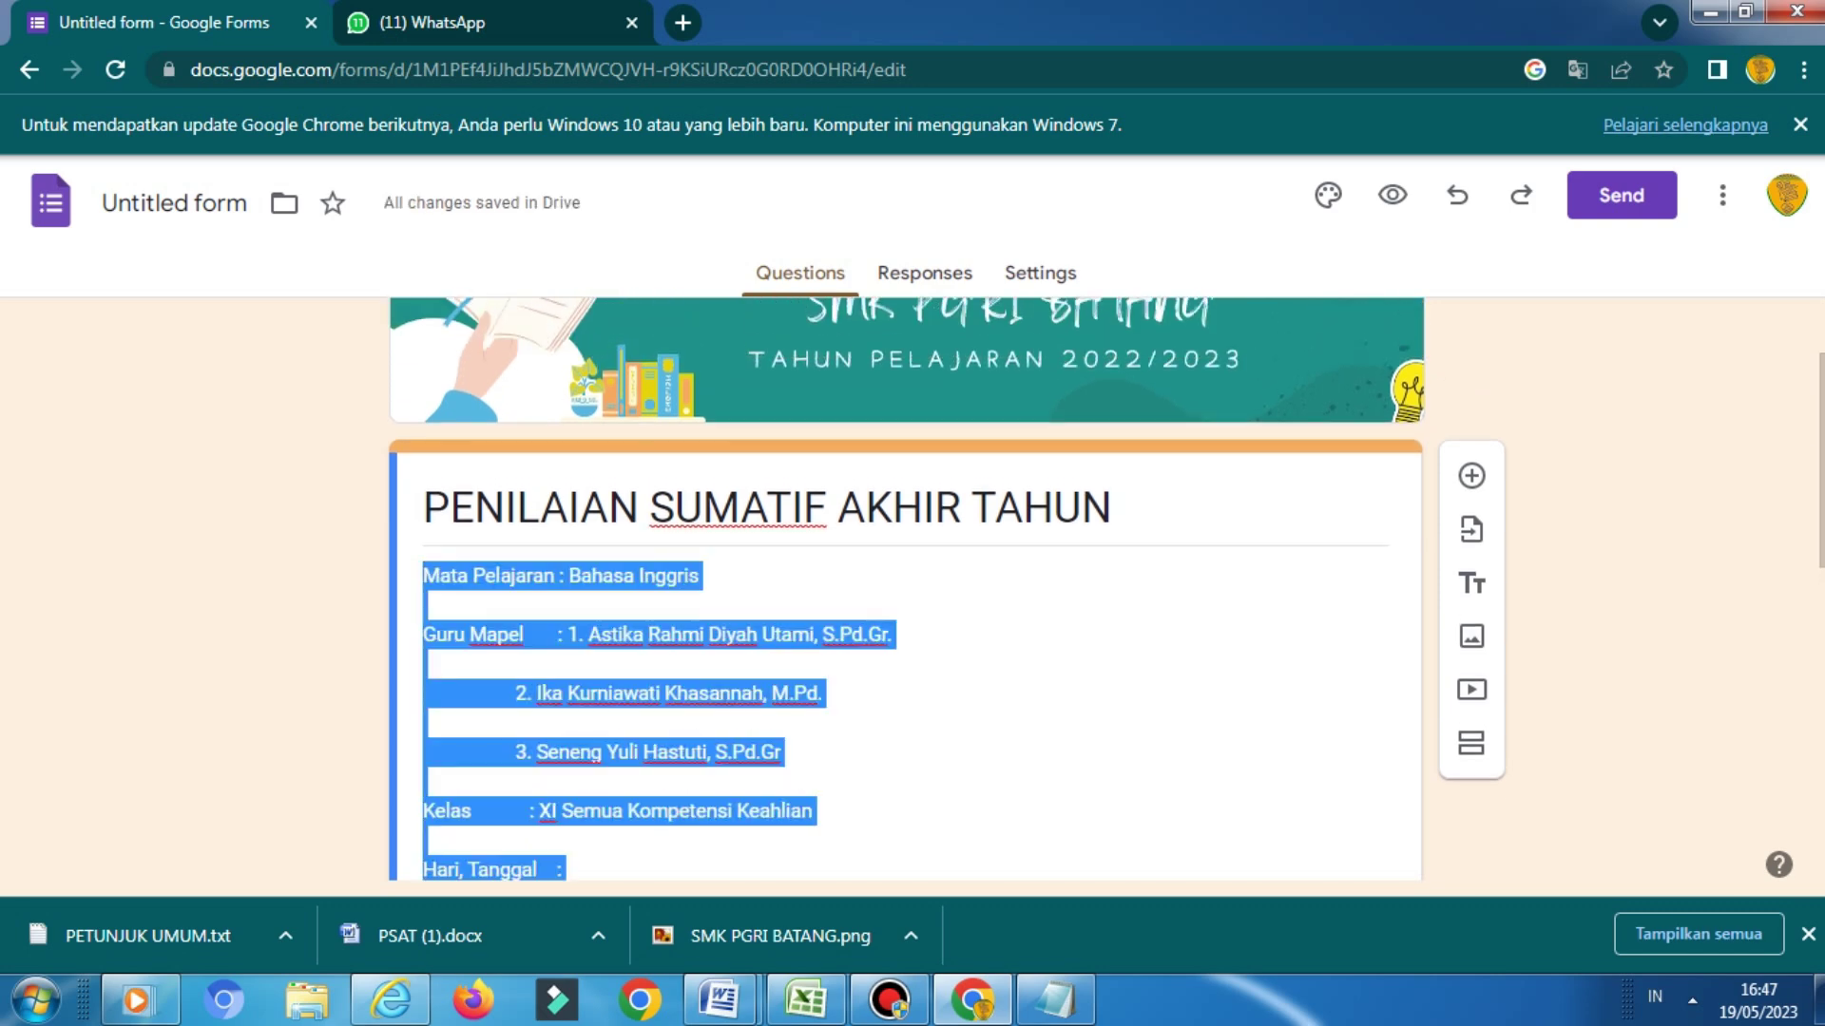
pyautogui.click(565, 575)
pyautogui.scroll(-8, 903, 589)
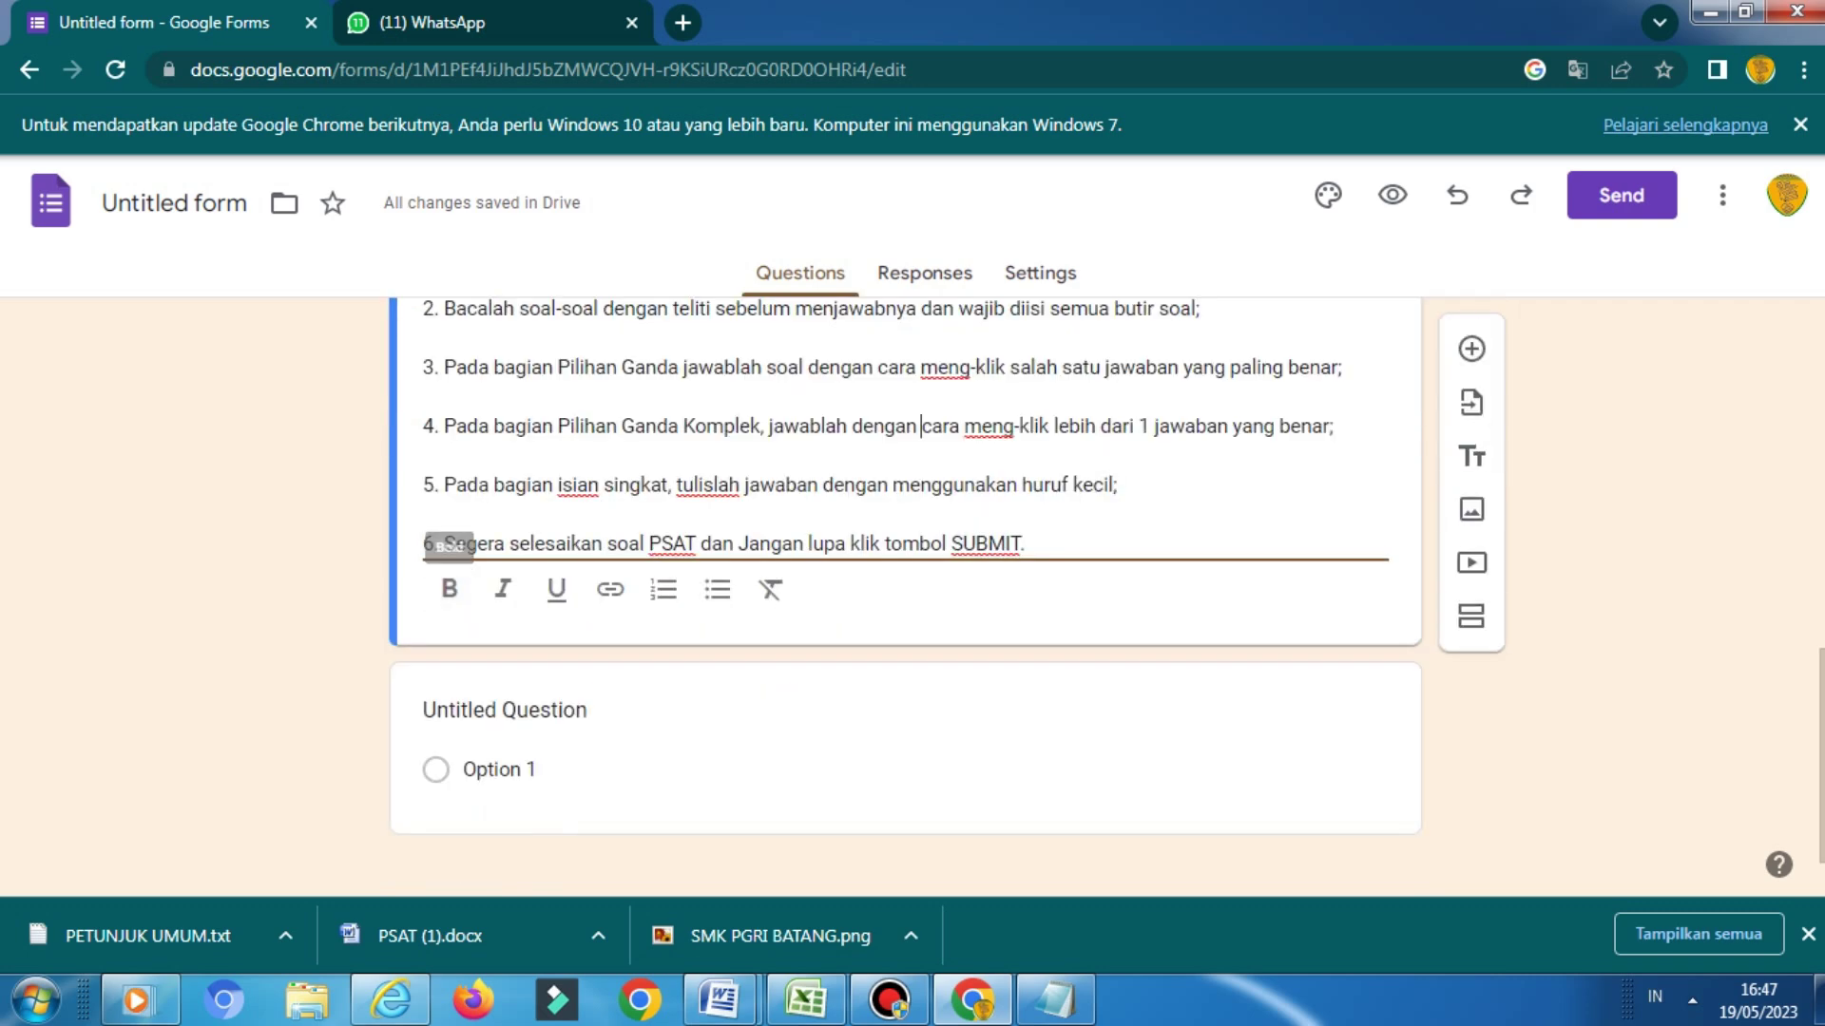
pyautogui.scroll(4, 903, 580)
pyautogui.scroll(4, 903, 580)
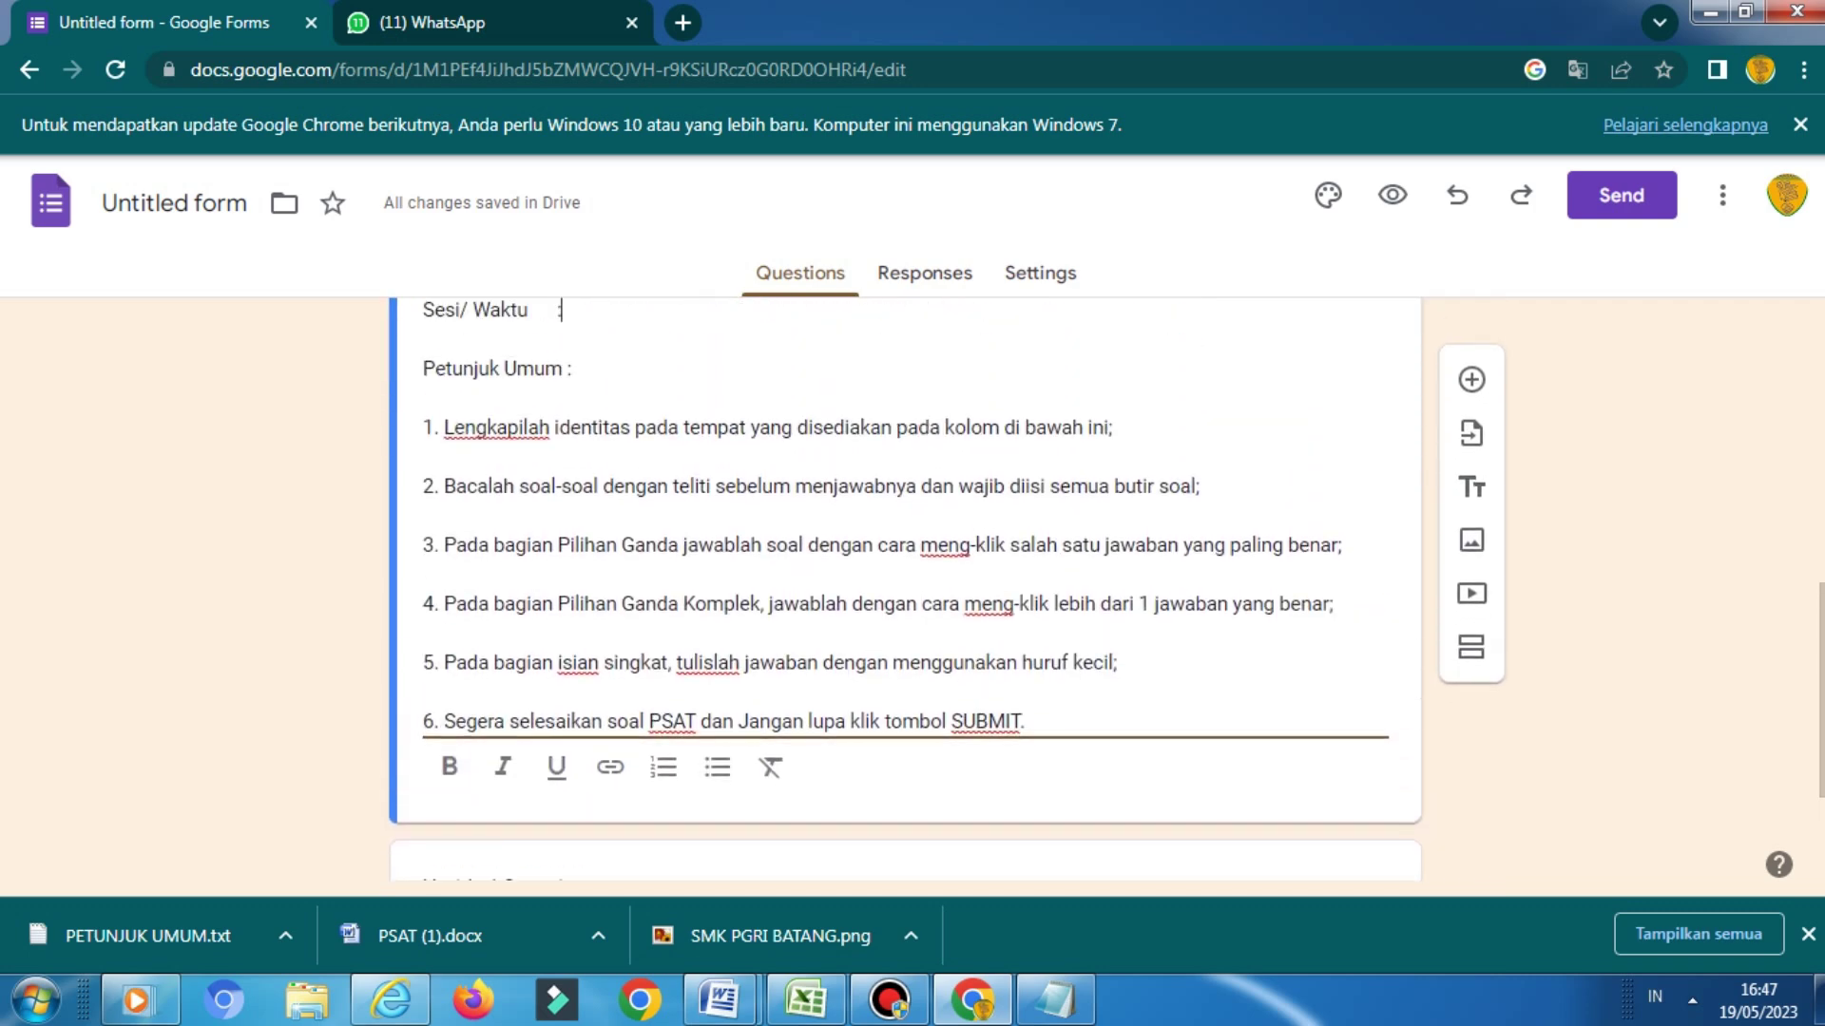
pyautogui.press('Up')
pyautogui.press('Up')
pyautogui.press('Up')
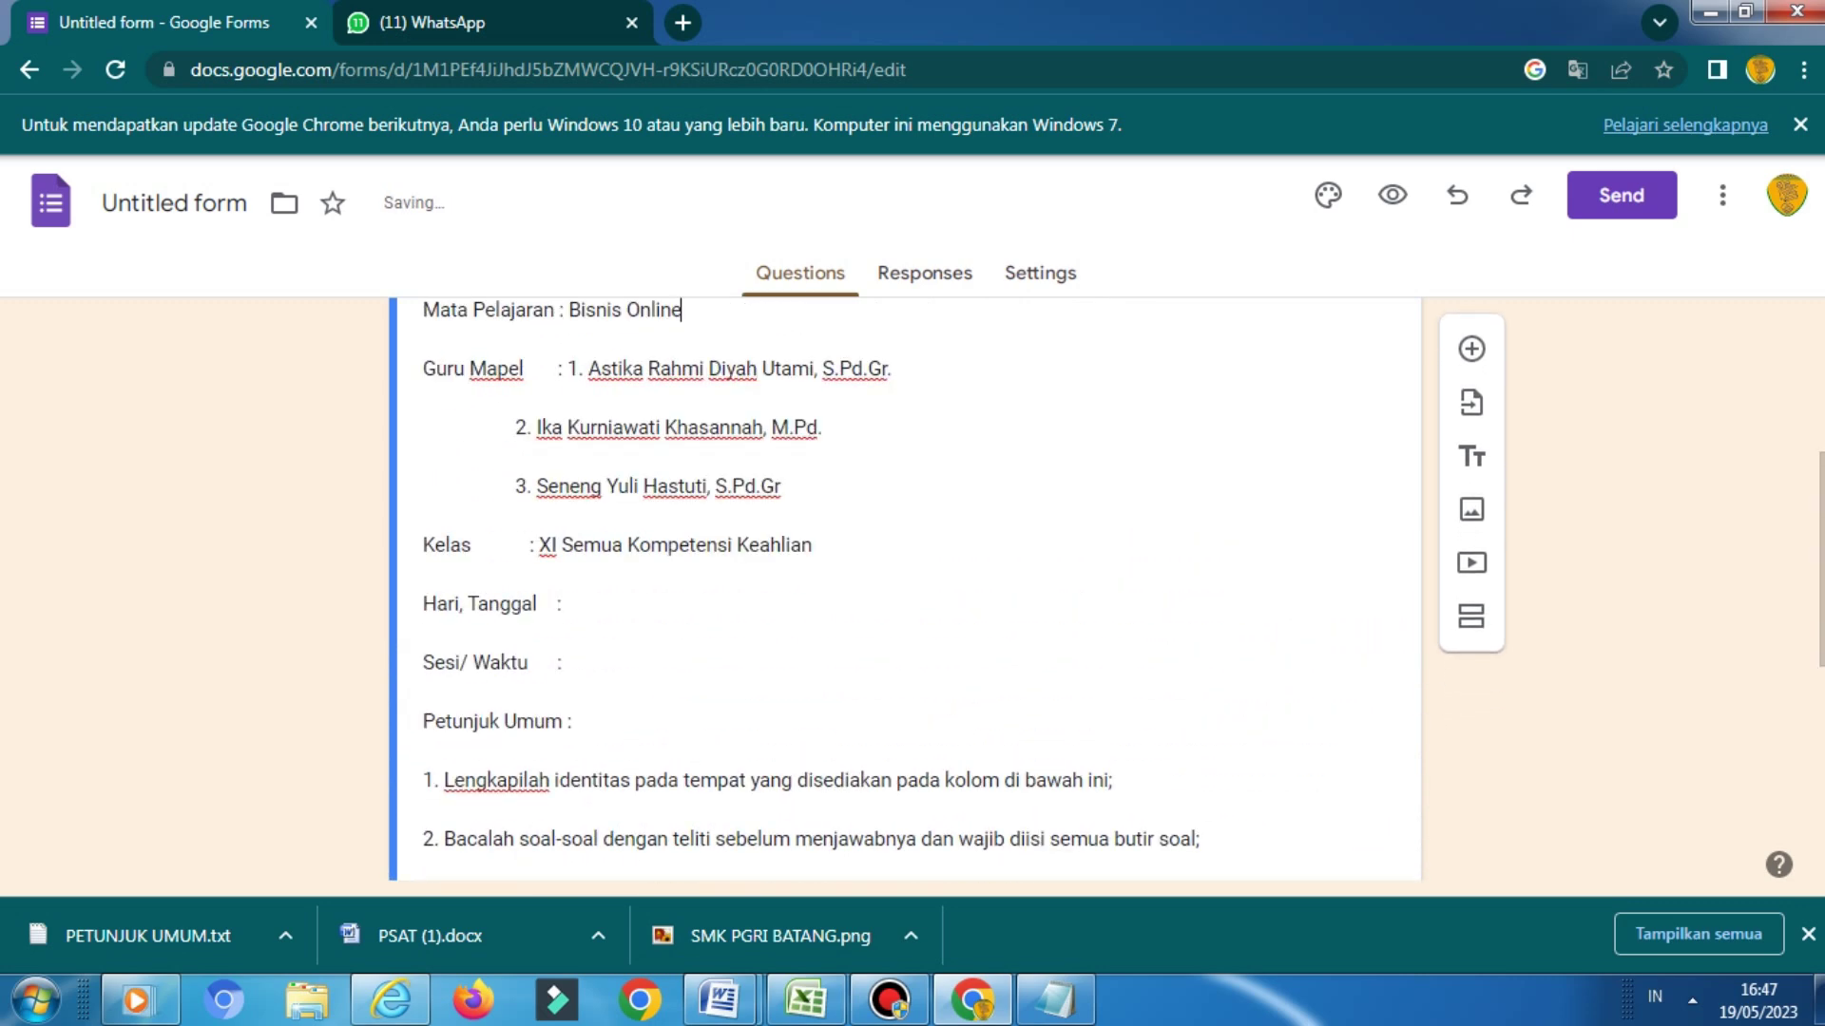
# Replace the name on the Guru Mapel line with the subject teacher's name
pyautogui.click(588, 368)
pyautogui.click(573, 368)
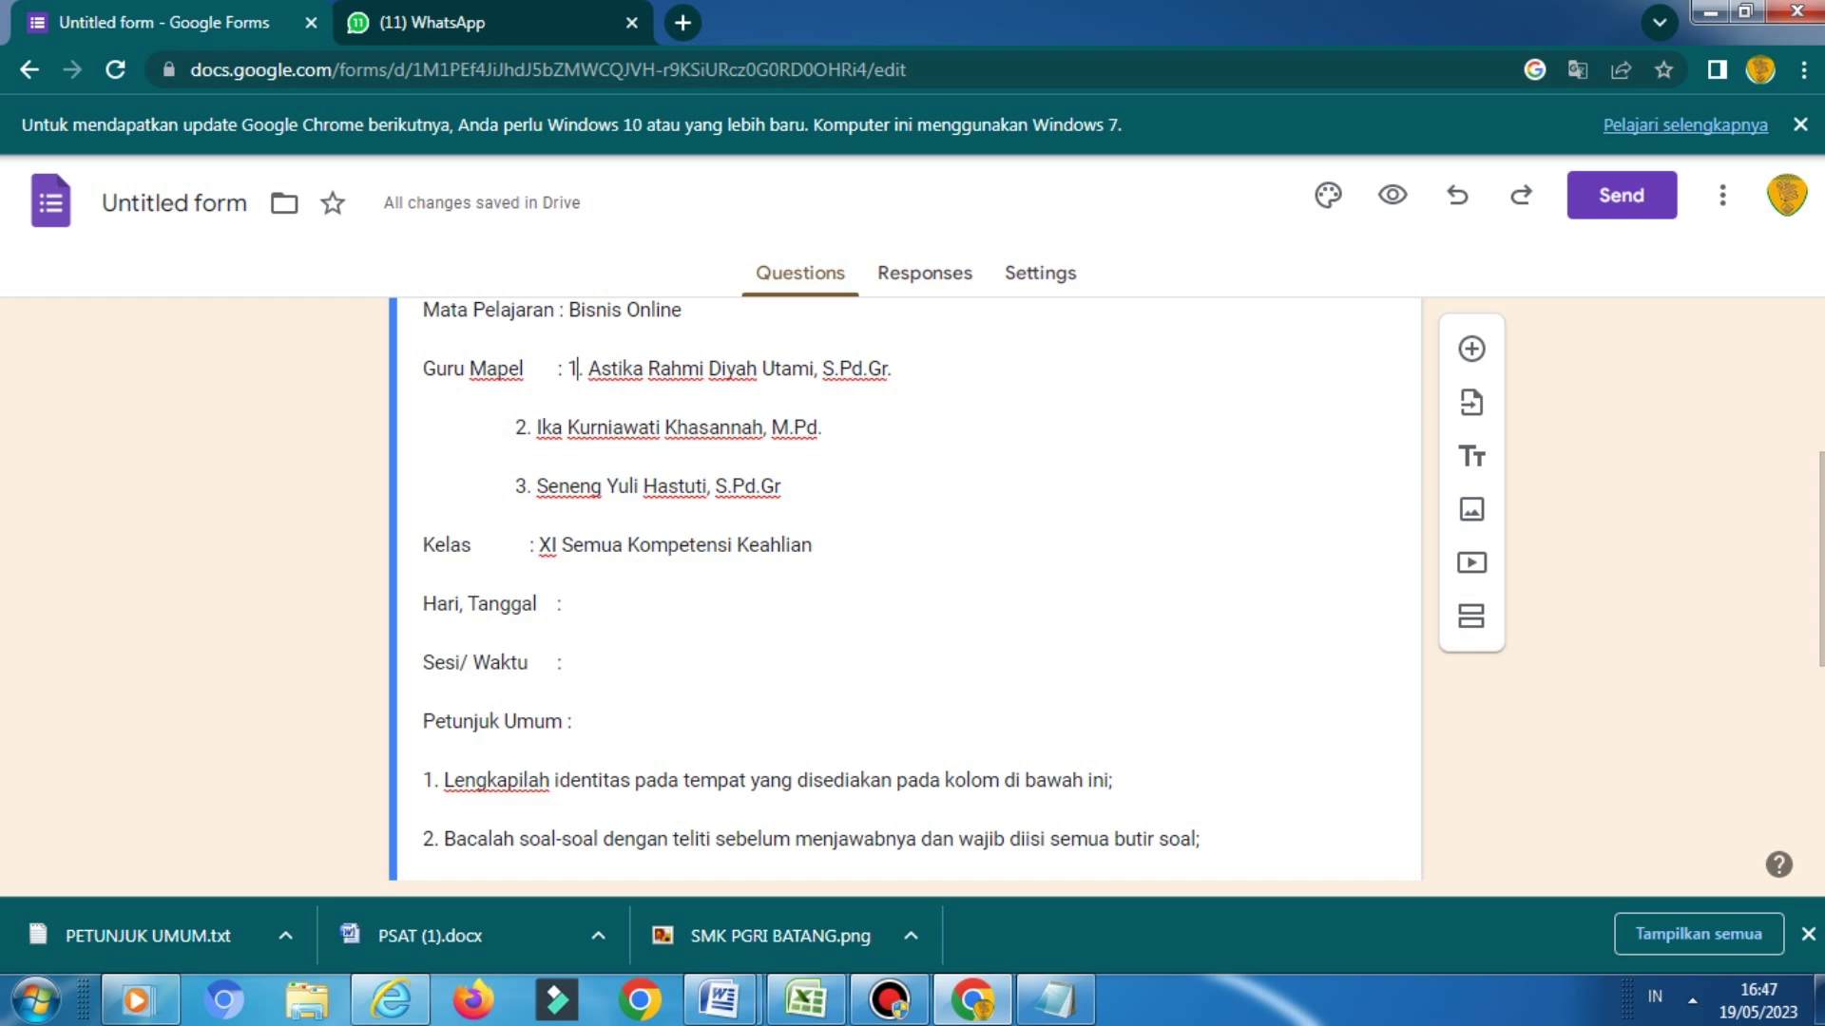
pyautogui.moveTo(567, 369); pyautogui.dragTo(835, 369)
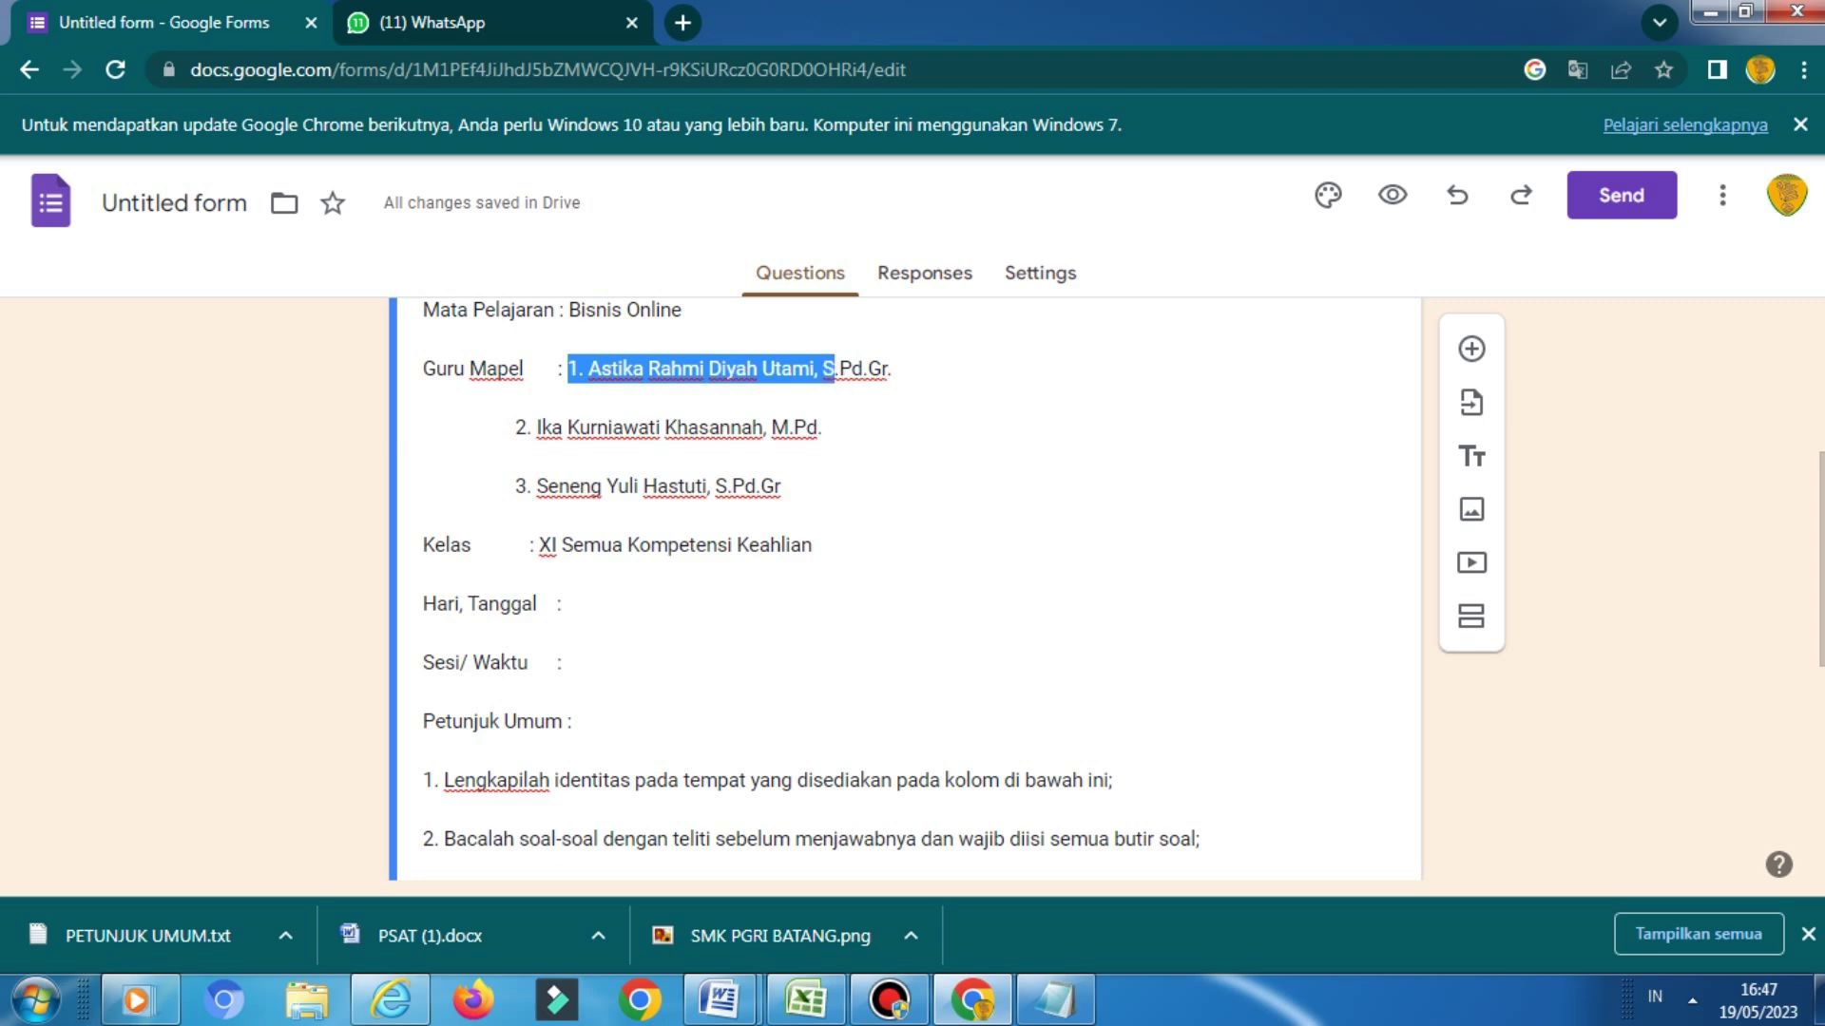
pyautogui.press('BackSpace')
pyautogui.write('Mugiono, M')
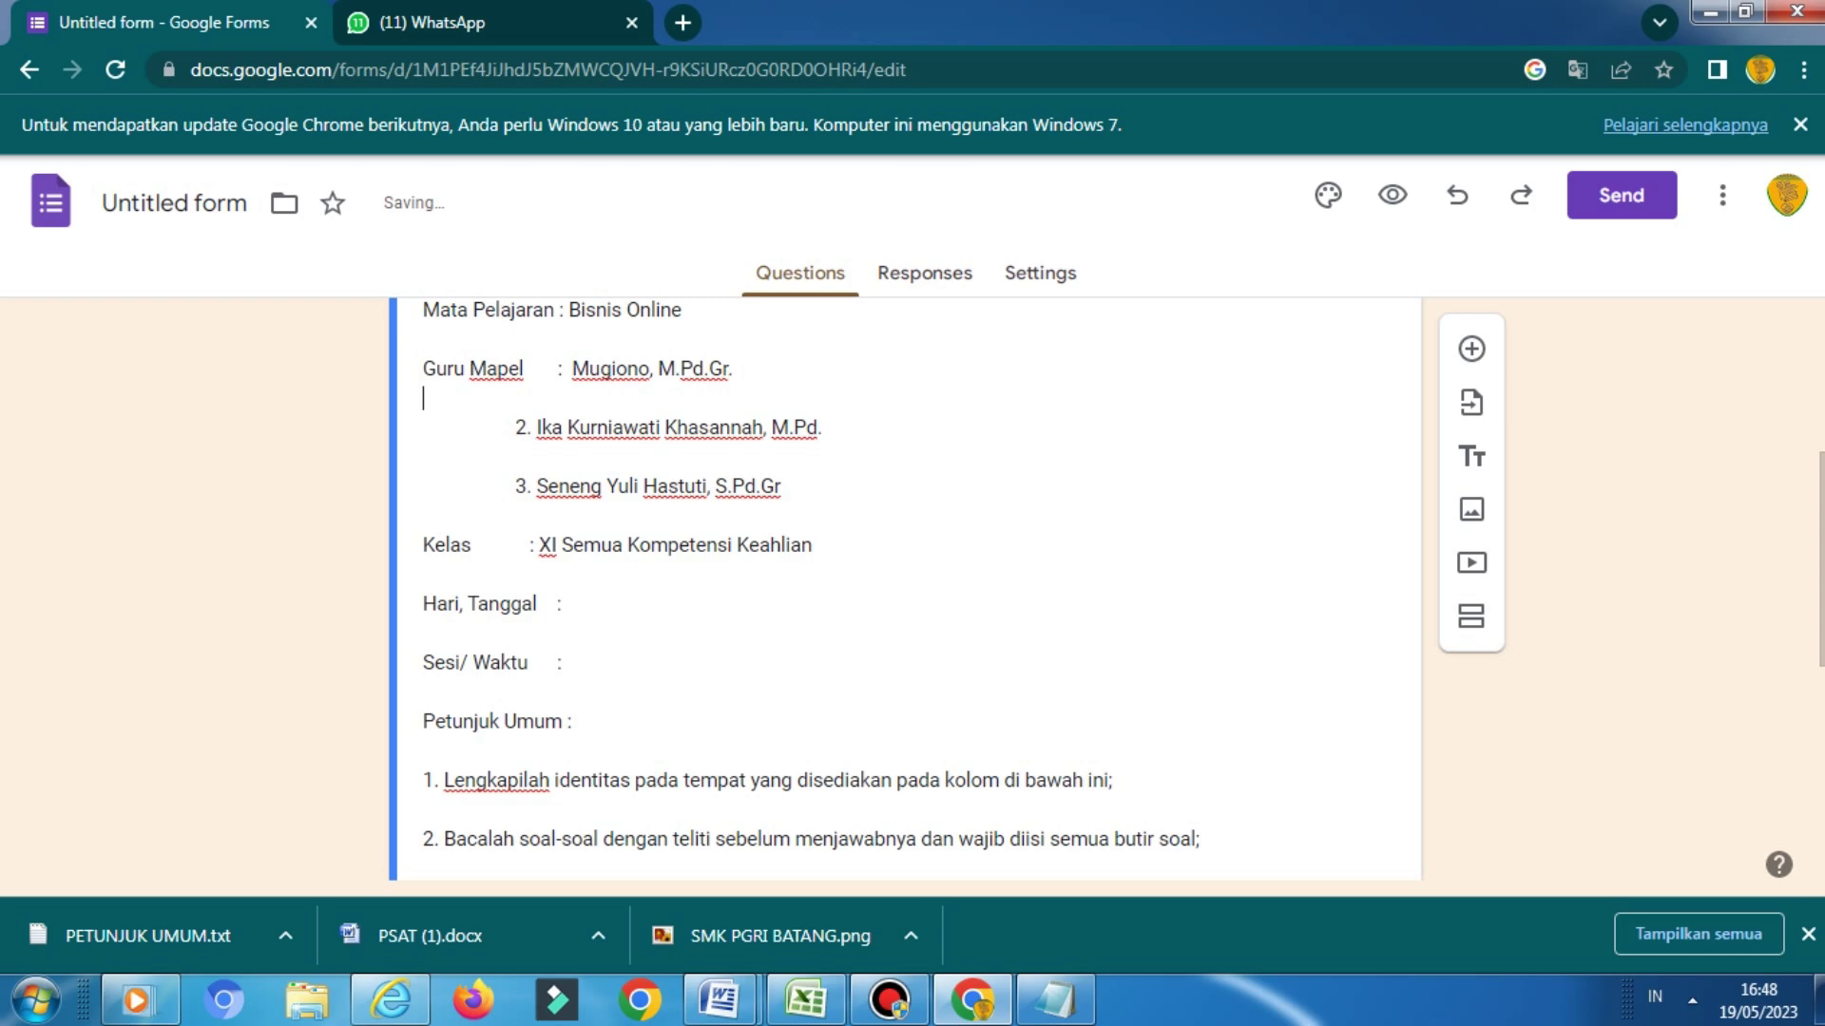
# Remove the extra teacher lines, set class XI BDP 1 & 2 and date Senin, 29 Mei 2023
pyautogui.click(424, 398)
pyautogui.moveTo(513, 427); pyautogui.dragTo(781, 487)
pyautogui.press('BackSpace')
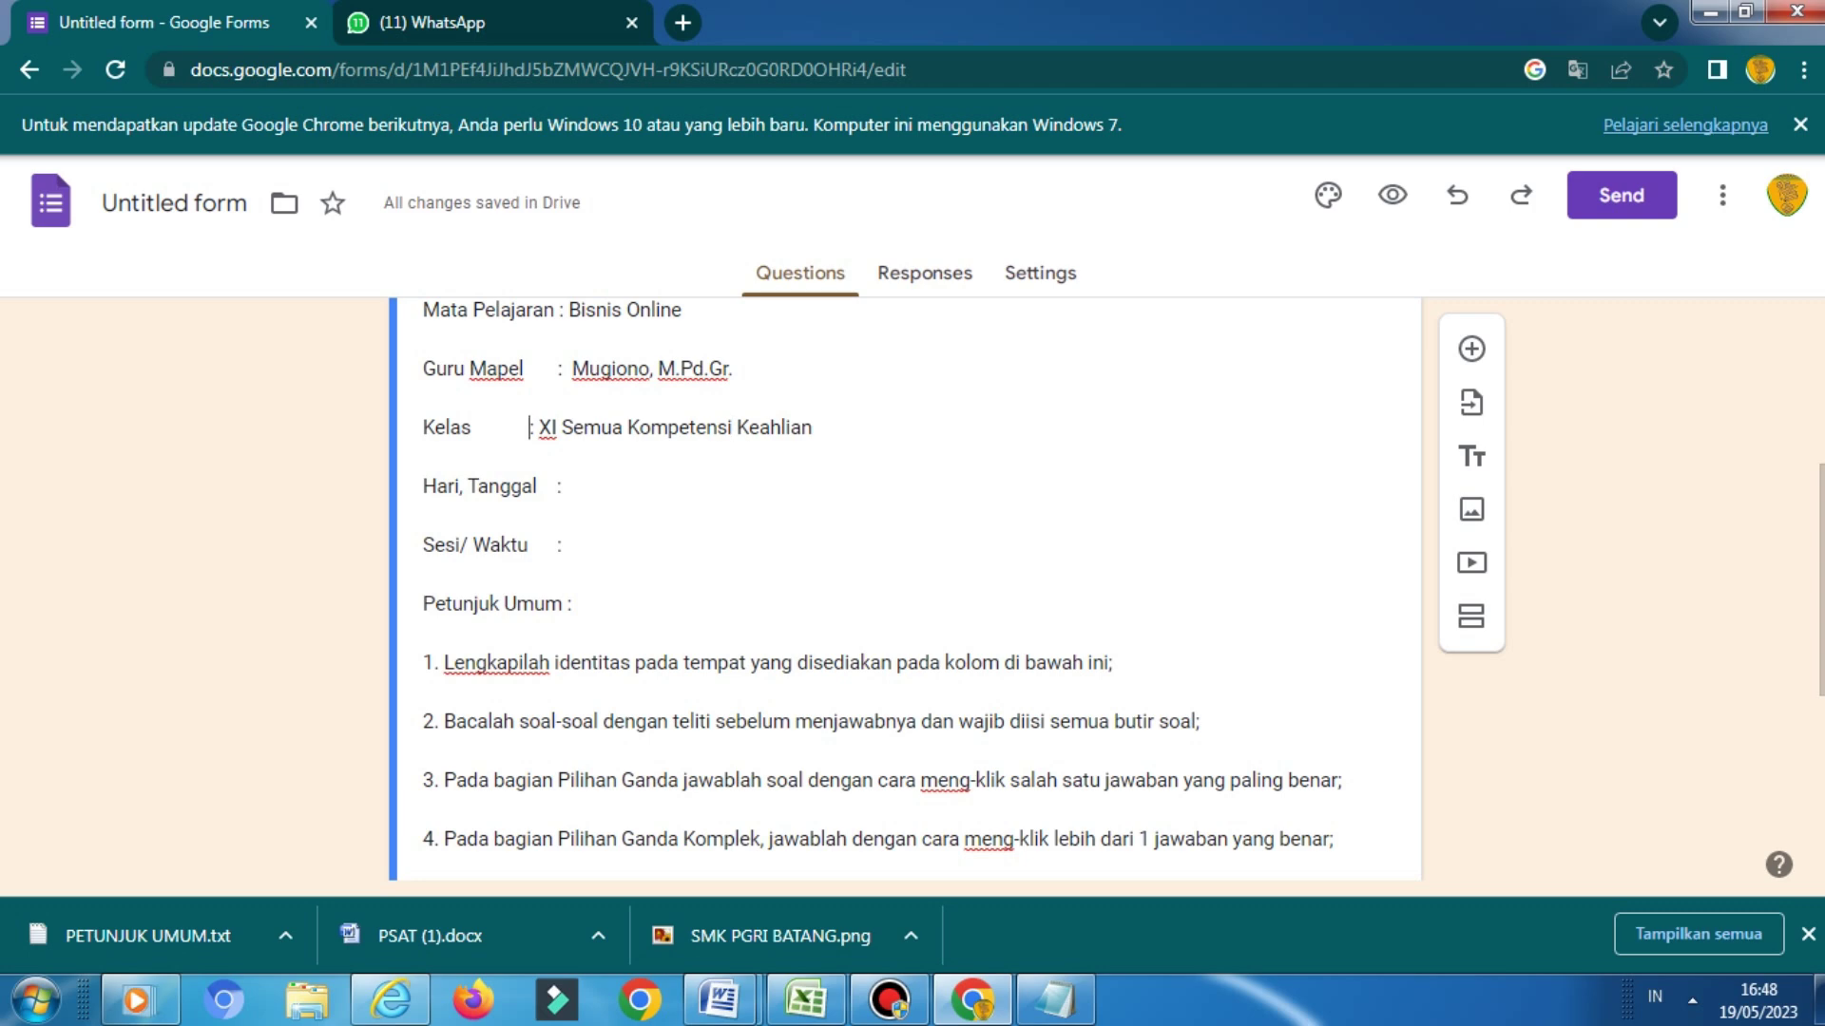
pyautogui.write('XI BDP 1 & 2')
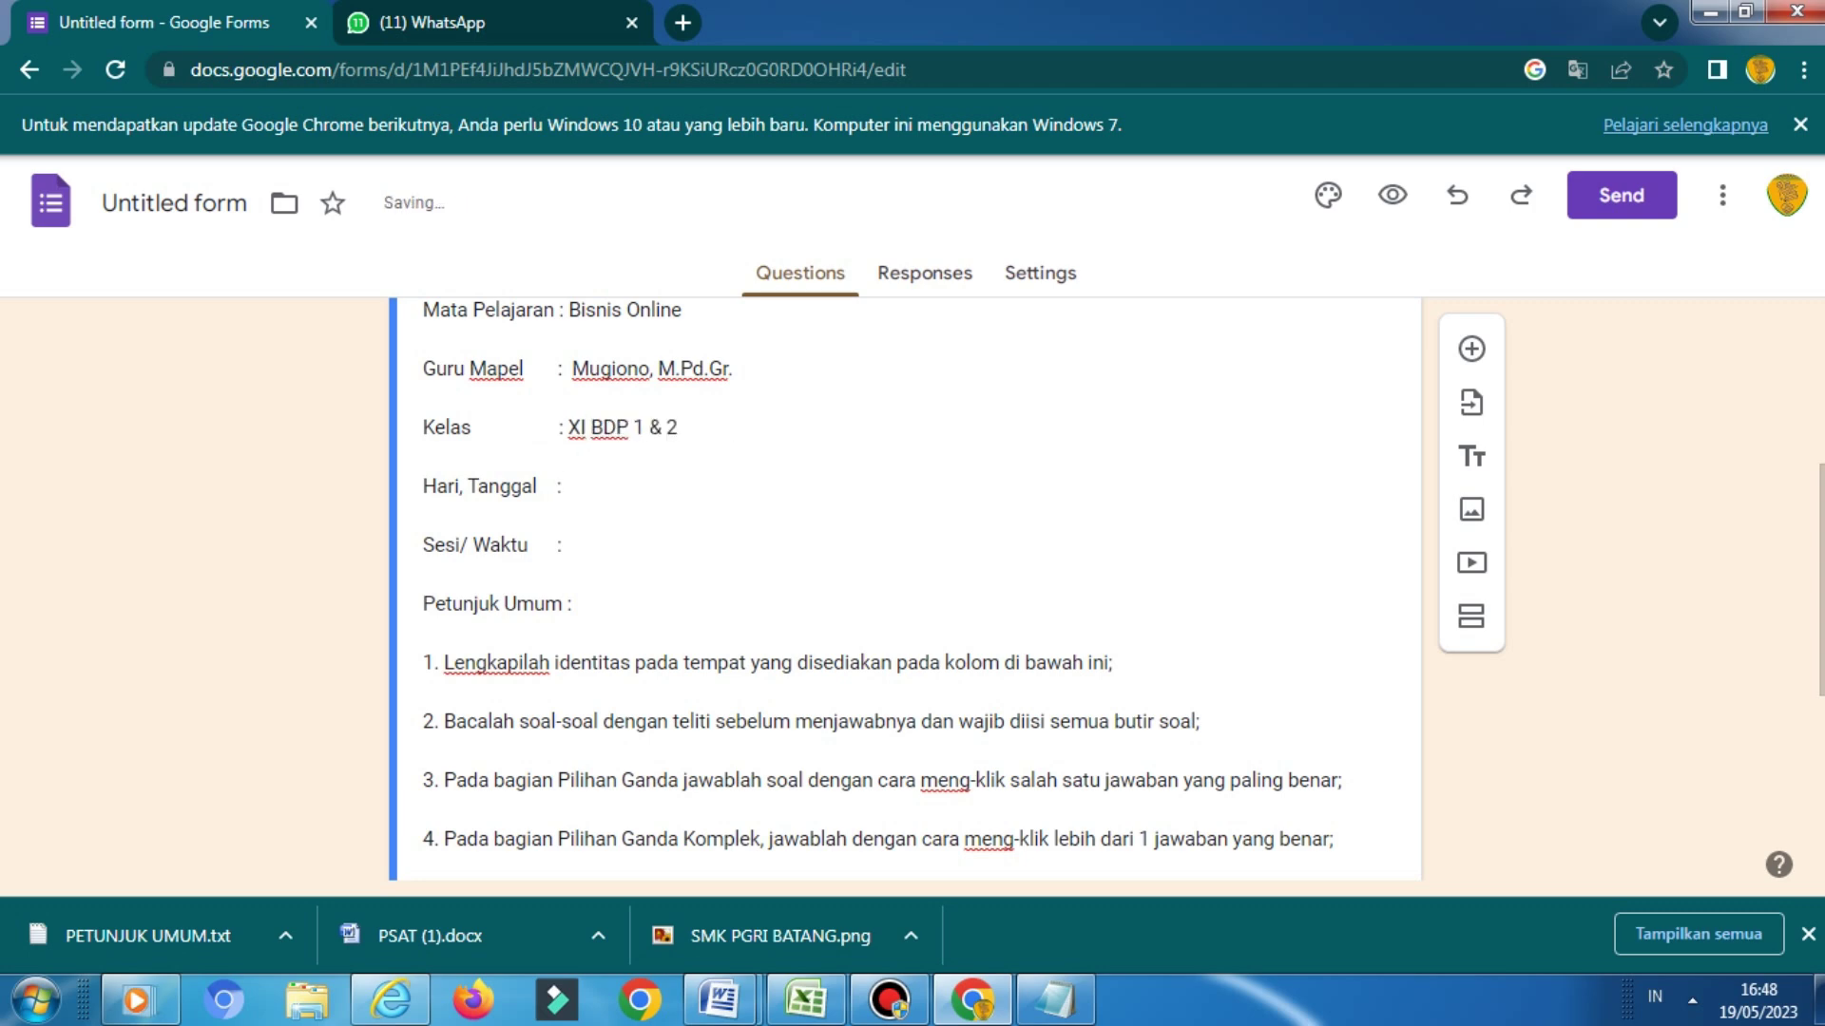
pyautogui.click(561, 485)
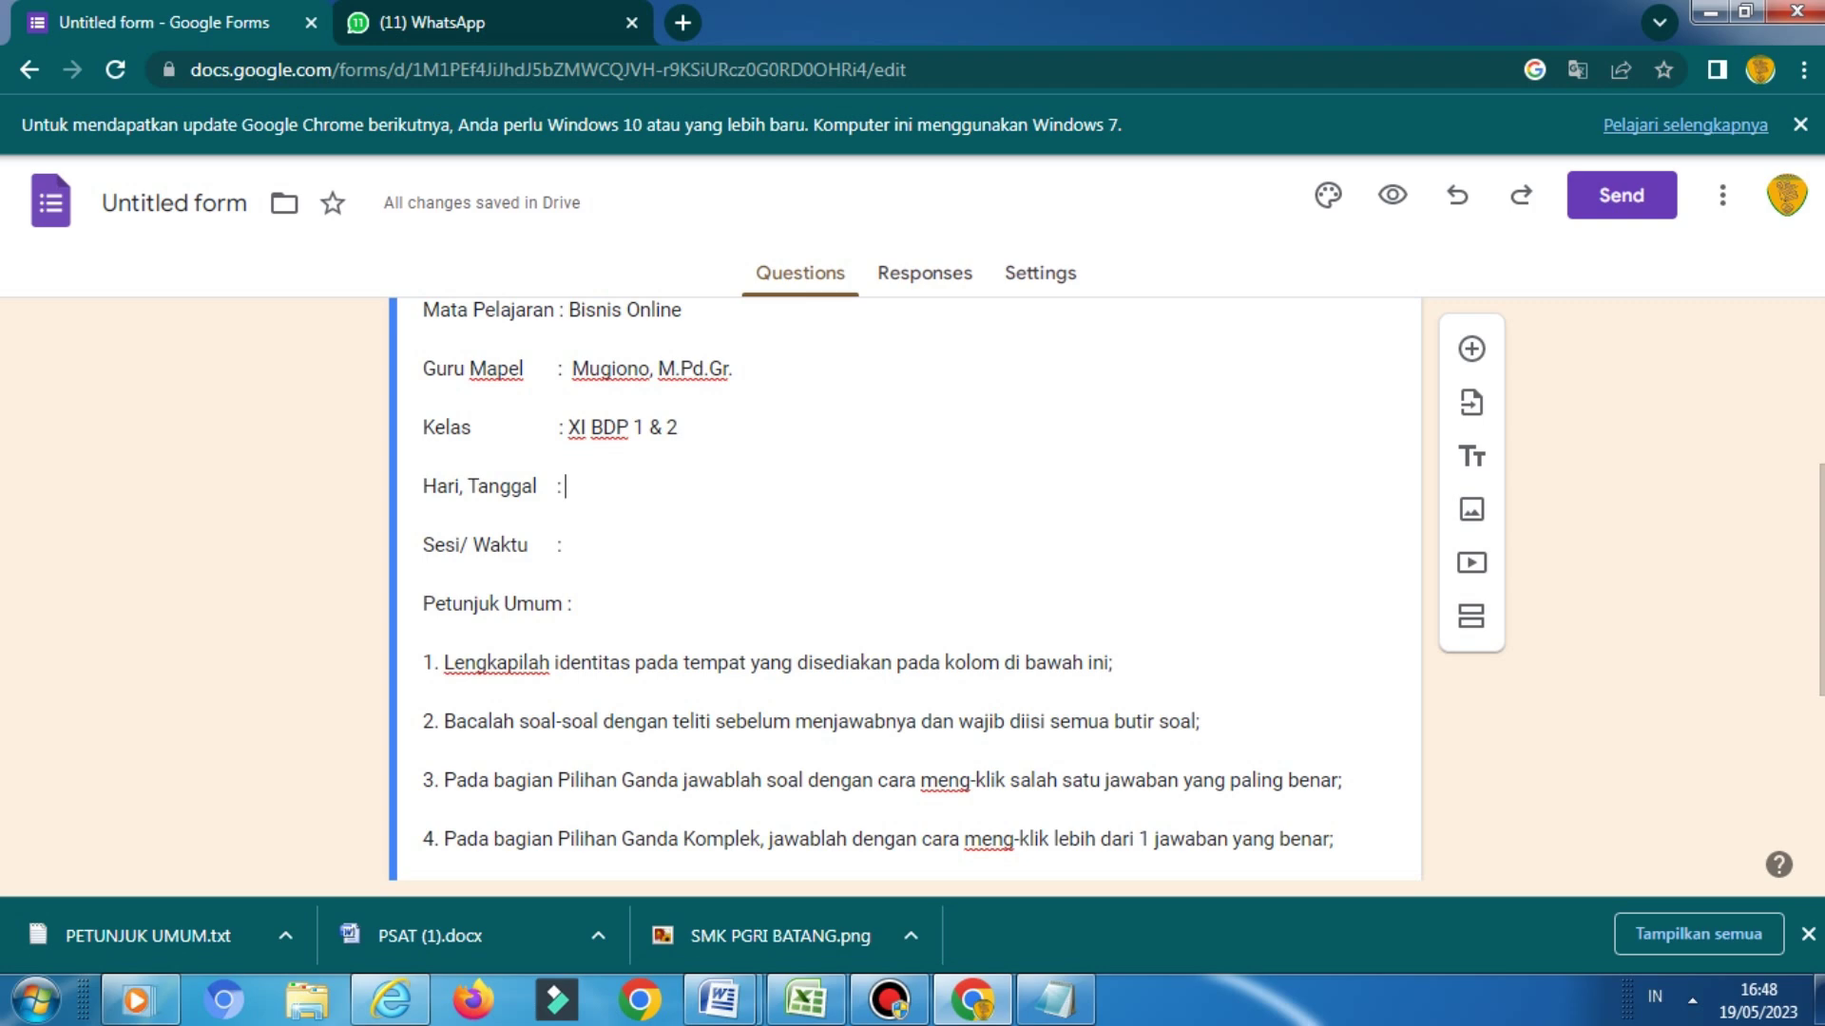
pyautogui.write('Senin, 29 Mei 2023')
# Fill the Sesi/ Waktu line with '1/ 07.30 - 08.30 WIB'
pyautogui.click(563, 544)
pyautogui.write('1')
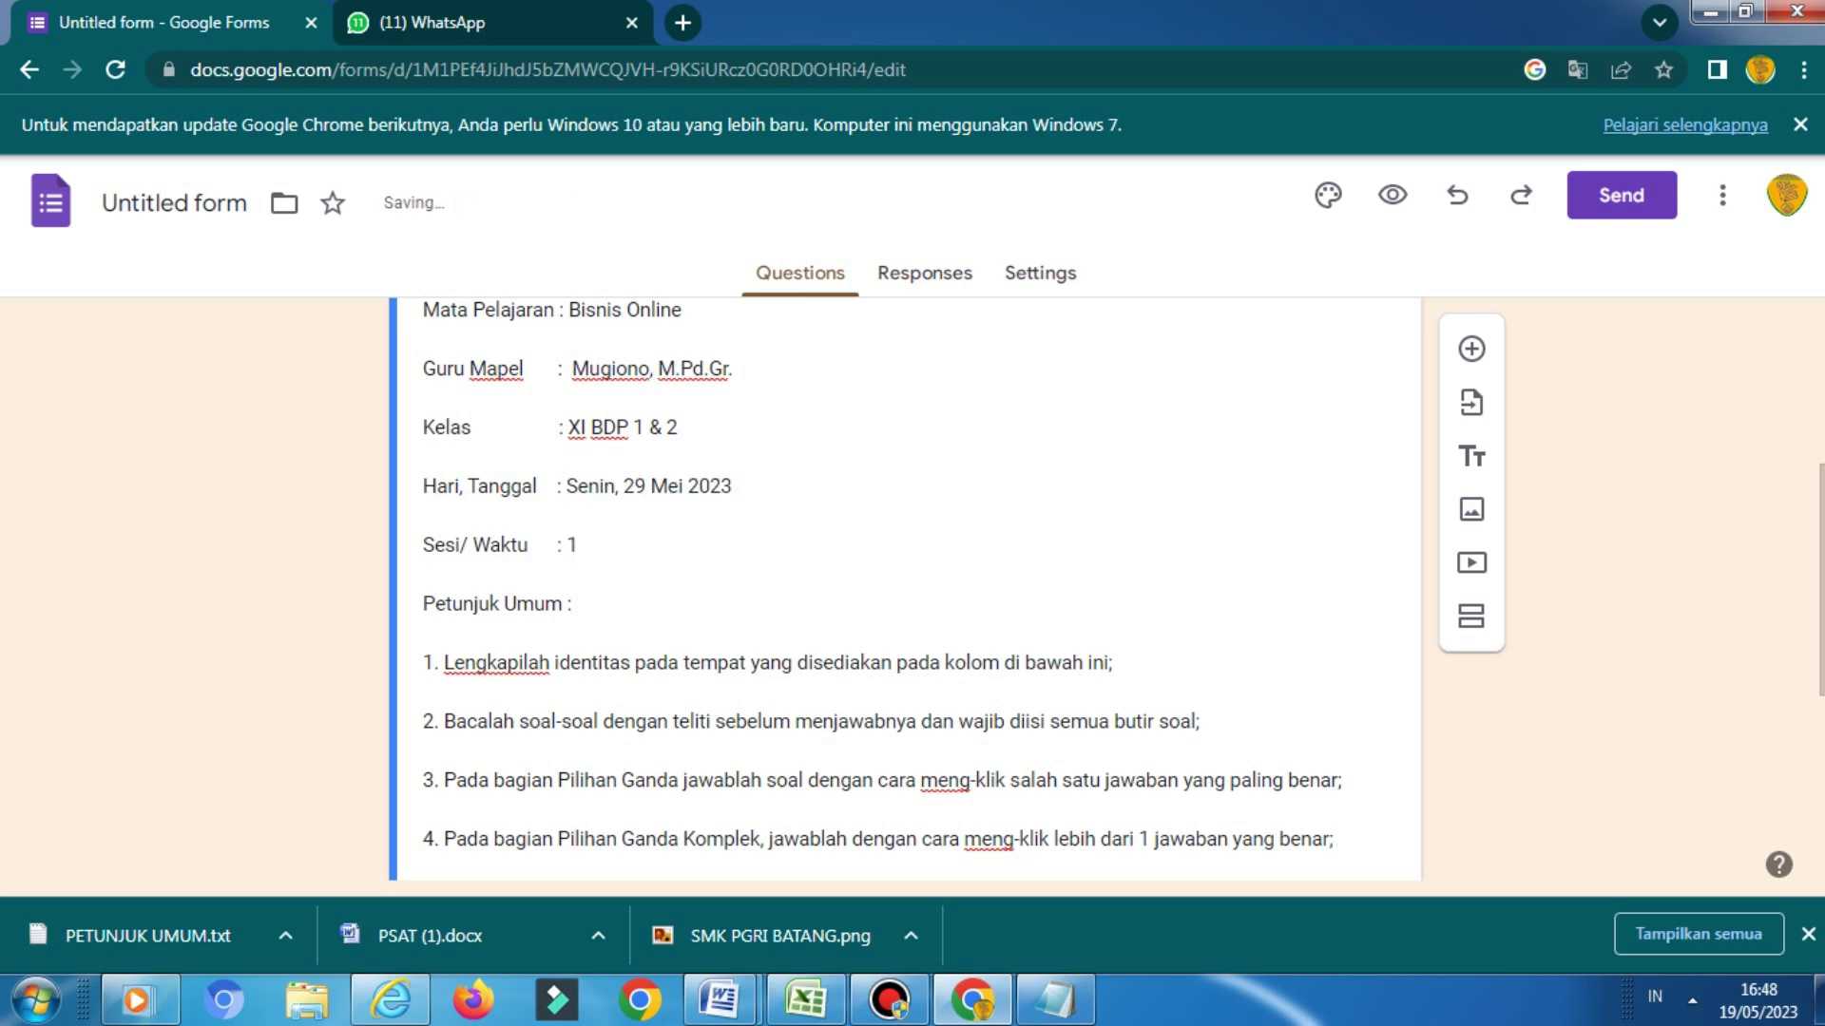
pyautogui.write('/ 09.00')
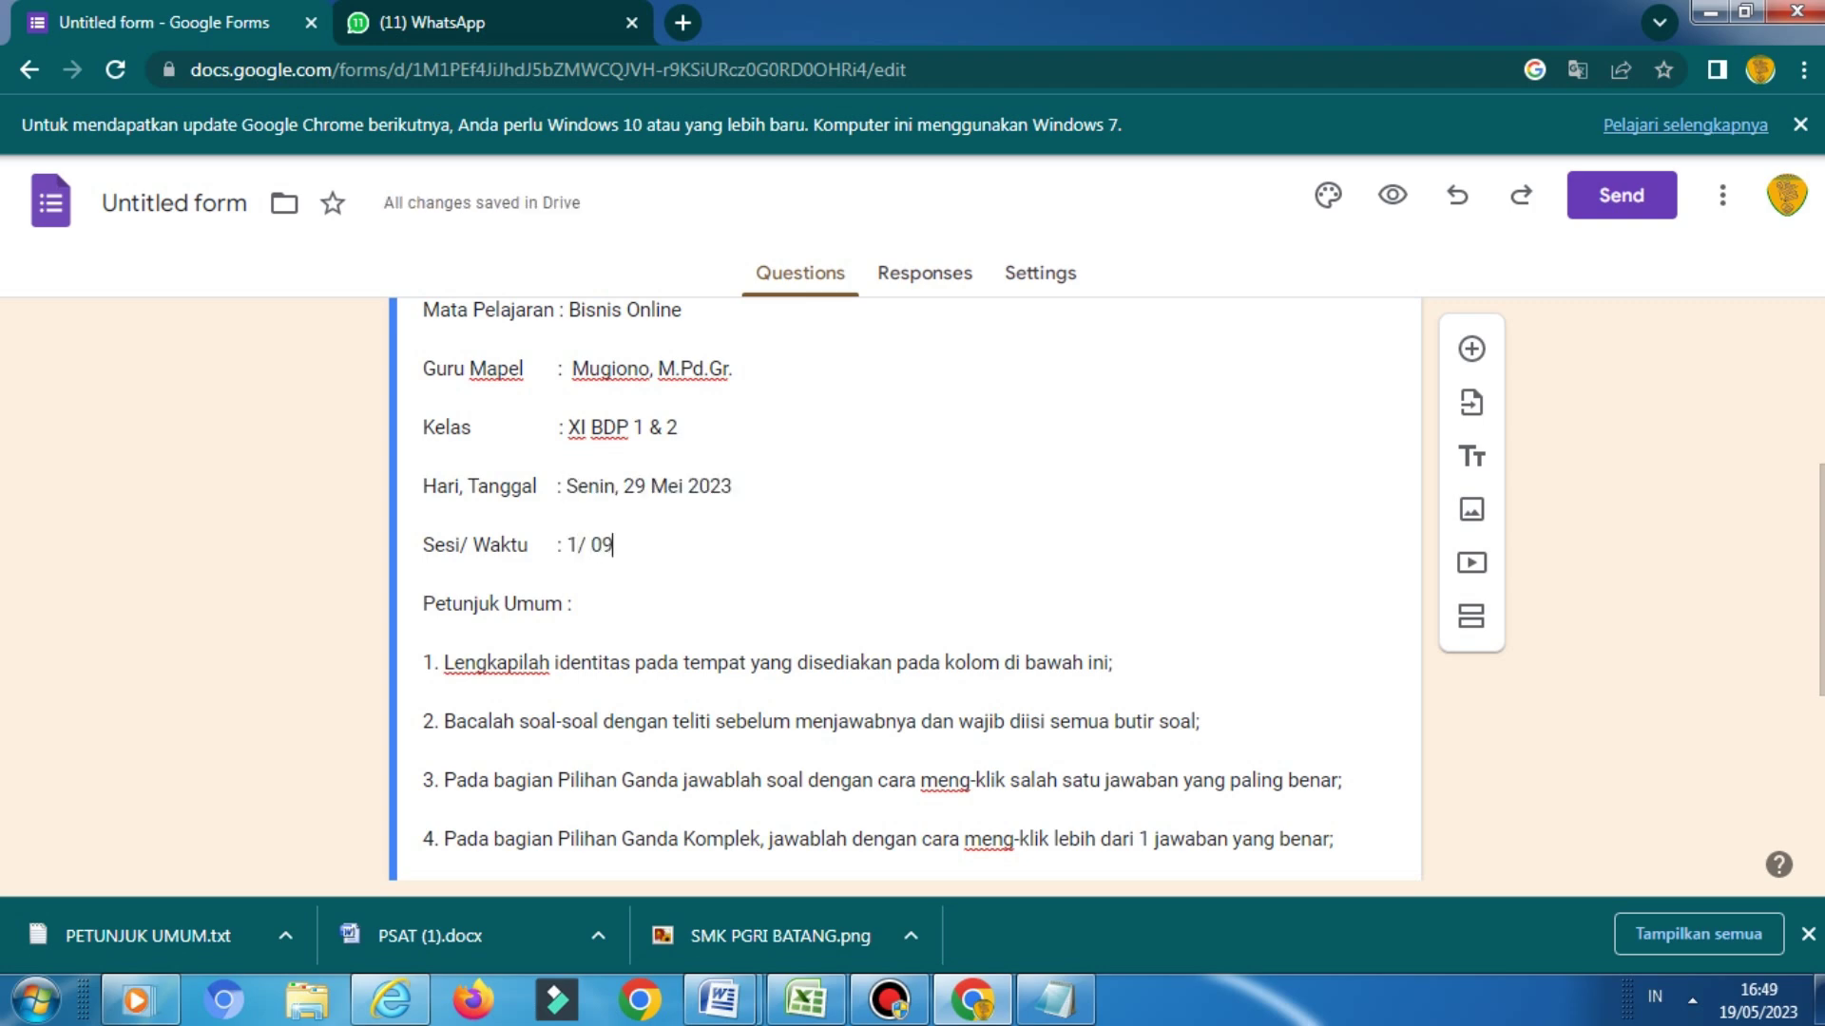
pyautogui.press('BackSpace')
pyautogui.press('BackSpace')
pyautogui.press('BackSpace')
pyautogui.press('BackSpace')
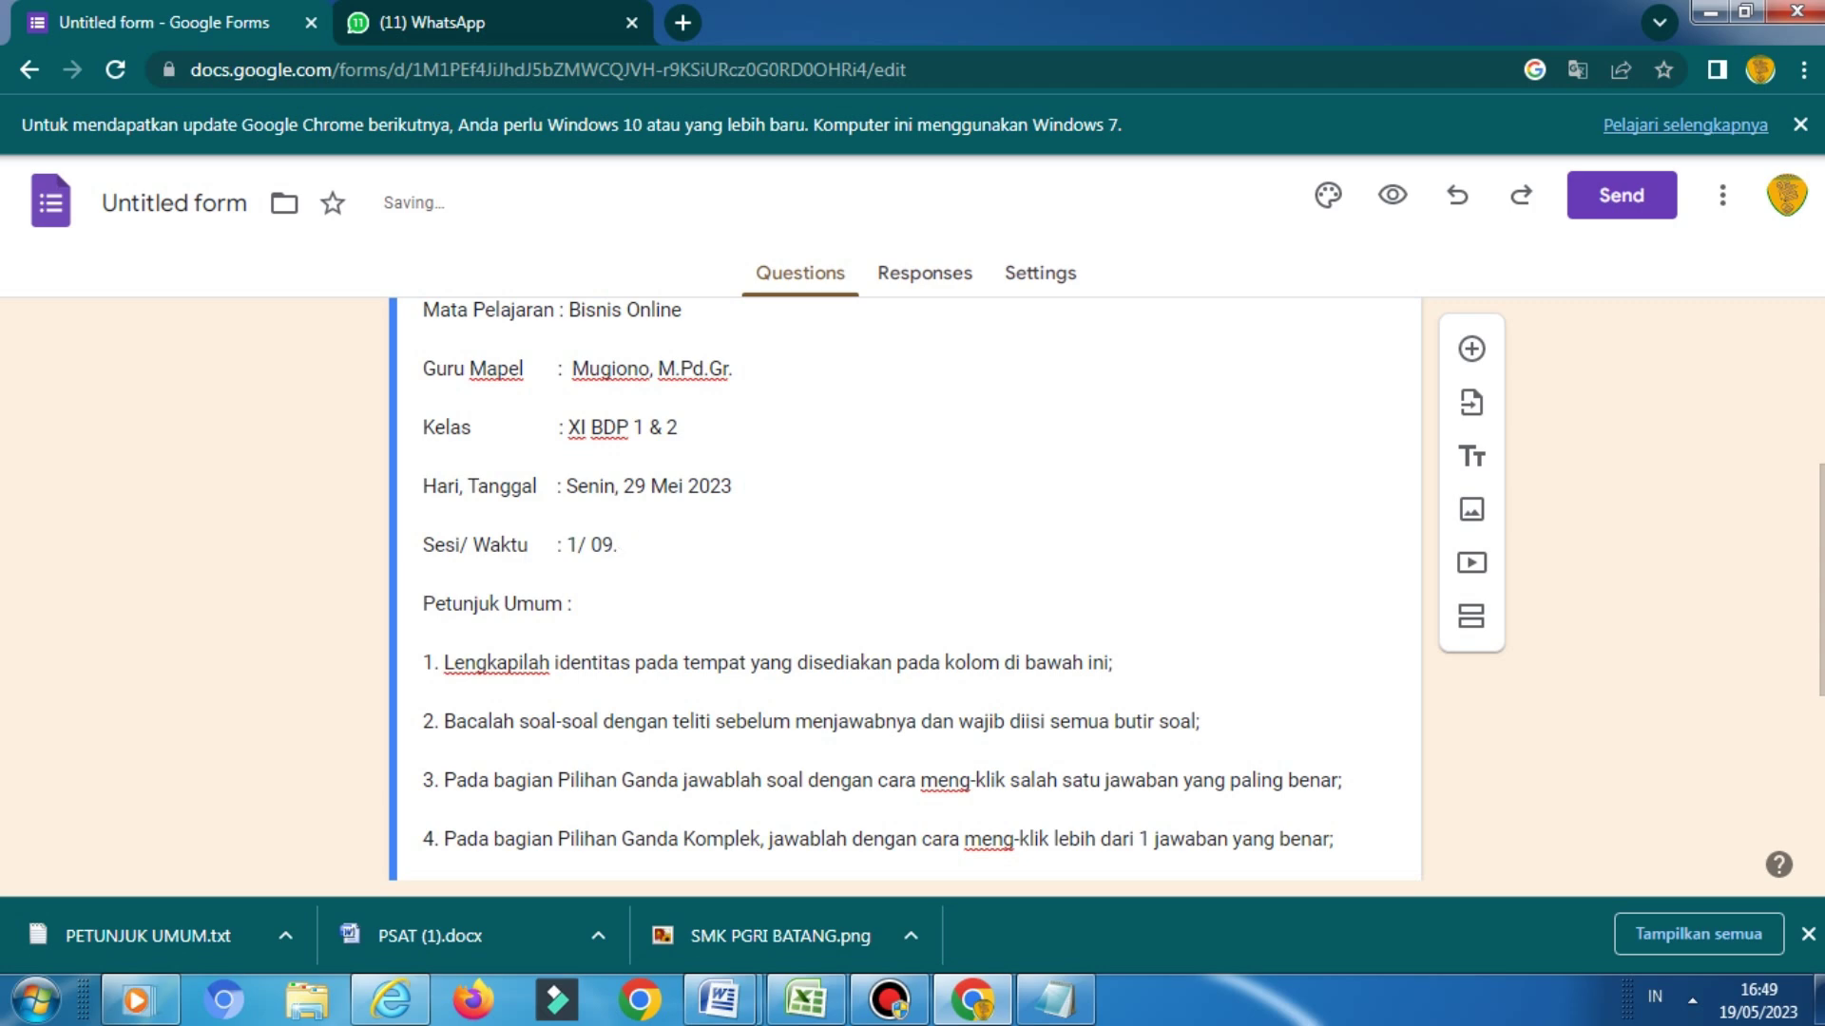
pyautogui.write('7.30 -')
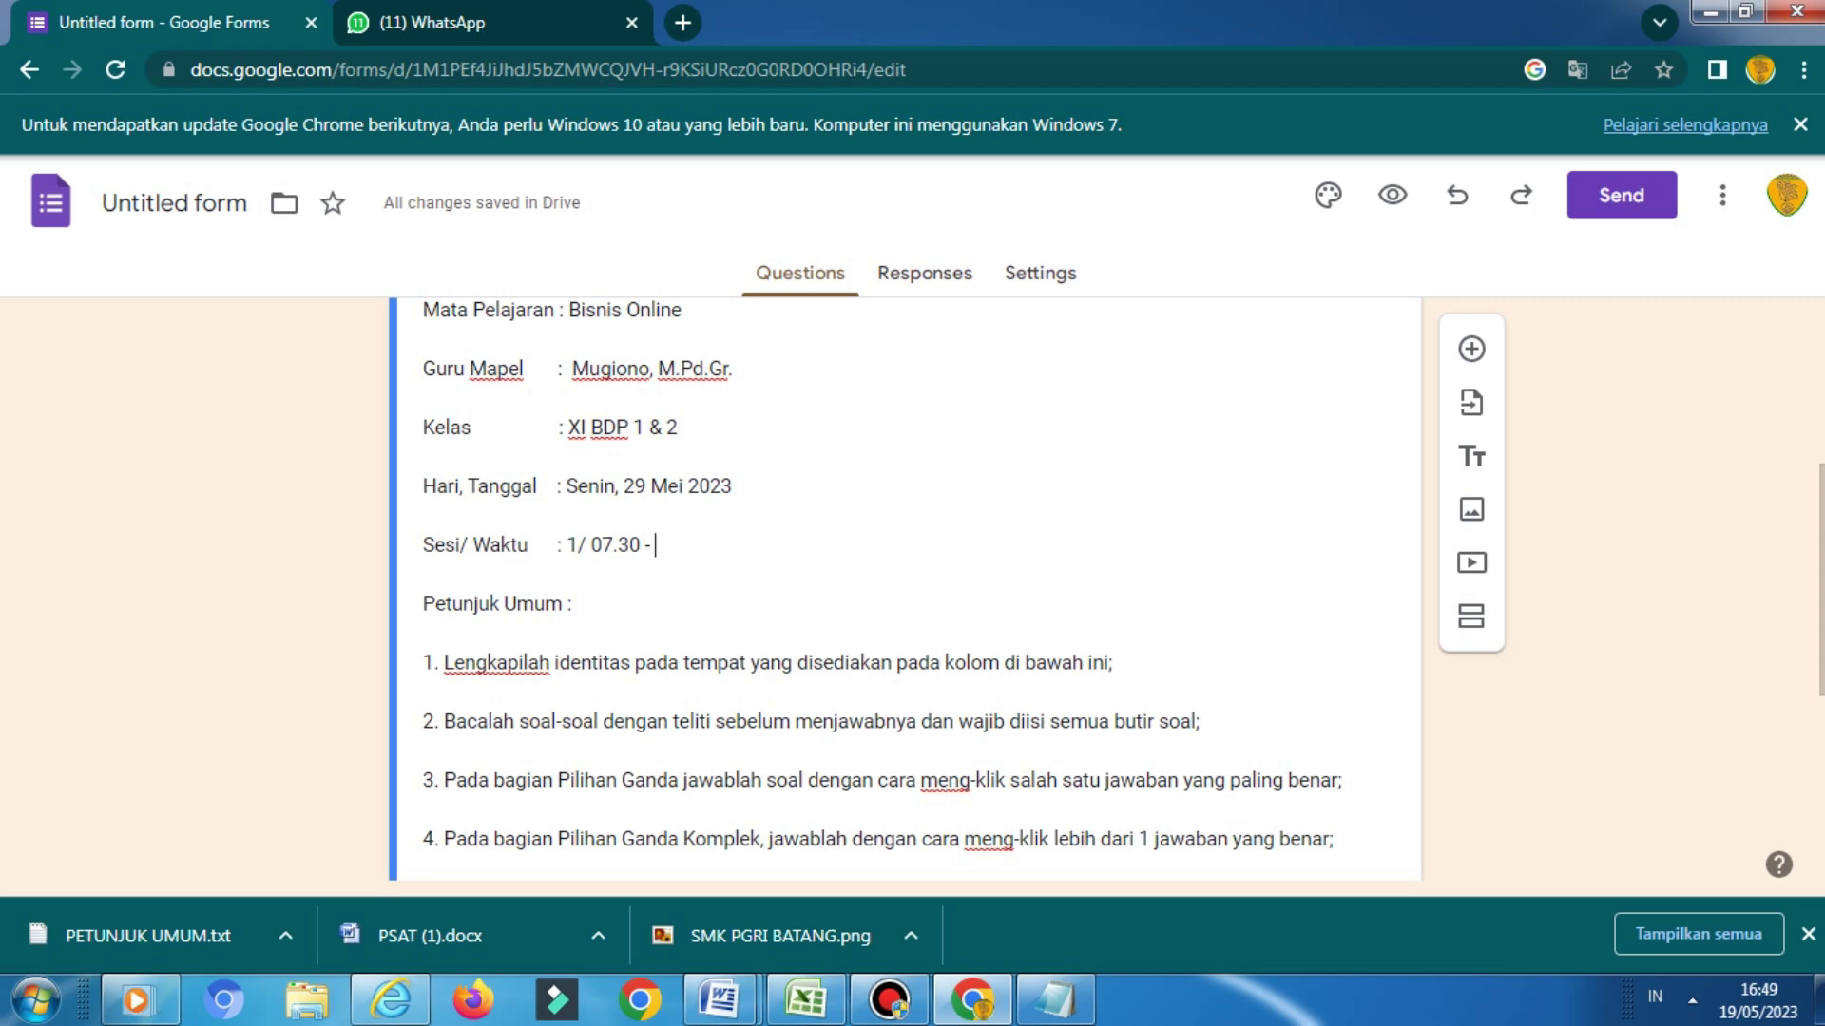
pyautogui.write('0')
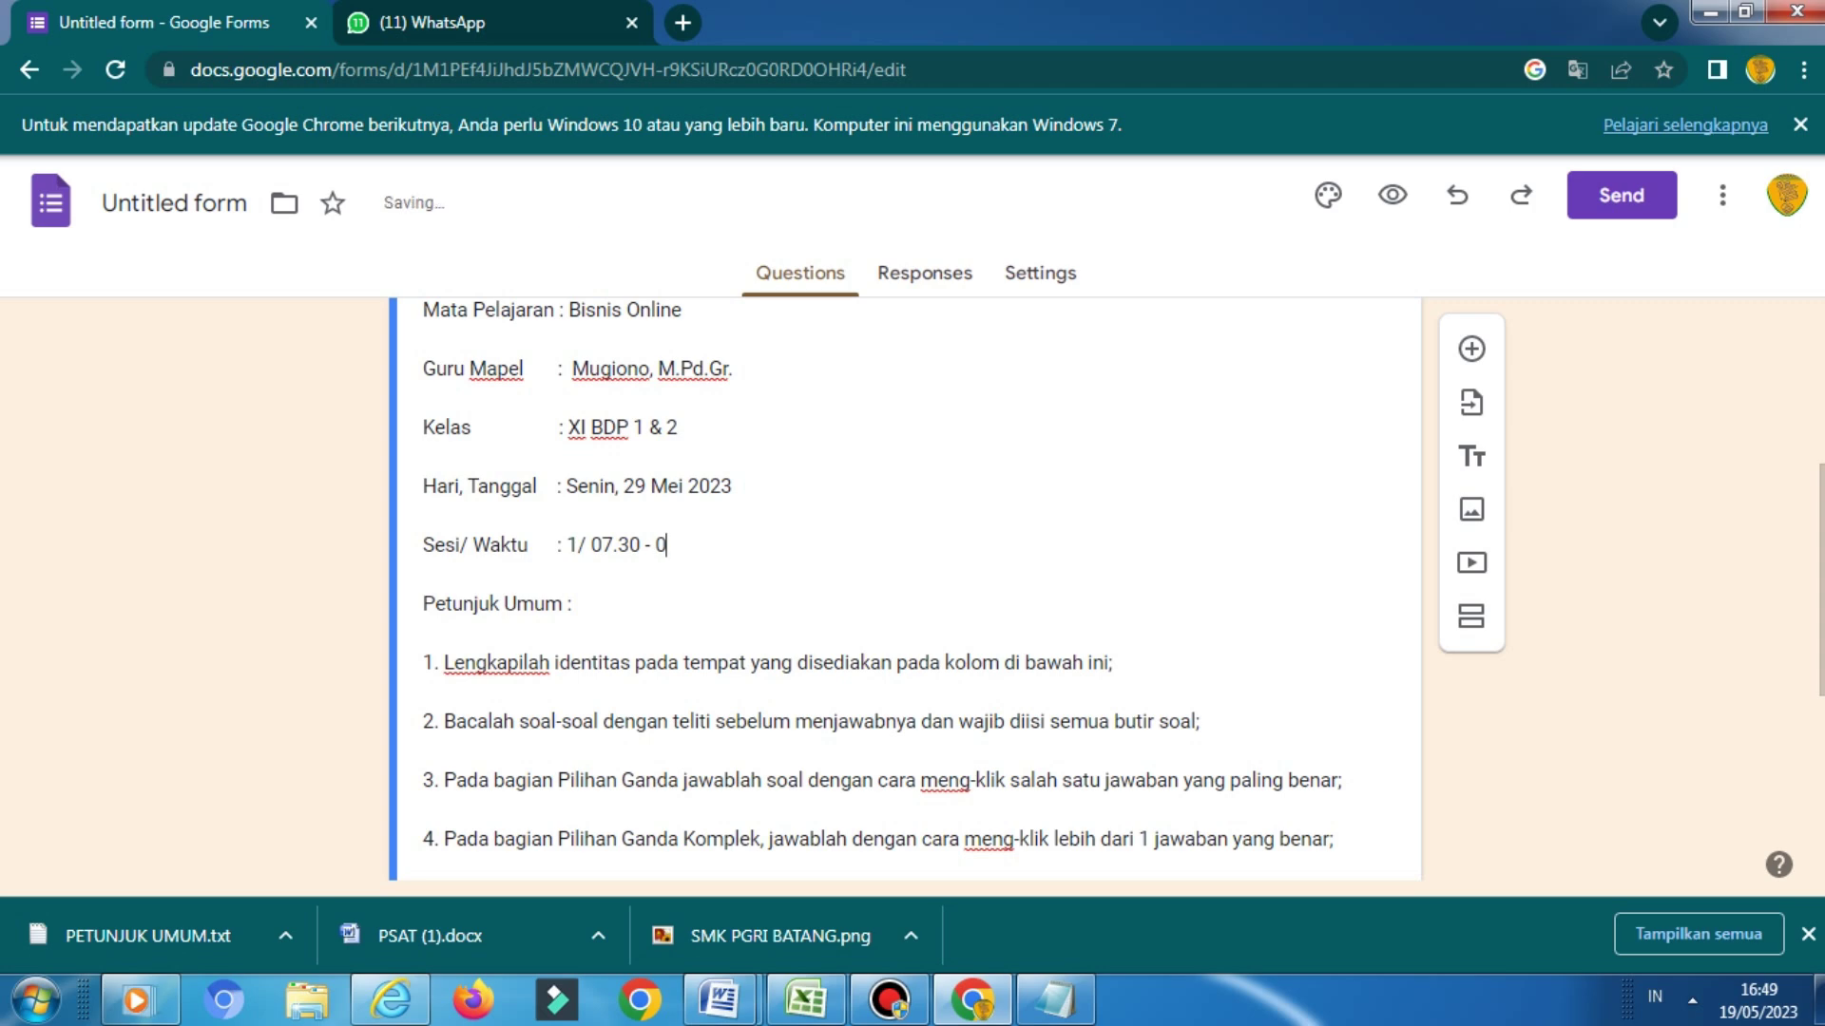
pyautogui.write('8.30 Wi')
pyautogui.press('BackSpace')
# Finish the WIB time zone and activate the Untitled Question card below the description
pyautogui.write('IB')
pyautogui.scroll(-4, 965, 589)
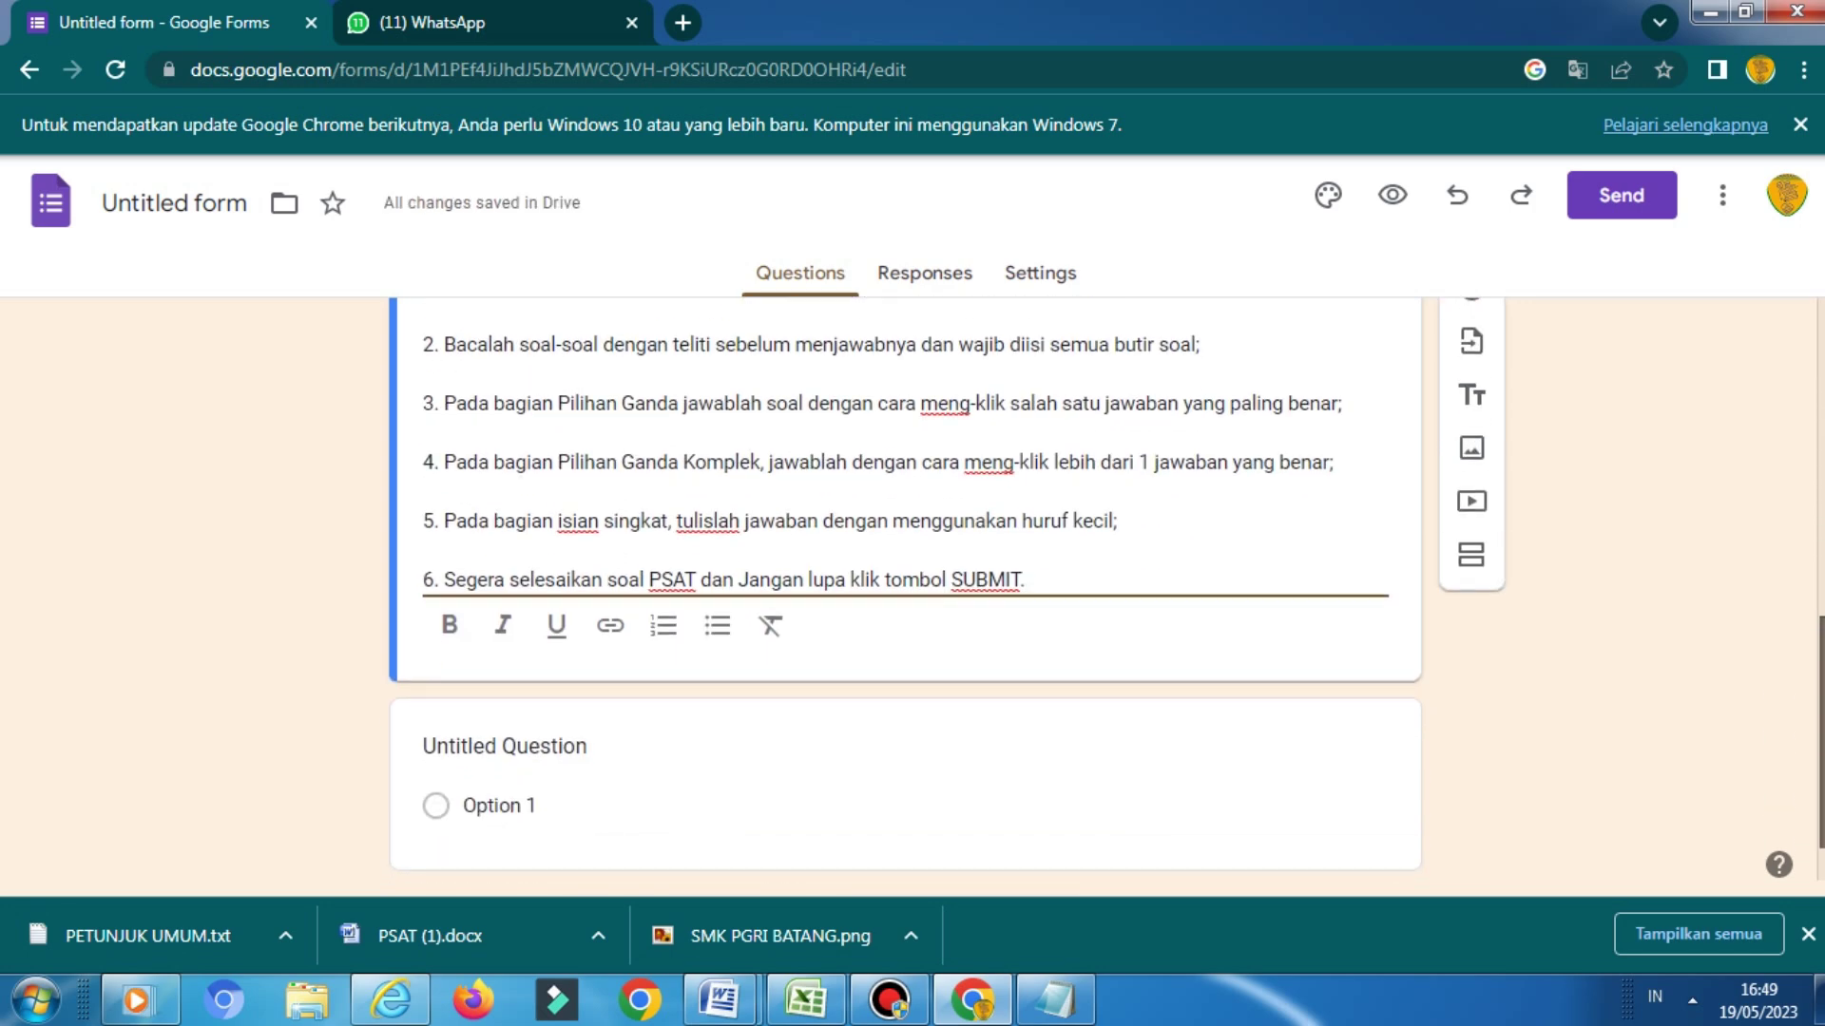
pyautogui.scroll(-1, 903, 589)
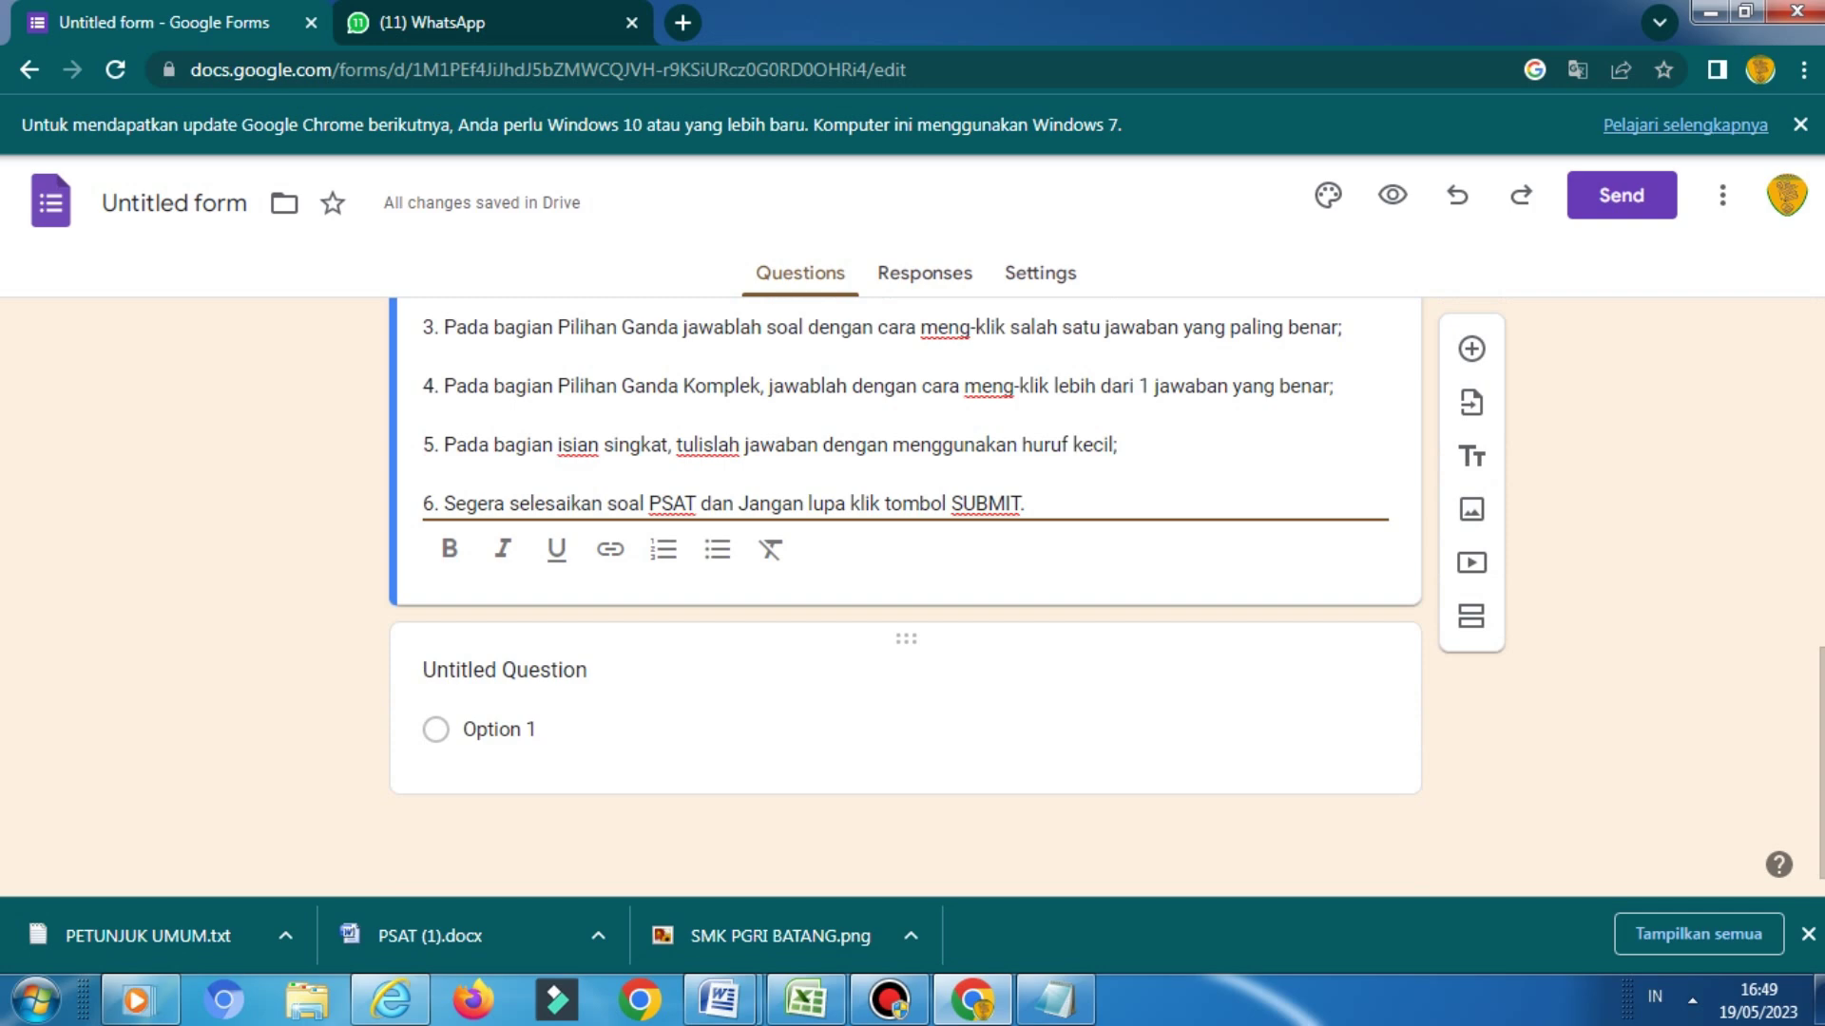
pyautogui.click(504, 671)
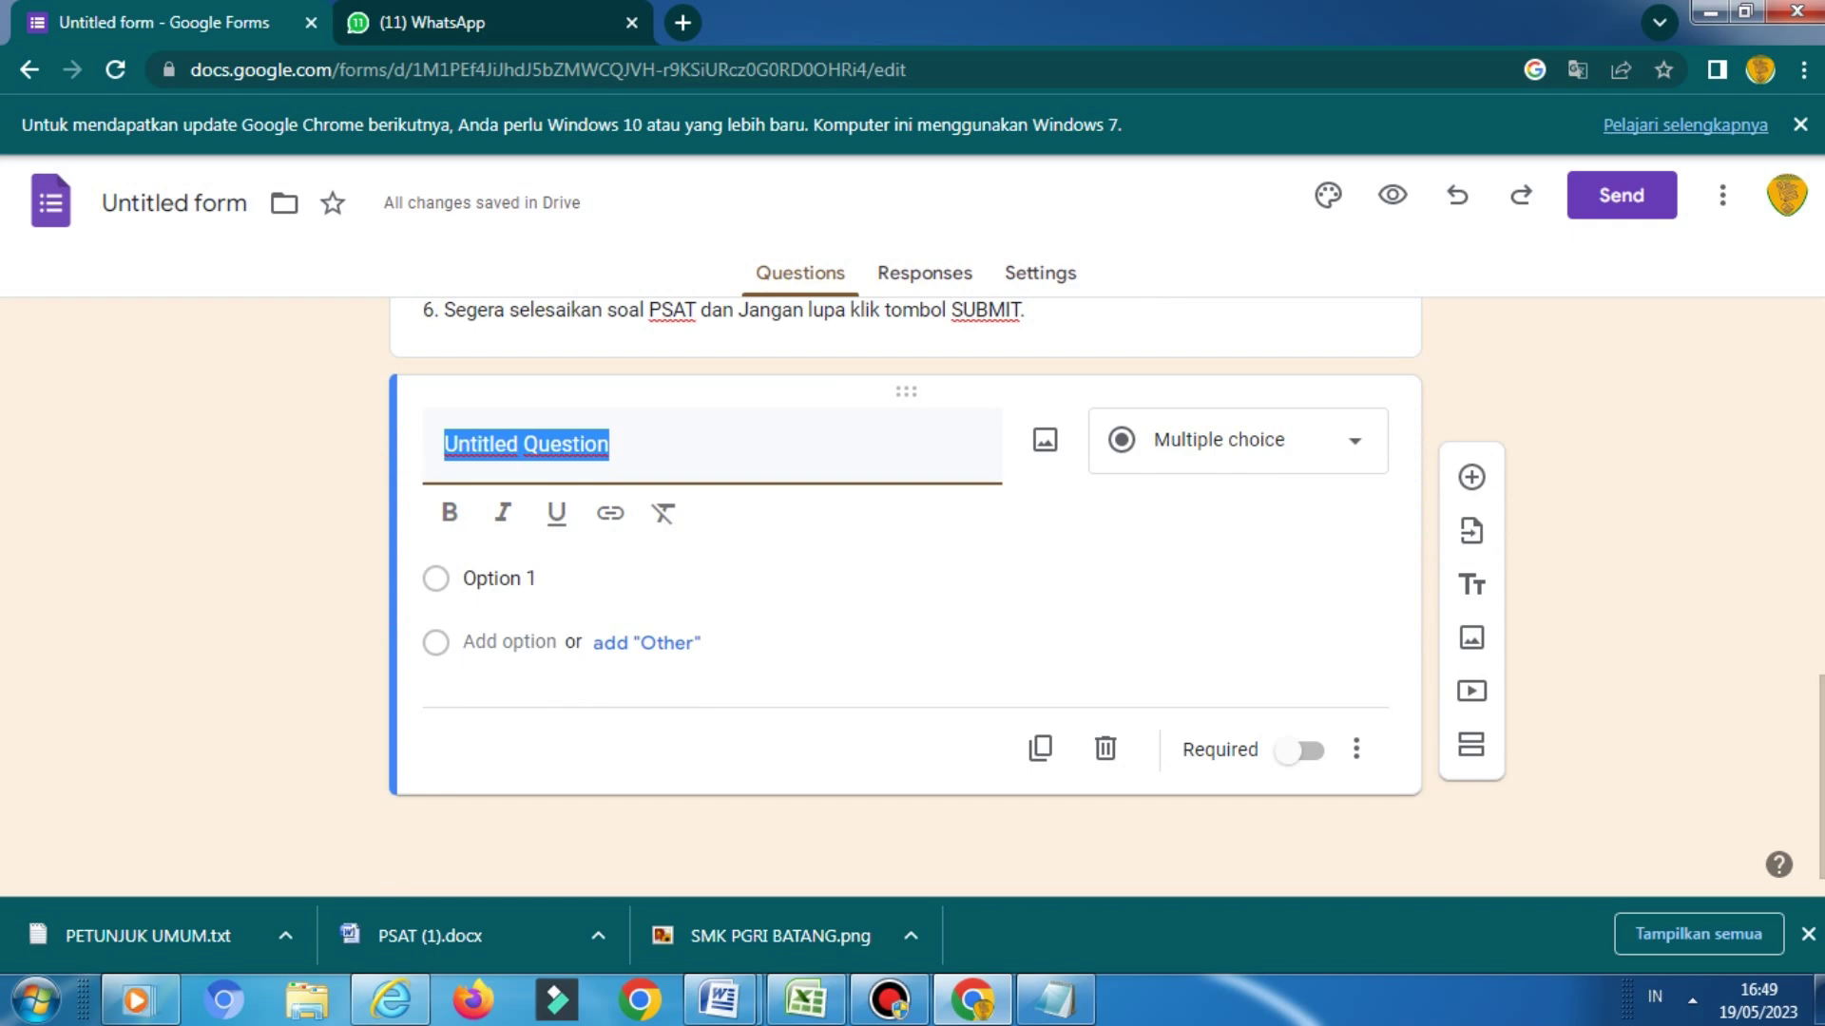
pyautogui.moveTo(720, 999)
# Bring up PSAT (1) in Word and select the line 'NAMA (MENGGUNAKAN HURUF KAPITAL/BESAR)'
pyautogui.click(457, 937)
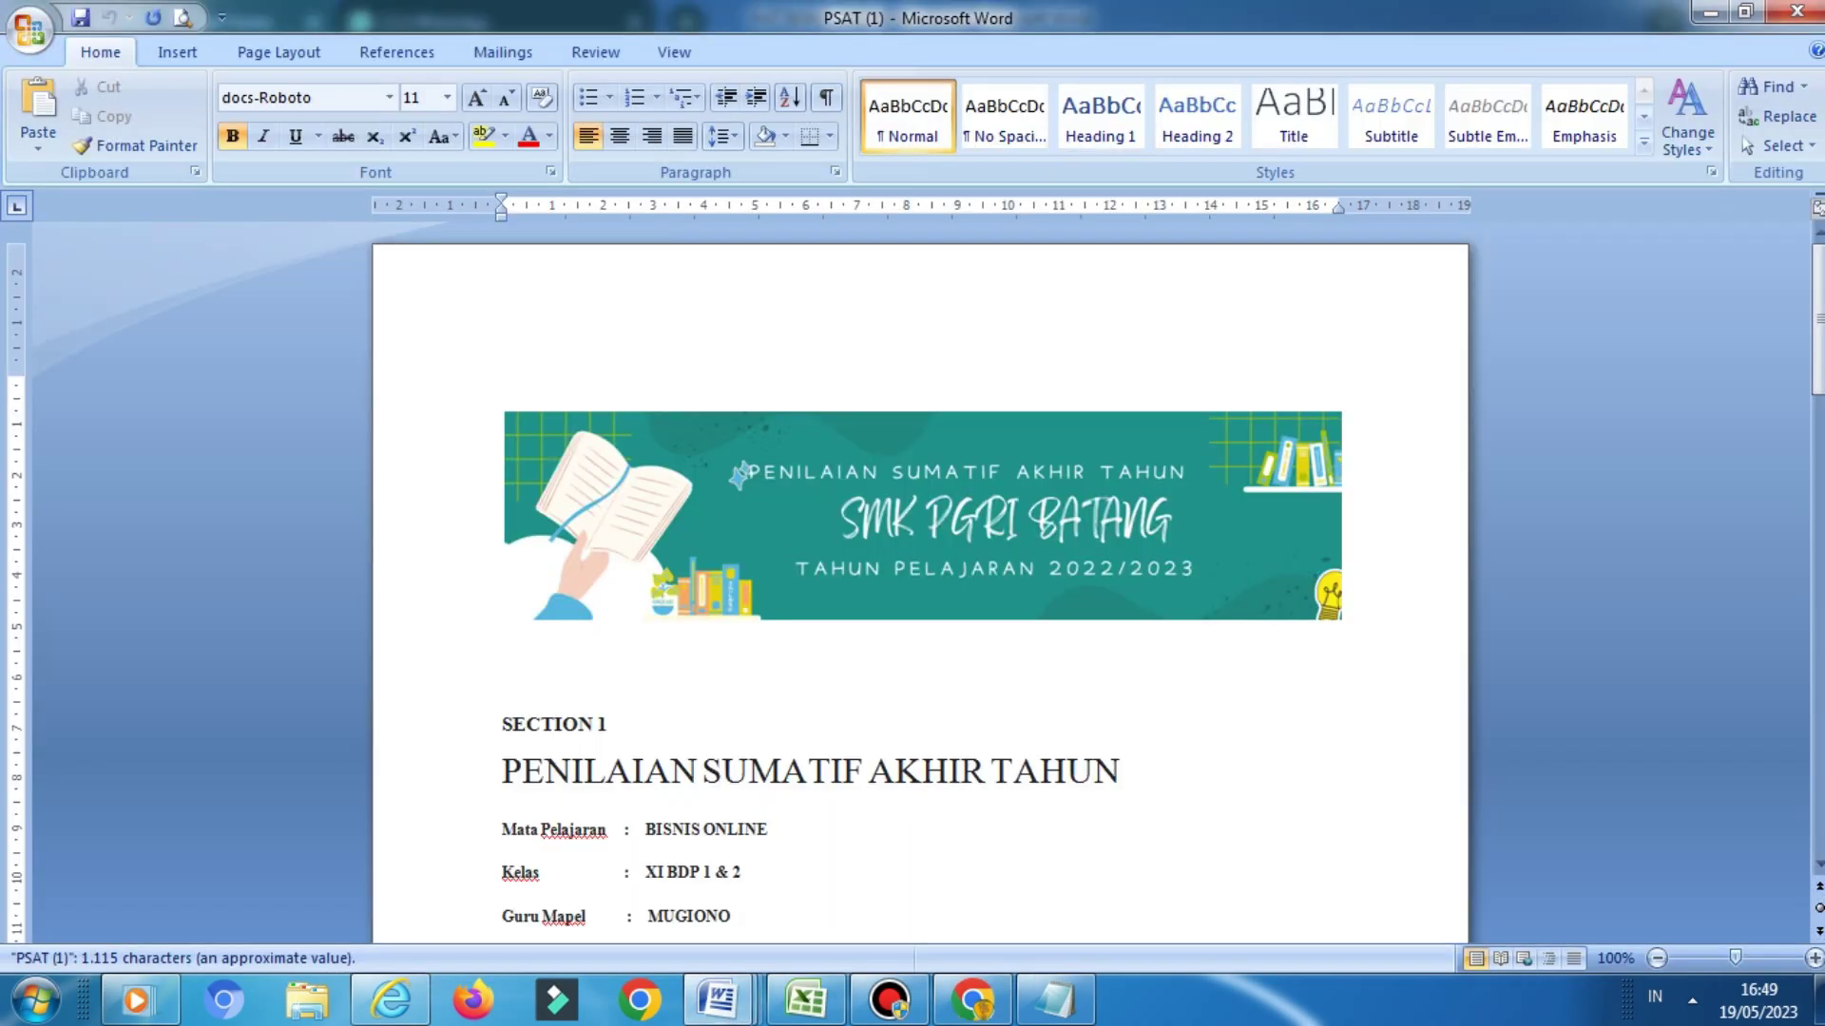
pyautogui.moveTo(1817, 321); pyautogui.dragTo(1817, 370)
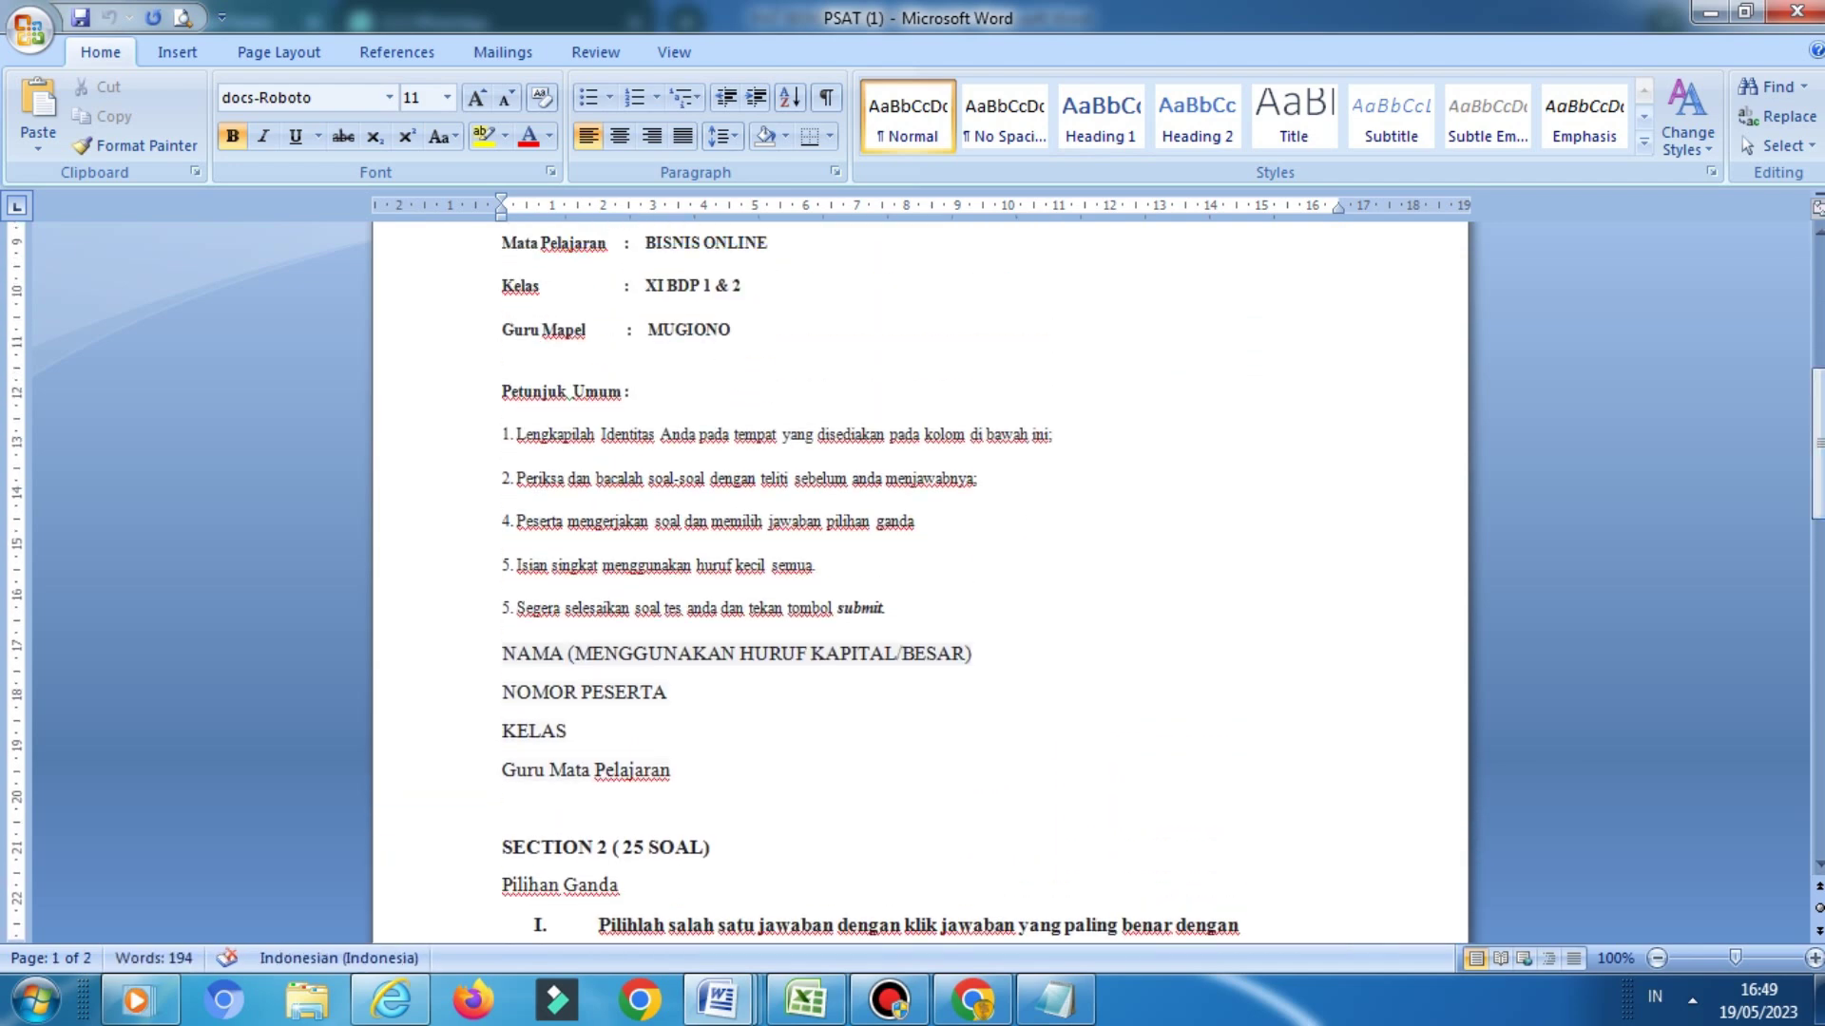
pyautogui.moveTo(503, 654); pyautogui.dragTo(980, 655)
pyautogui.hotkey('ctrl', 'c')
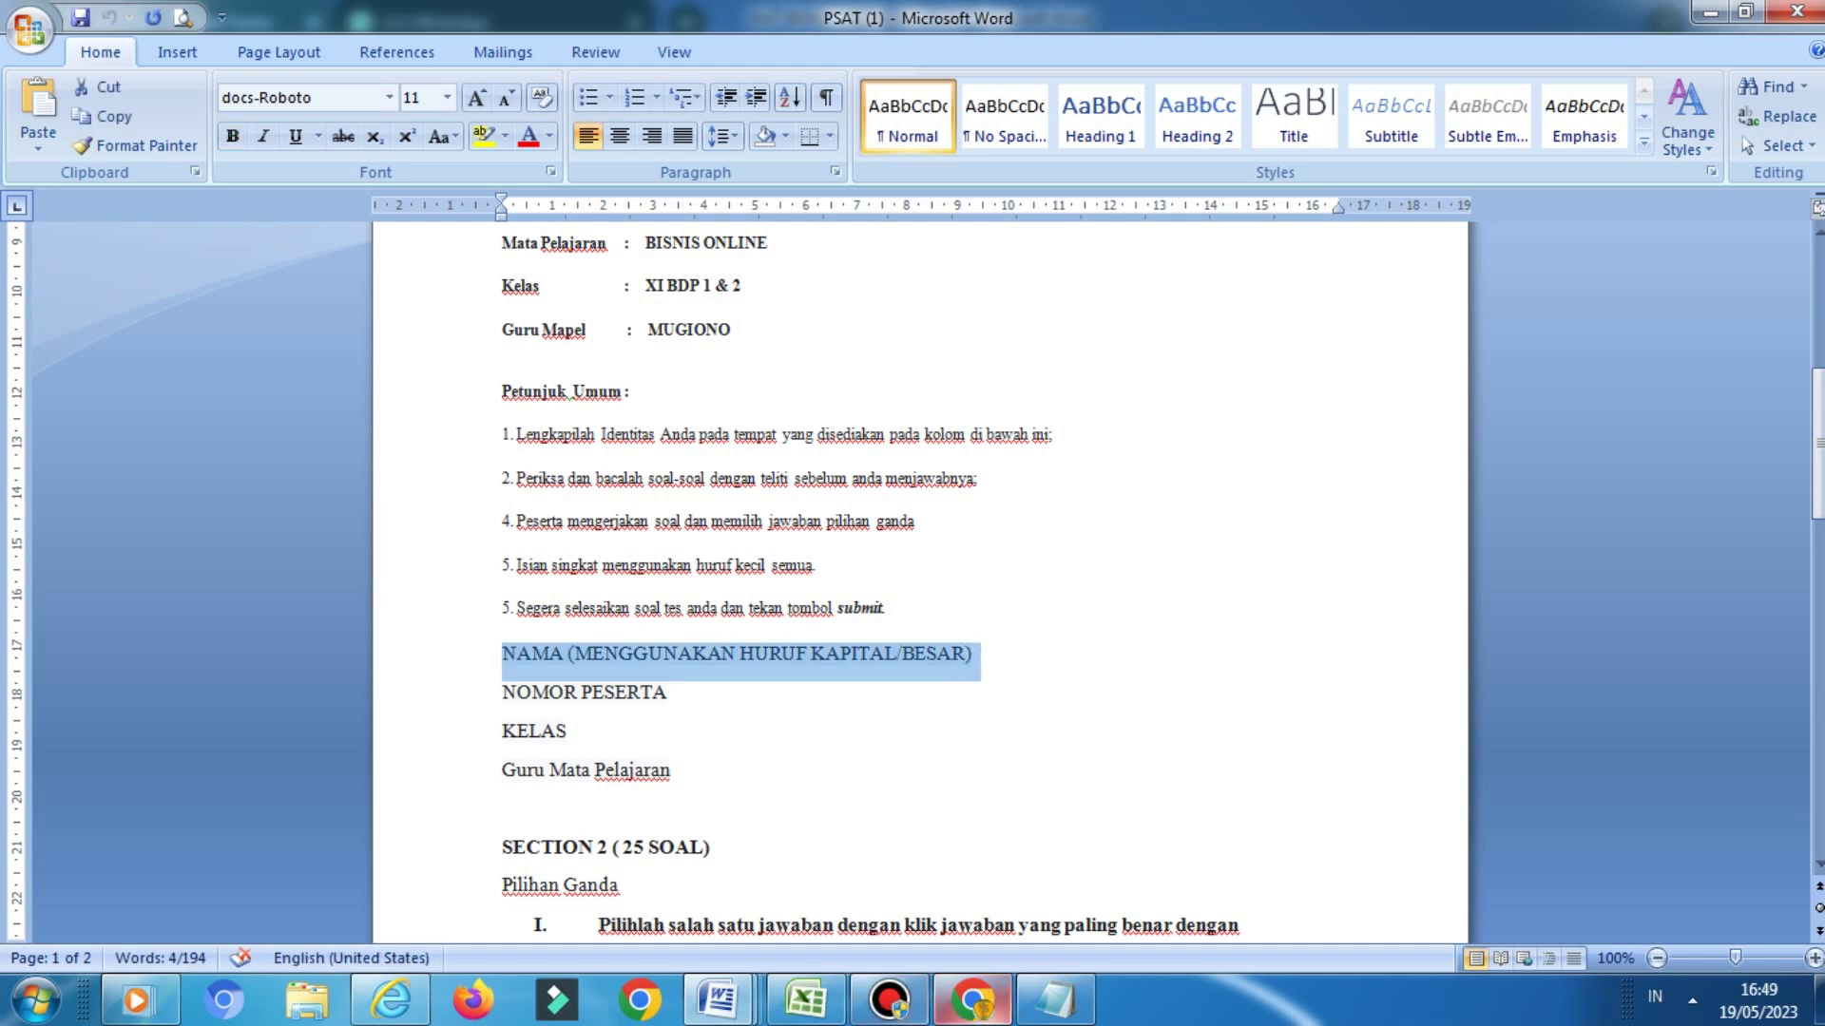
# Paste 'NAMA (MENGGUNAKAN HURUF KAPITAL/BESAR)' as the question title, set type Paragraph, and mark it required
pyautogui.click(972, 1000)
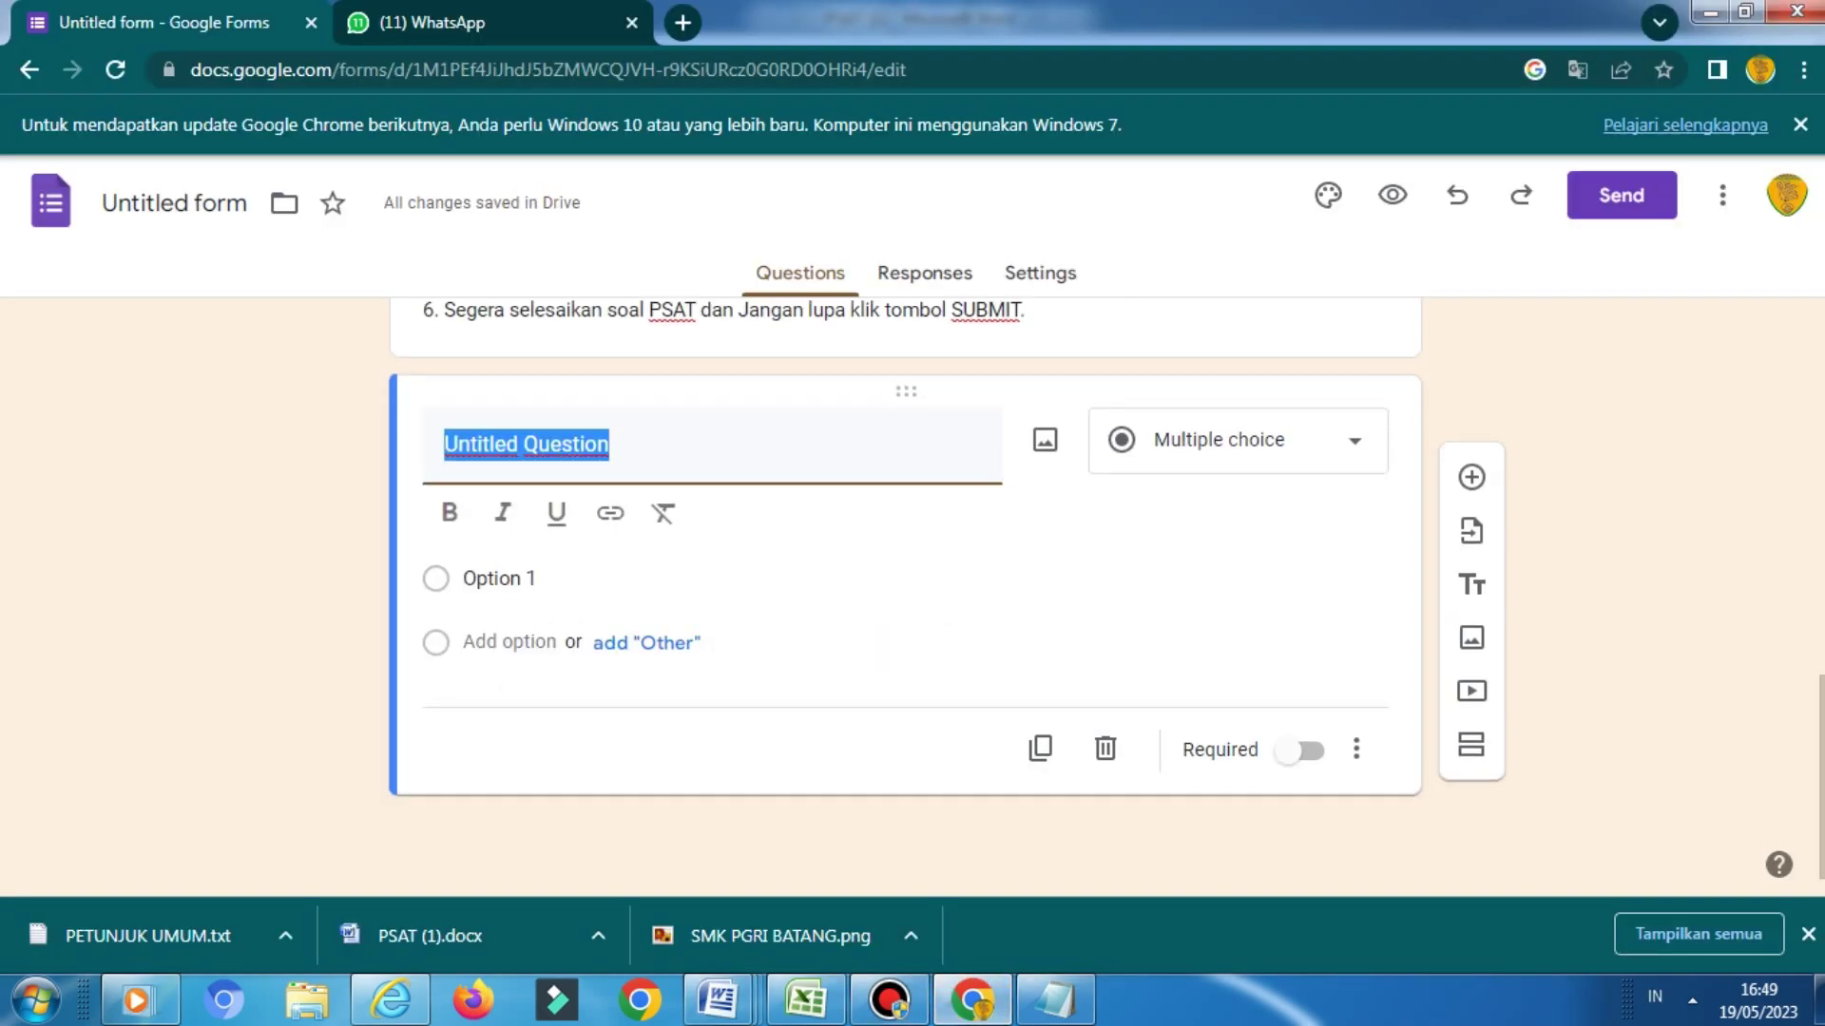
pyautogui.hotkey('ctrl', 'v')
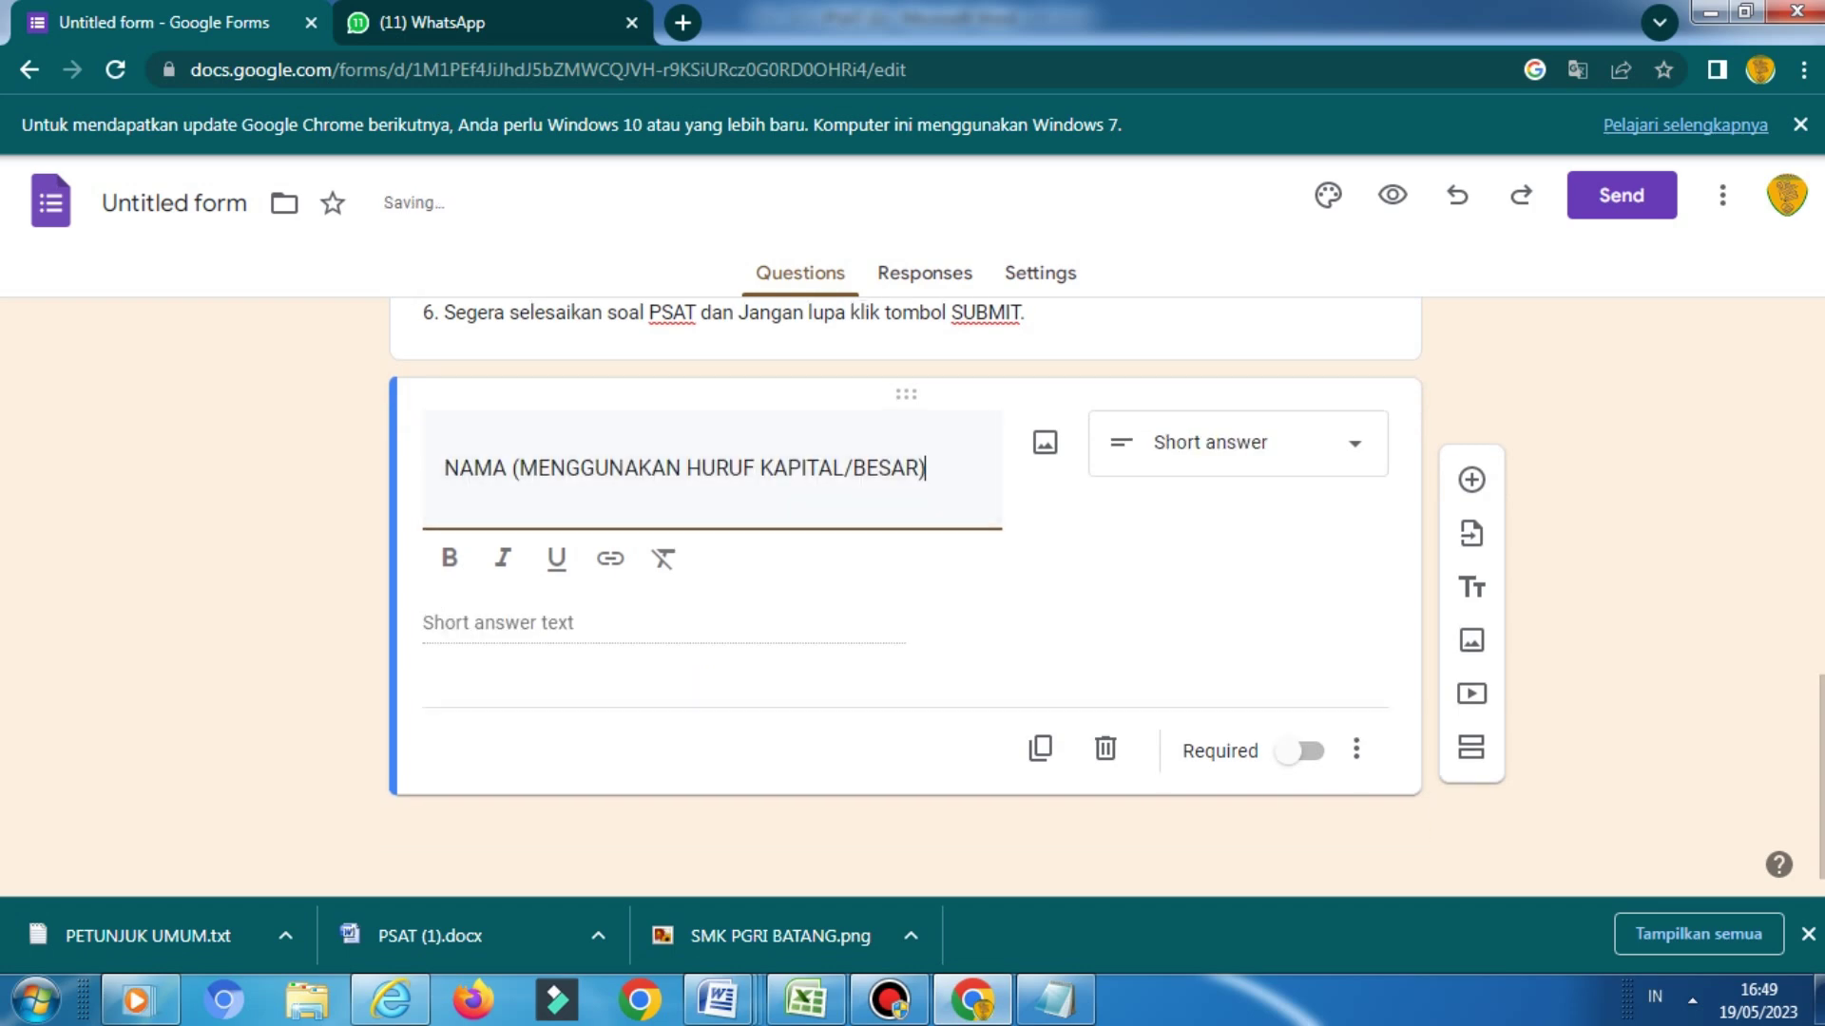
pyautogui.click(1321, 443)
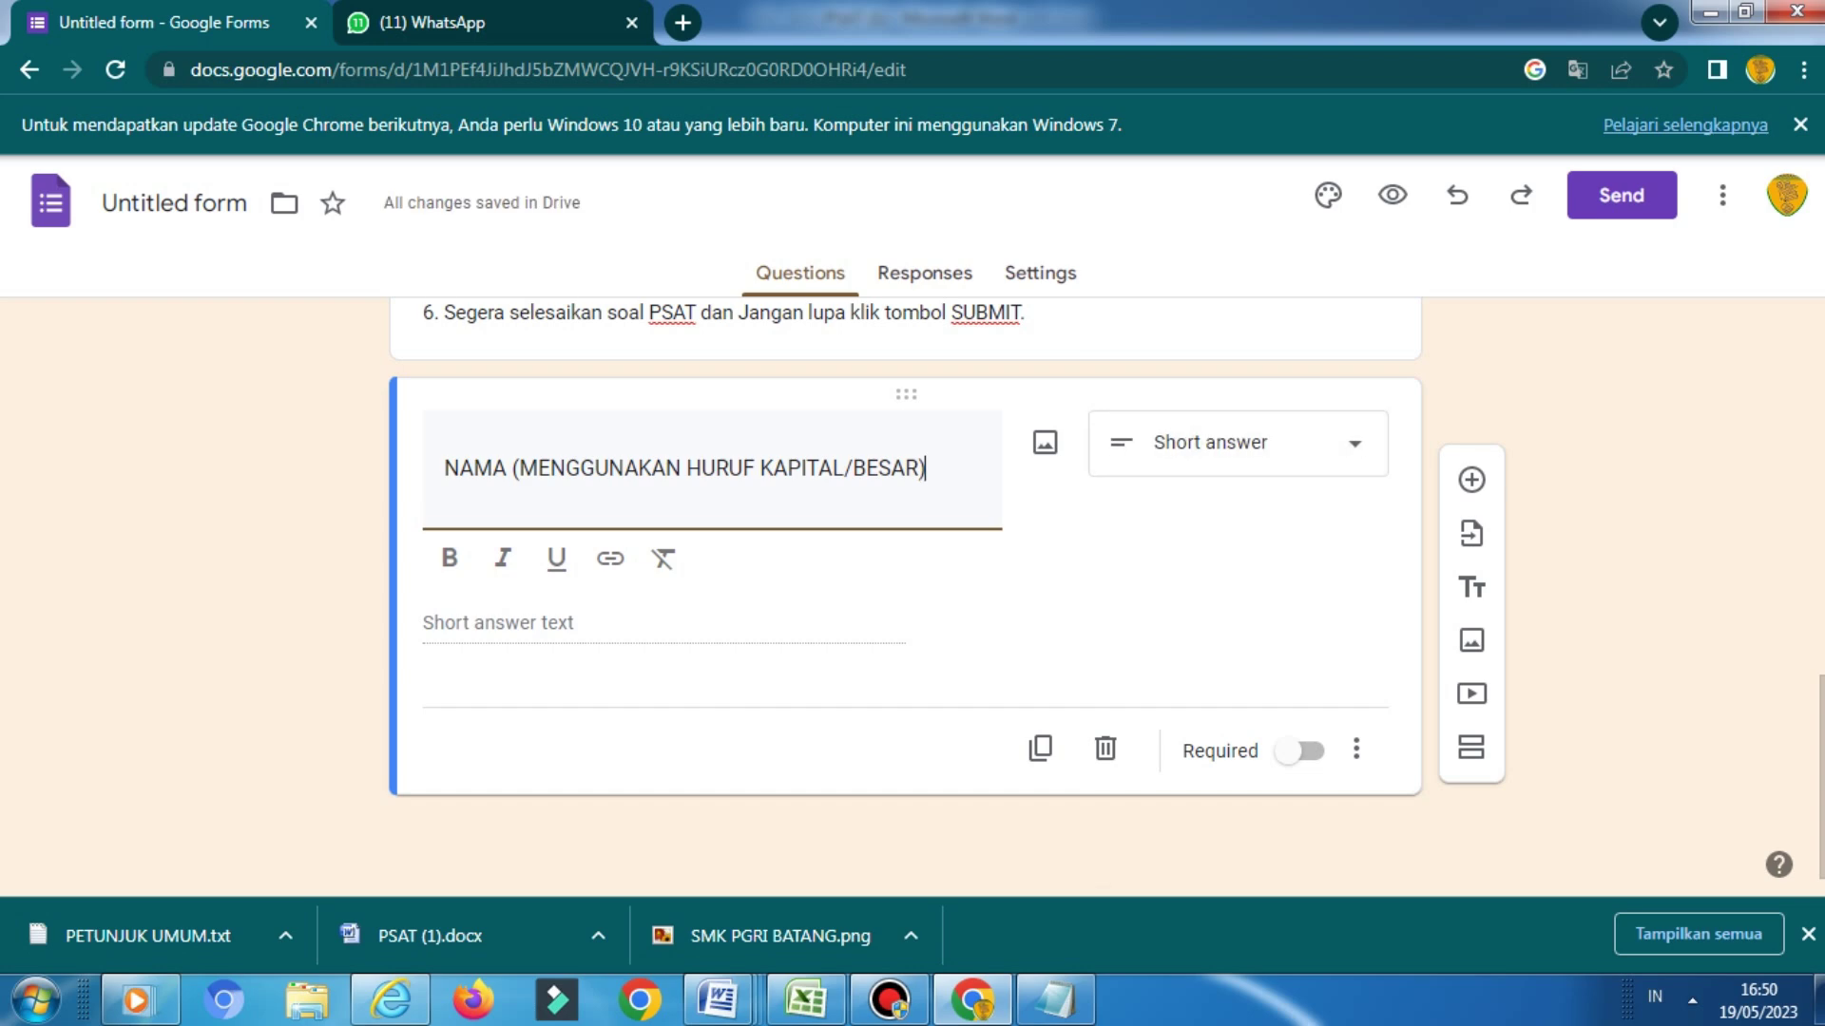
pyautogui.click(1197, 292)
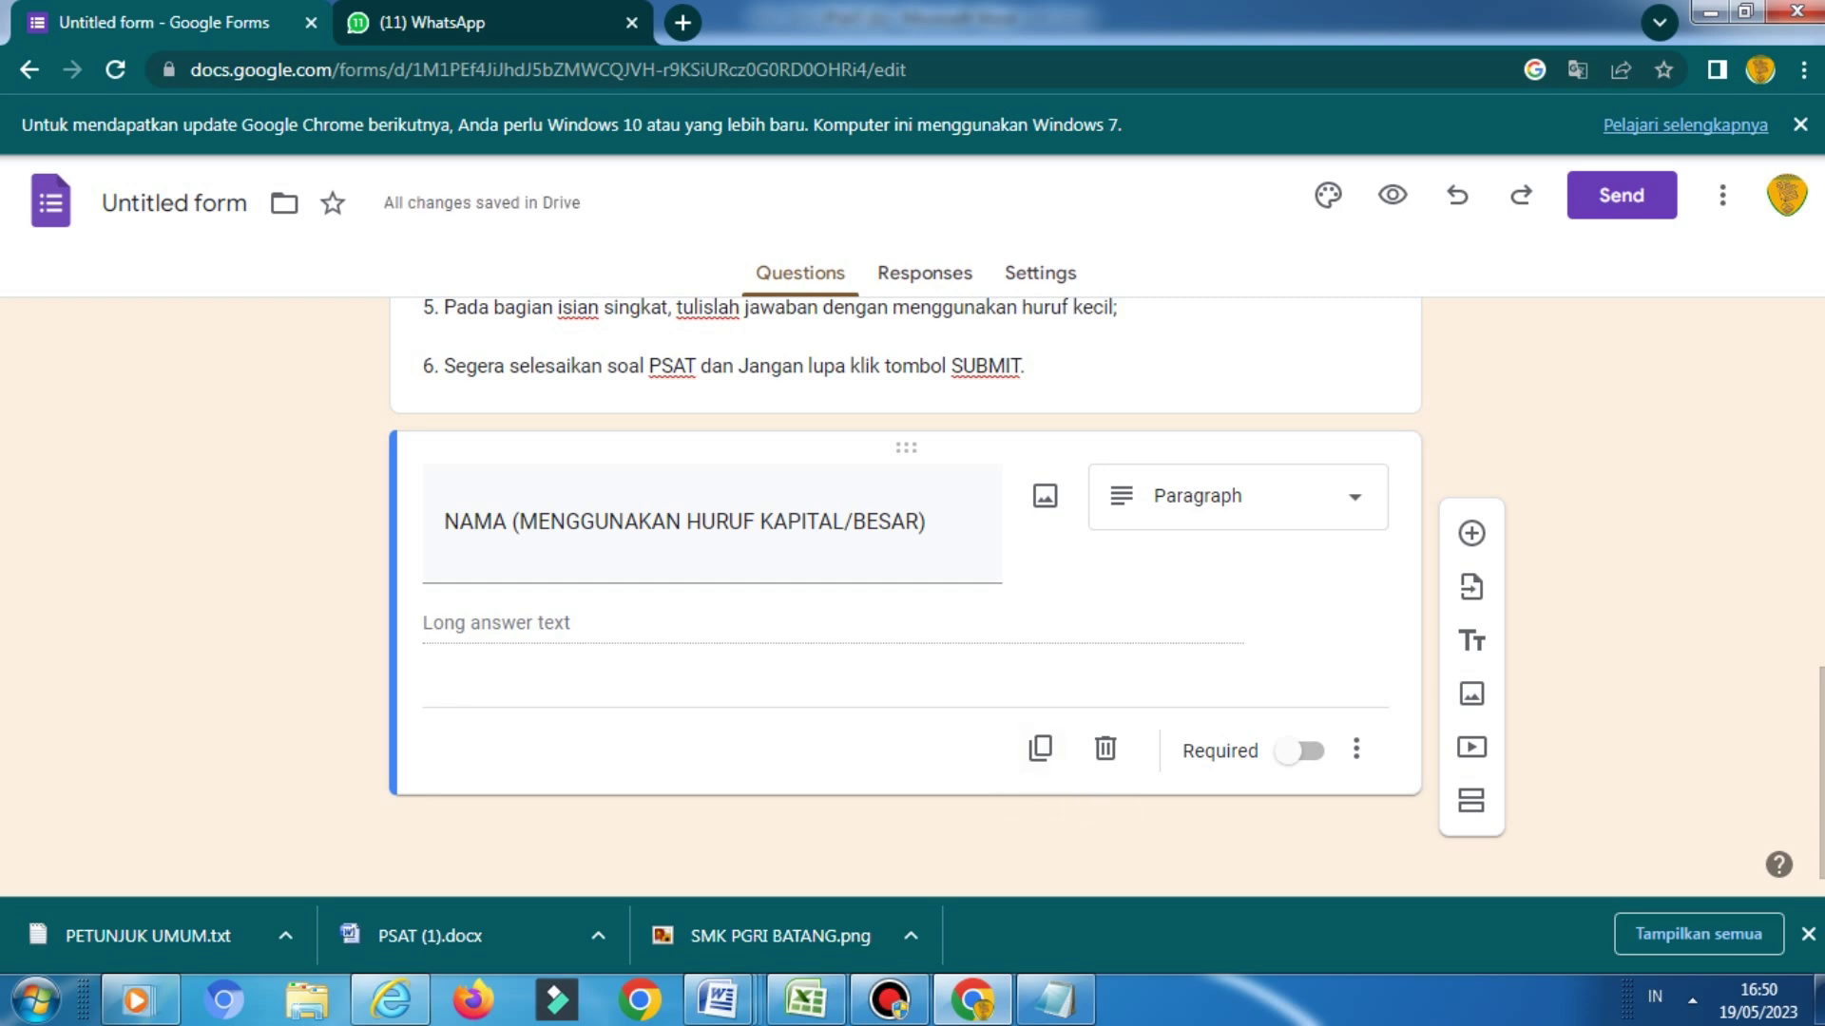
pyautogui.click(1298, 750)
# Grab the NOMOR PESERTA line from the PSAT (1) Word document, then go back to the form
pyautogui.click(720, 1000)
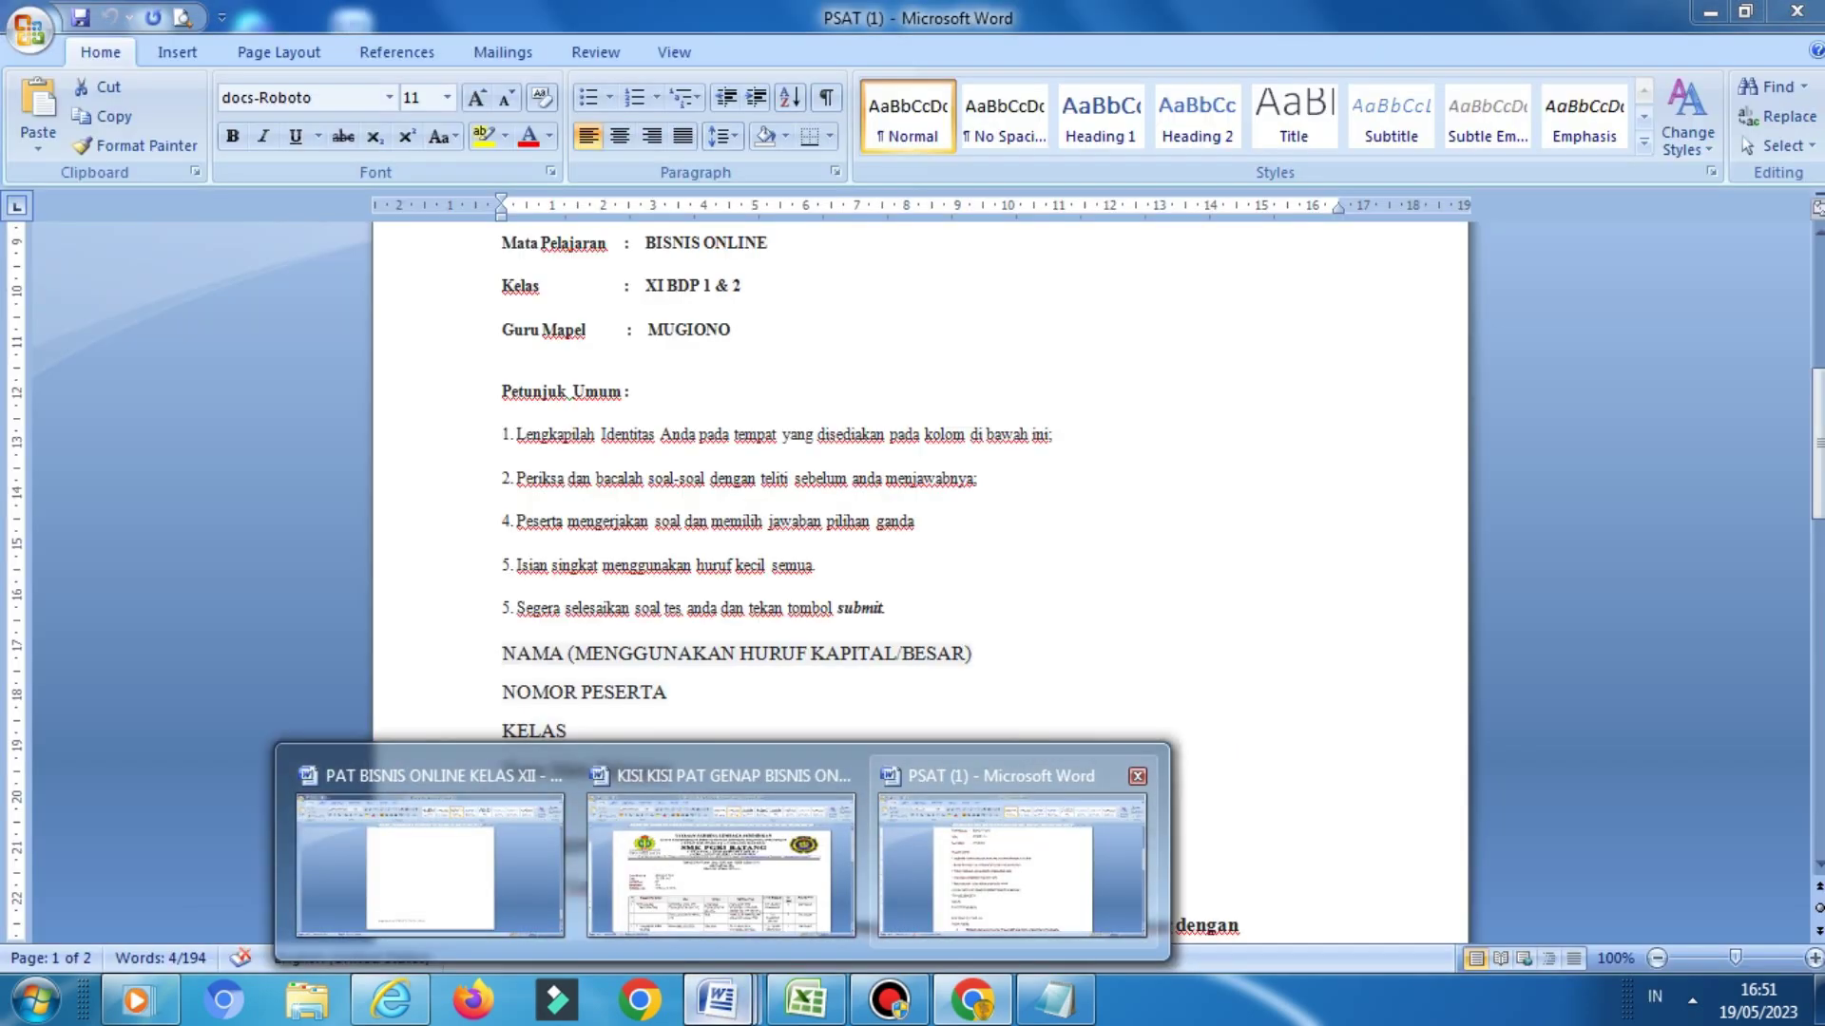
pyautogui.click(1012, 860)
pyautogui.moveTo(502, 692); pyautogui.dragTo(670, 693)
pyautogui.hotkey('ctrl', 'c')
pyautogui.click(513, 731)
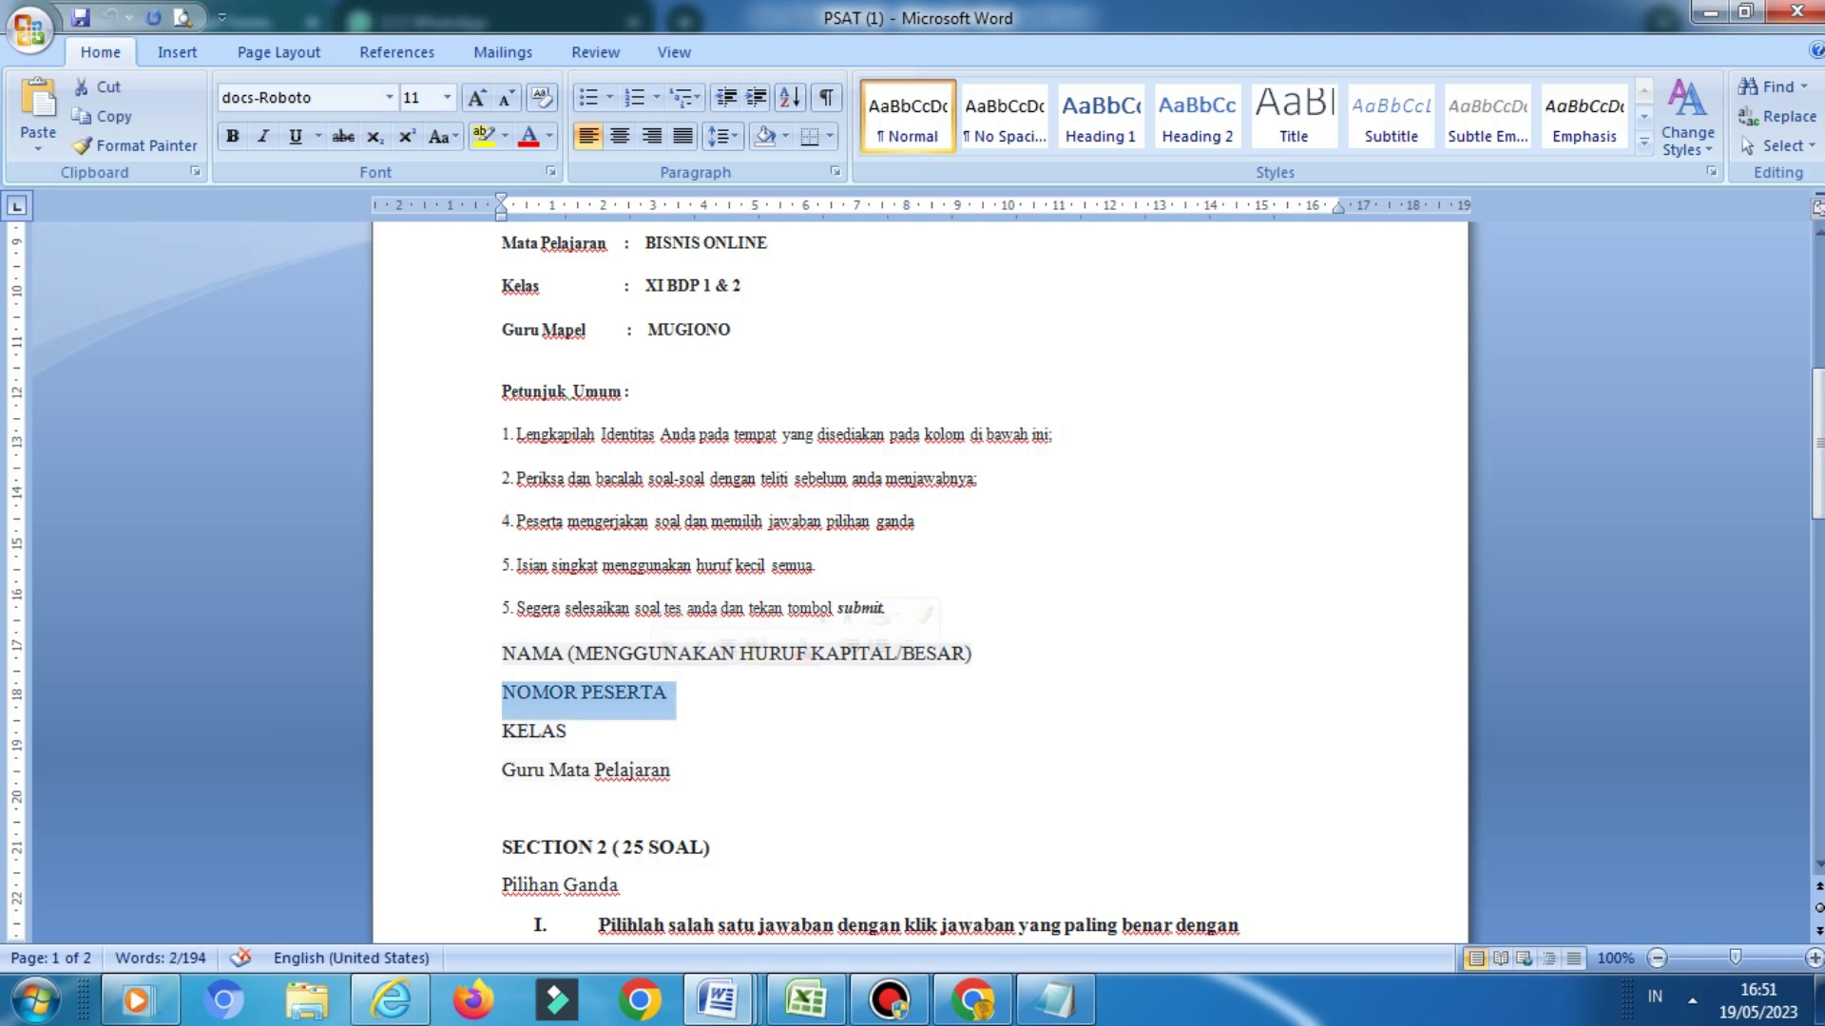
pyautogui.press('Delete')
pyautogui.hotkey('ctrl', 'z')
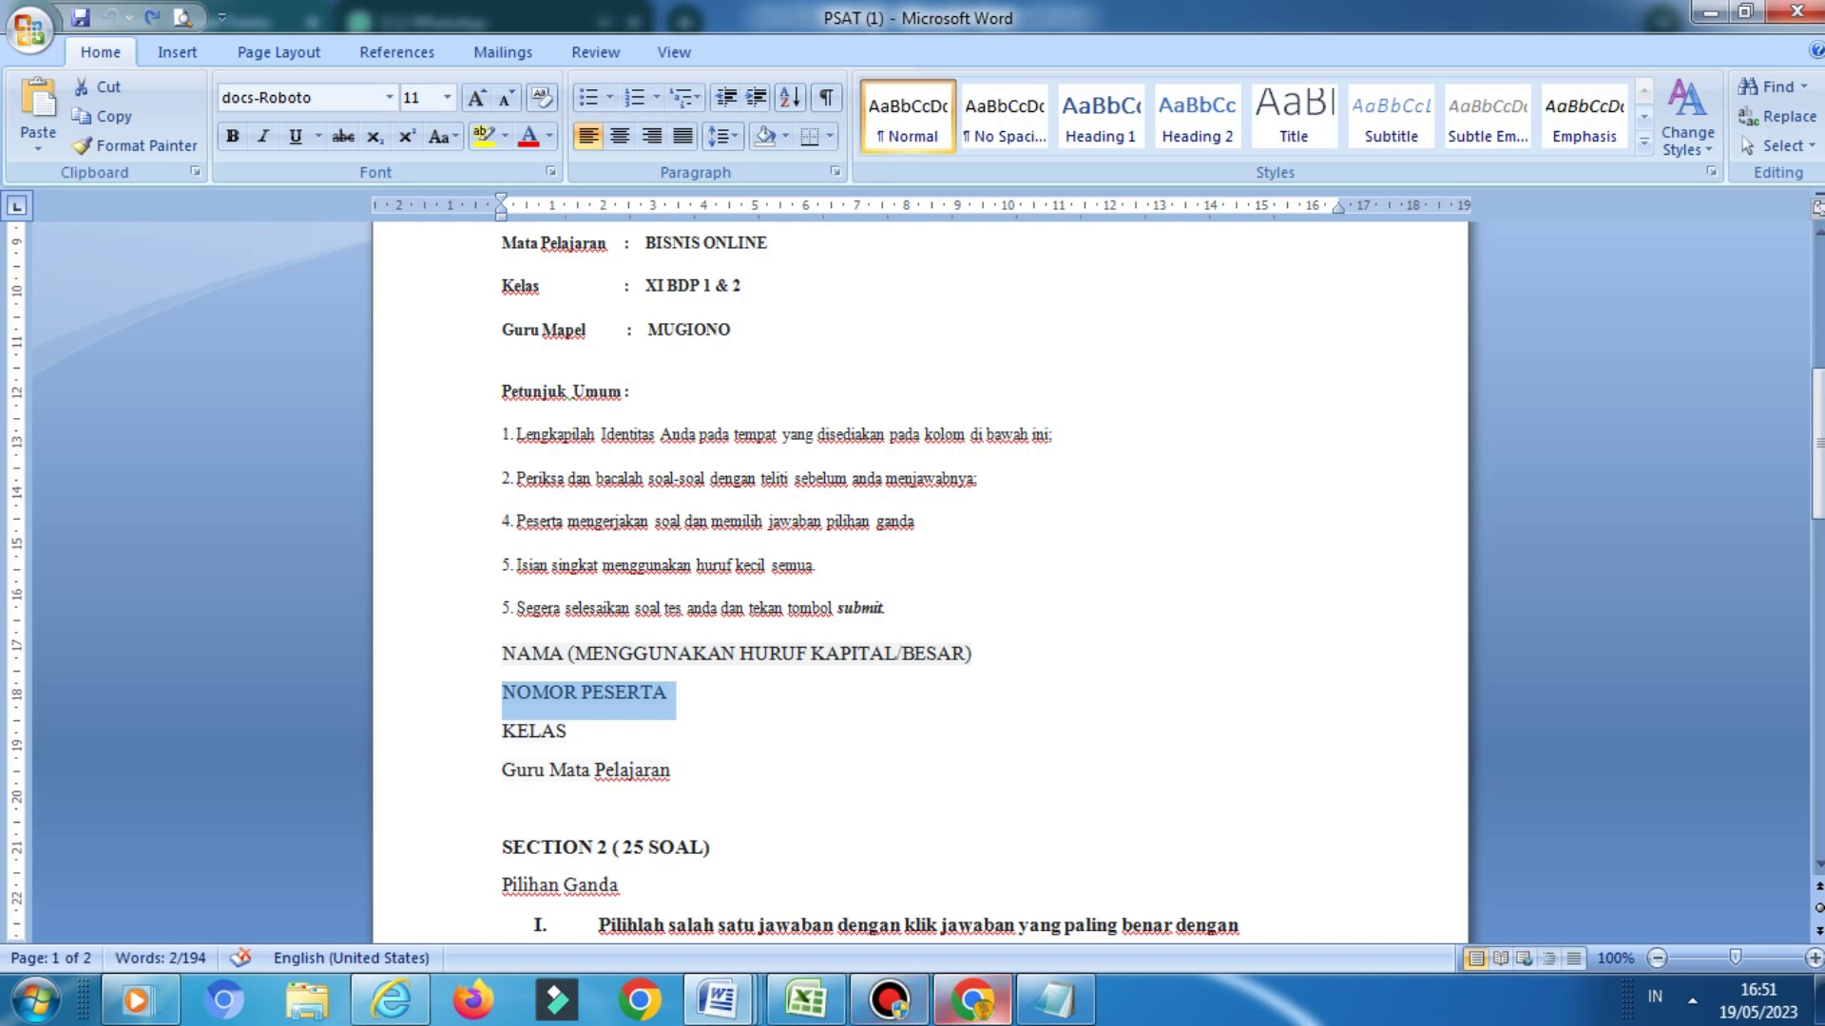
pyautogui.click(971, 1000)
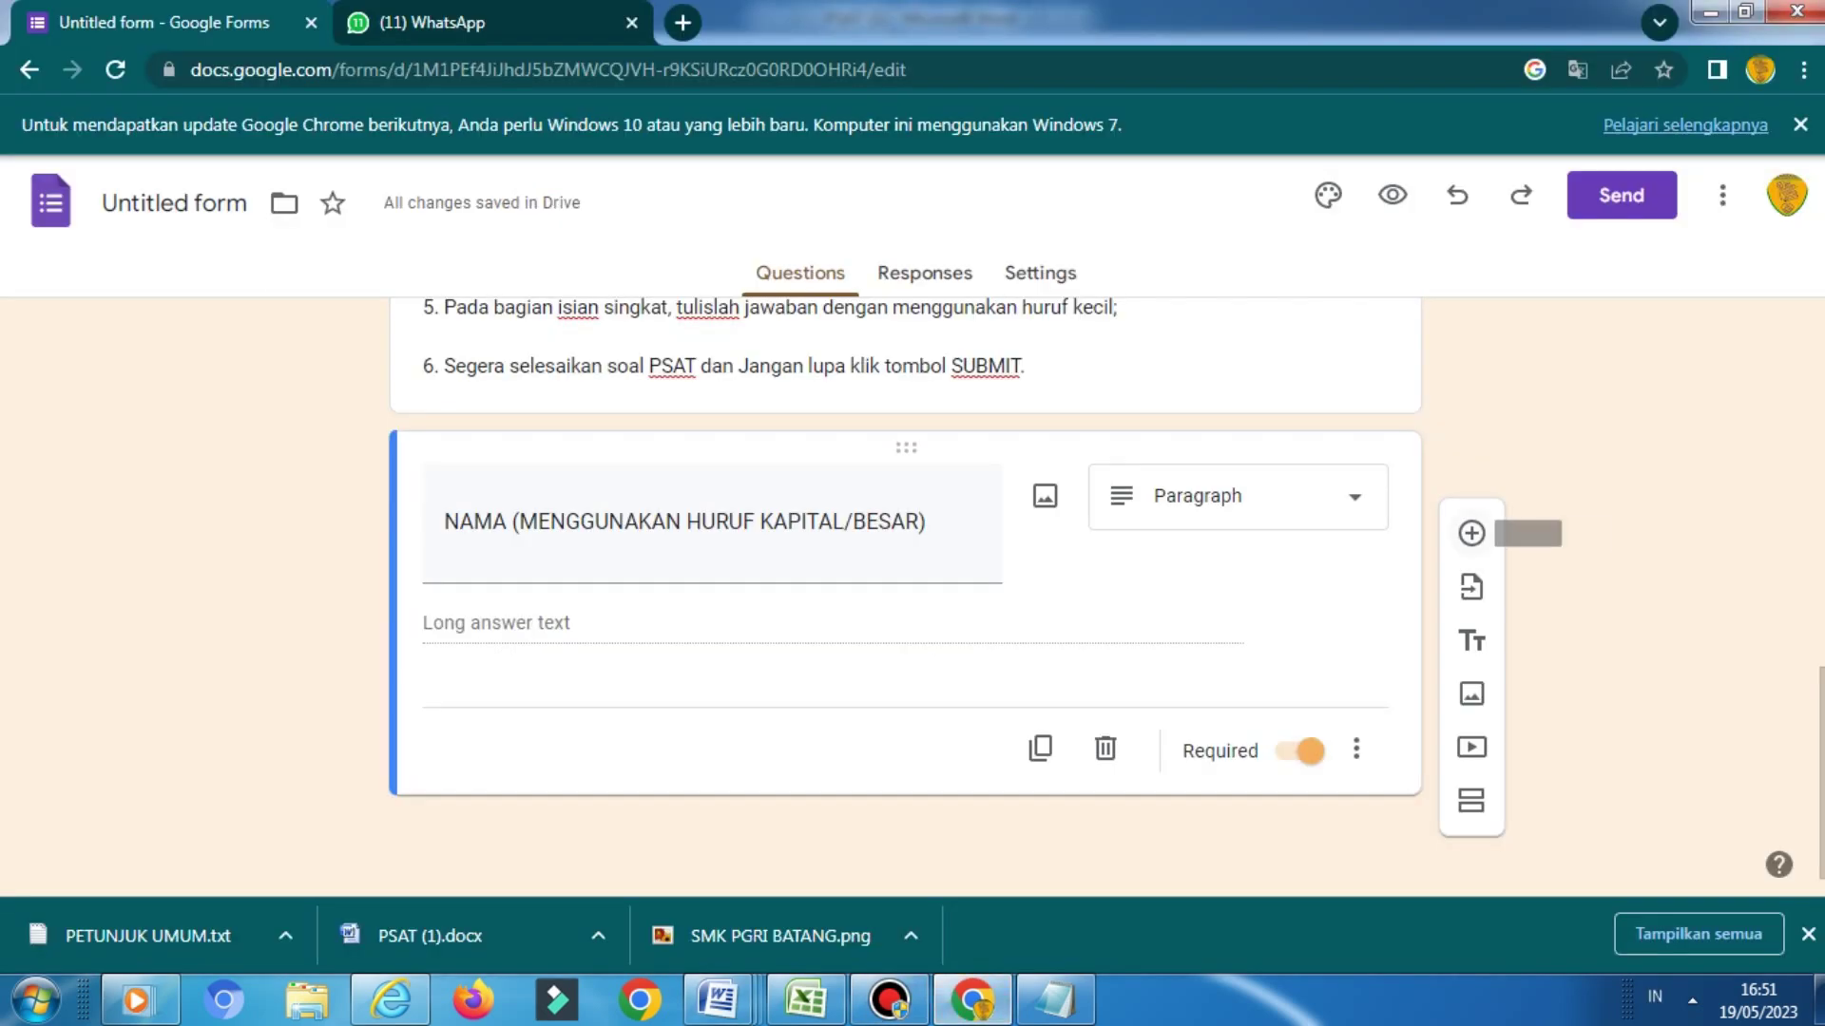
# Add NOMOR PESERTA as a required paragraph-answer question
pyautogui.click(1471, 533)
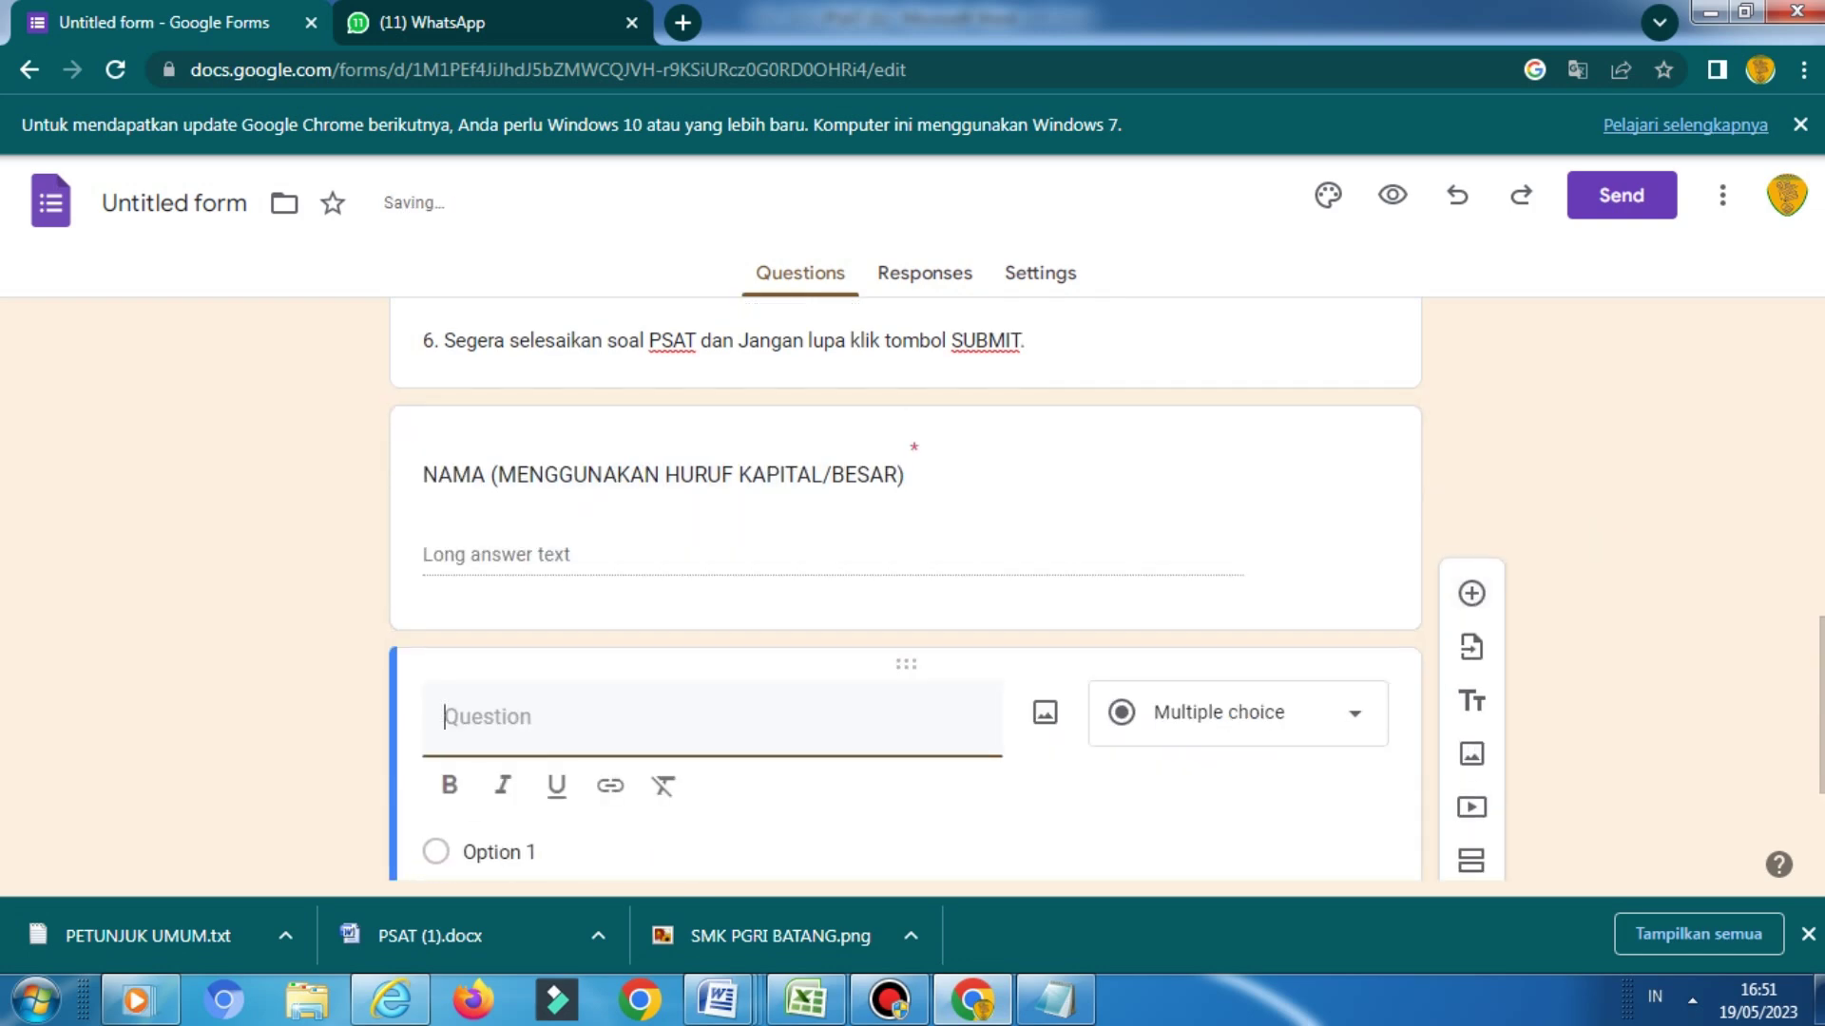
pyautogui.hotkey('ctrl', 'v')
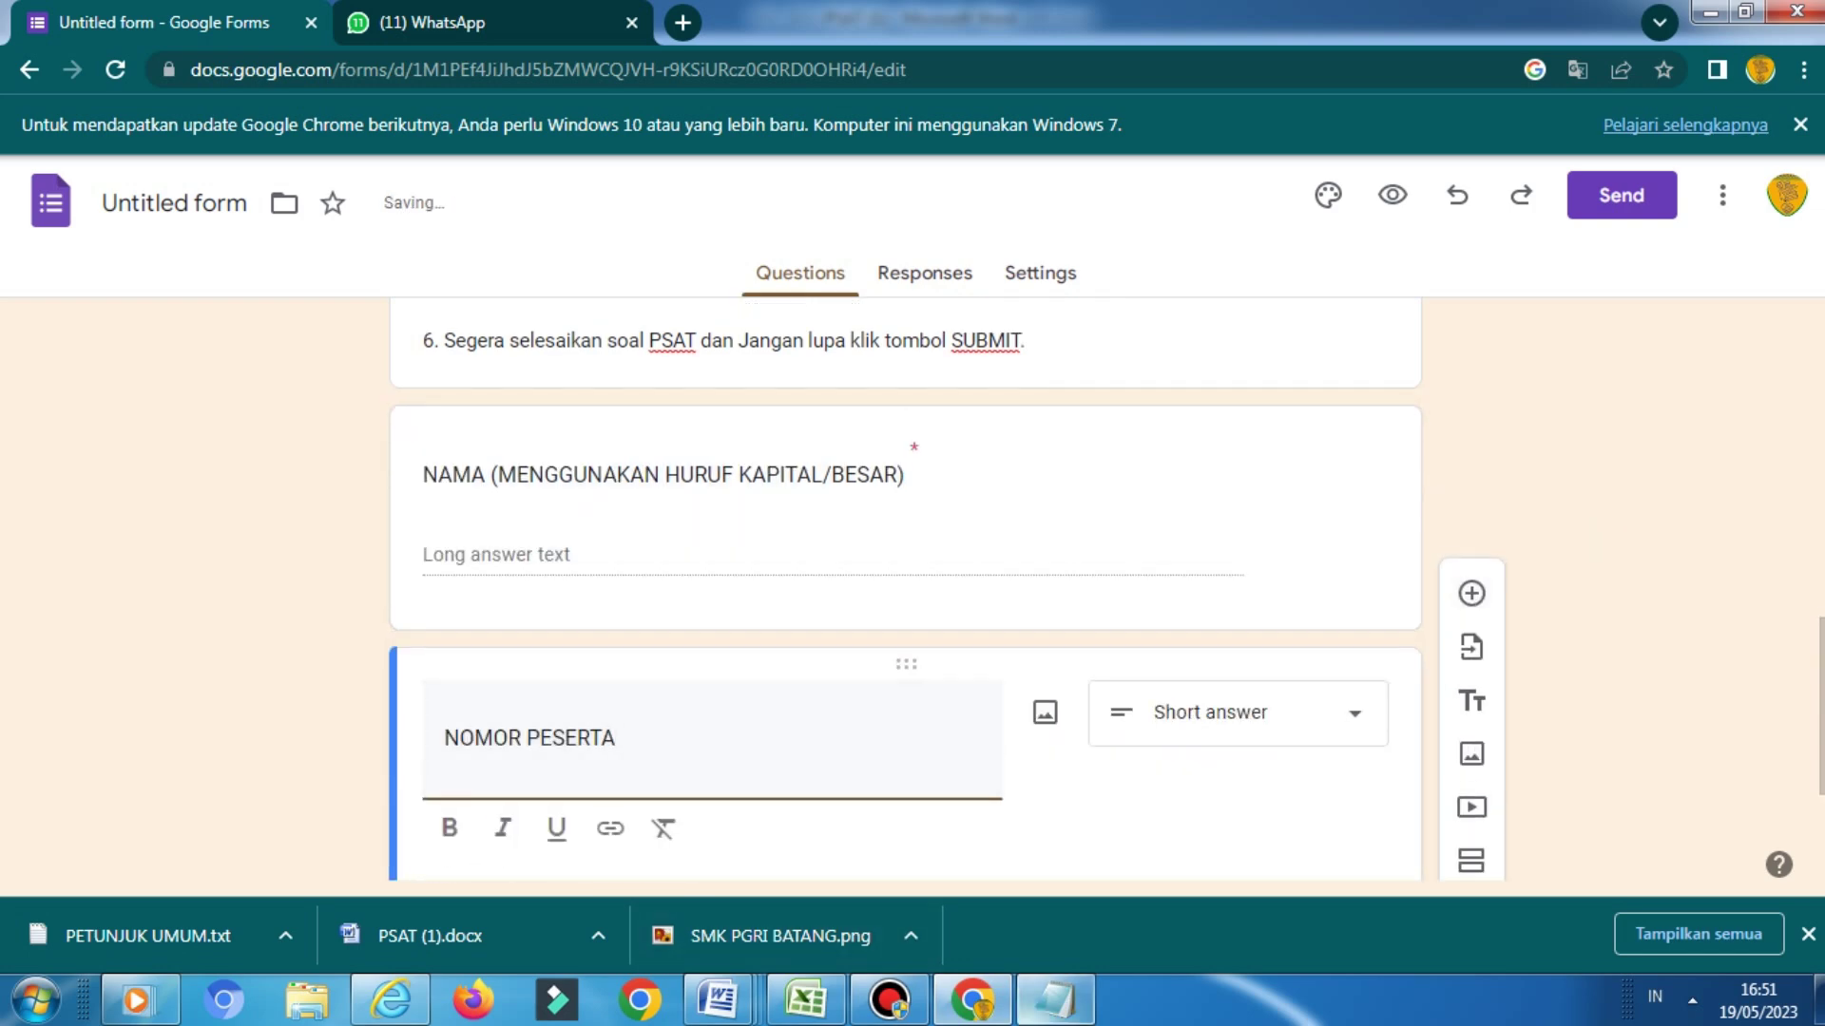
pyautogui.moveTo(1054, 1000)
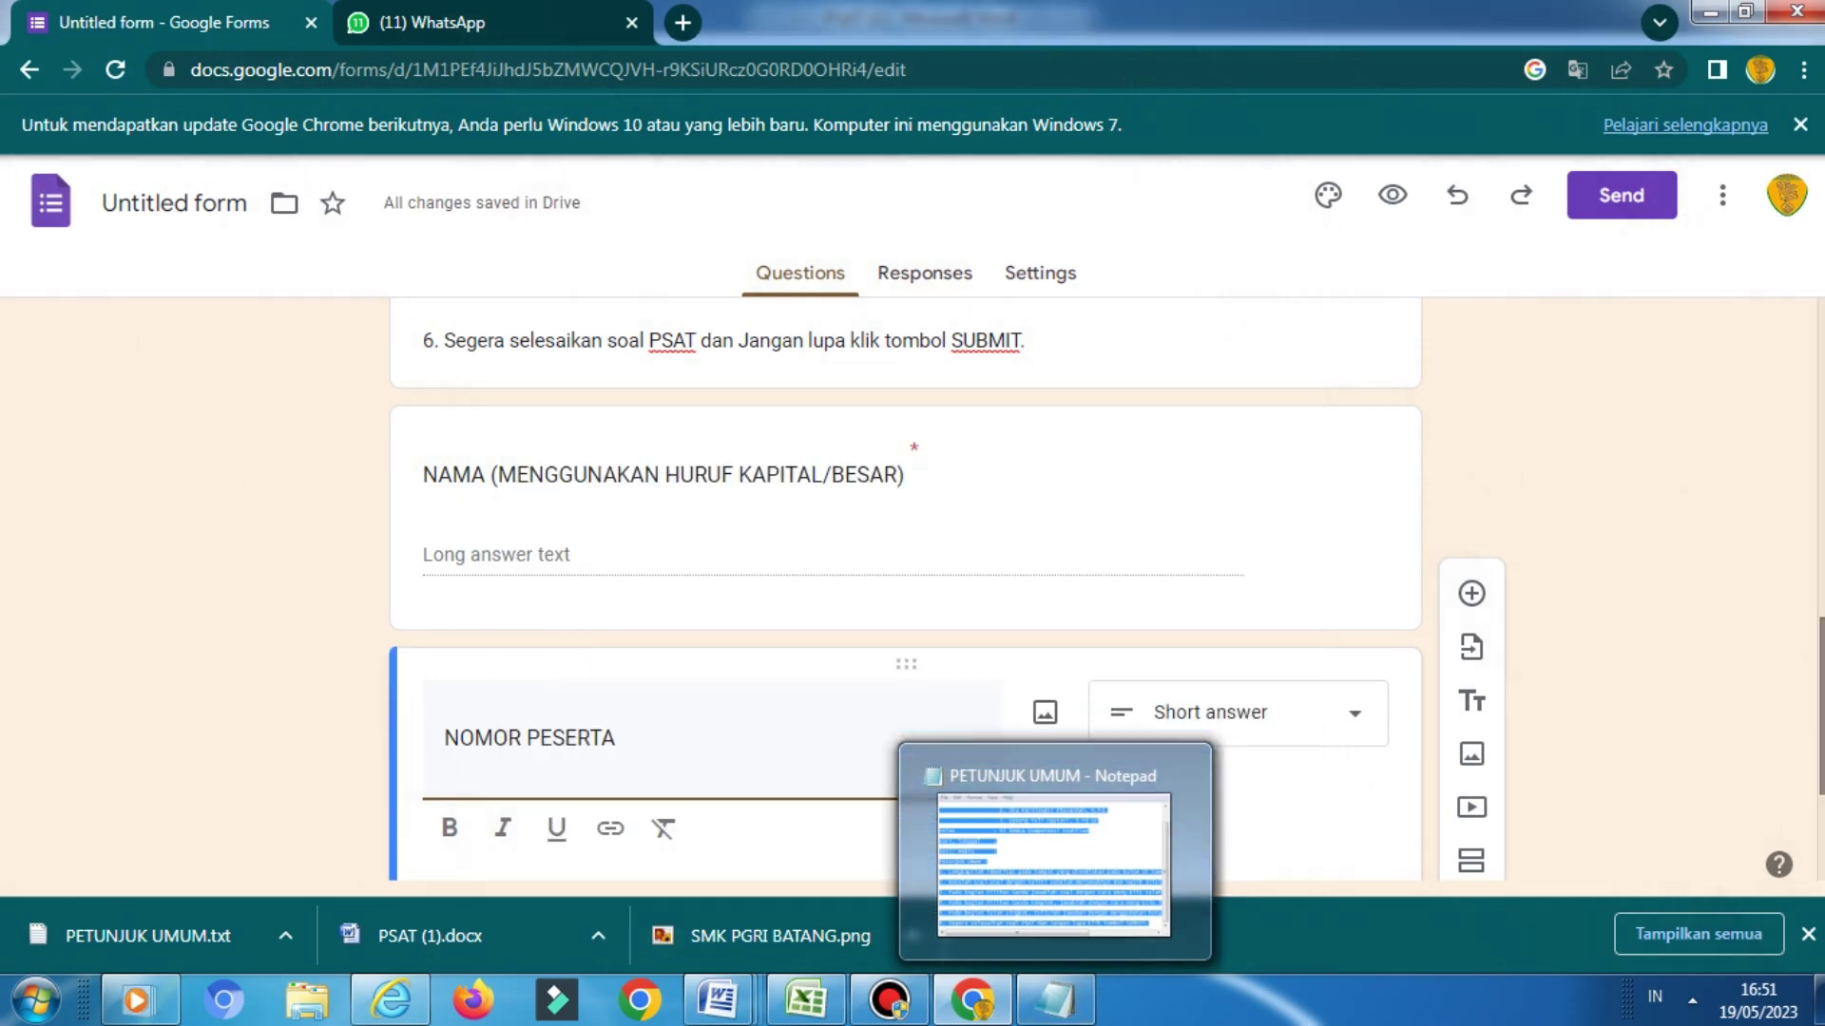
pyautogui.scroll(-3, 905, 589)
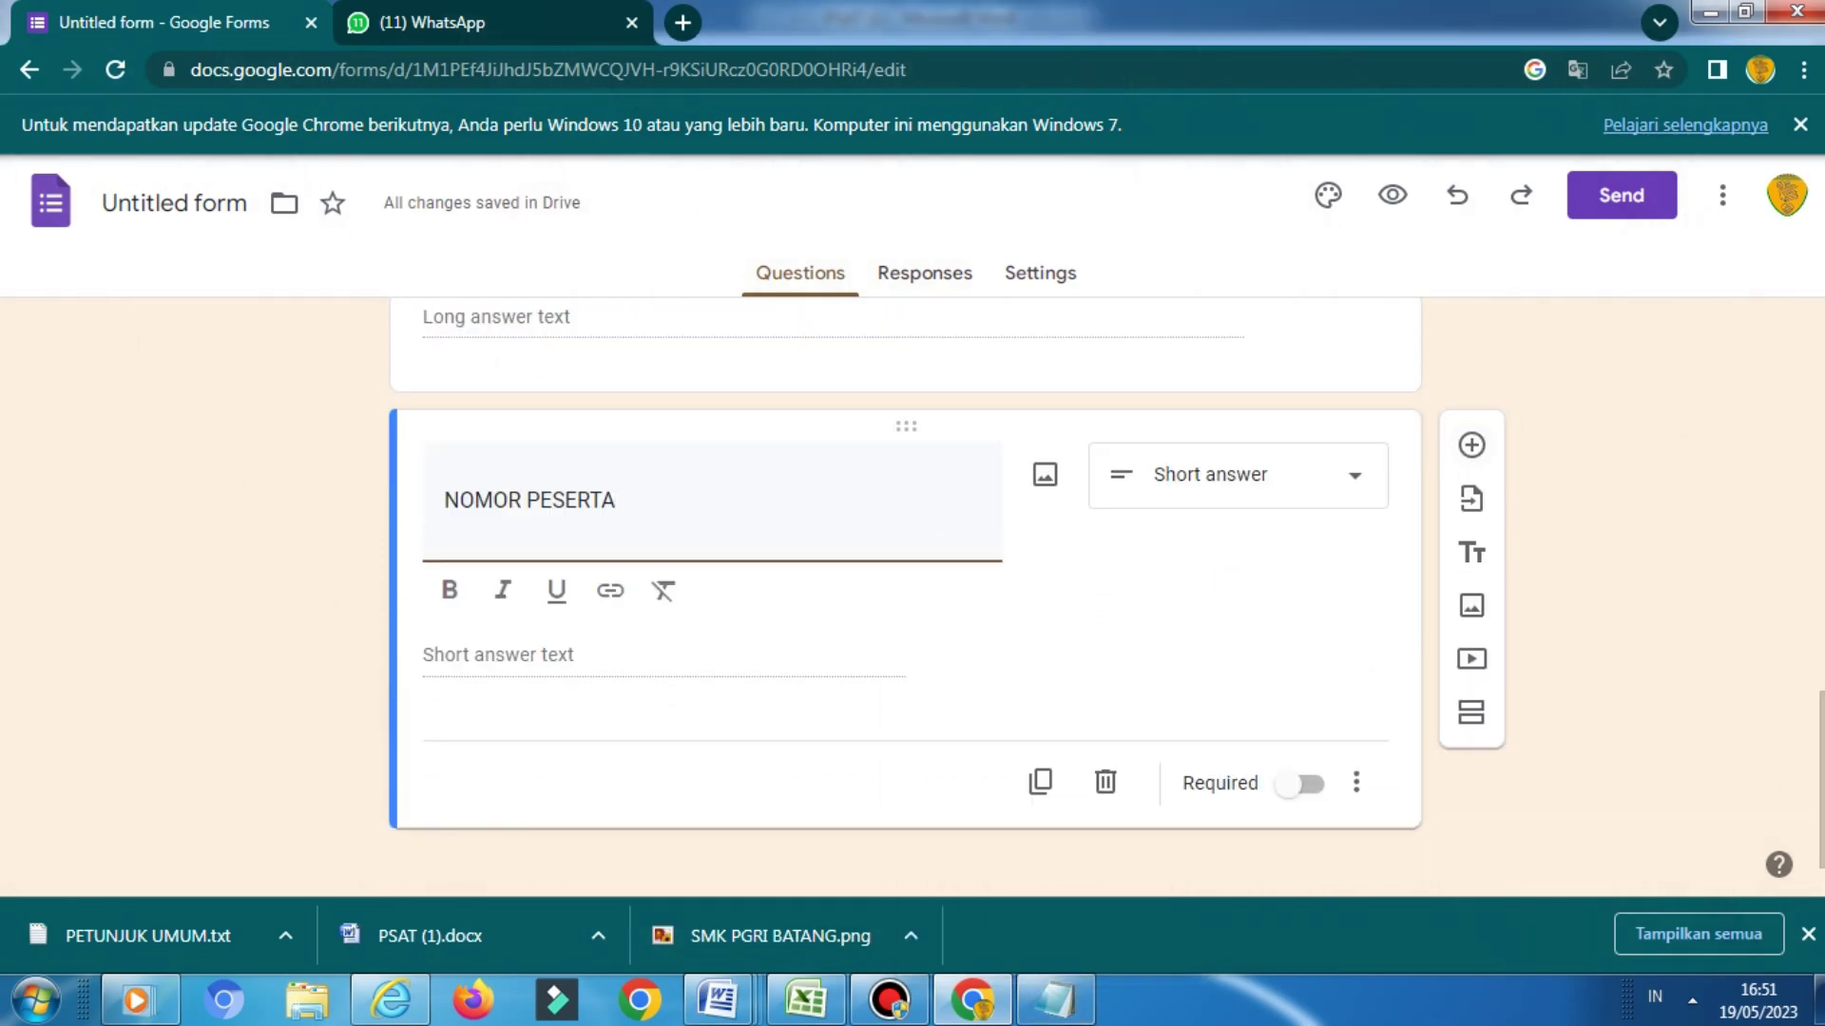
pyautogui.click(1236, 476)
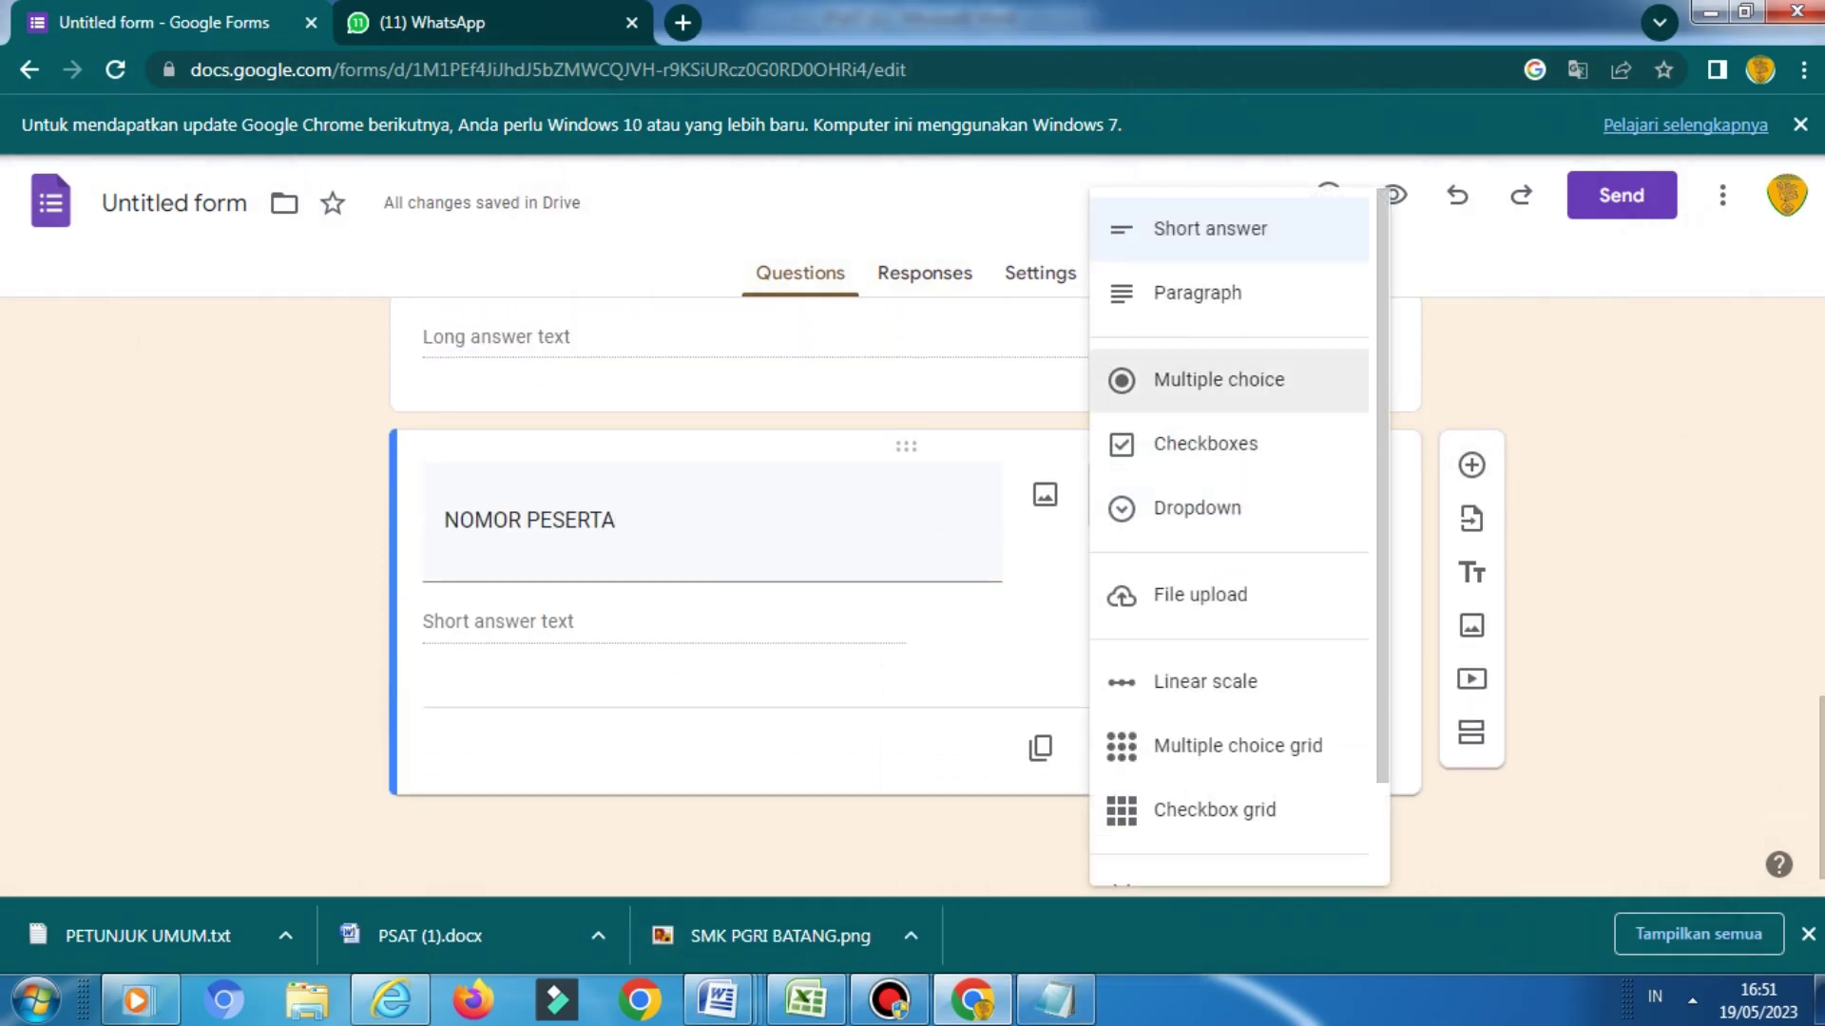
pyautogui.click(1197, 292)
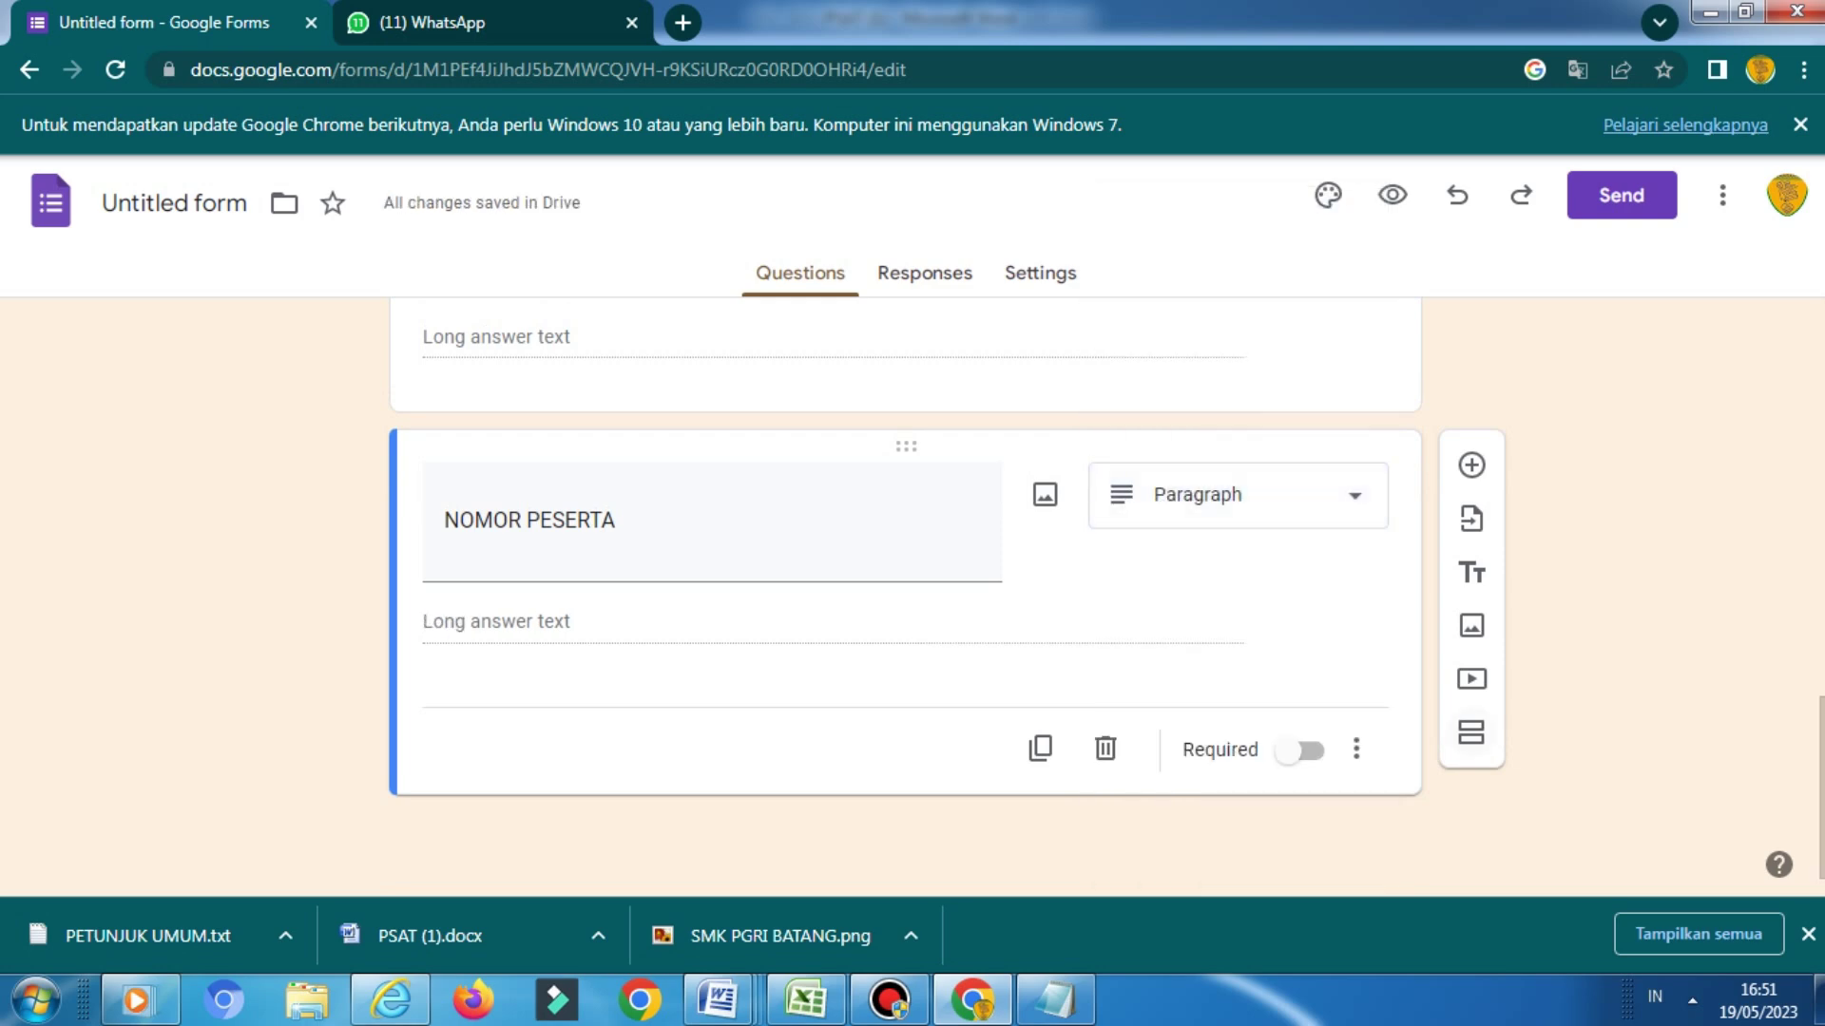
pyautogui.click(1304, 751)
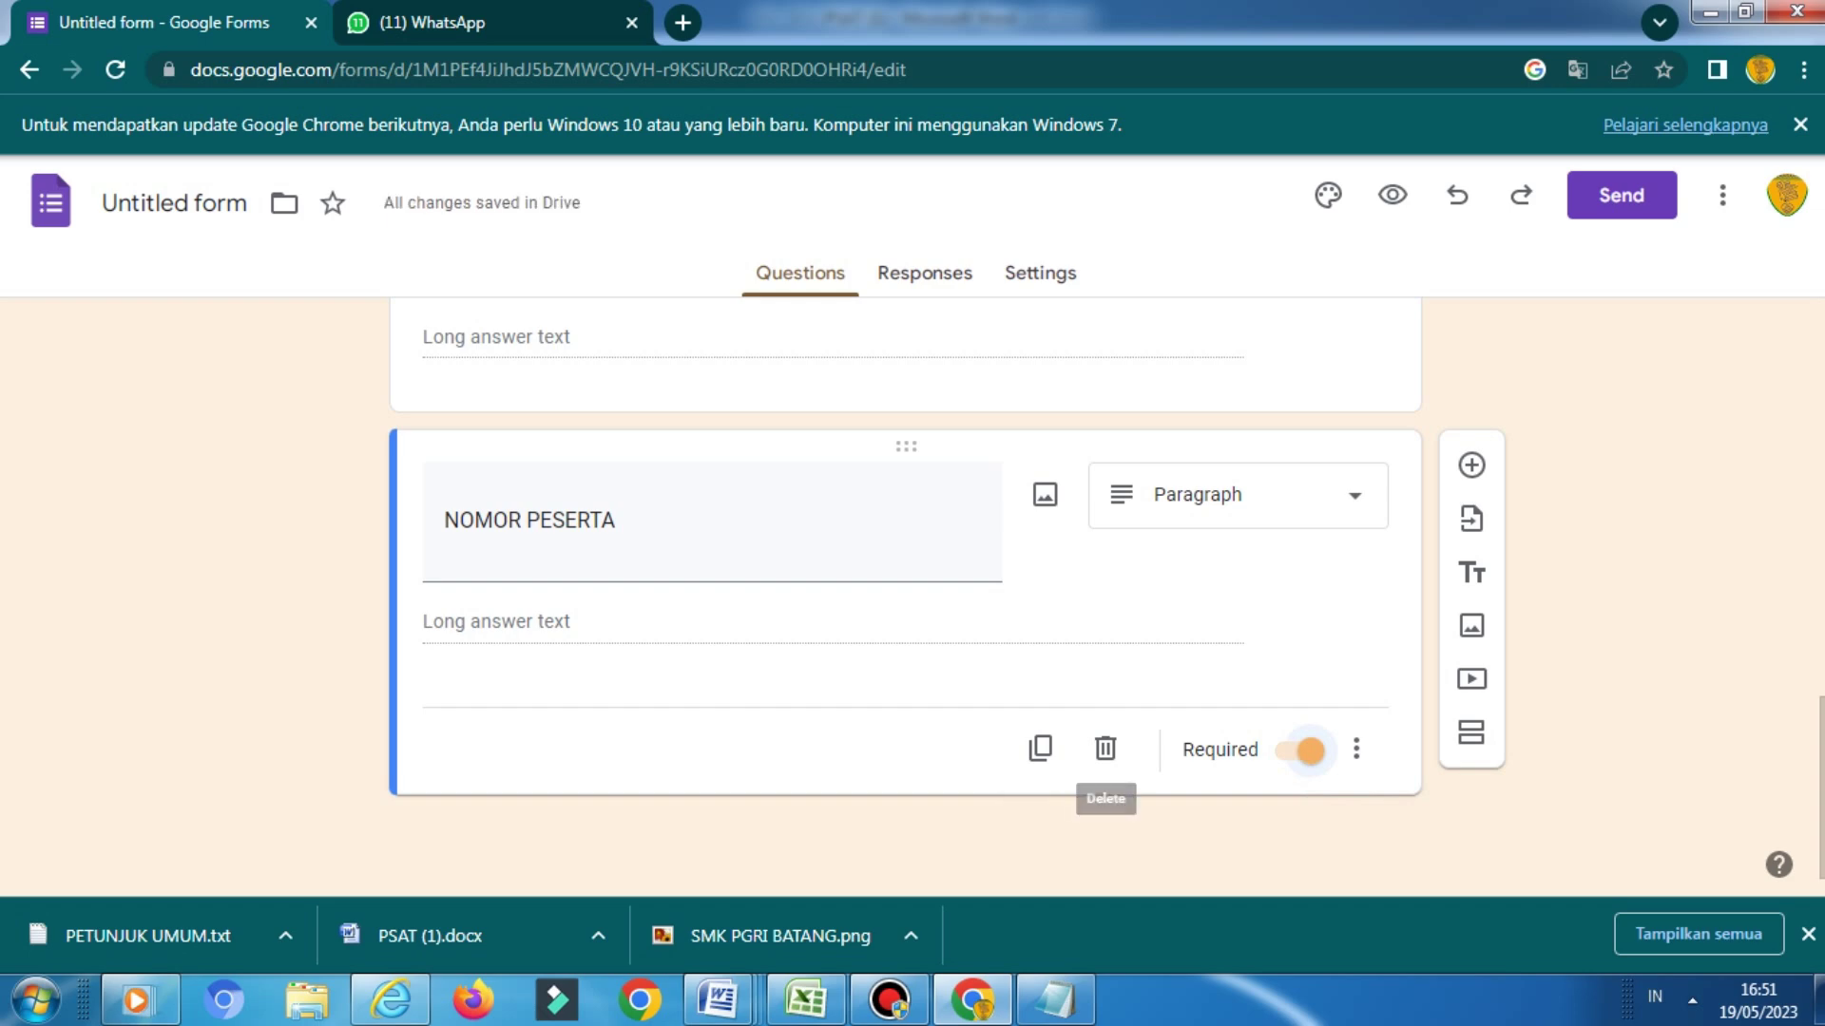
# Add a blank question, then select the word KELAS in the PSAT (1) Word document
pyautogui.click(1471, 465)
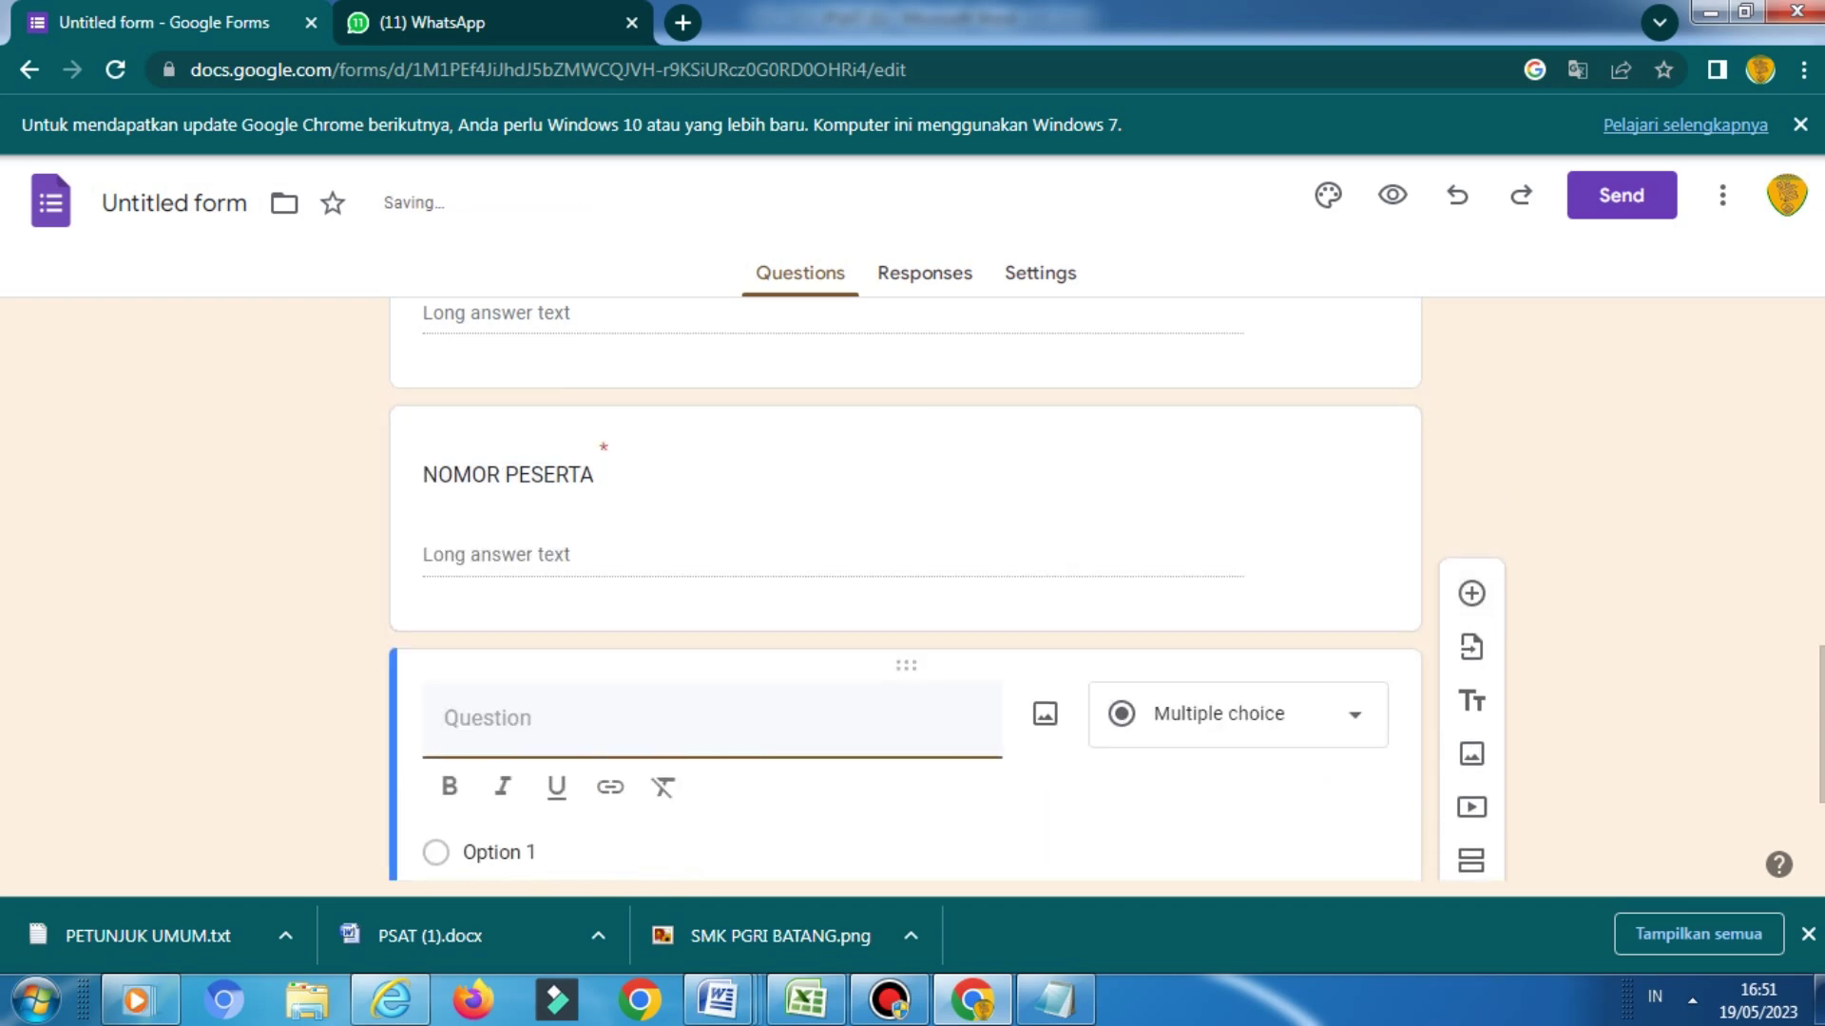
pyautogui.click(719, 1000)
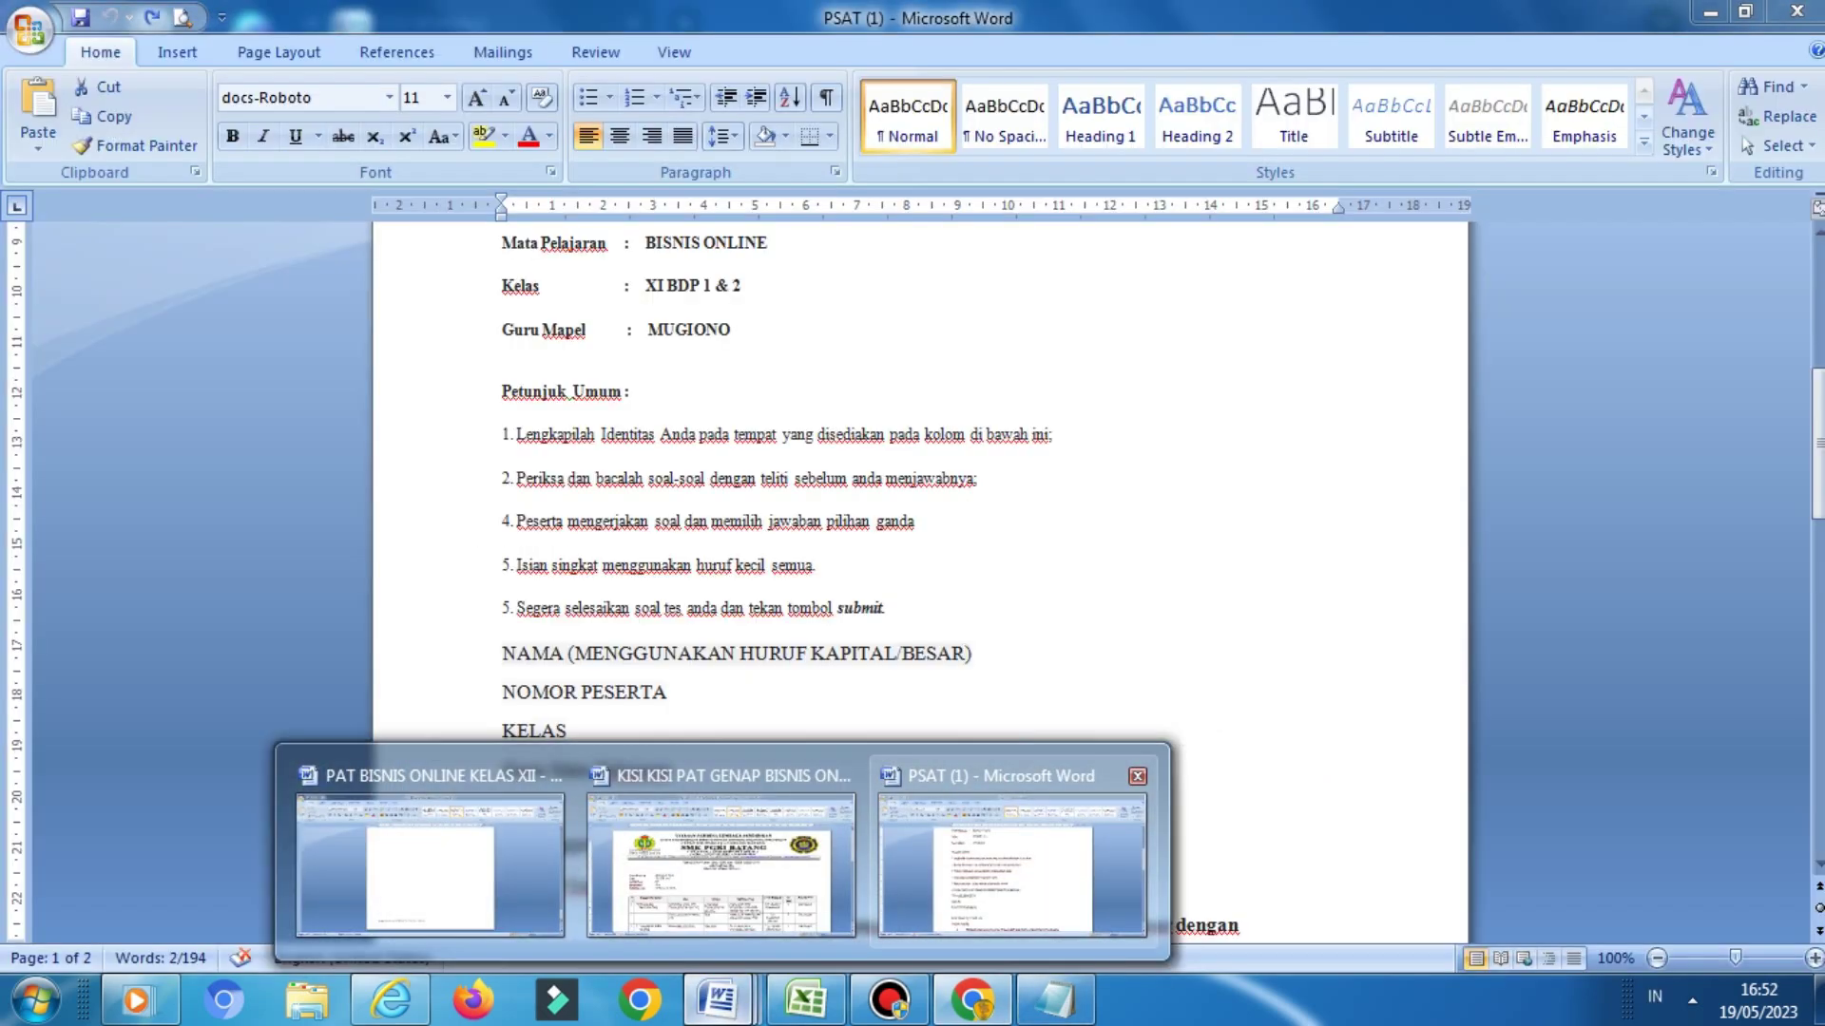
pyautogui.click(1012, 860)
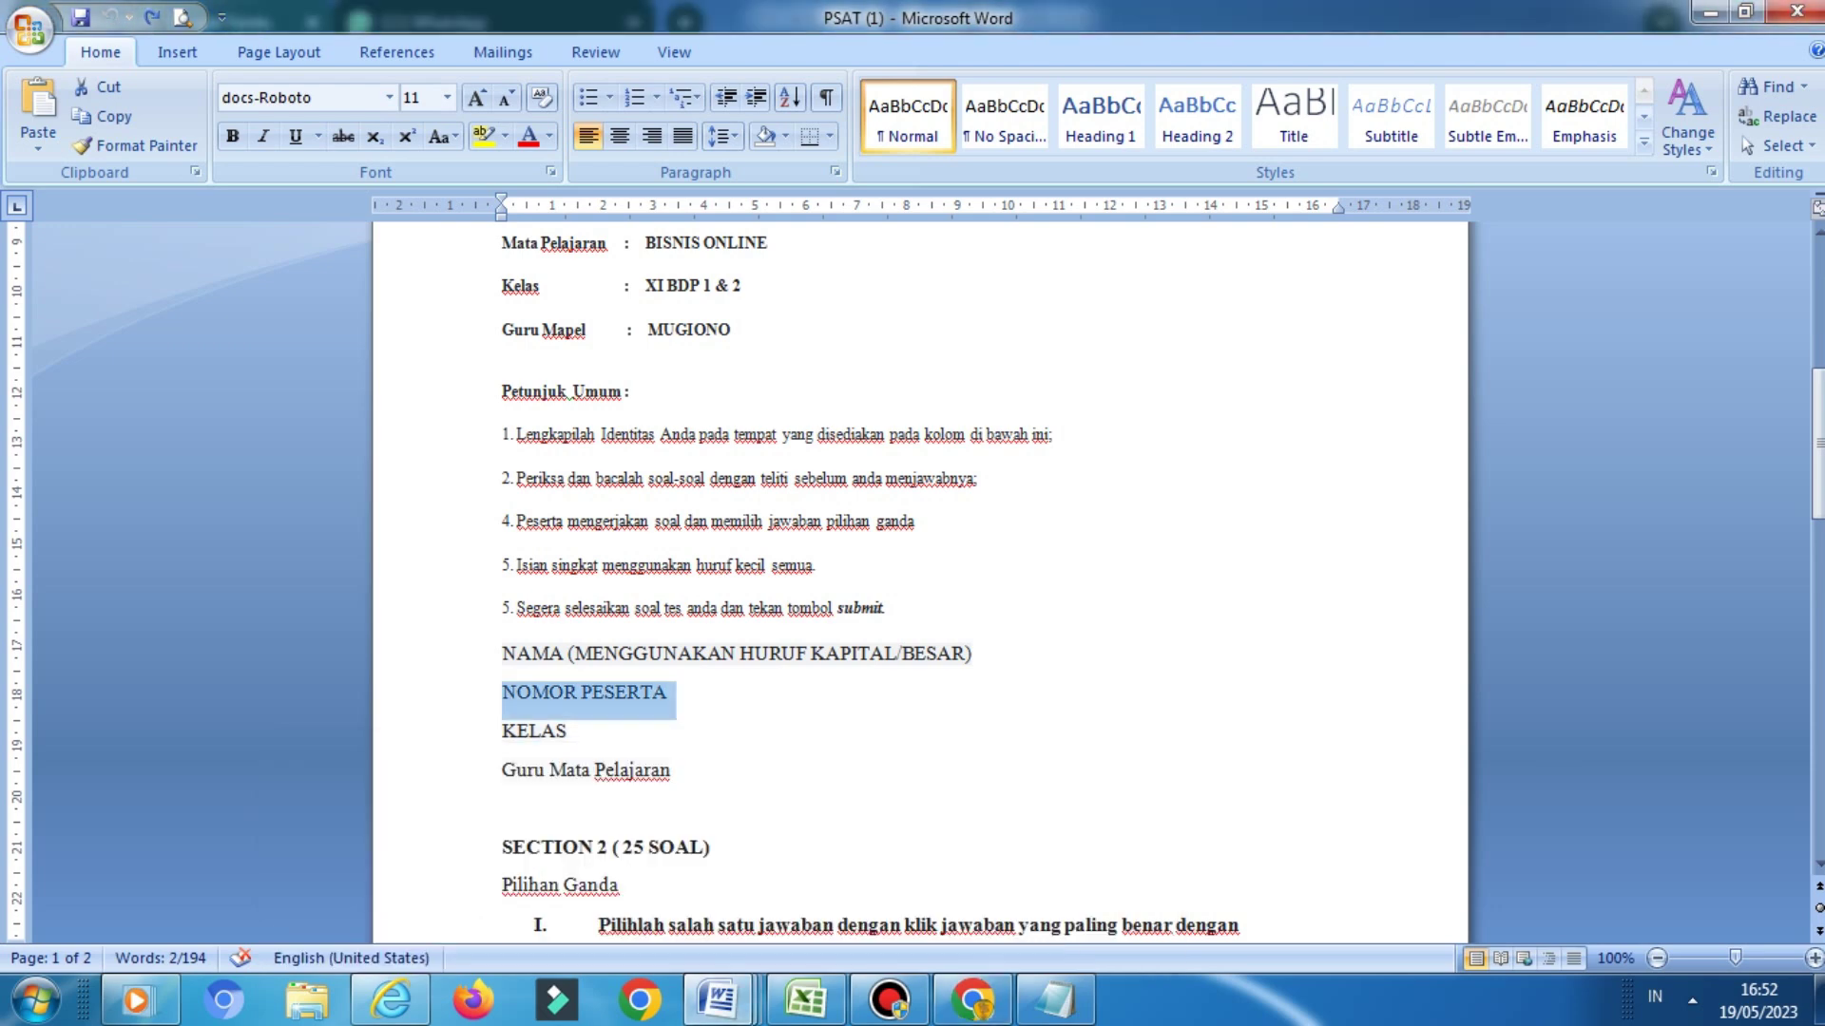
pyautogui.doubleClick(534, 731)
pyautogui.hotkey('ctrl', 'c')
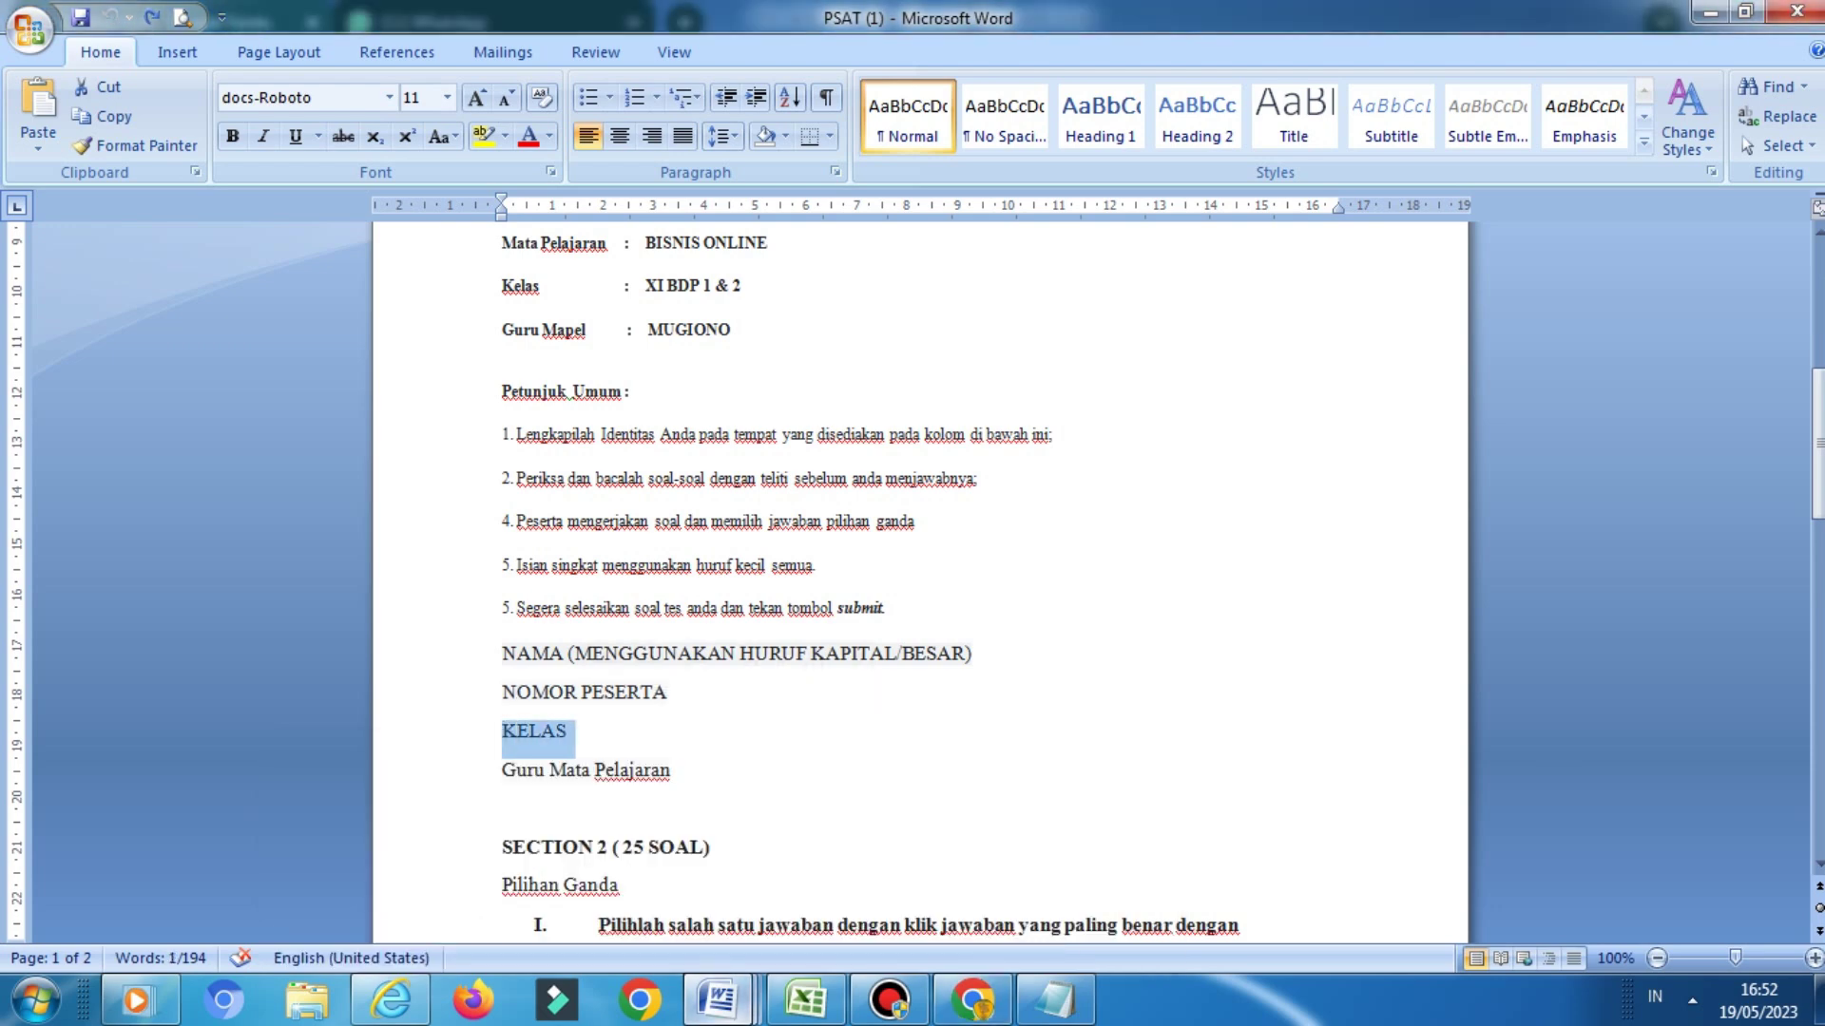
# Make KELAS a multiple-choice question offering XI BDP 1 and XI BDP 2, then add another question
pyautogui.click(437, 860)
pyautogui.click(610, 722)
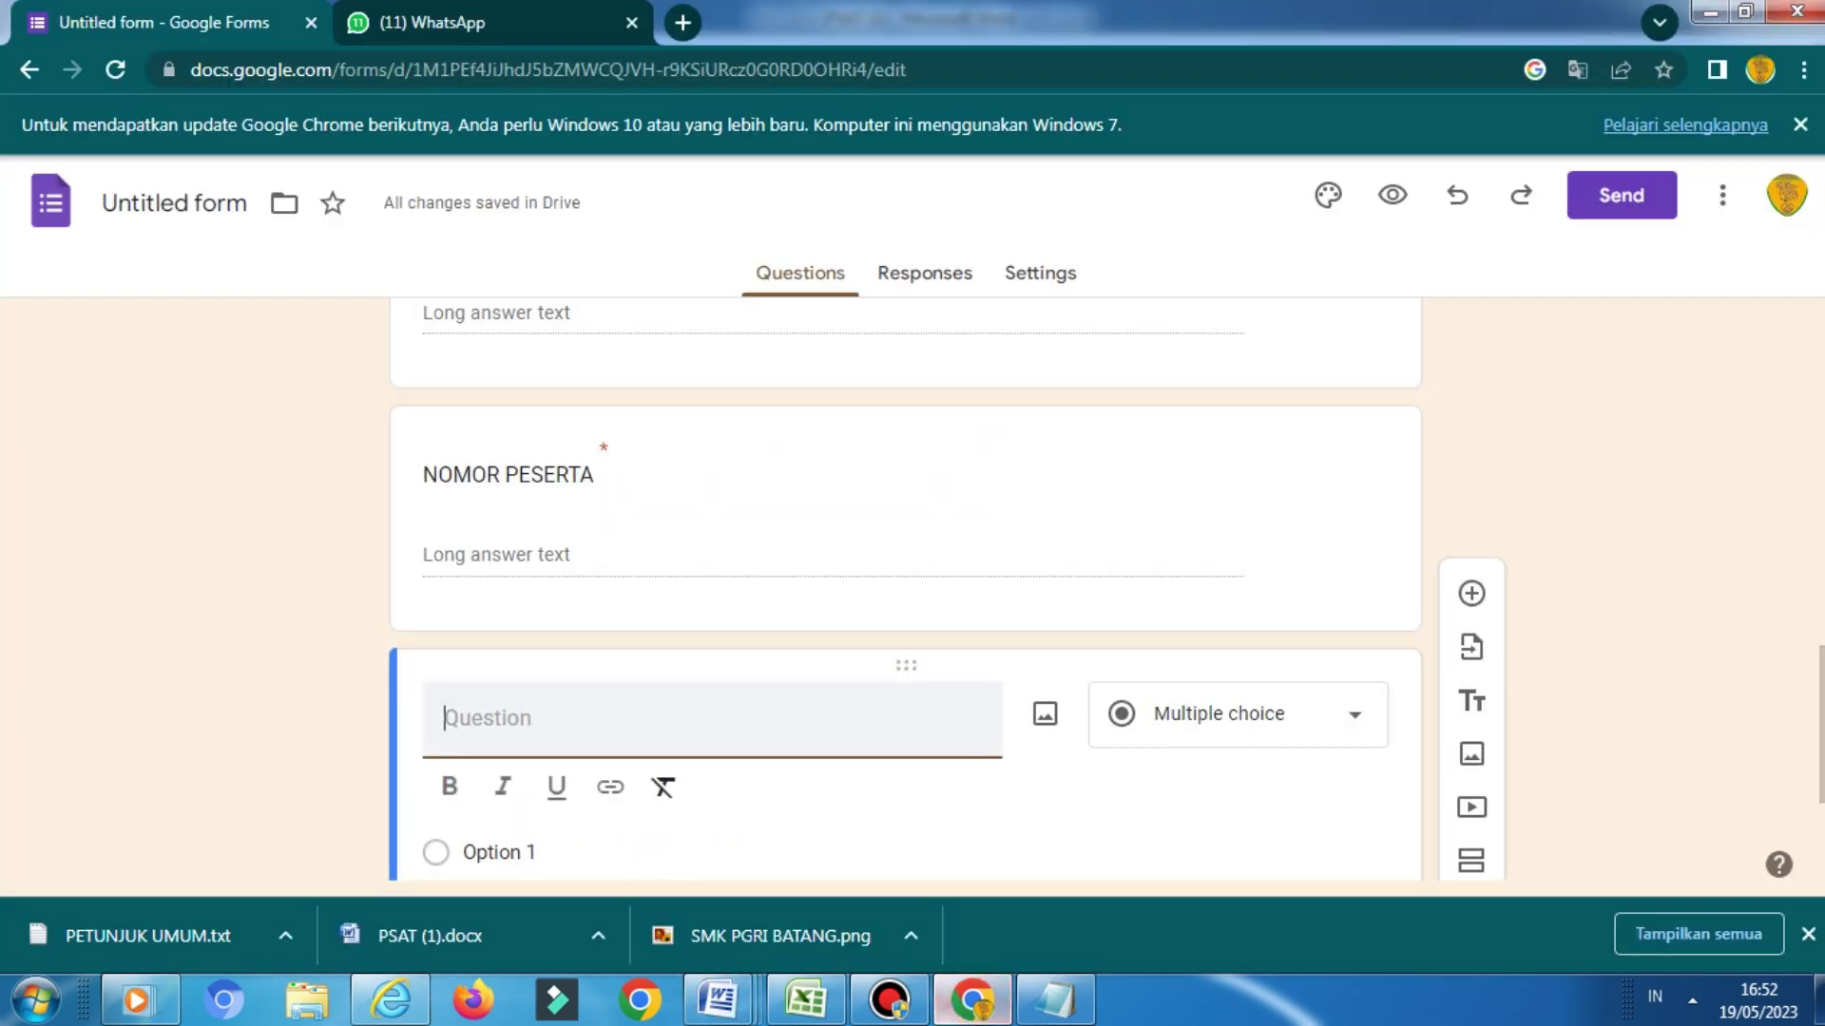
pyautogui.hotkey('ctrl', 'v')
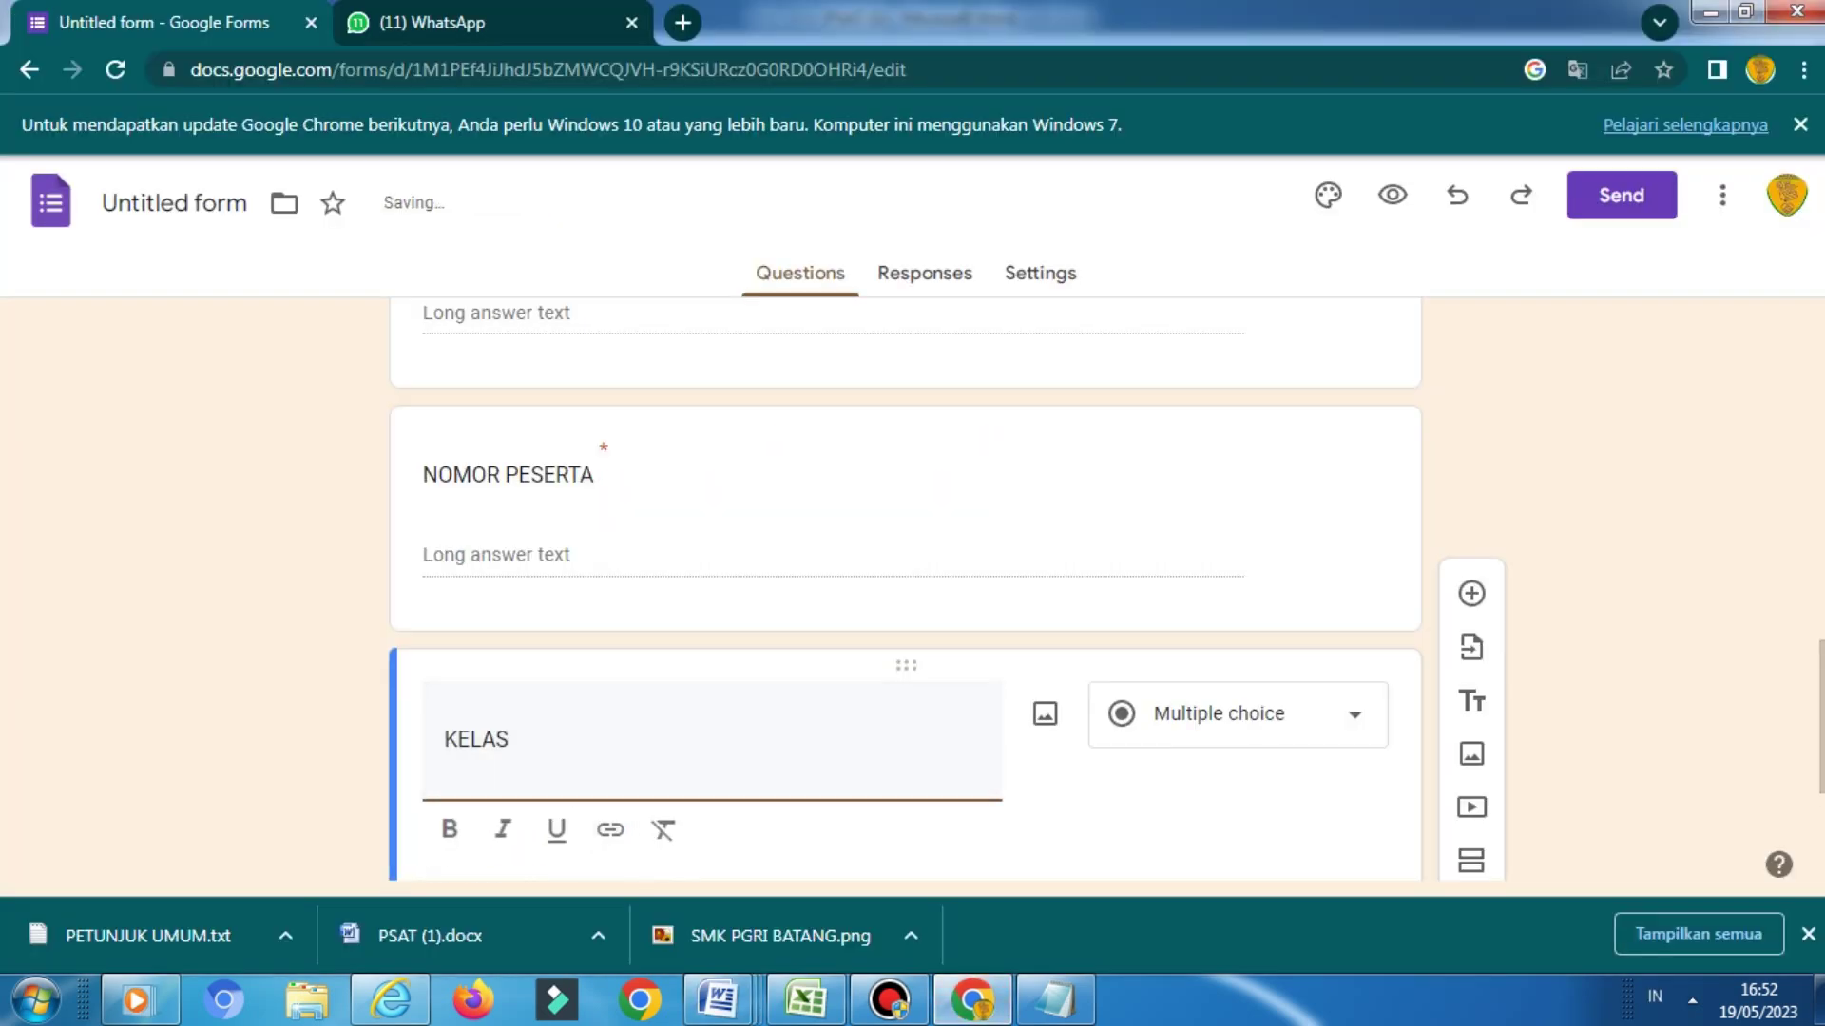
pyautogui.scroll(-3, 903, 590)
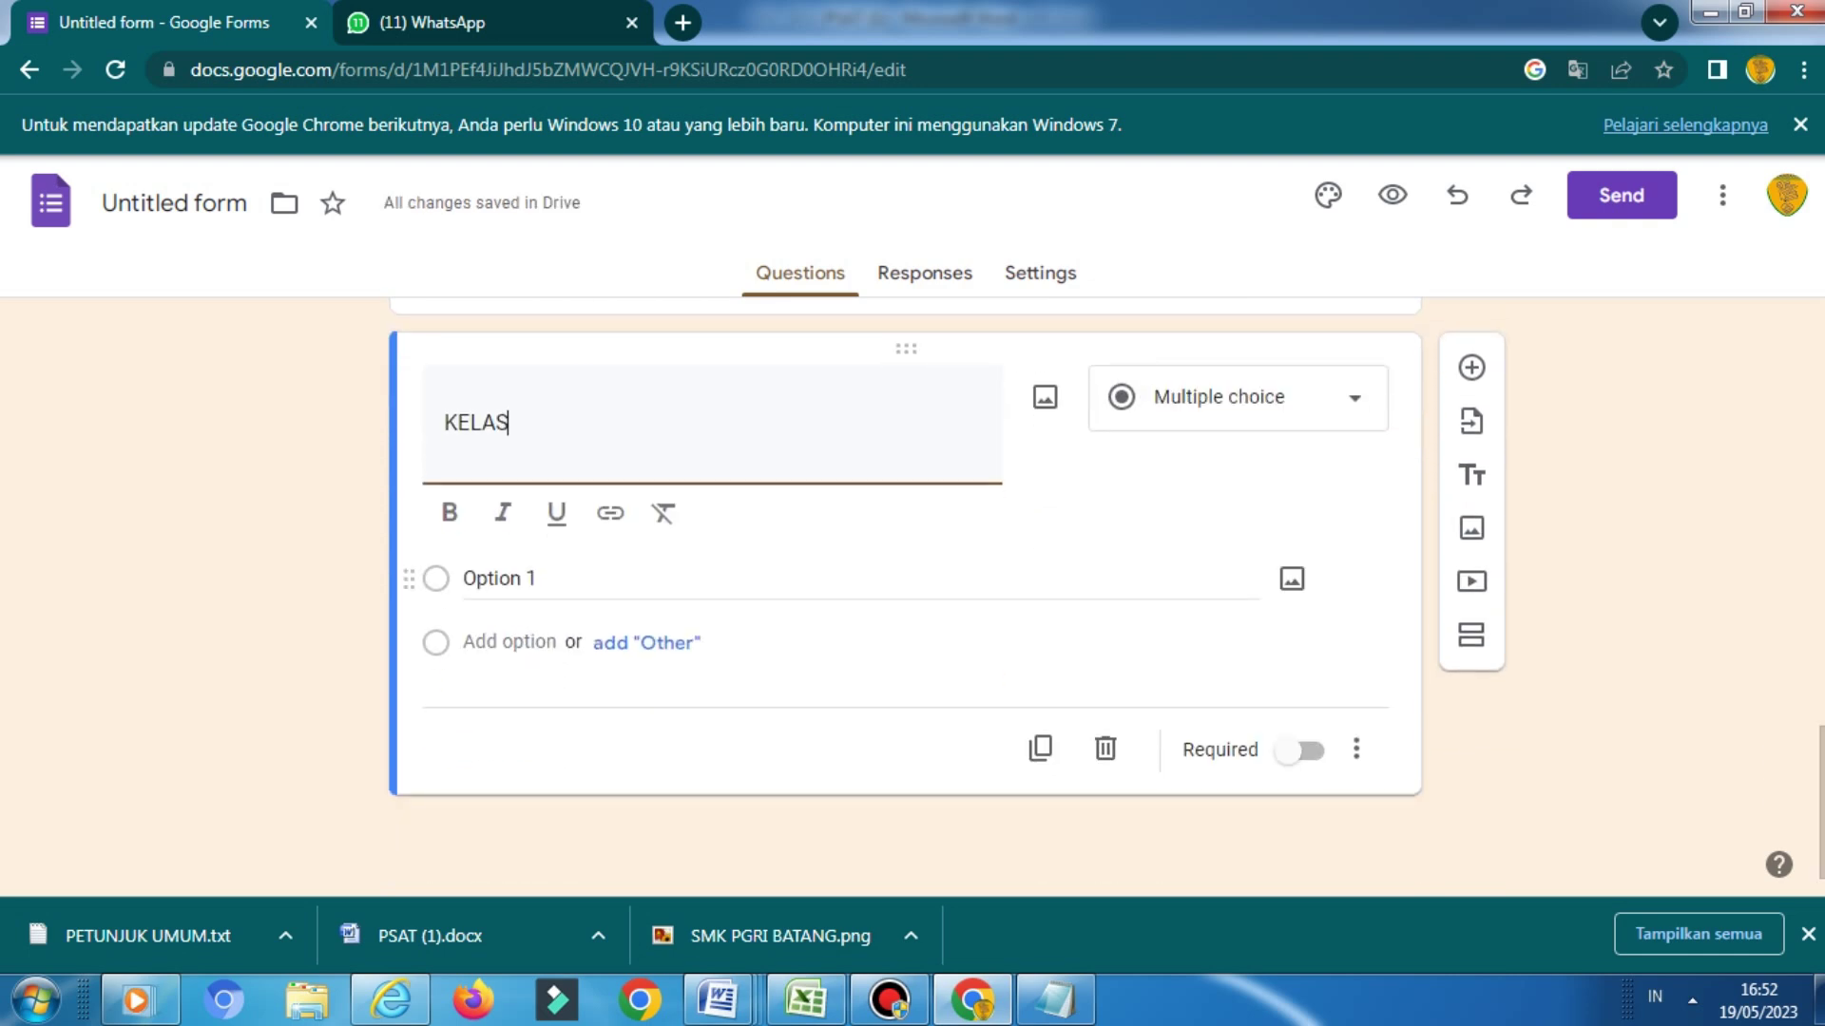
pyautogui.click(499, 578)
pyautogui.write('X')
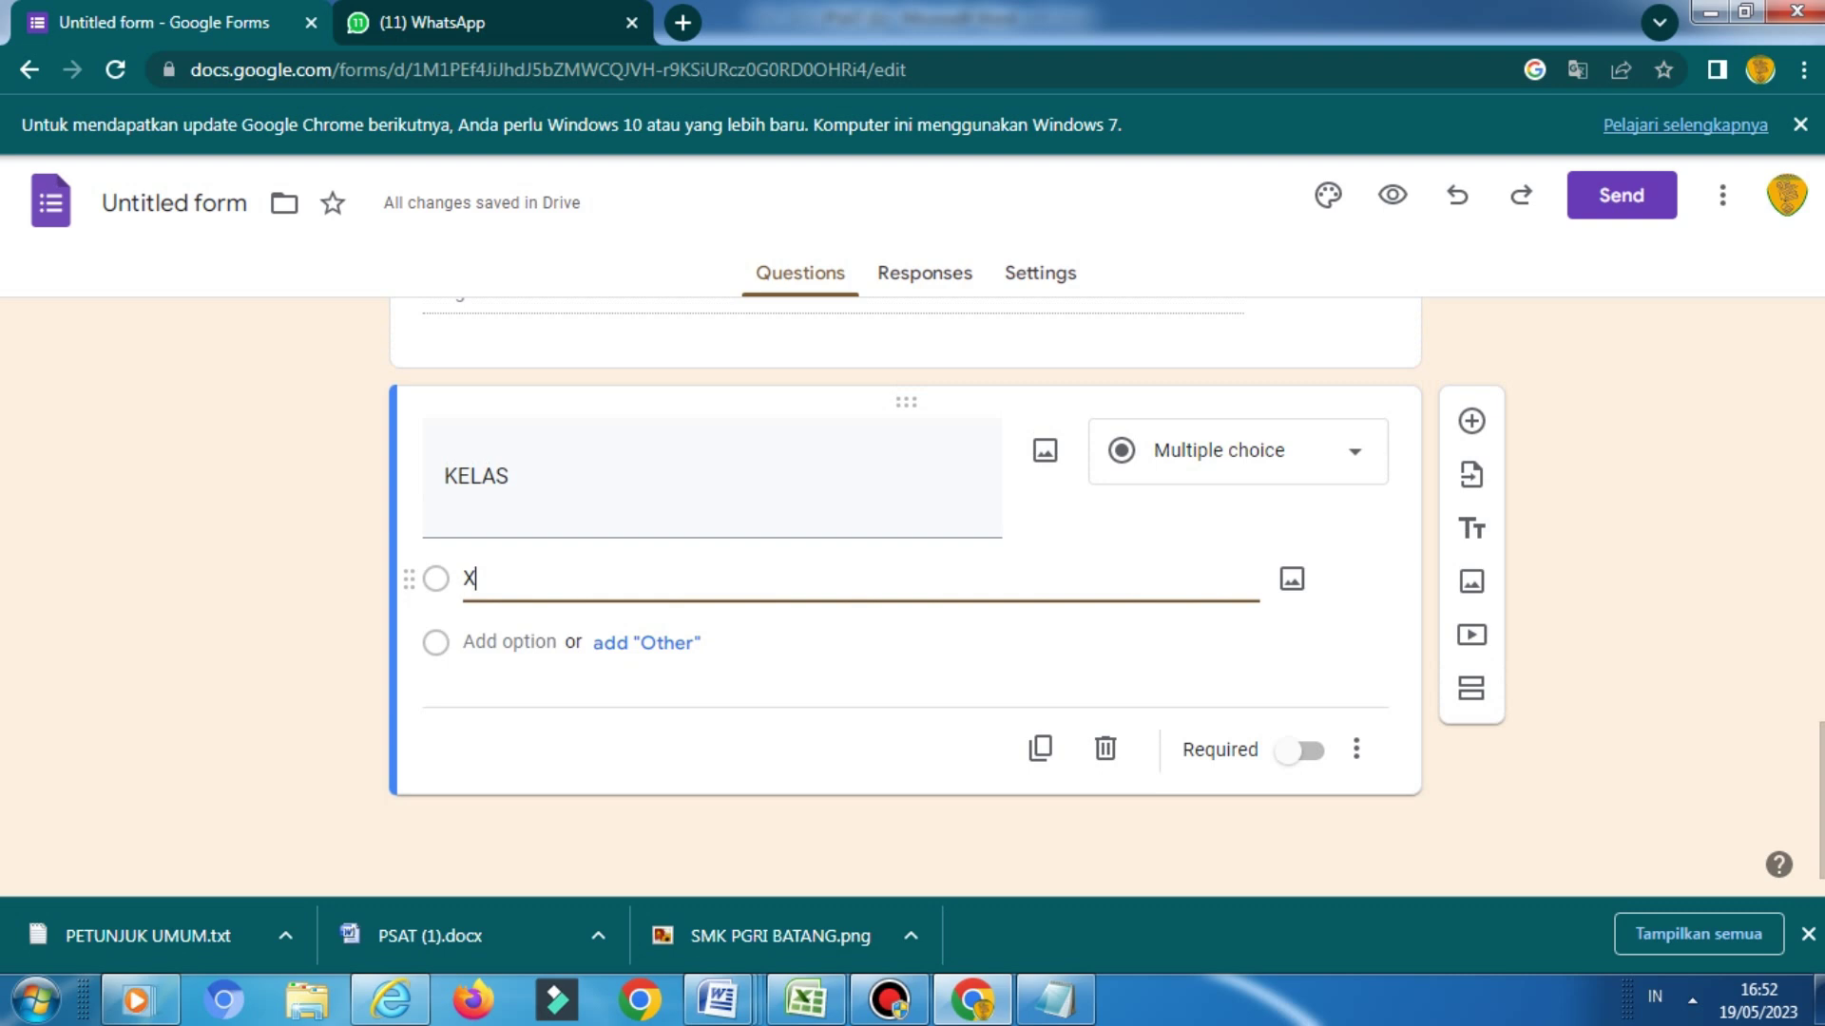
pyautogui.write('I BDP 1')
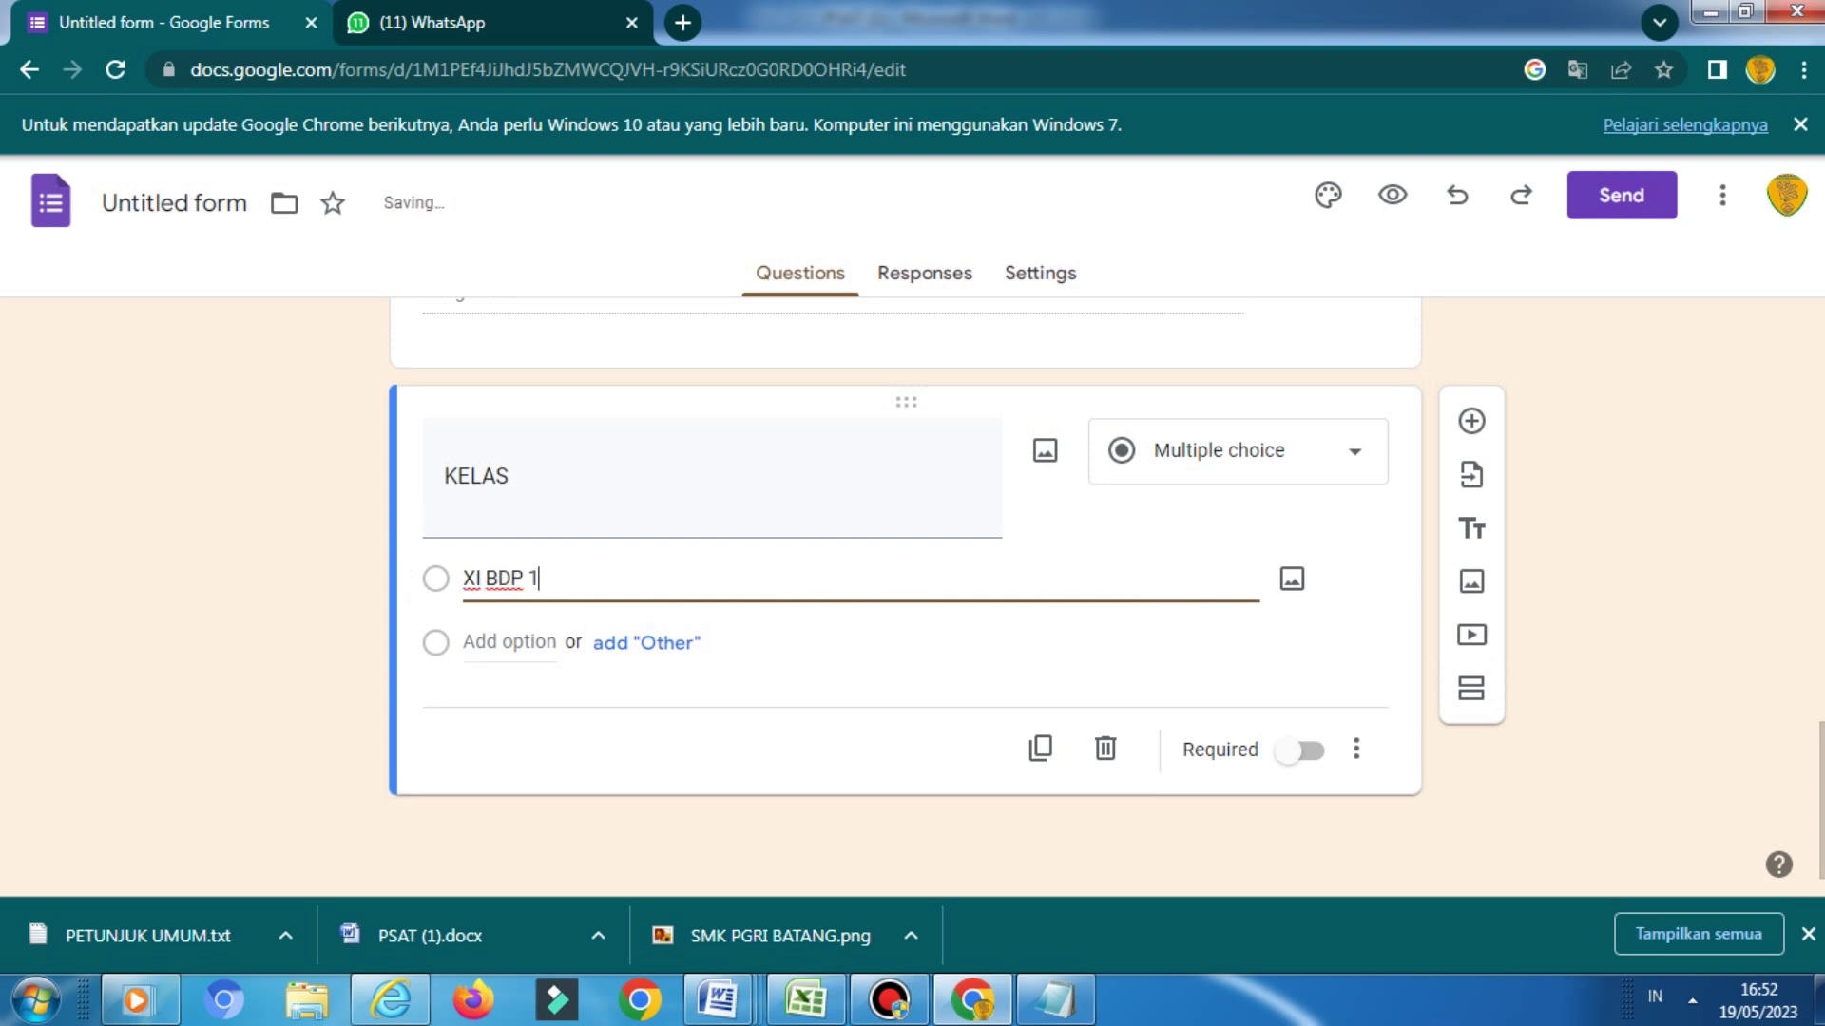
pyautogui.press('Return')
pyautogui.write('X')
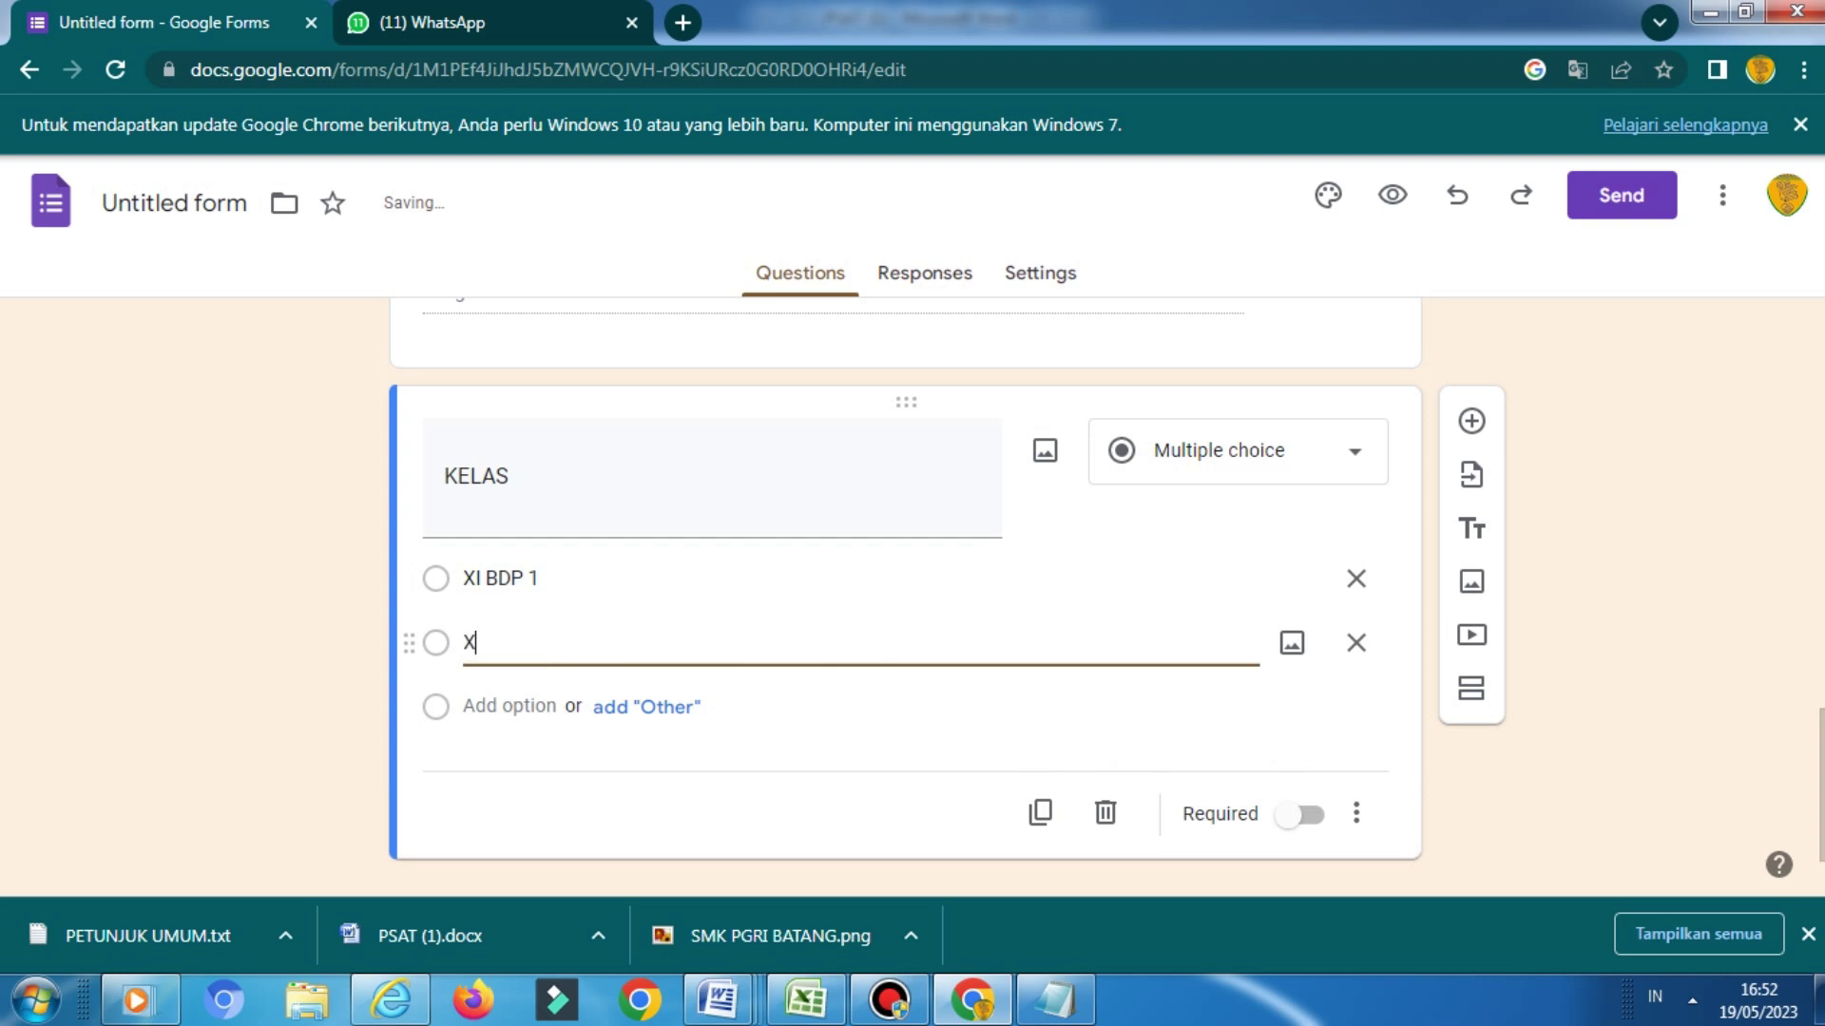
pyautogui.write('I BDP 2')
pyautogui.click(1471, 421)
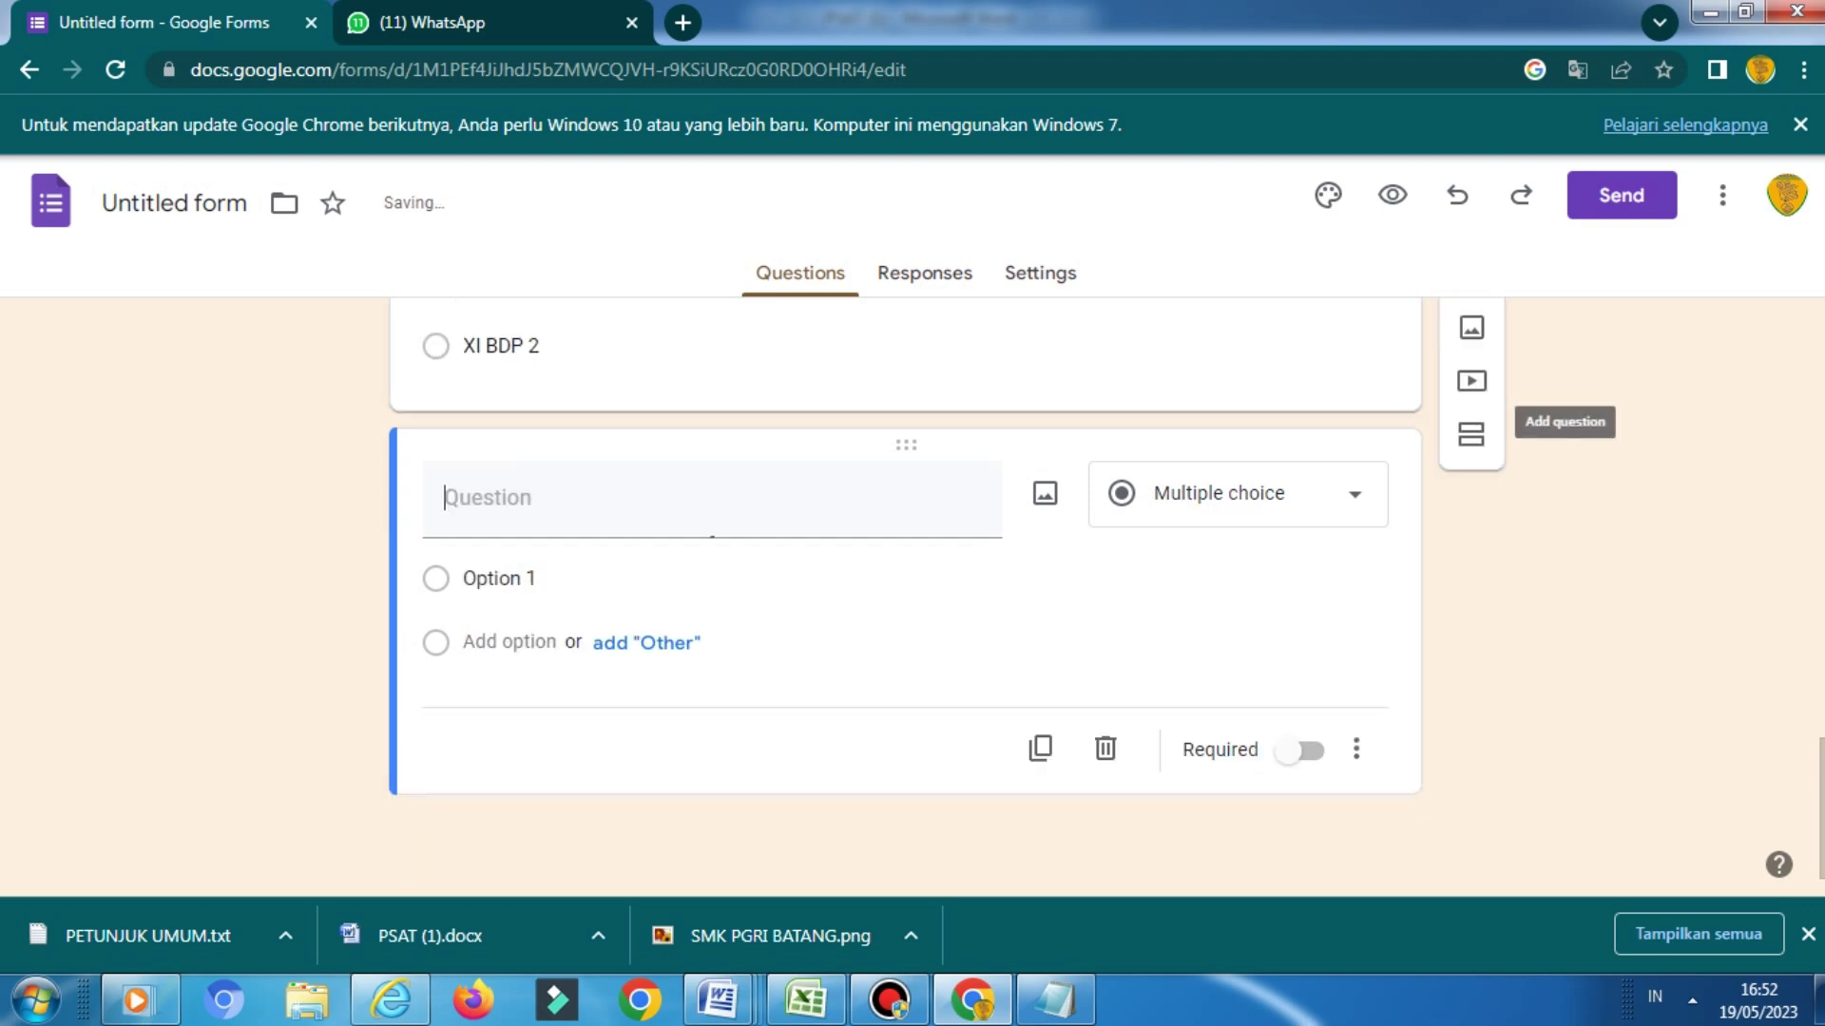
# Paste the Guru Mata Pelajaran line from Word as a multiple-choice question title
pyautogui.moveTo(1055, 1000)
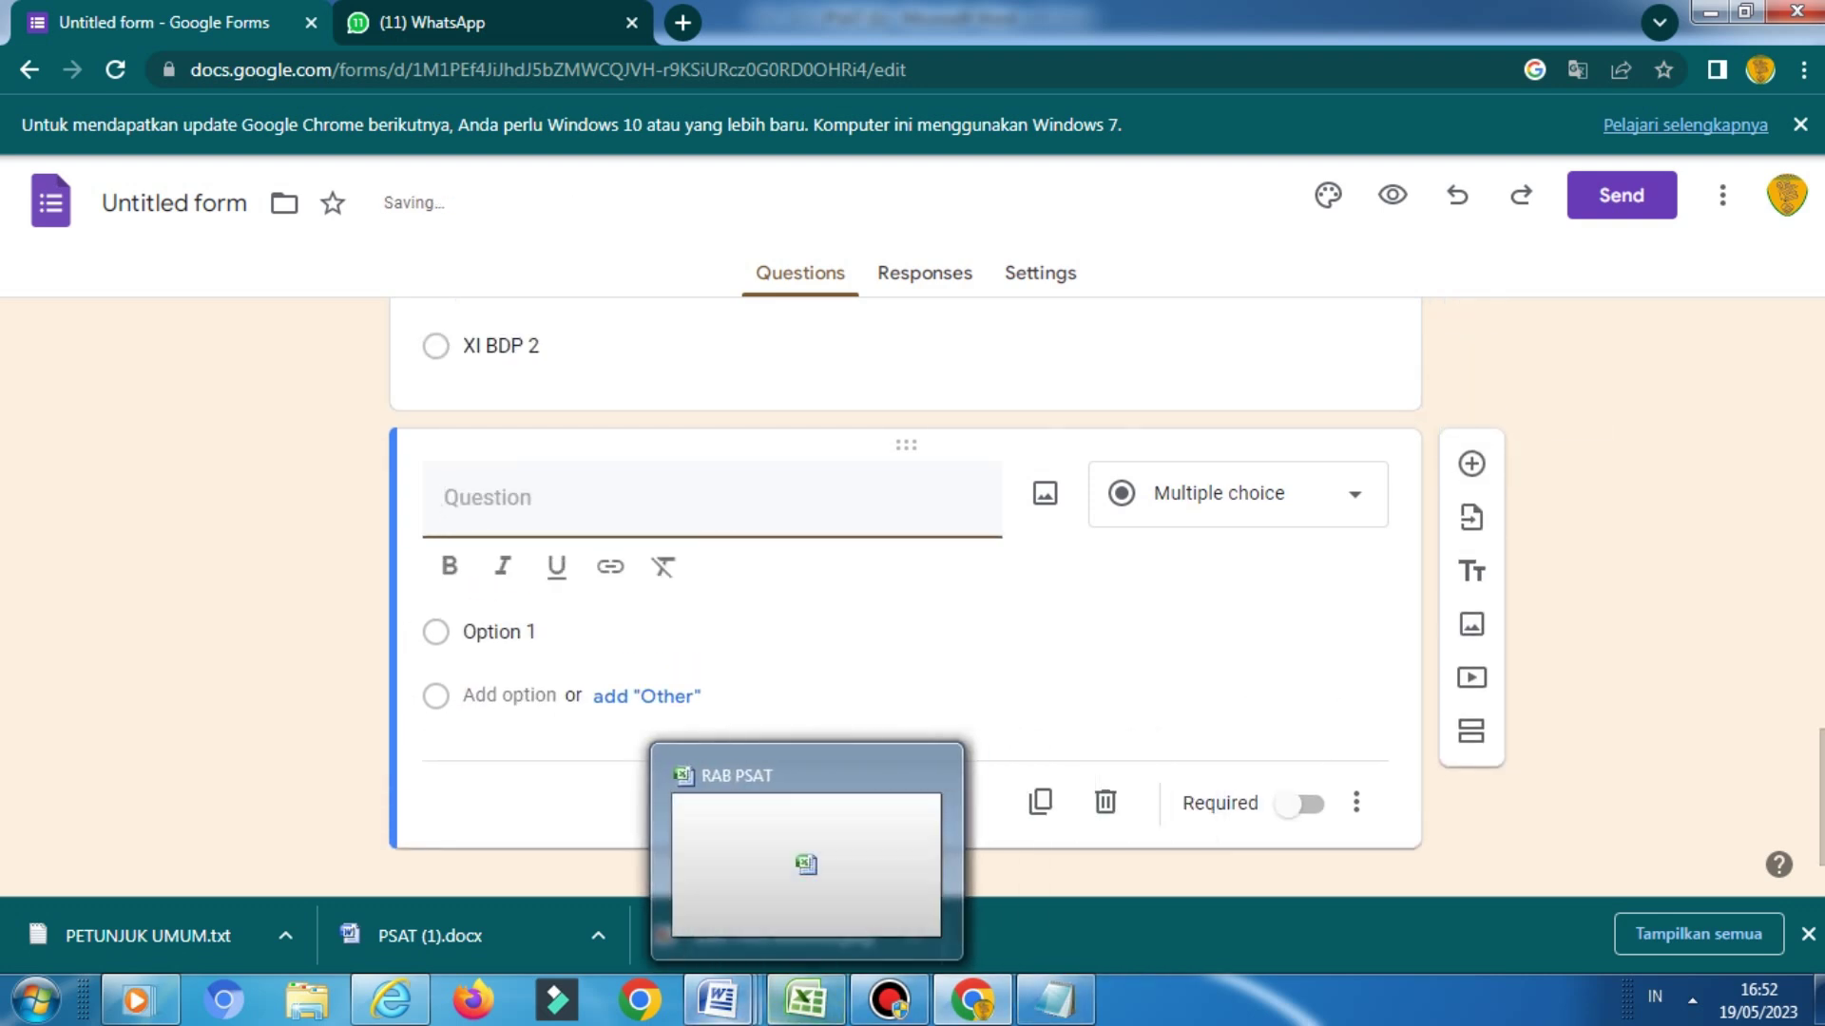
pyautogui.moveTo(719, 999)
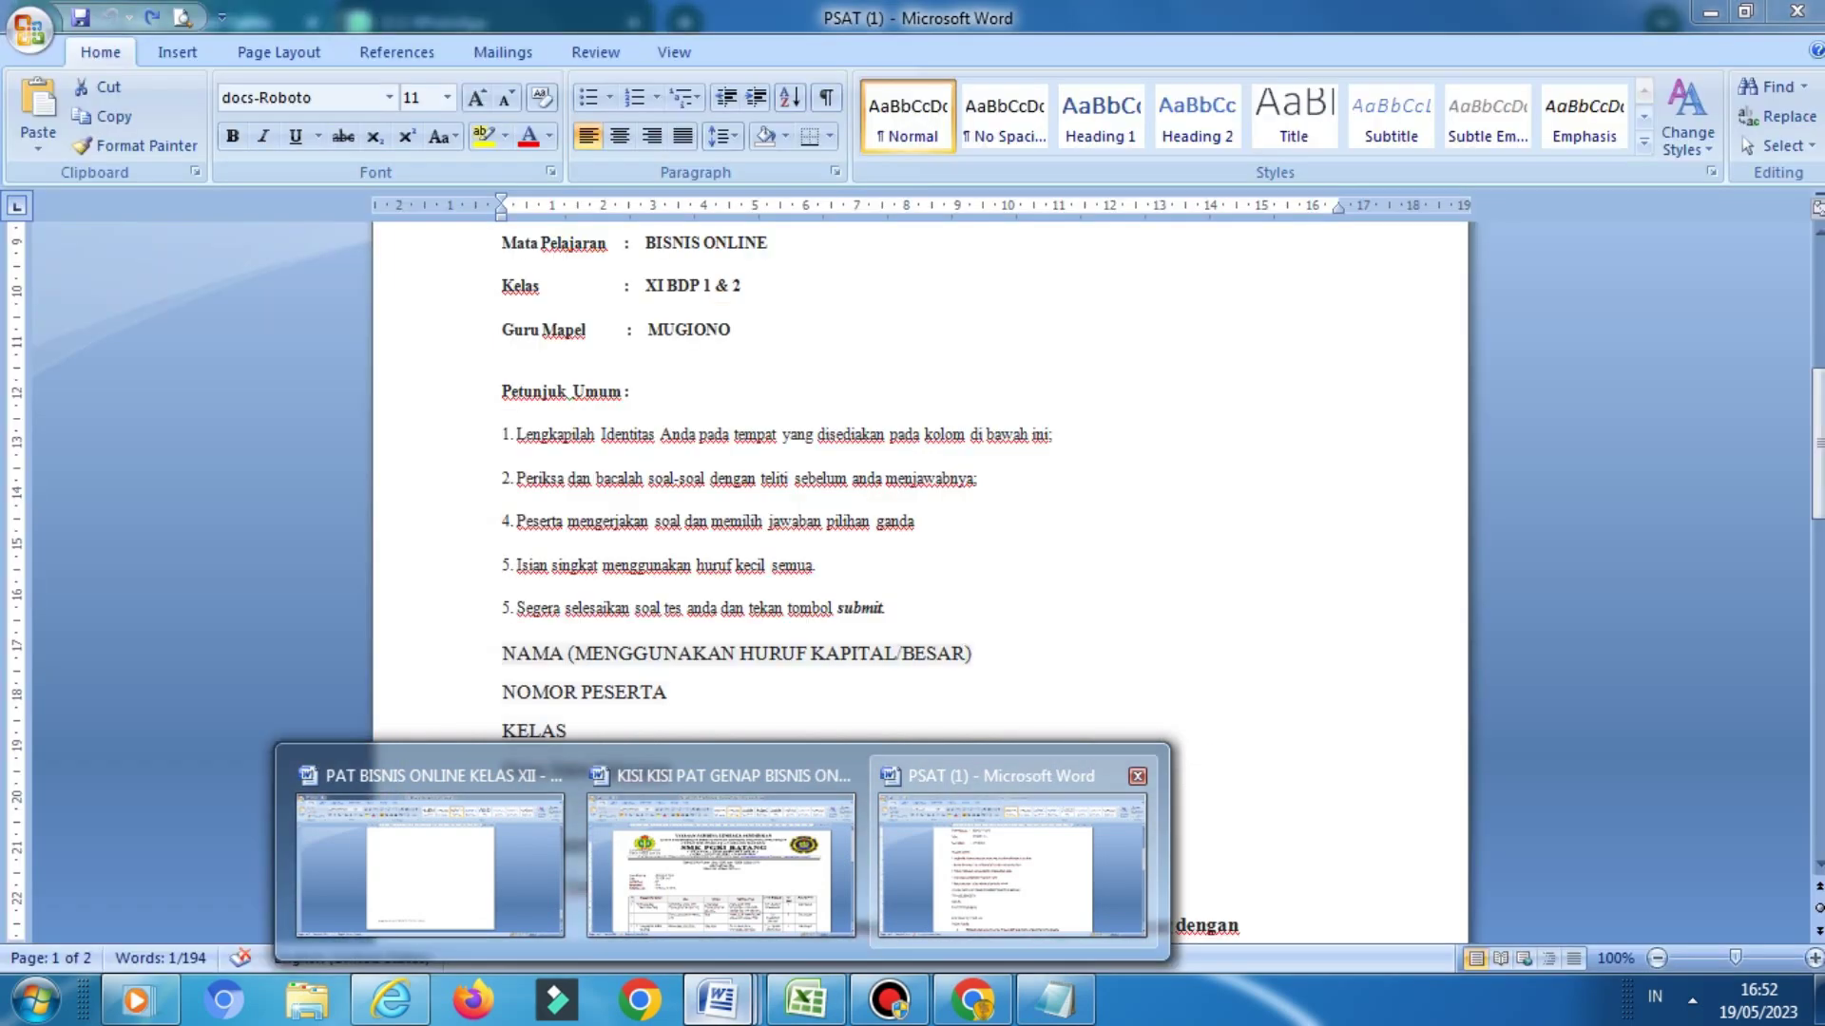
pyautogui.click(1012, 860)
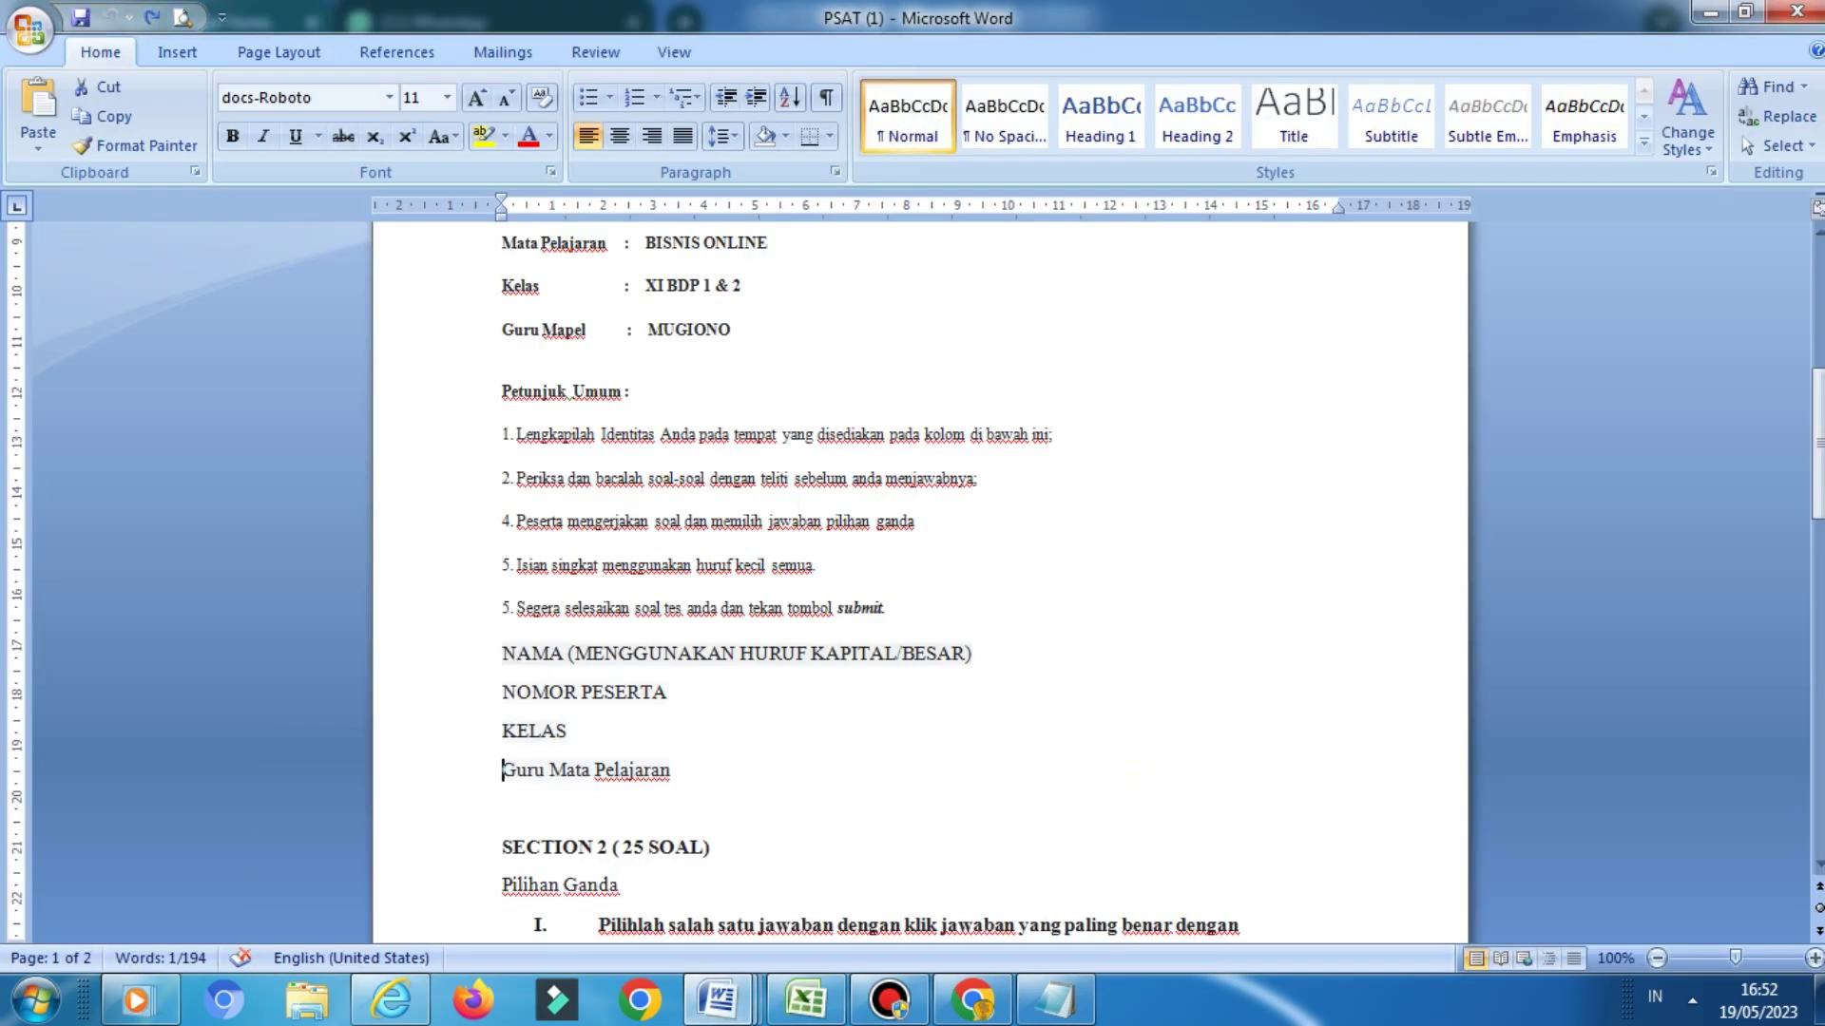
pyautogui.tripleClick(586, 770)
pyautogui.hotkey('ctrl', 'c')
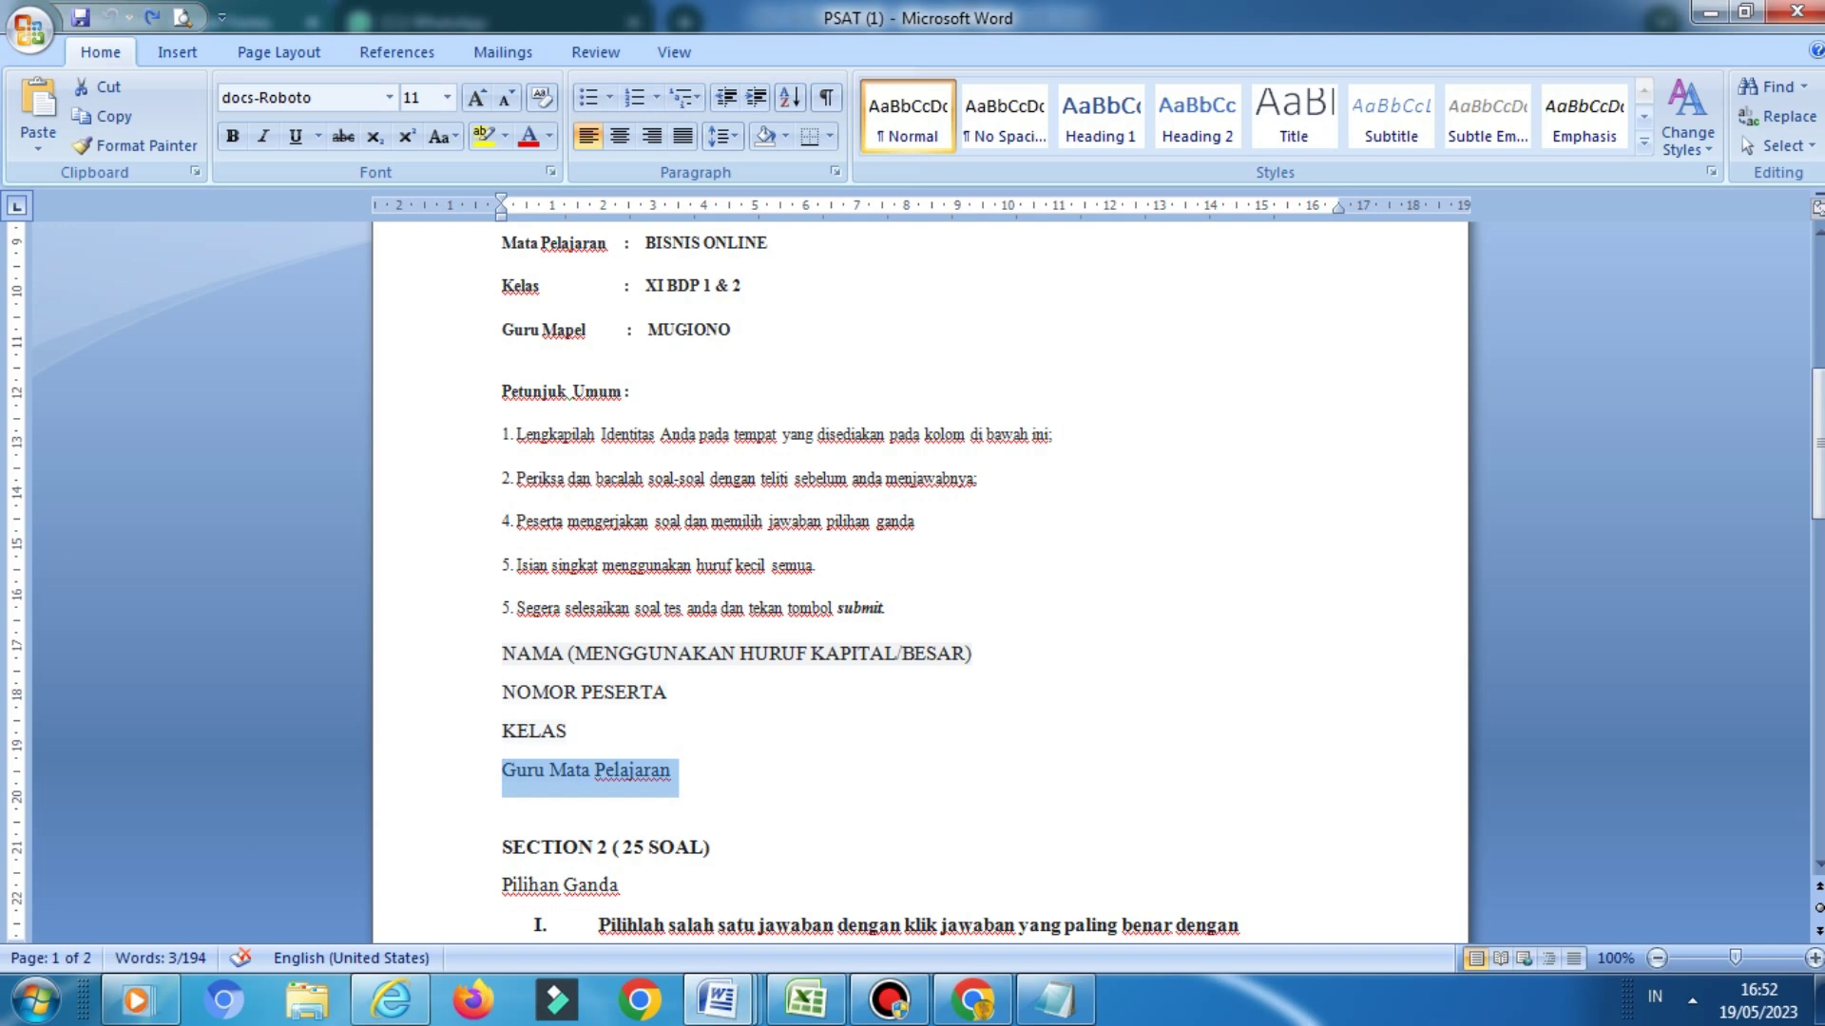
pyautogui.click(960, 850)
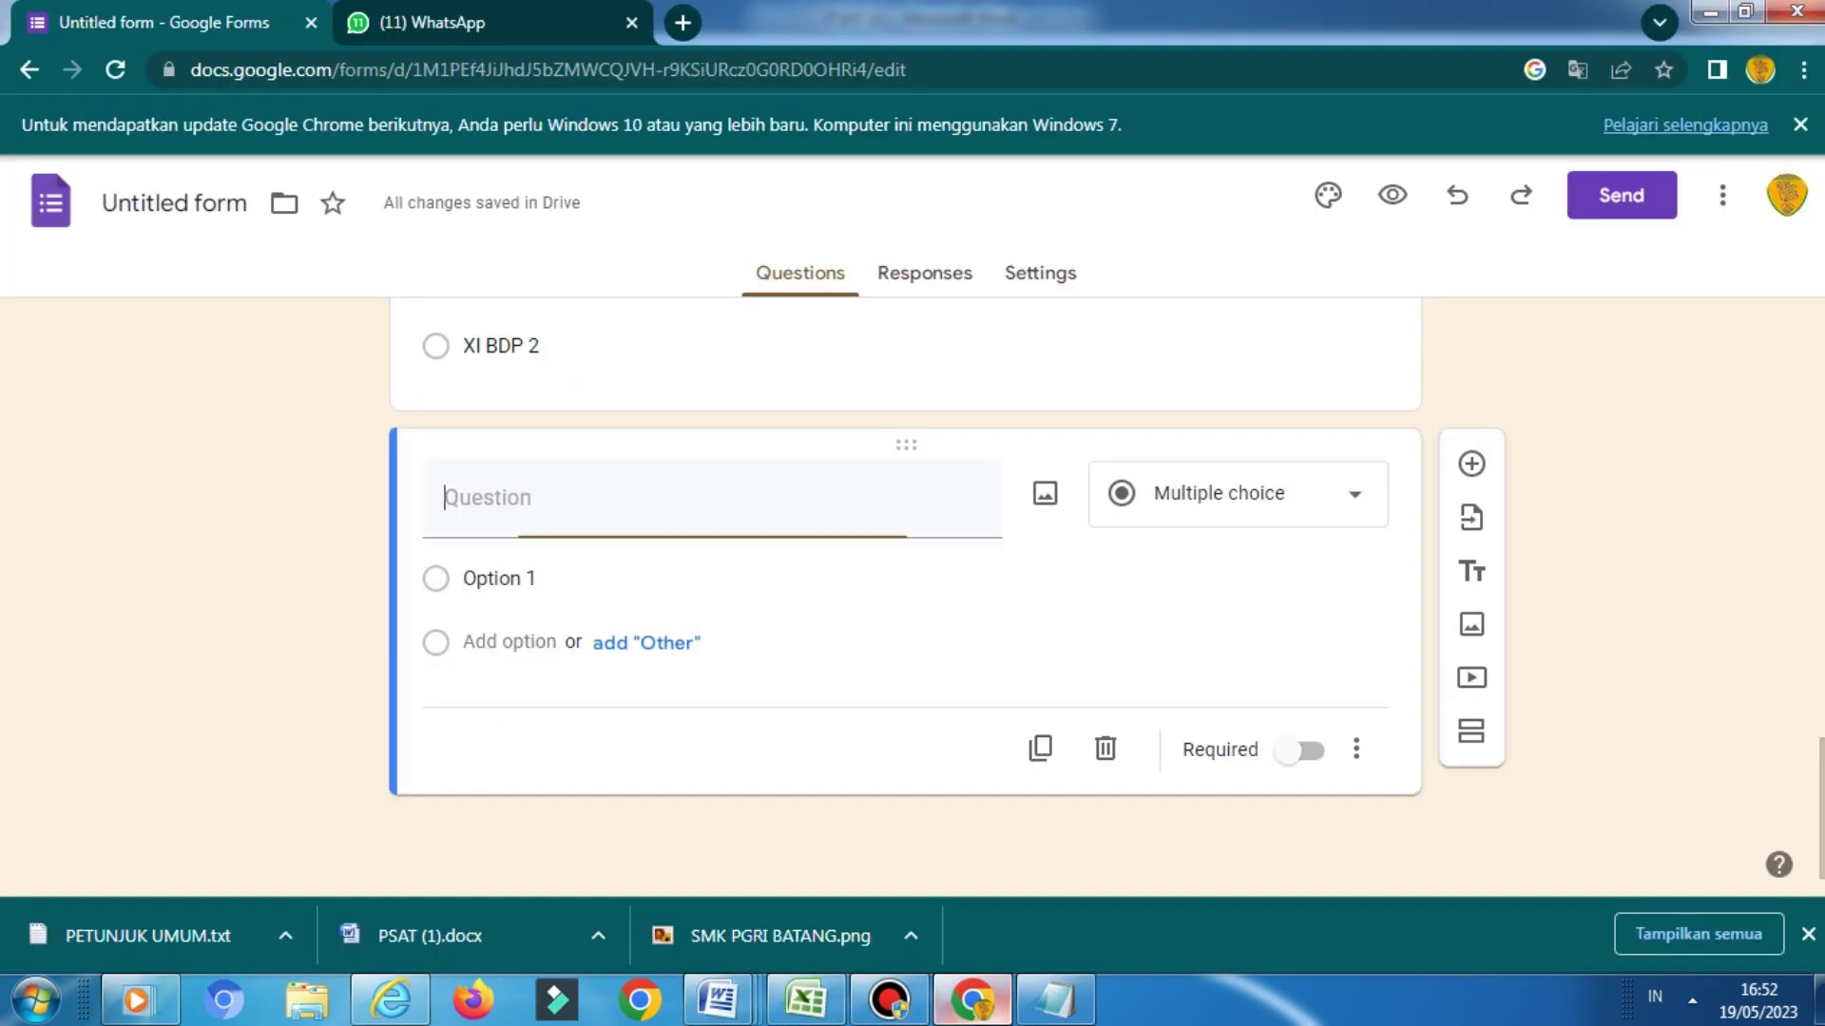
pyautogui.hotkey('ctrl', 'v')
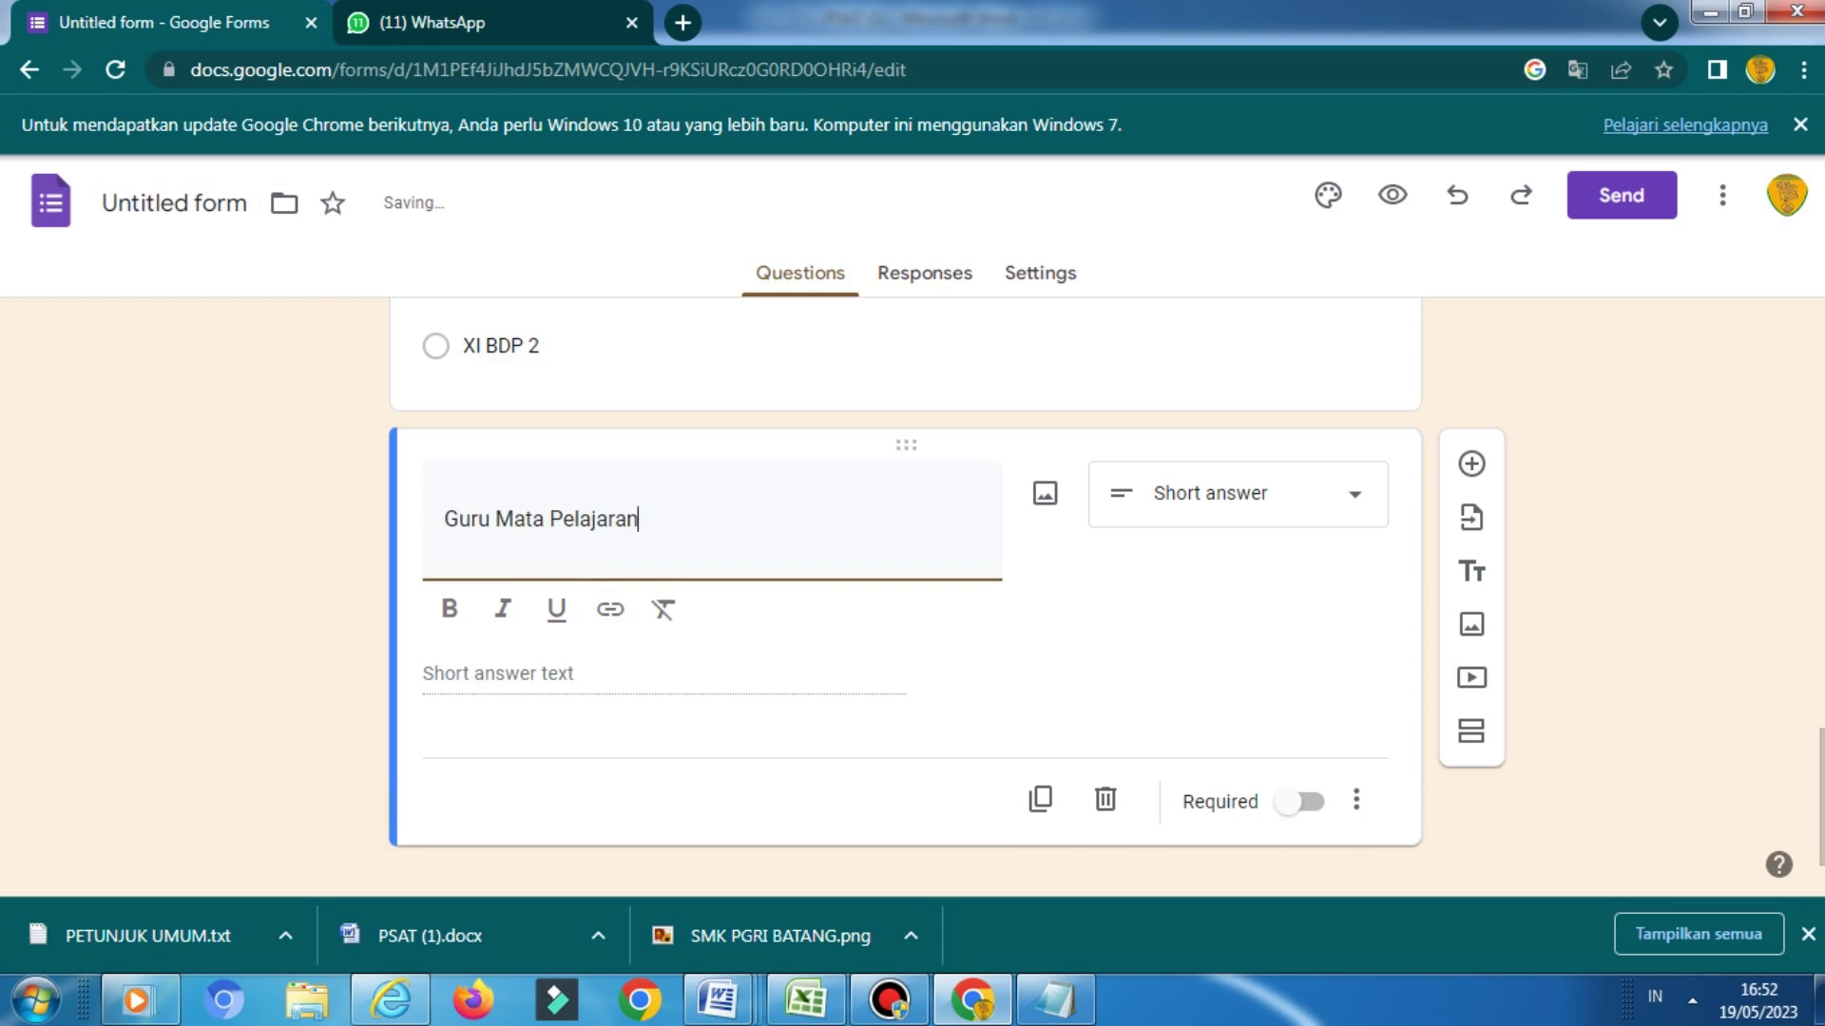
pyautogui.click(1236, 493)
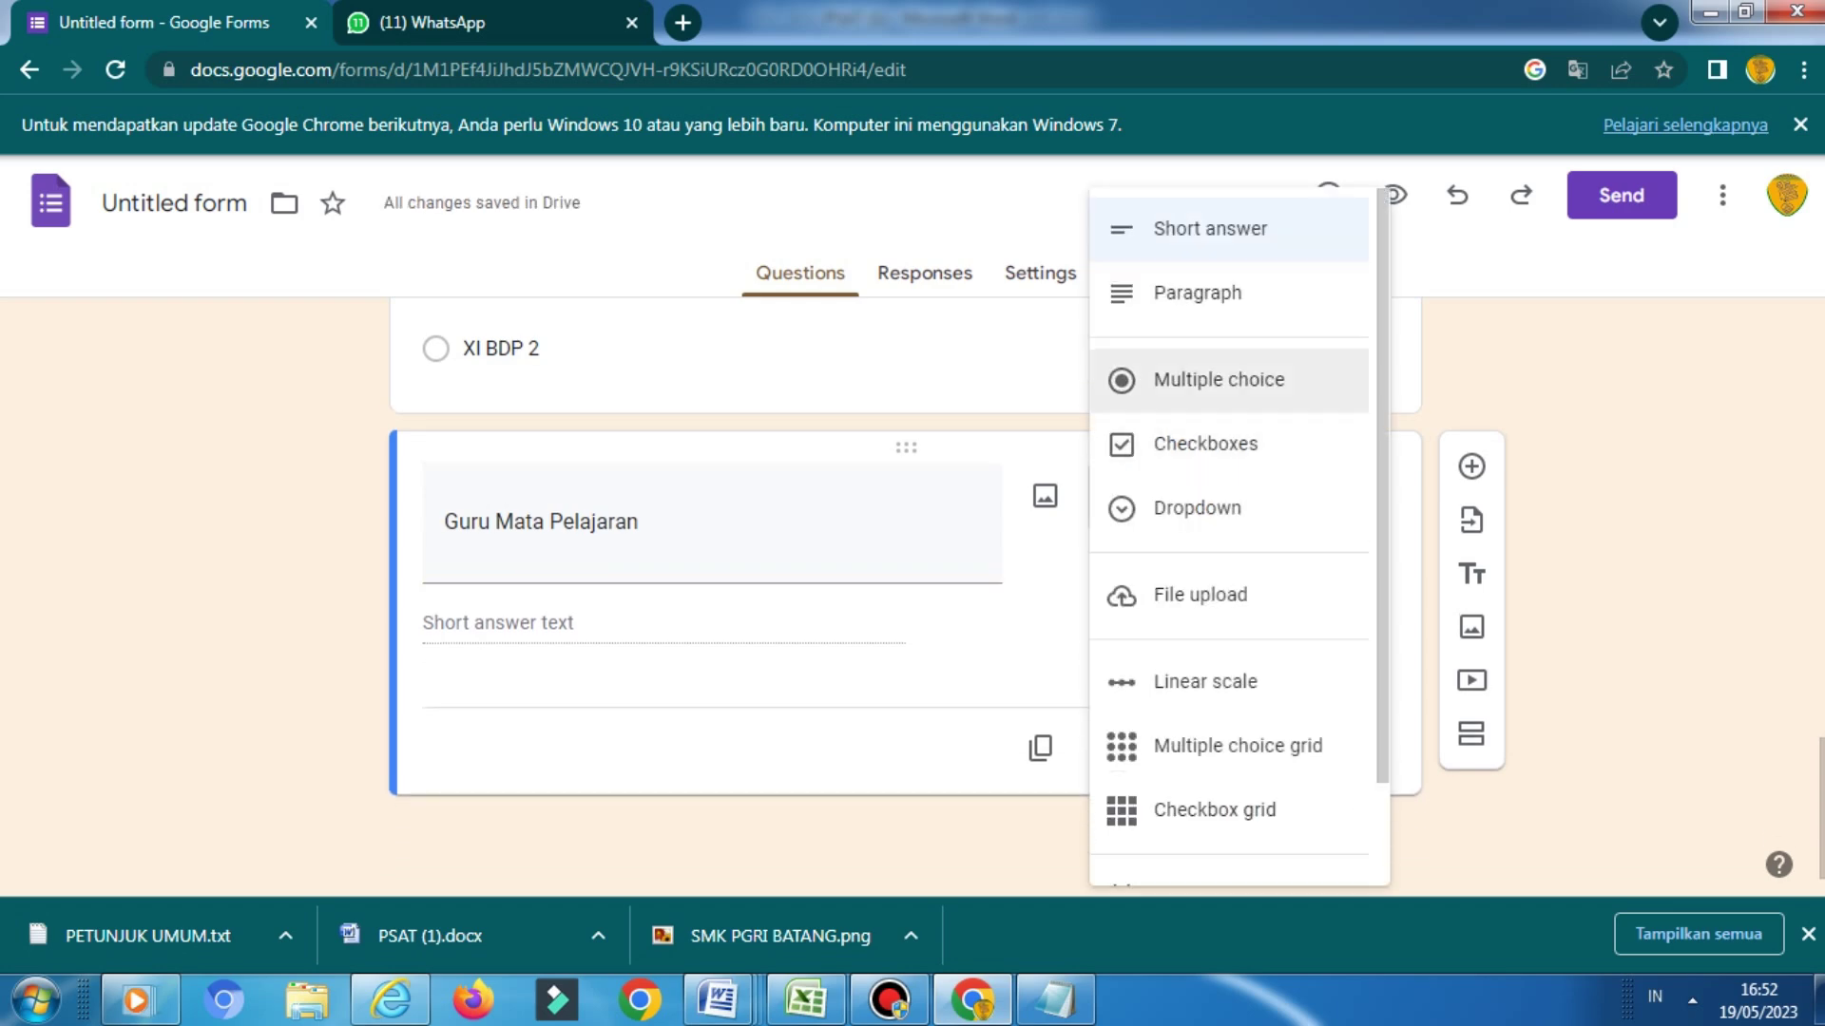
pyautogui.click(1219, 381)
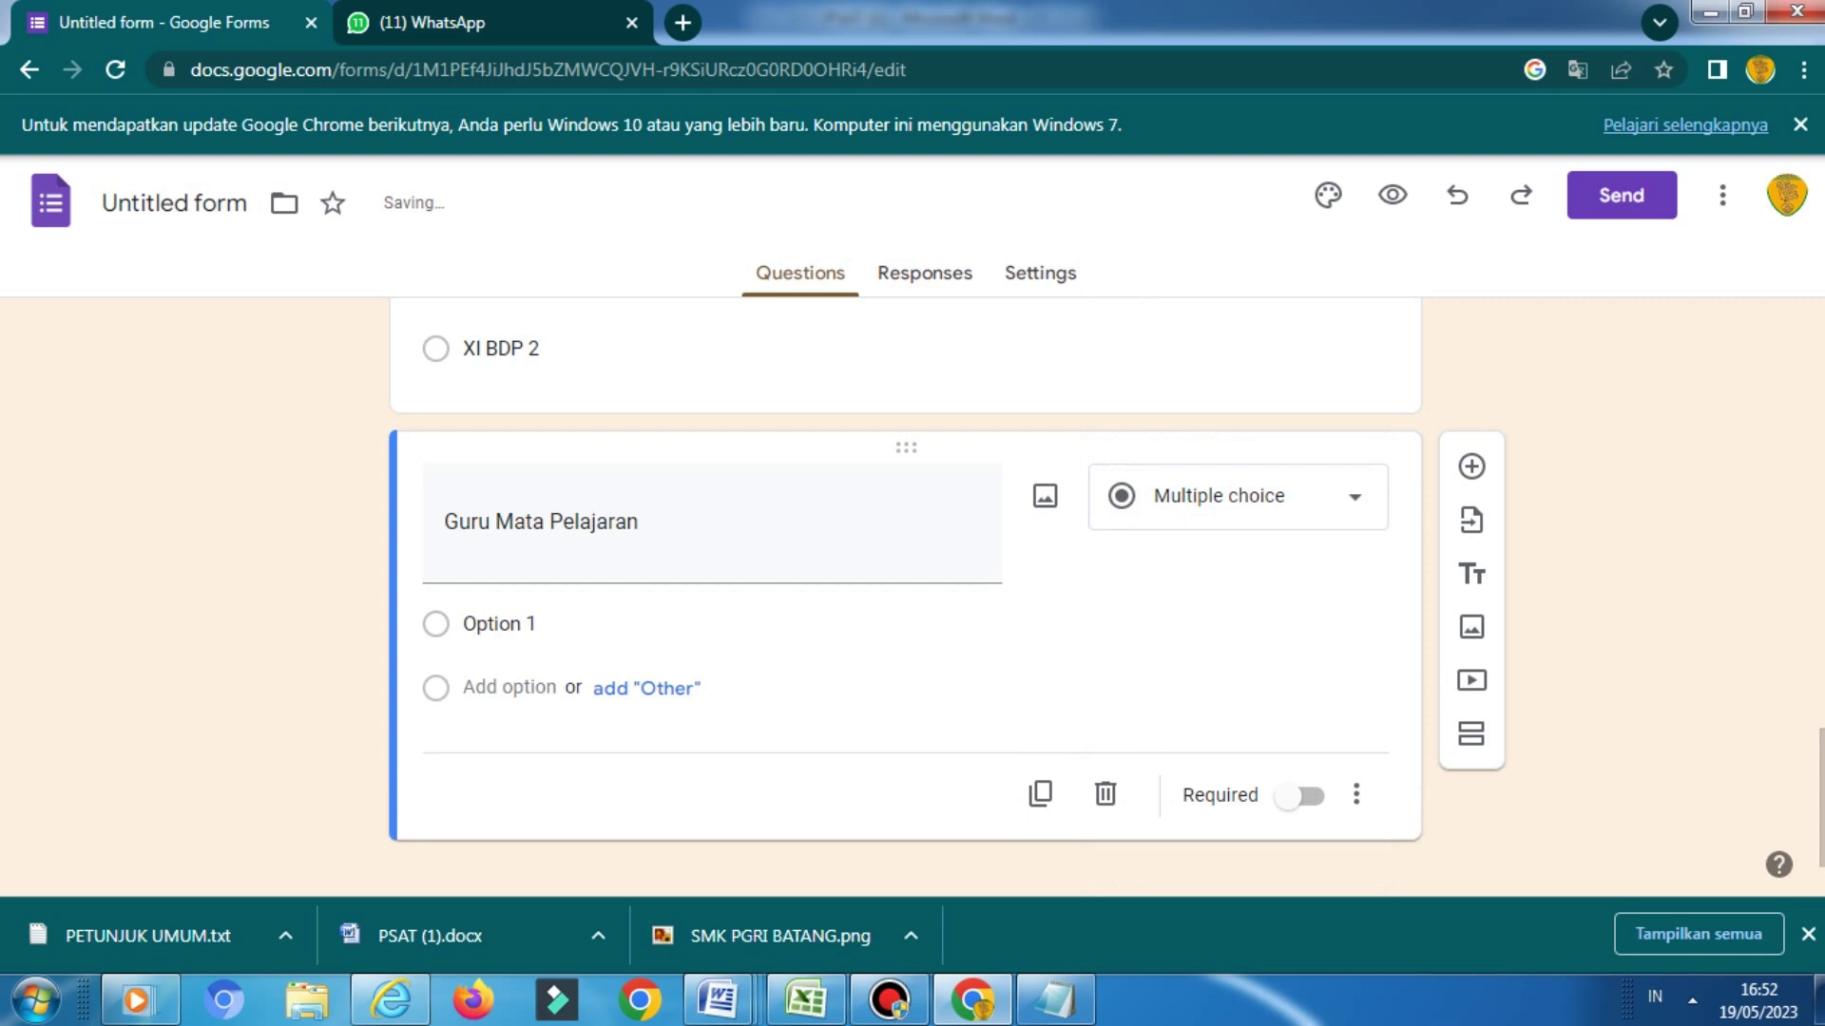
# Enter a teacher's name as an answer option and add a new section after the question
pyautogui.click(862, 625)
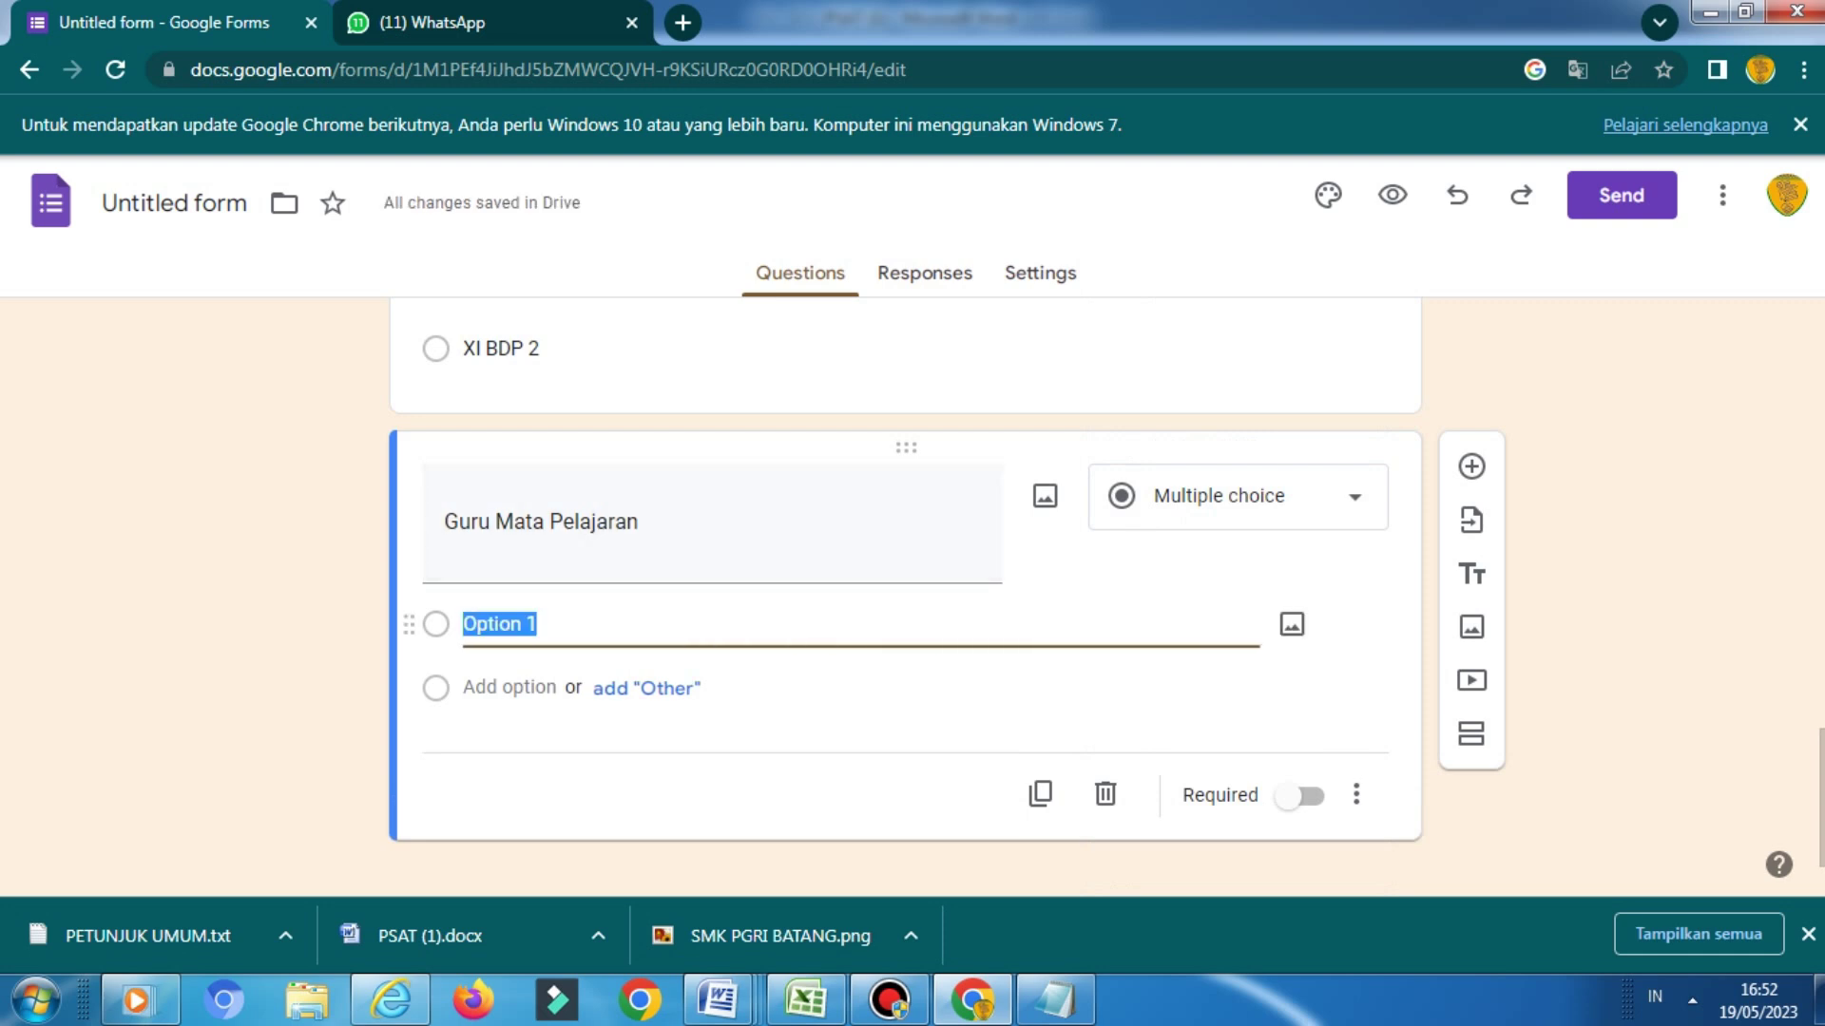
pyautogui.press('BackSpace')
pyautogui.write('mu')
pyautogui.press('BackSpace')
pyautogui.write('u')
pyautogui.press('BackSpace')
pyautogui.press('BackSpace')
pyautogui.write('MUG')
pyautogui.press('BackSpace')
pyautogui.press('BackSpace')
pyautogui.write('ugiono,')
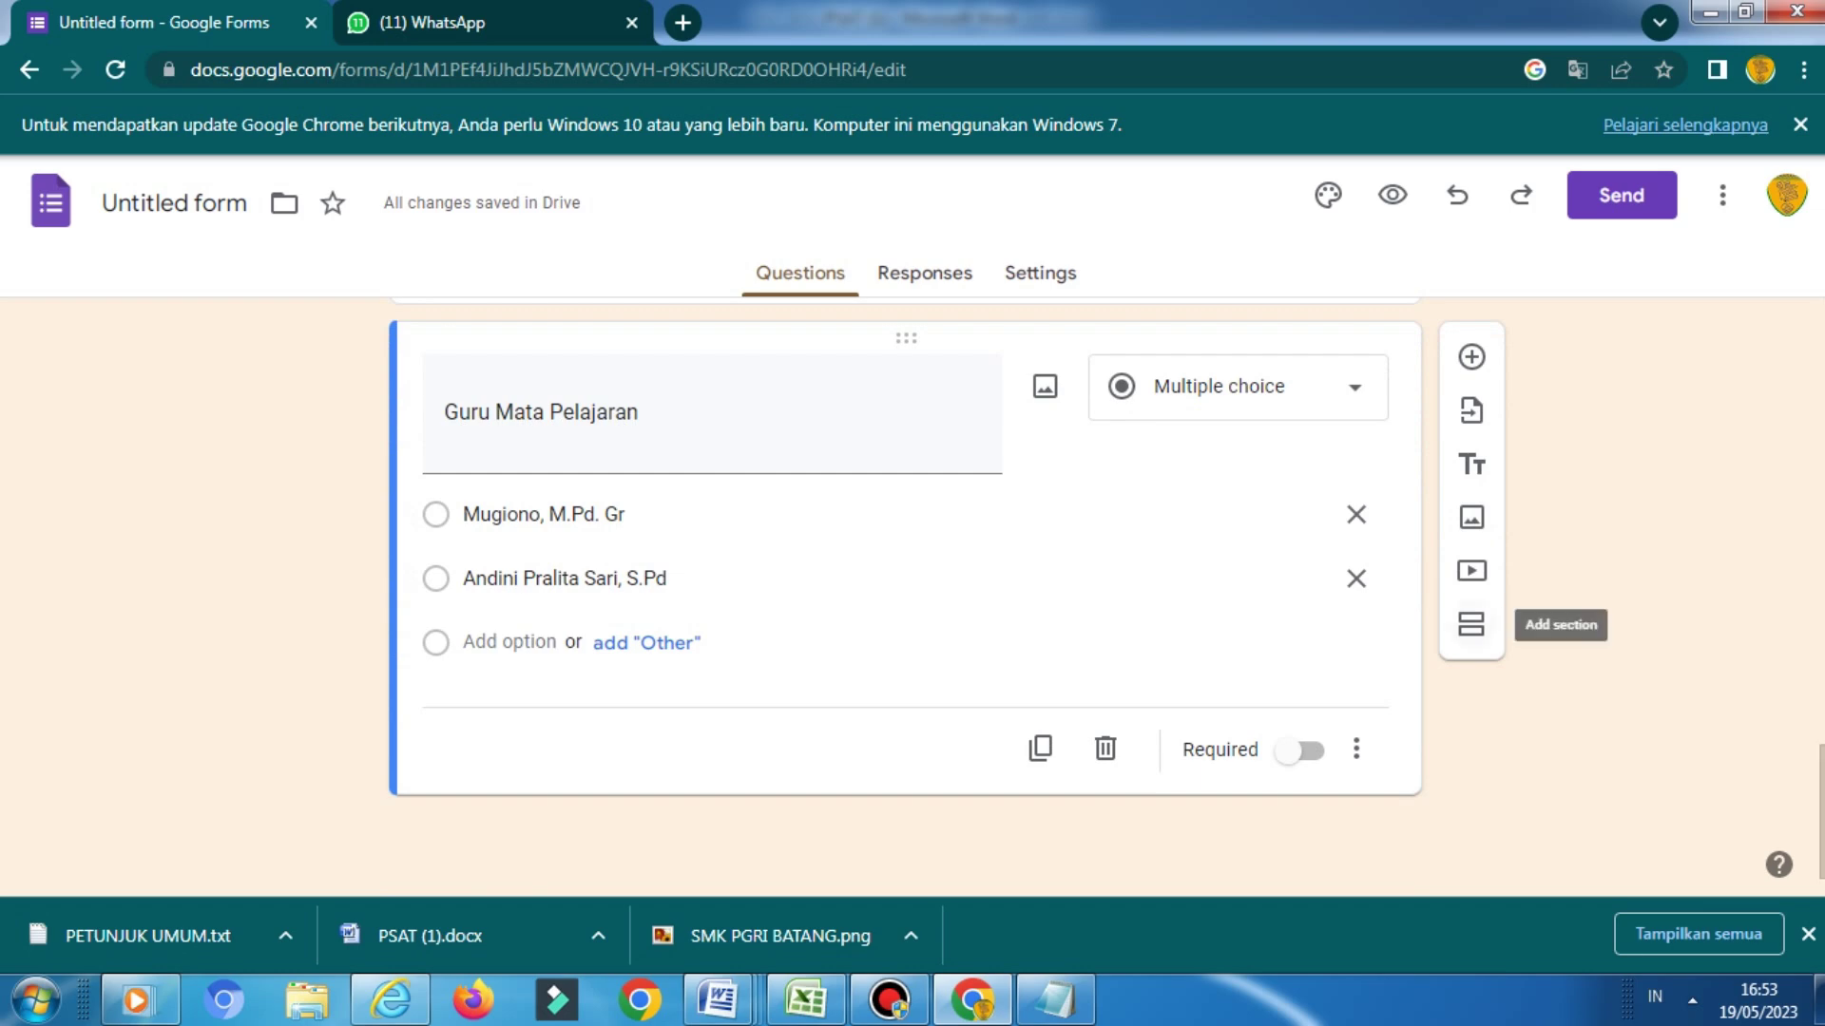
pyautogui.click(1471, 625)
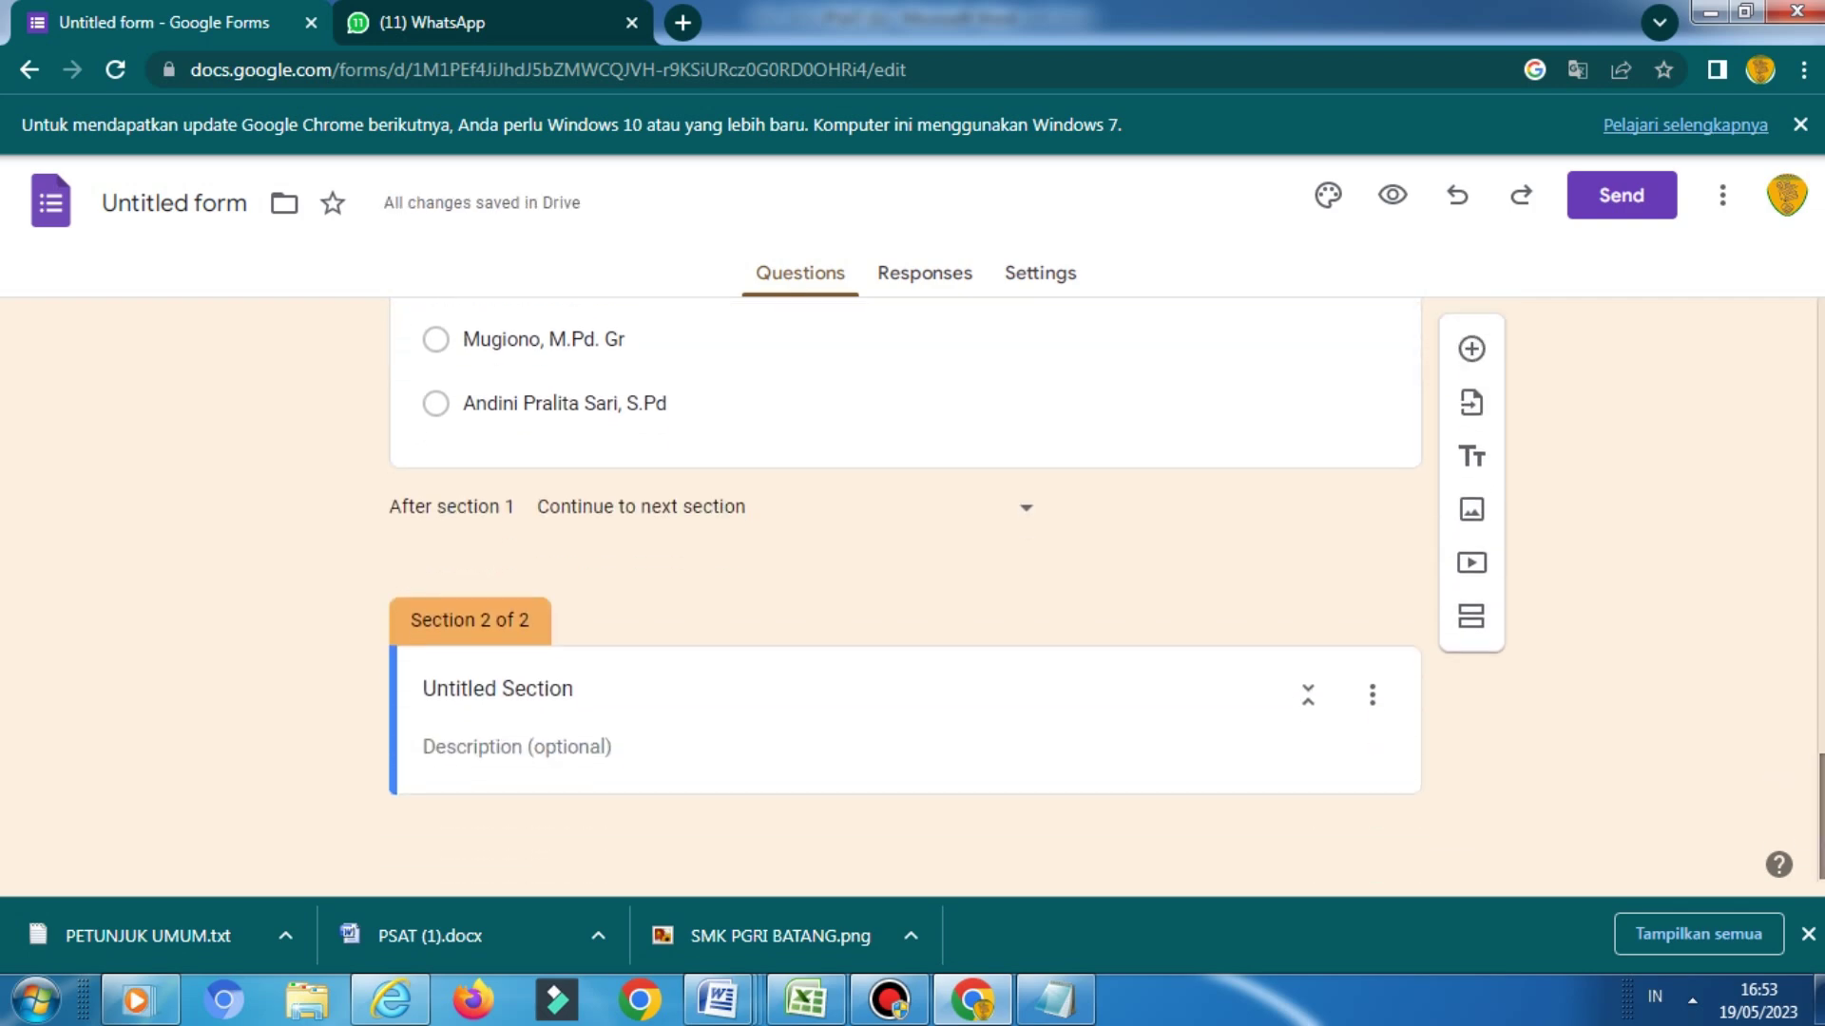
# Title the new section 'Pilihan Ganda'
pyautogui.click(573, 689)
pyautogui.press('BackSpace')
pyautogui.press('BackSpace')
pyautogui.press('BackSpace')
pyautogui.press('BackSpace')
pyautogui.press('BackSpace')
pyautogui.press('BackSpace')
pyautogui.press('BackSpace')
pyautogui.press('BackSpace')
pyautogui.press('BackSpace')
pyautogui.press('BackSpace')
pyautogui.press('BackSpace')
pyautogui.press('BackSpace')
pyautogui.press('BackSpace')
pyautogui.press('BackSpace')
pyautogui.press('BackSpace')
pyautogui.press('BackSpace')
pyautogui.write('Pilihan Ganda')
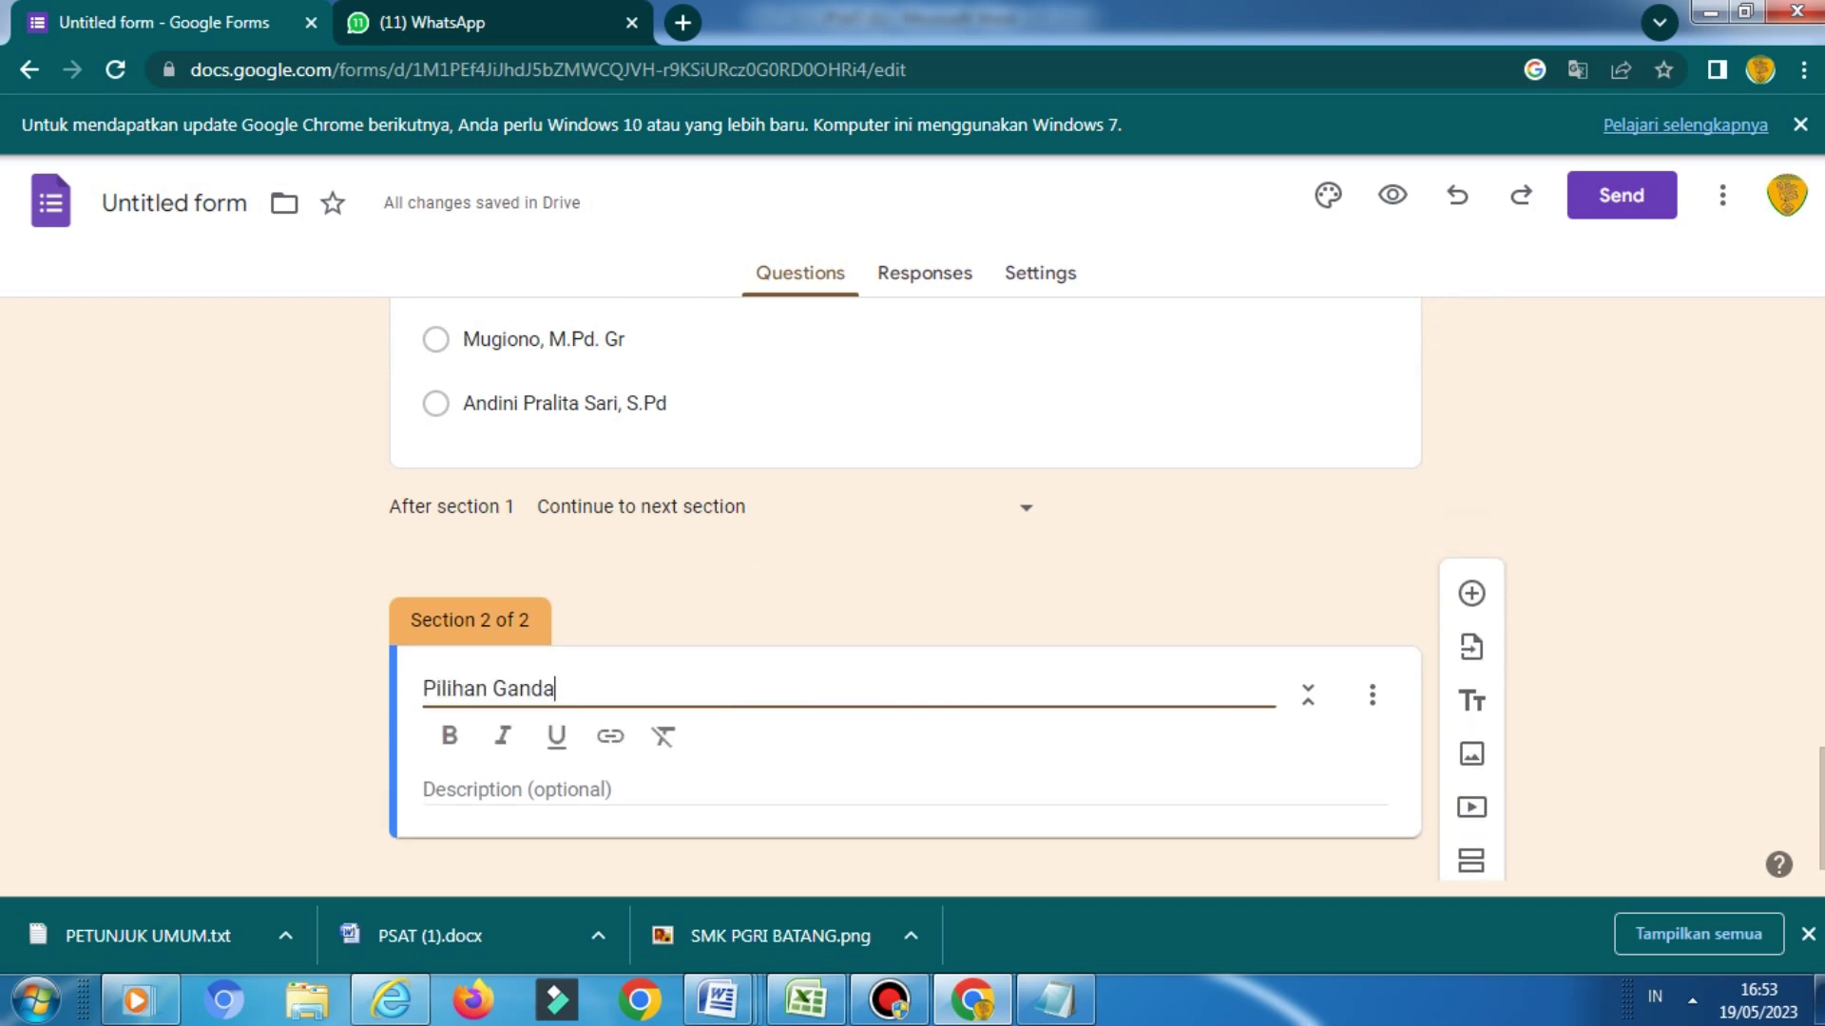
# Paste the item I instruction line from the Word document into the section description
pyautogui.hotkey('alt', 'Tab')
pyautogui.scroll(-5, 912, 571)
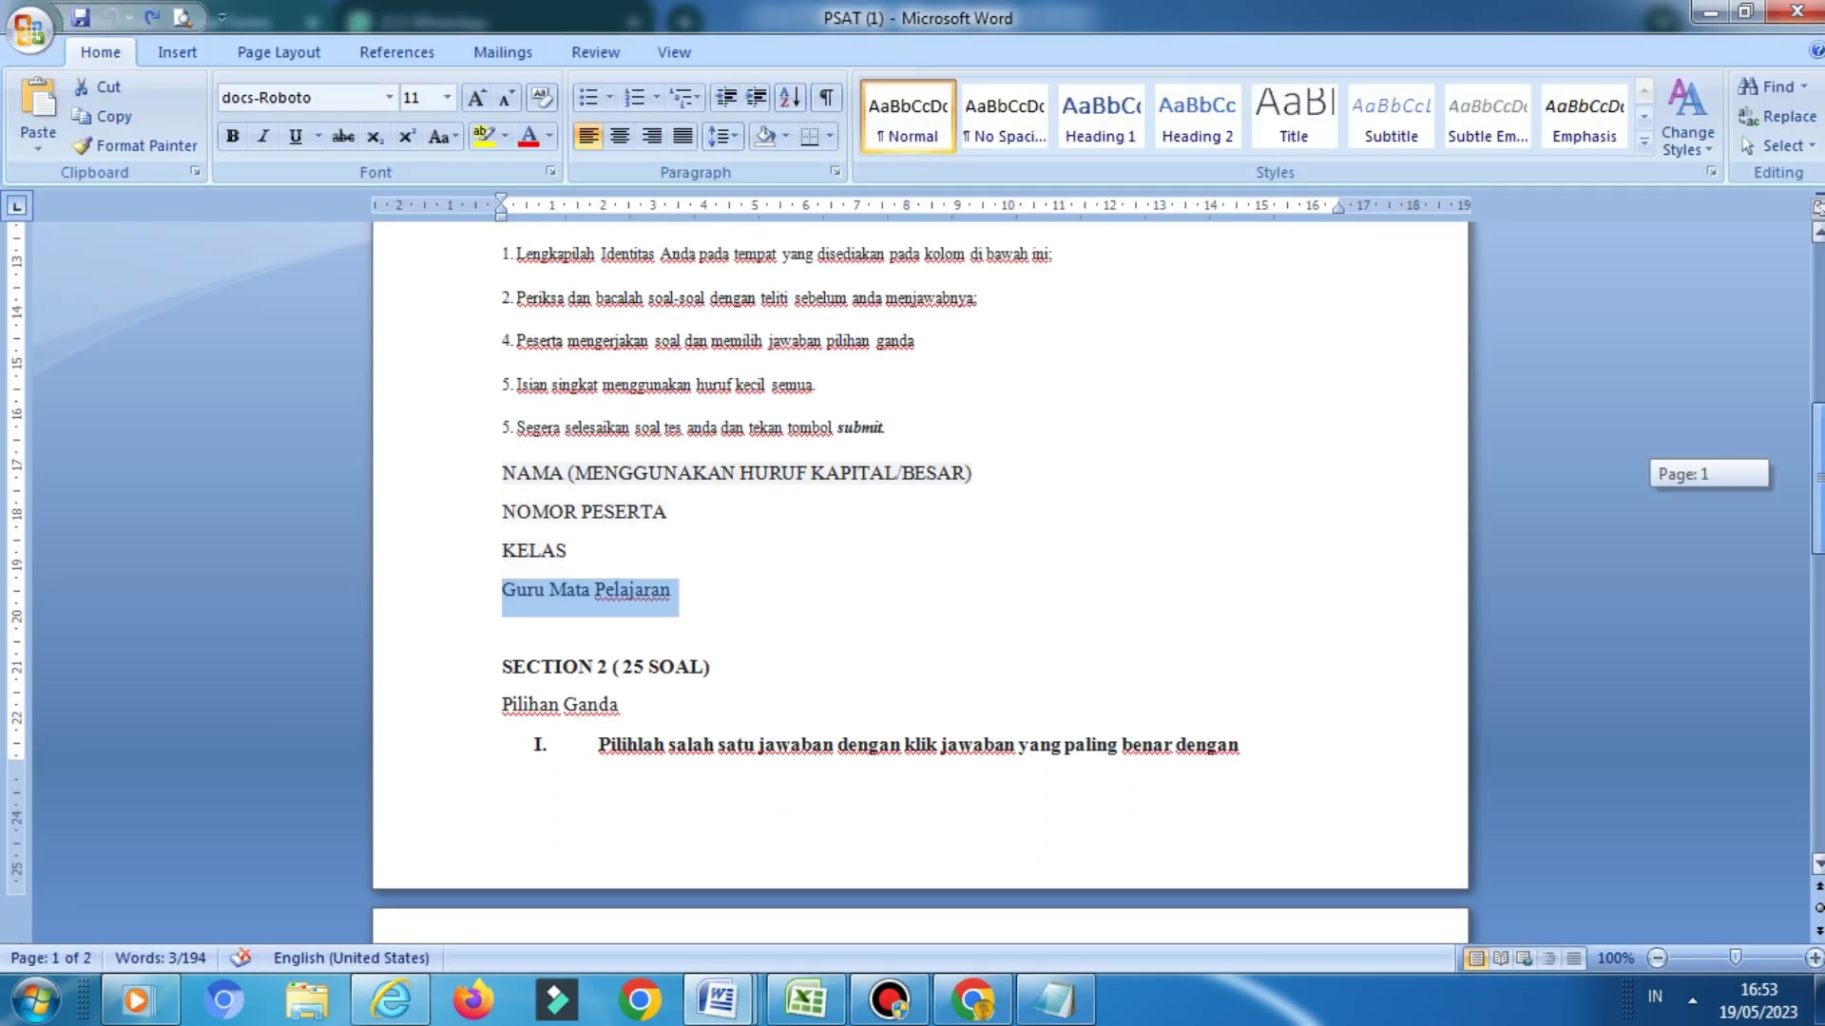
pyautogui.click(598, 575)
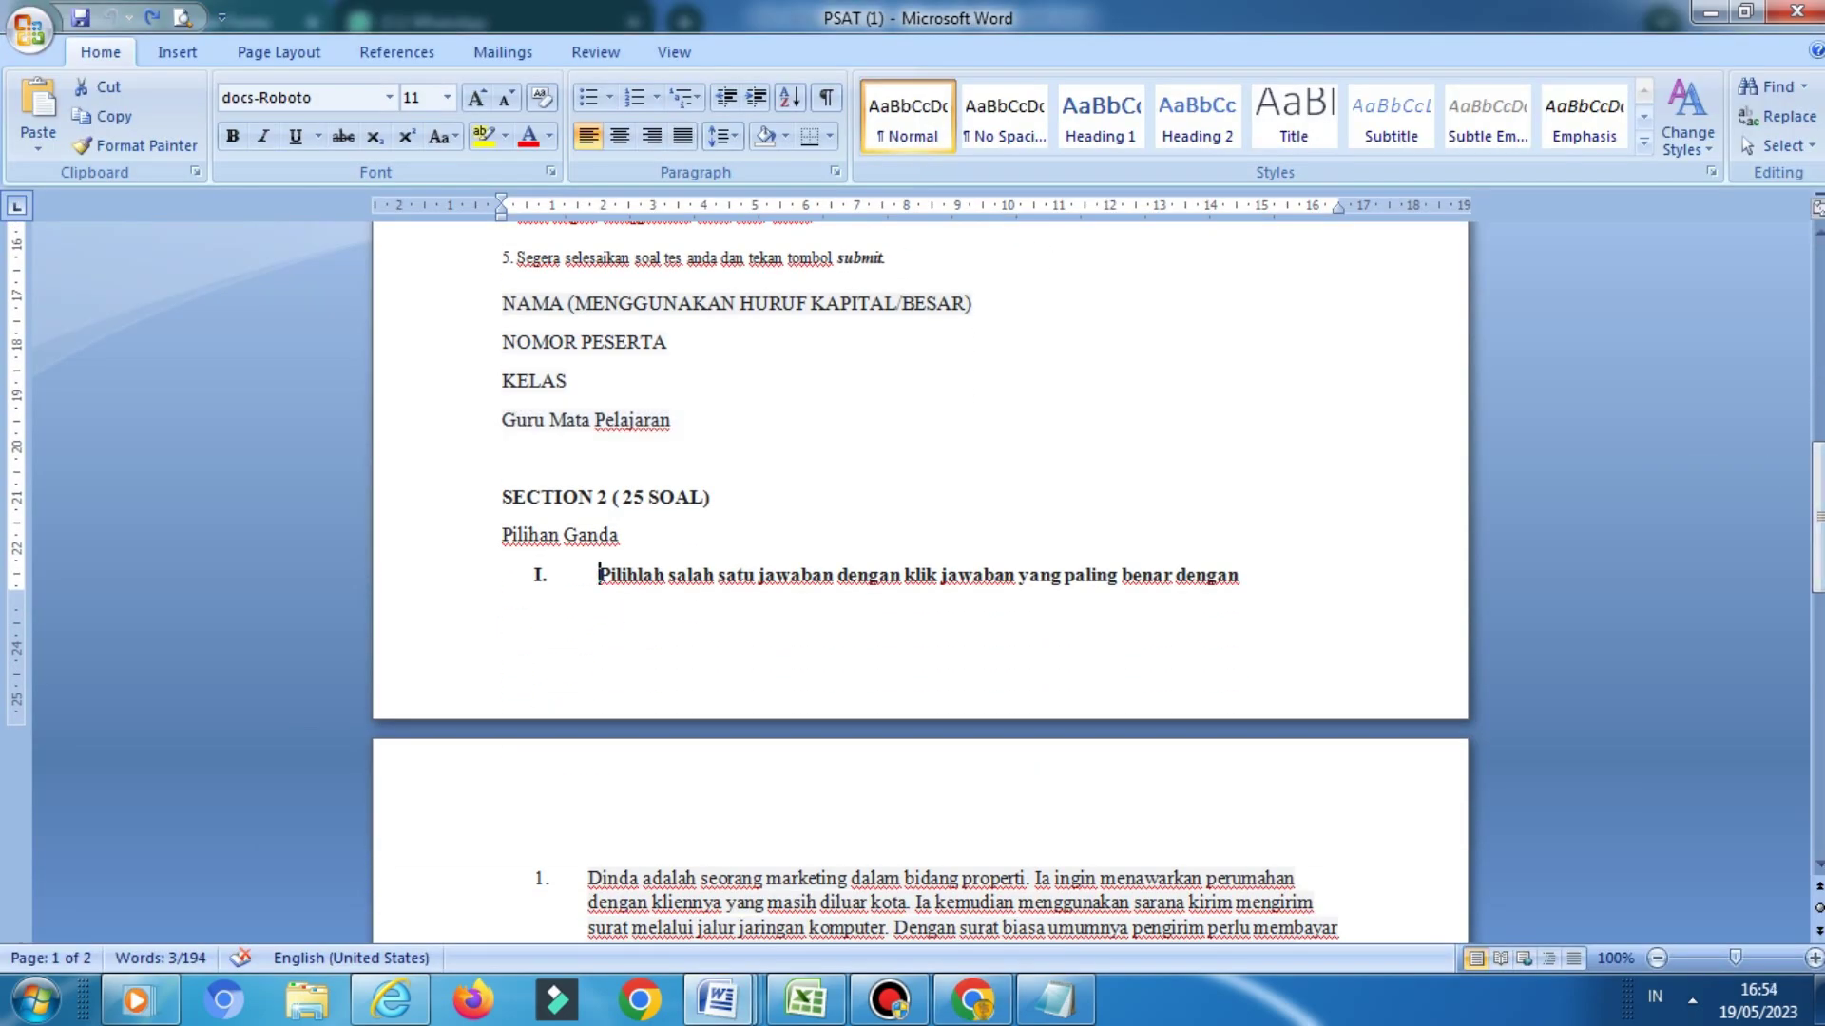
pyautogui.moveTo(598, 575); pyautogui.dragTo(1239, 576)
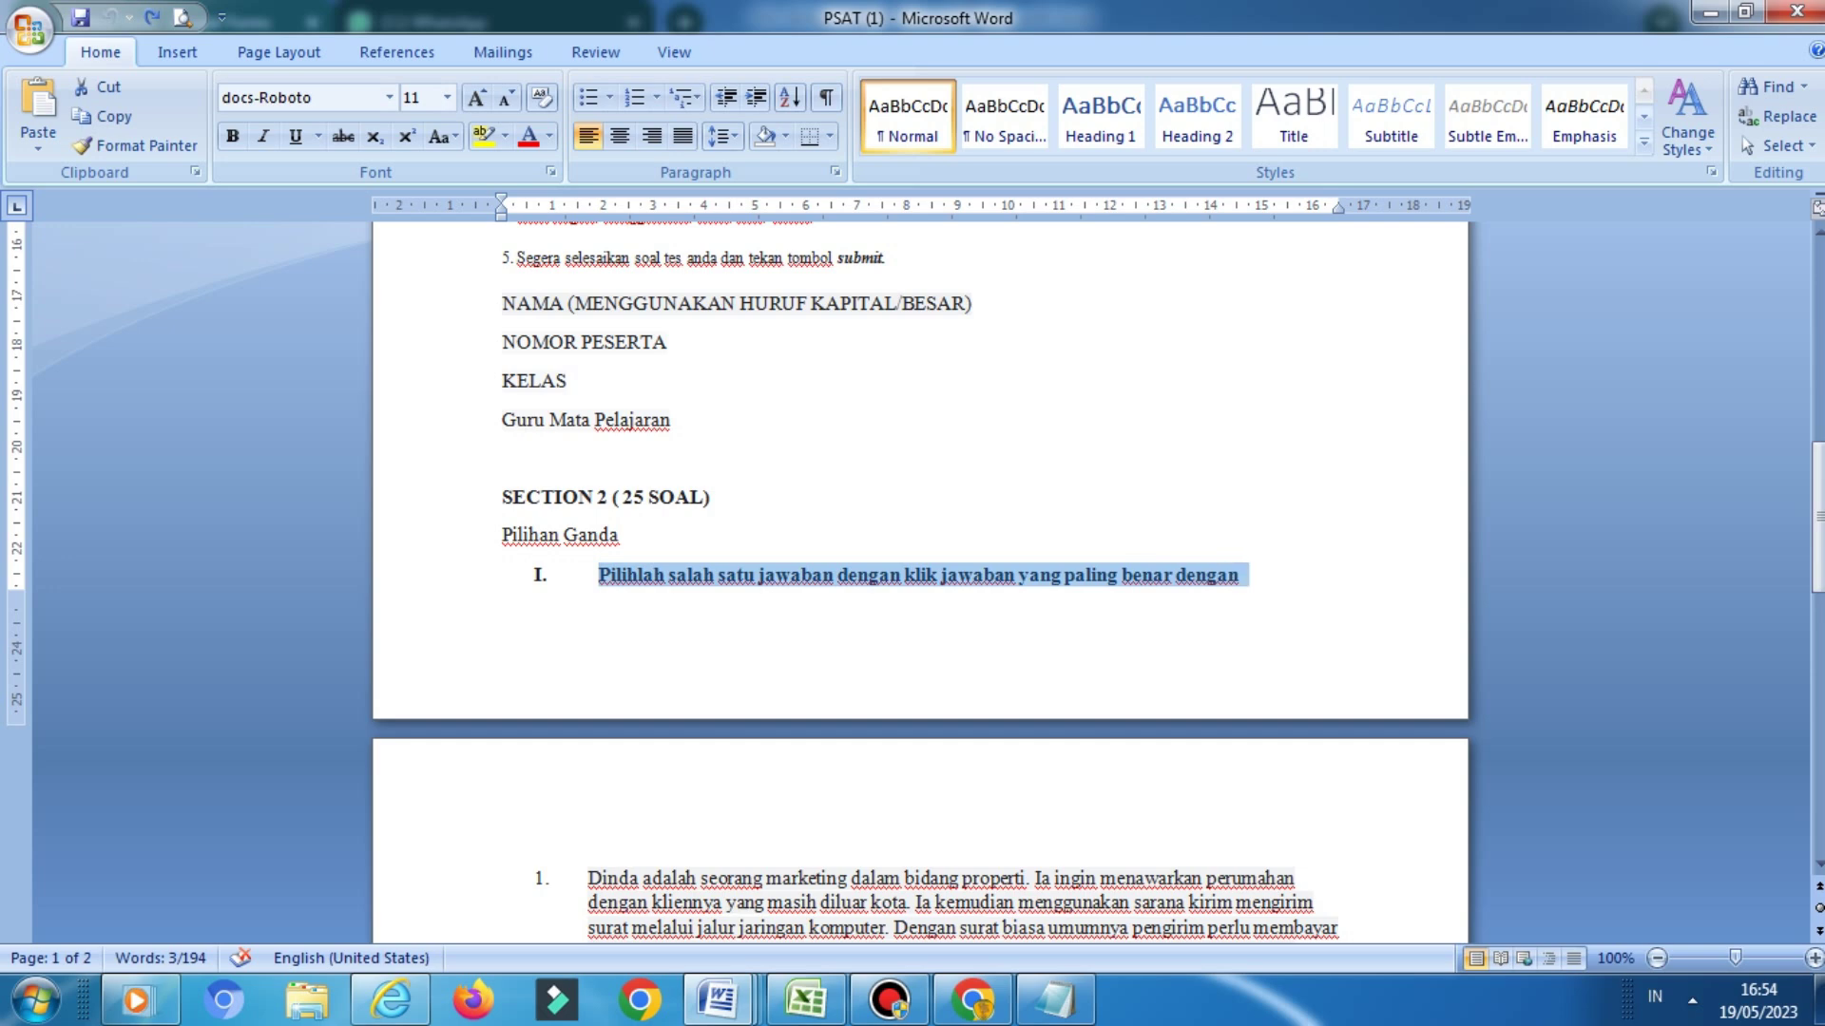
pyautogui.hotkey('alt', 'Tab')
pyautogui.click(518, 747)
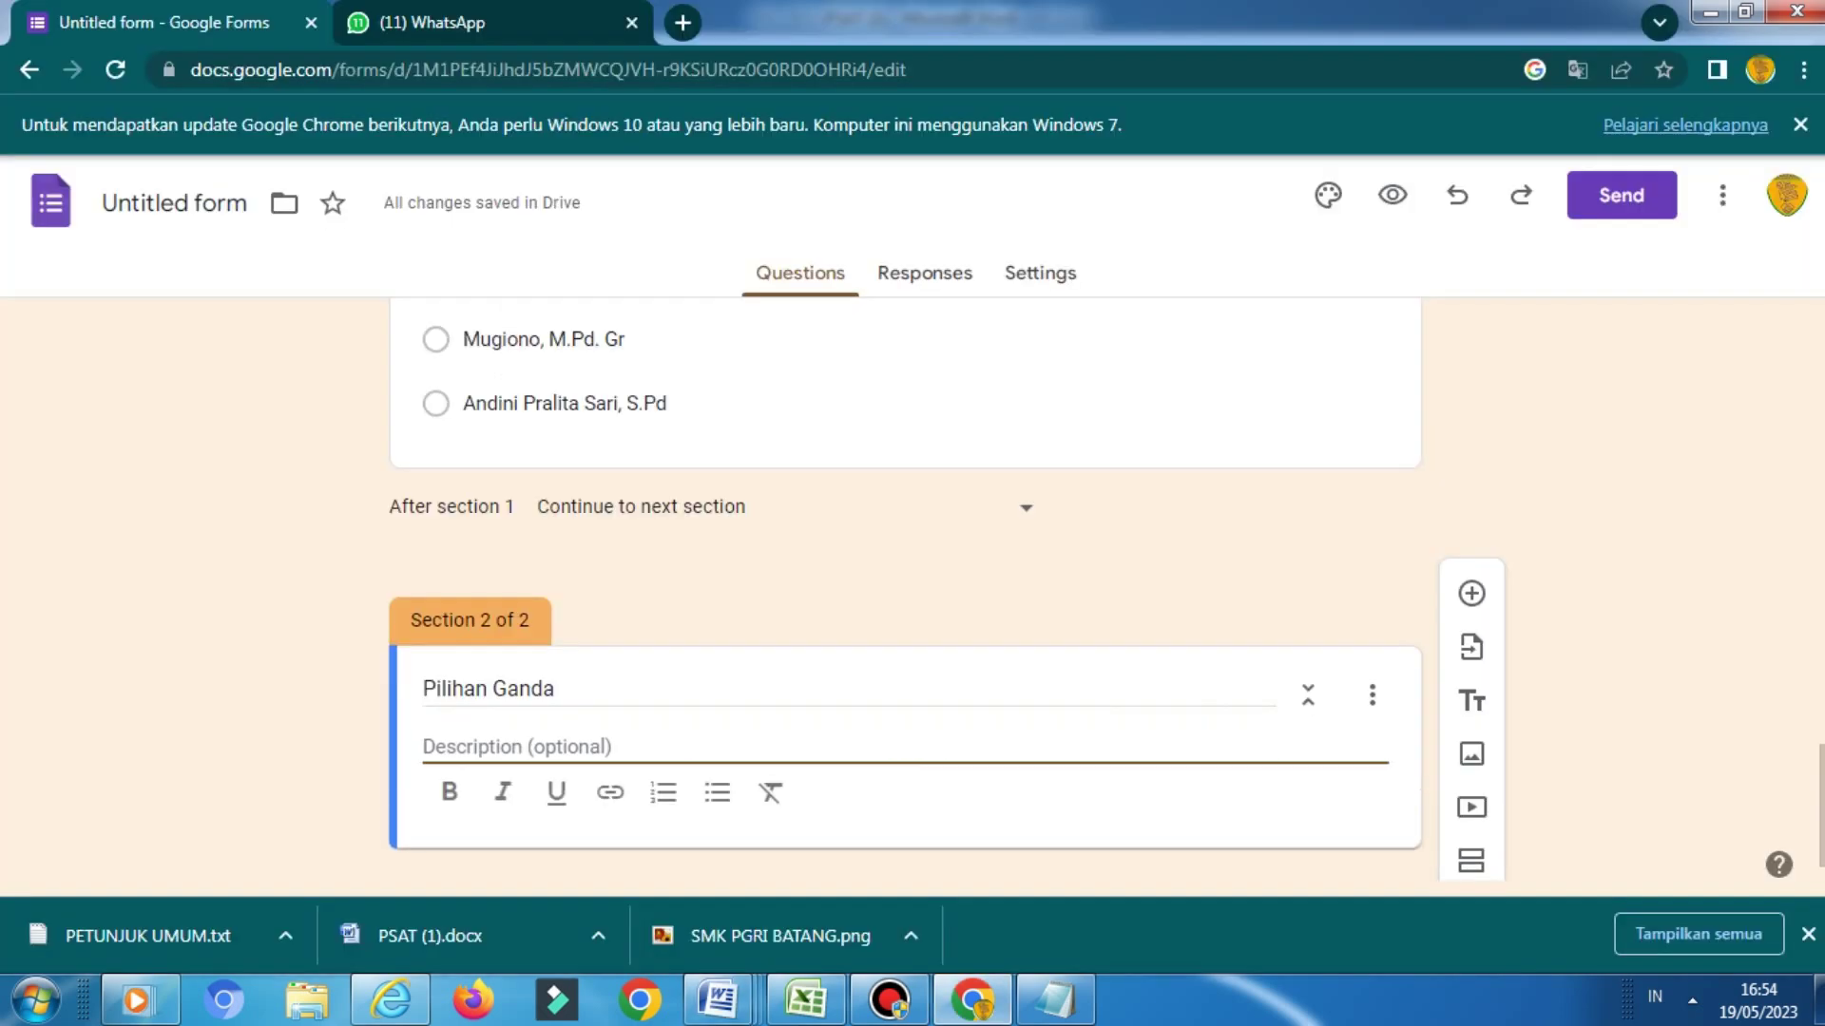
pyautogui.write('I.\tPilihlah salah satu jawaban dengan klik jawaban yang paling benar dengan')
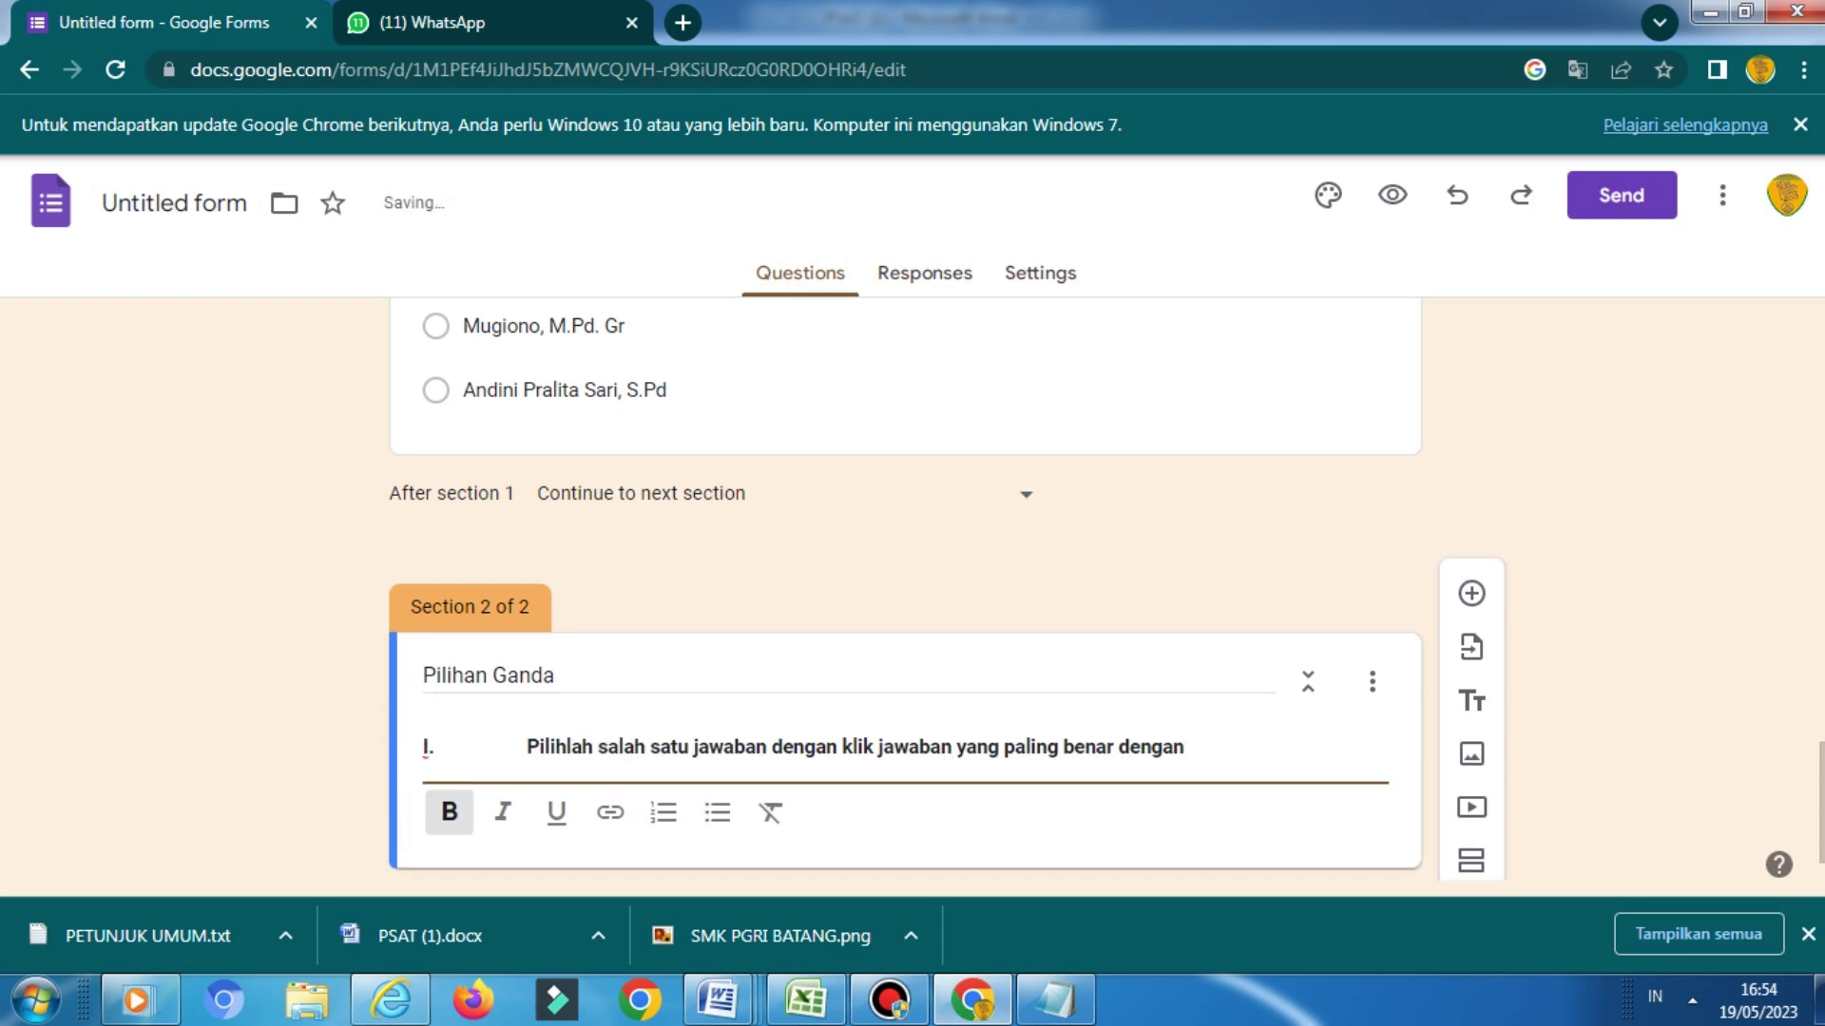
# Strip the 'I.' numbering, leading space and trailing 'dengan', and make the description bold
pyautogui.click(458, 747)
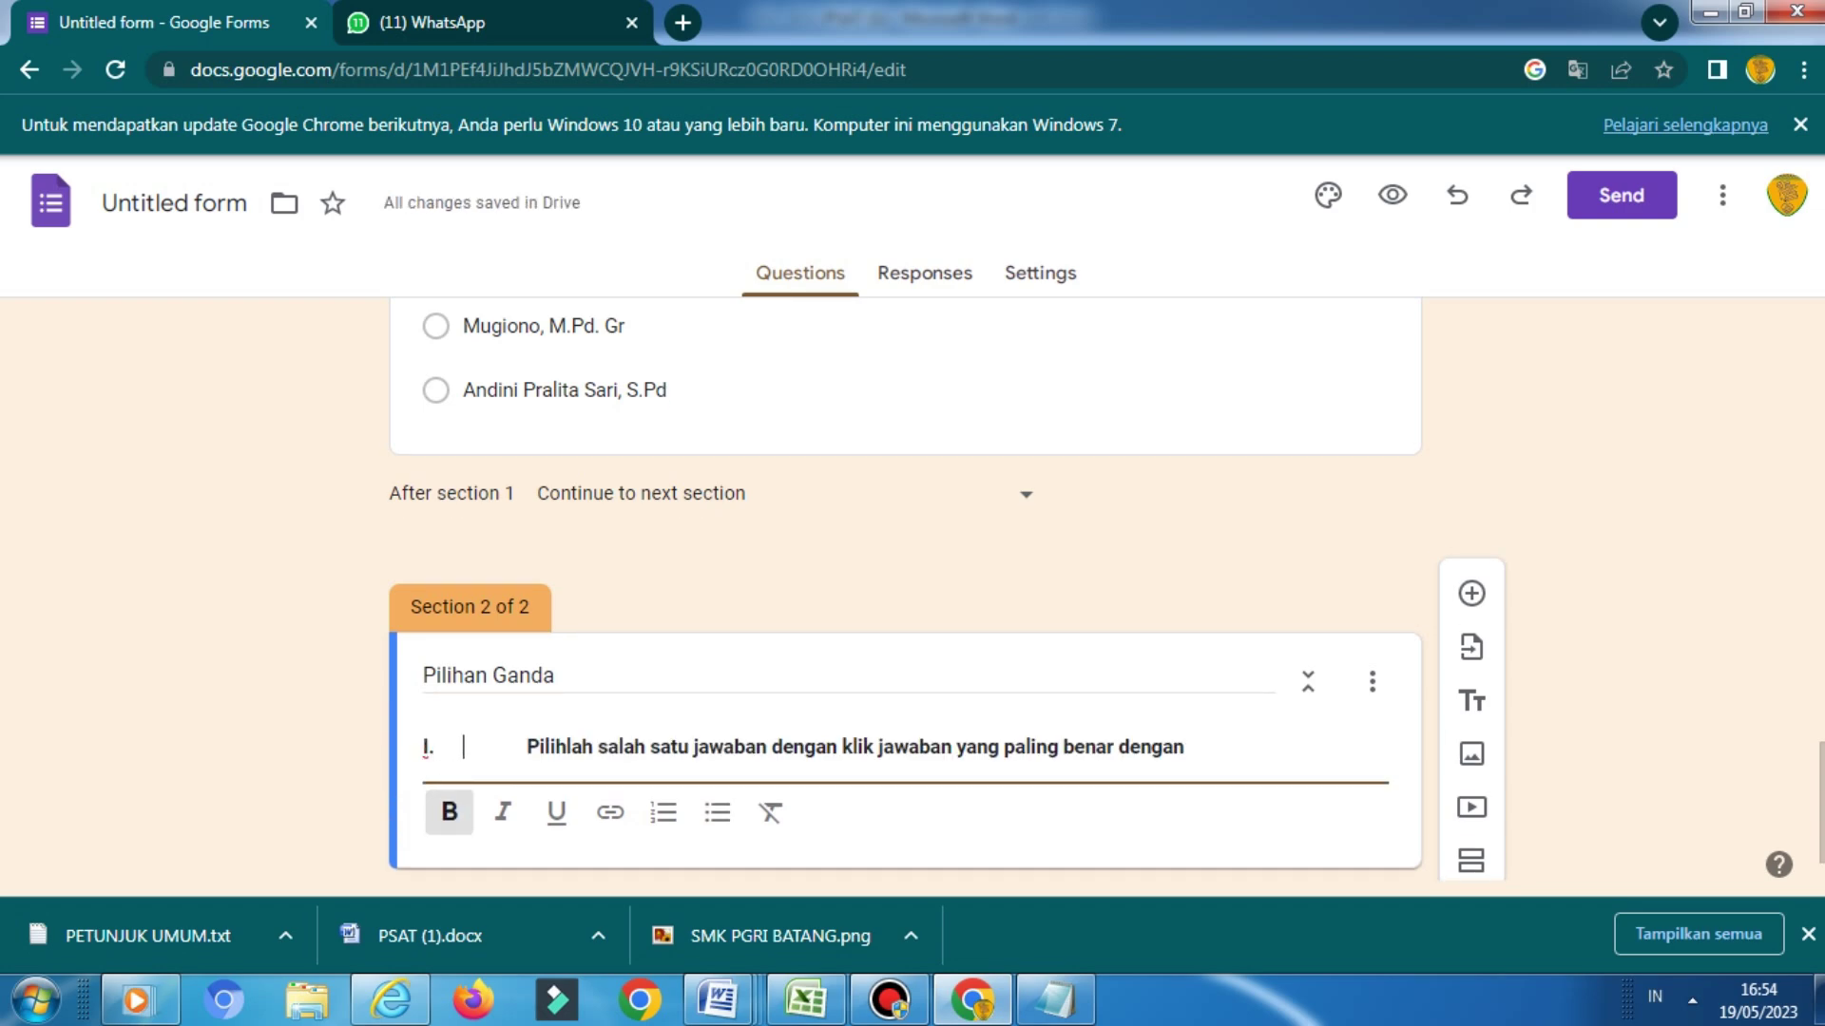
pyautogui.press('BackSpace')
pyautogui.press('BackSpace')
pyautogui.press('BackSpace')
pyautogui.click(446, 747)
pyautogui.press('BackSpace')
pyautogui.press('BackSpace')
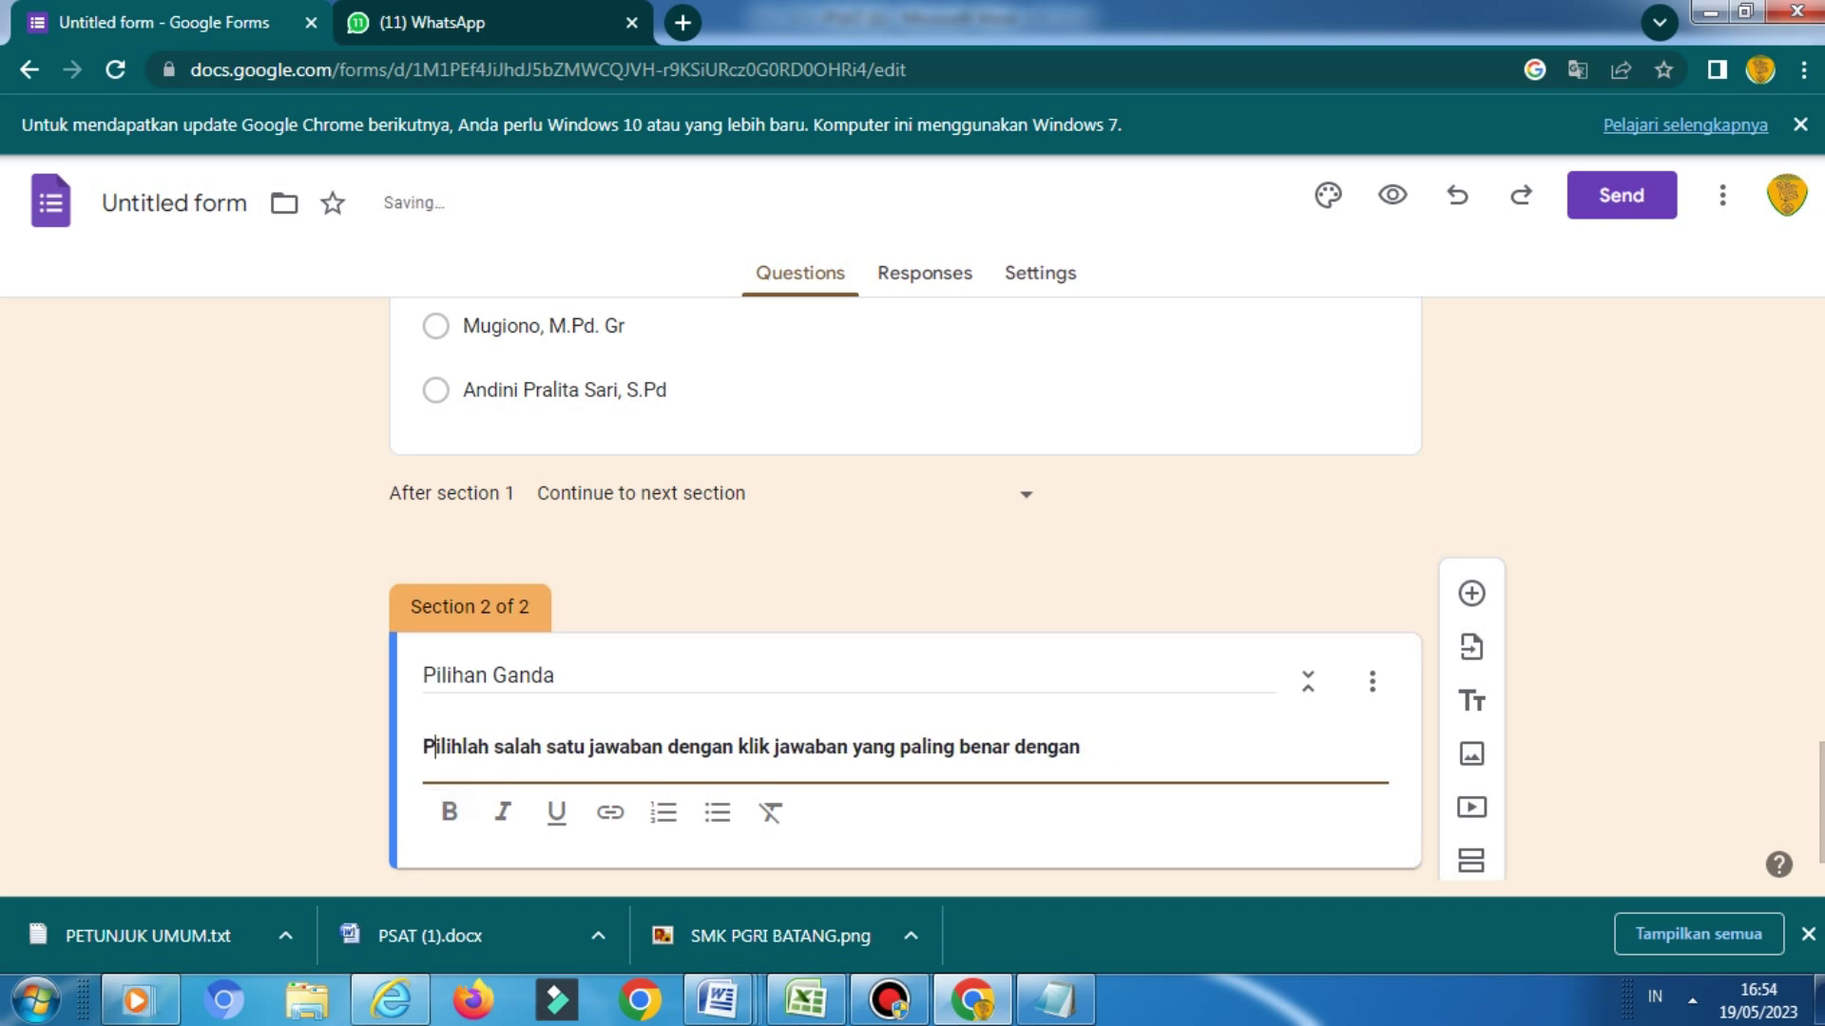
pyautogui.hotkey('ctrl', 'b')
pyautogui.press('Right')
pyautogui.press('Right')
pyautogui.press('Right')
pyautogui.press('Right')
pyautogui.press('Right')
pyautogui.press('Right')
pyautogui.press('Right')
pyautogui.press('Right')
pyautogui.press('Right')
pyautogui.press('Right')
pyautogui.press('Right')
pyautogui.press('Right')
pyautogui.press('Right')
pyautogui.press('Right')
pyautogui.press('Right')
pyautogui.press('Right')
pyautogui.press('Right')
pyautogui.press('Right')
pyautogui.press('Right')
pyautogui.press('Right')
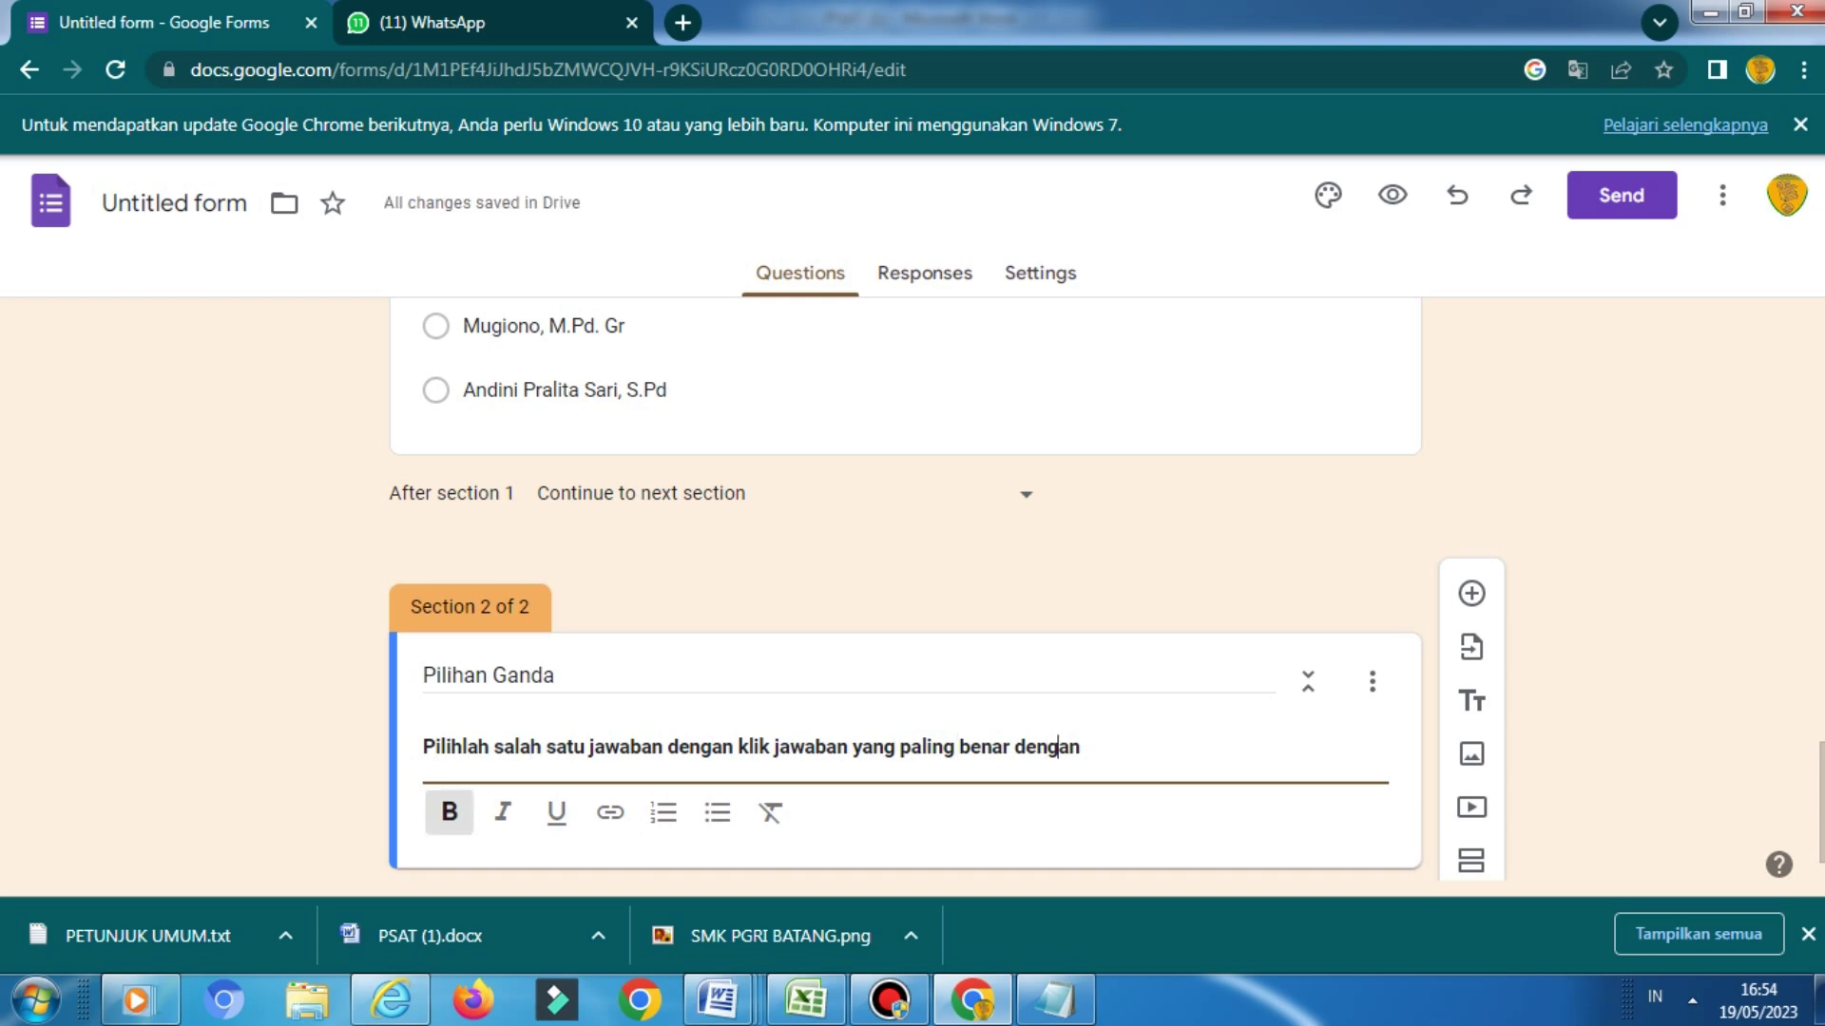
pyautogui.press('BackSpace')
pyautogui.press('BackSpace')
pyautogui.press('BackSpace')
pyautogui.press('BackSpace')
pyautogui.press('BackSpace')
pyautogui.press('BackSpace')
pyautogui.press('BackSpace')
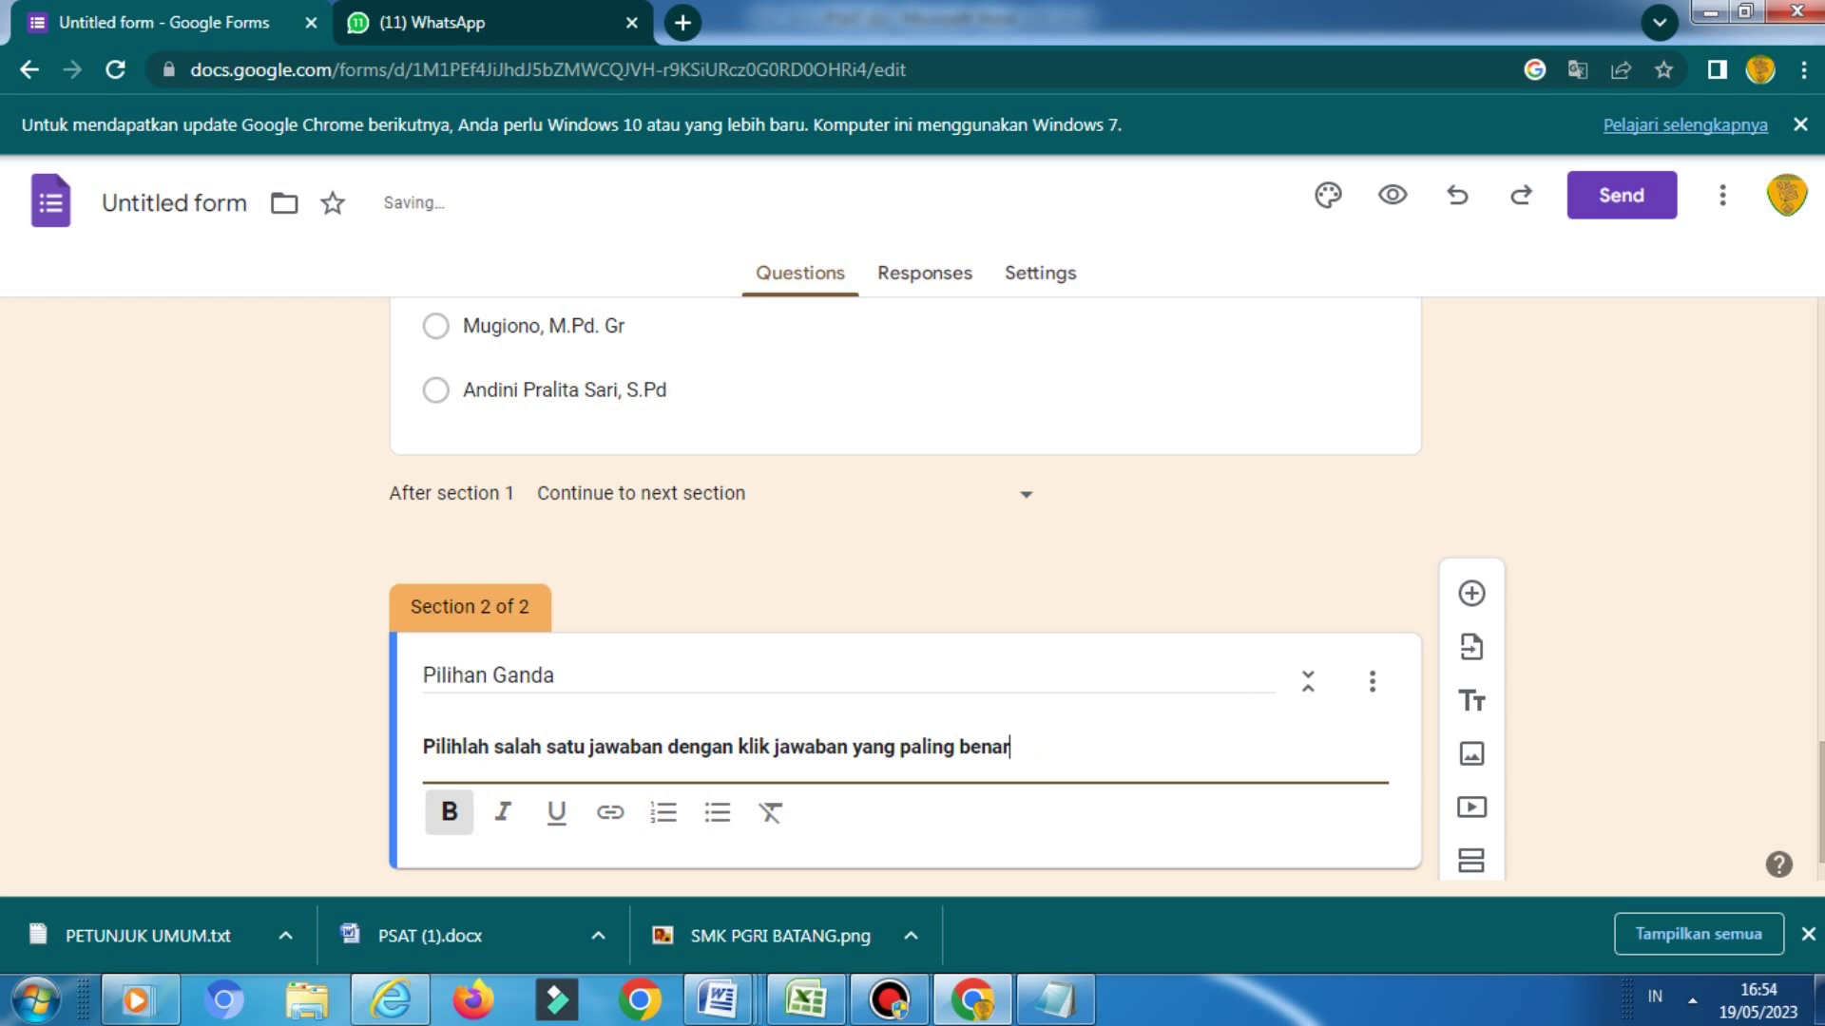
pyautogui.scroll(-1, 913, 589)
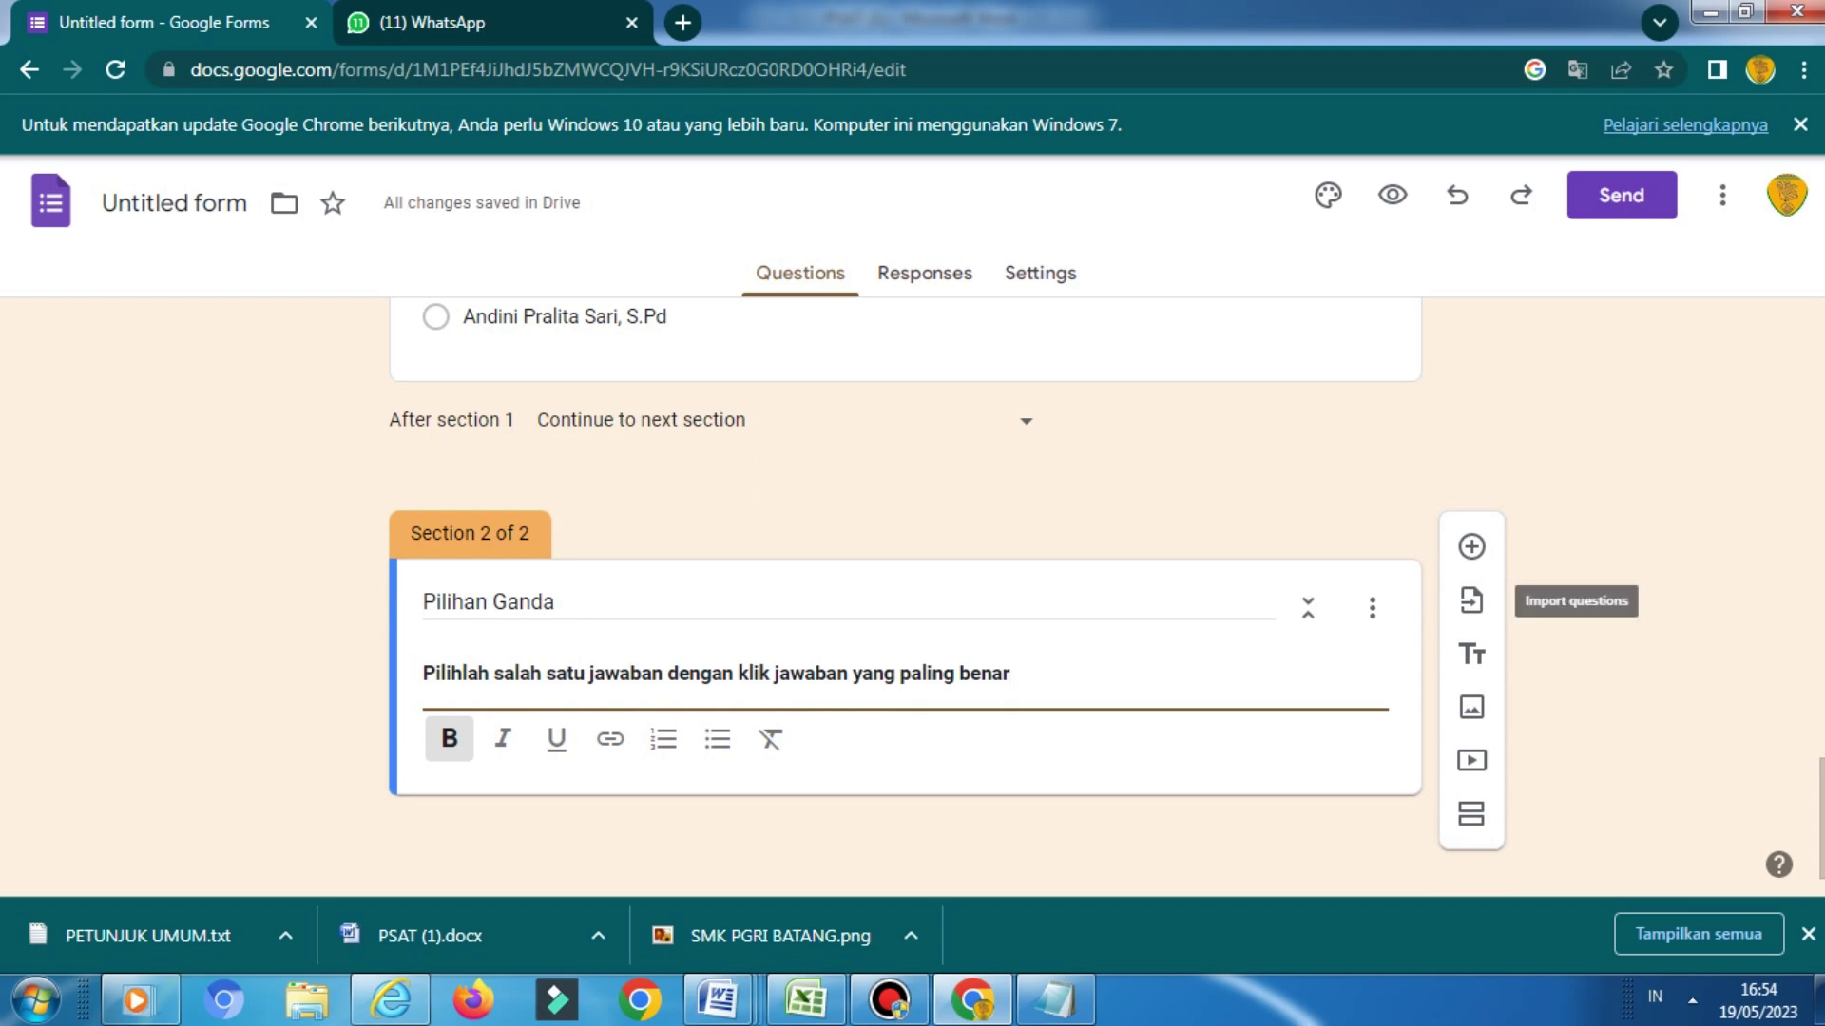
pyautogui.click(1471, 546)
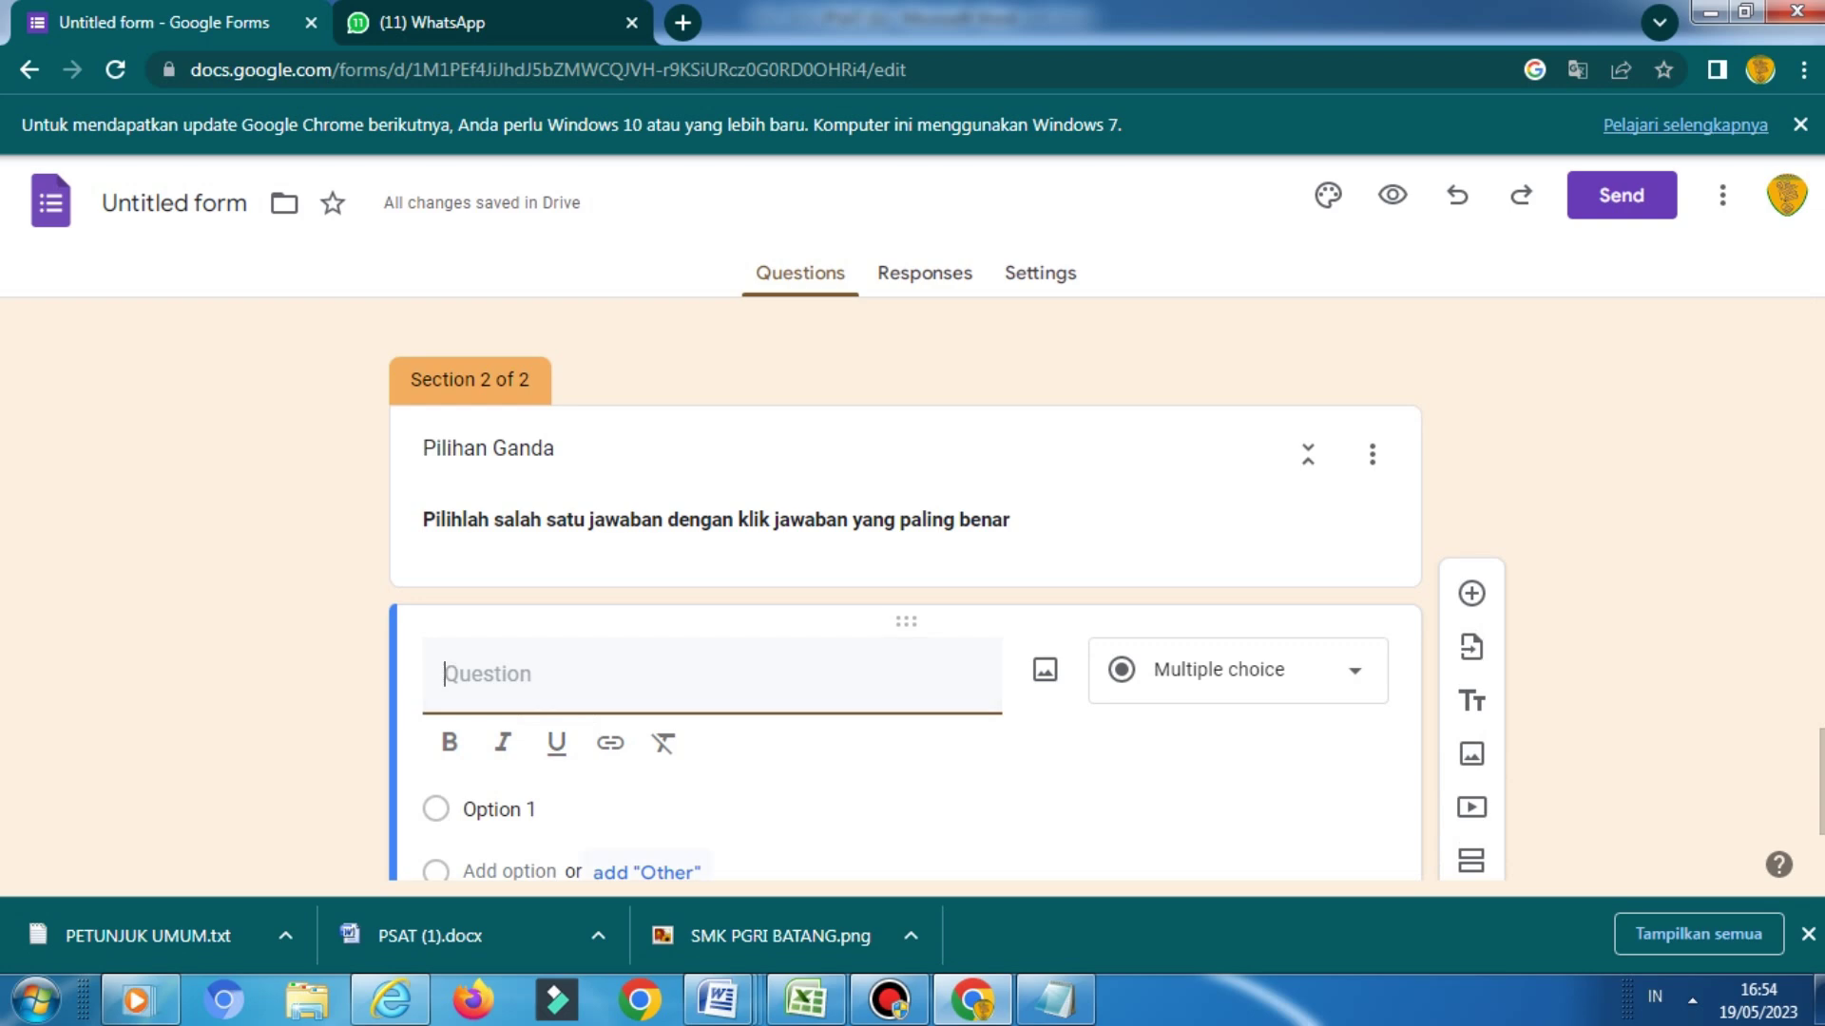
# Paste the question 1 Dinda marketing paragraph from Word as the question text, minus its '1.' numbering
pyautogui.click(719, 1000)
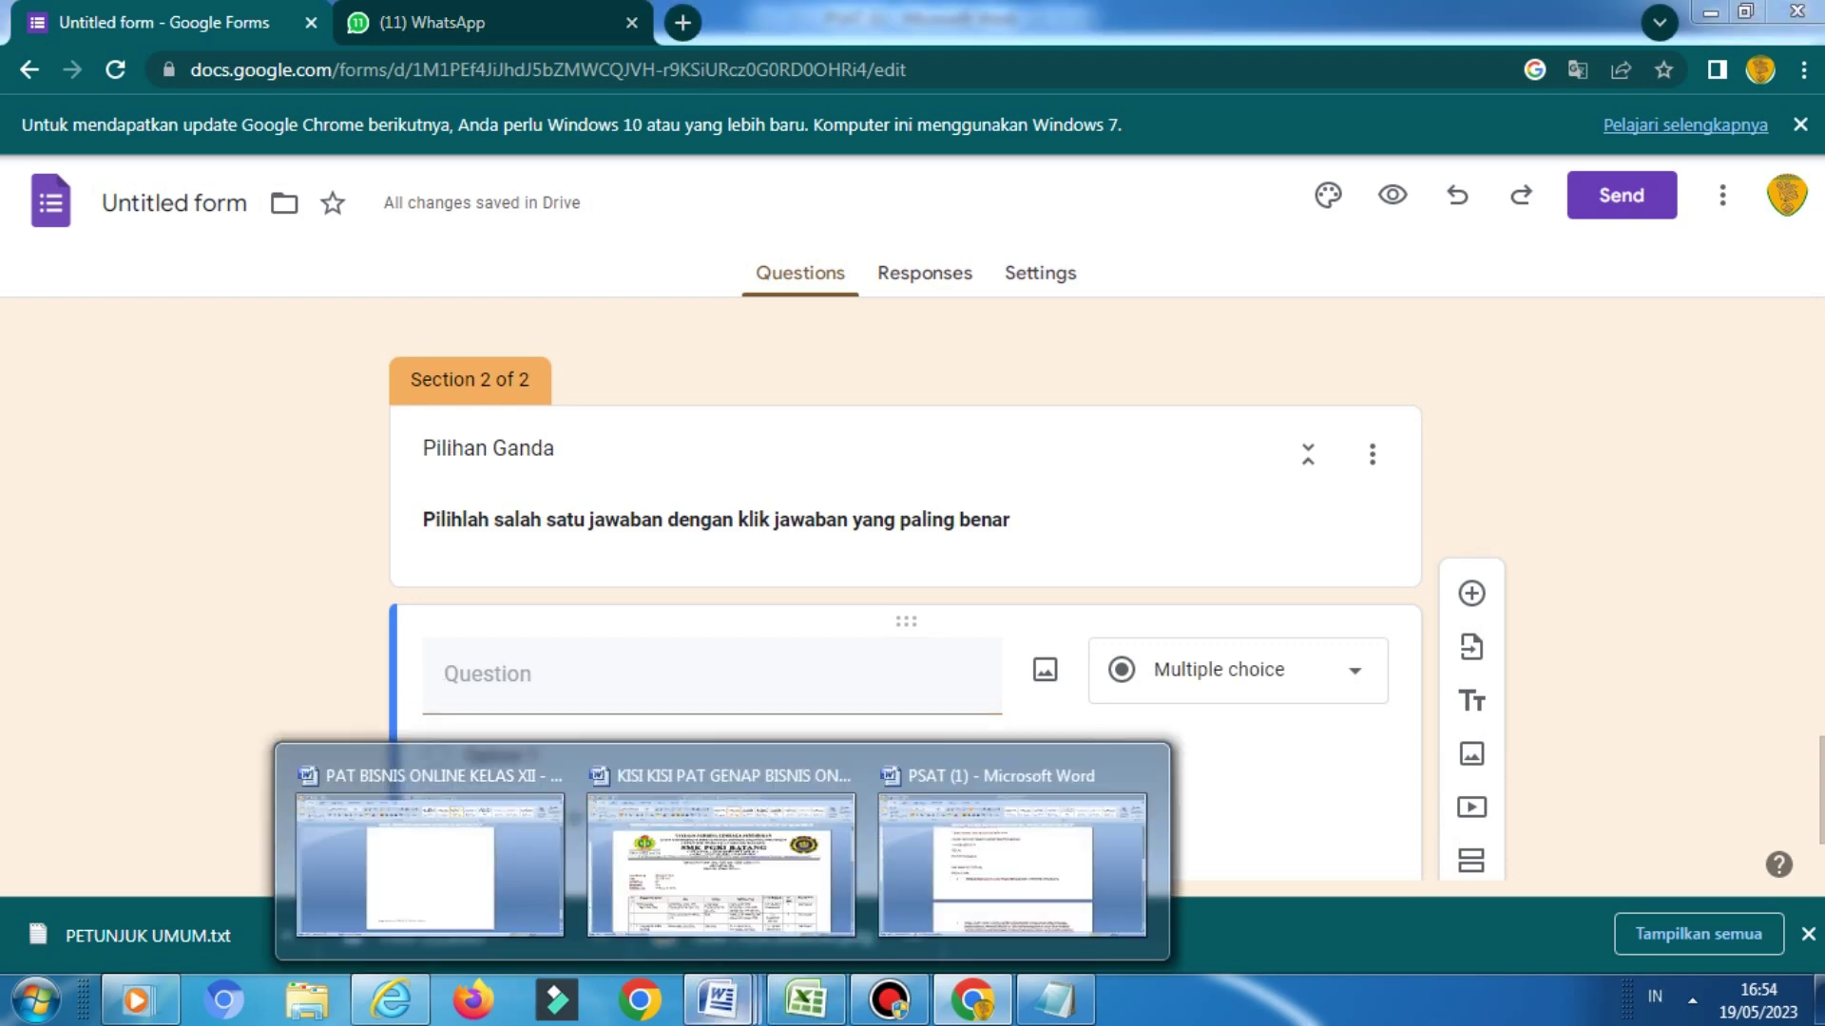
pyautogui.click(1012, 860)
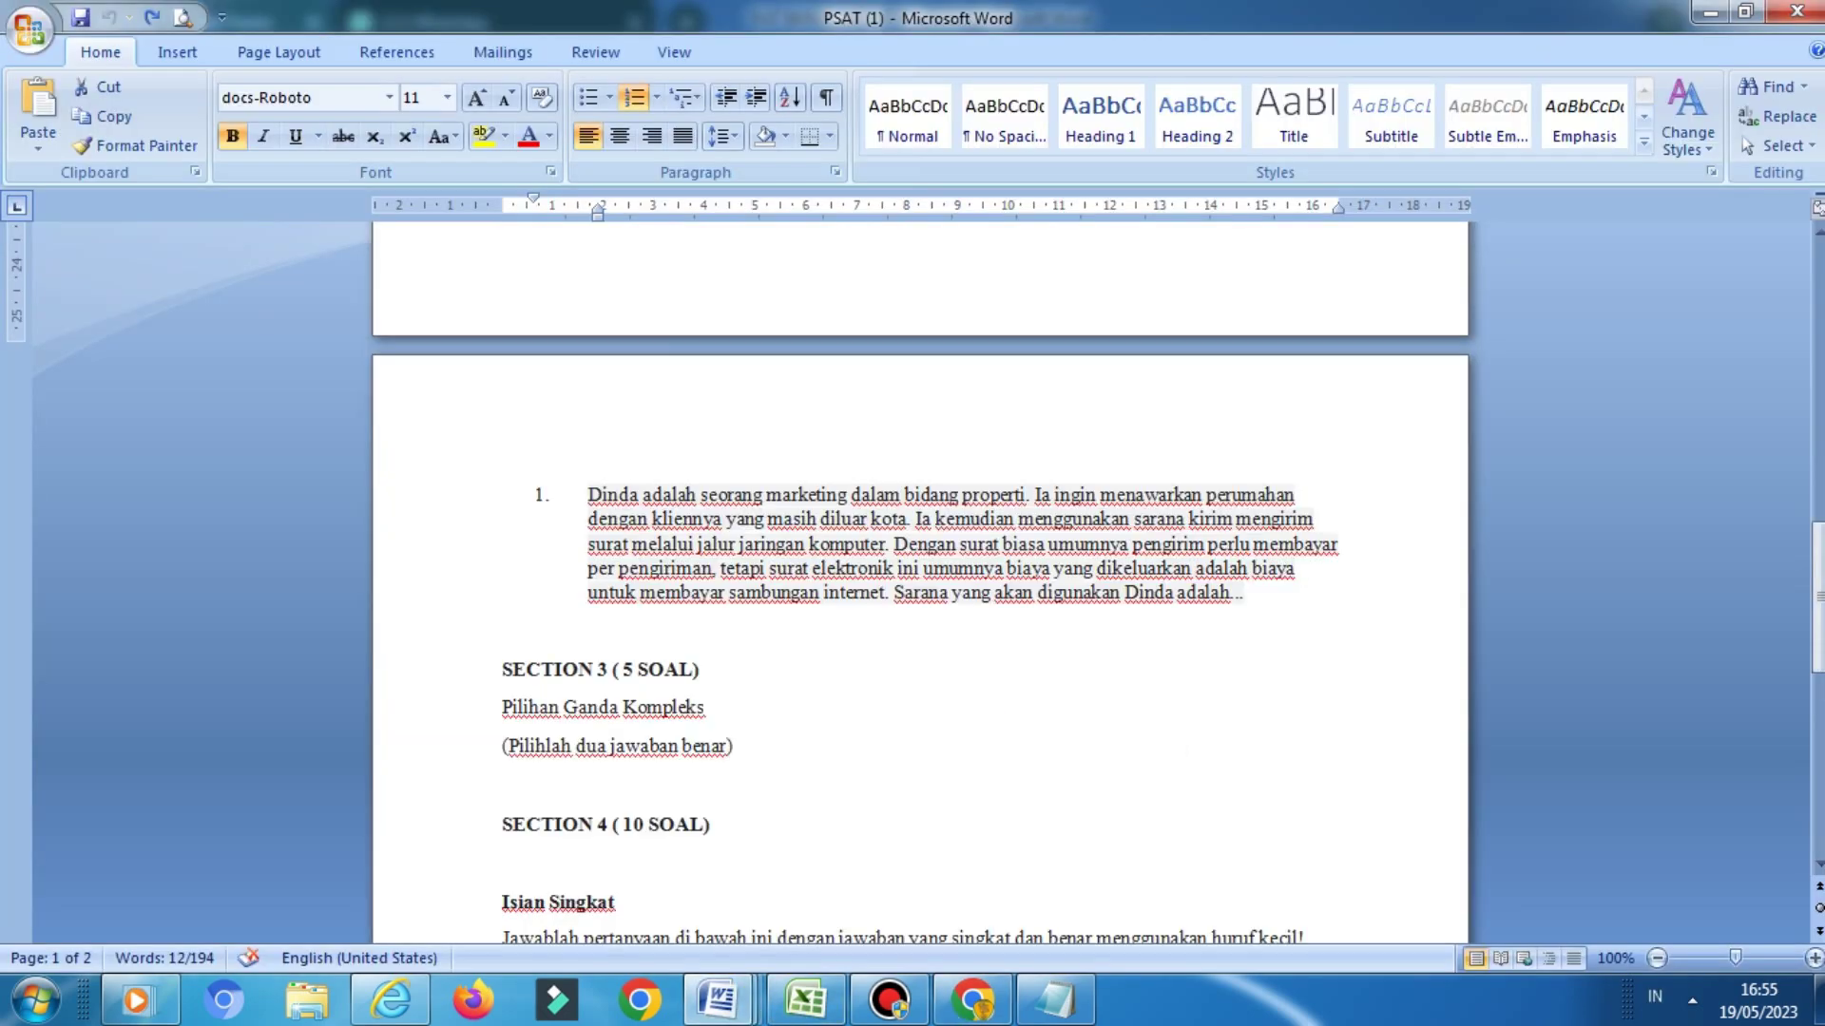
pyautogui.moveTo(587, 495); pyautogui.dragTo(1253, 608)
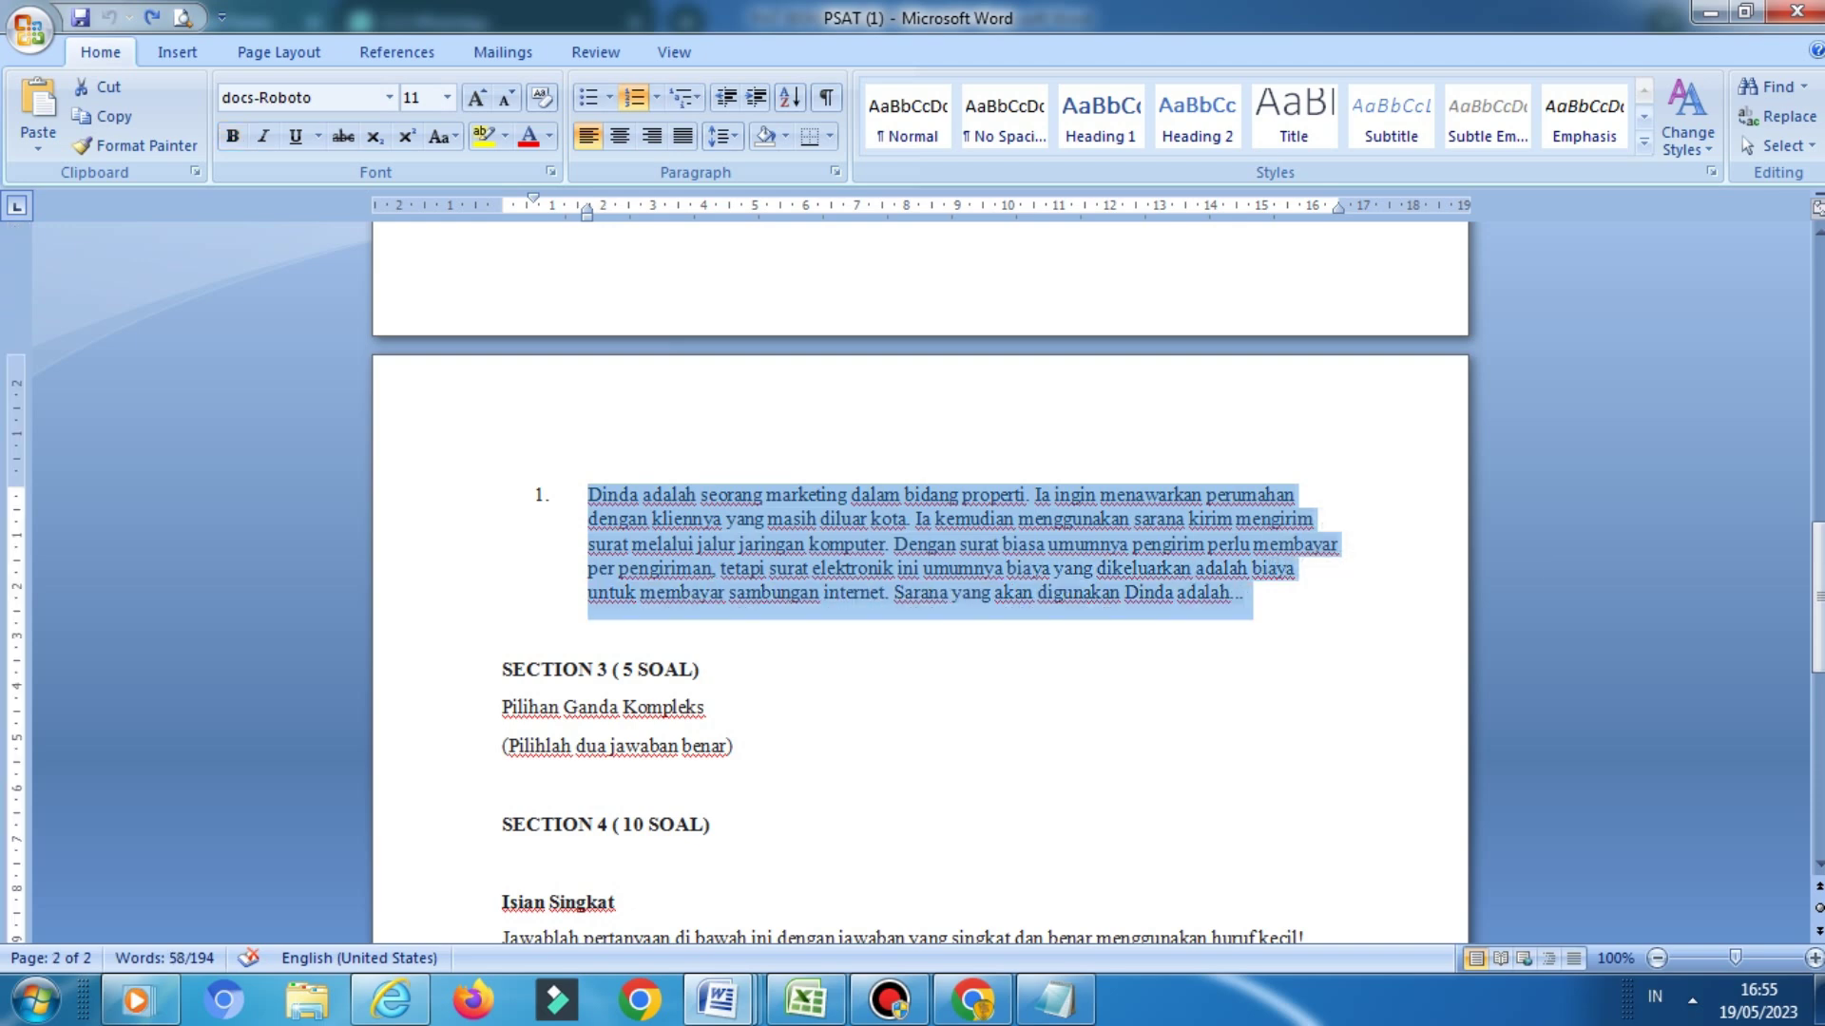
pyautogui.click(972, 999)
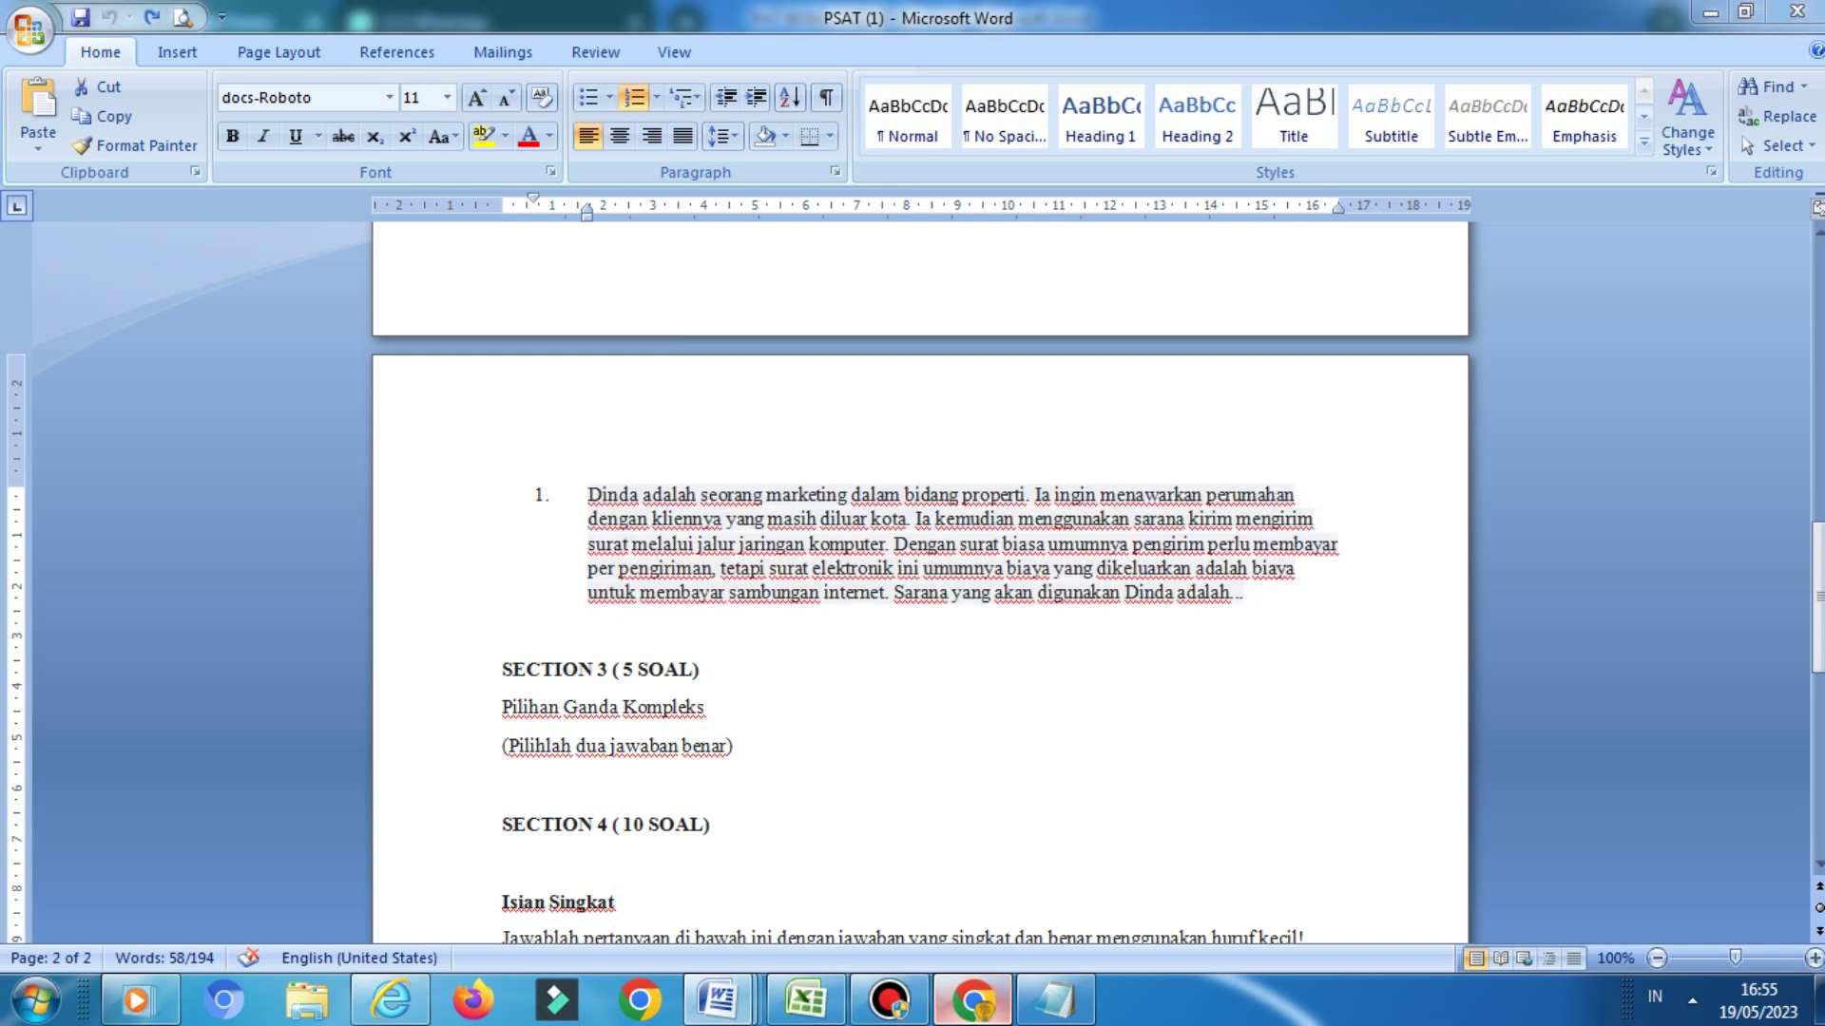
pyautogui.hotkey('ctrl', 'v')
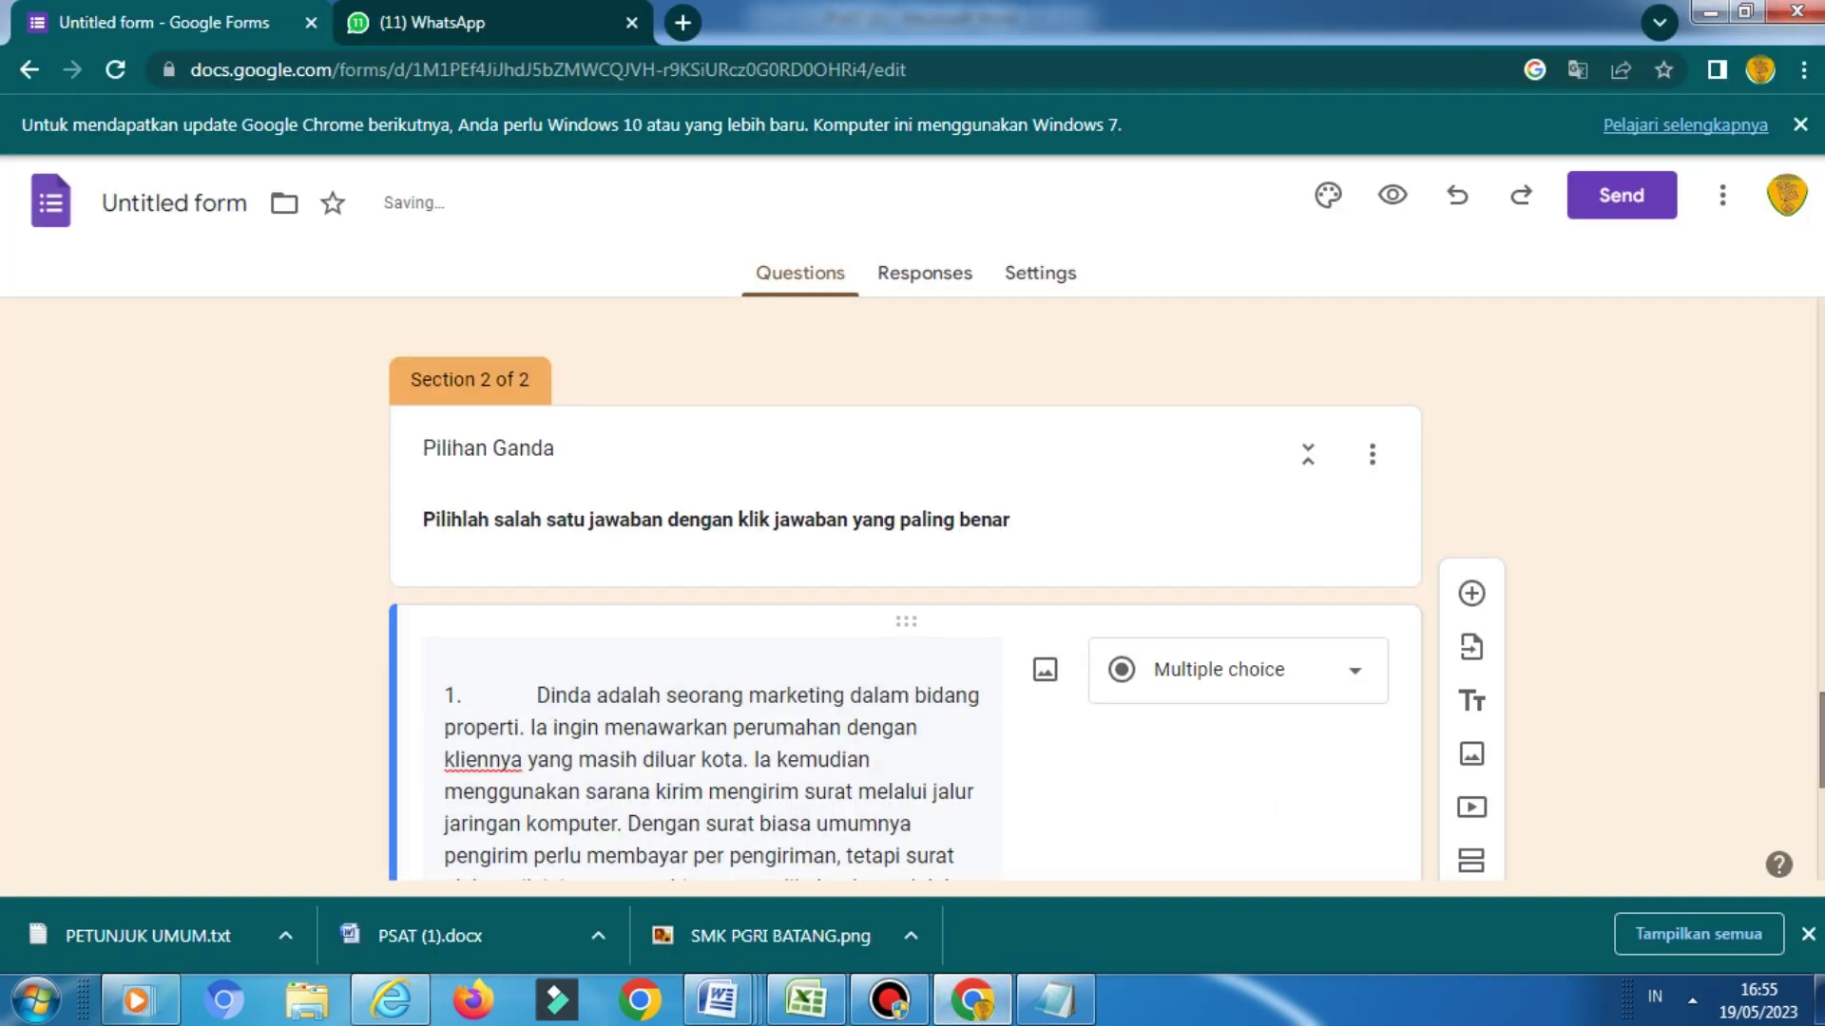
pyautogui.scroll(-4, 912, 589)
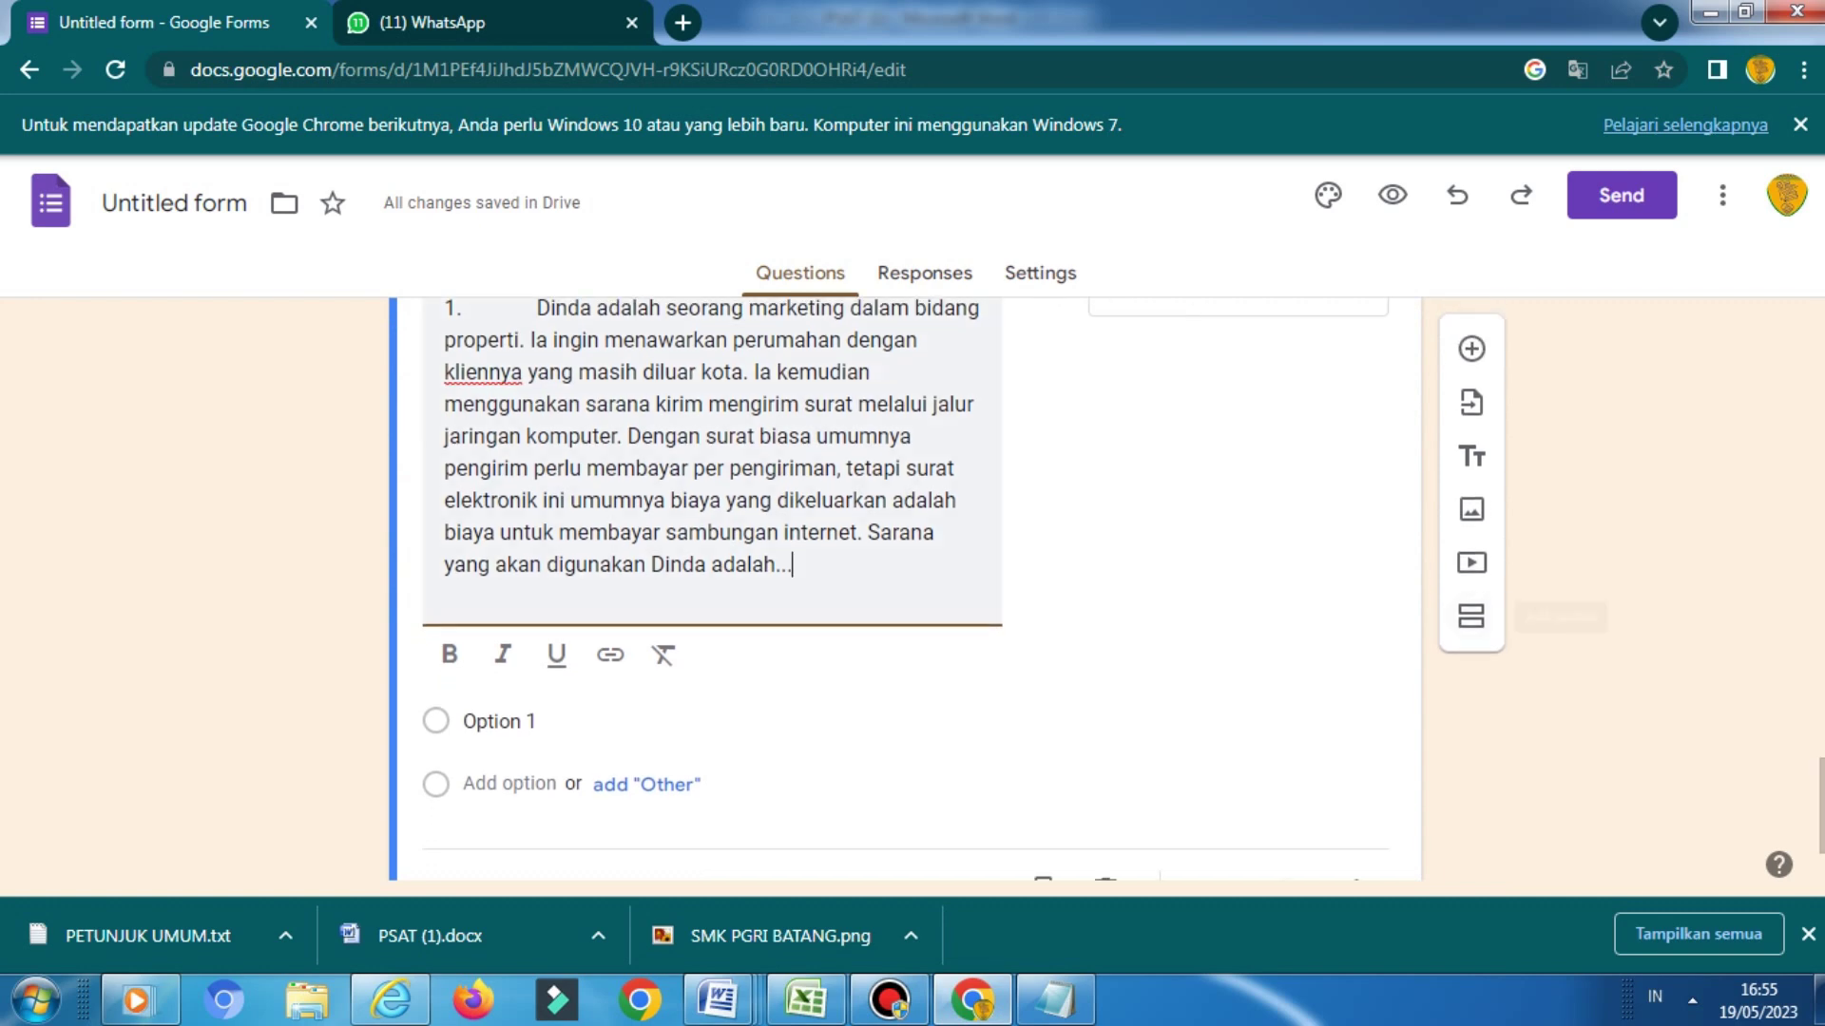
pyautogui.press('BackSpace')
pyautogui.press('BackSpace')
pyautogui.press('BackSpace')
pyautogui.press('BackSpace')
pyautogui.press('BackSpace')
pyautogui.press('BackSpace')
pyautogui.press('BackSpace')
pyautogui.press('BackSpace')
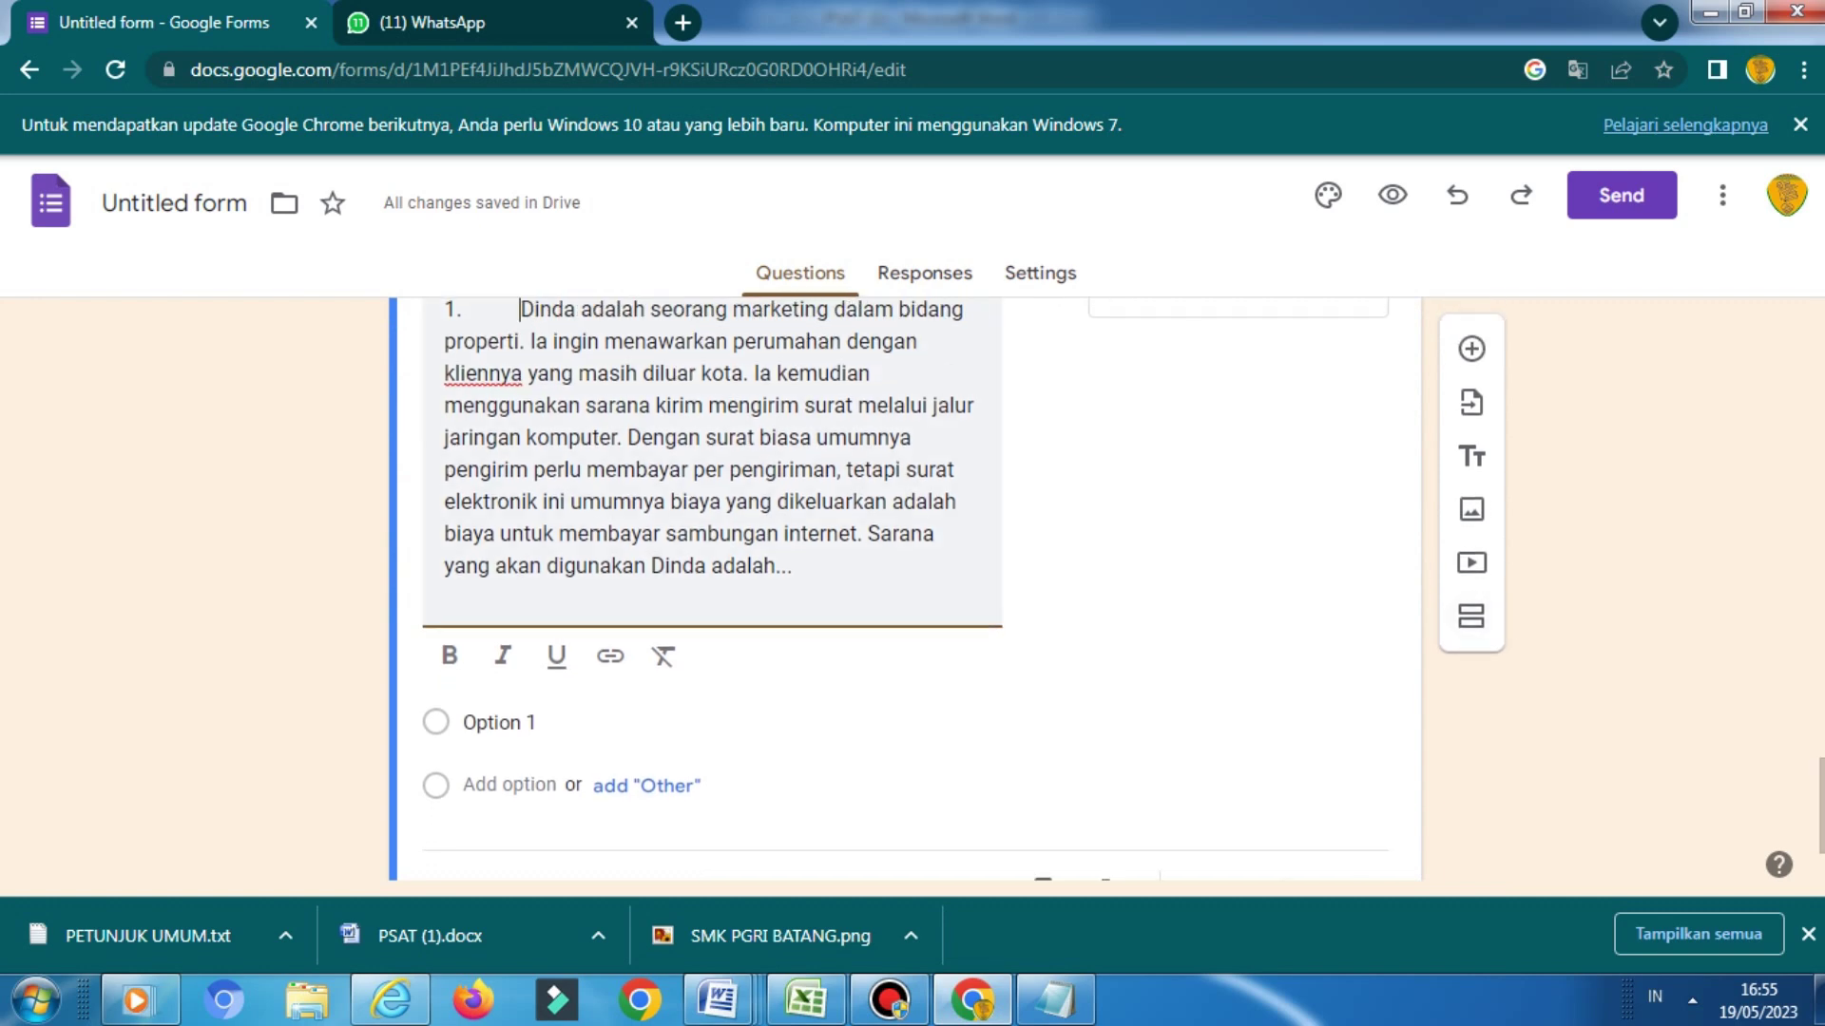
pyautogui.press('BackSpace')
pyautogui.press('BackSpace')
pyautogui.press('BackSpace')
pyautogui.press('BackSpace')
pyautogui.press('BackSpace')
pyautogui.press('BackSpace')
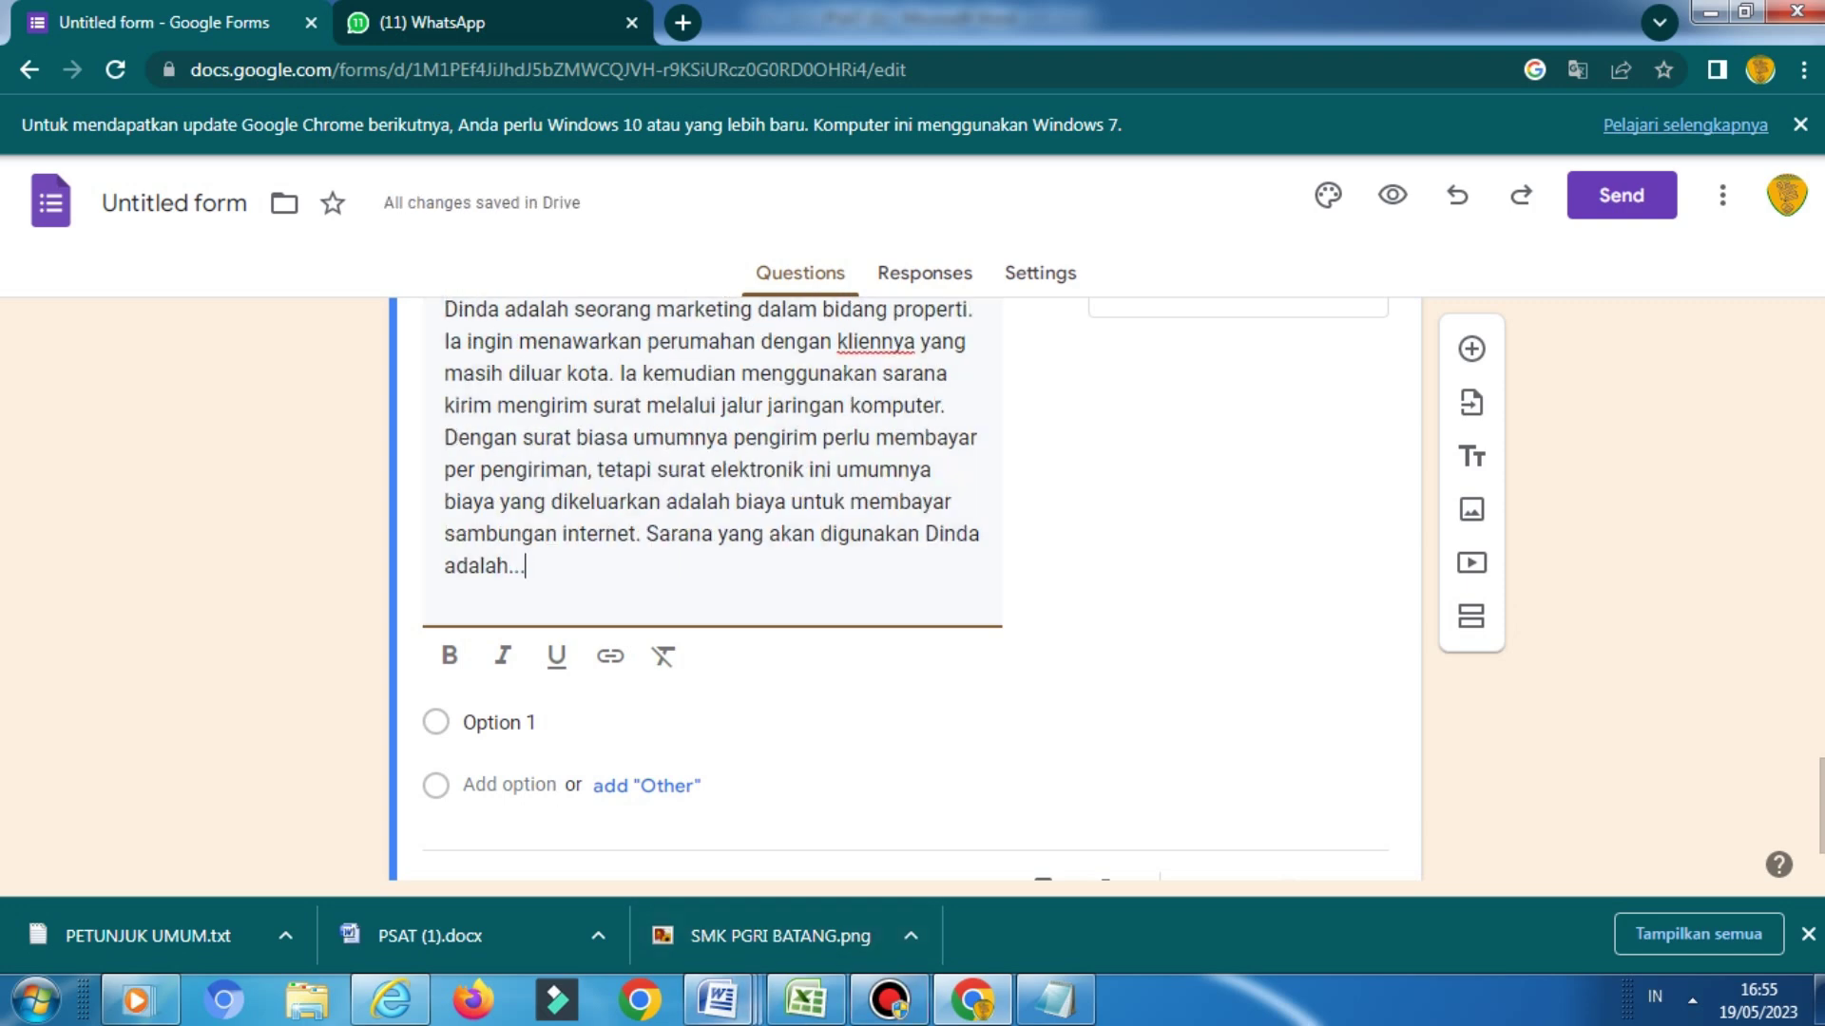
# Below question 1 in PSAT (1), start the answer list with 'a. Digital marekting'
pyautogui.moveTo(720, 1000)
pyautogui.click(720, 865)
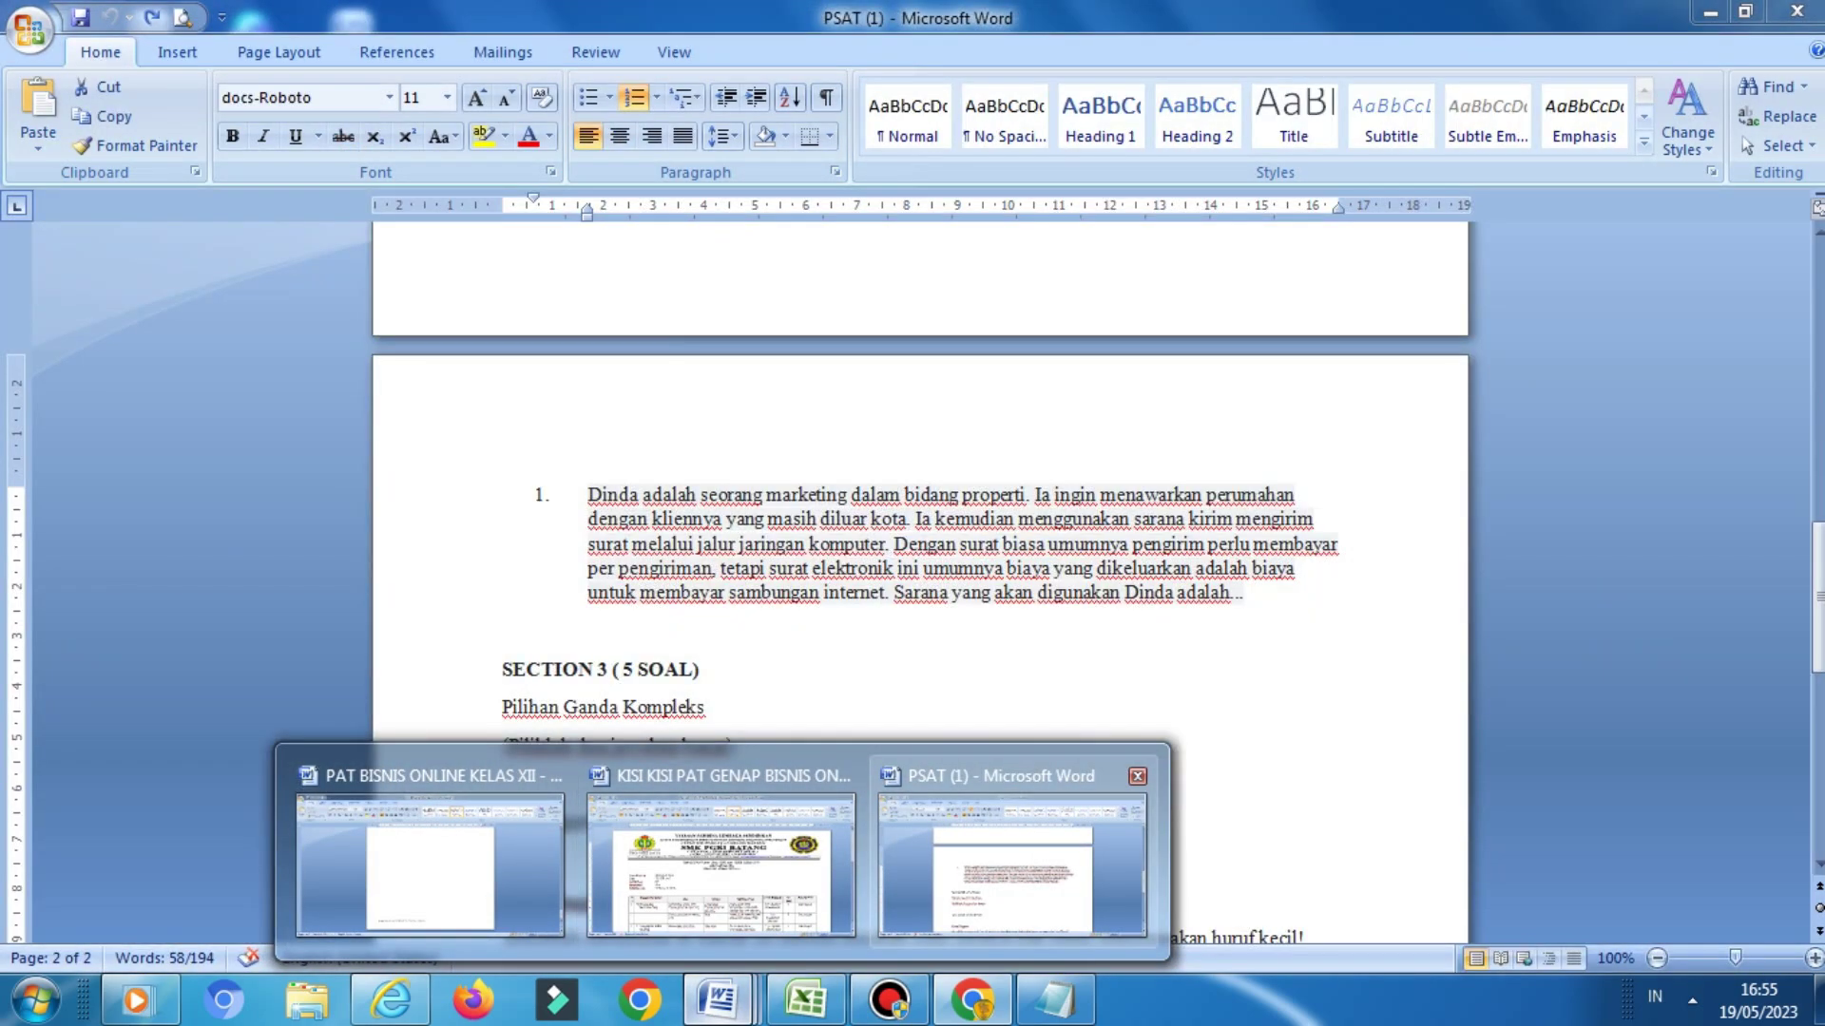
pyautogui.click(1012, 865)
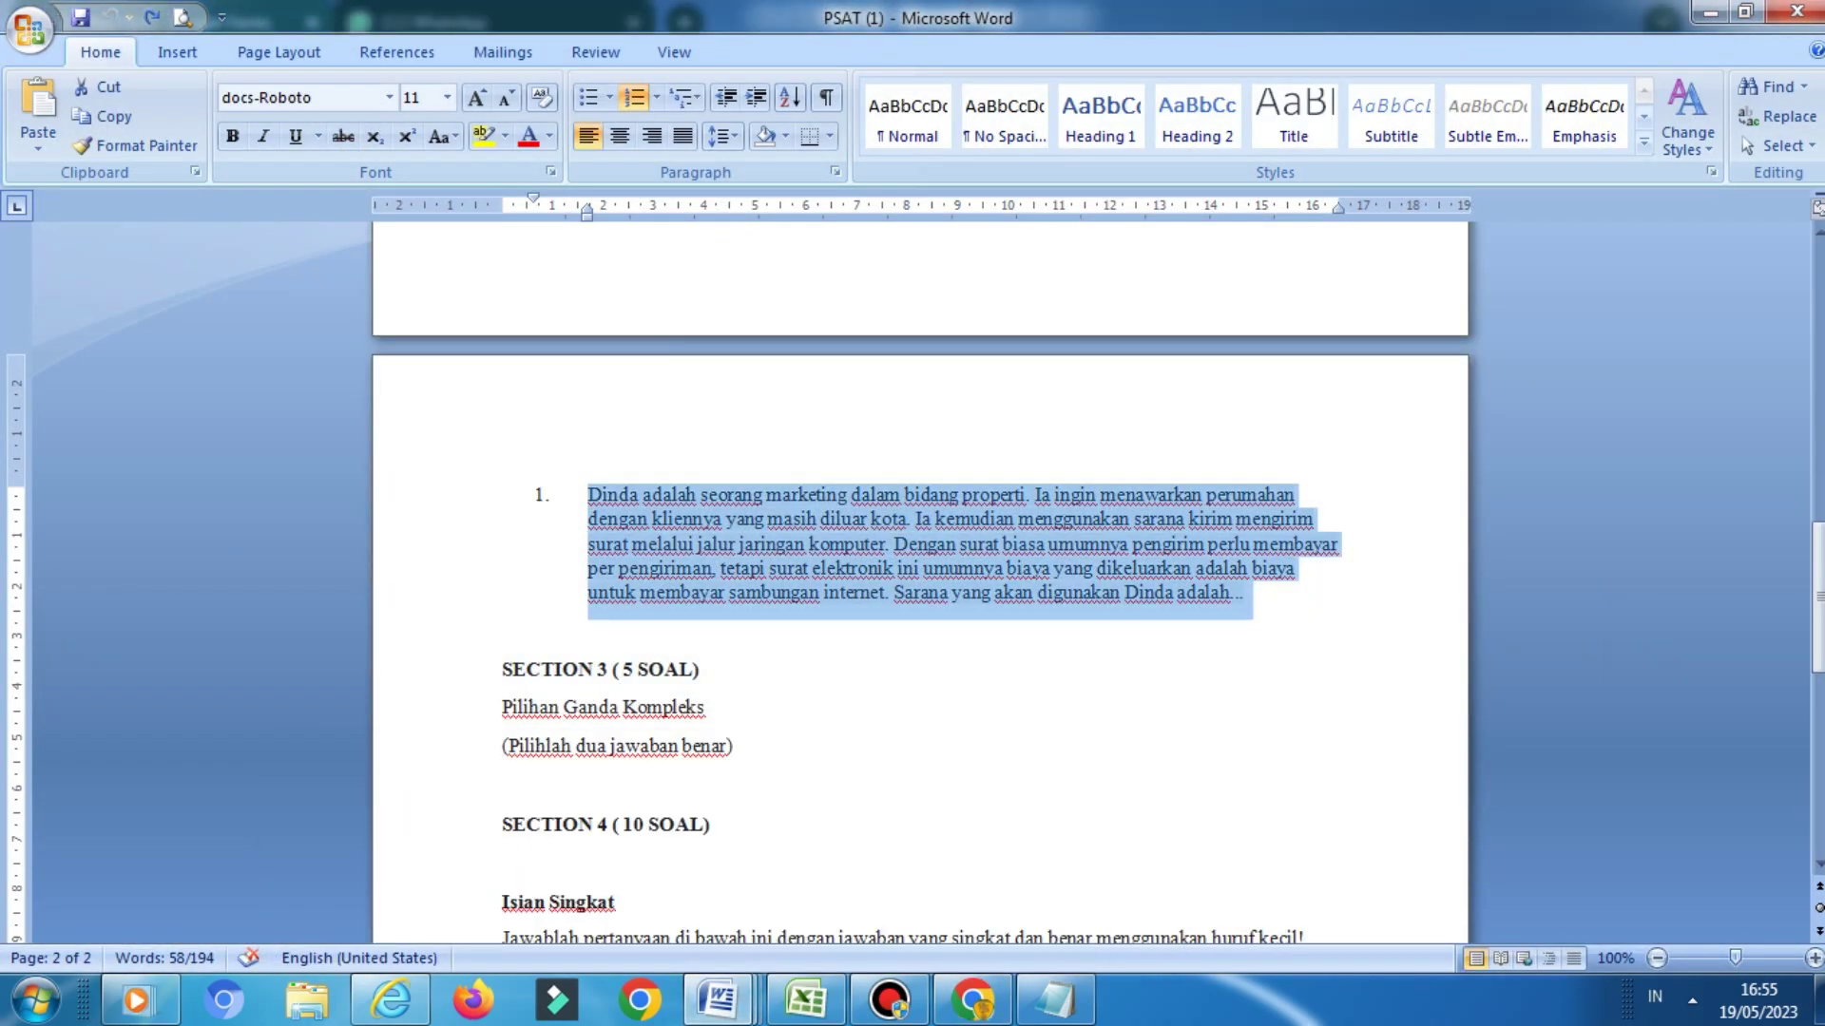
pyautogui.click(1245, 591)
pyautogui.press('Return')
pyautogui.write('\\')
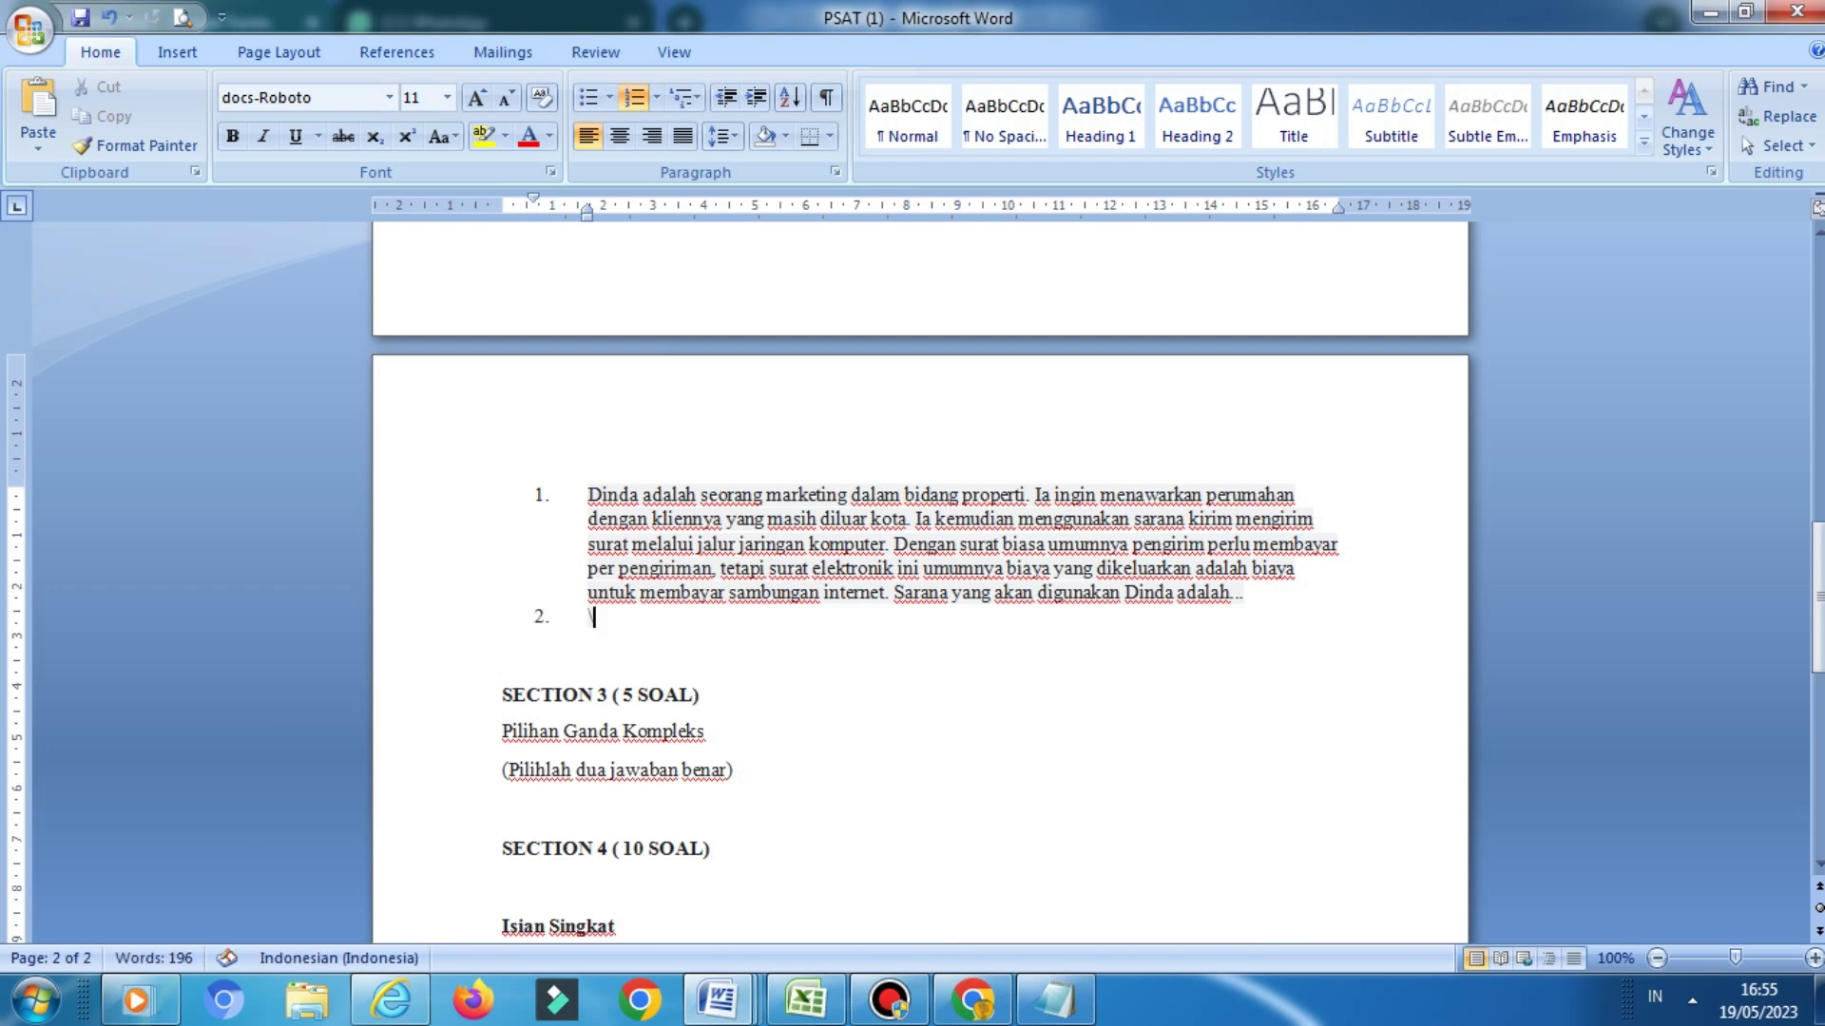
pyautogui.press('BackSpace')
pyautogui.press('BackSpace')
pyautogui.write('a')
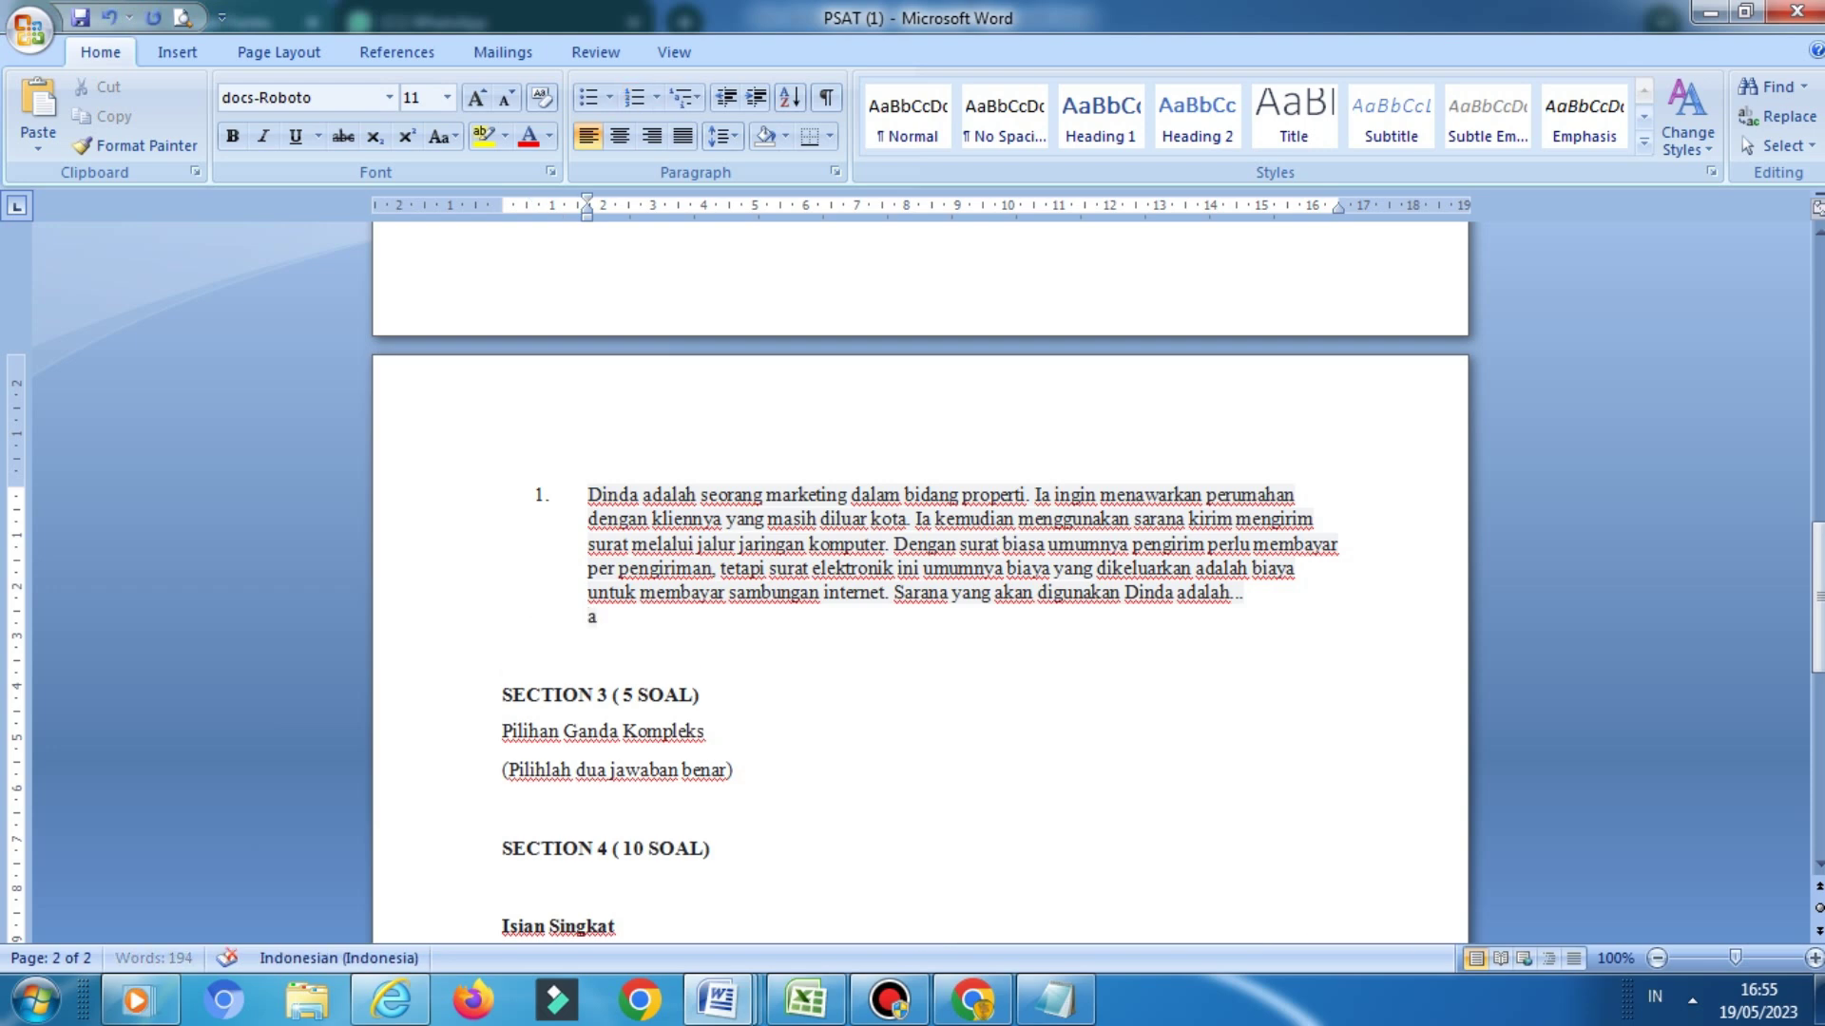
pyautogui.write('. Digital m')
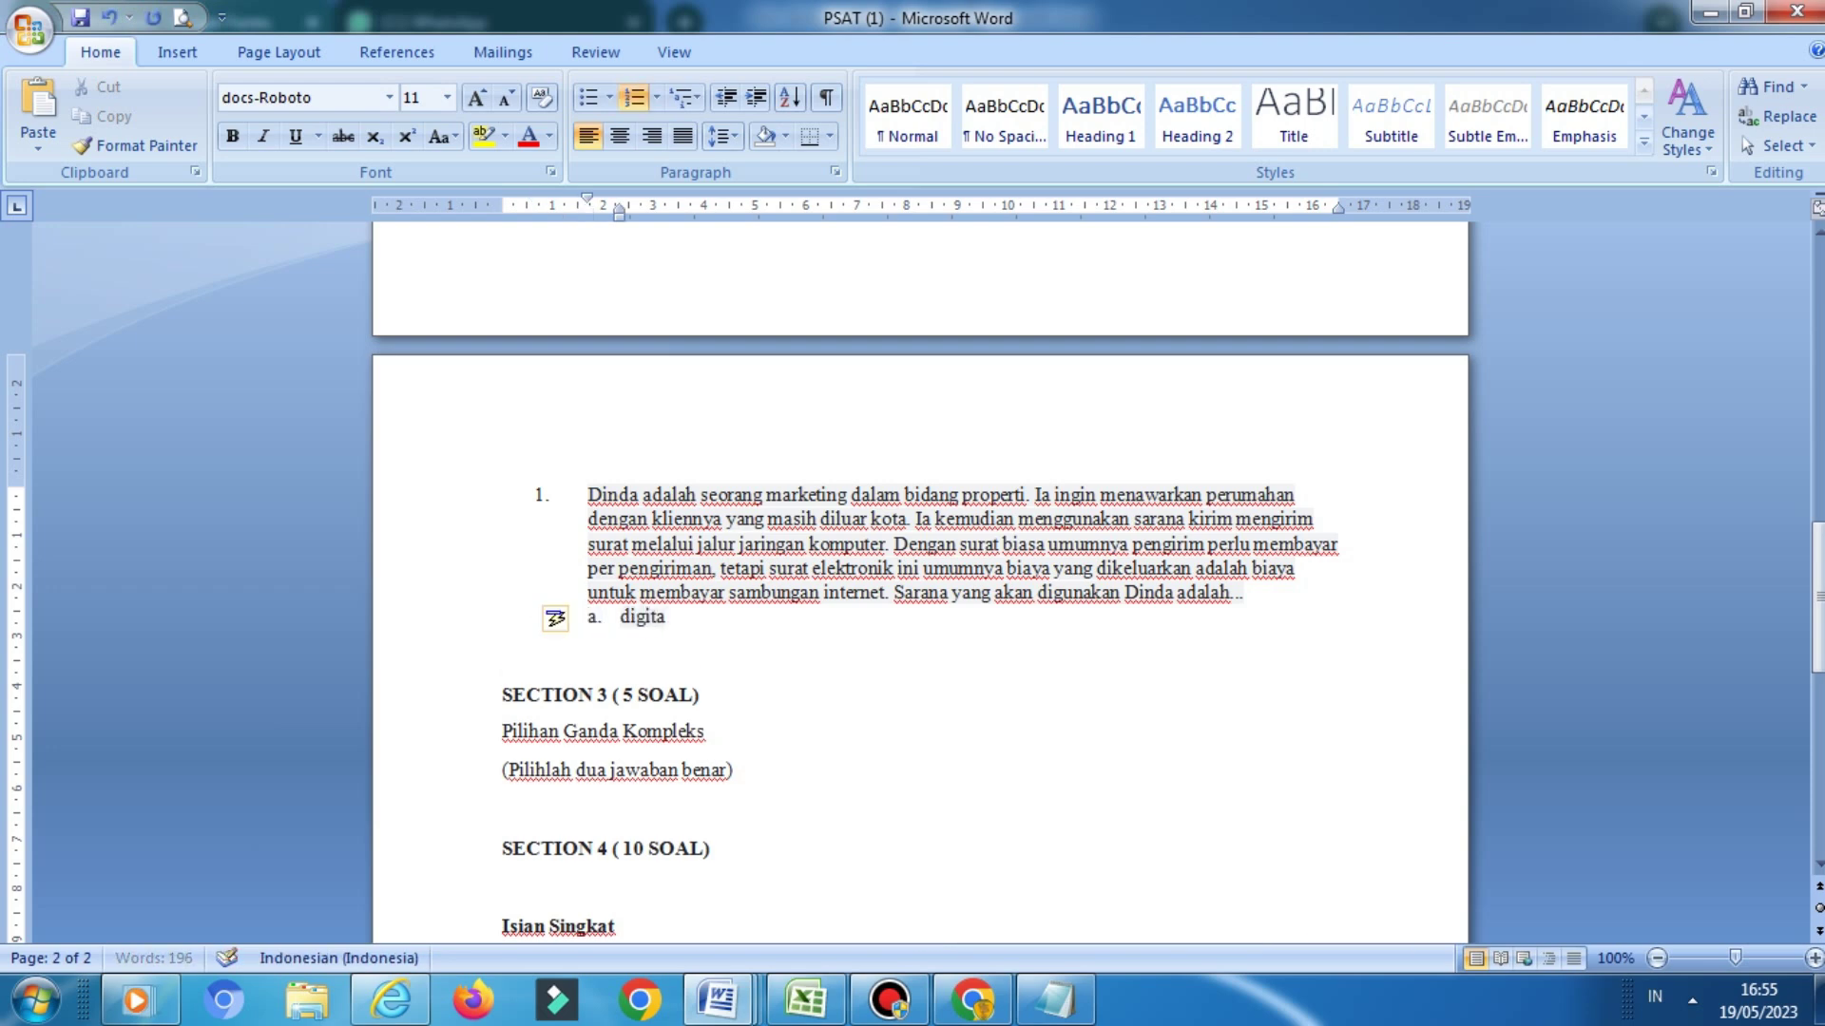
pyautogui.write('arektin')
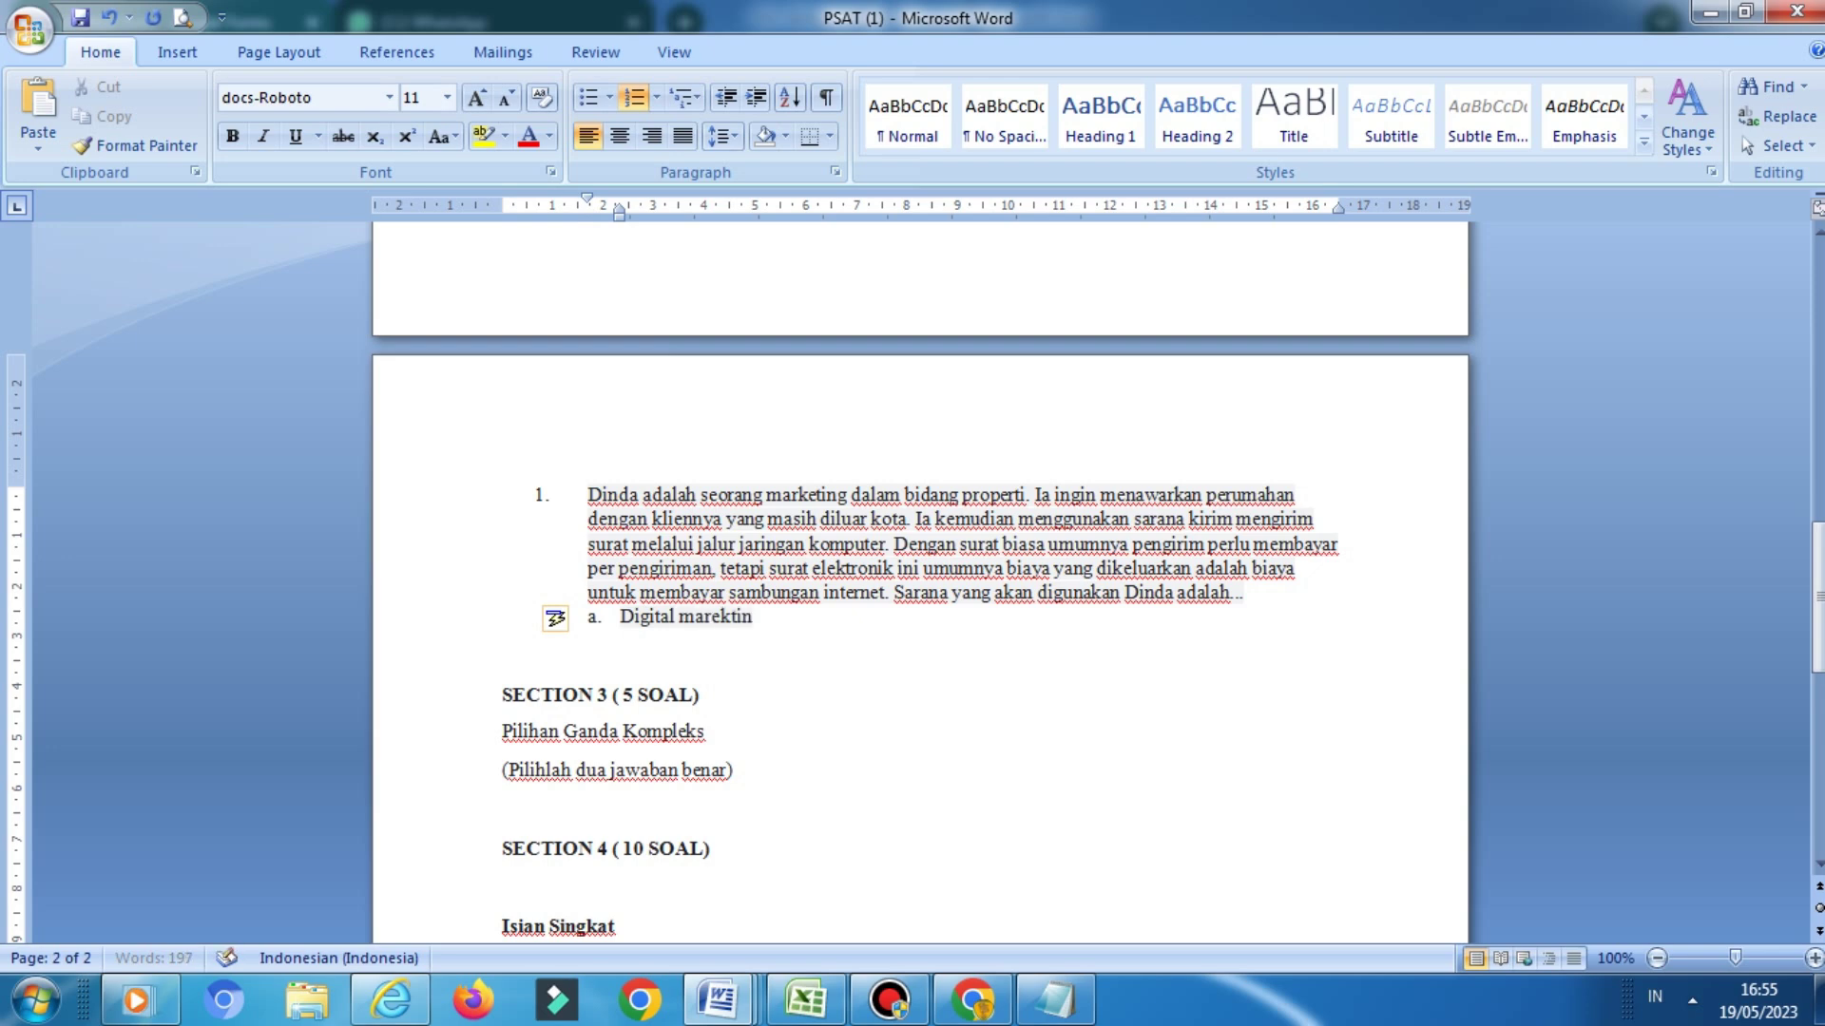
pyautogui.write('g')
# Add the choices Surel, Marketplace, Bisnis Online and Website to the list
pyautogui.press('Return')
pyautogui.write('sue')
pyautogui.press('BackSpace')
pyautogui.press('BackSpace')
pyautogui.press('BackSpace')
pyautogui.write('Surel')
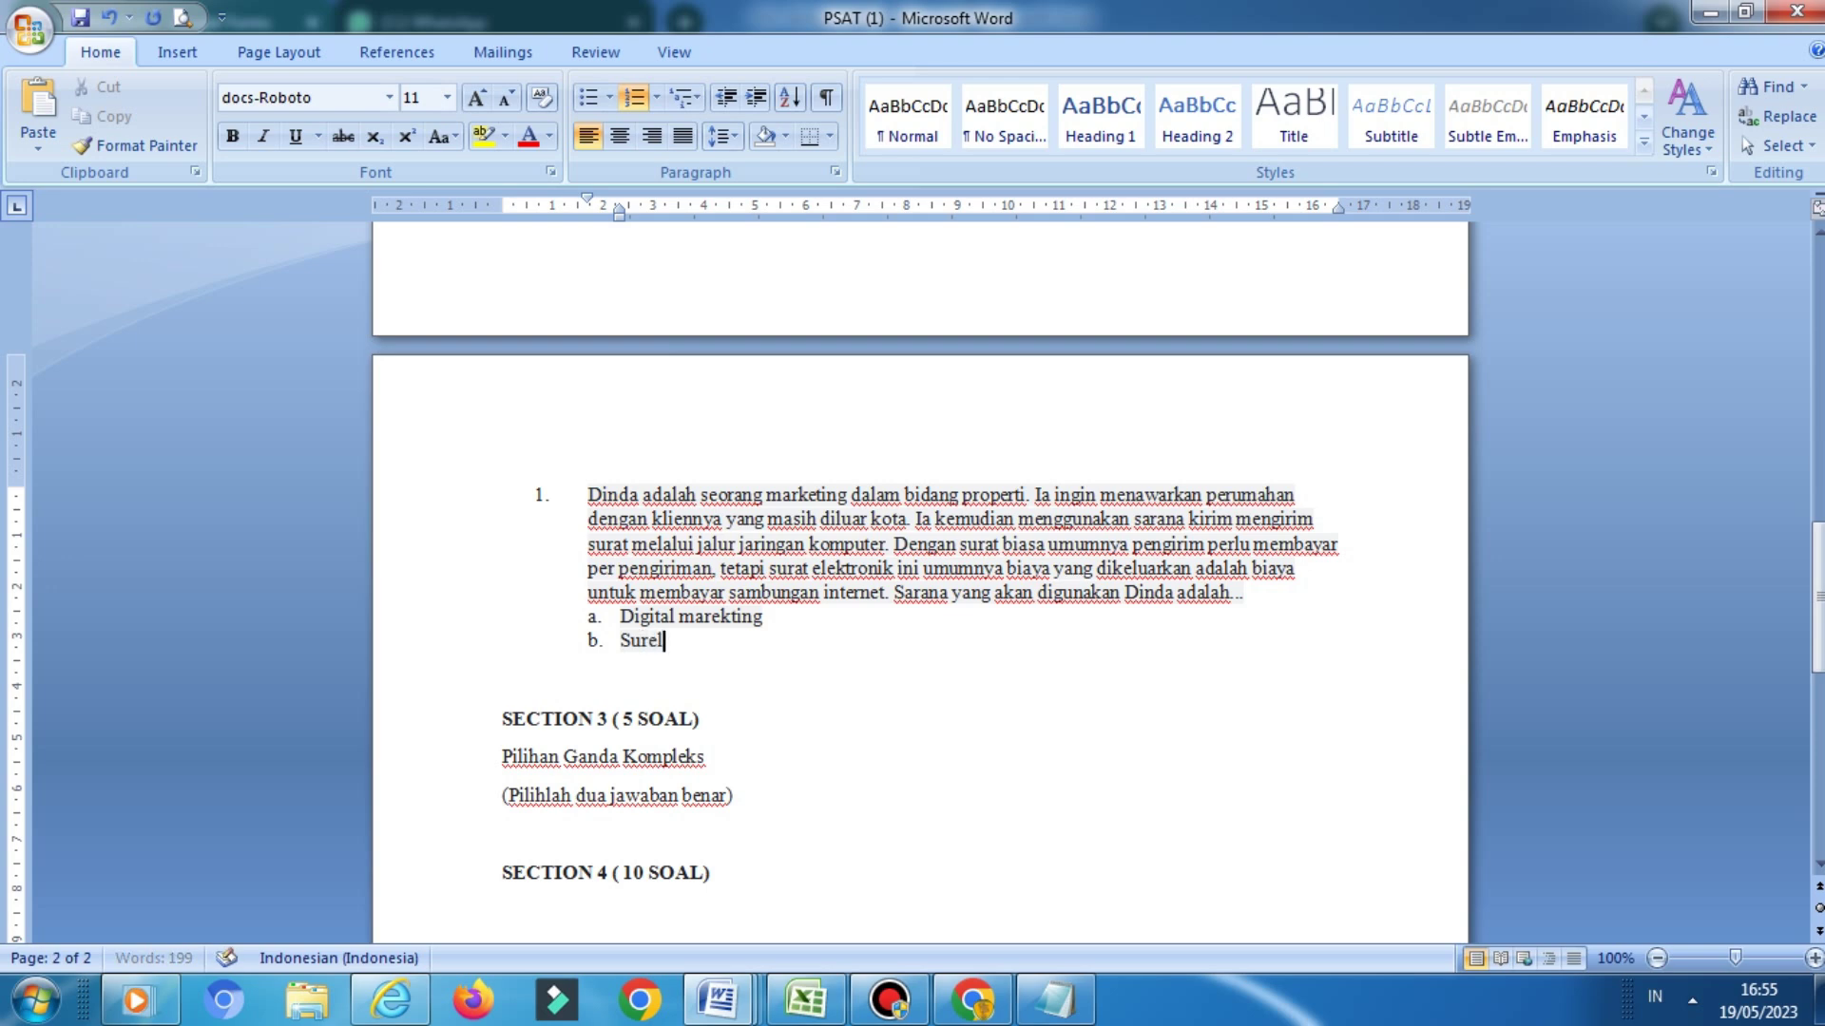
pyautogui.press('Return')
pyautogui.write('Marketplace')
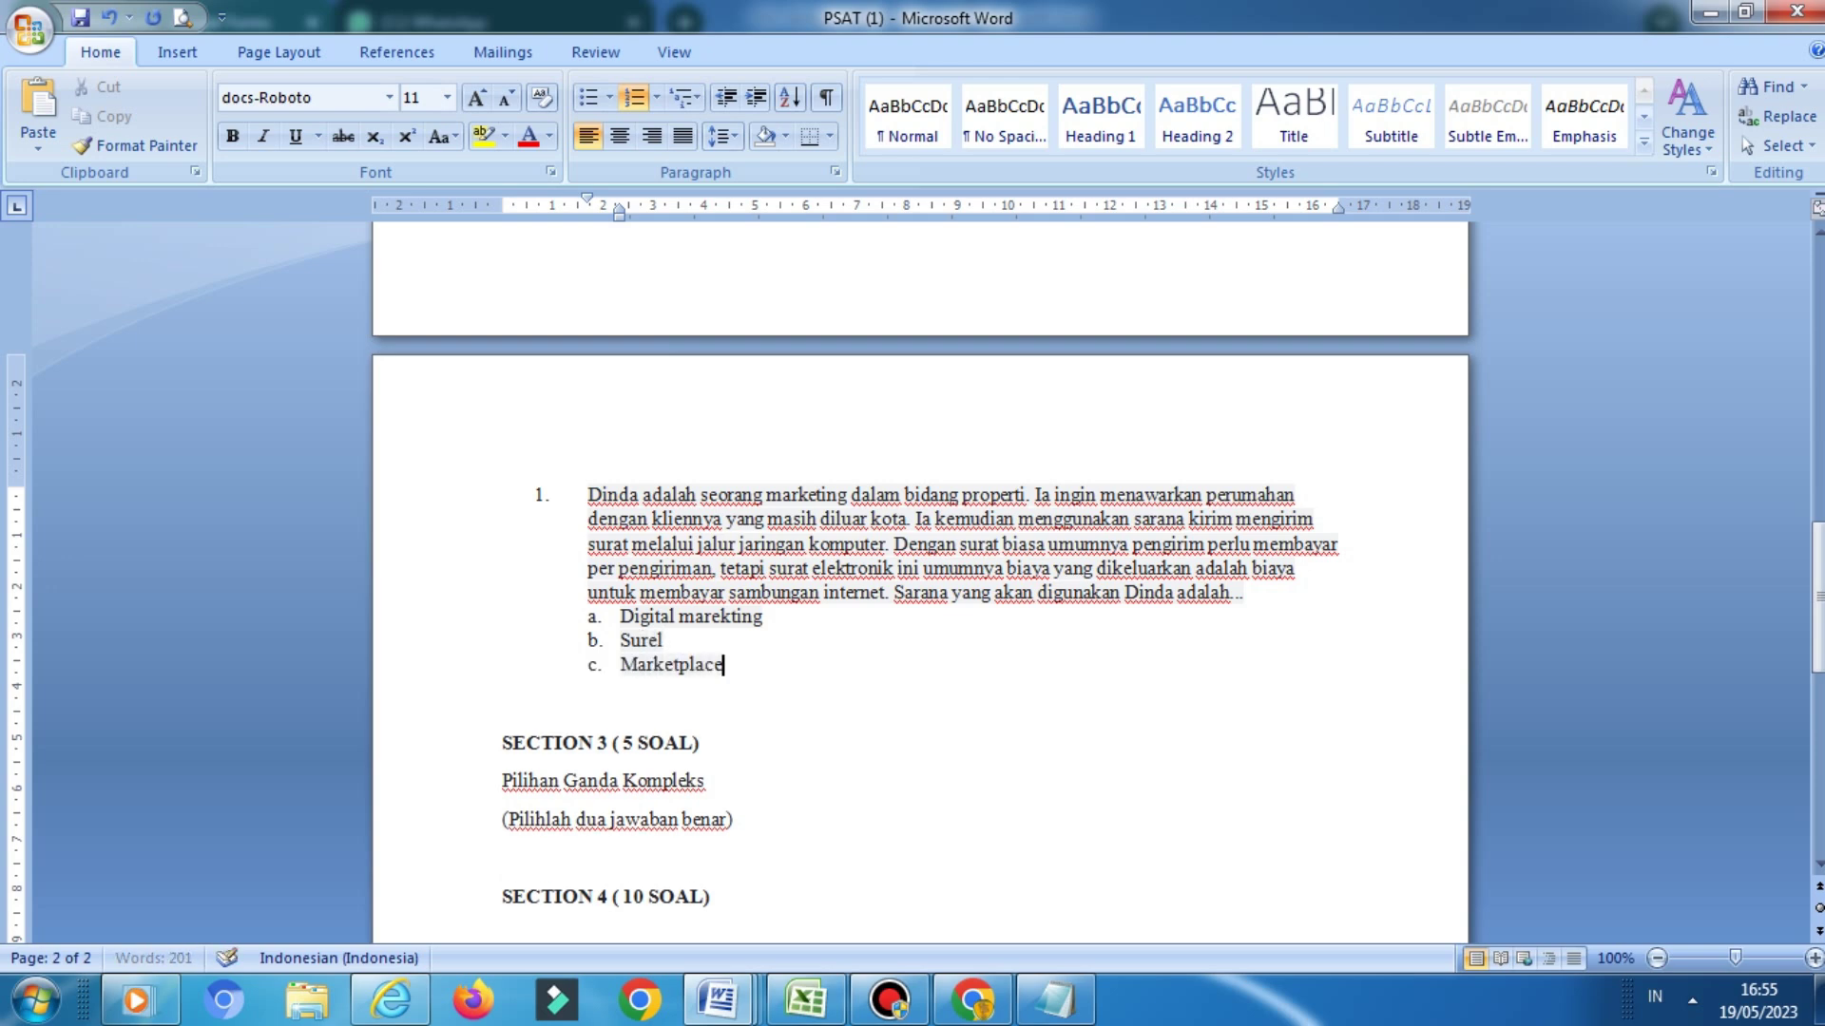
pyautogui.press('Return')
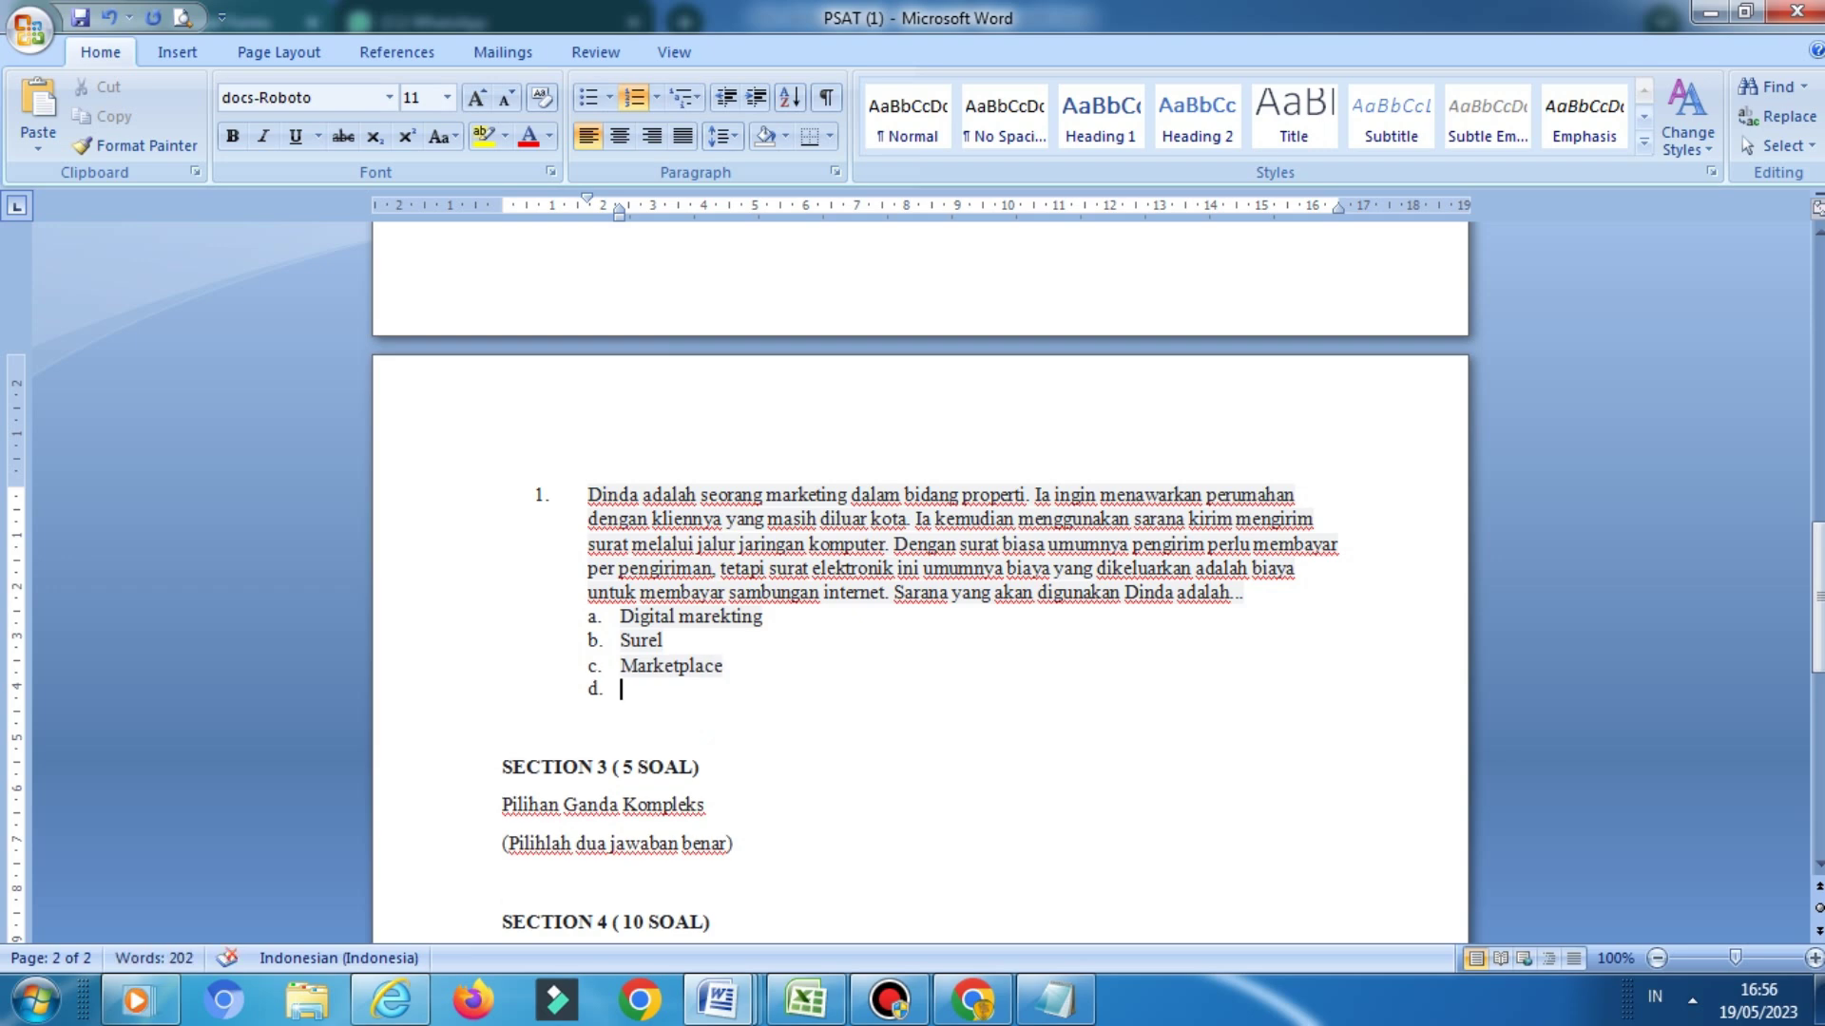
pyautogui.write('Bisnis Online')
pyautogui.press('Return')
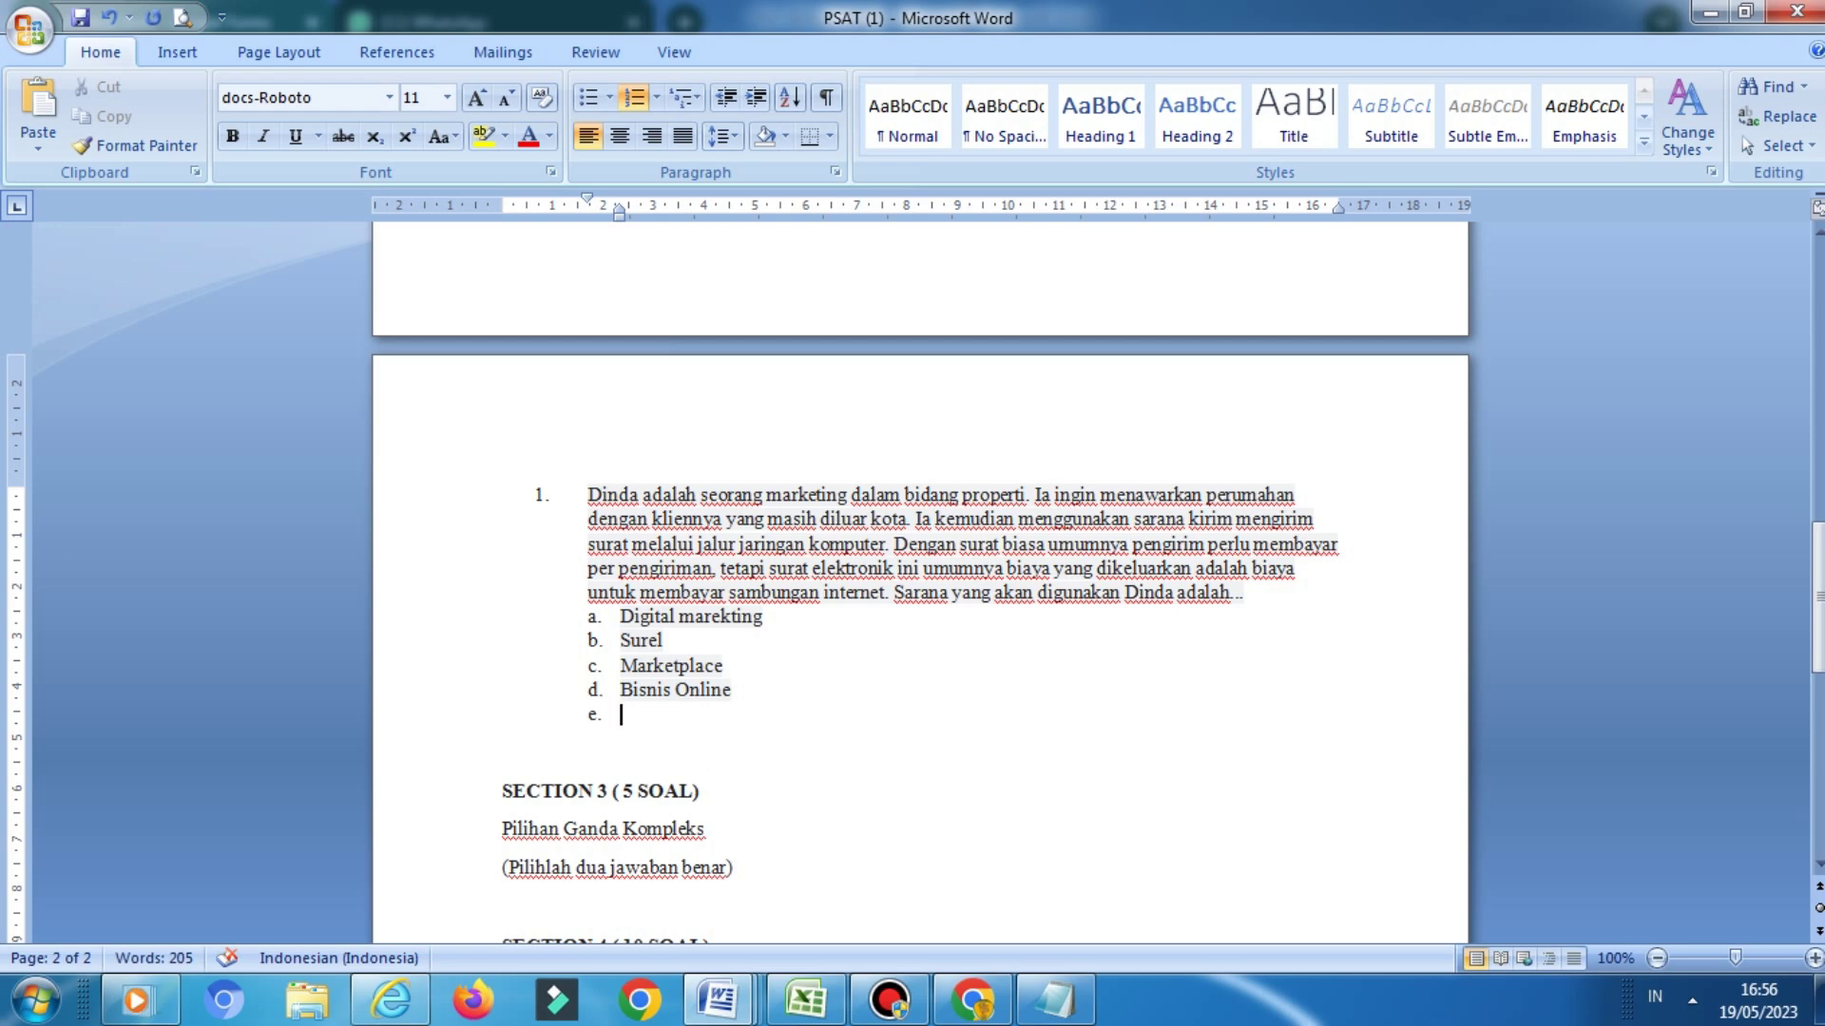
pyautogui.write('Website')
# Select all five answer choices under question 1
pyautogui.click(501, 752)
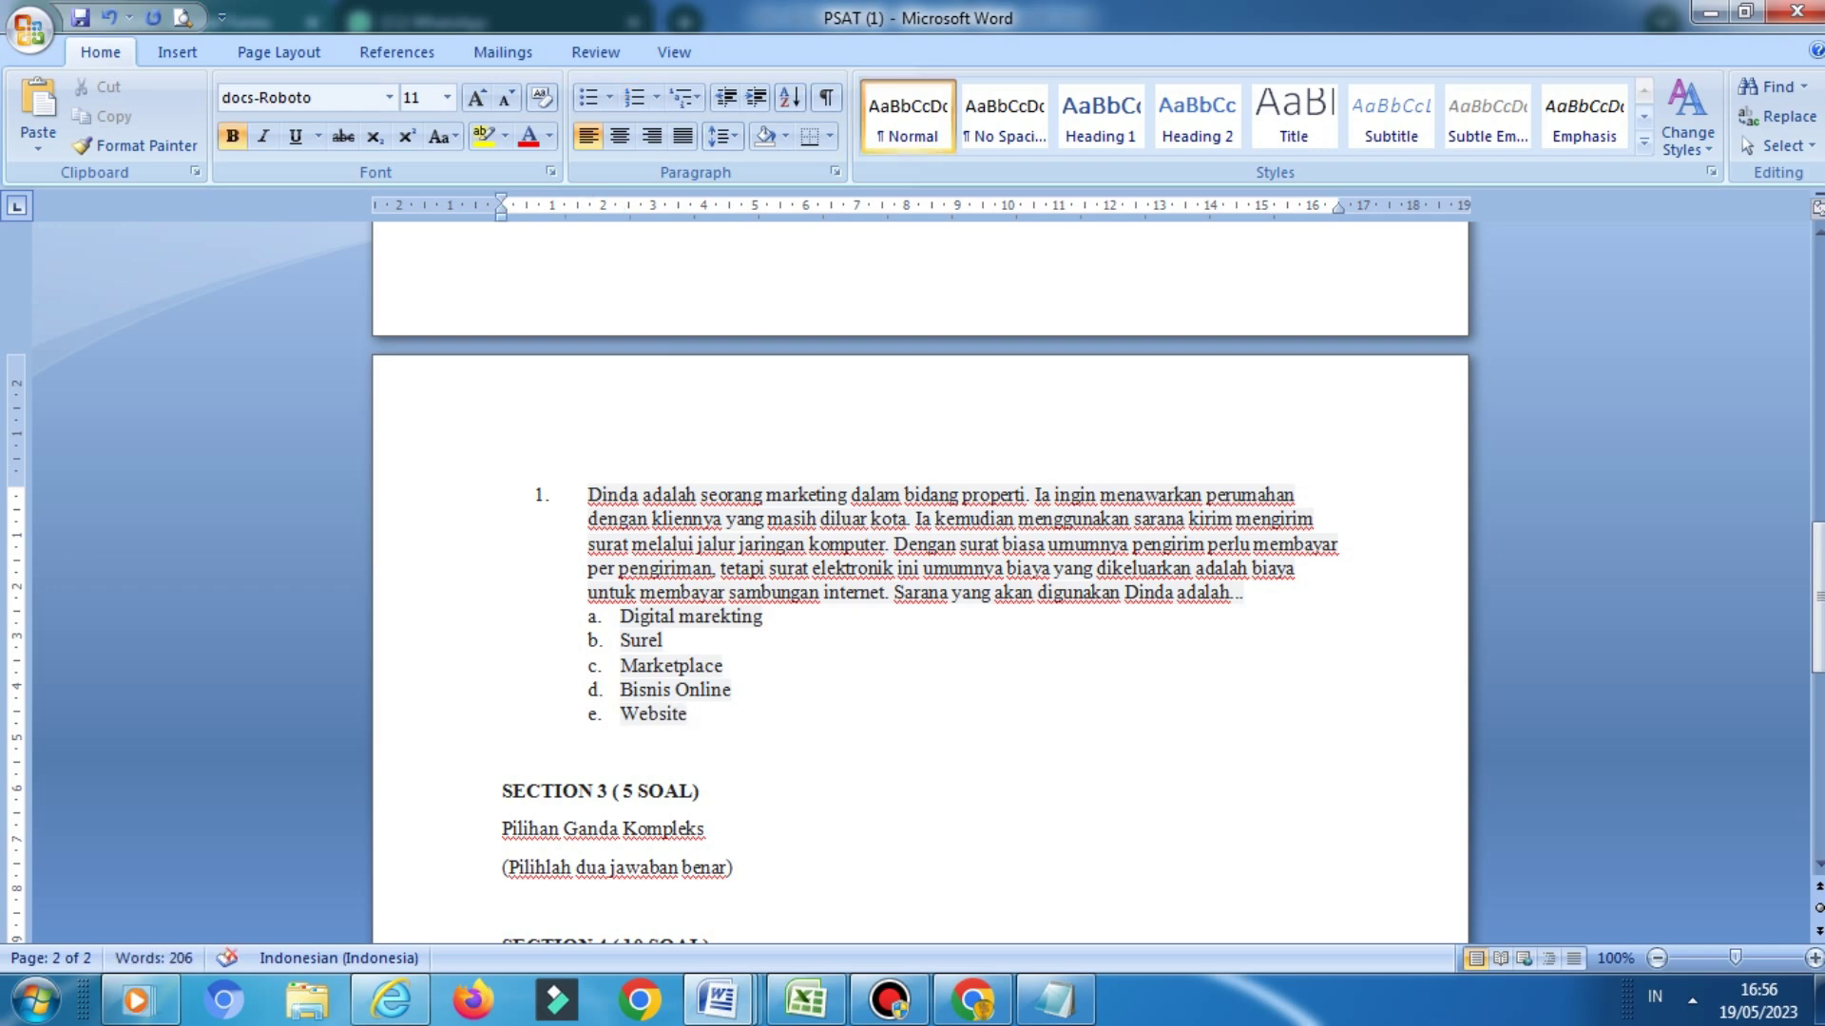
pyautogui.click(619, 616)
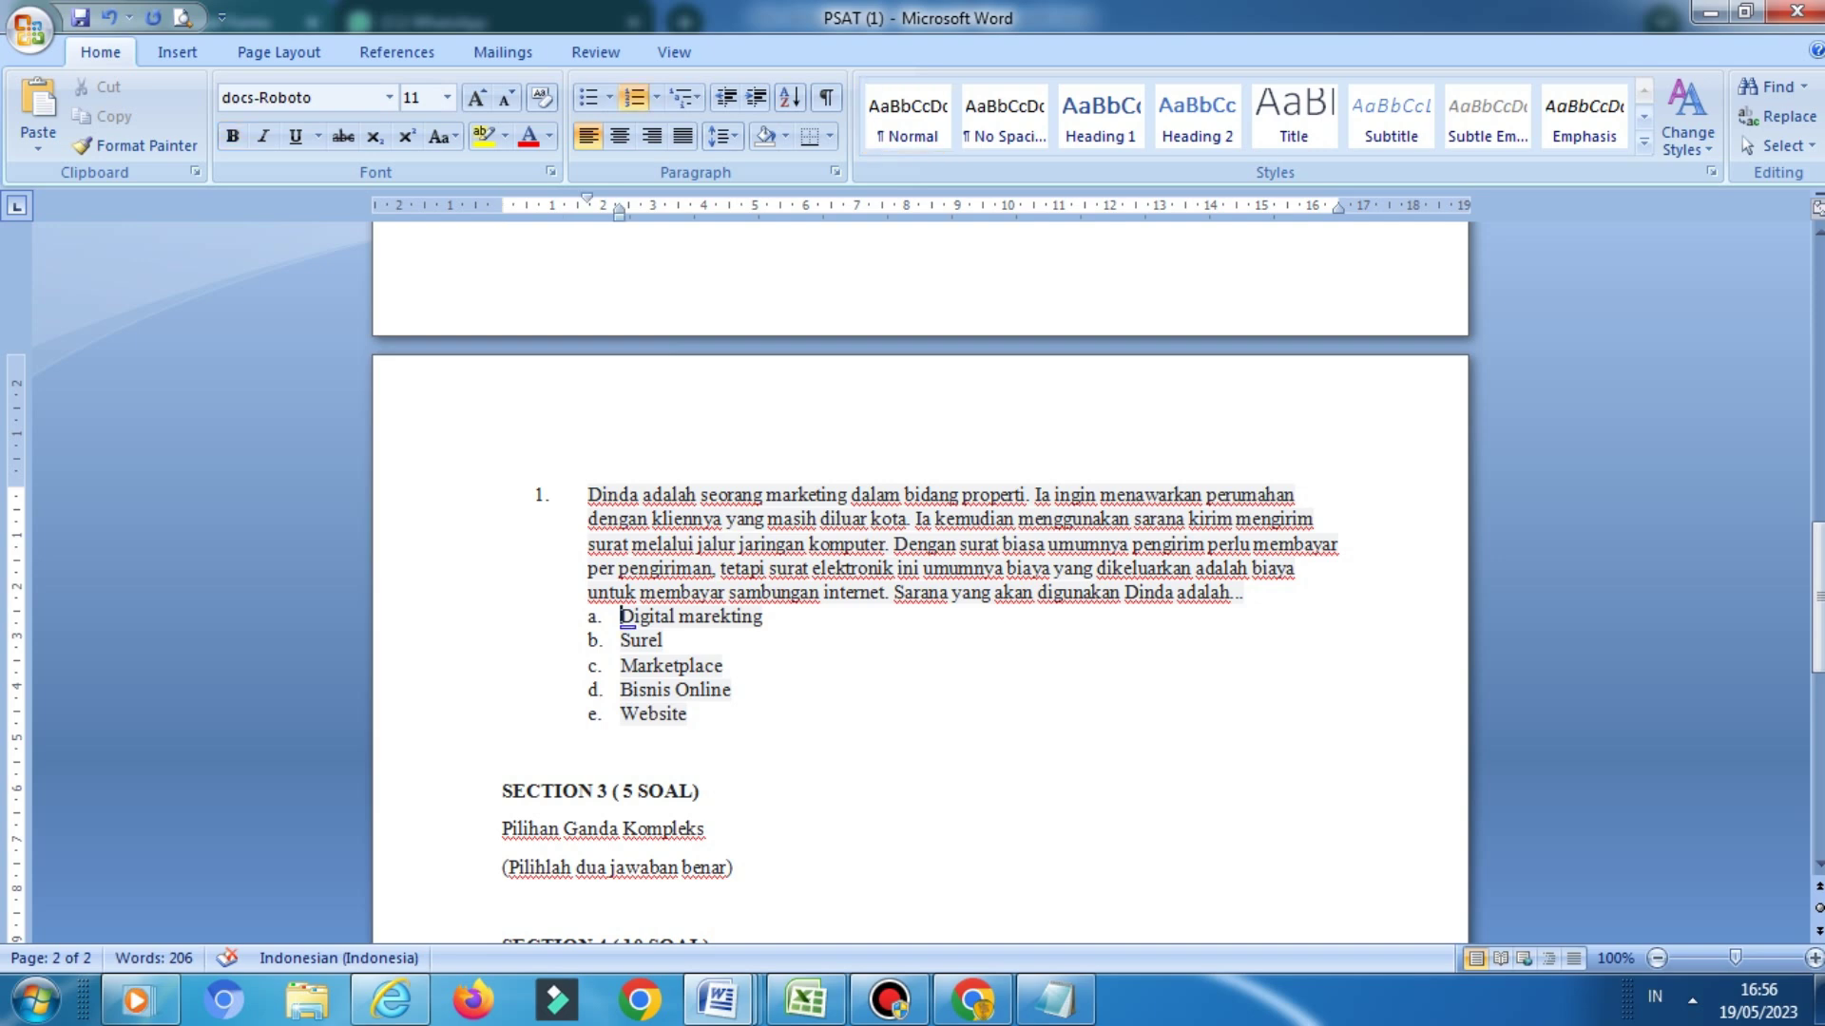
pyautogui.hotkey('shift', 'Down')
pyautogui.hotkey('shift', 'Down')
pyautogui.hotkey('shift', 'Down')
pyautogui.hotkey('shift', 'Down')
pyautogui.hotkey('shift', 'Down')
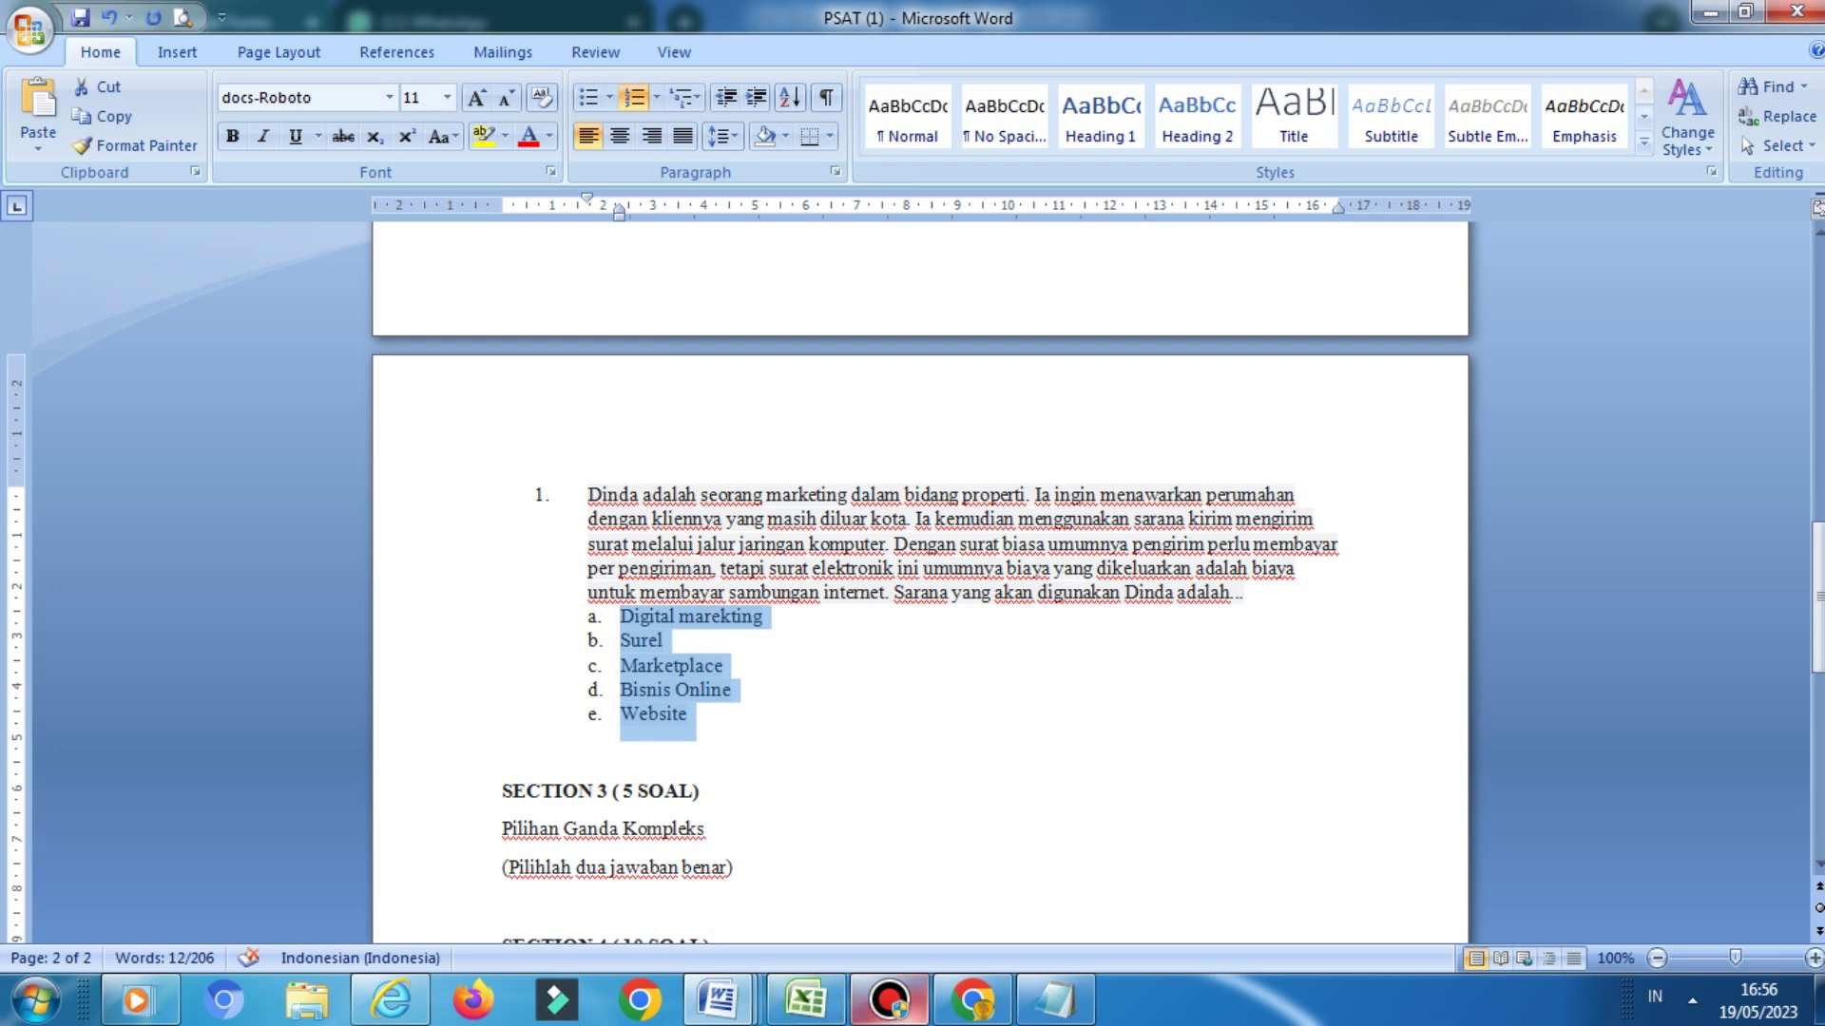
# Paste the five copied answer choices into the Dinda question's options
pyautogui.click(973, 1000)
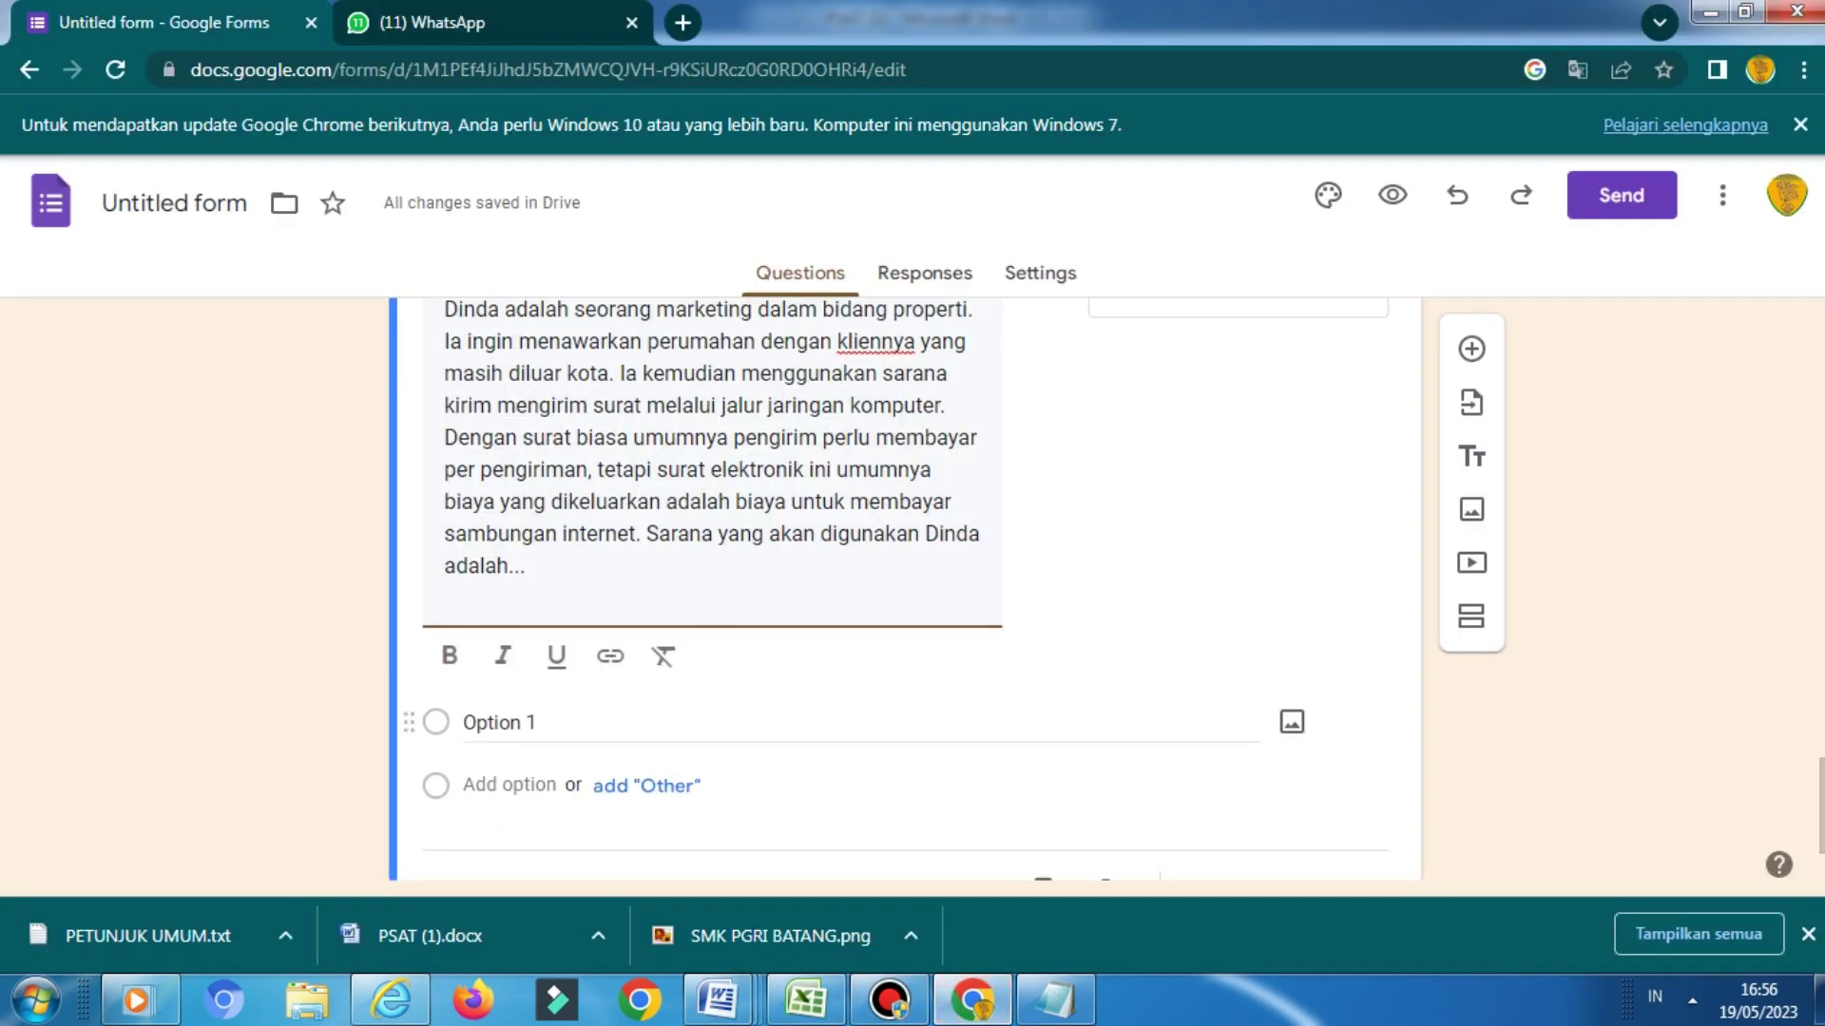
pyautogui.press('Tab')
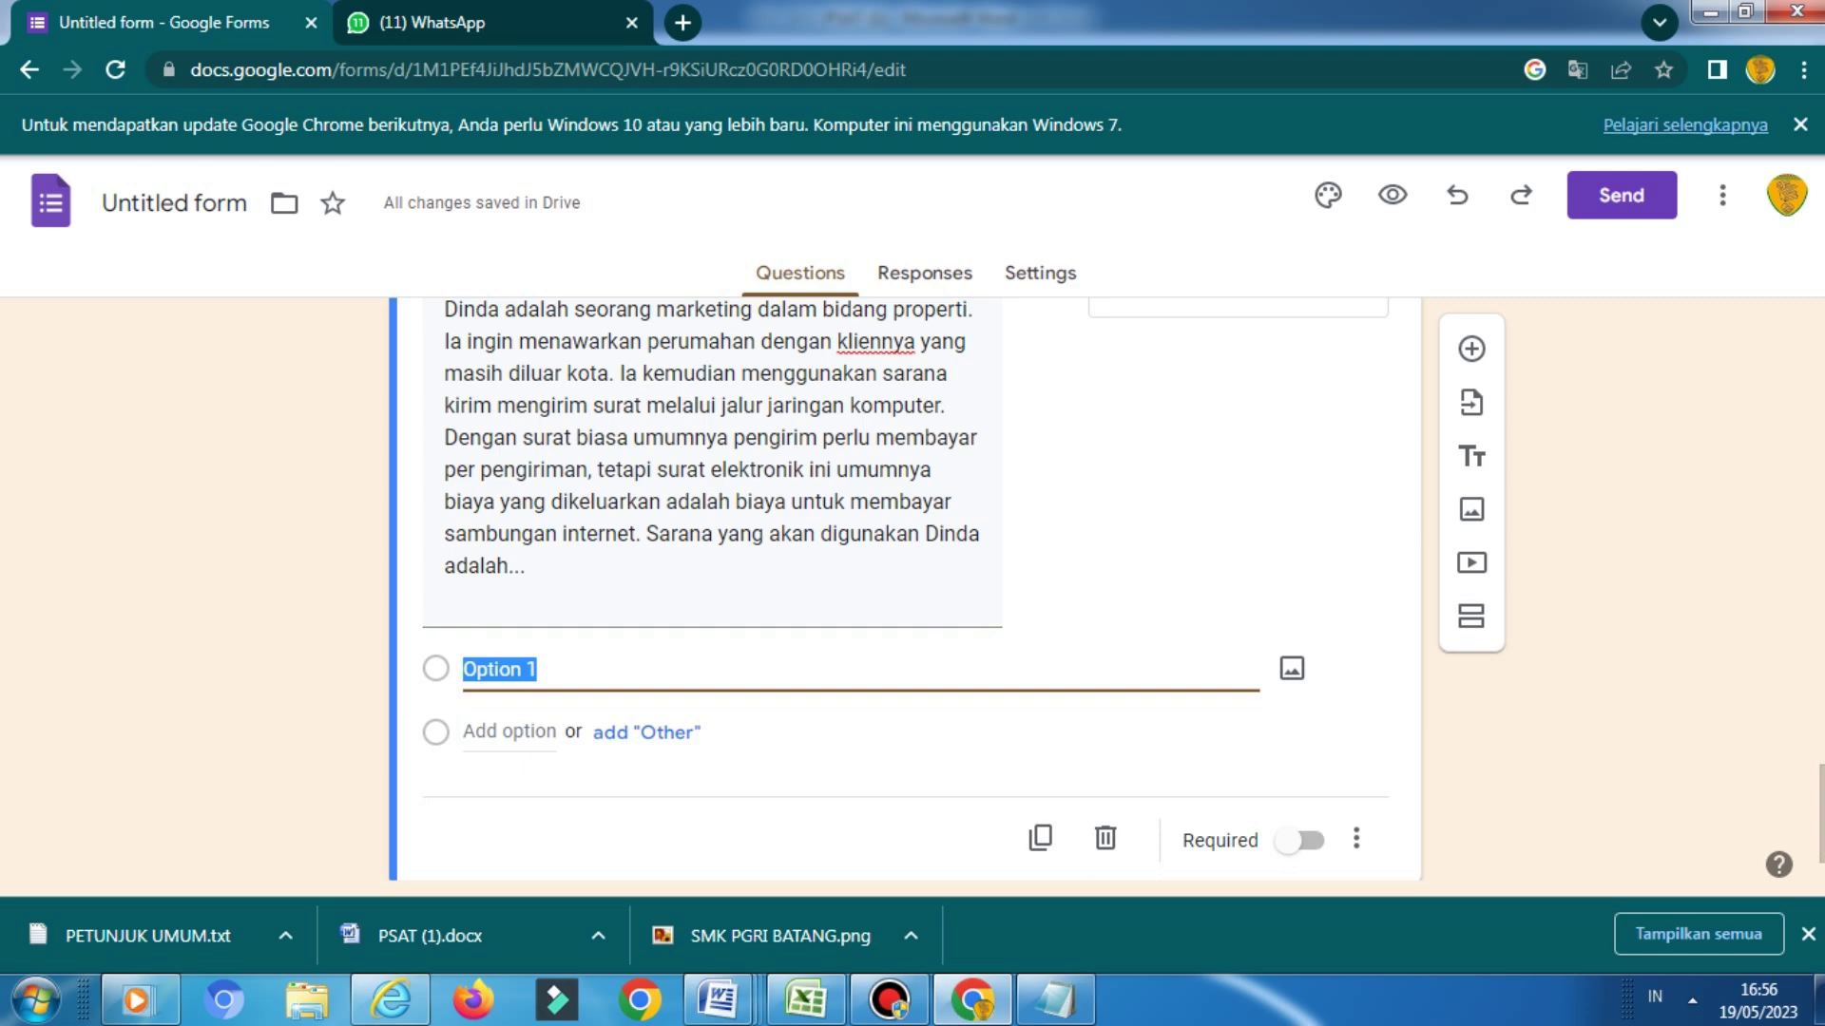
pyautogui.press('Menu')
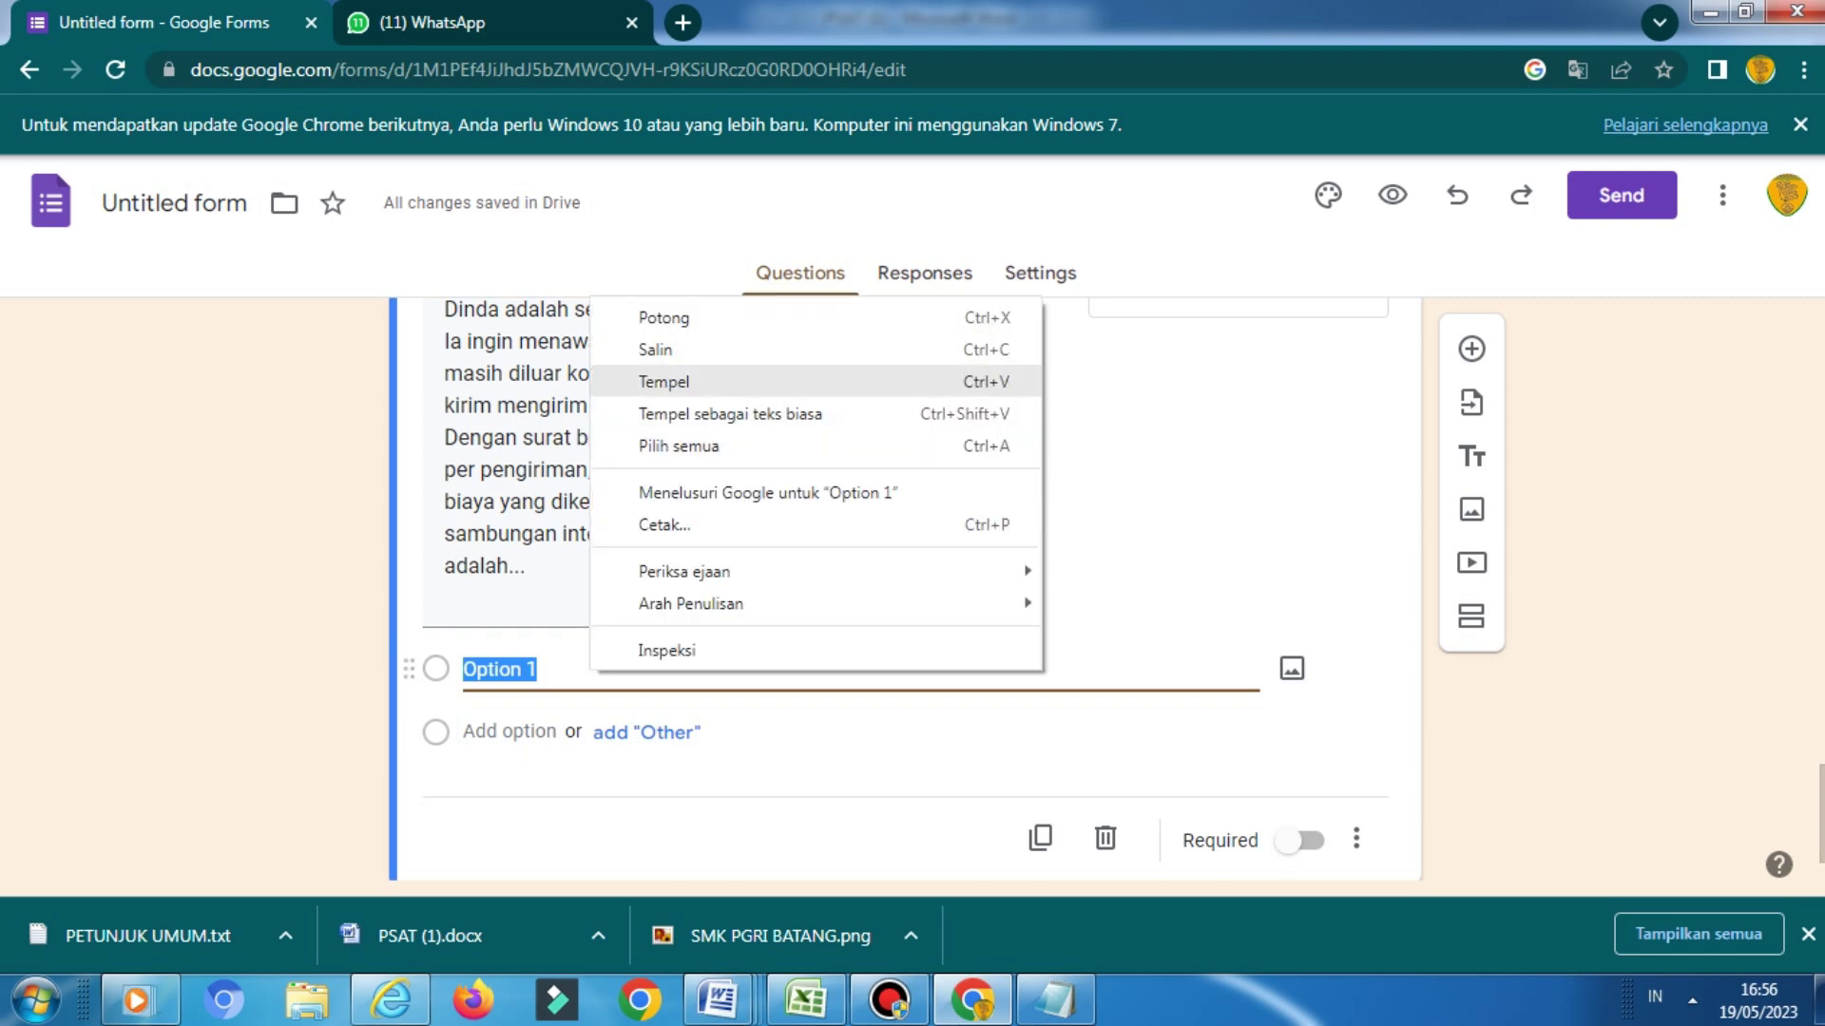
pyautogui.press('Return')
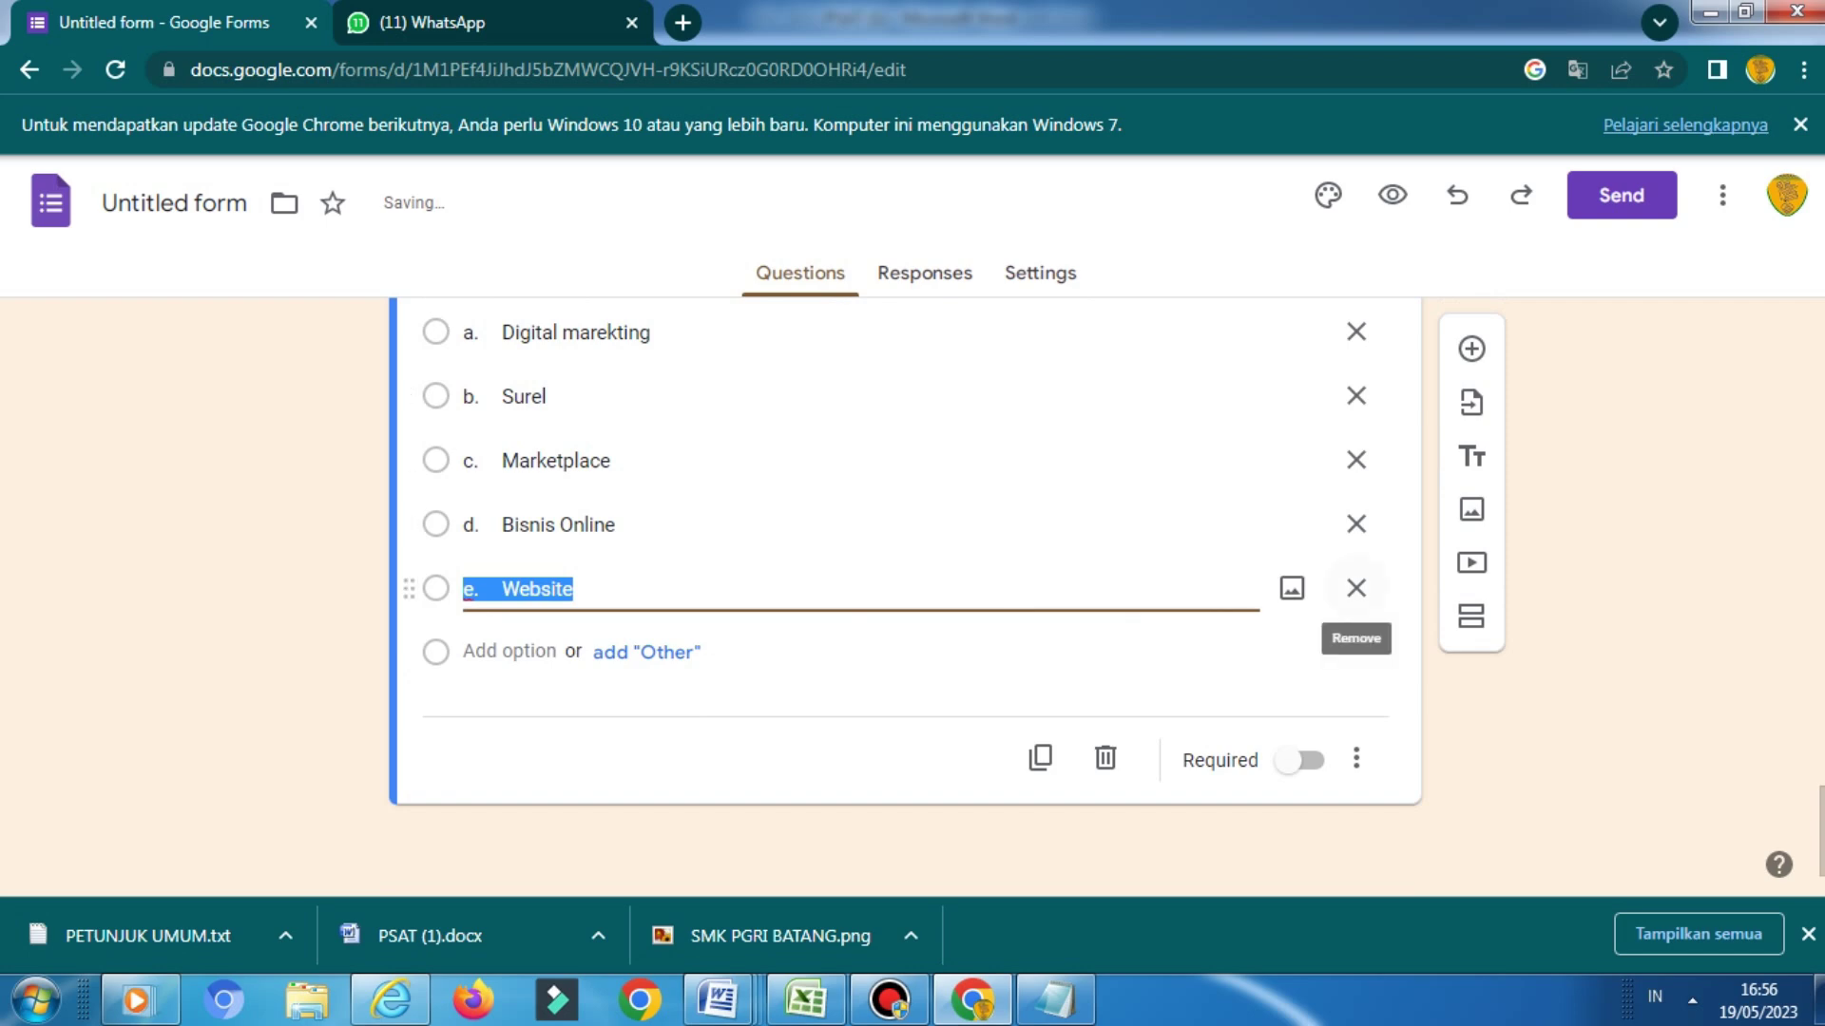
pyautogui.scroll(3, 1106, 596)
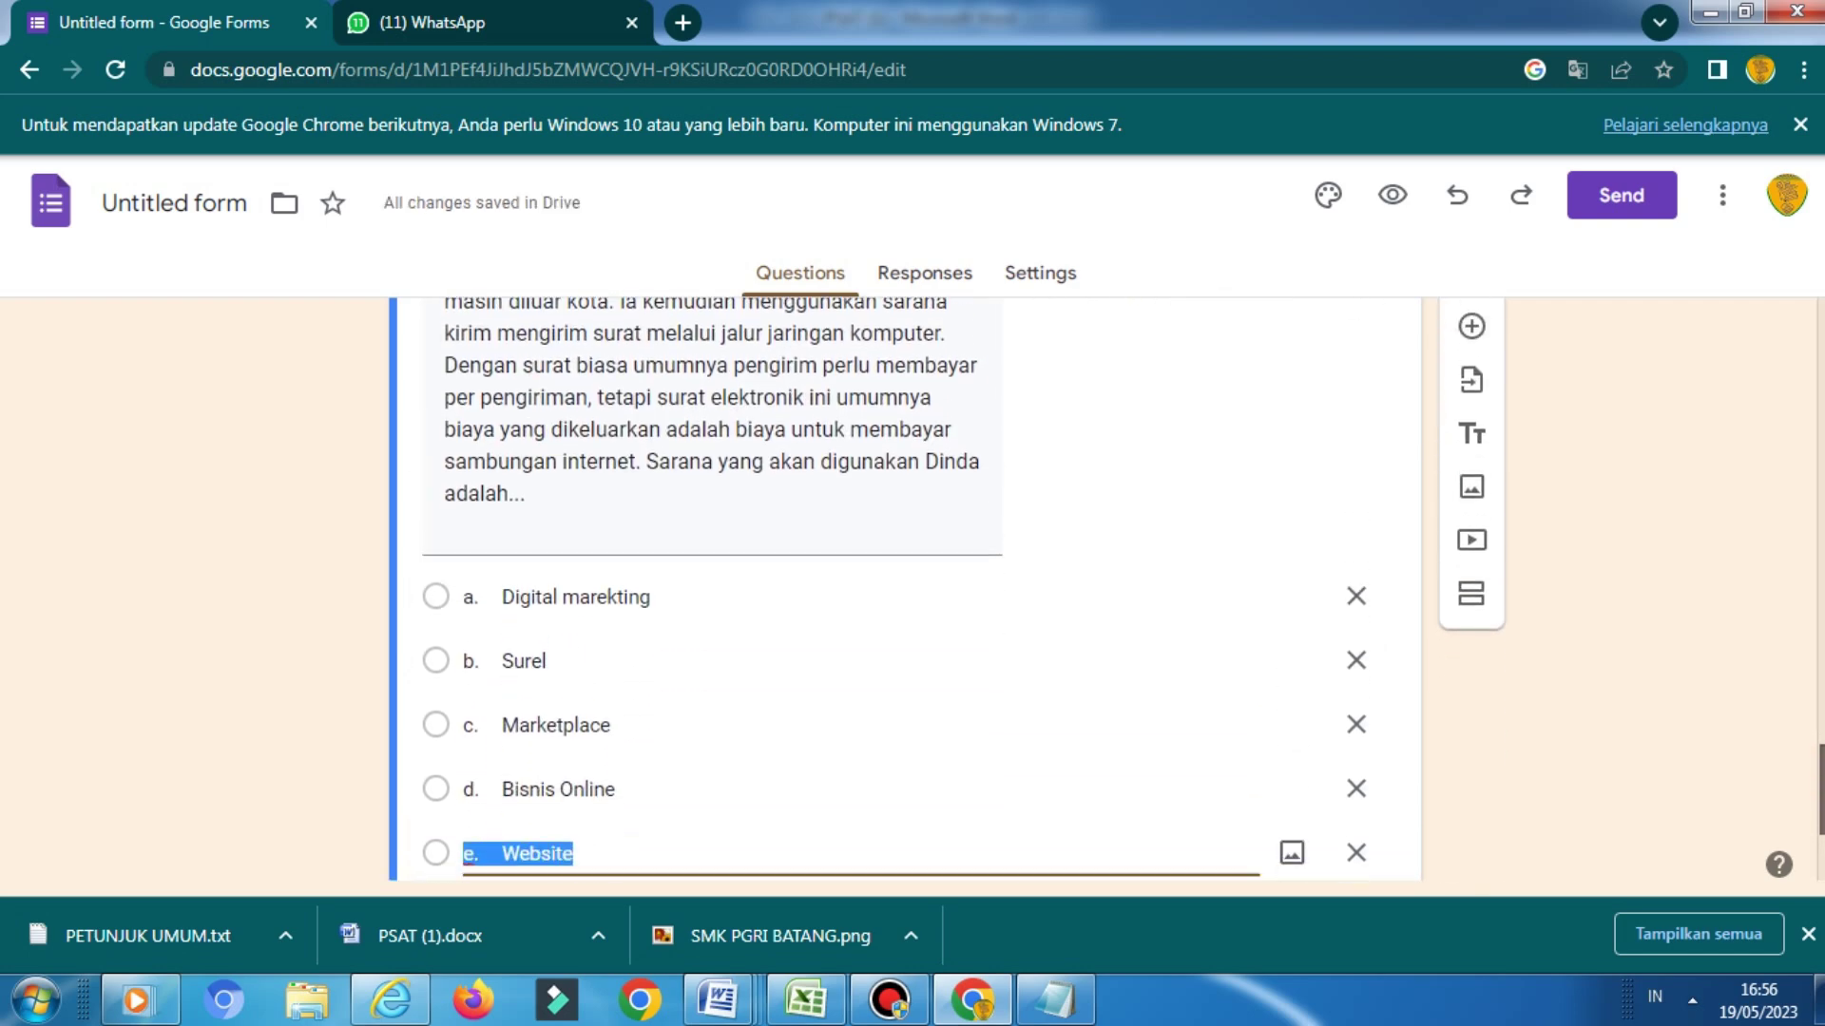
pyautogui.scroll(-1, 965, 590)
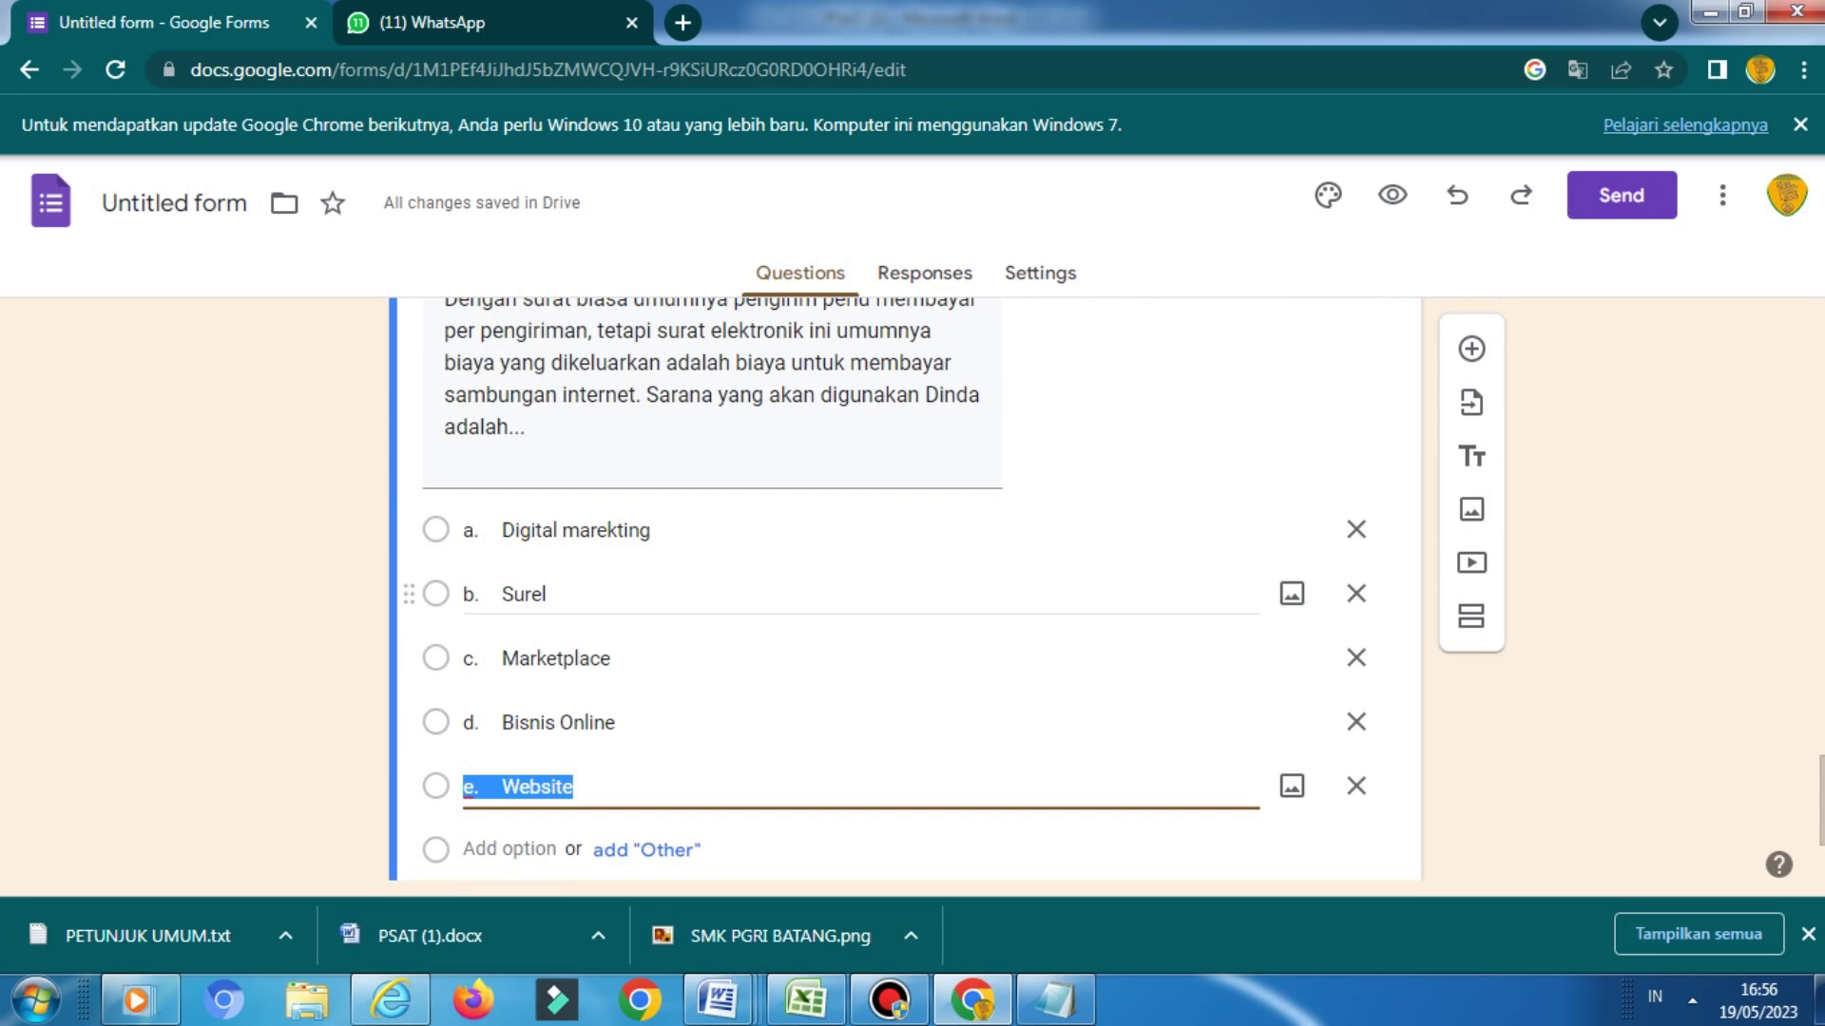
# Strip the letter prefixes from Digital marekting, Surel, Marketplace, Bisnis Online and Website
pyautogui.click(502, 530)
pyautogui.click(501, 529)
pyautogui.press('BackSpace')
pyautogui.press('BackSpace')
pyautogui.press('BackSpace')
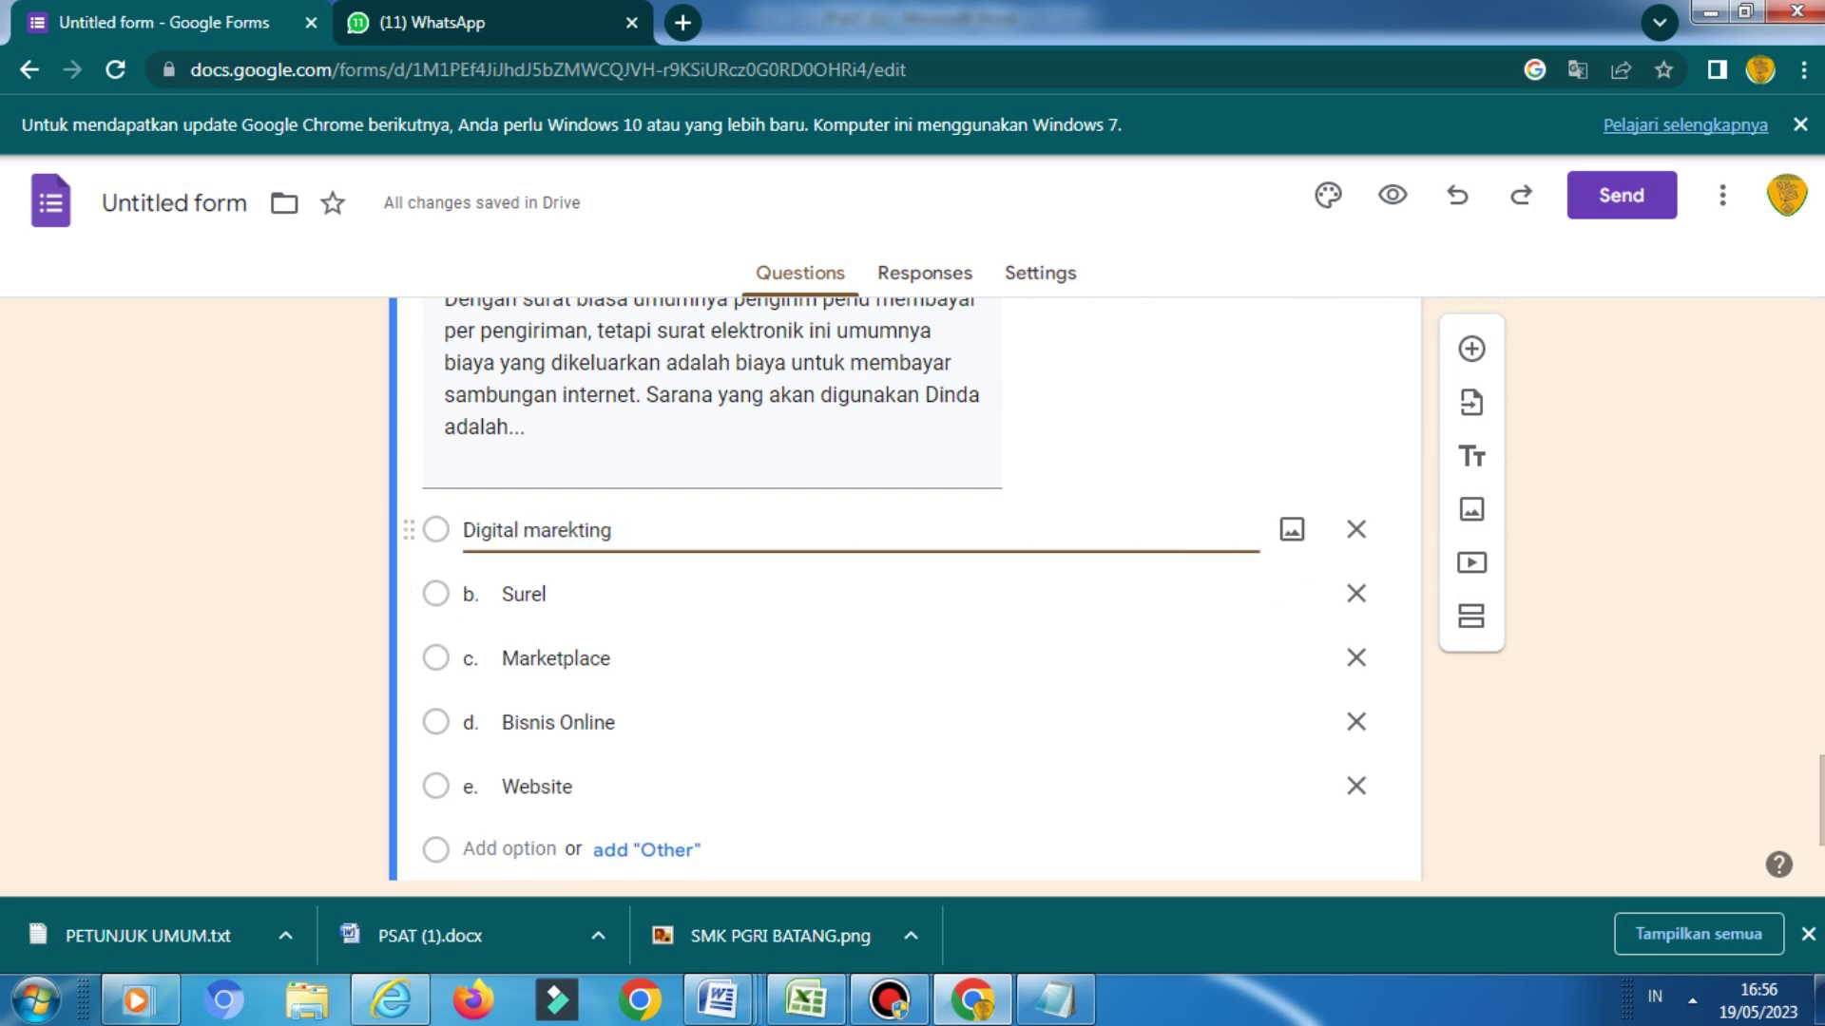
pyautogui.click(502, 594)
pyautogui.click(501, 594)
pyautogui.press('BackSpace')
pyautogui.press('BackSpace')
pyautogui.press('BackSpace')
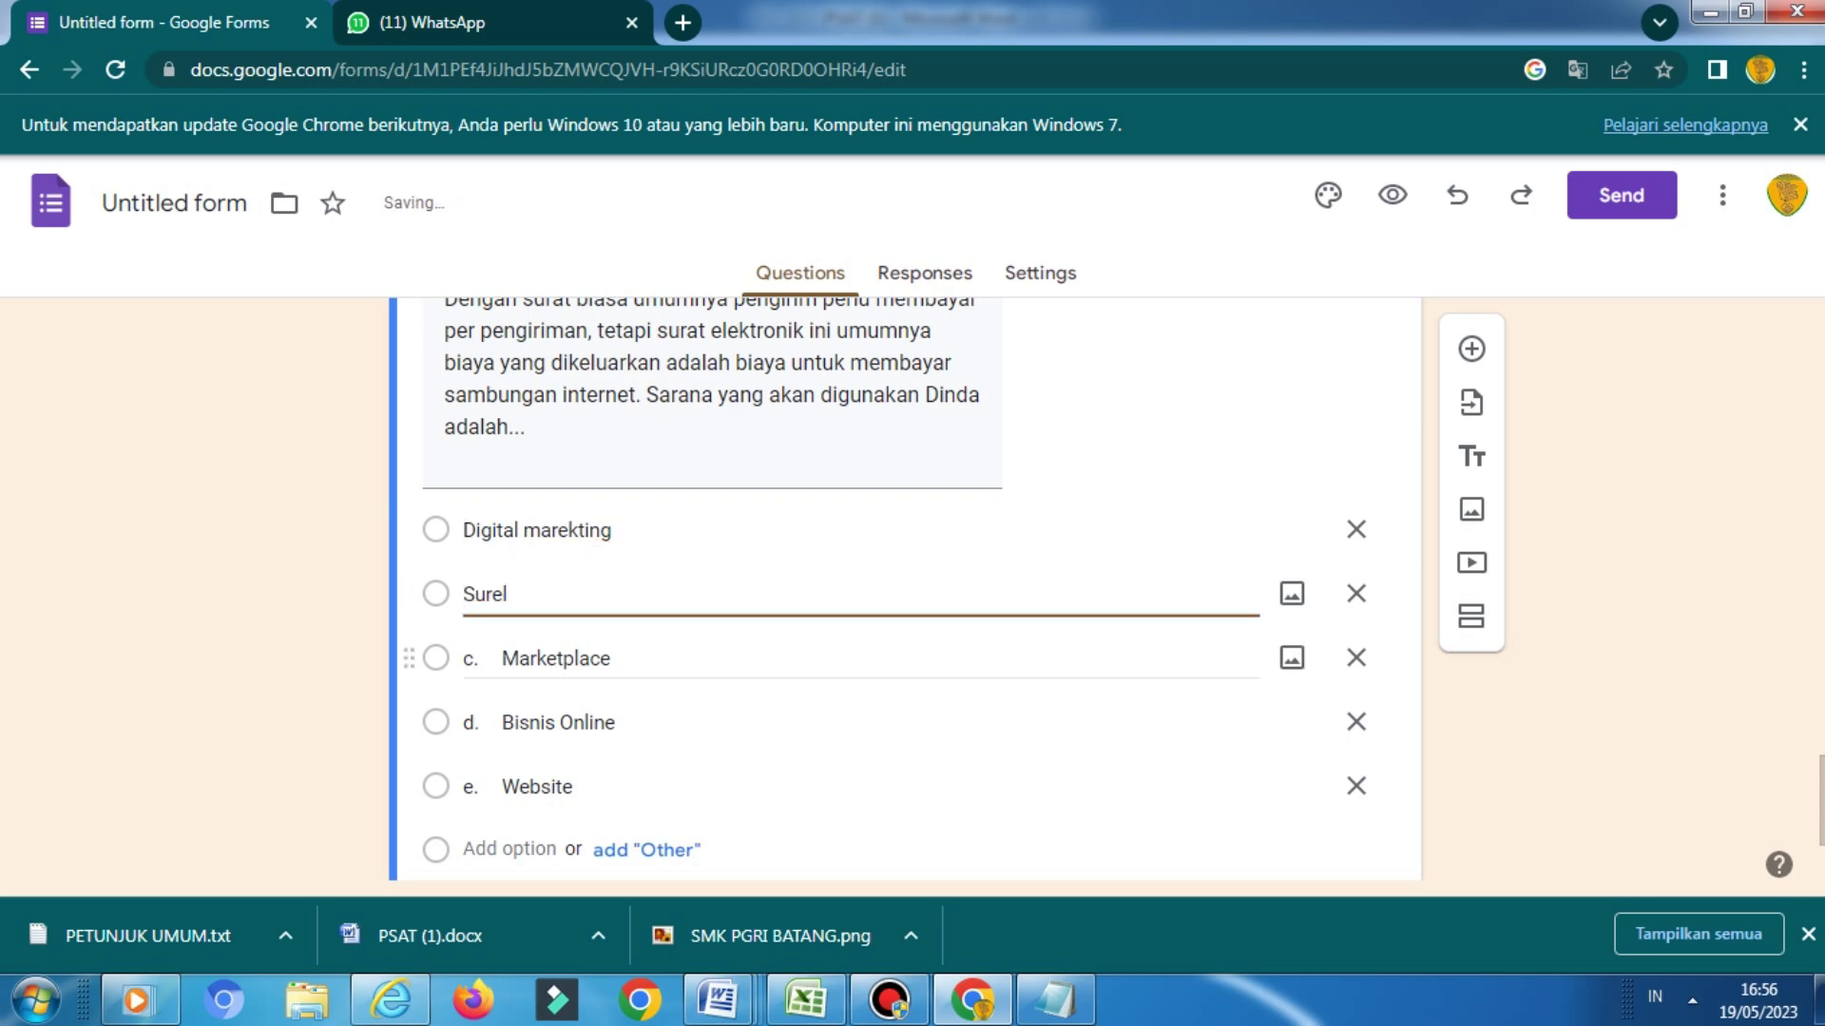
pyautogui.click(502, 659)
pyautogui.click(502, 658)
pyautogui.press('BackSpace')
pyautogui.press('BackSpace')
pyautogui.press('BackSpace')
pyautogui.click(502, 722)
pyautogui.click(502, 722)
pyautogui.press('BackSpace')
pyautogui.press('BackSpace')
pyautogui.press('BackSpace')
pyautogui.click(504, 787)
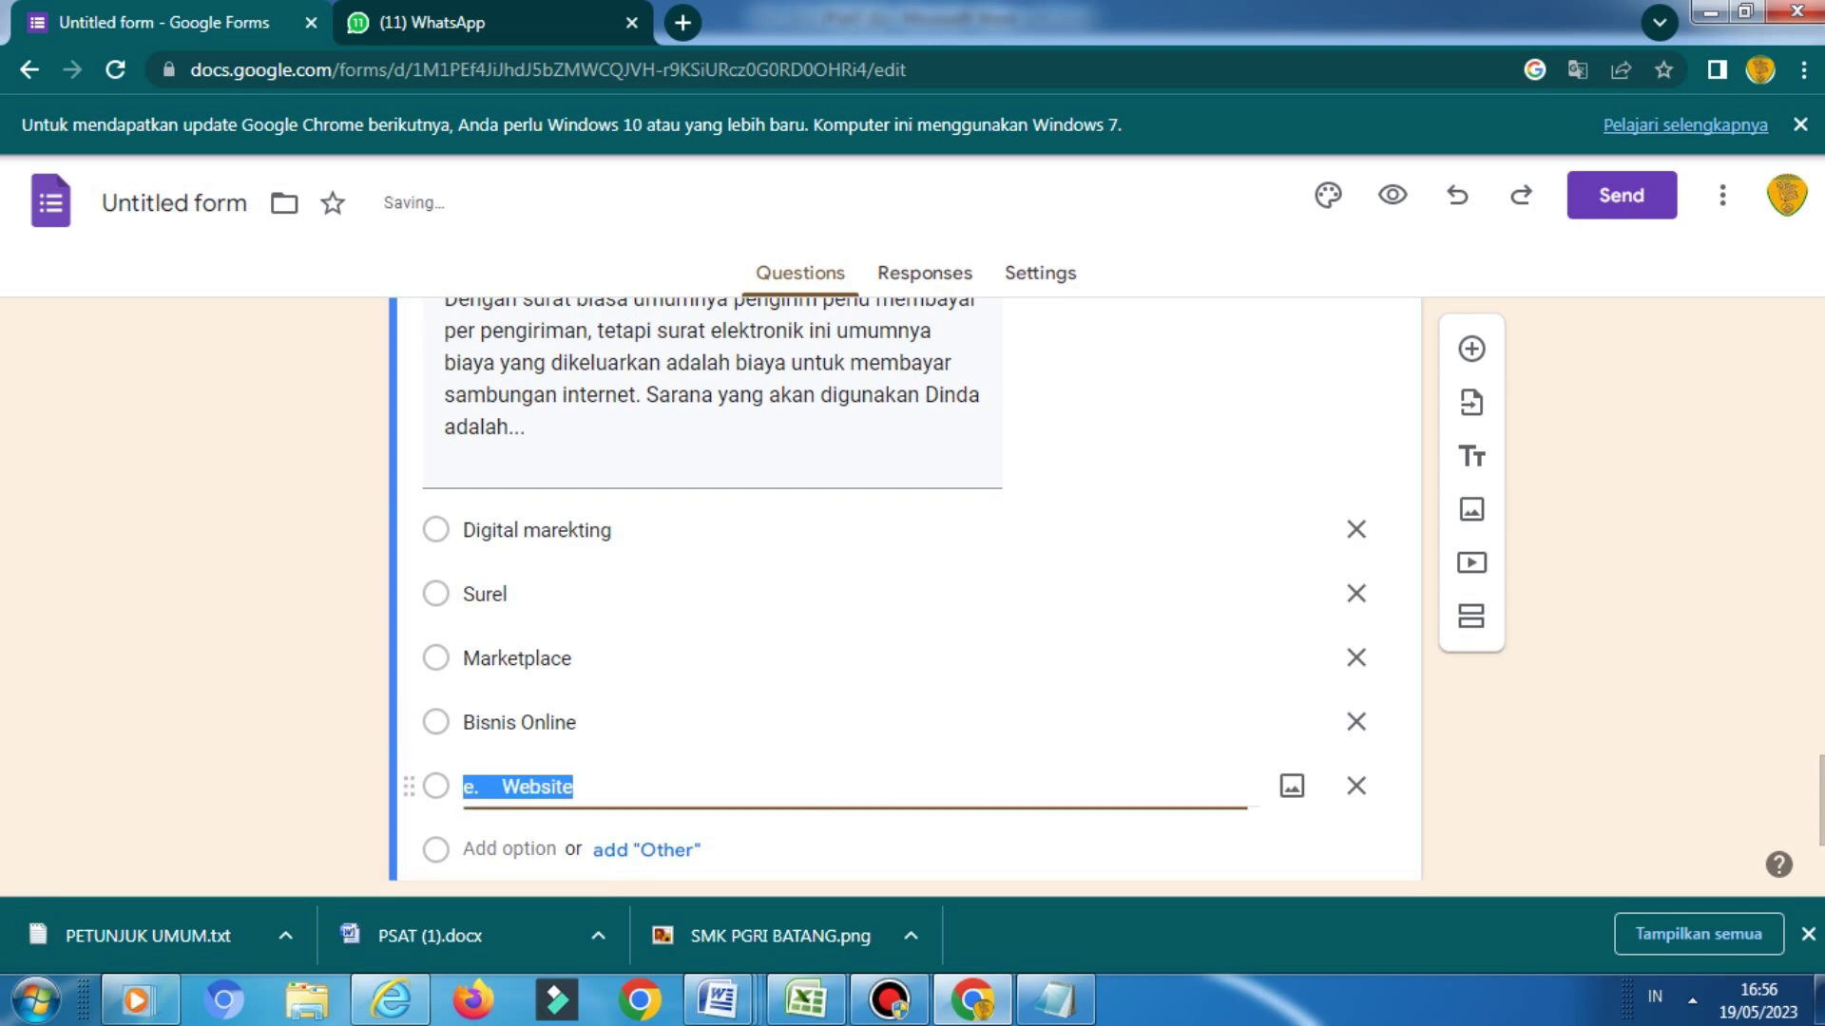
pyautogui.click(503, 787)
pyautogui.press('BackSpace')
pyautogui.press('BackSpace')
pyautogui.press('BackSpace')
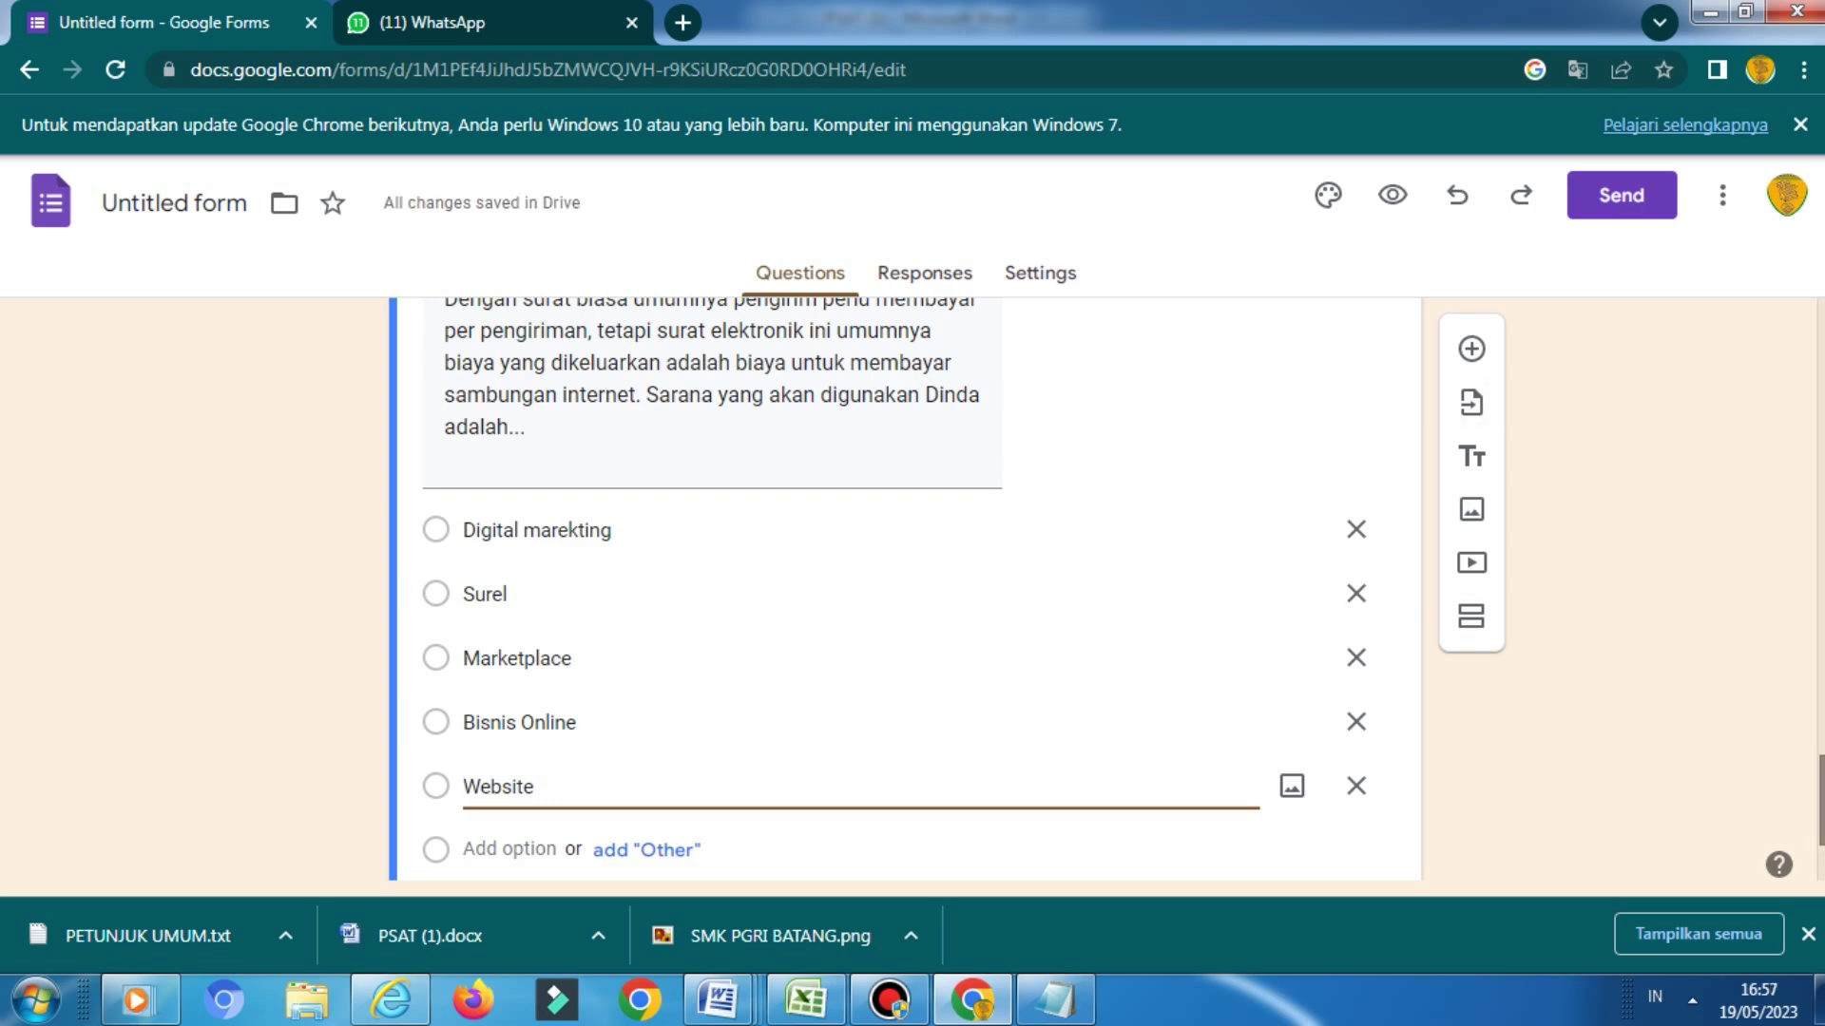
# Open the form's Settings
pyautogui.scroll(3, 903, 590)
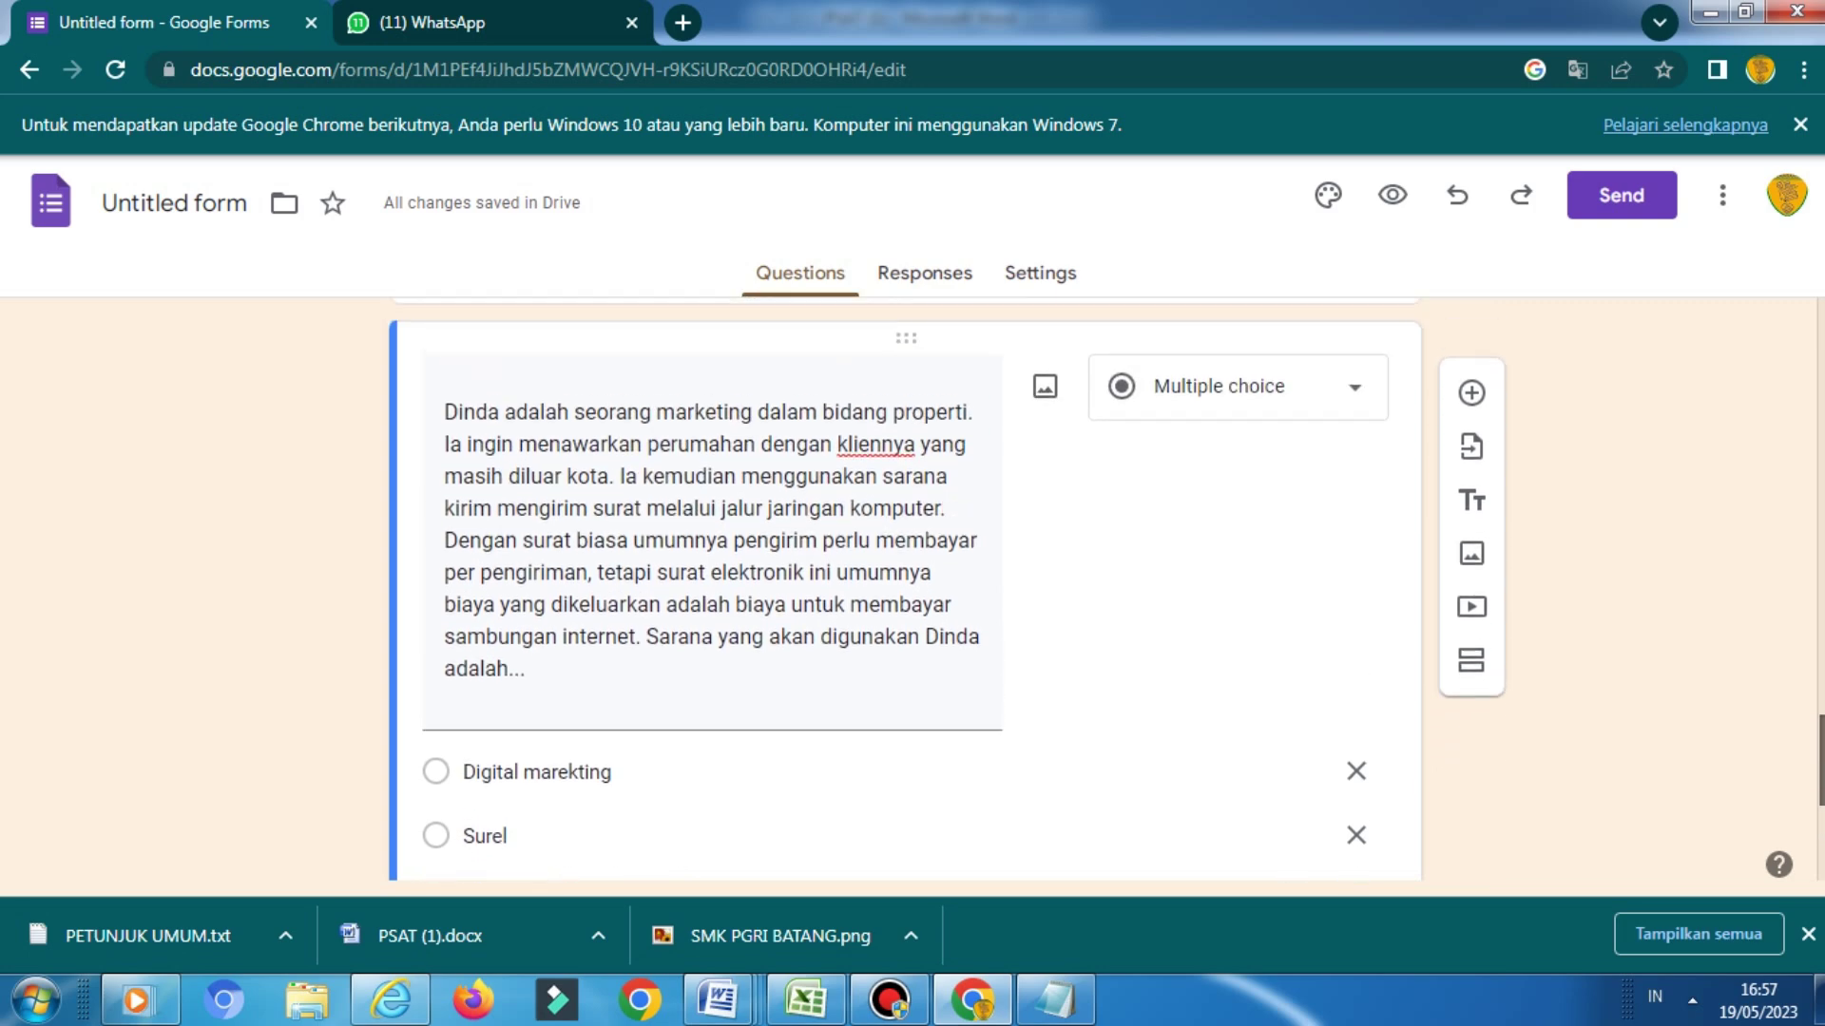
pyautogui.scroll(-3, 903, 589)
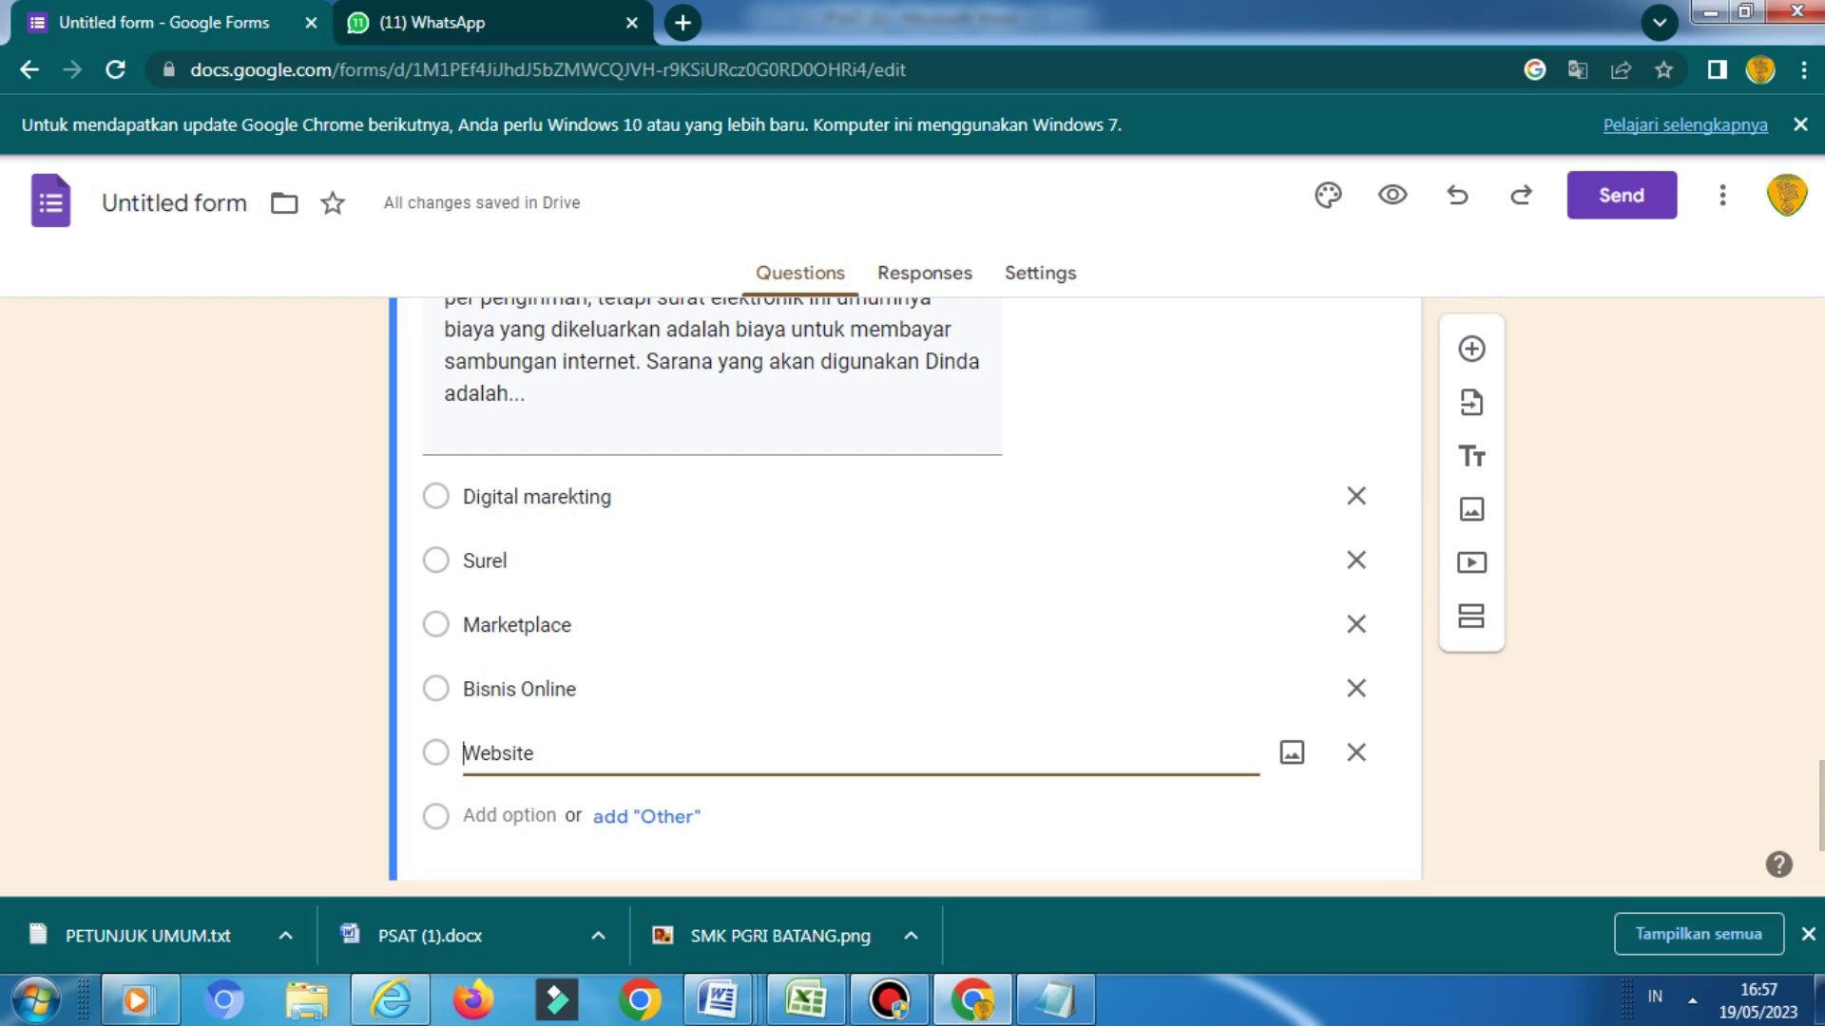
pyautogui.click(1039, 273)
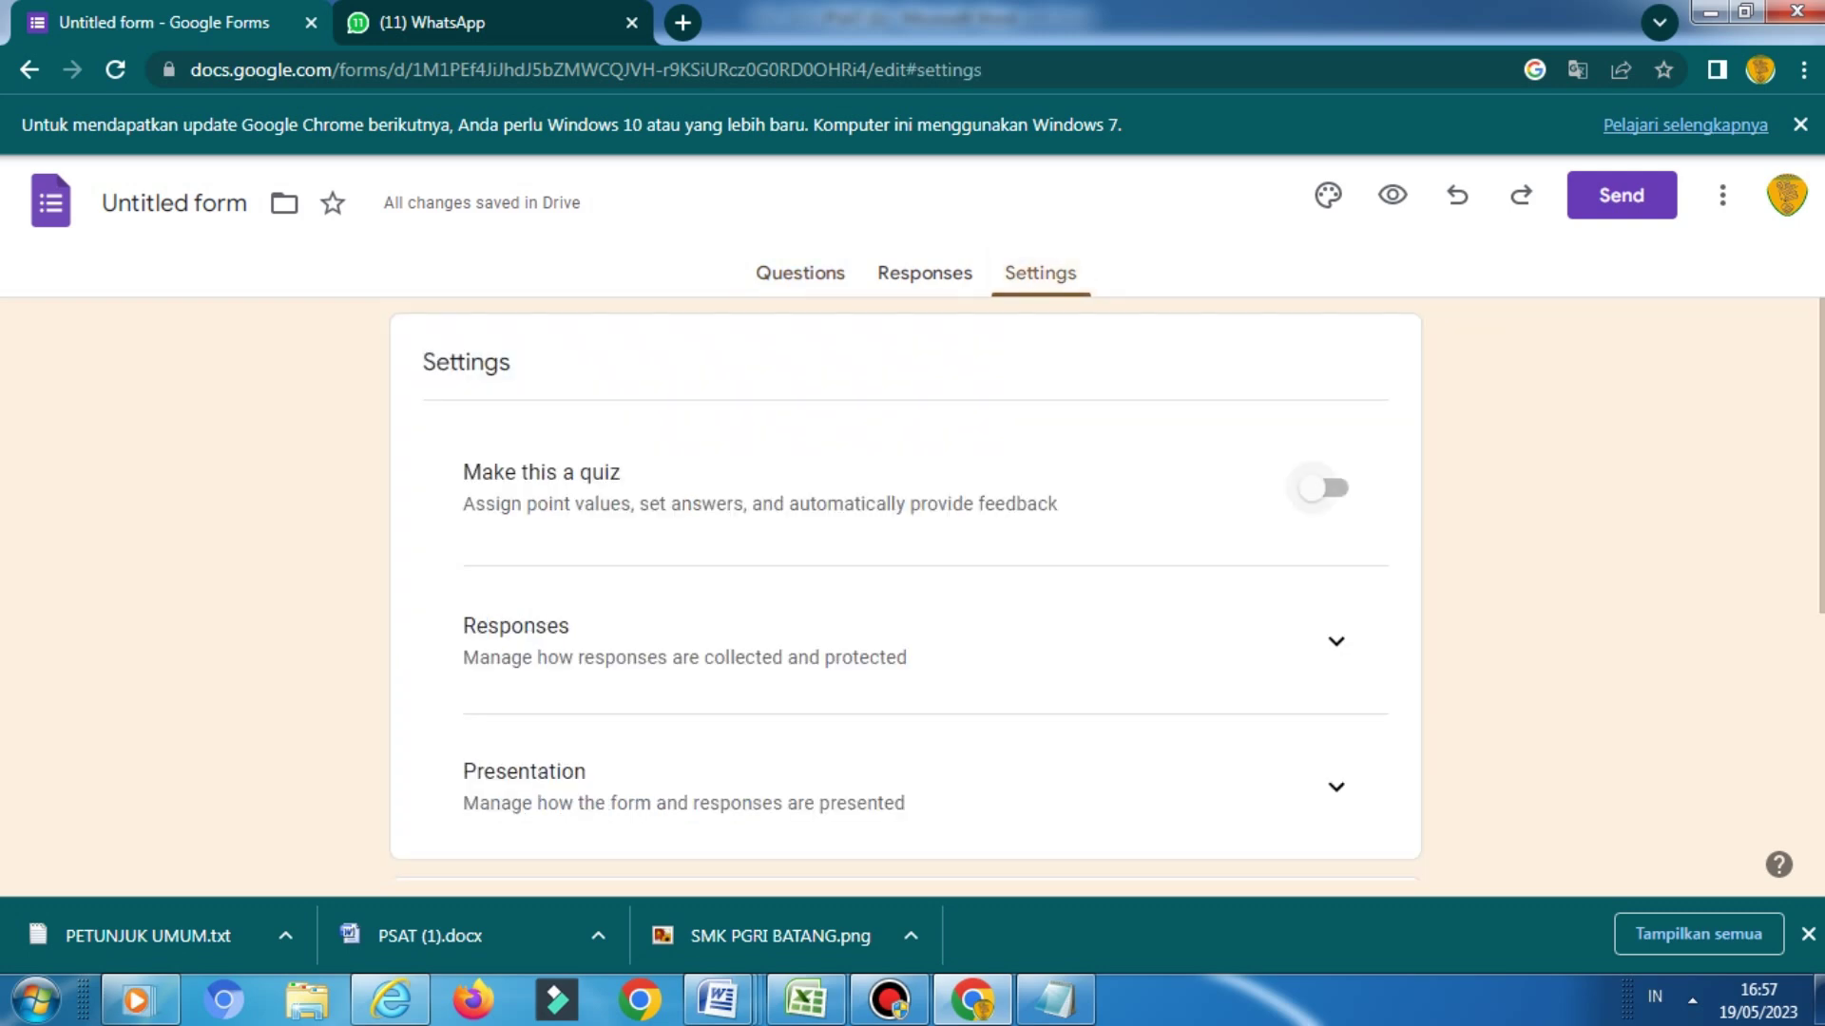
# Make the form a quiz hiding missed questions, correct answers and point values from respondents
pyautogui.click(1322, 488)
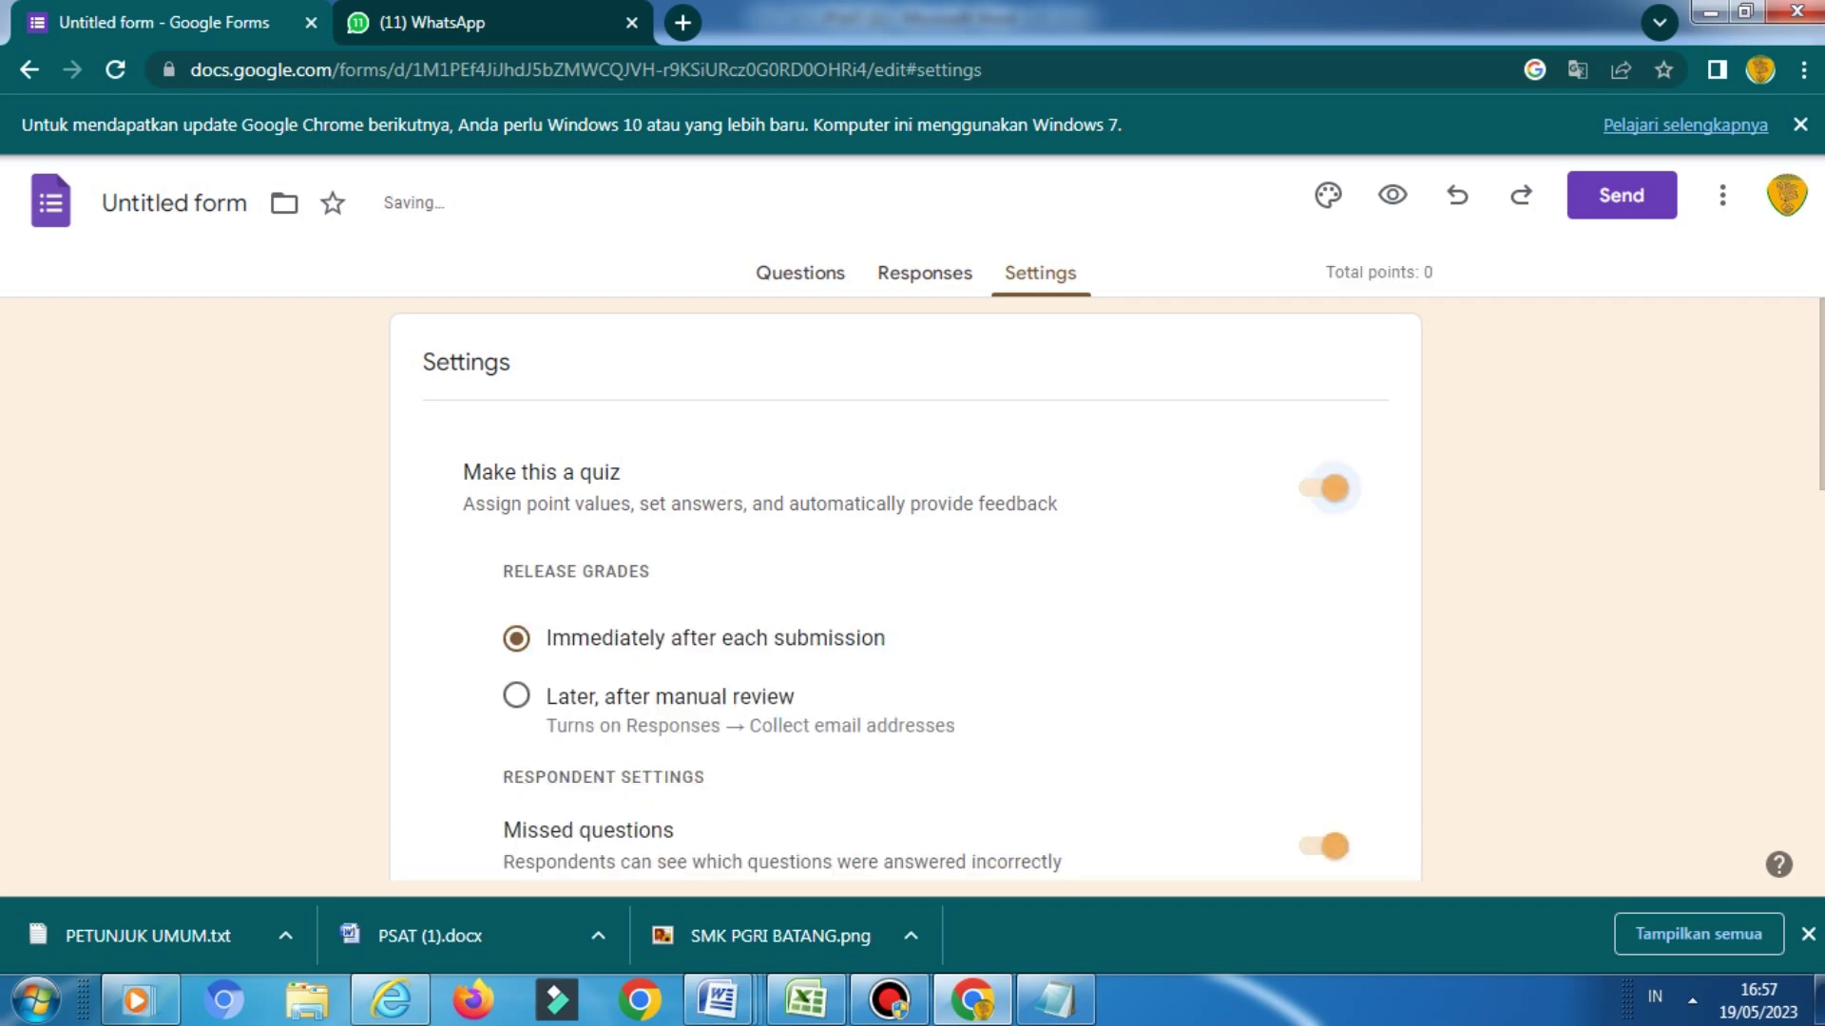
pyautogui.scroll(-4, 905, 590)
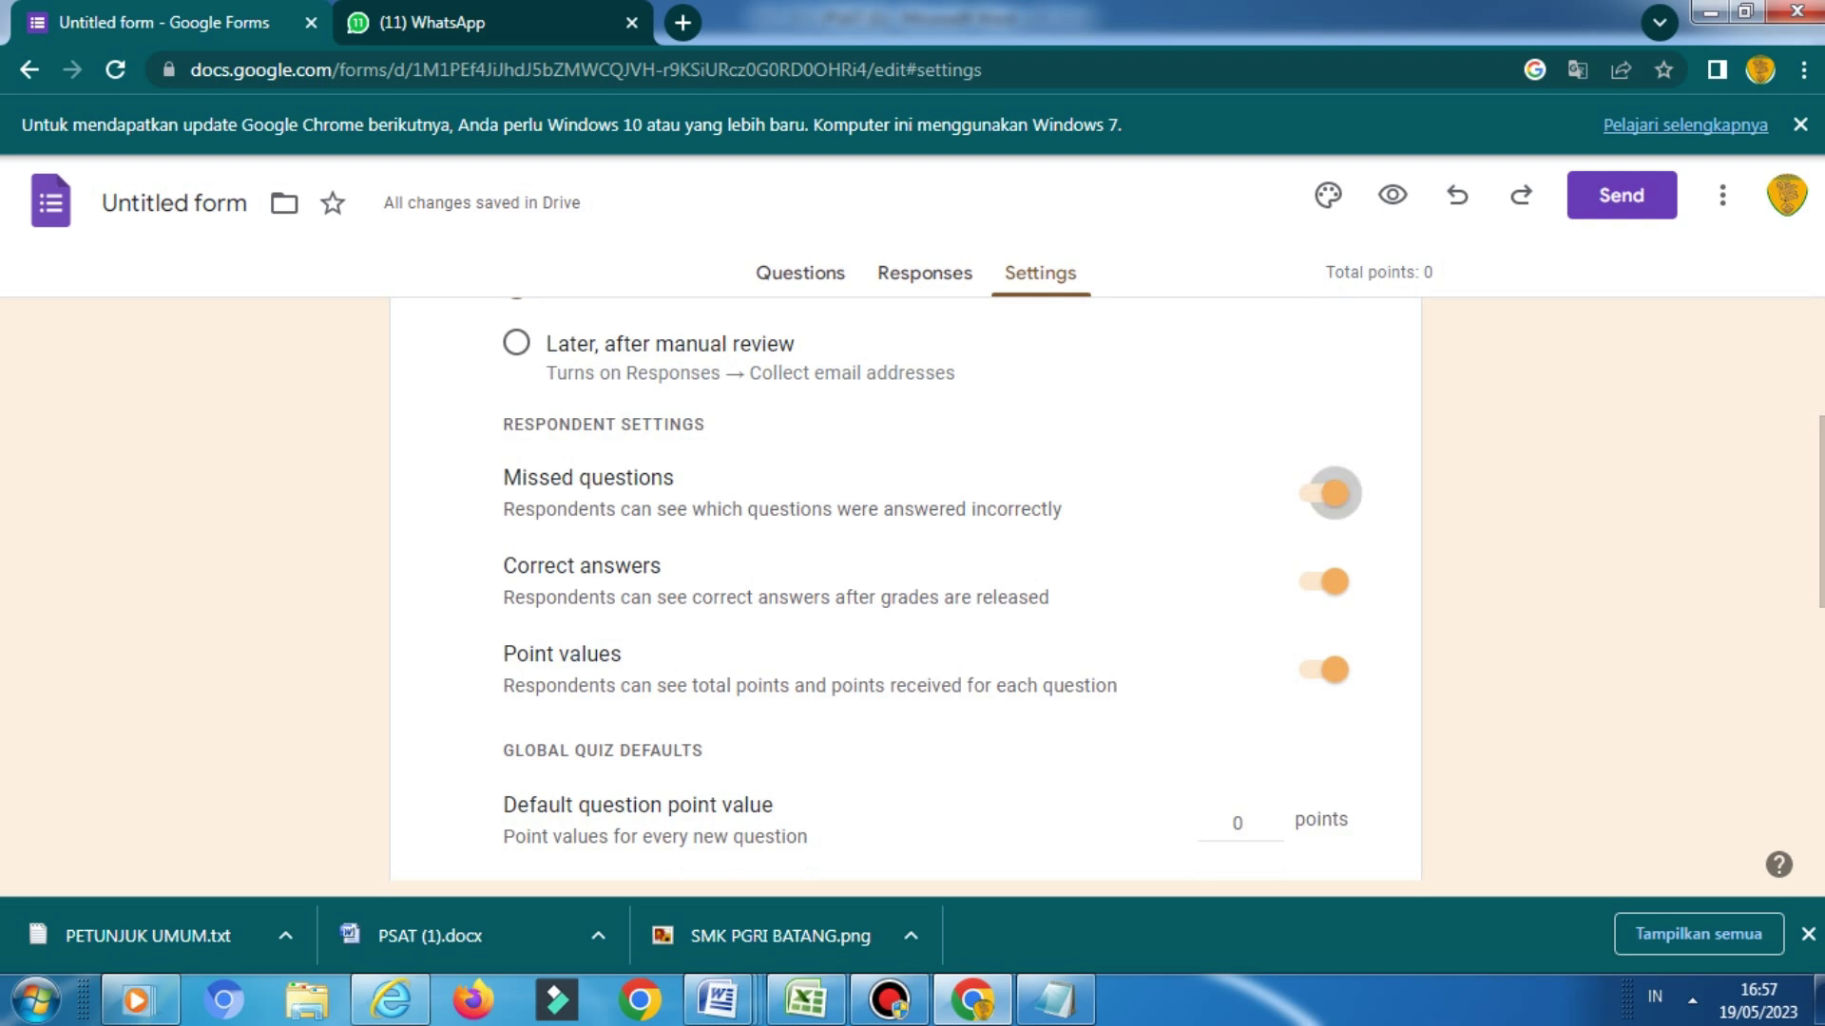
pyautogui.click(1324, 492)
pyautogui.click(1323, 580)
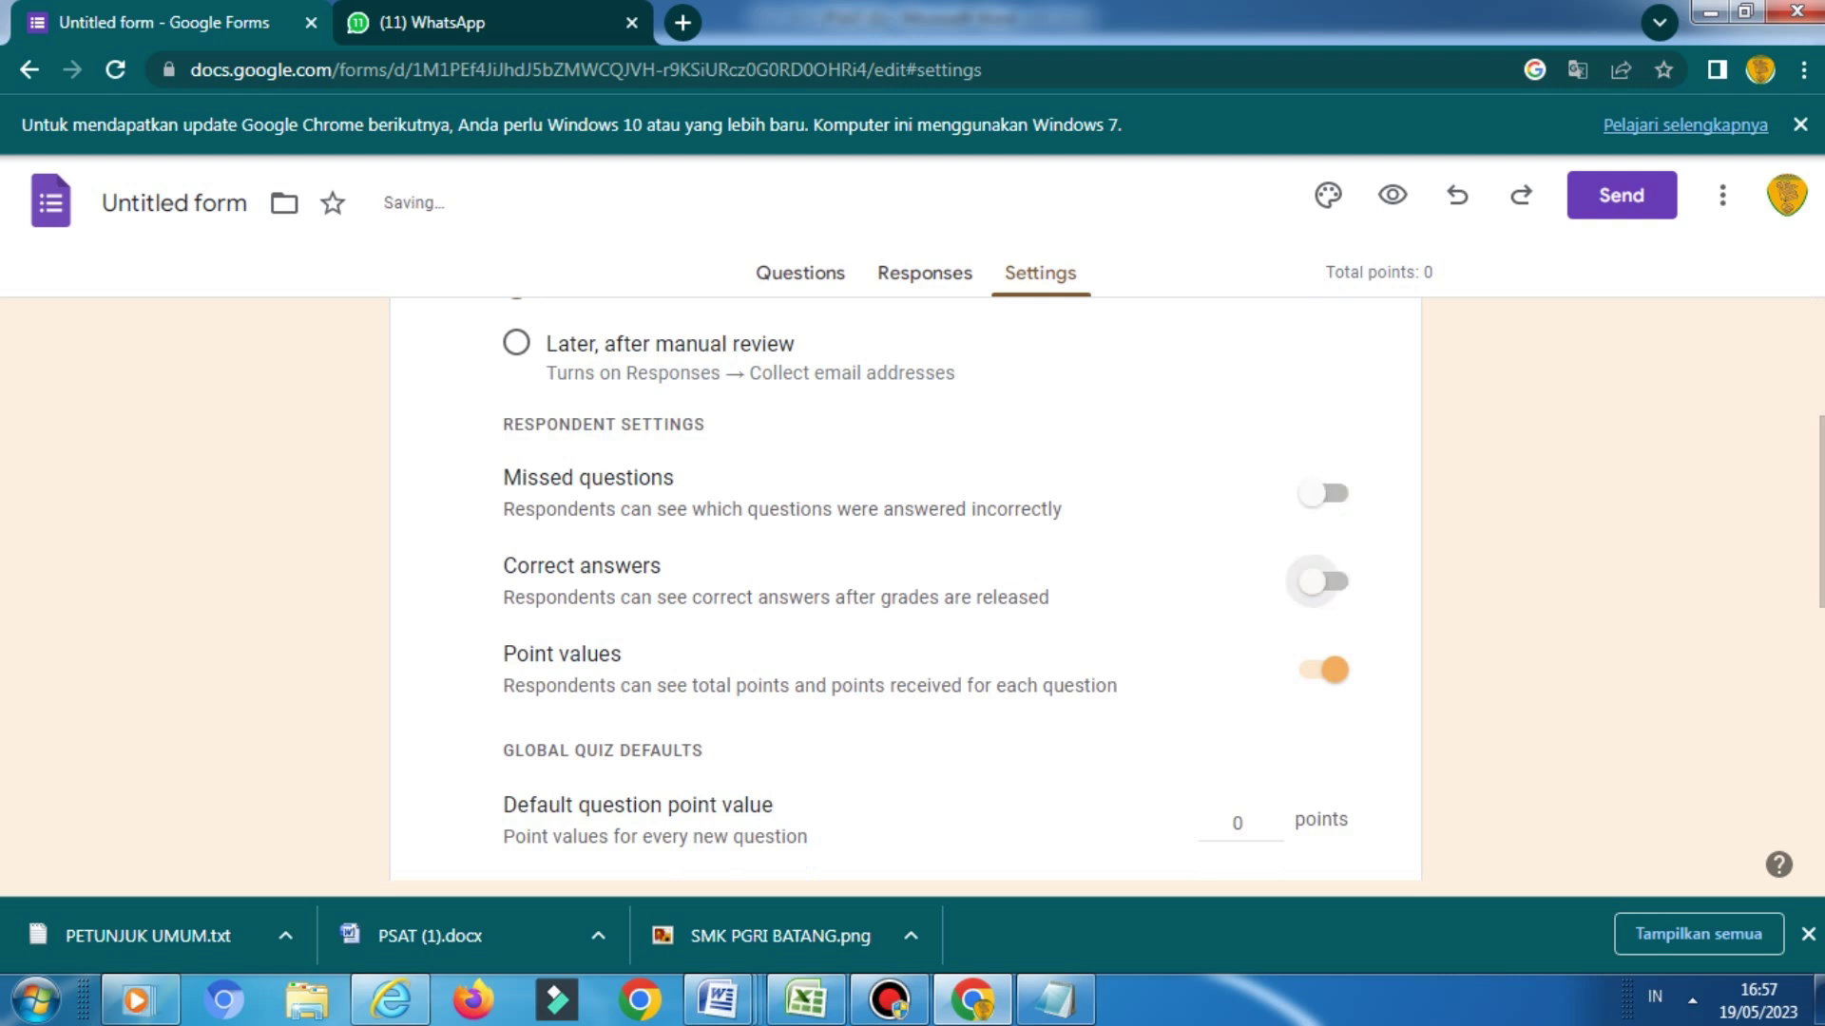
pyautogui.click(1324, 669)
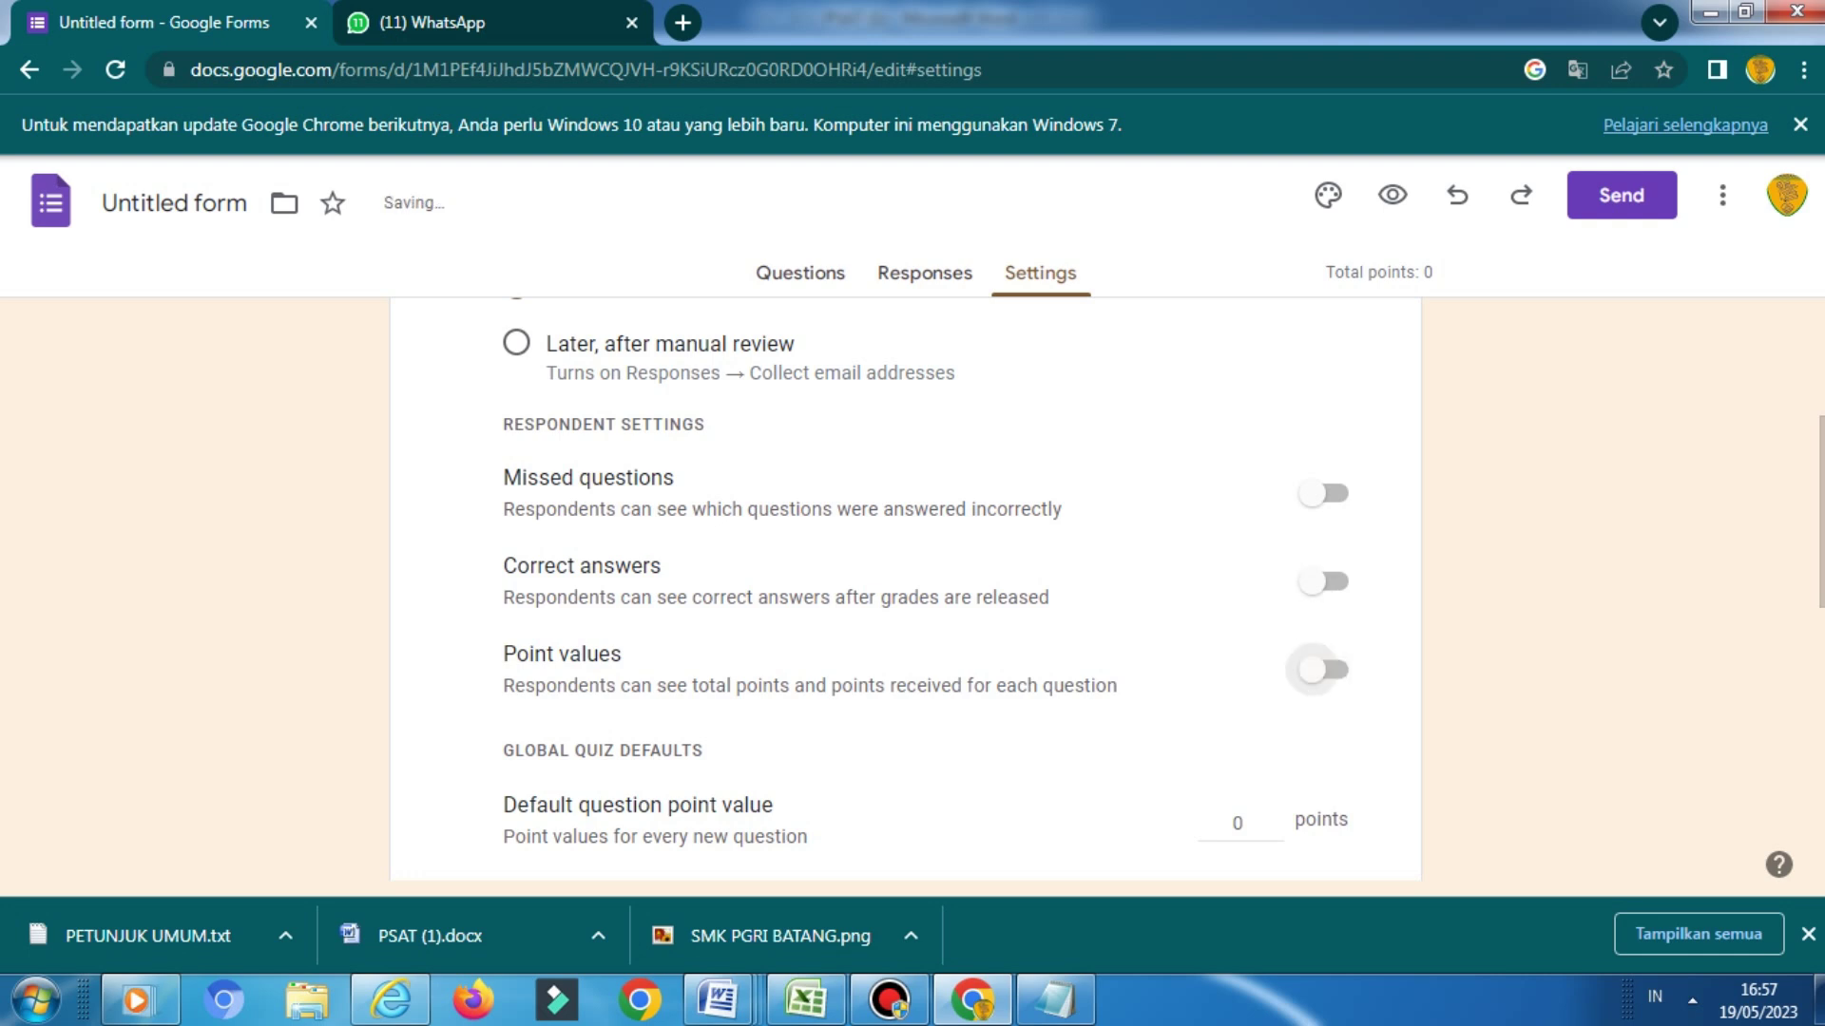
pyautogui.scroll(2, 905, 589)
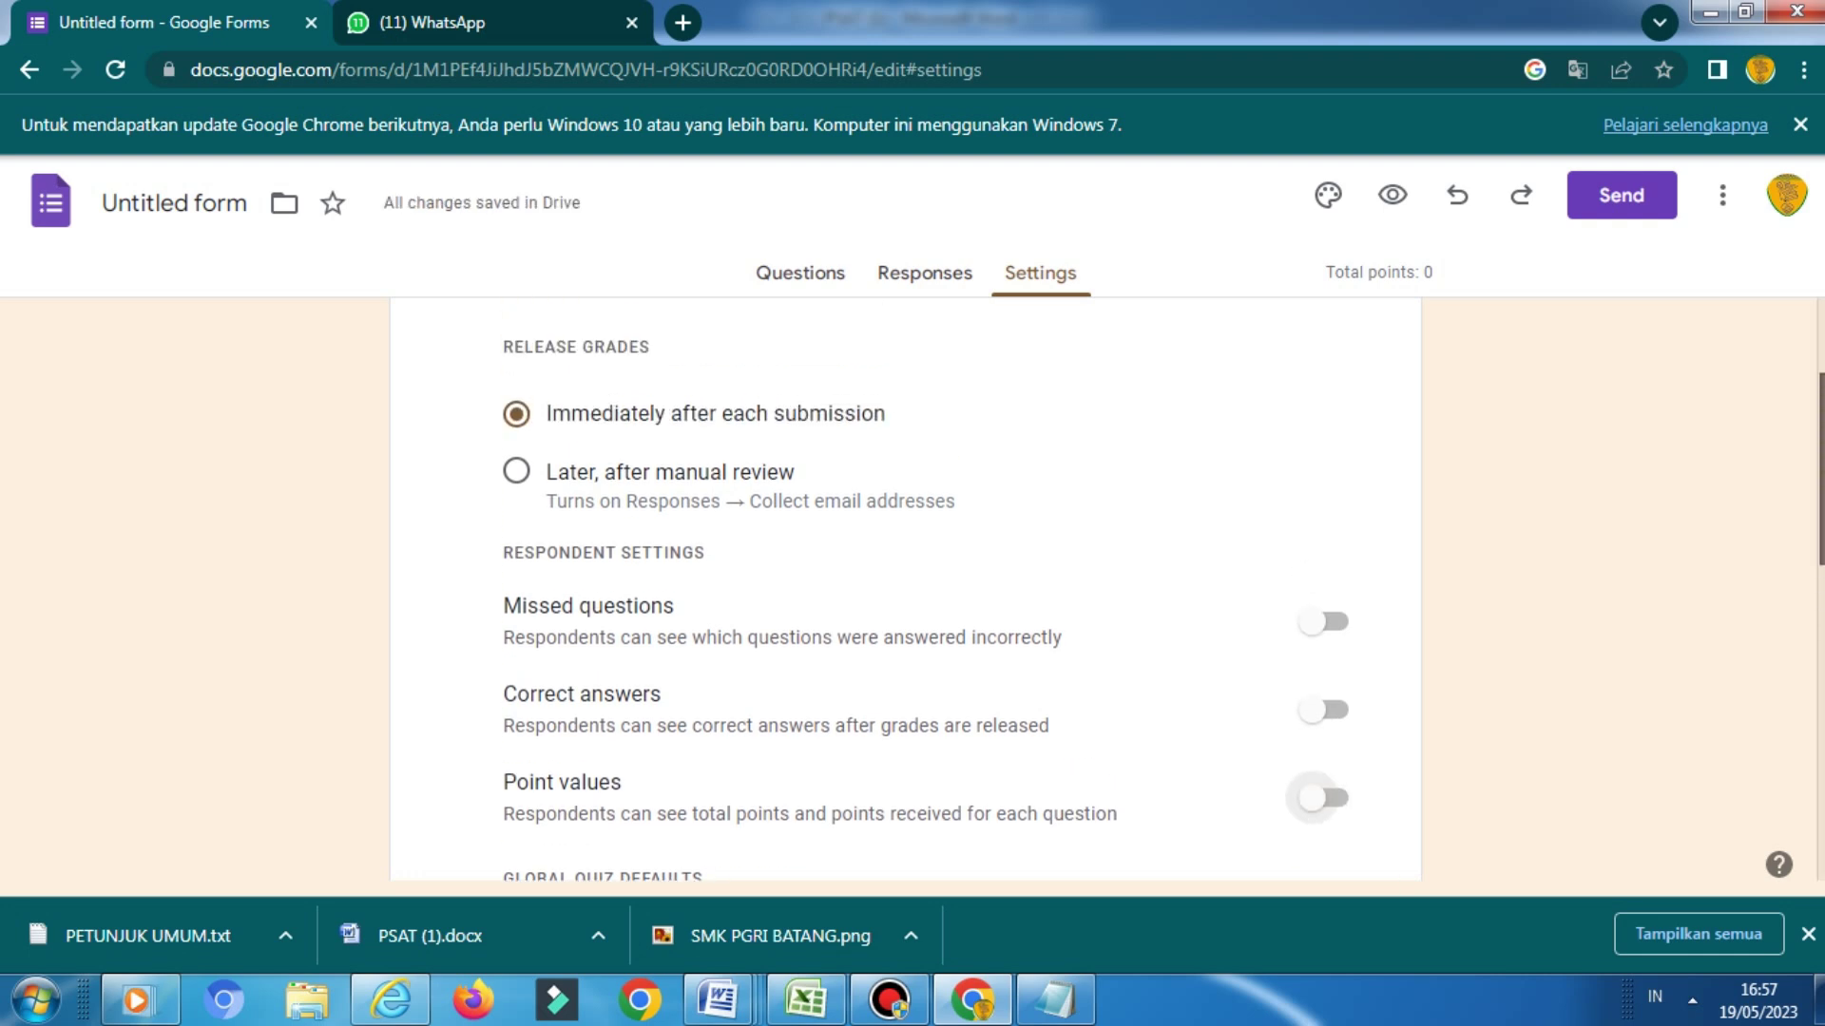
pyautogui.scroll(1, 905, 589)
pyautogui.scroll(-4, 905, 589)
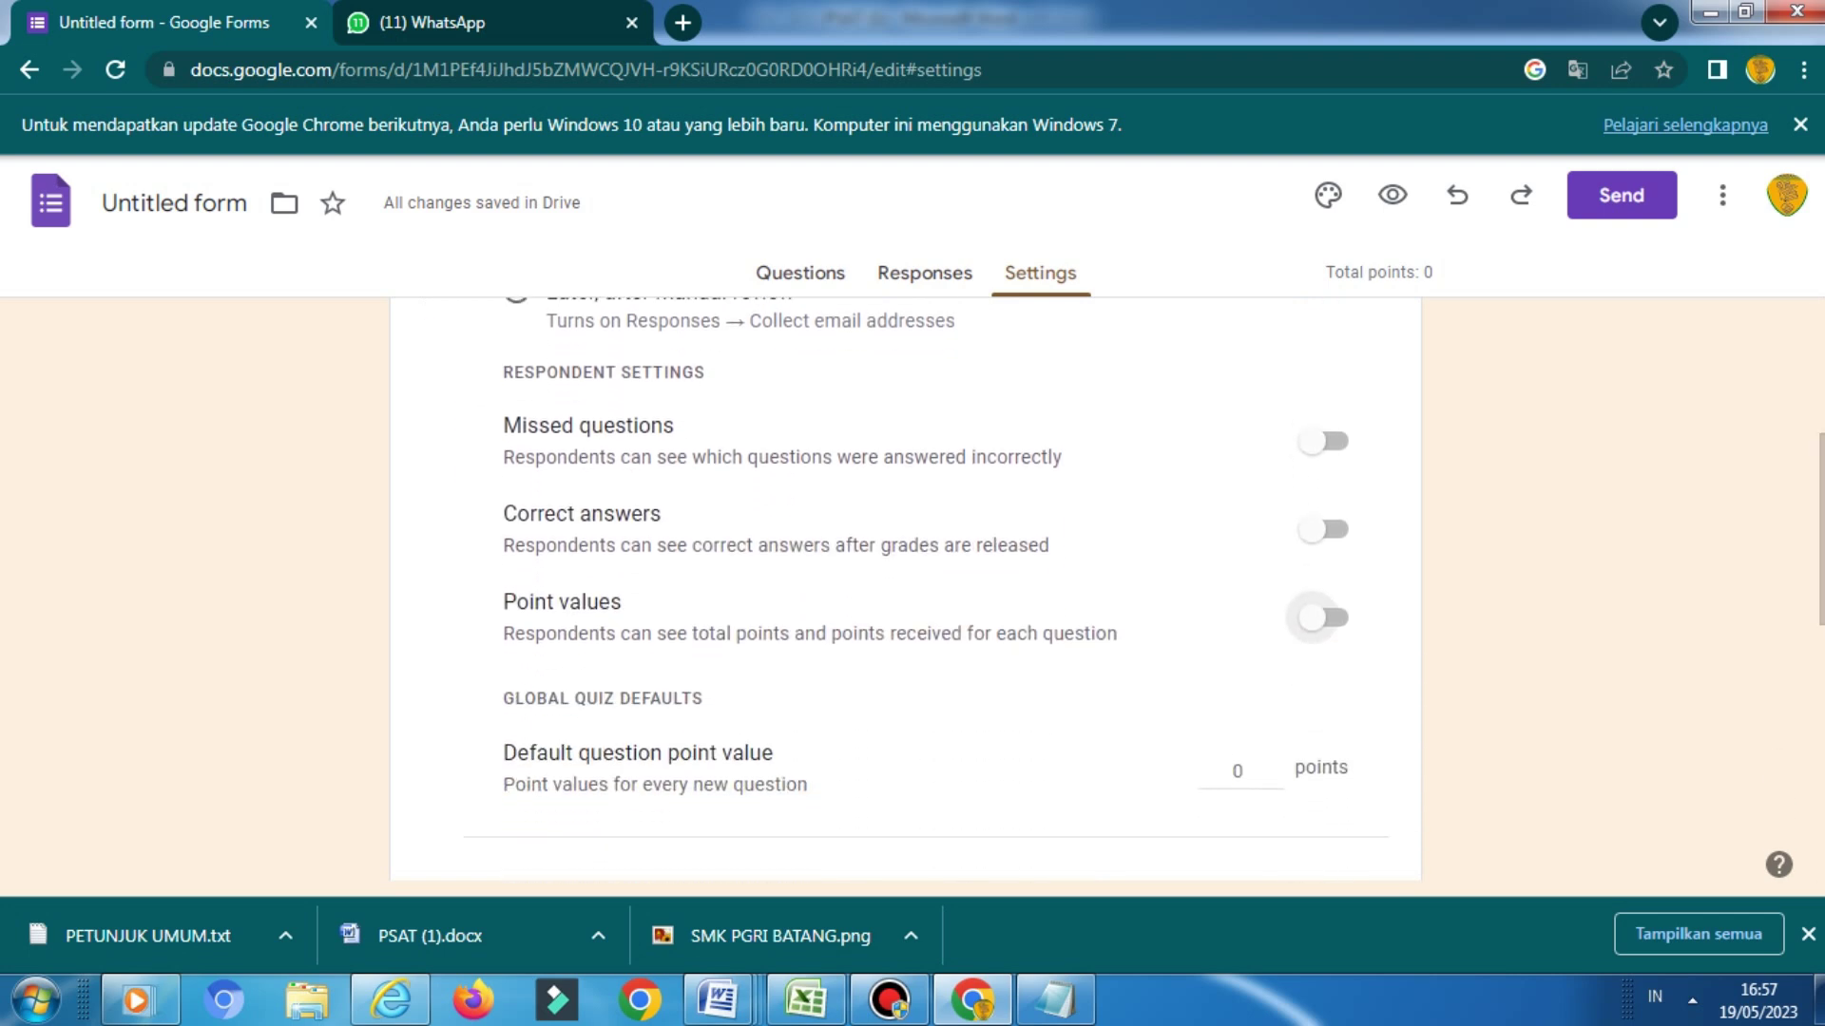
pyautogui.scroll(4, 905, 589)
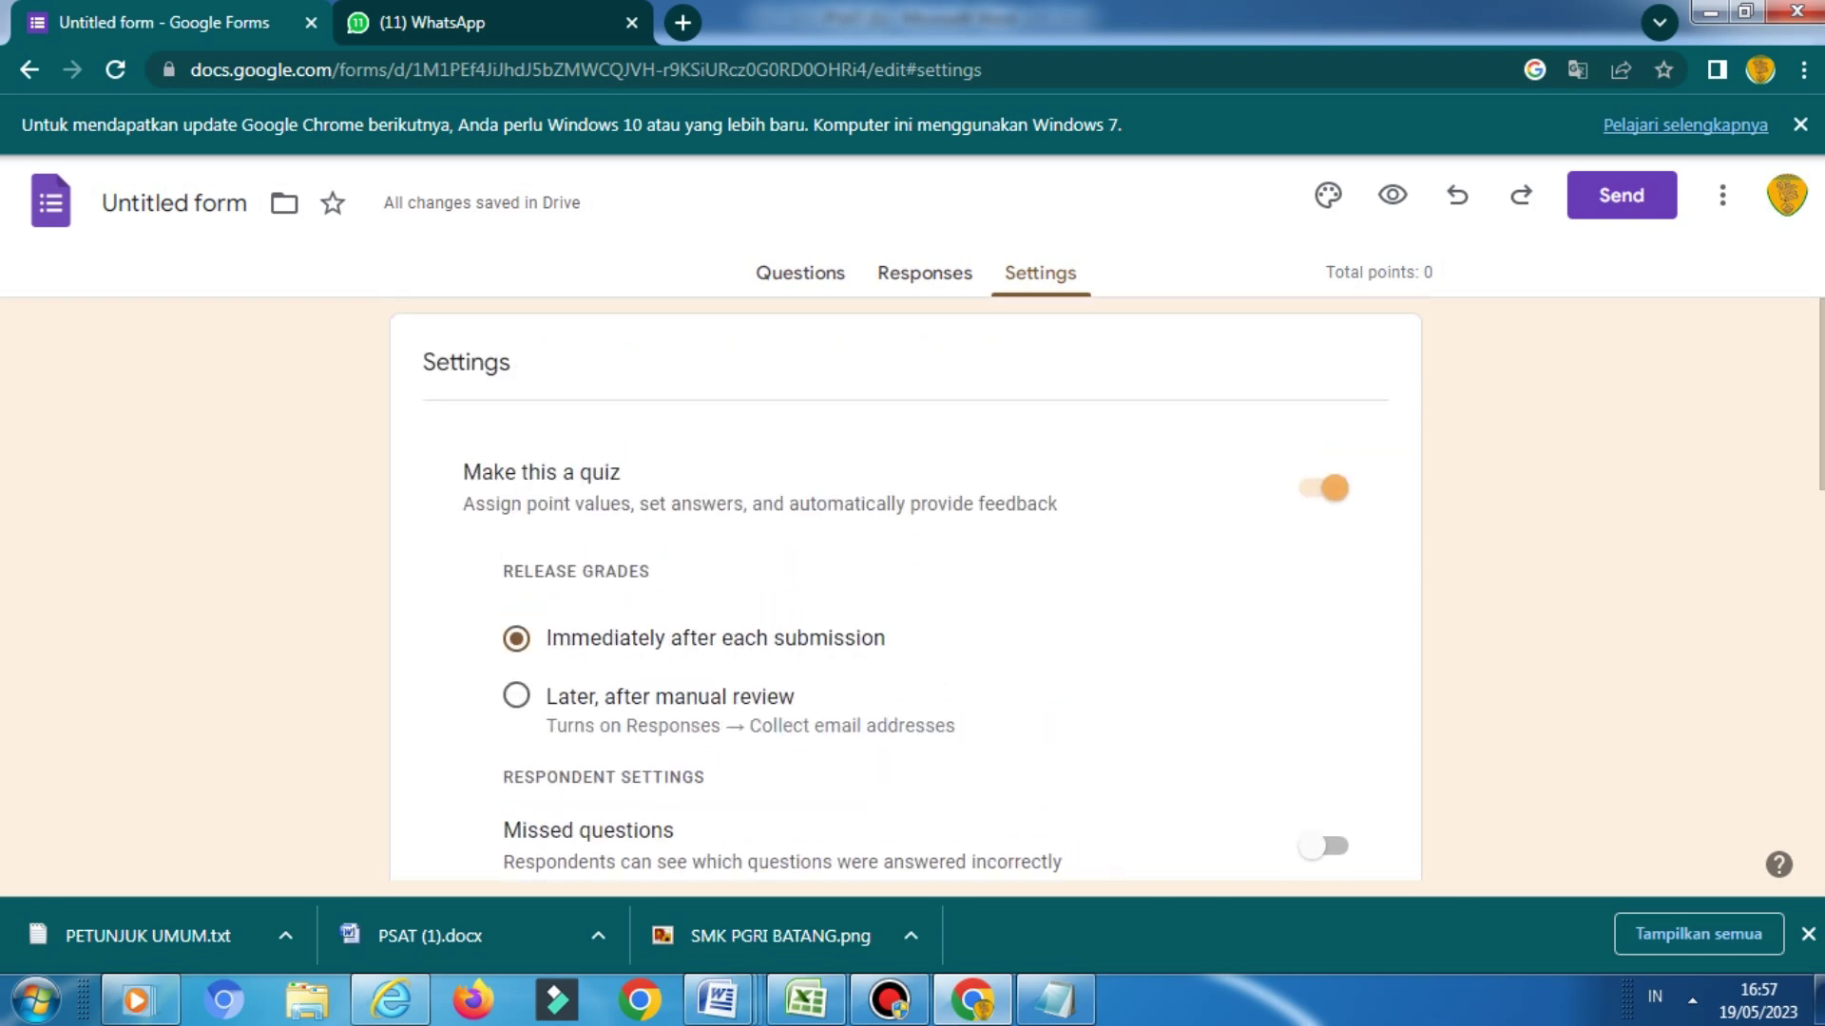
pyautogui.click(801, 273)
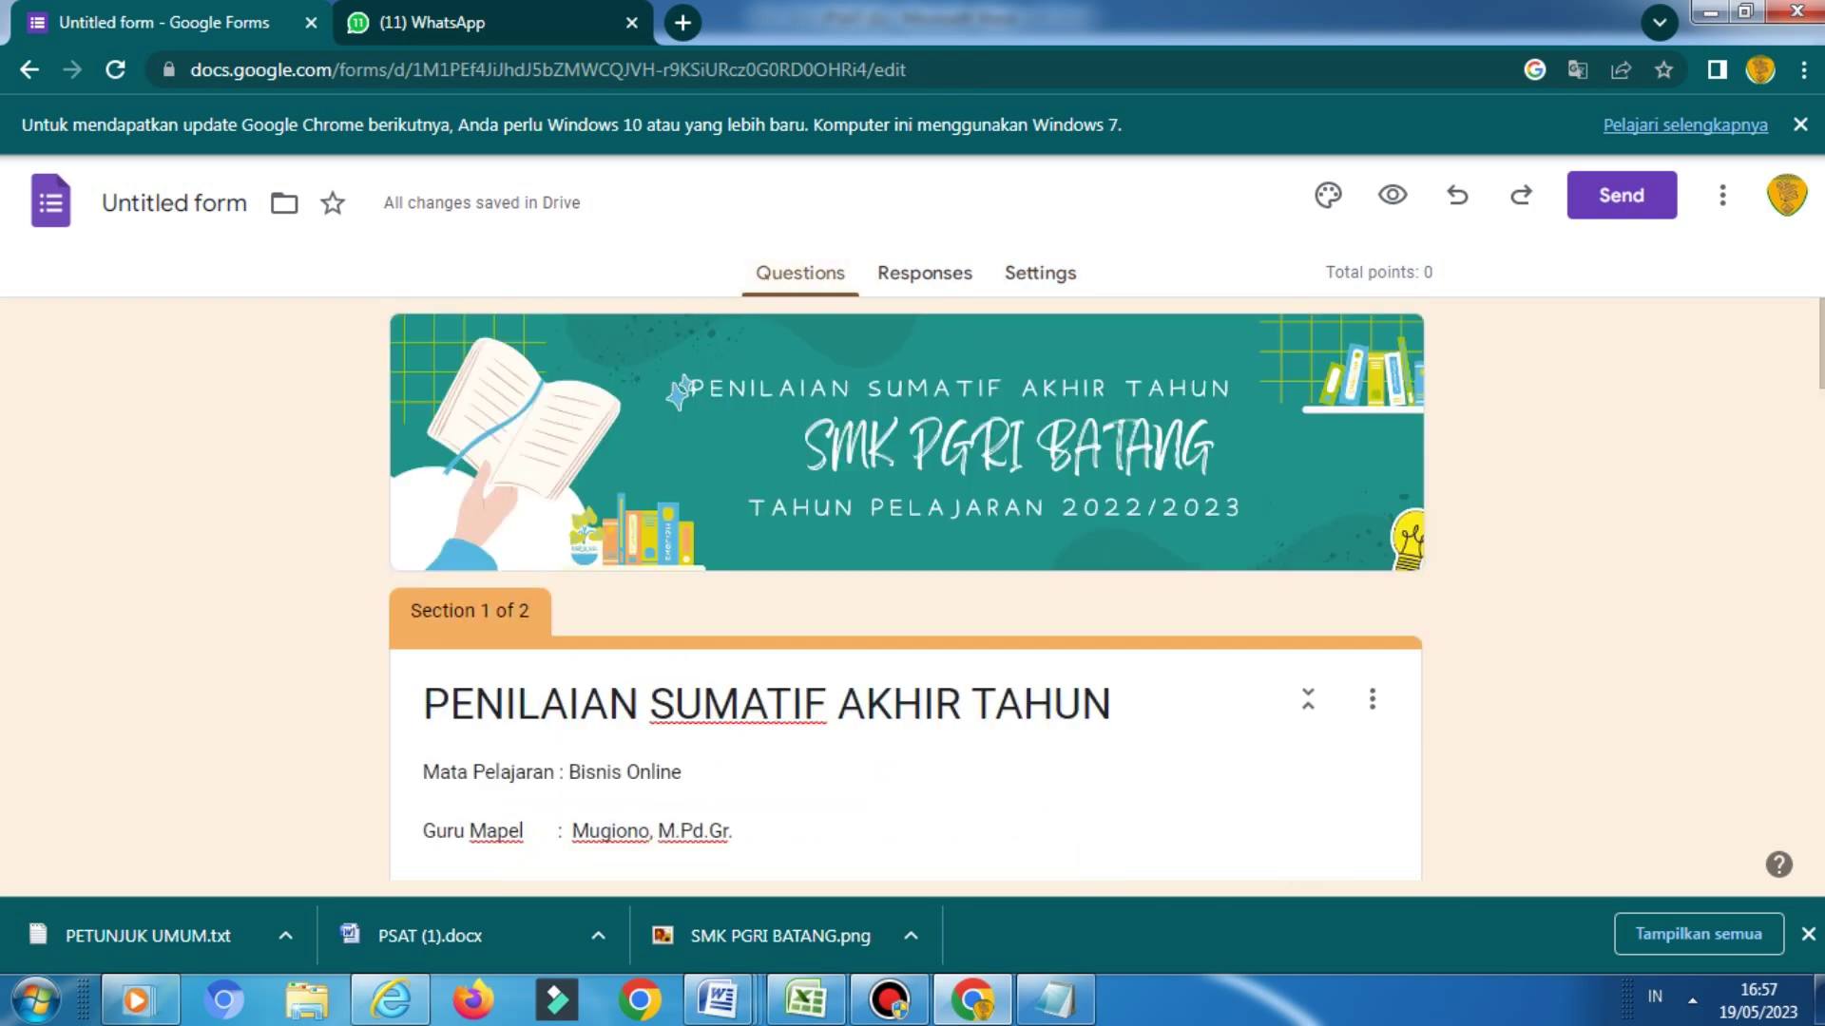
# Select the Surel option and then all the text in the Dinda question
pyautogui.scroll(-15, 905, 589)
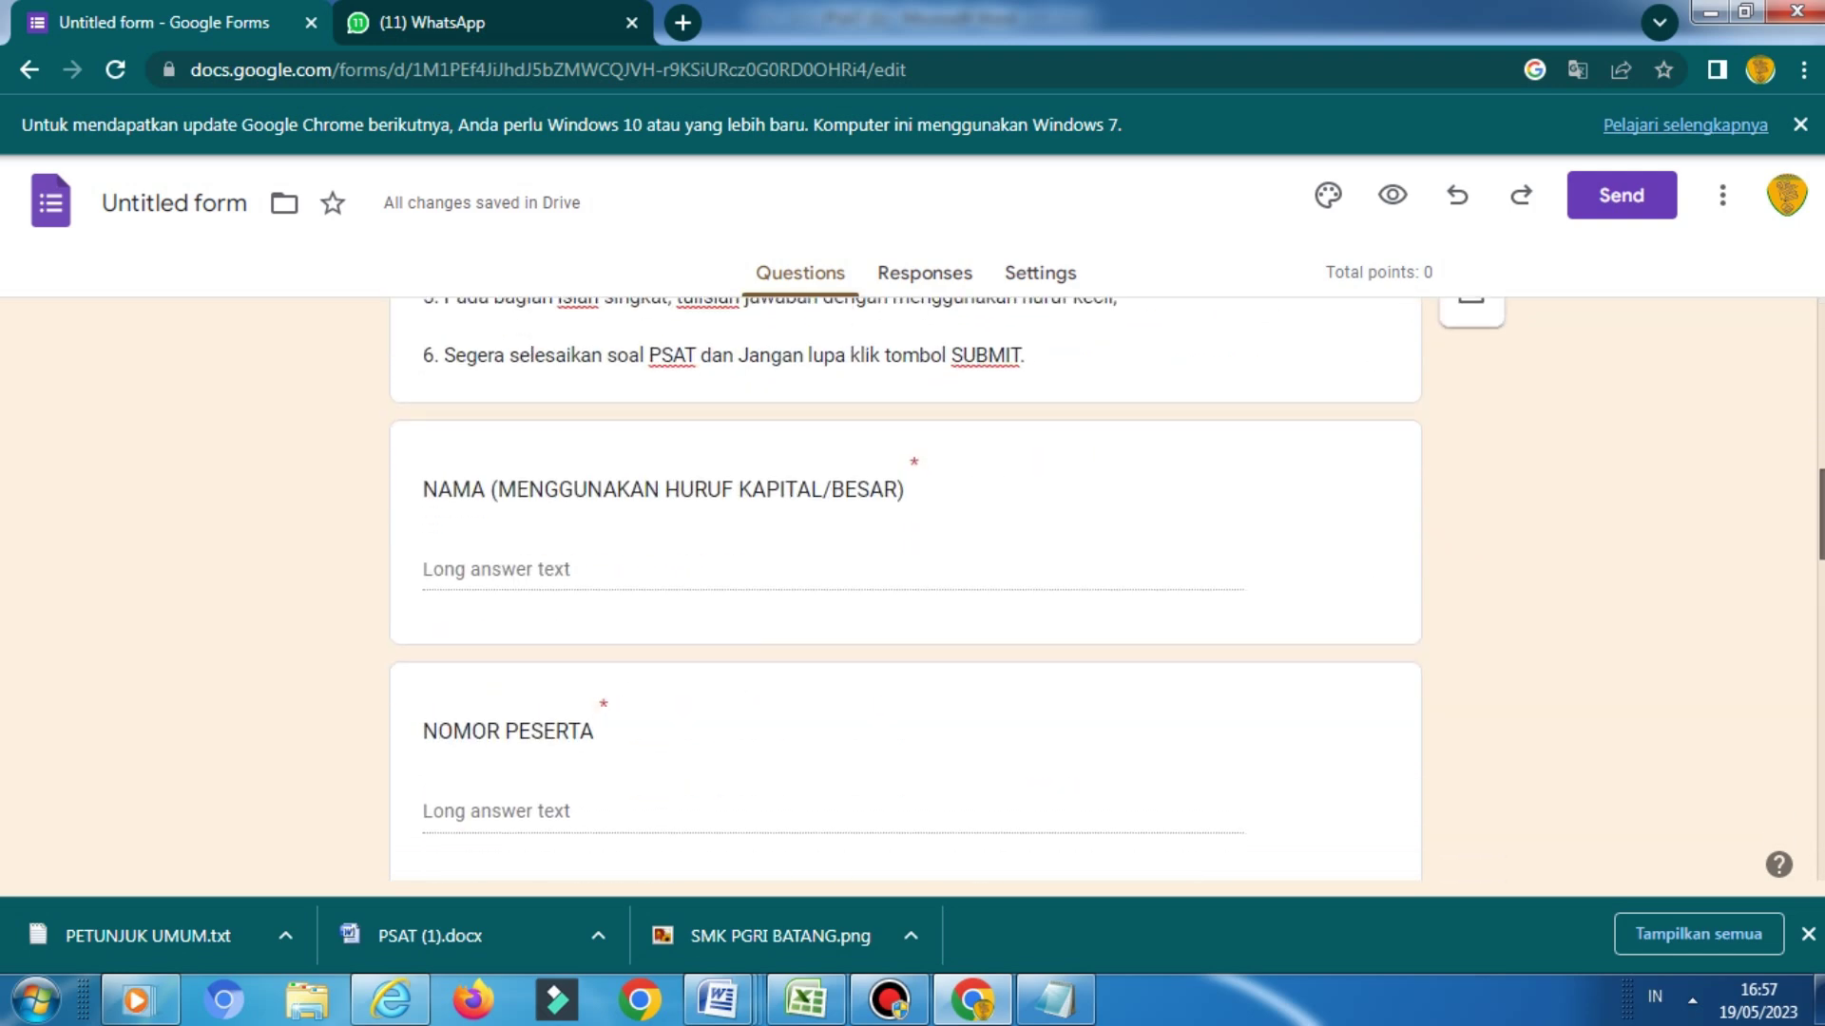
pyautogui.scroll(-1, 905, 589)
pyautogui.scroll(-5, 903, 589)
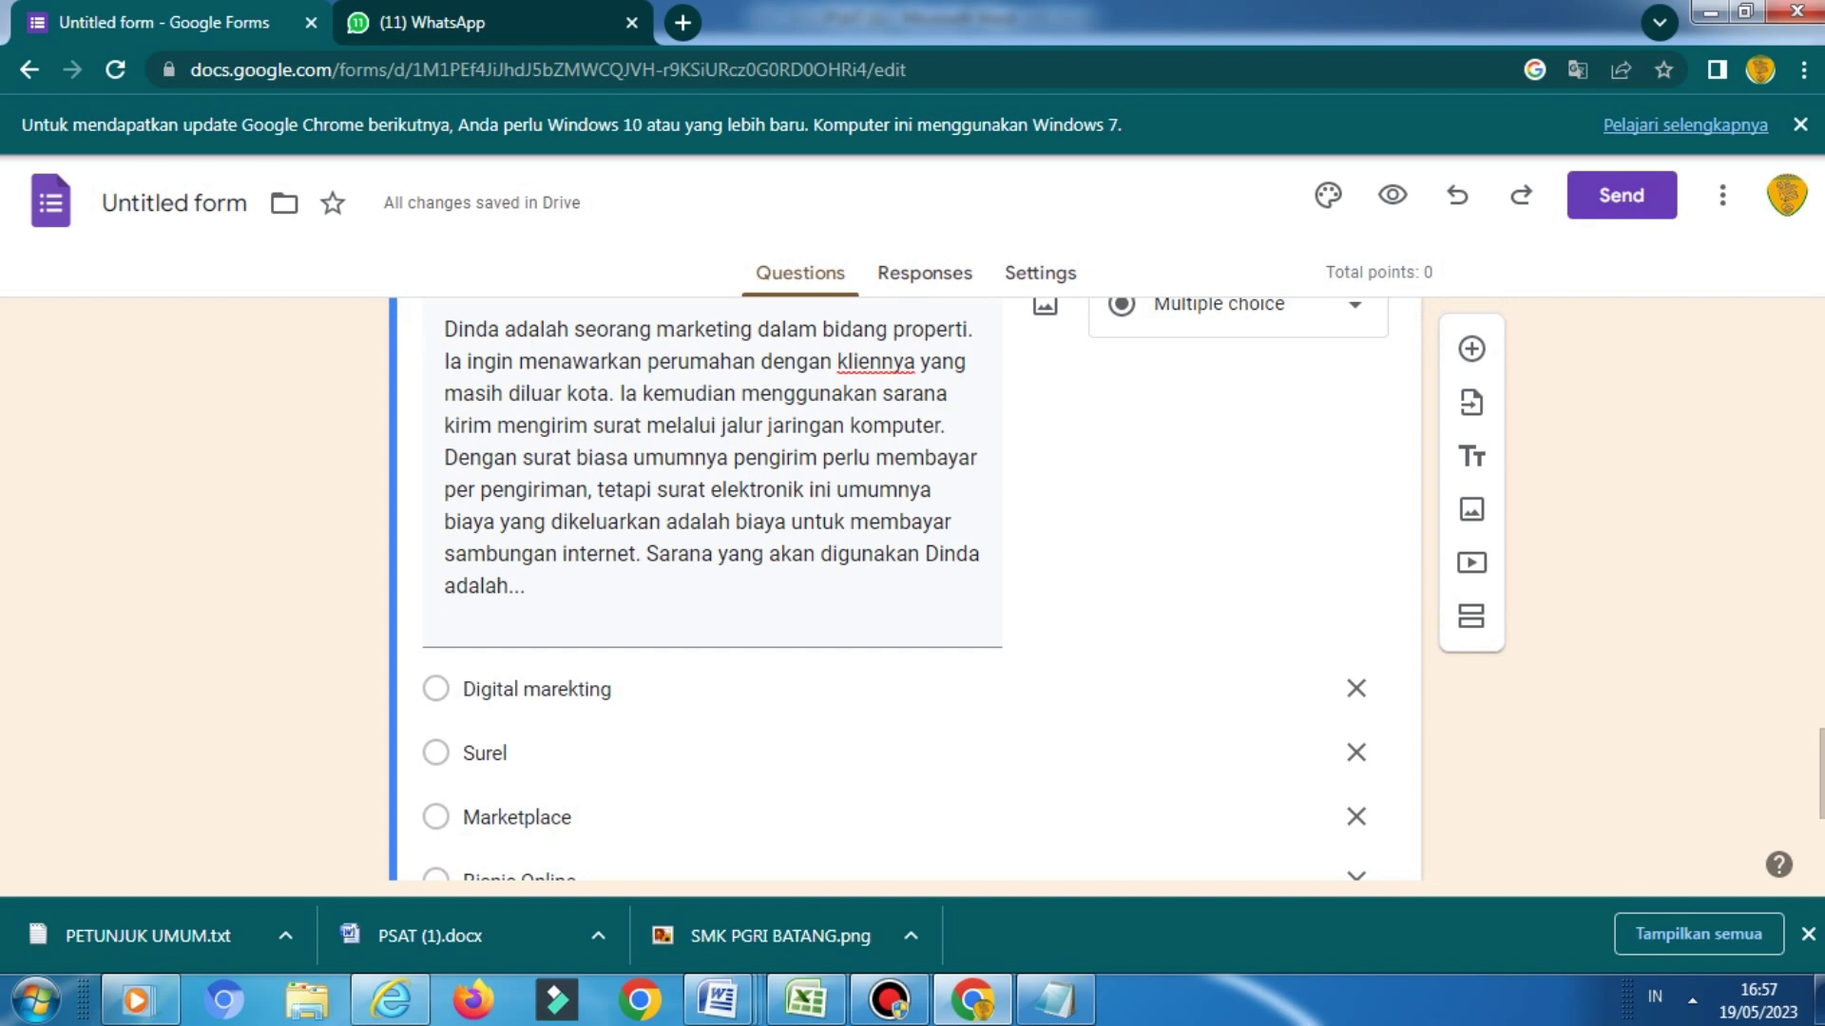
pyautogui.doubleClick(485, 761)
pyautogui.hotkey('ctrl', 'a')
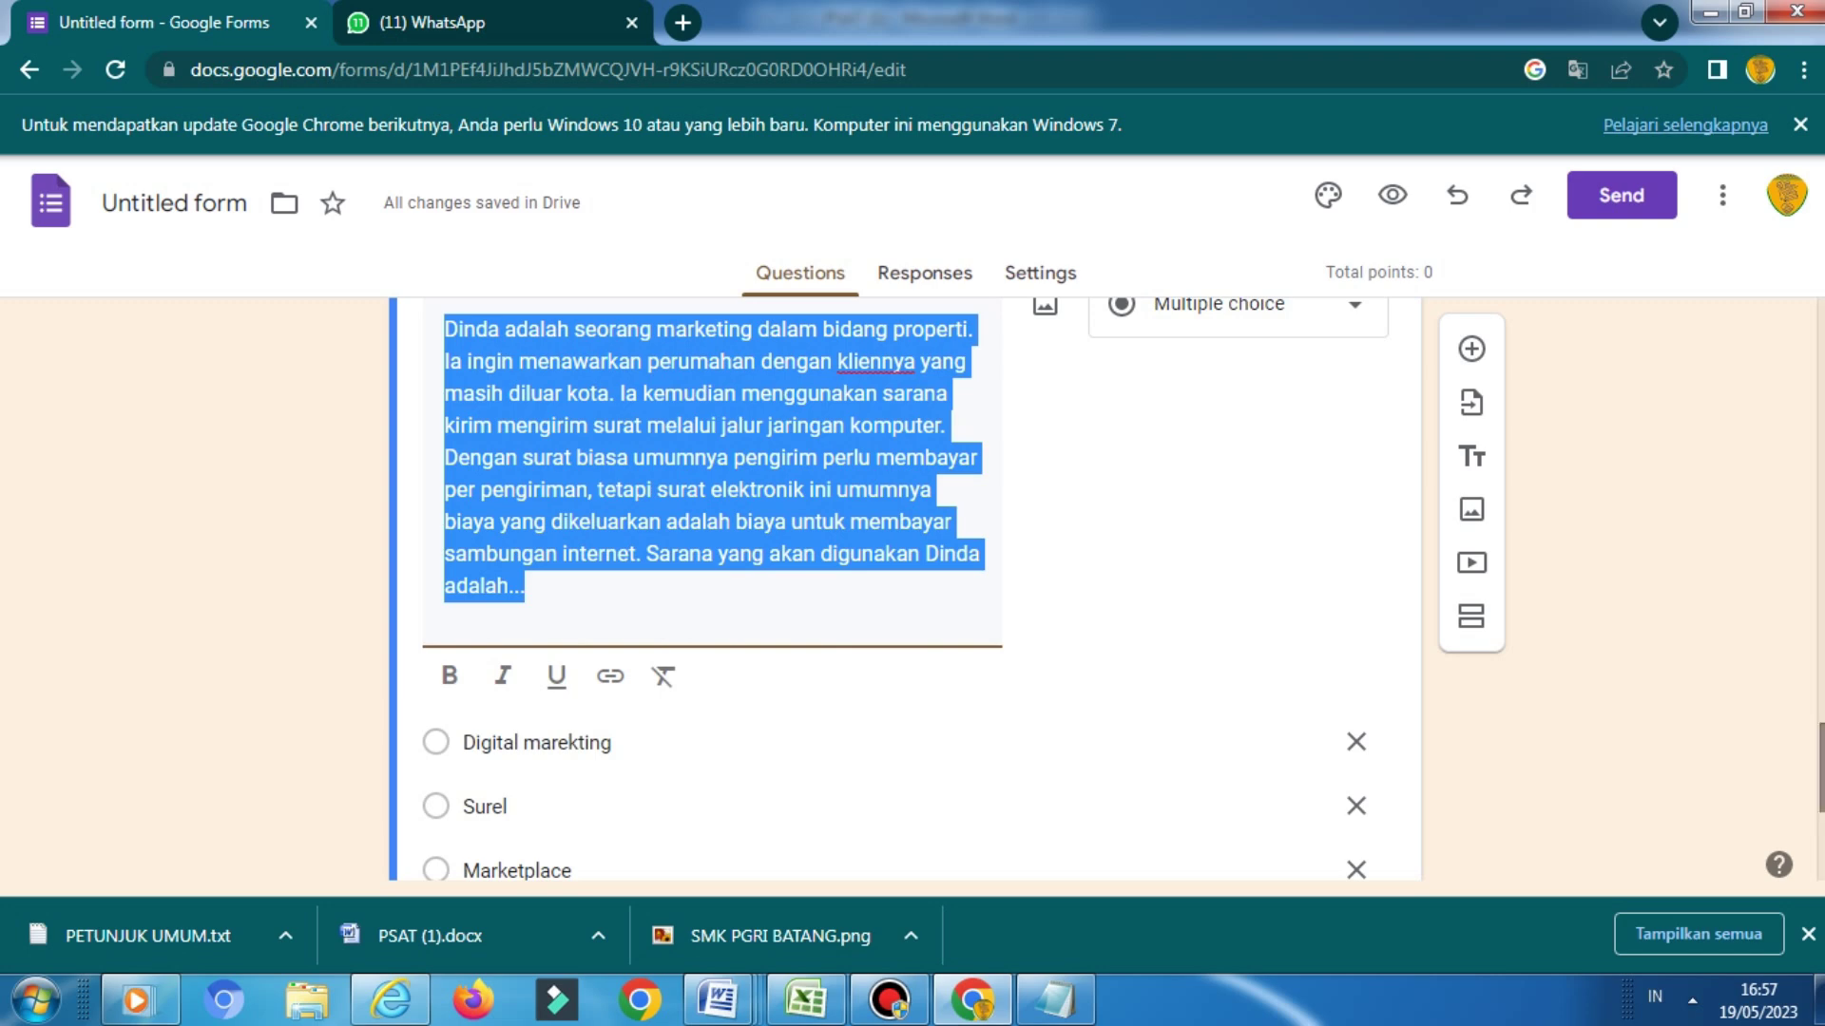
pyautogui.scroll(-5, 903, 589)
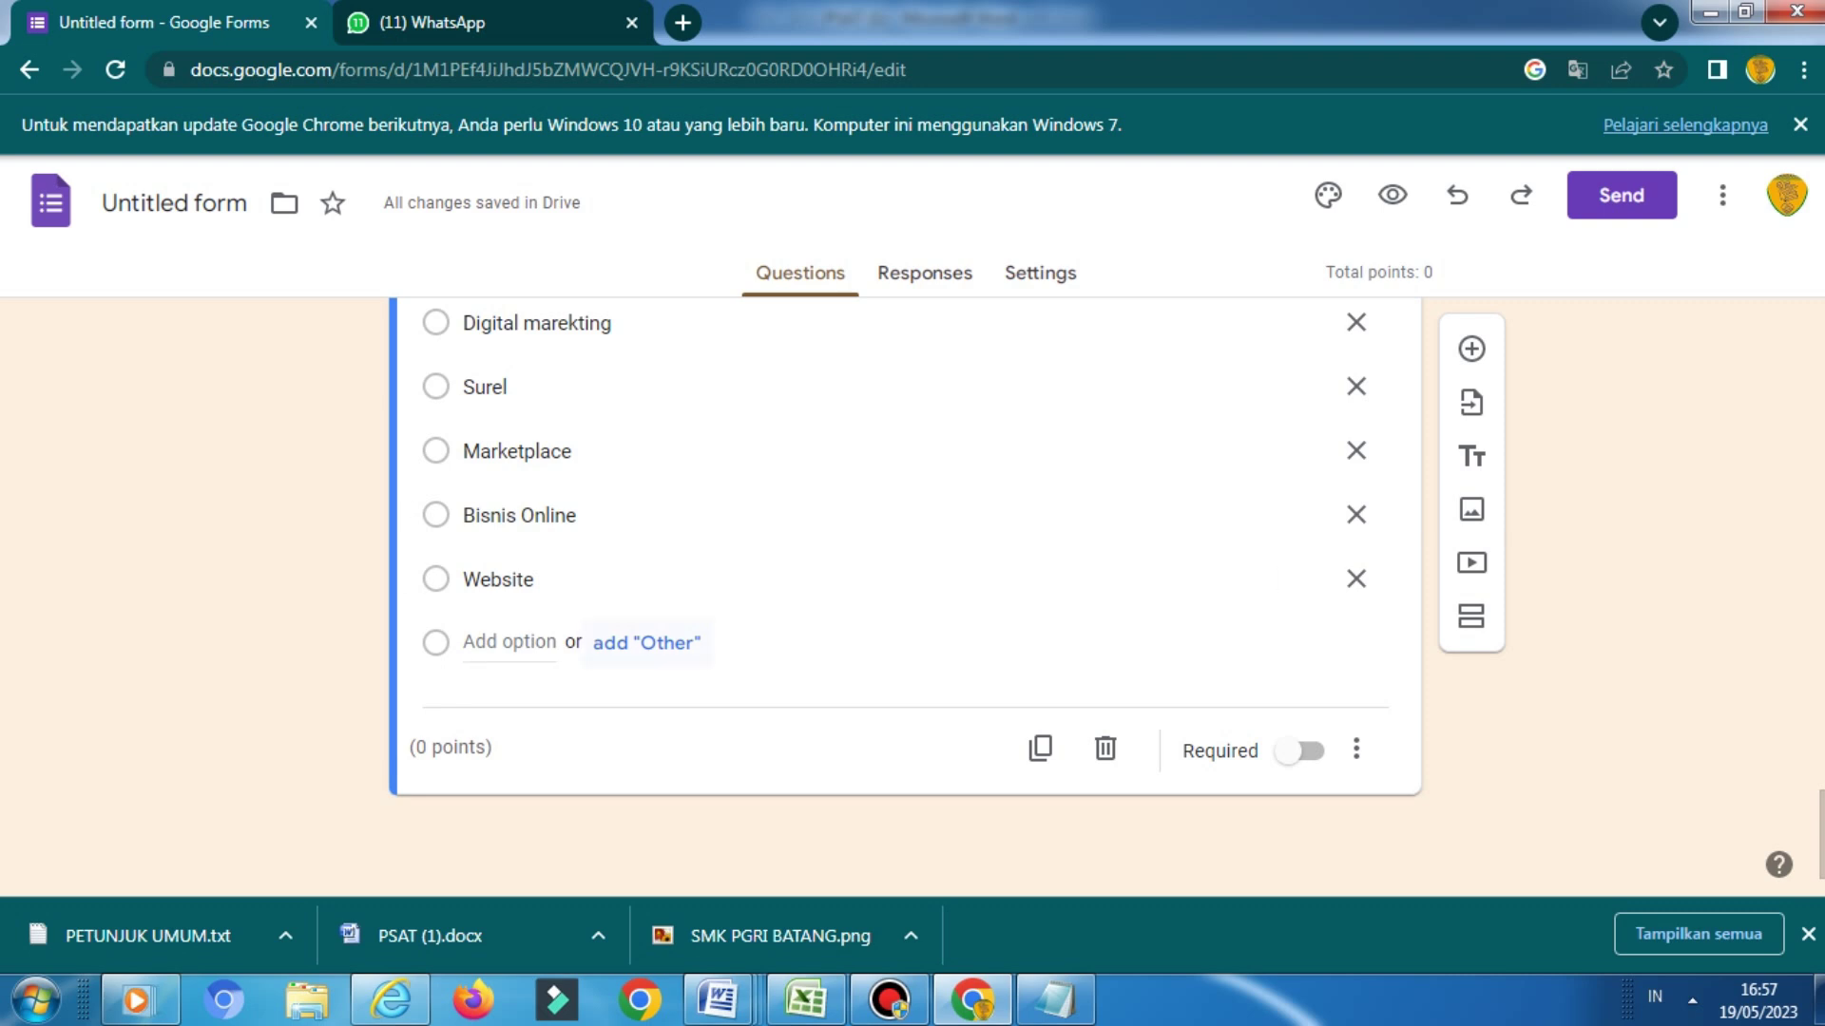
# Reload the form and open the Dinda question for editing
pyautogui.press('F5')
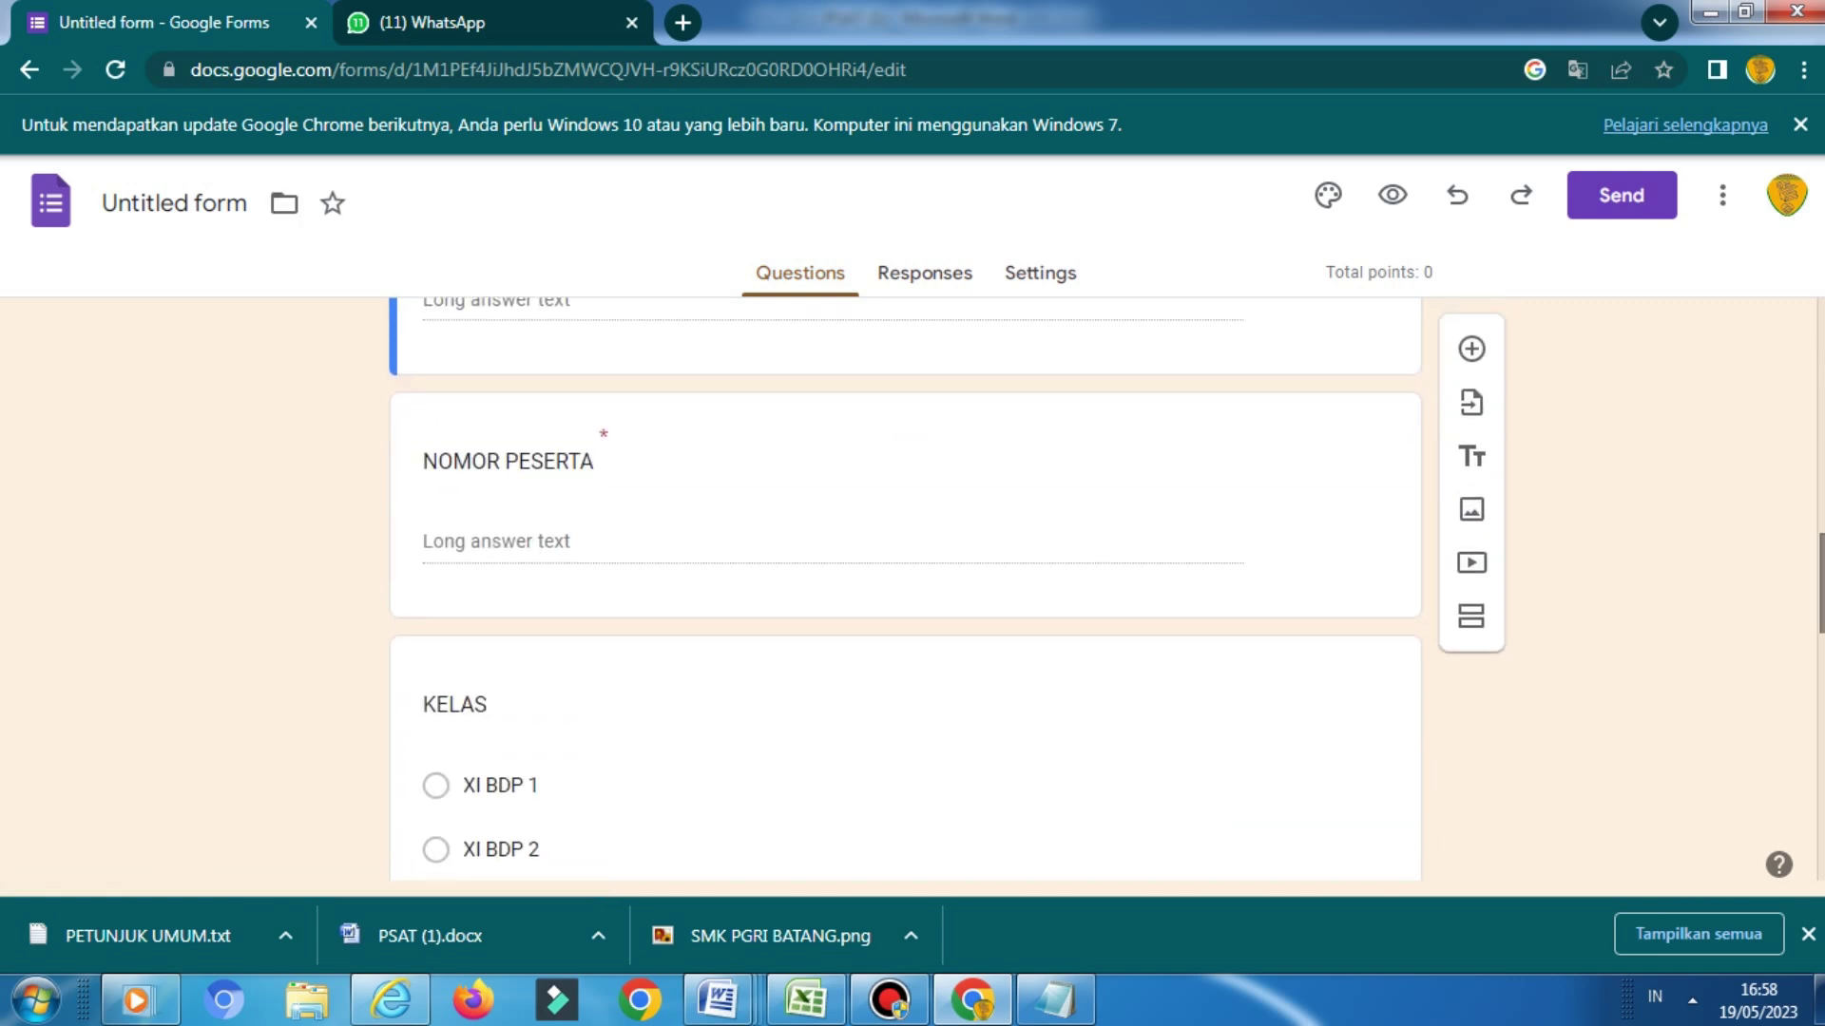
pyautogui.scroll(-13, 904, 590)
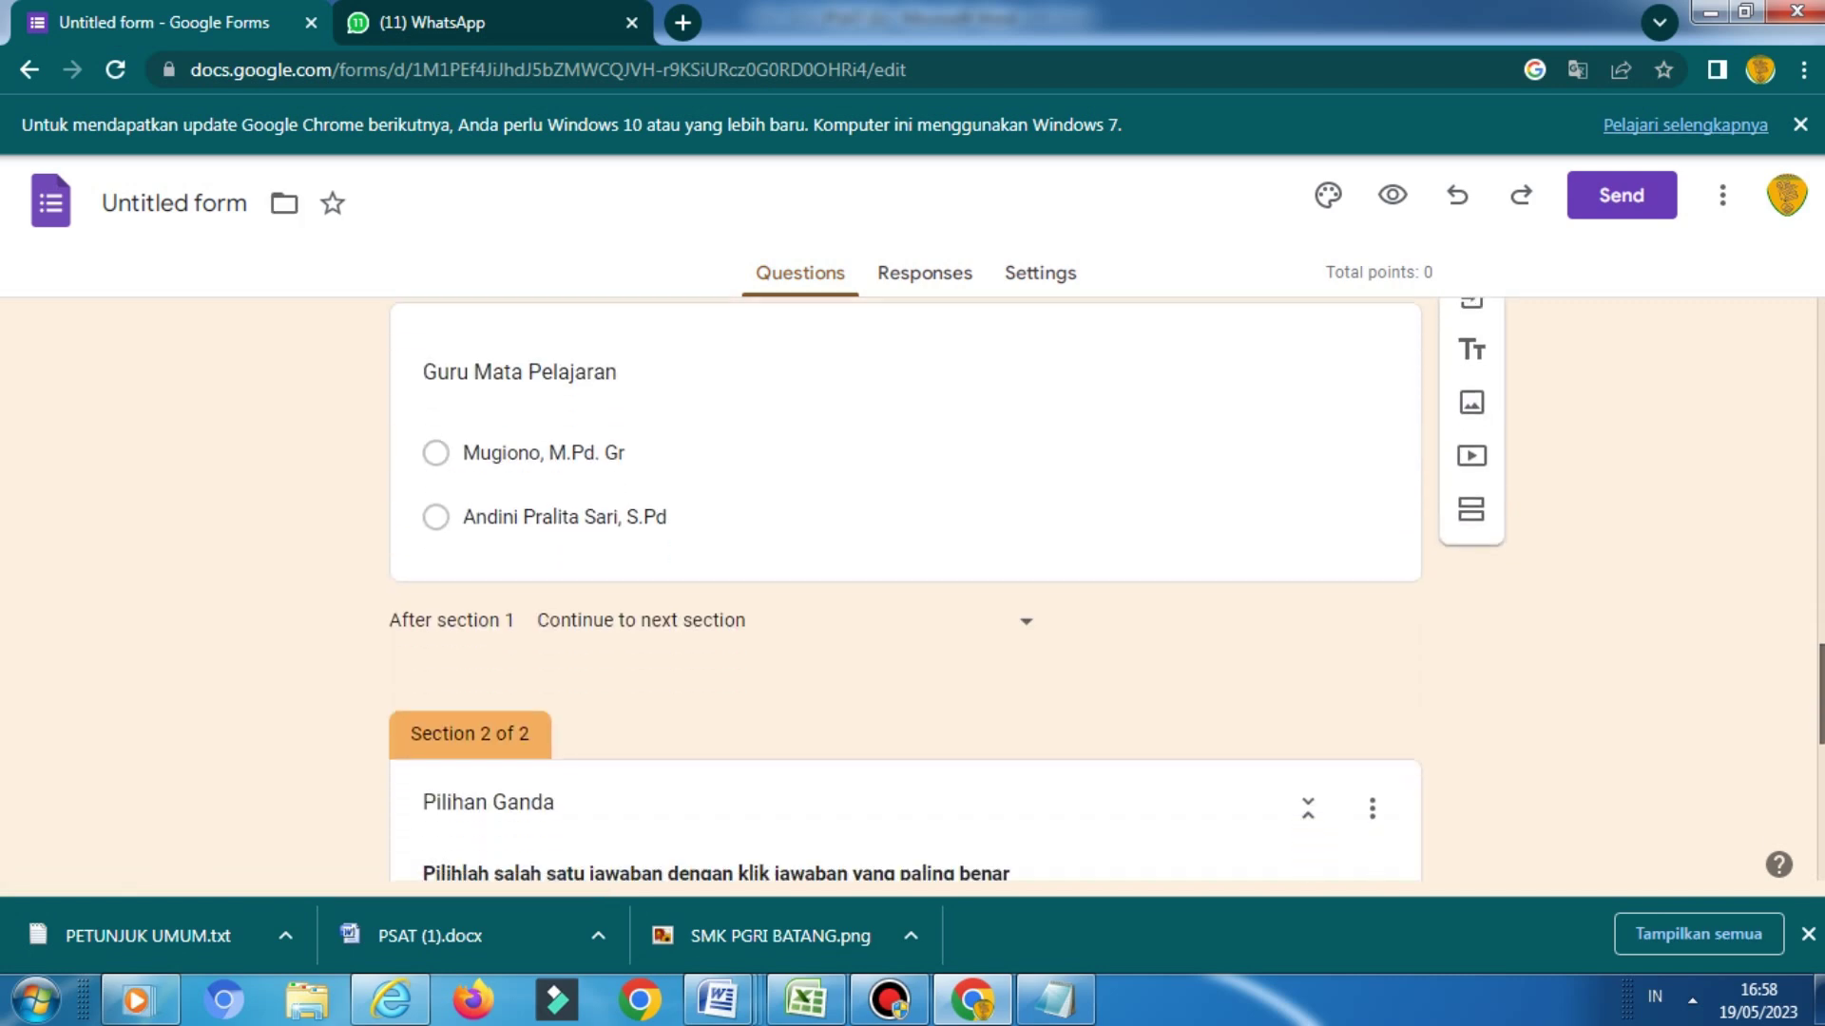
pyautogui.scroll(-4, 904, 589)
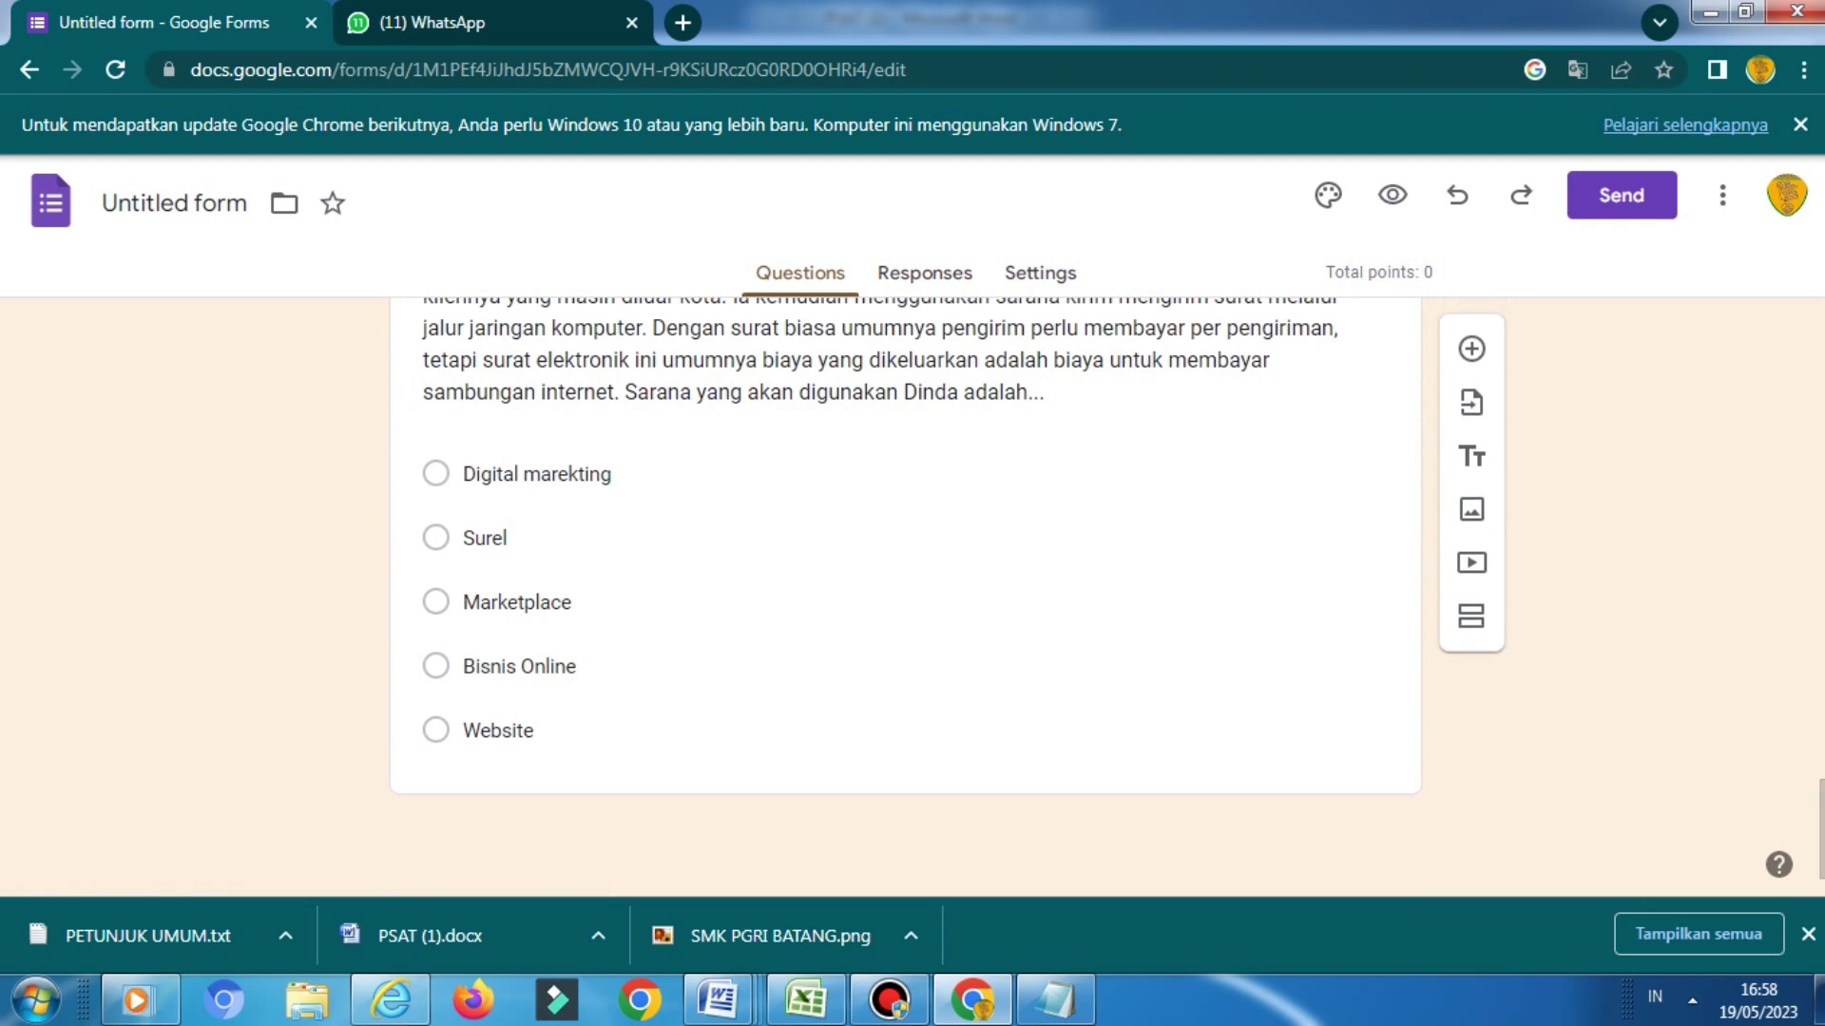
pyautogui.click(537, 474)
pyautogui.scroll(-3, 903, 590)
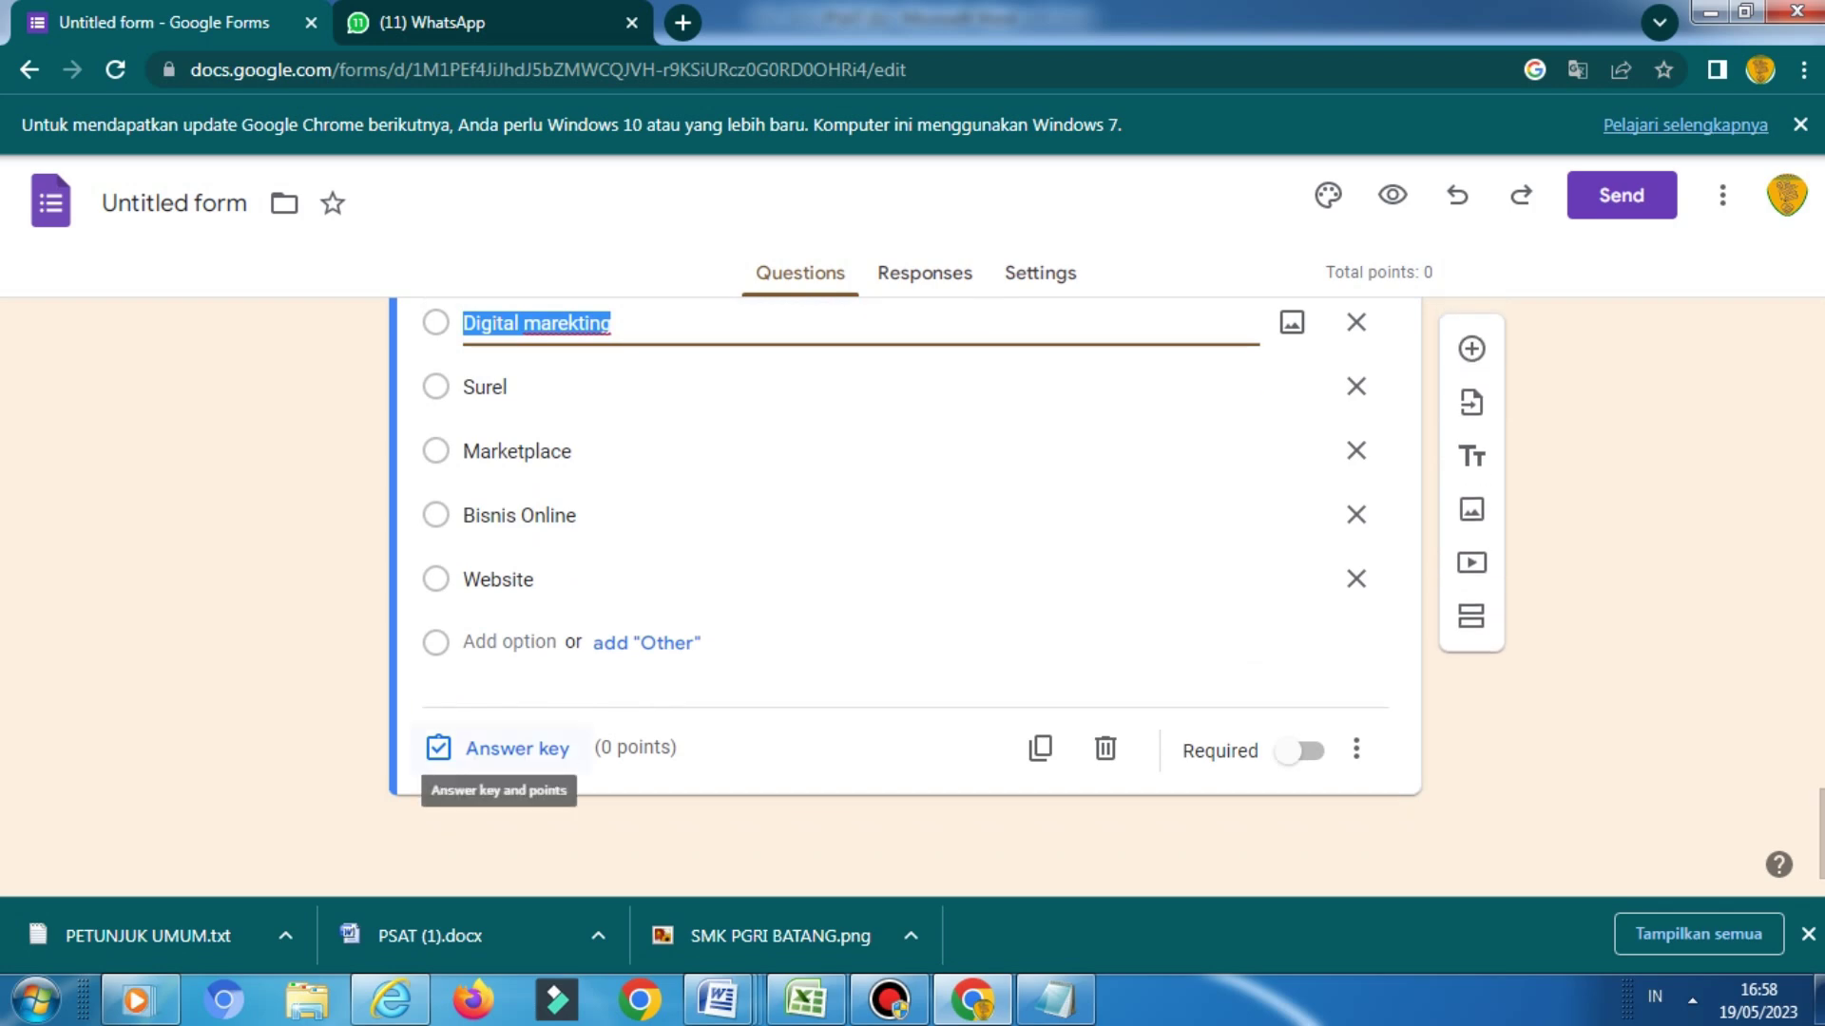
# Give the Dinda question 2 points and mark 'Surel' as its correct answer
pyautogui.click(499, 749)
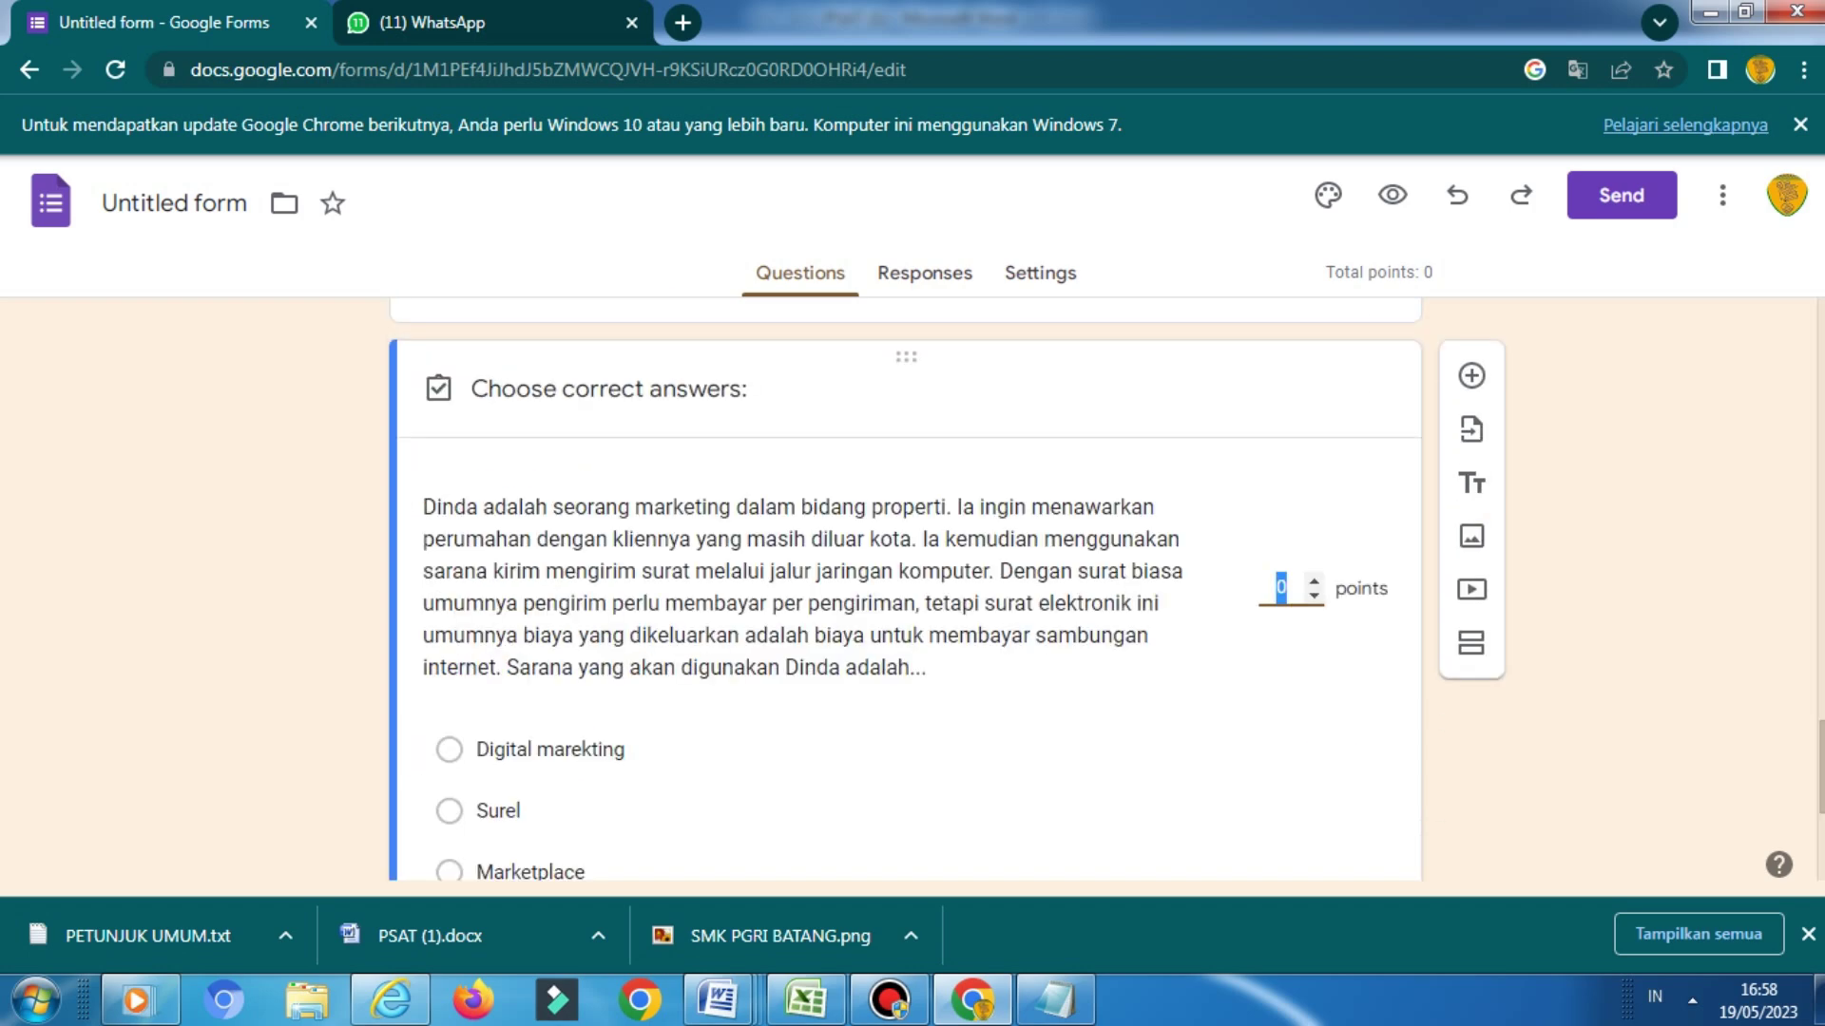
pyautogui.click(1285, 587)
pyautogui.press('BackSpace')
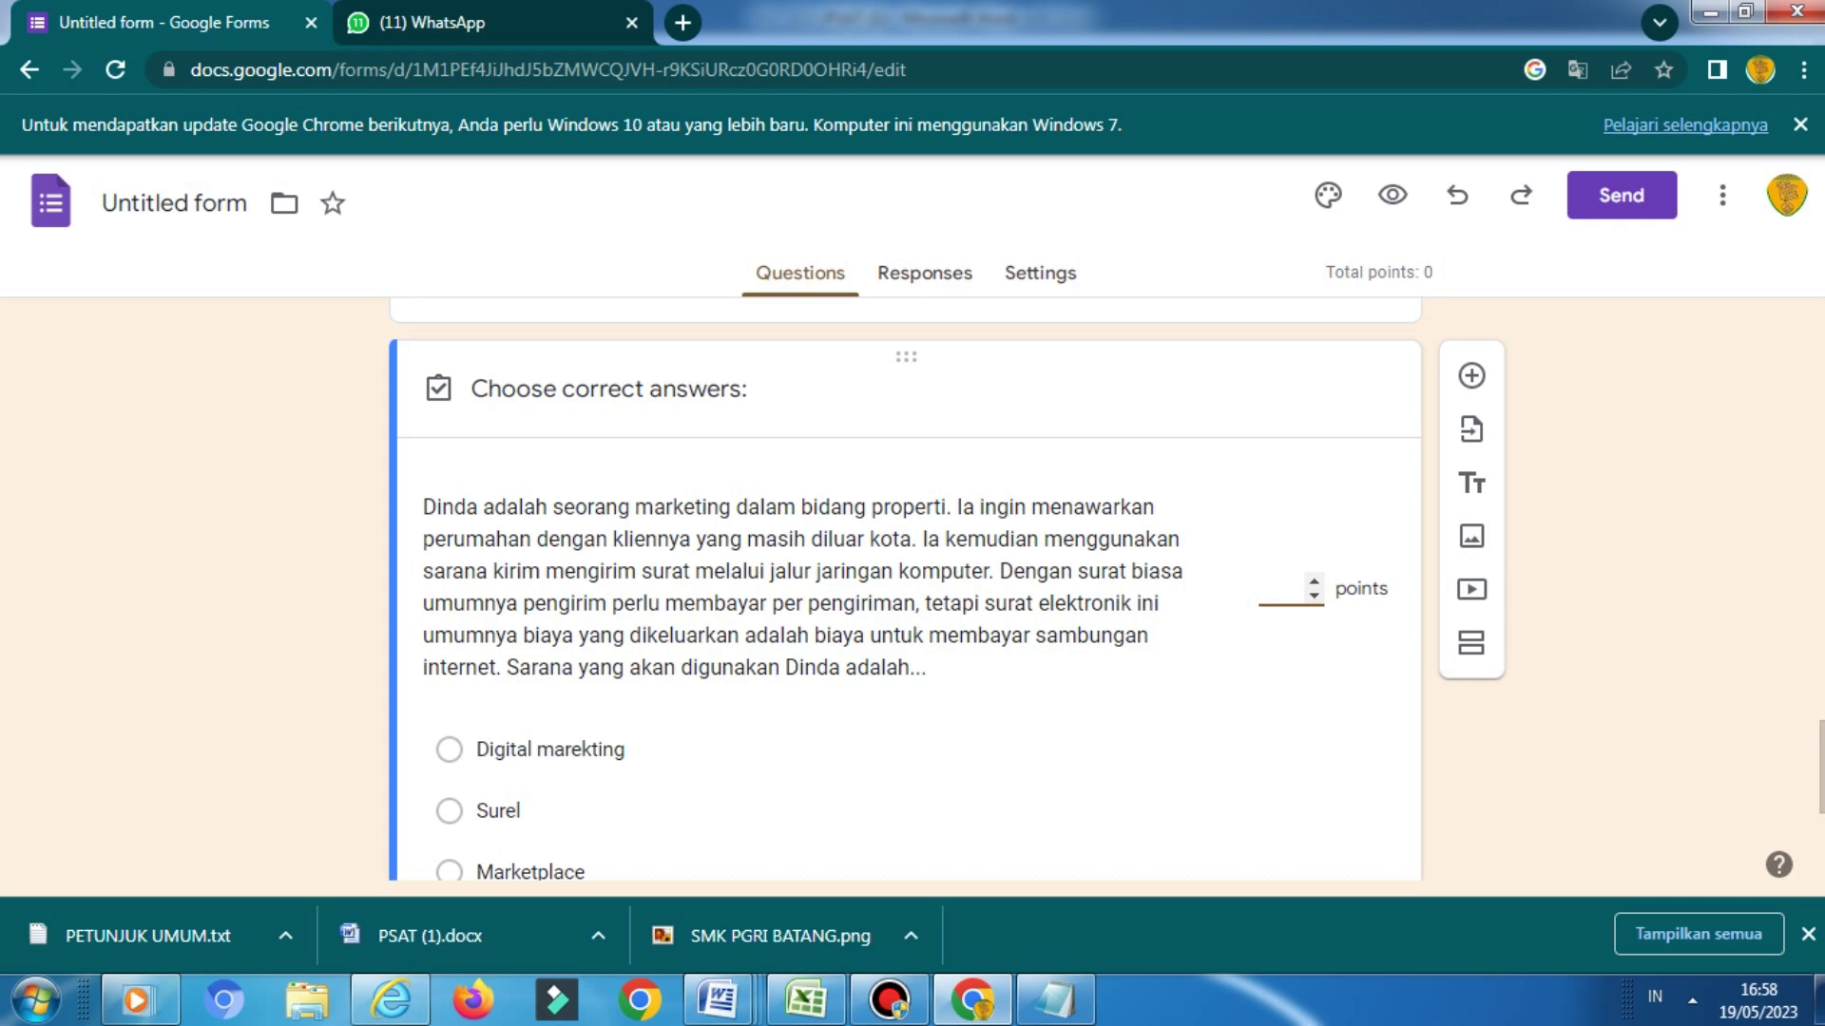
pyautogui.write('2')
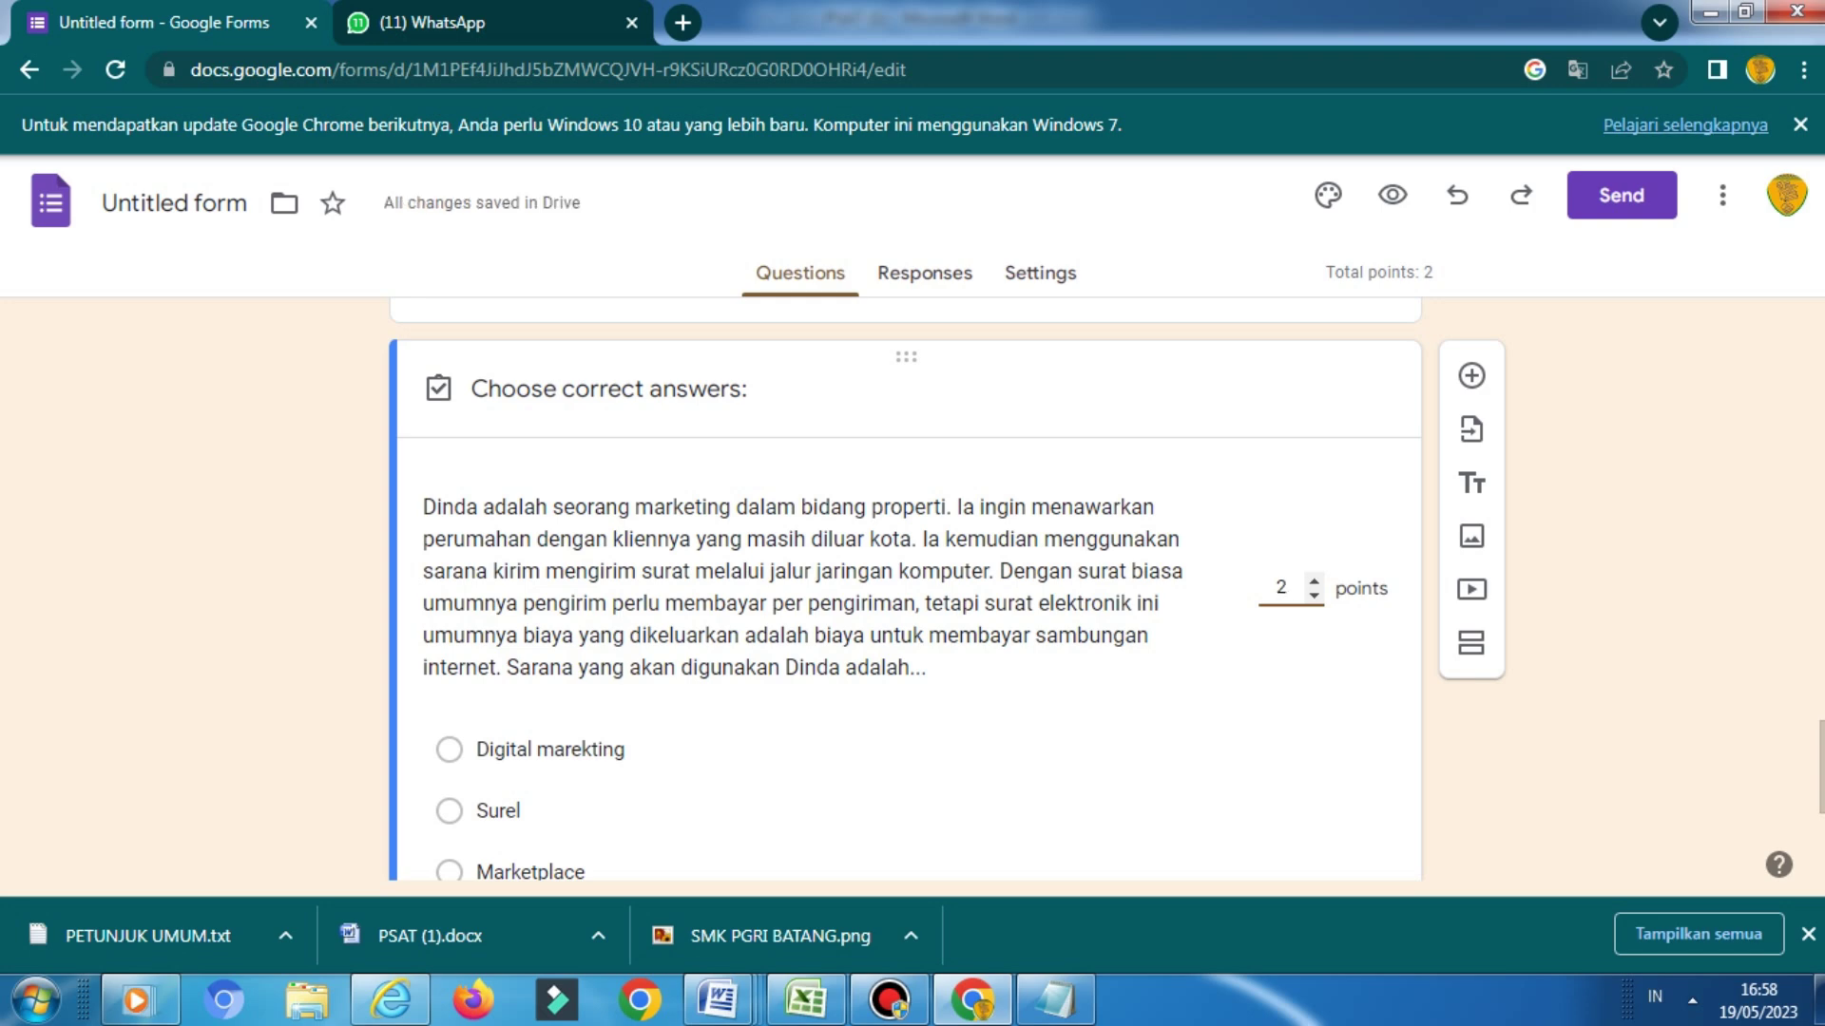
pyautogui.scroll(-2, 904, 589)
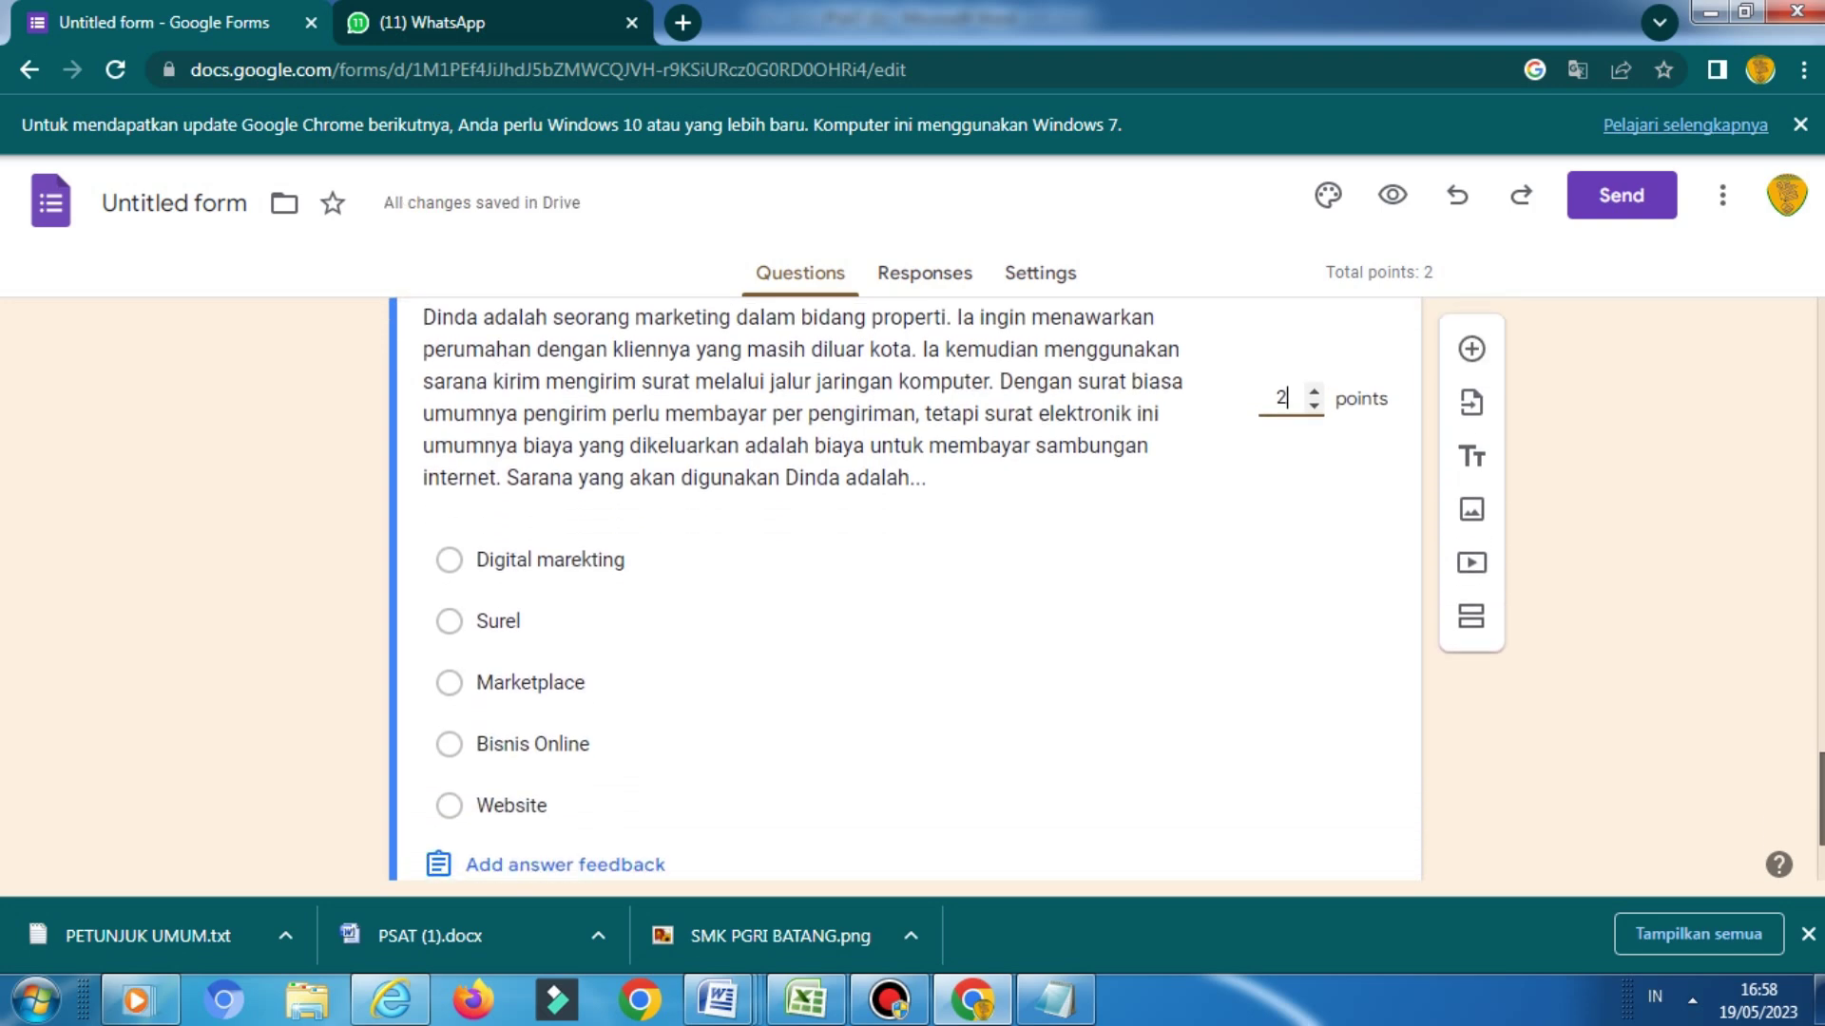
pyautogui.scroll(-1, 905, 590)
pyautogui.scroll(-1, 904, 589)
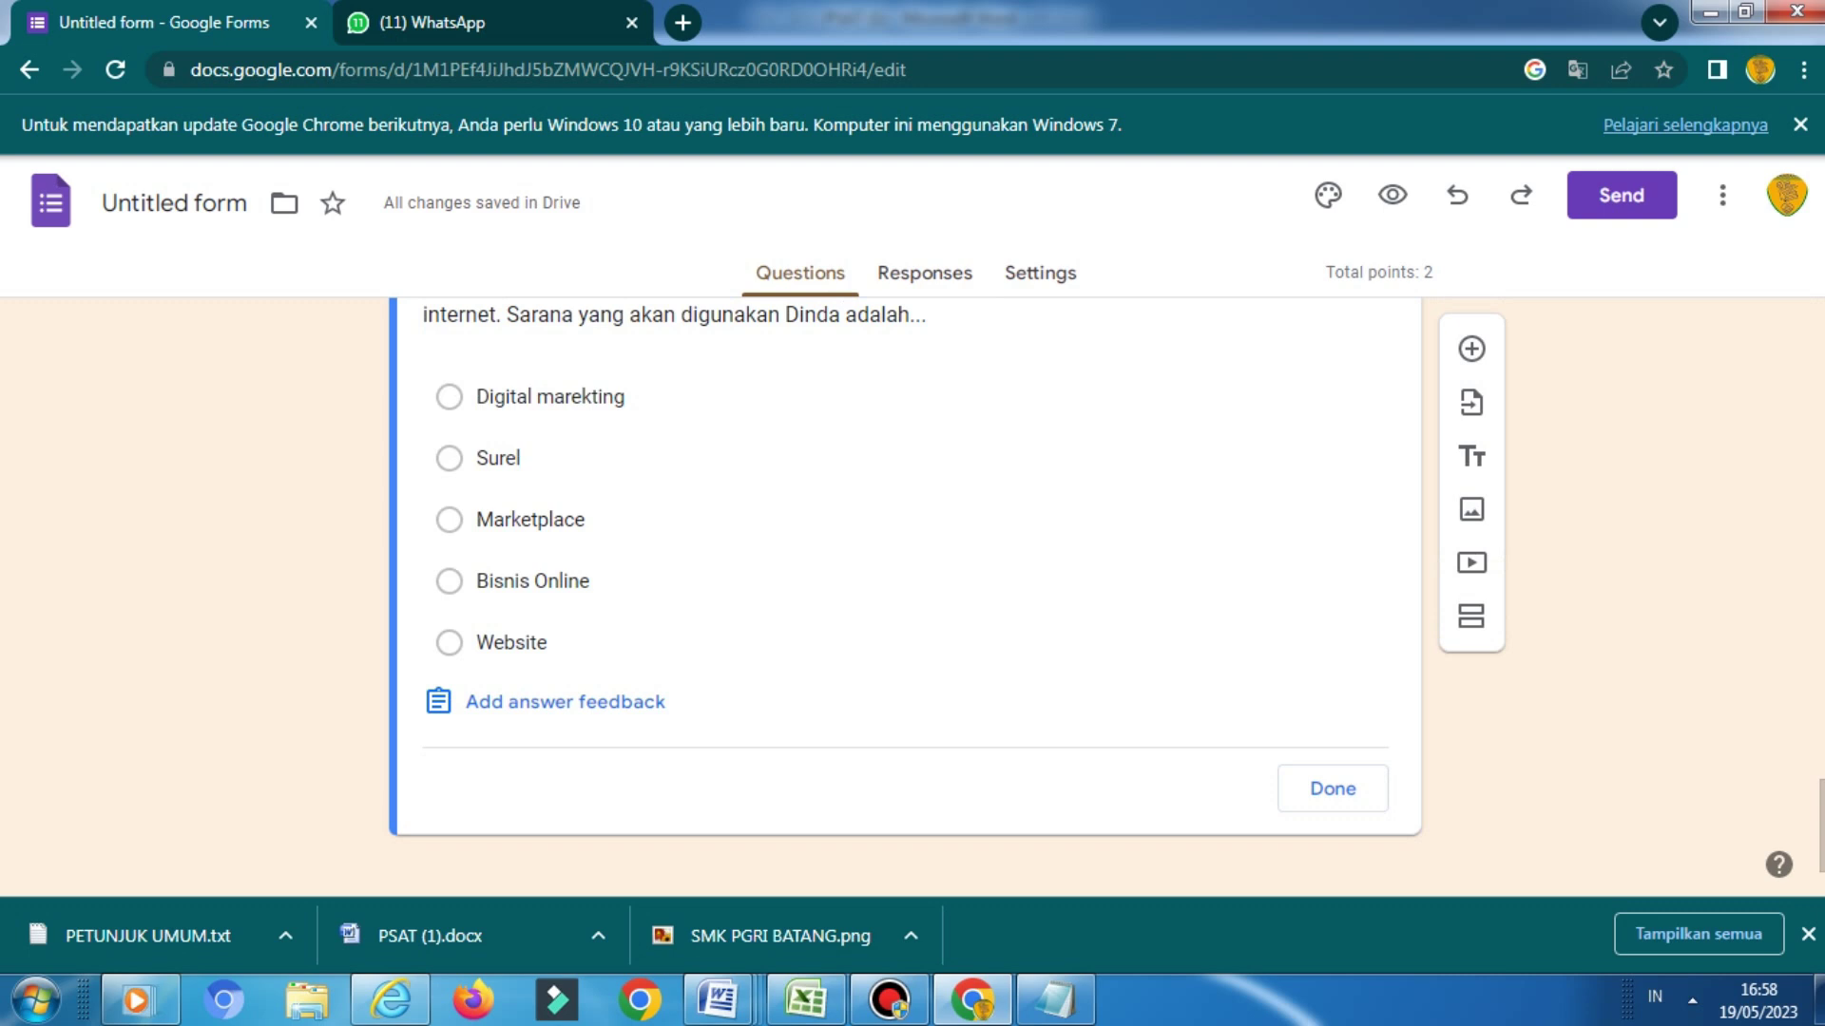
pyautogui.click(498, 458)
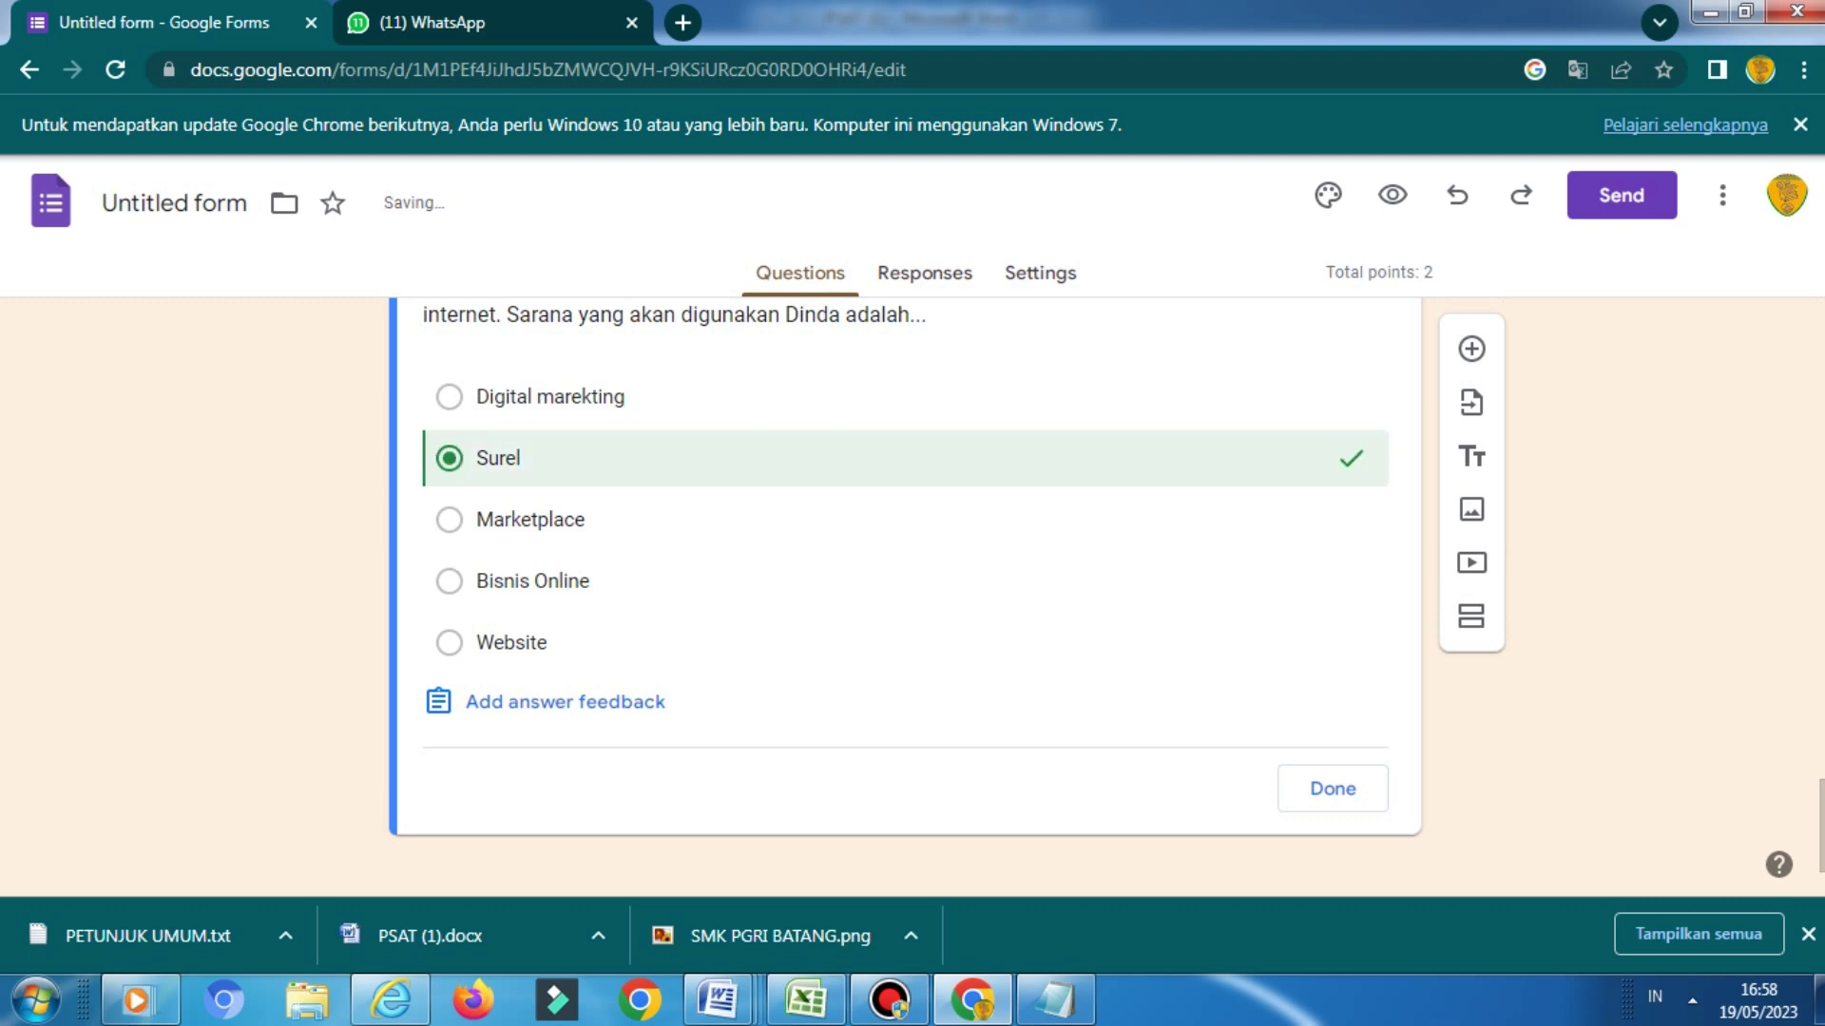
pyautogui.click(1333, 788)
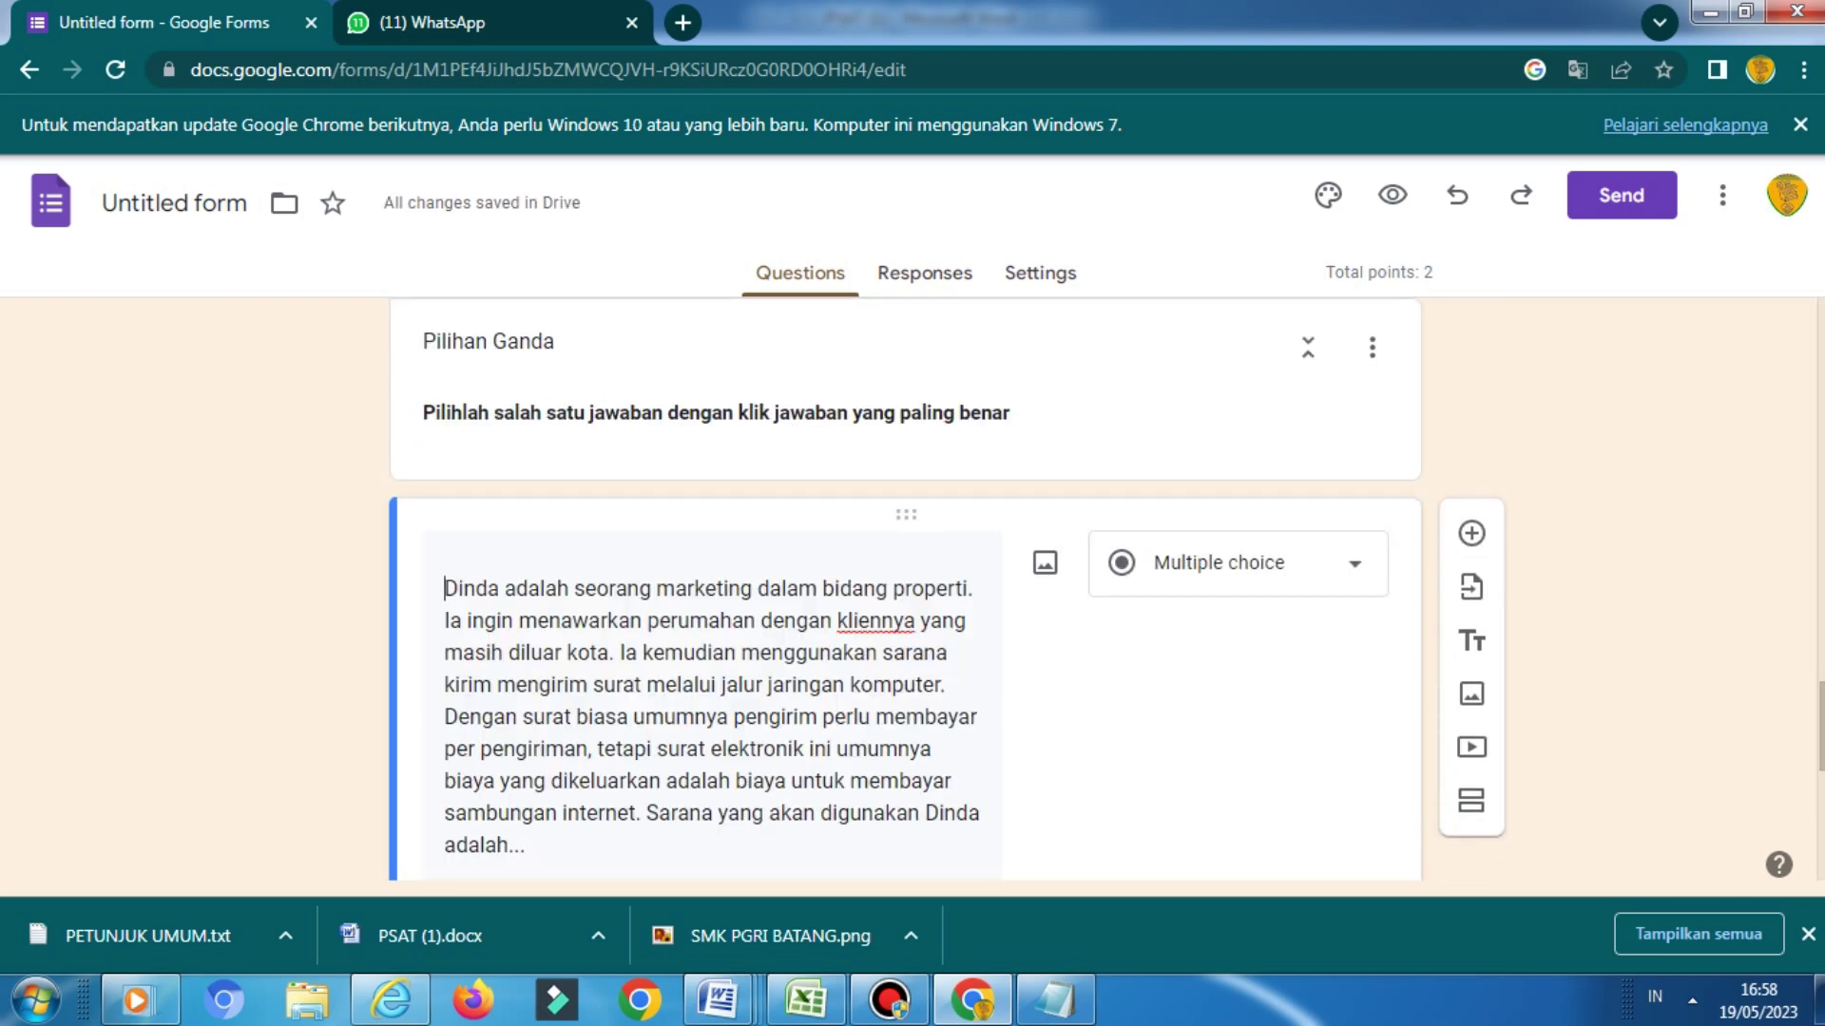
# Turn on the Required toggle for the Dinda marketing question
pyautogui.scroll(-3, 912, 589)
pyautogui.scroll(-4, 903, 589)
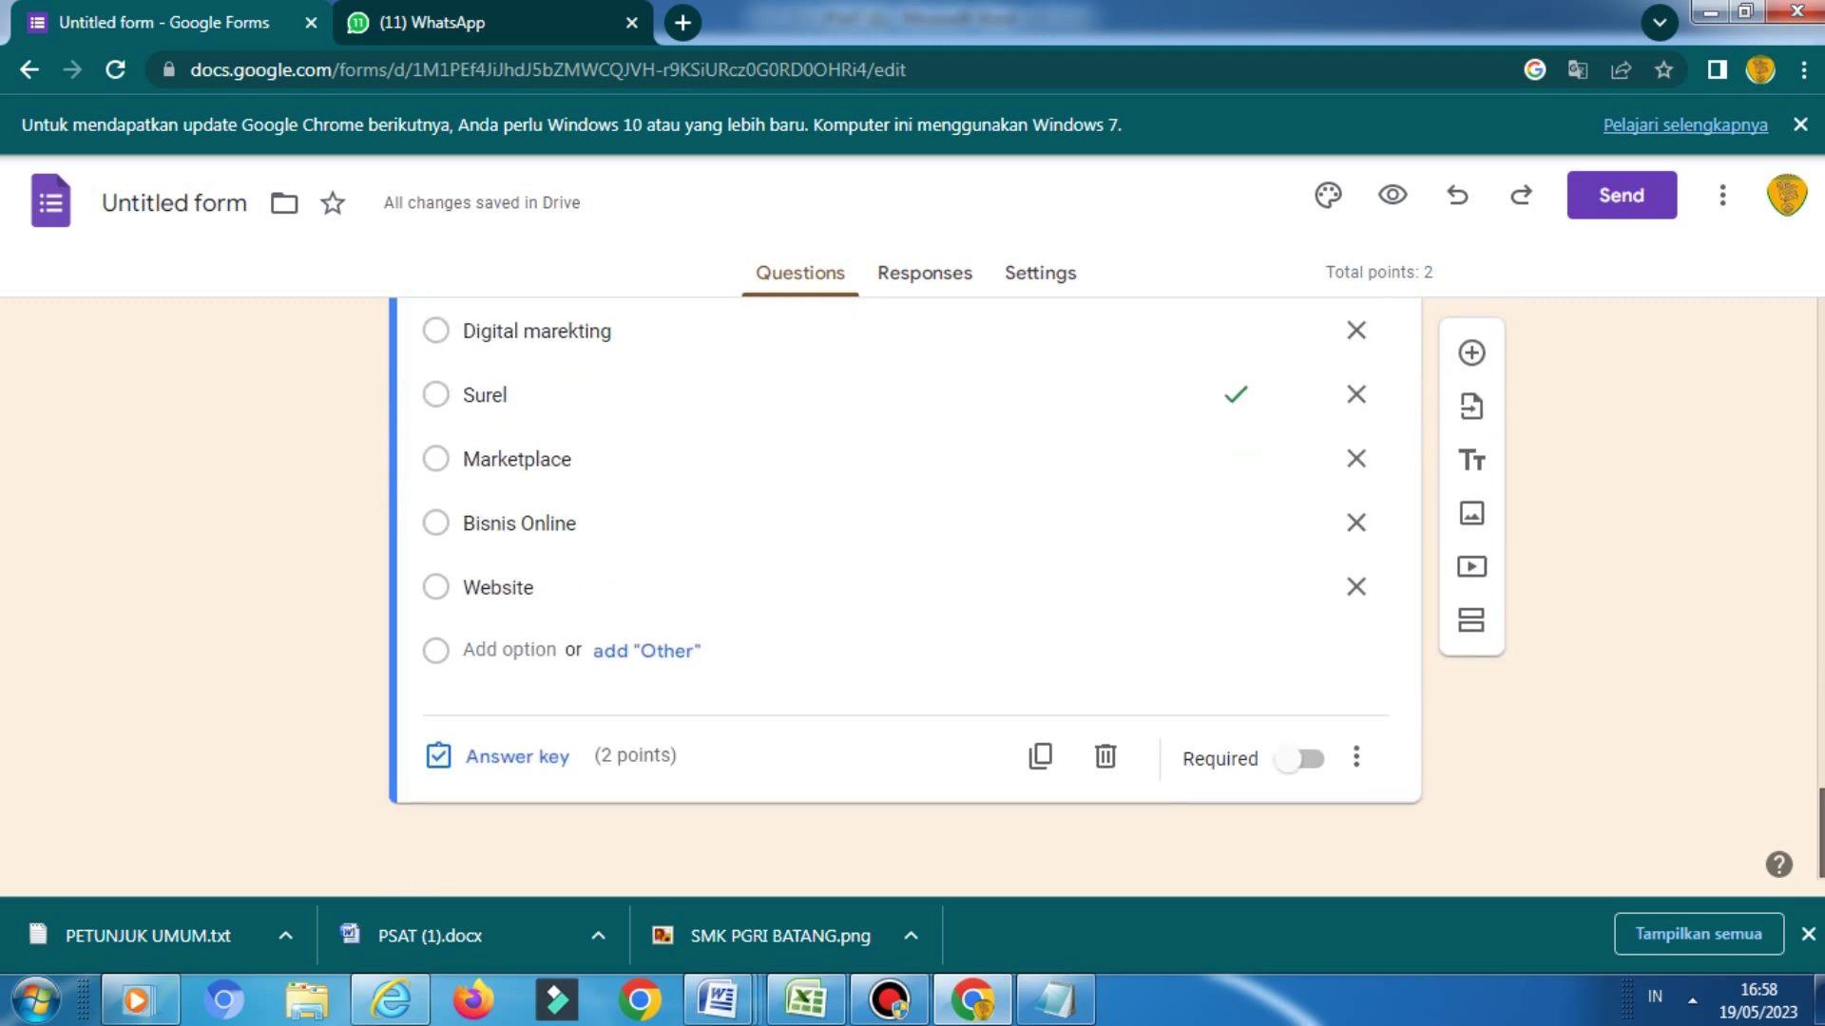
pyautogui.scroll(8, 902, 589)
pyautogui.scroll(-1, 903, 589)
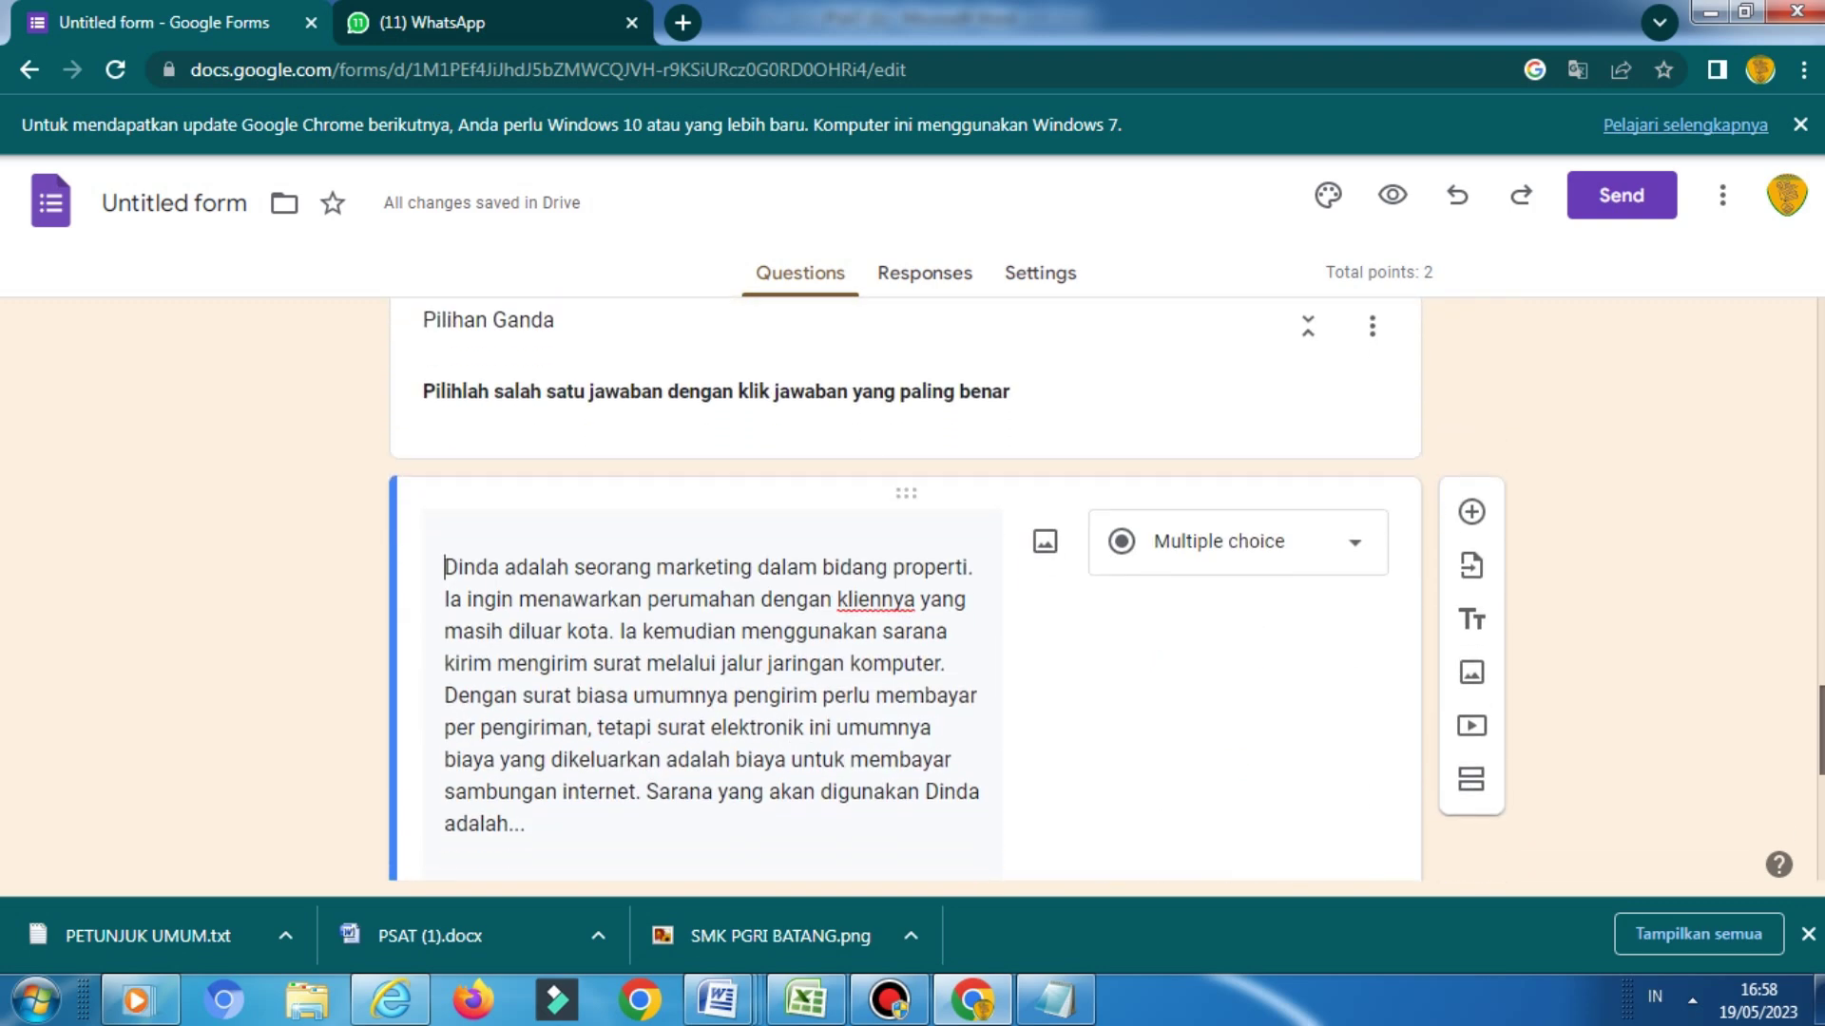
pyautogui.scroll(1, 903, 589)
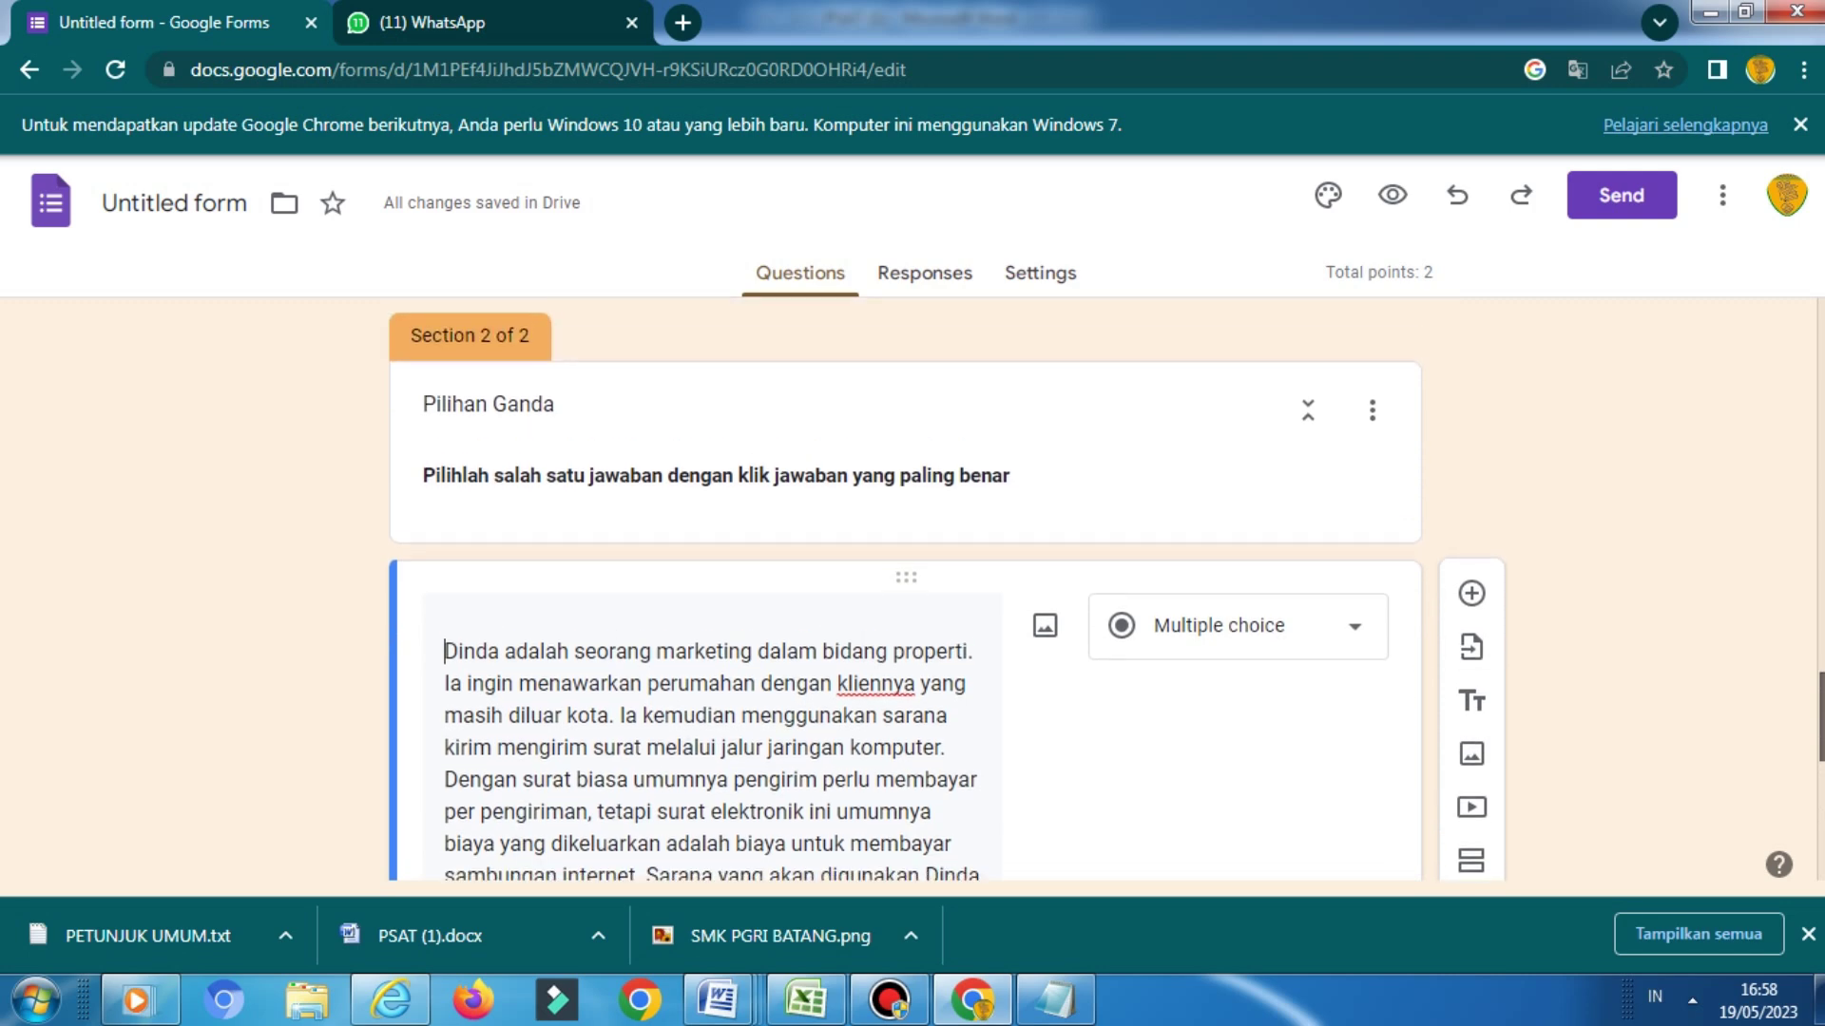
pyautogui.scroll(-2, 903, 589)
pyautogui.scroll(-6, 903, 589)
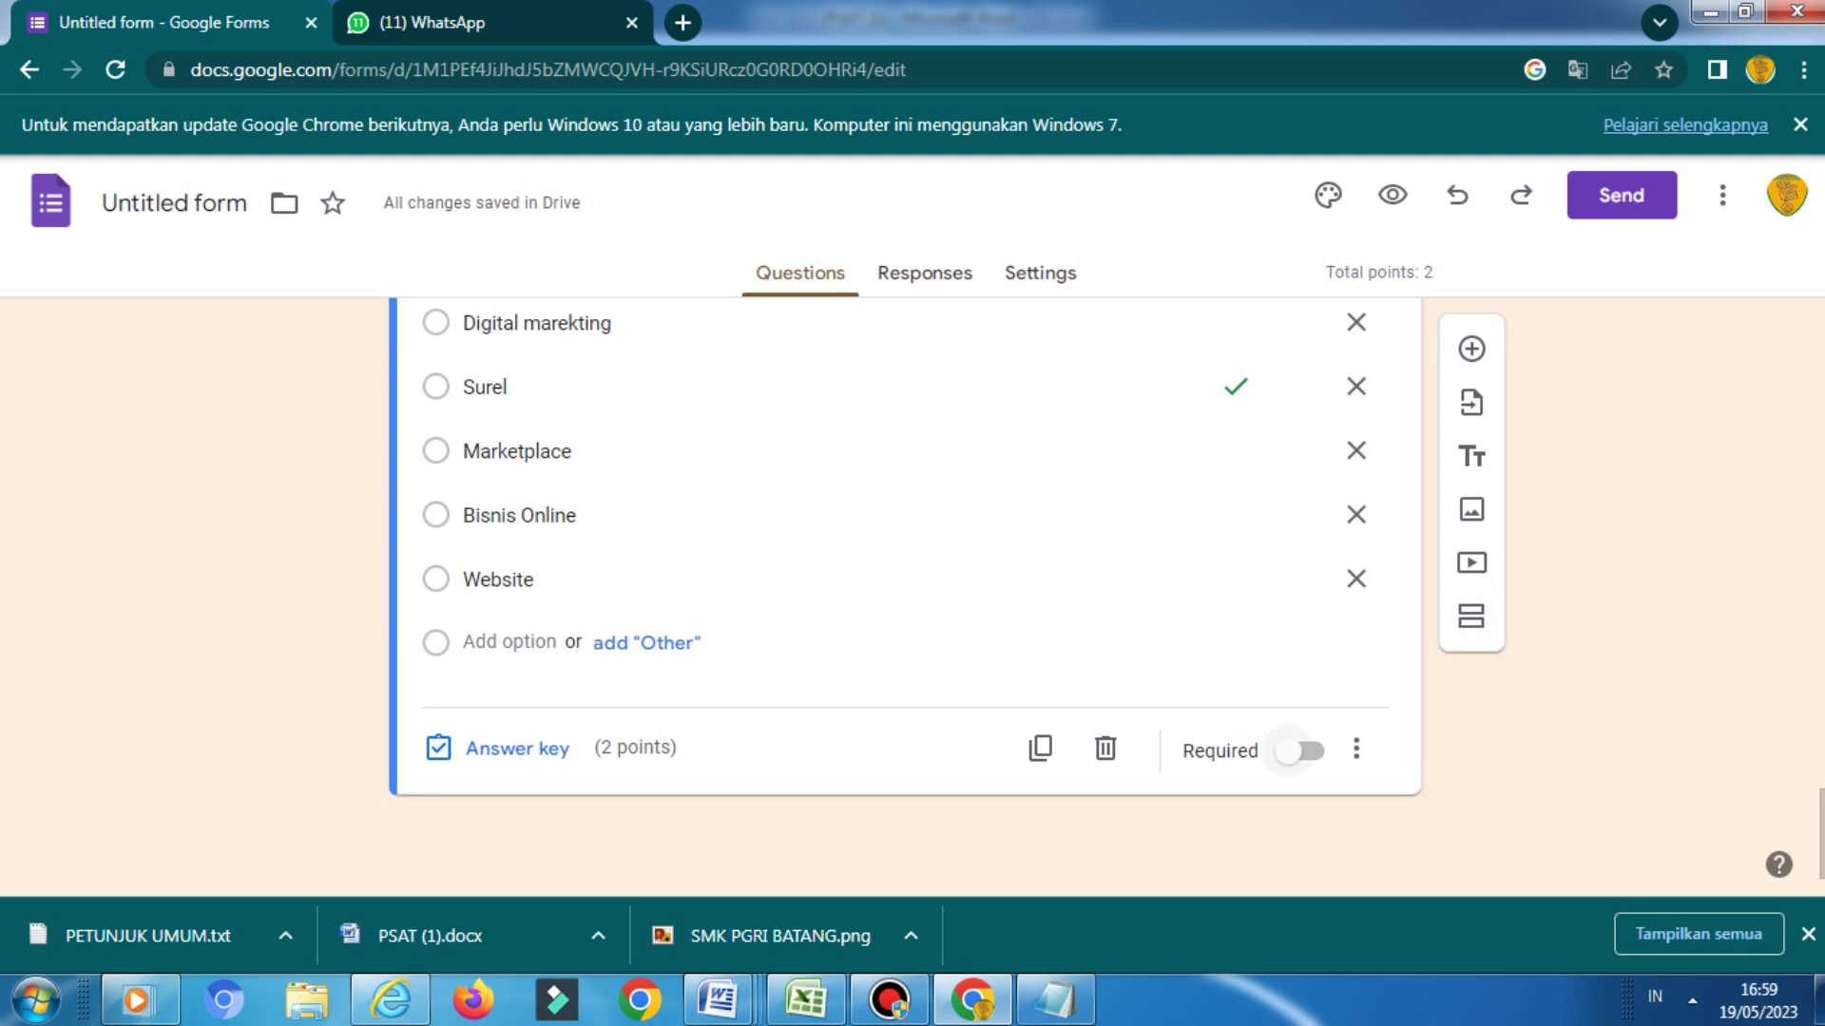
pyautogui.click(1293, 751)
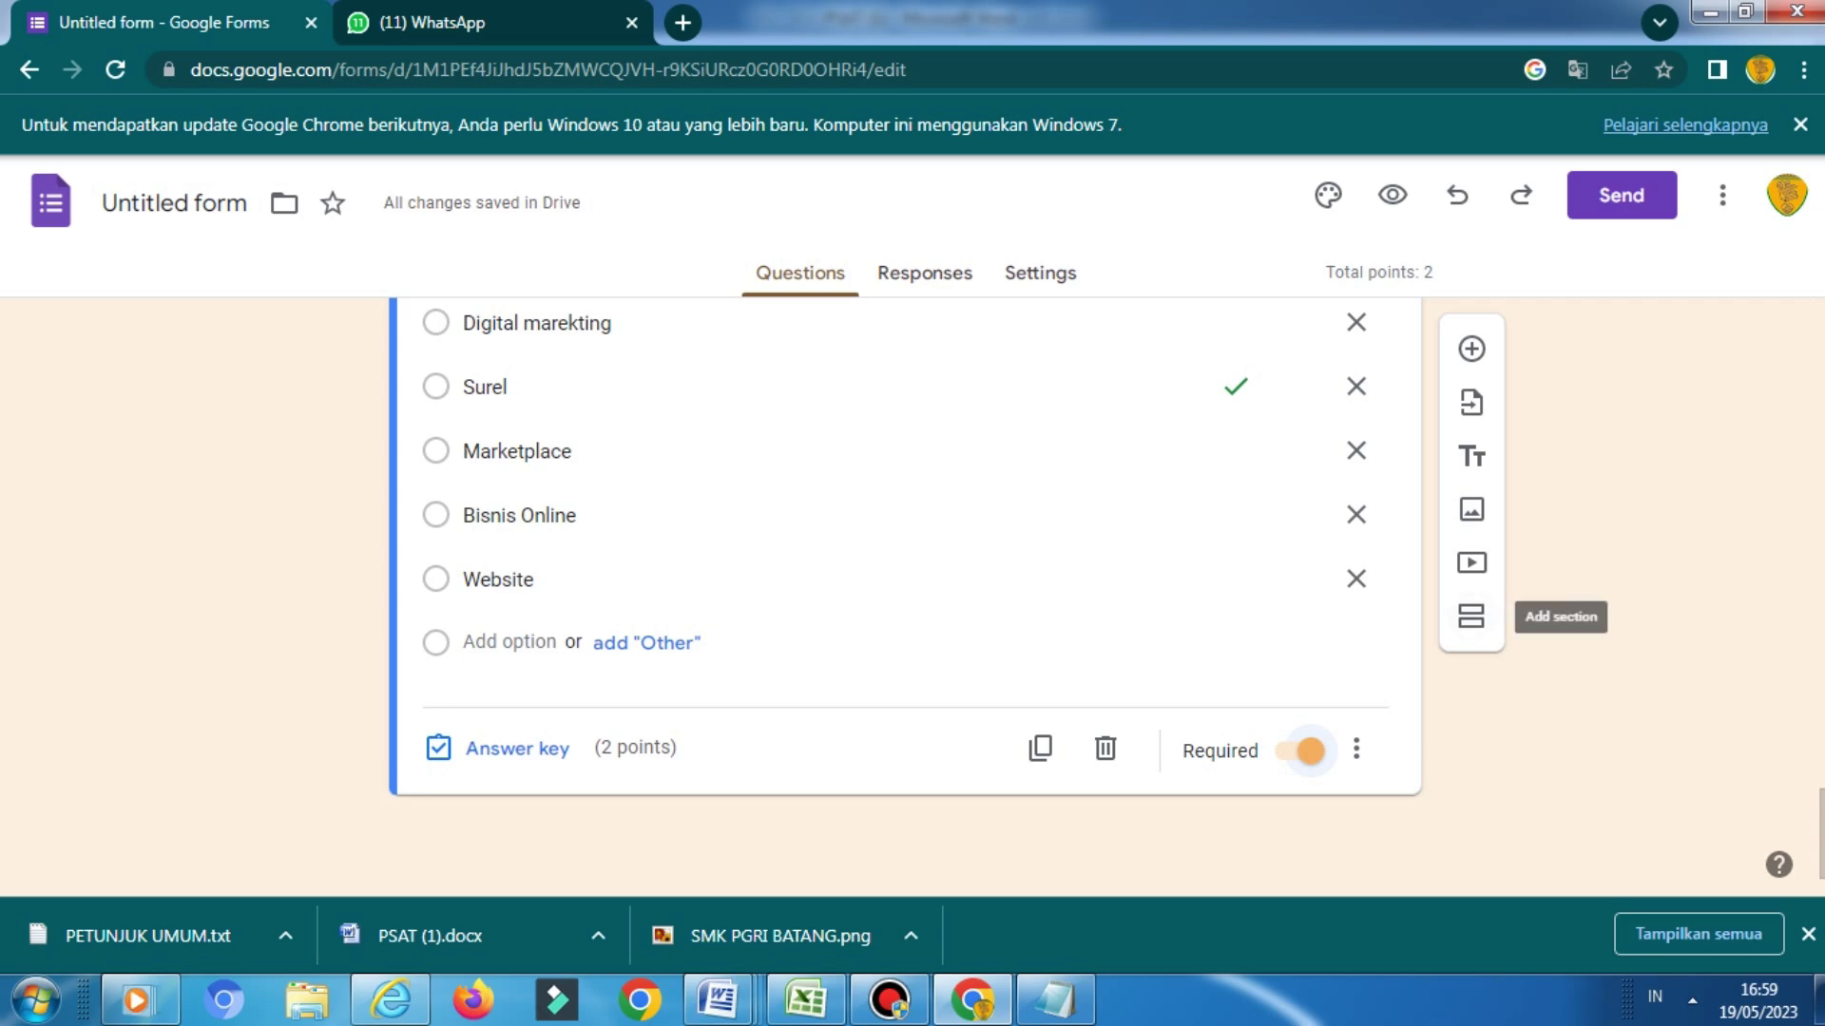
# Add a third section and title it 'Pilihan Ganda Kompleks'
pyautogui.scroll(1, 903, 570)
pyautogui.scroll(7, 903, 570)
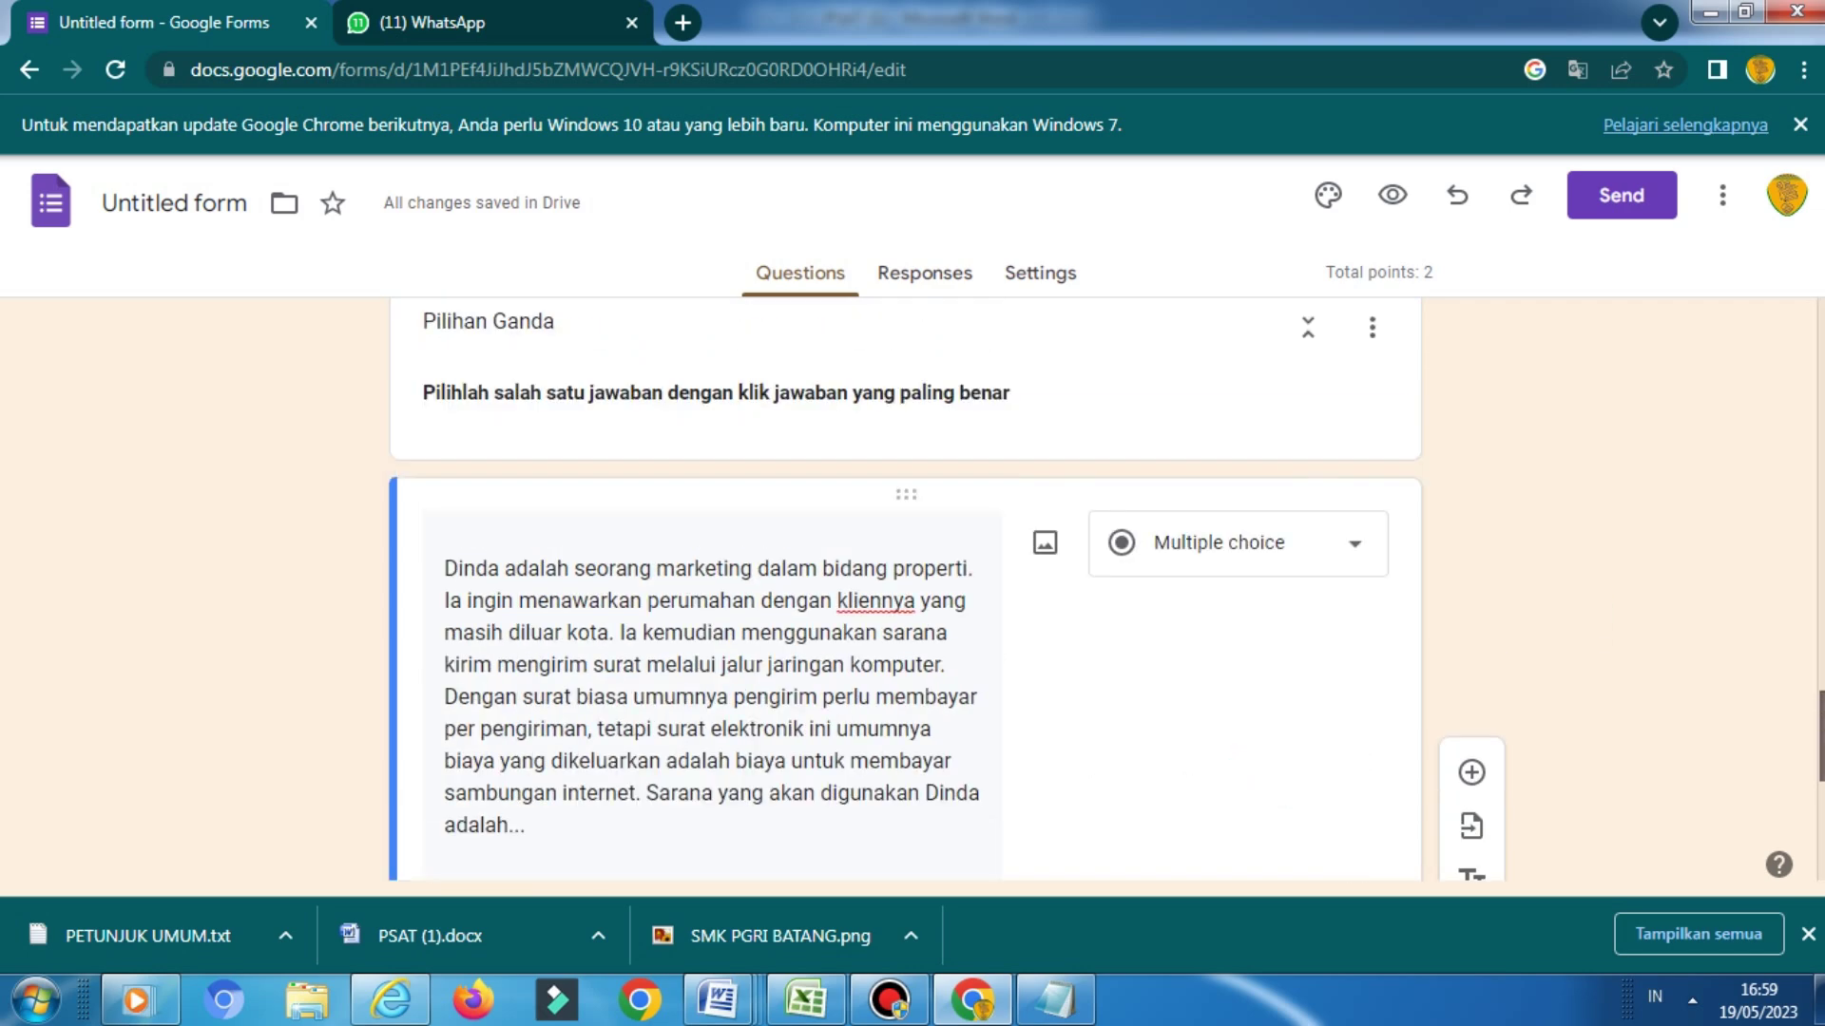
pyautogui.scroll(-5, 903, 570)
pyautogui.scroll(-2, 903, 570)
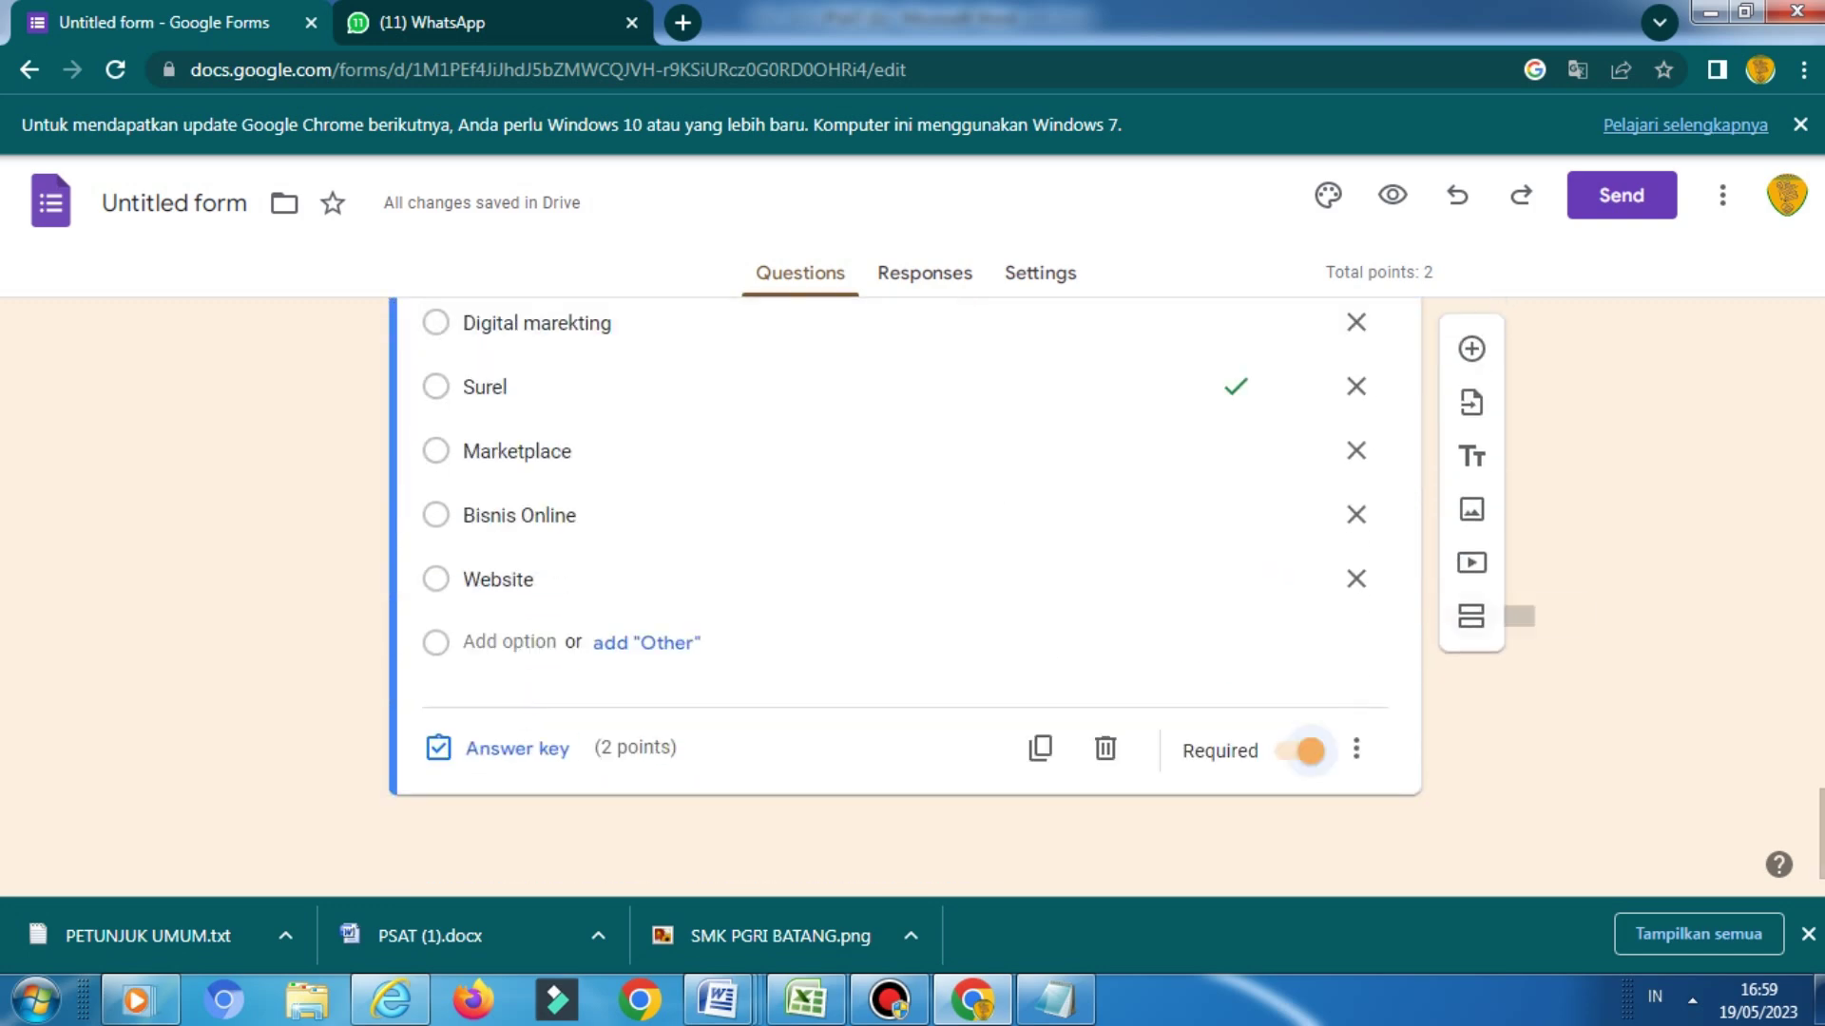
pyautogui.click(1471, 616)
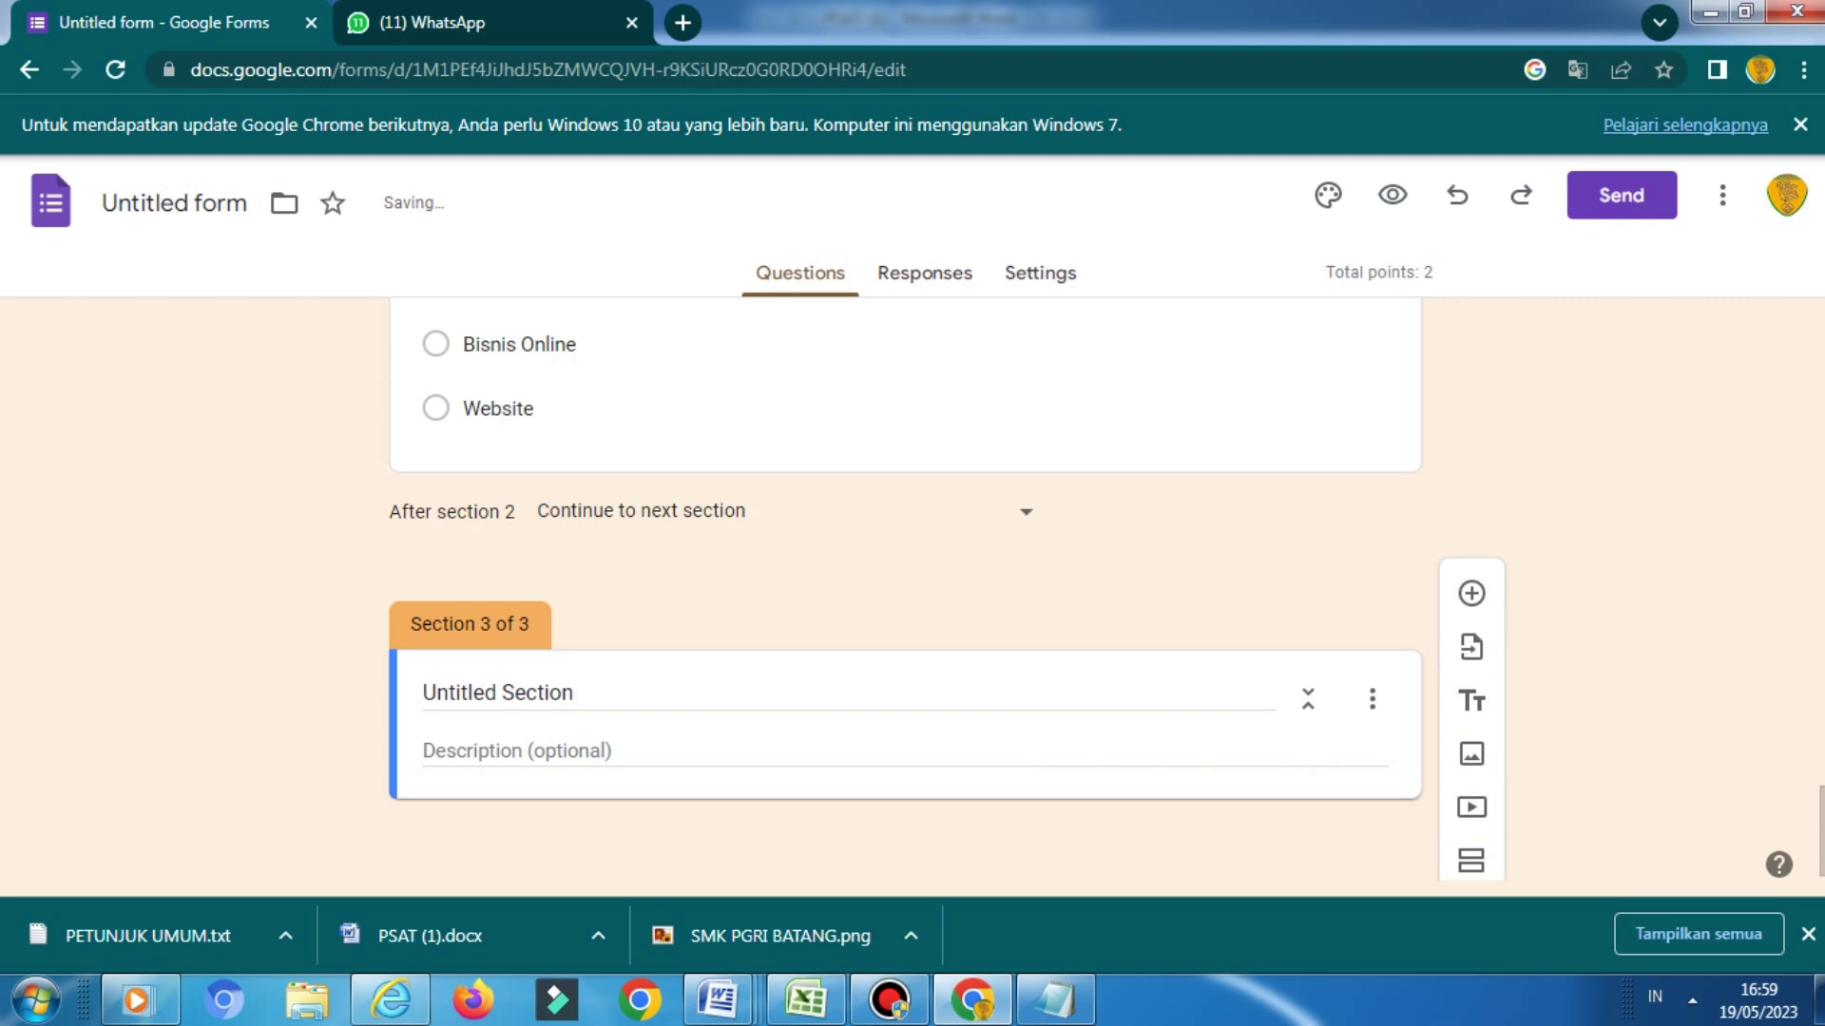
pyautogui.press('BackSpace')
pyautogui.press('BackSpace')
pyautogui.press('BackSpace')
pyautogui.press('BackSpace')
pyautogui.press('BackSpace')
pyautogui.press('BackSpace')
pyautogui.press('BackSpace')
pyautogui.press('BackSpace')
pyautogui.press('BackSpace')
pyautogui.press('BackSpace')
pyautogui.press('BackSpace')
pyautogui.press('BackSpace')
pyautogui.press('BackSpace')
pyautogui.press('BackSpace')
pyautogui.press('BackSpace')
pyautogui.press('BackSpace')
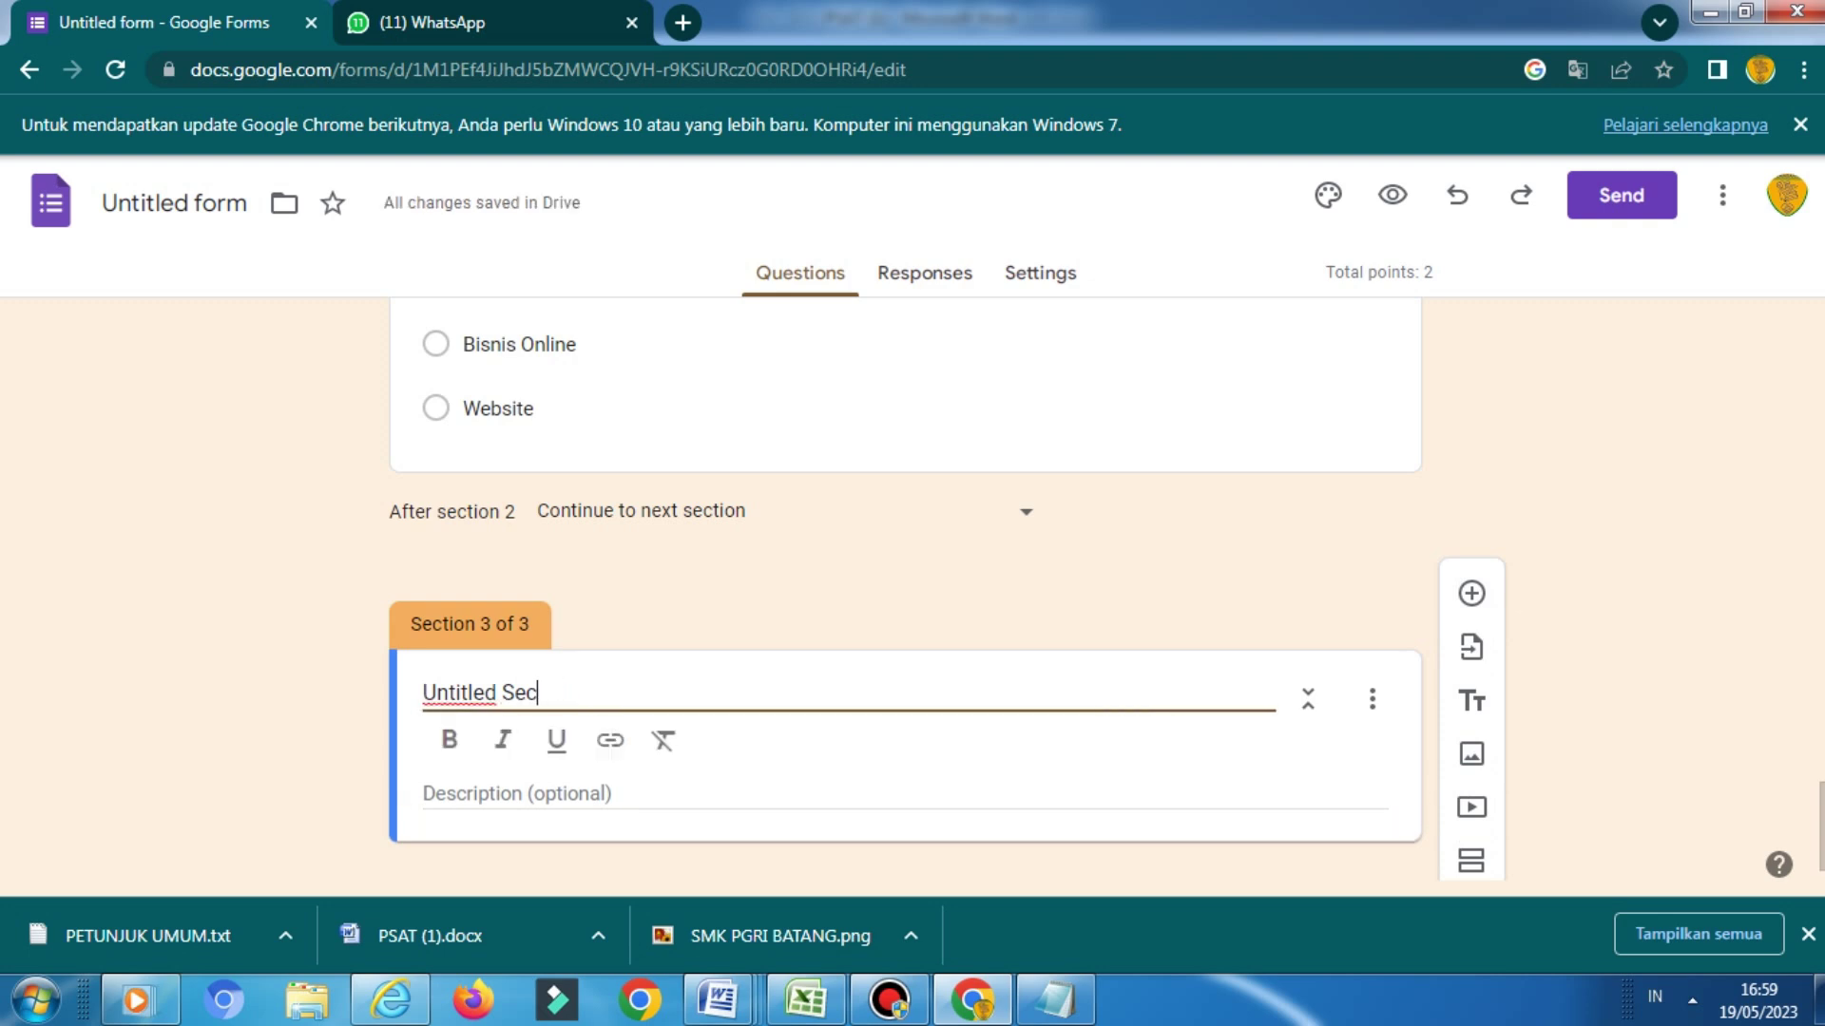
pyautogui.write('Pili')
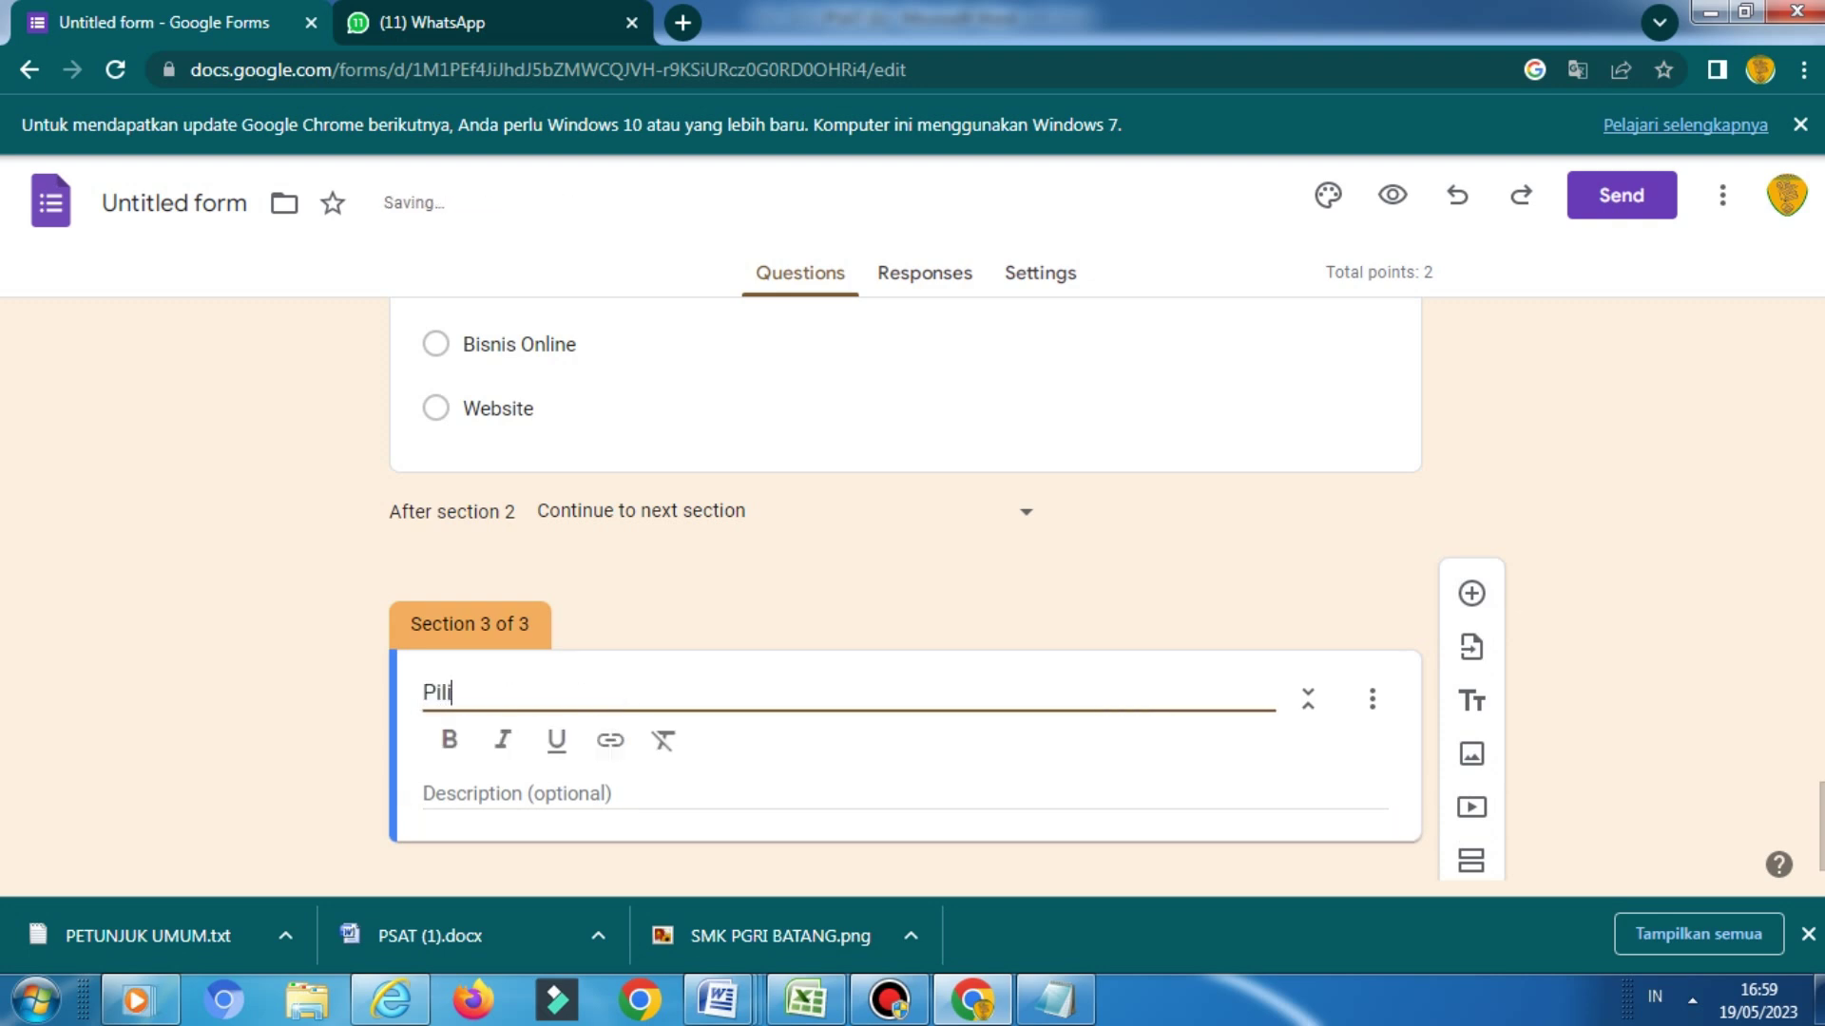
pyautogui.write('han Ganda ')
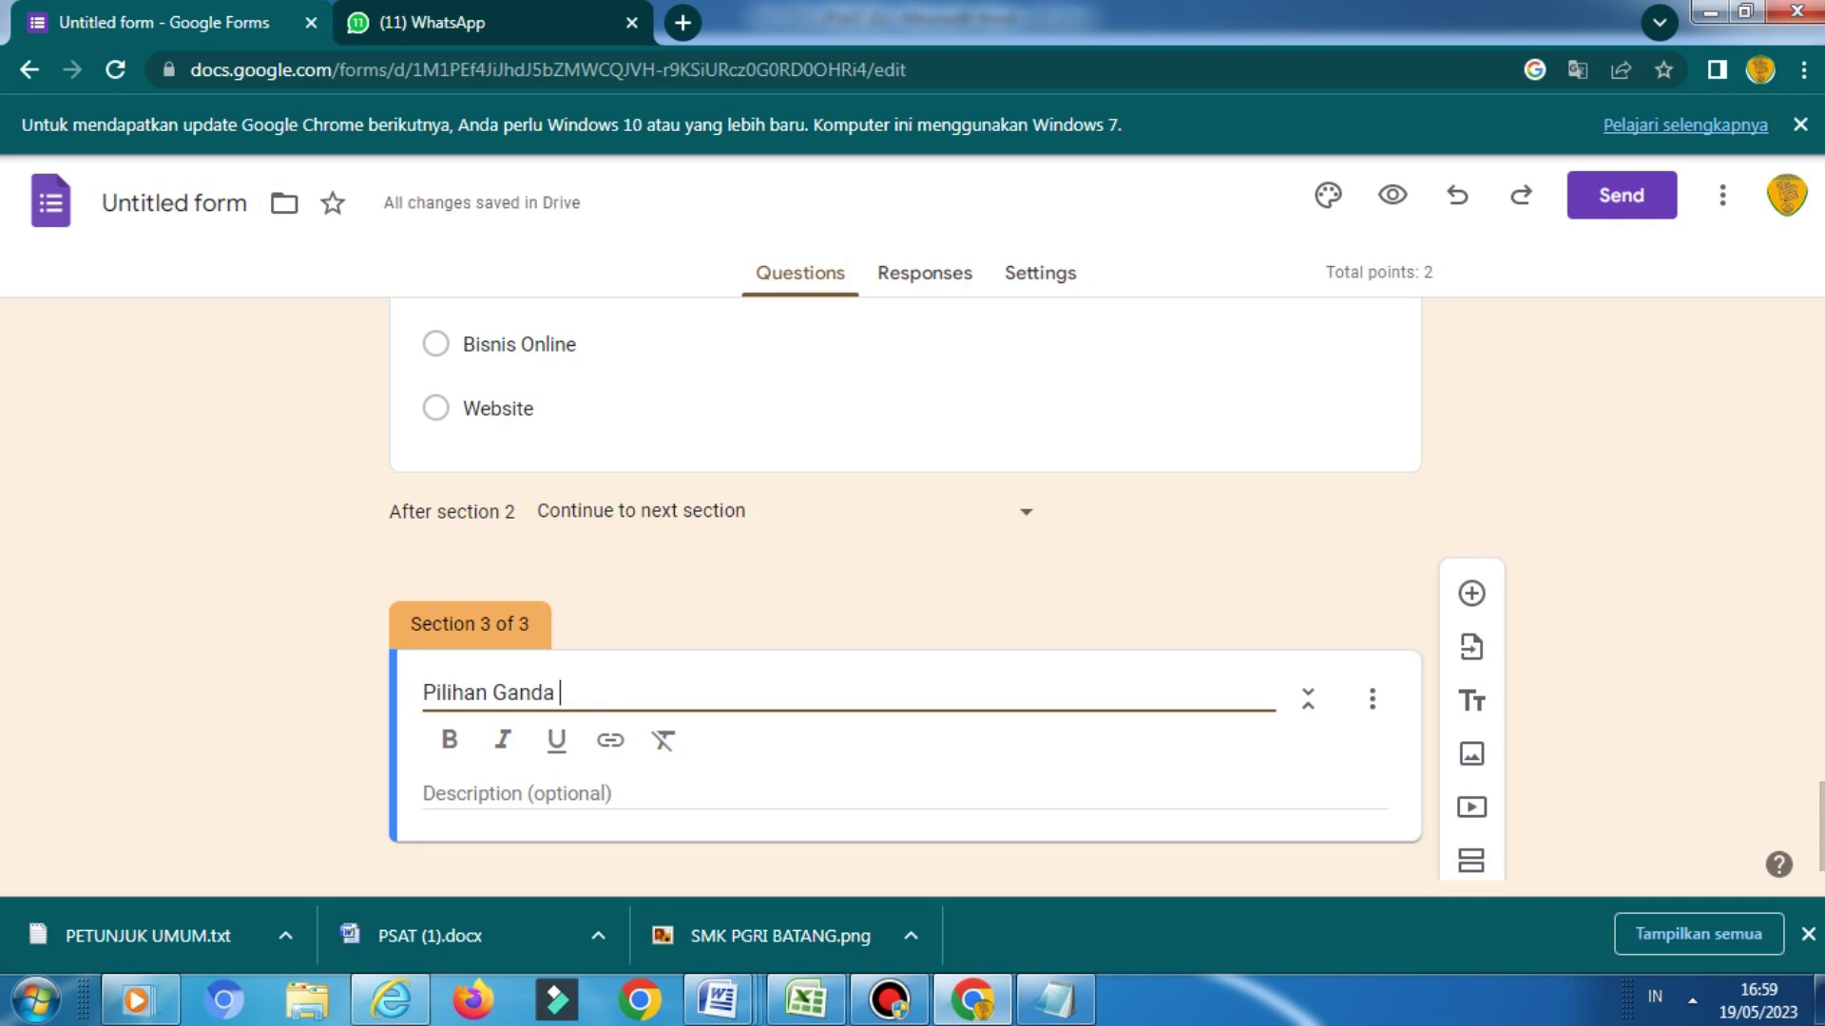
pyautogui.write('Kompleks')
# Give the section the description '(Pilih lebih dari satu jawaban benar)'
pyautogui.click(517, 793)
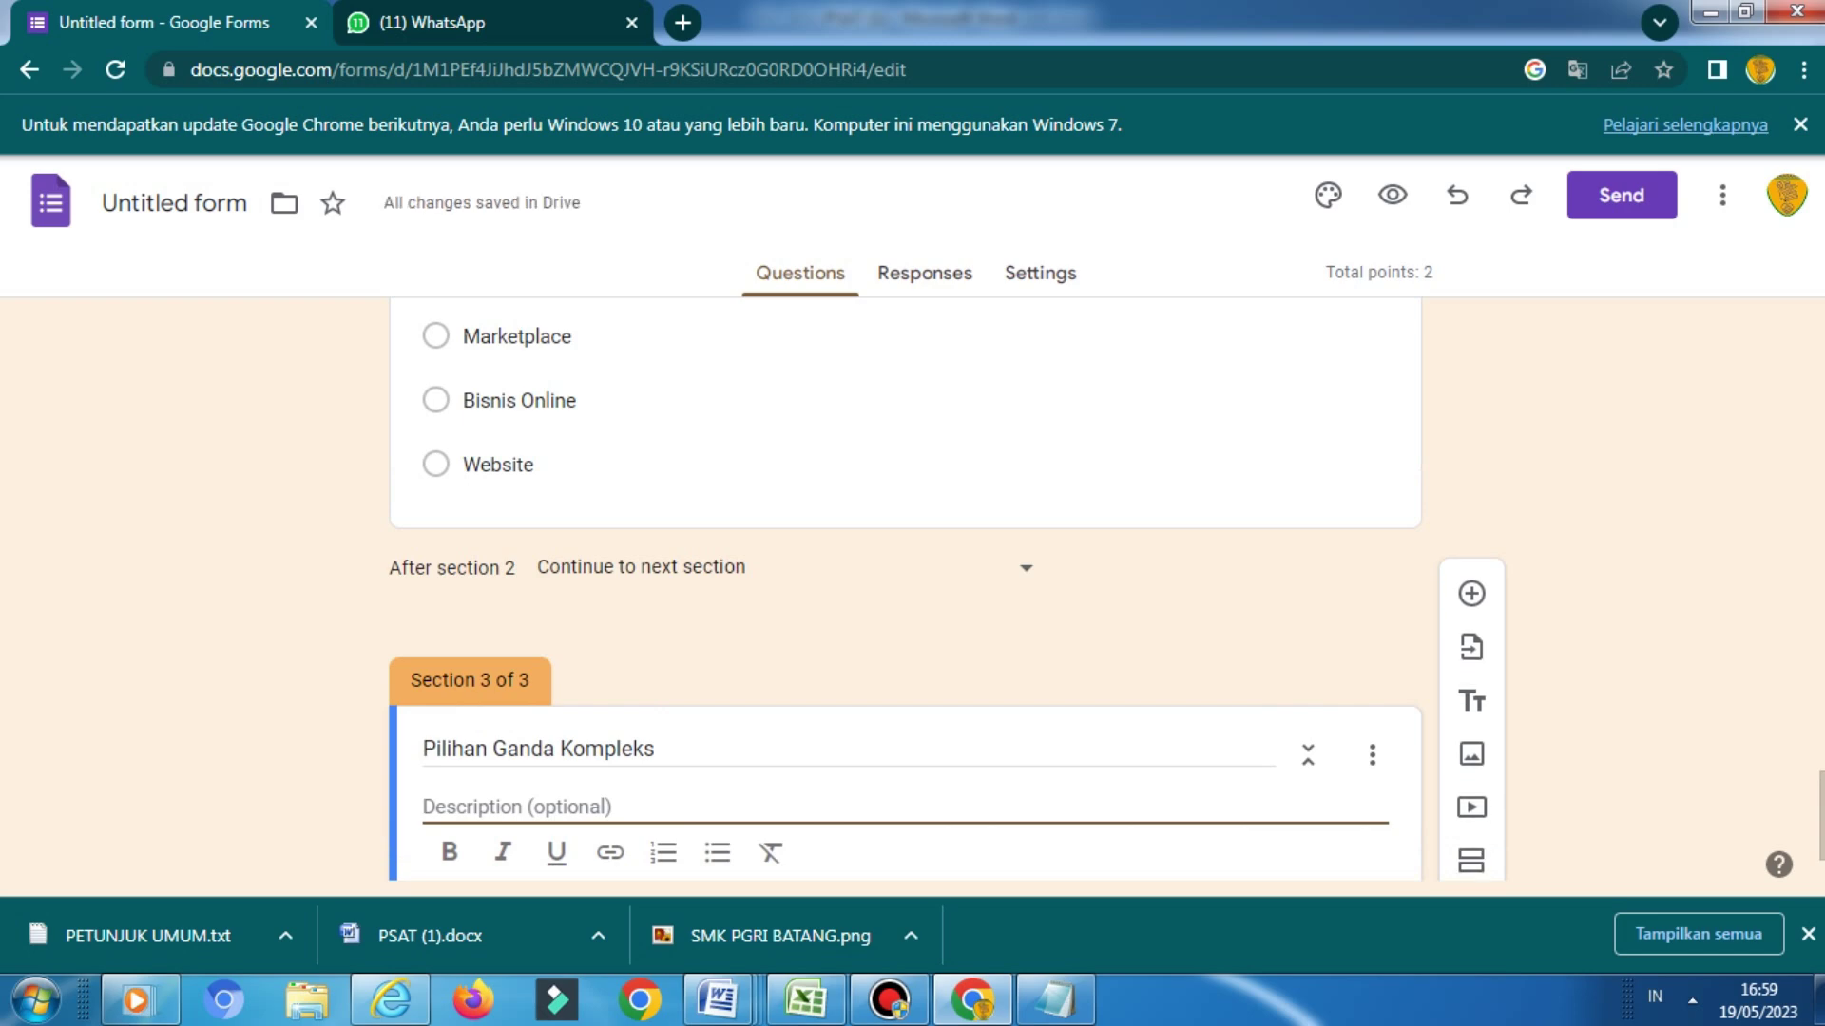
pyautogui.write('(')
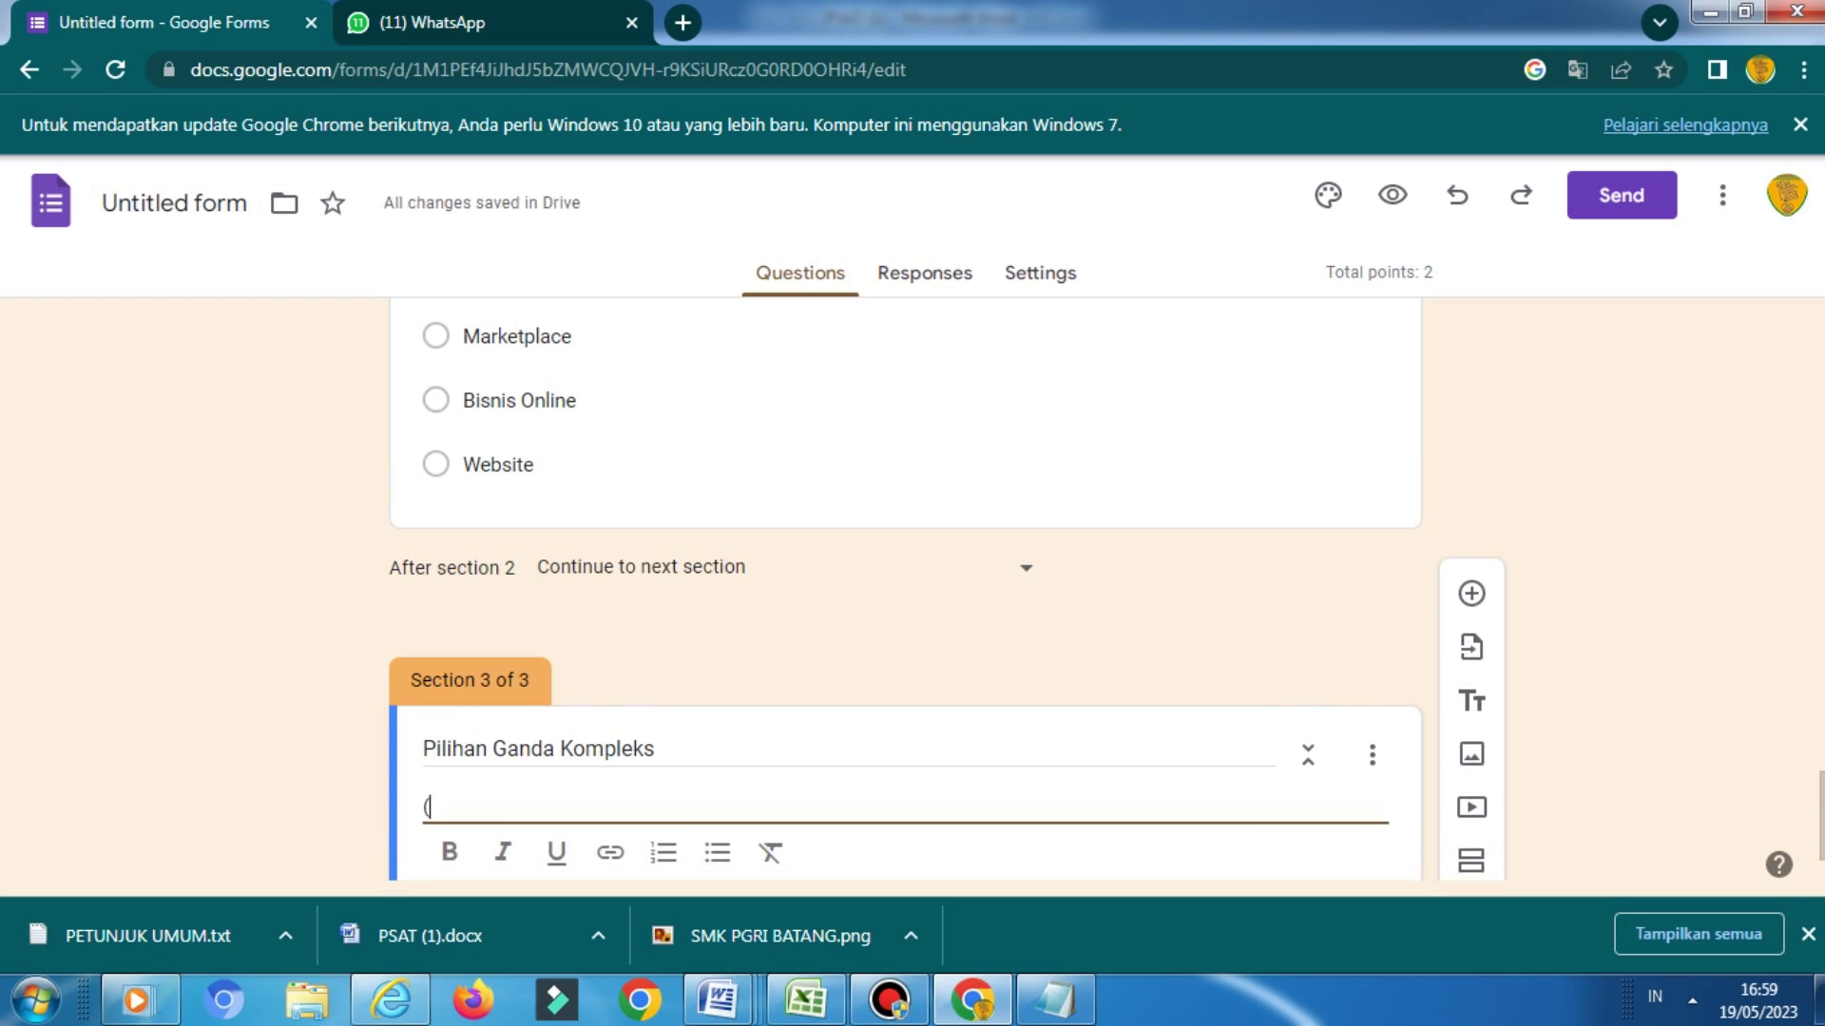
pyautogui.write('Pilihakah')
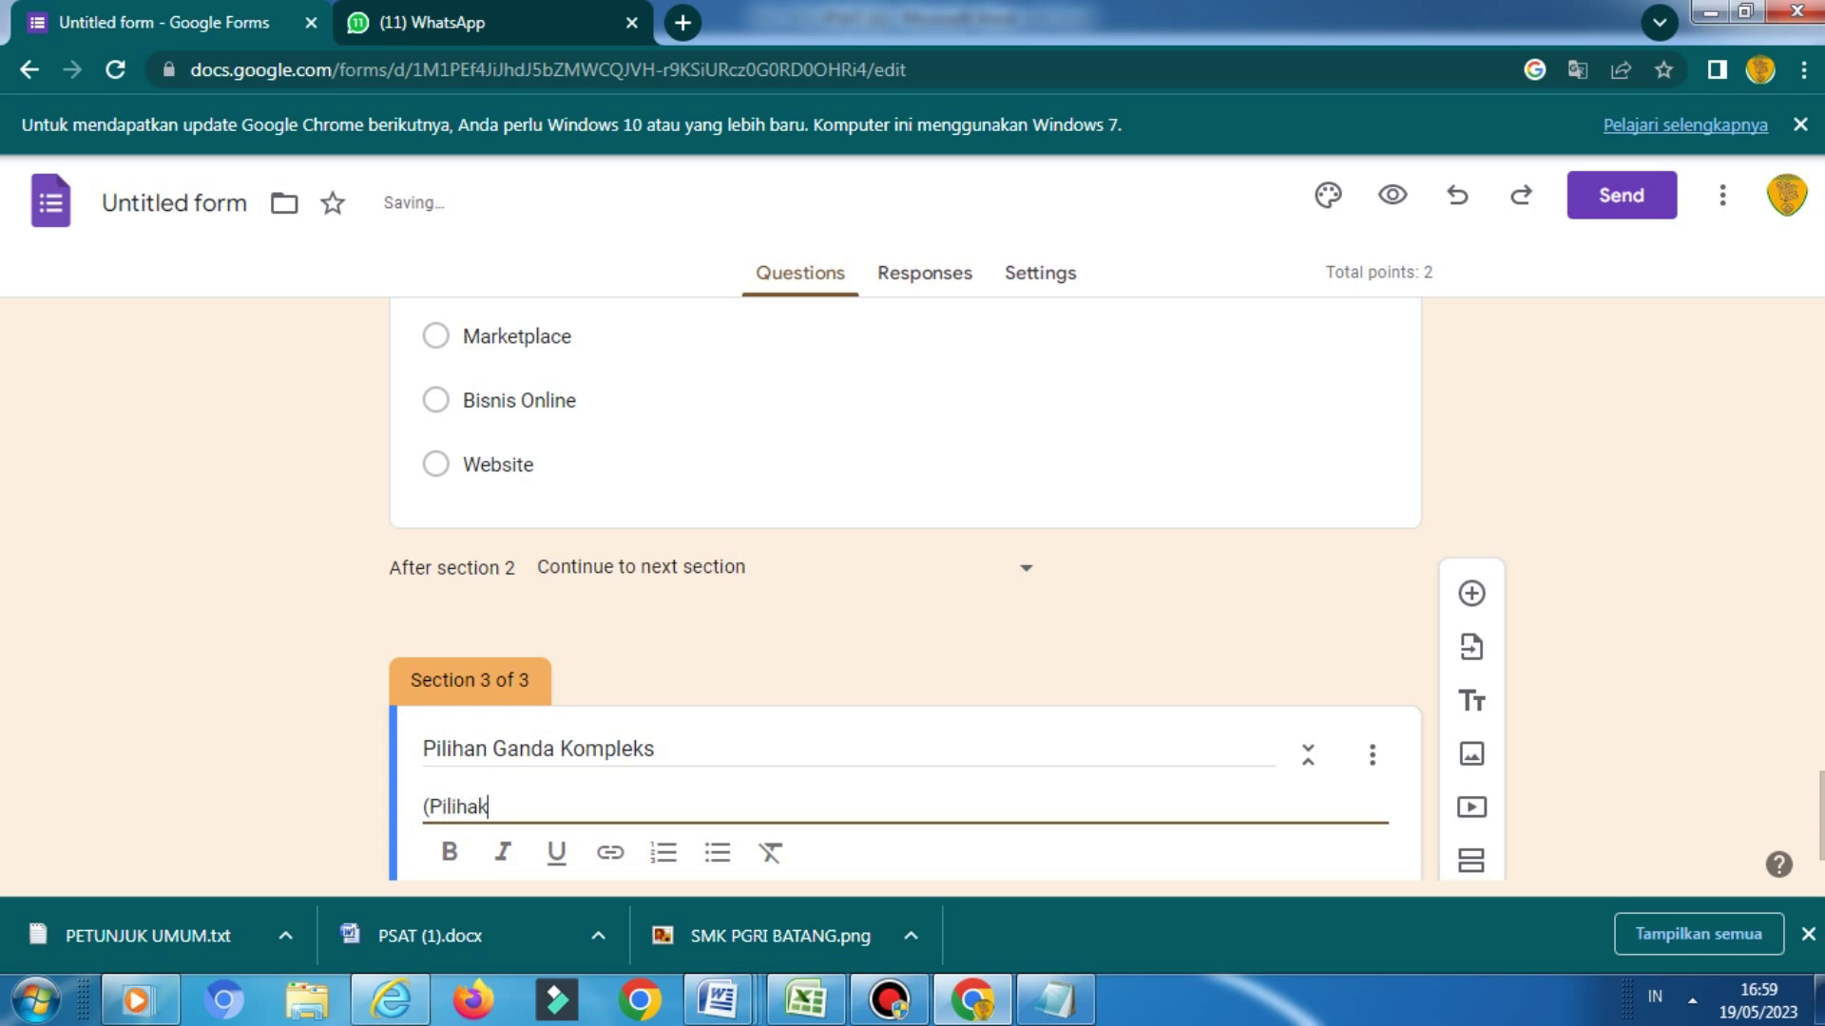
pyautogui.press('BackSpace')
pyautogui.press('BackSpace')
pyautogui.press('BackSpace')
pyautogui.press('BackSpace')
pyautogui.write('l')
pyautogui.press('BackSpace')
pyautogui.write('lebih dari satu jawaban benar)')
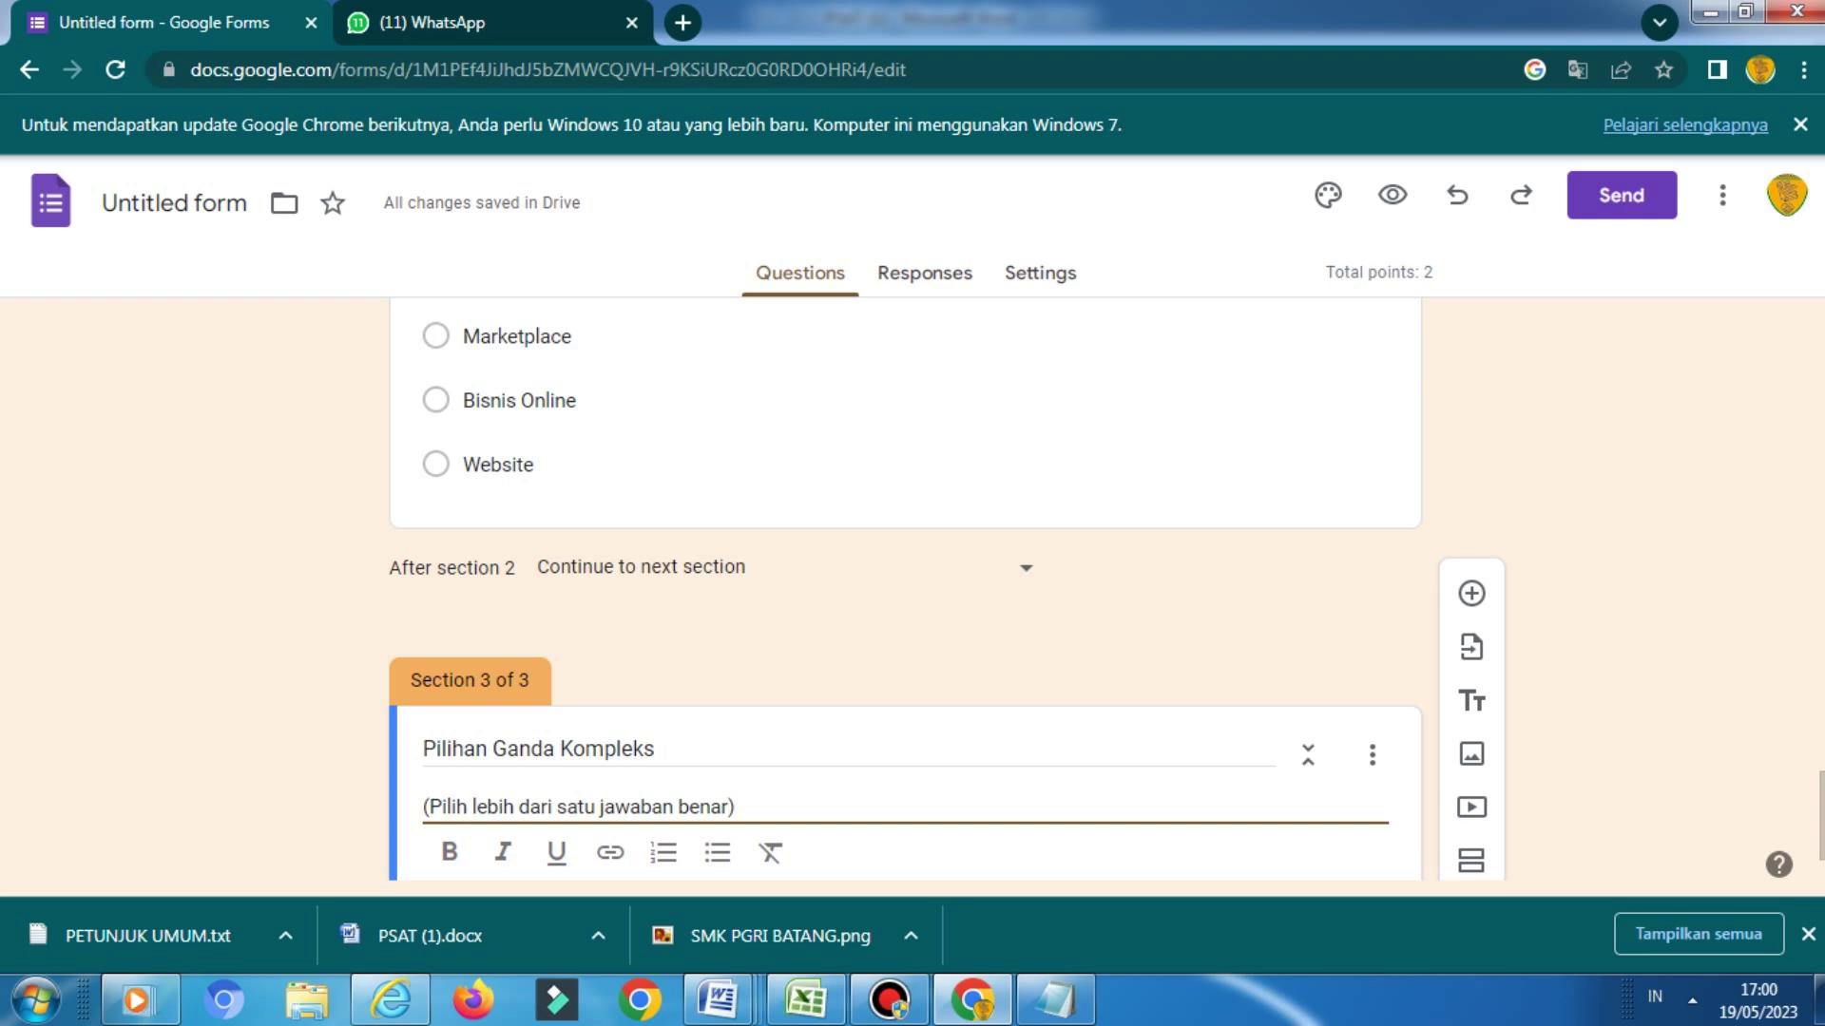
pyautogui.scroll(-1, 905, 590)
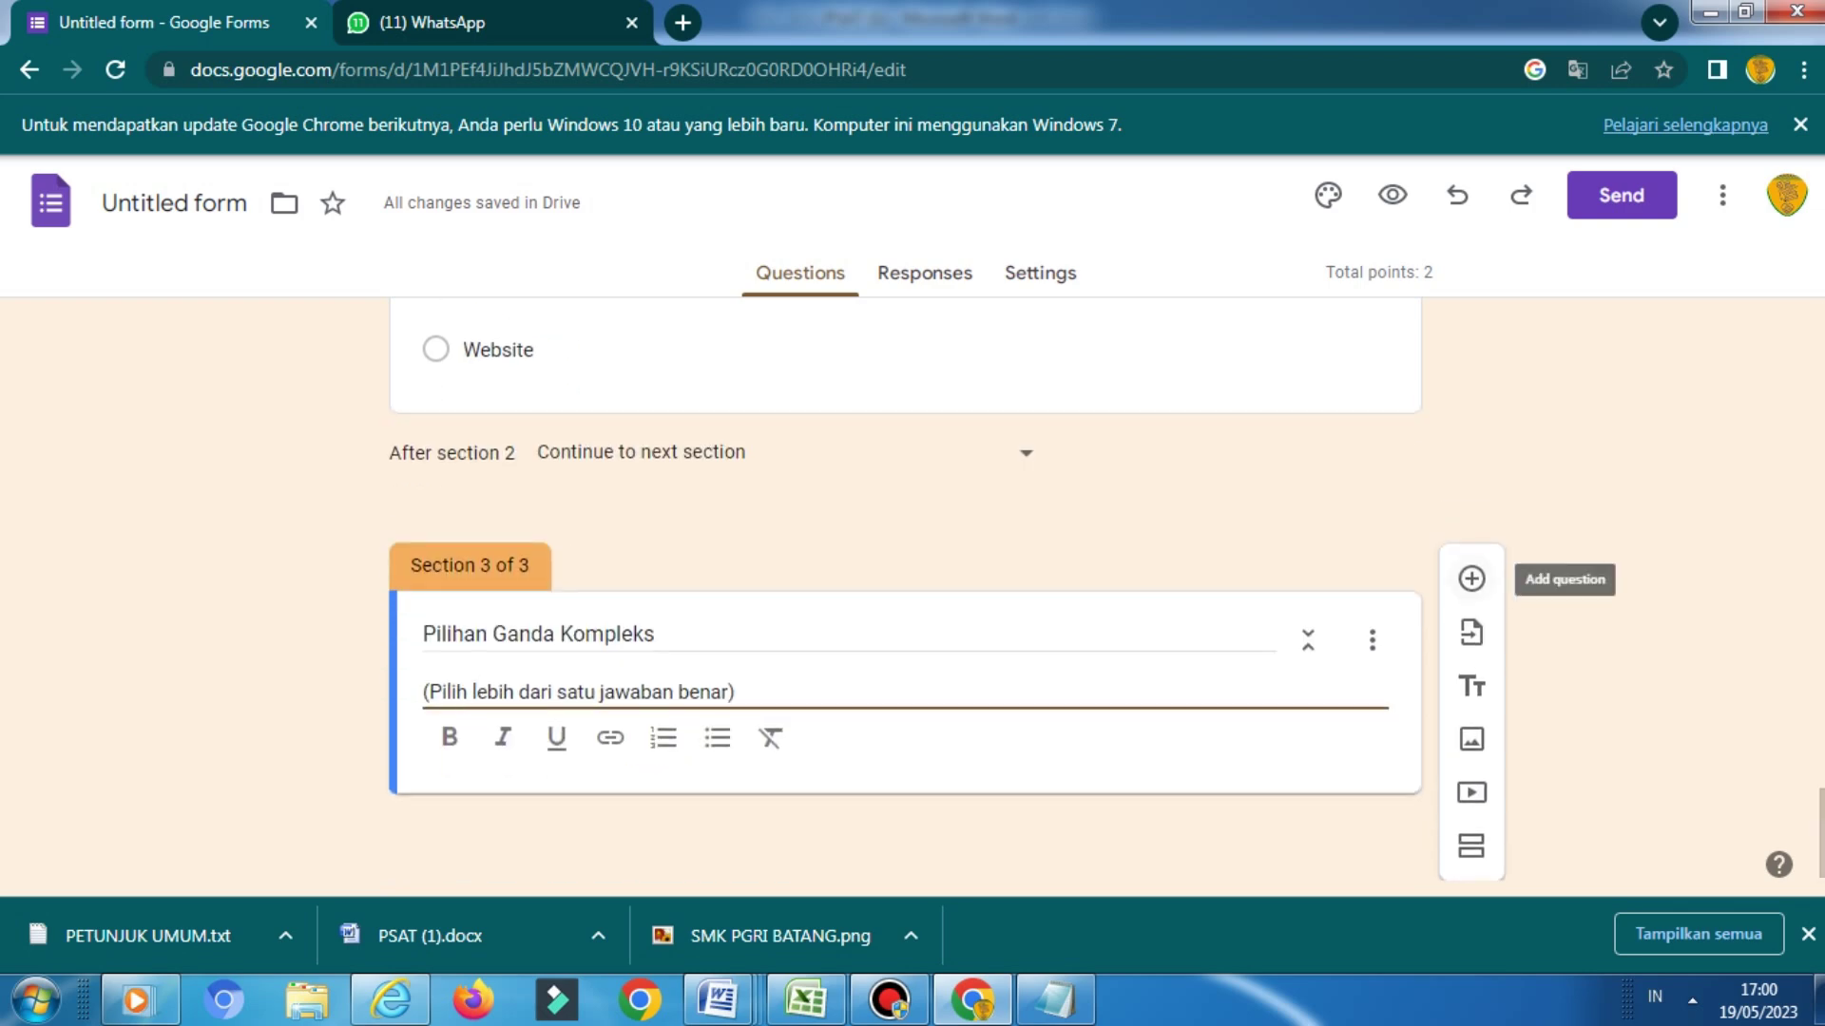
# Add a question to the third section with the pasted global marketplace text in bold
pyautogui.click(1471, 578)
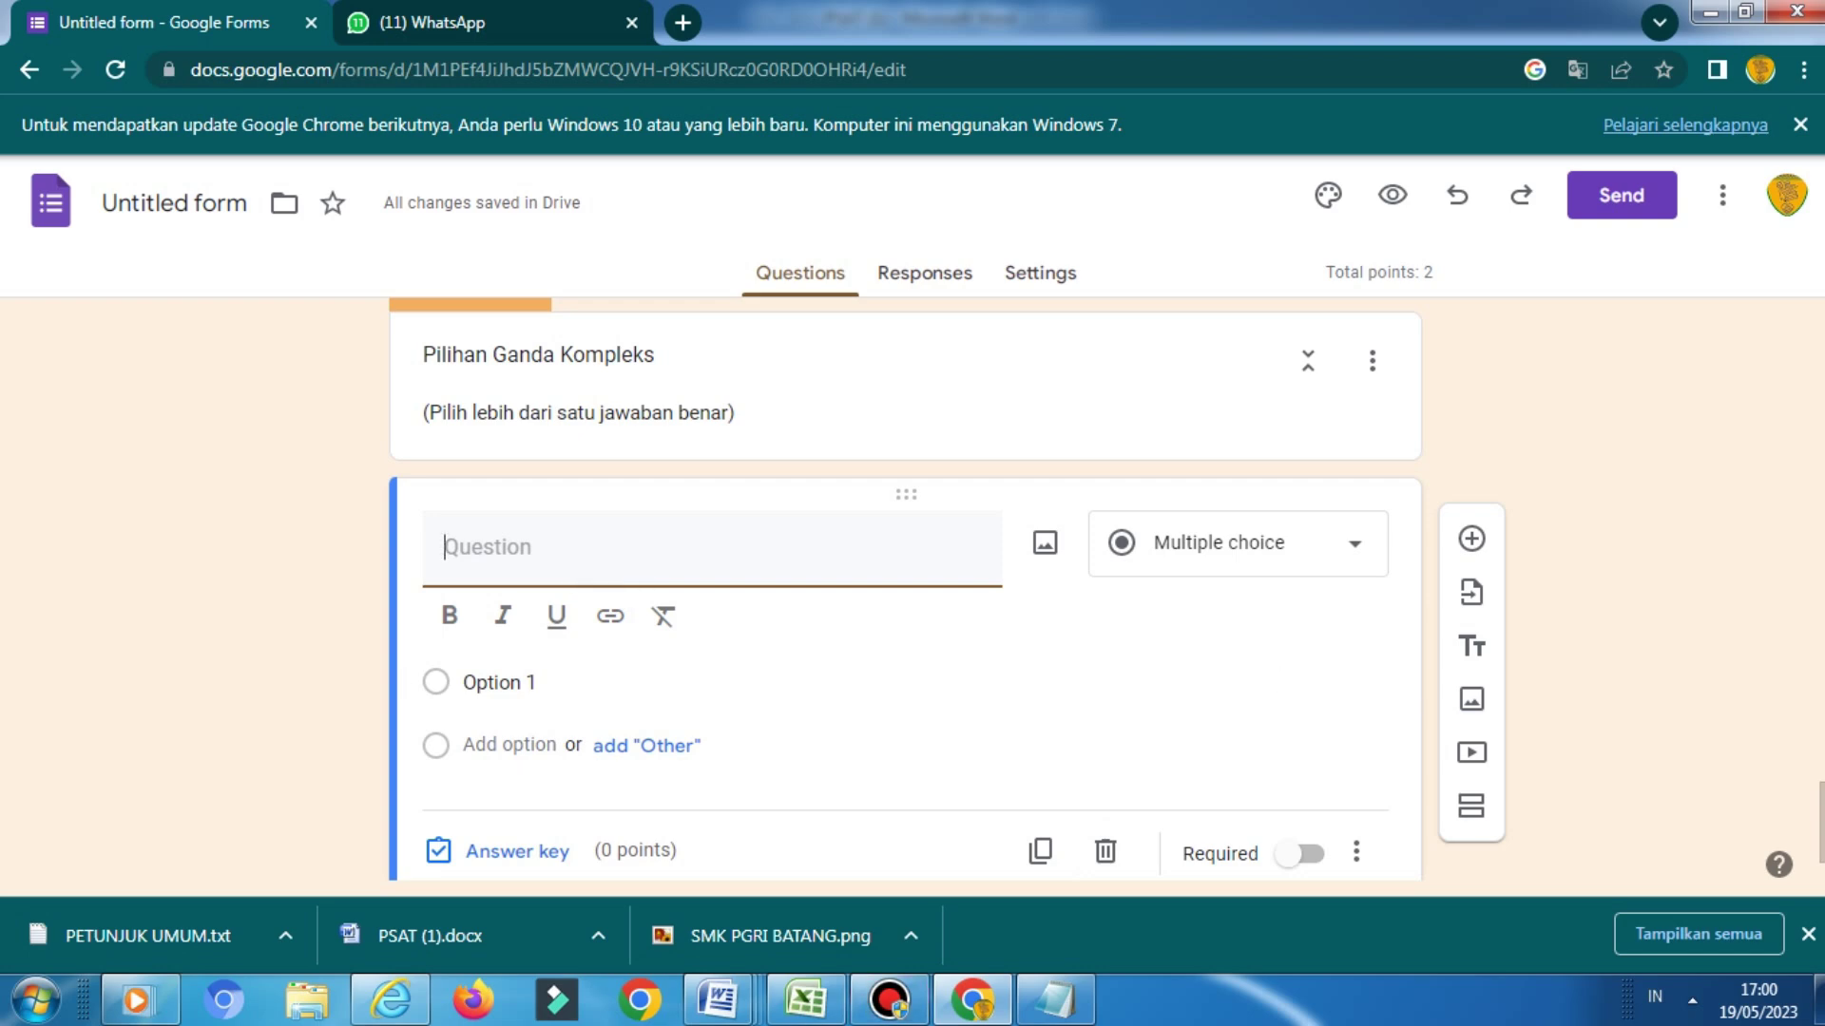
pyautogui.write('Global marketplace adalah website yang dapat menjadi tempat transaksi jual beli yang beragam jenis produk dari banyak sumber di seluruh dunia. Tipe ini merupakan jenis yang paling banyak diketahui oleh masyarakat.  Di bawah ini merupakan global marketplace adalah!  (Pilihlah dua jawaban benar)')
pyautogui.hotkey('ctrl', 'b')
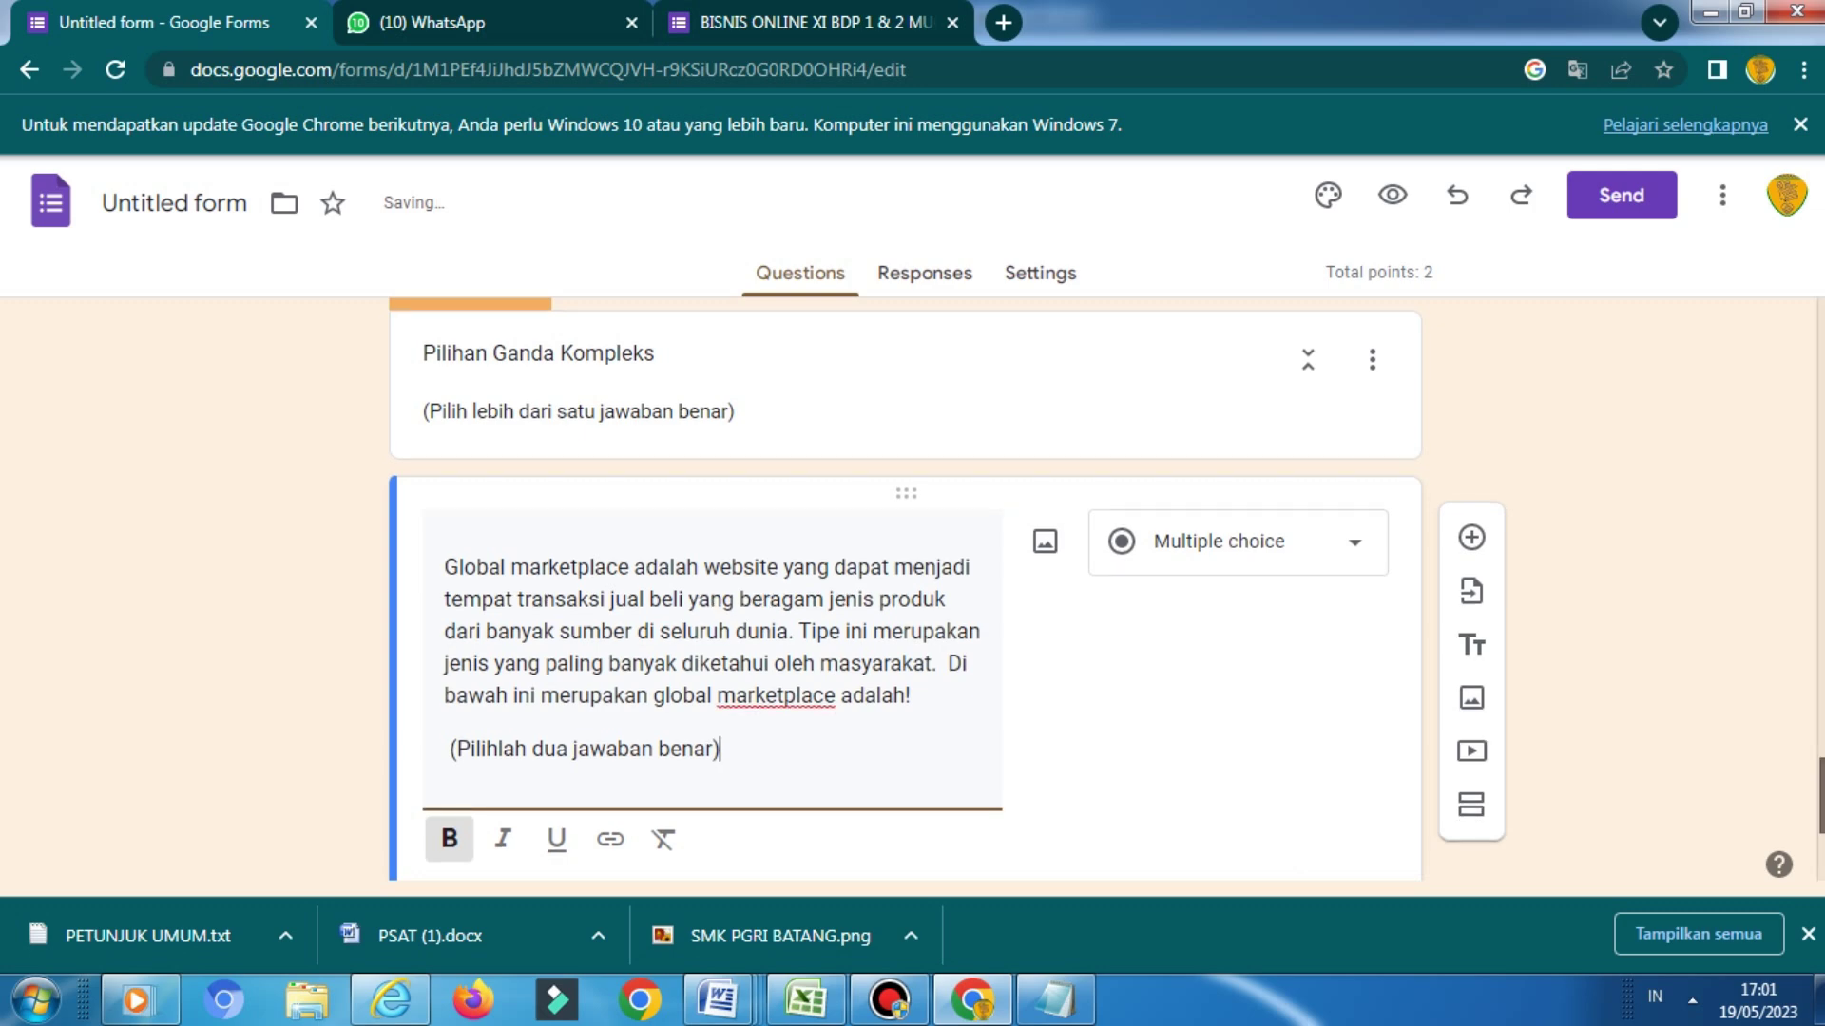
pyautogui.scroll(-2, 903, 589)
pyautogui.scroll(-2, 903, 590)
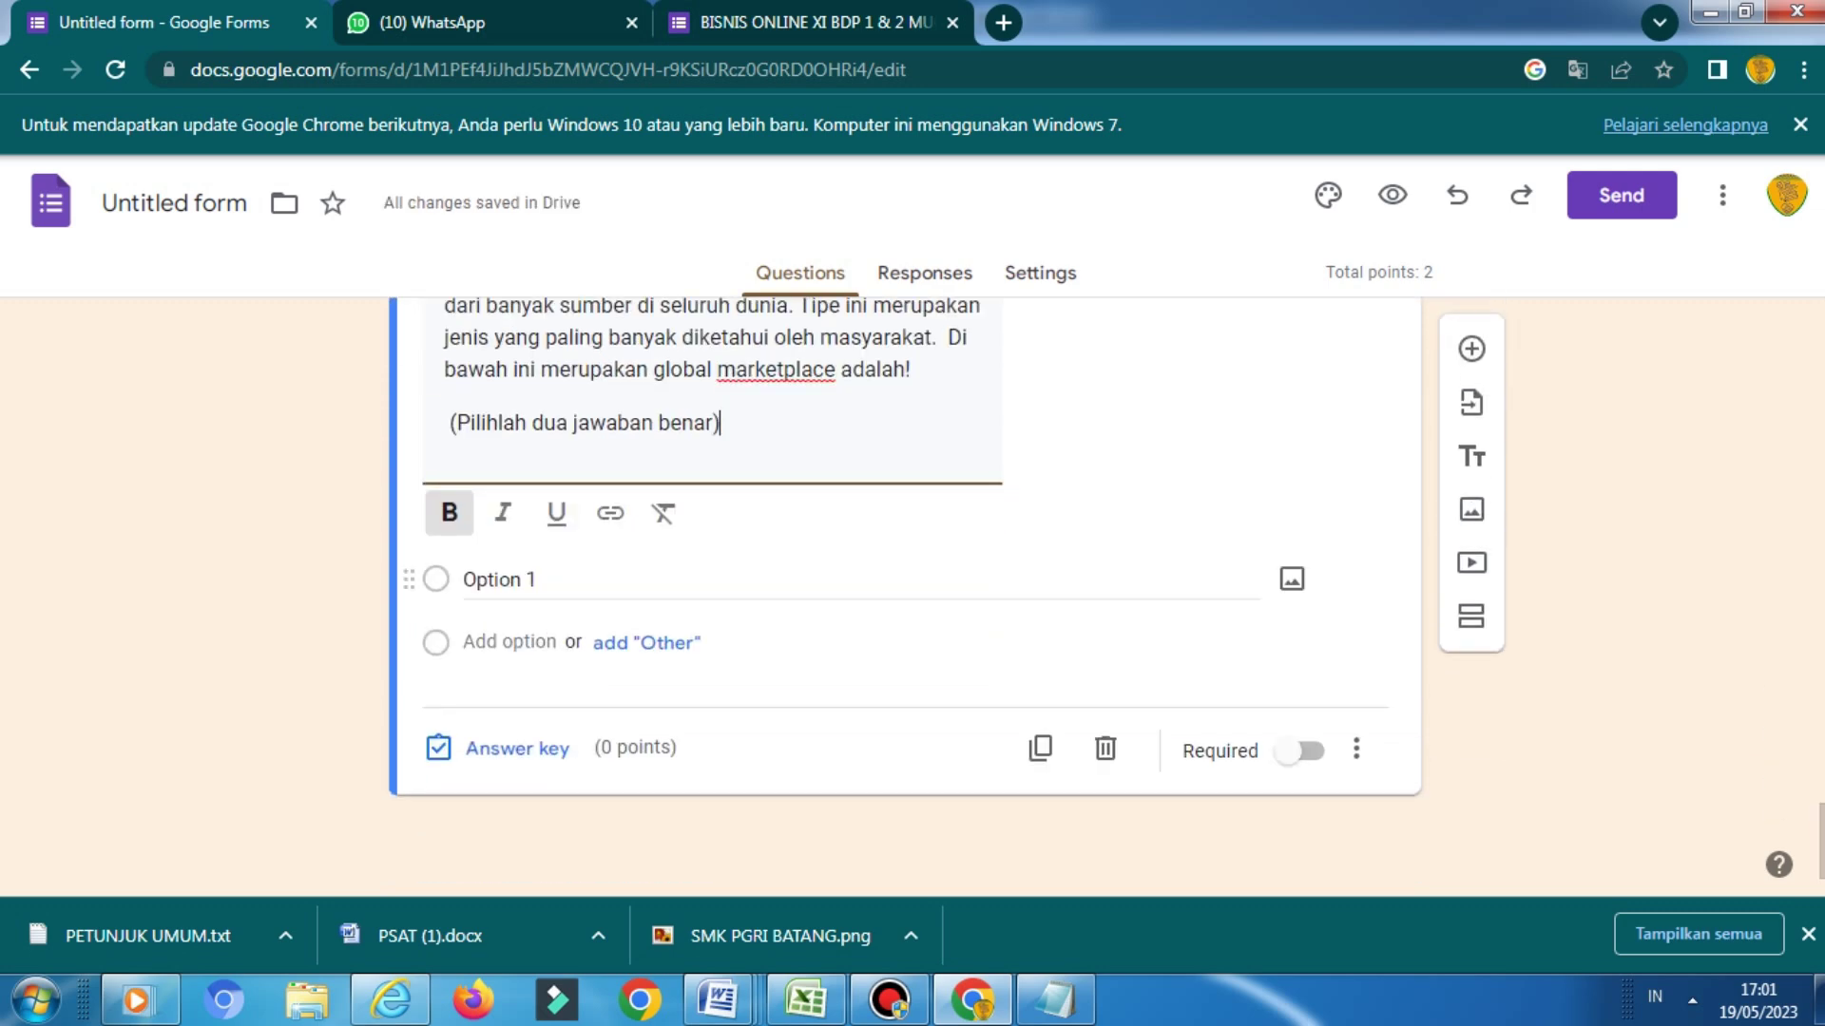
# Enter 'shopee' and 'bukalapak' as the first two answer options
pyautogui.click(499, 579)
pyautogui.write('shi')
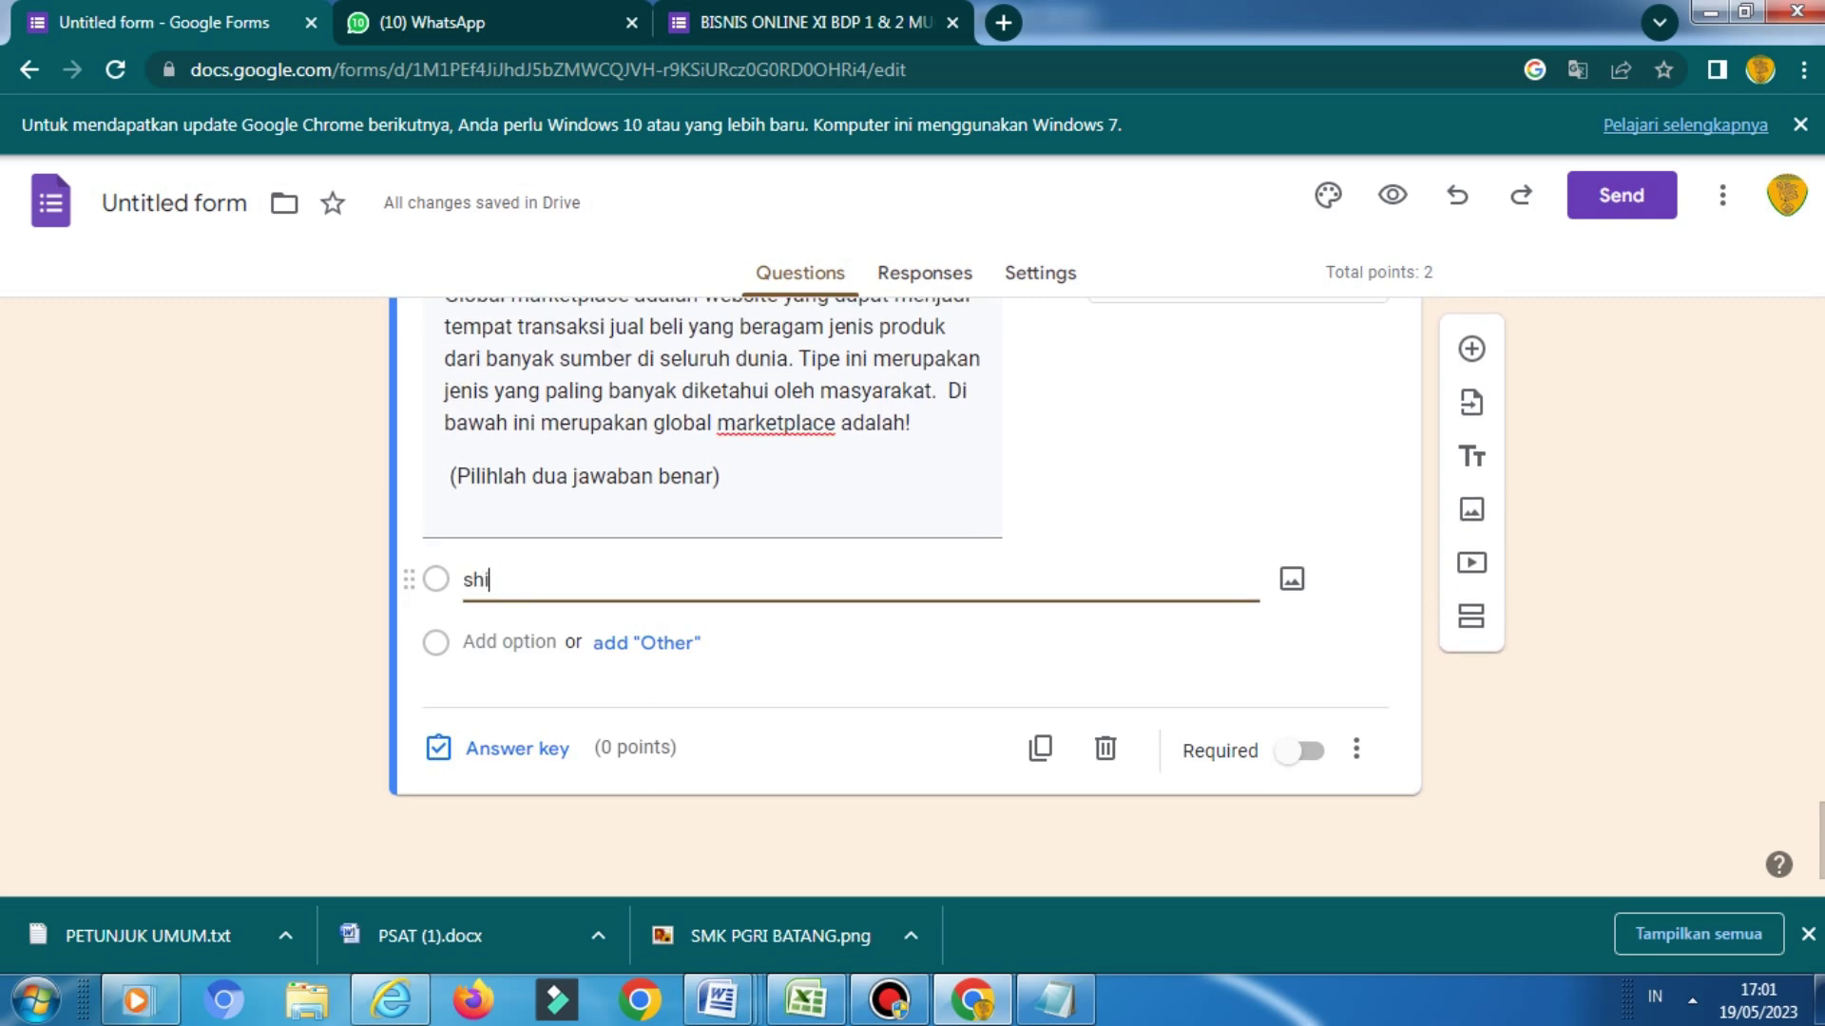
pyautogui.press('BackSpace')
pyautogui.write('opee')
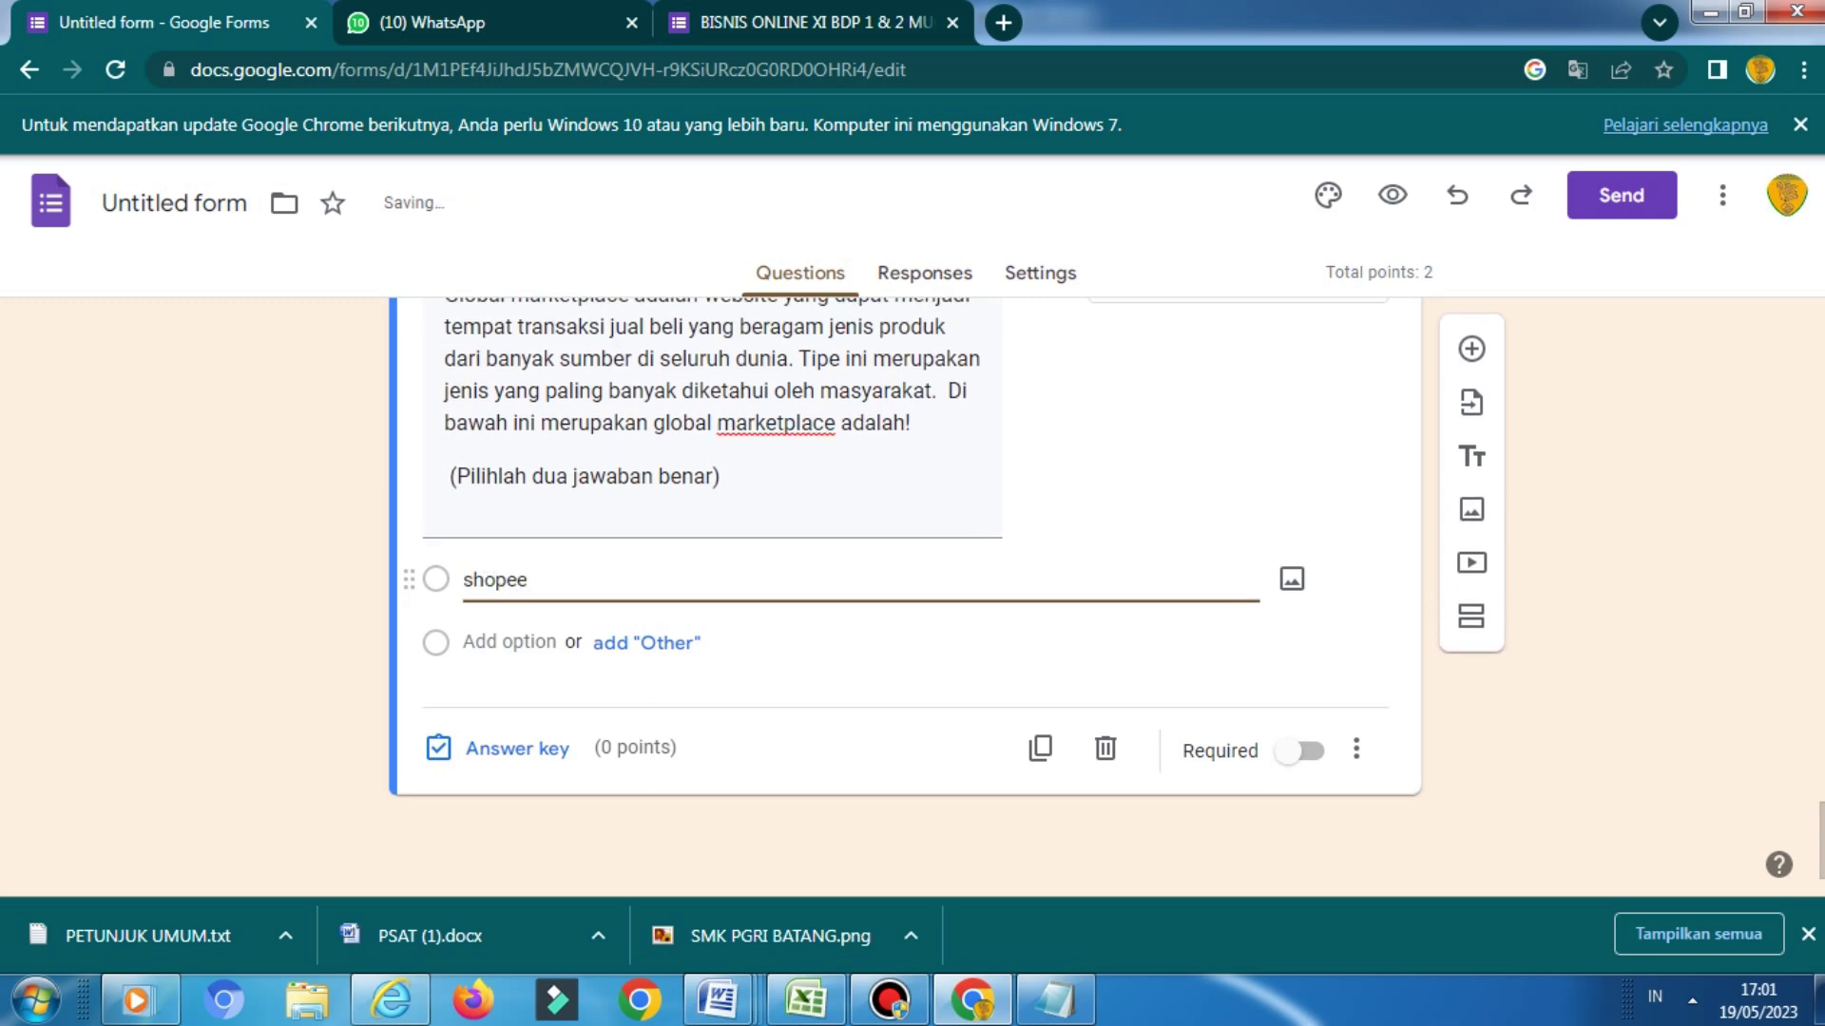
pyautogui.click(475, 642)
pyautogui.write('bukalapak')
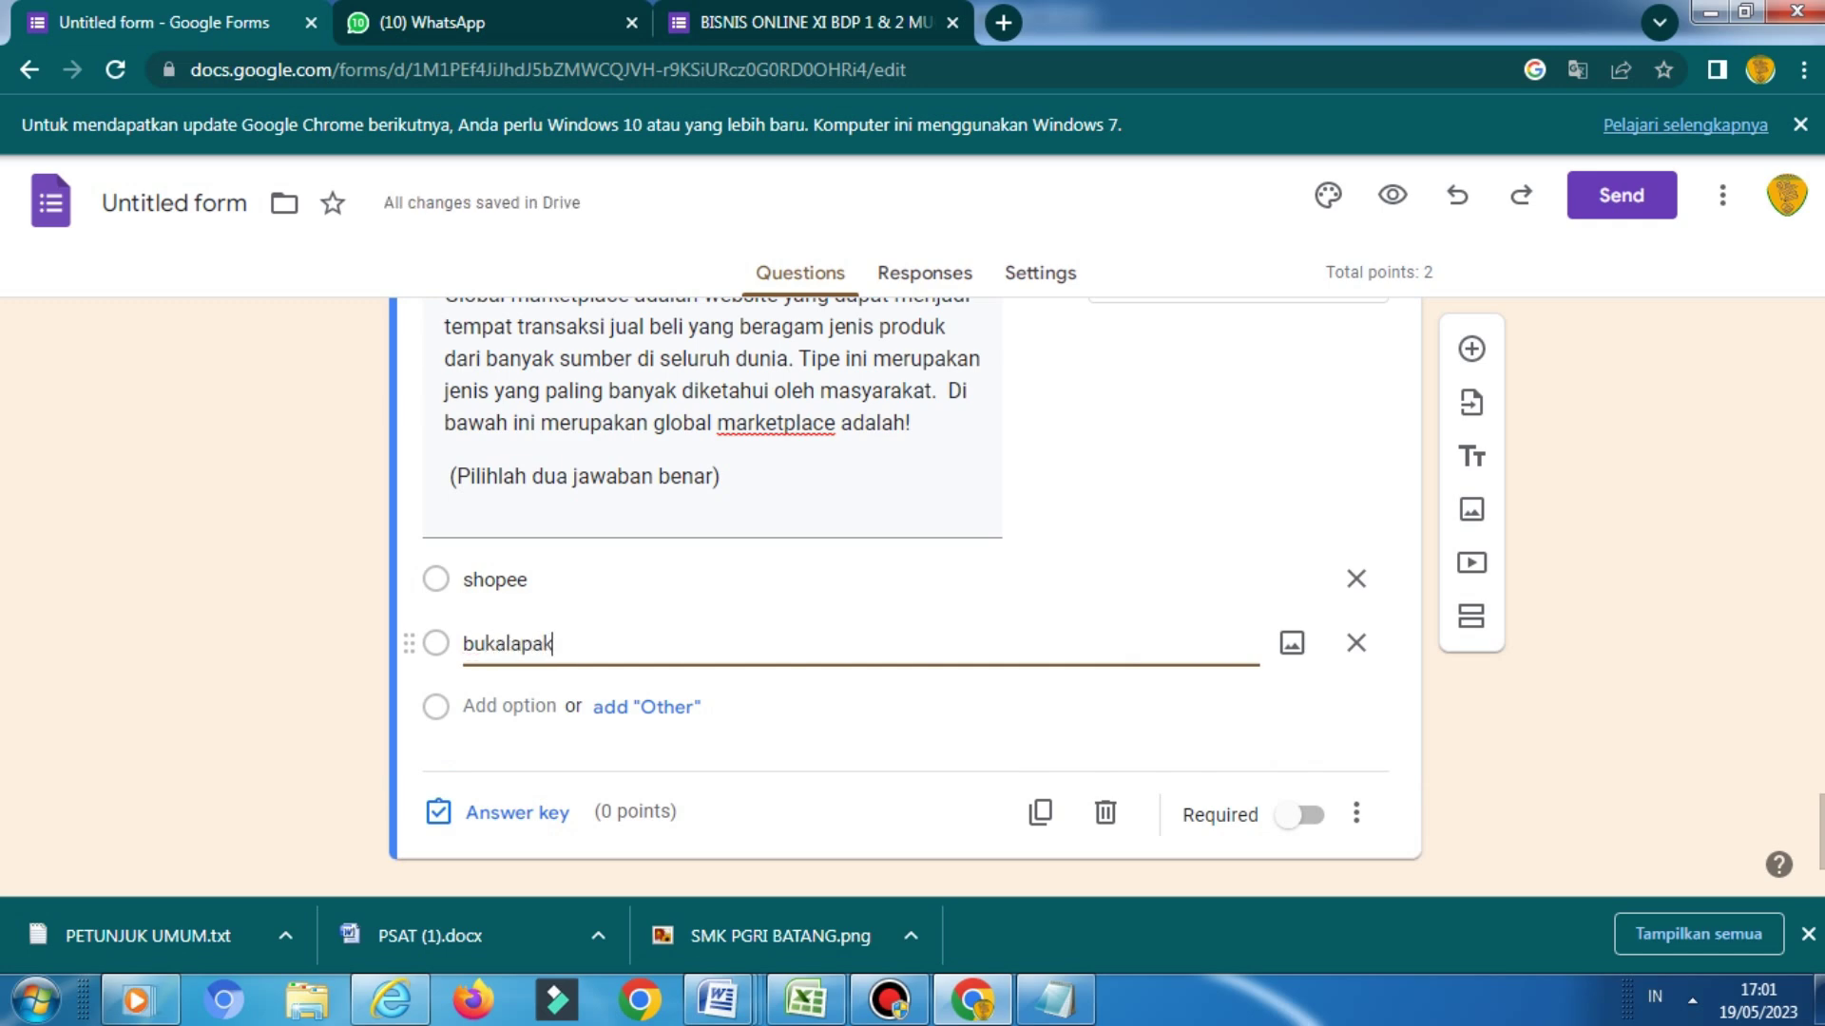
# Add 'amazon', 'tokopedia' and 'sayurbox' as the remaining answer options
pyautogui.press('Return')
pyautogui.write('amazon')
pyautogui.click(509, 771)
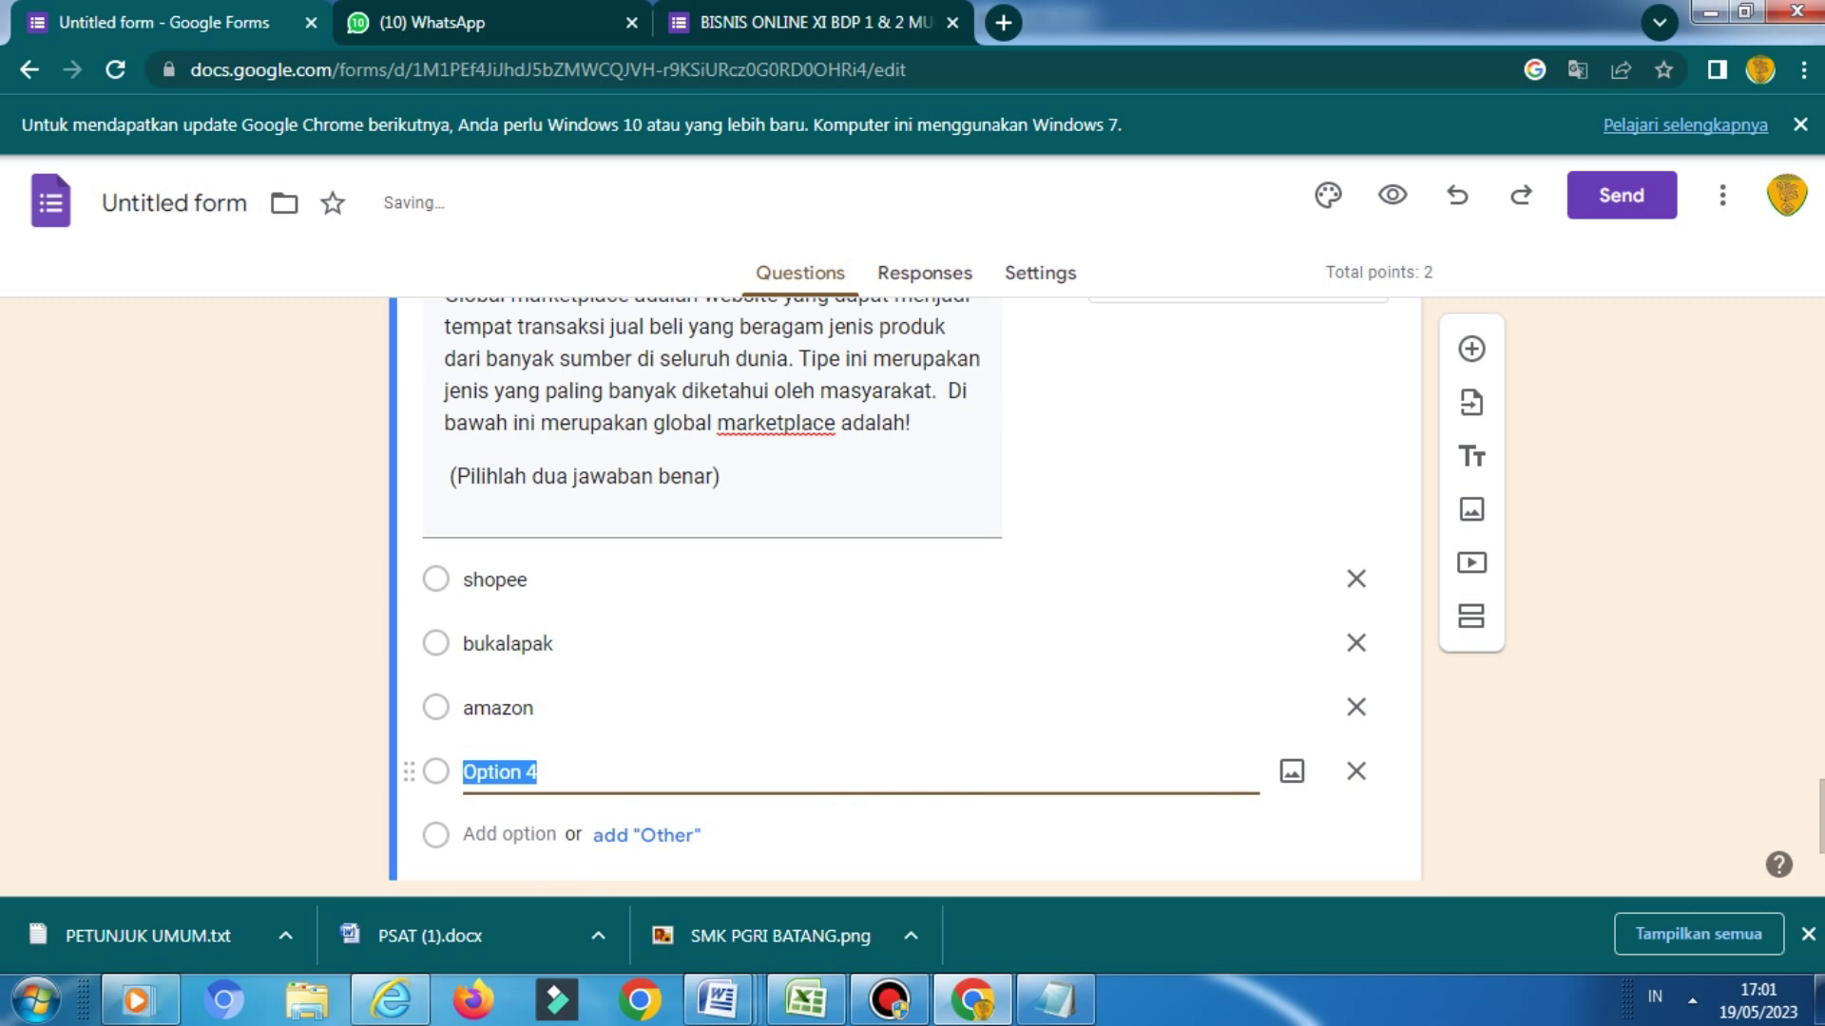
pyautogui.write('t')
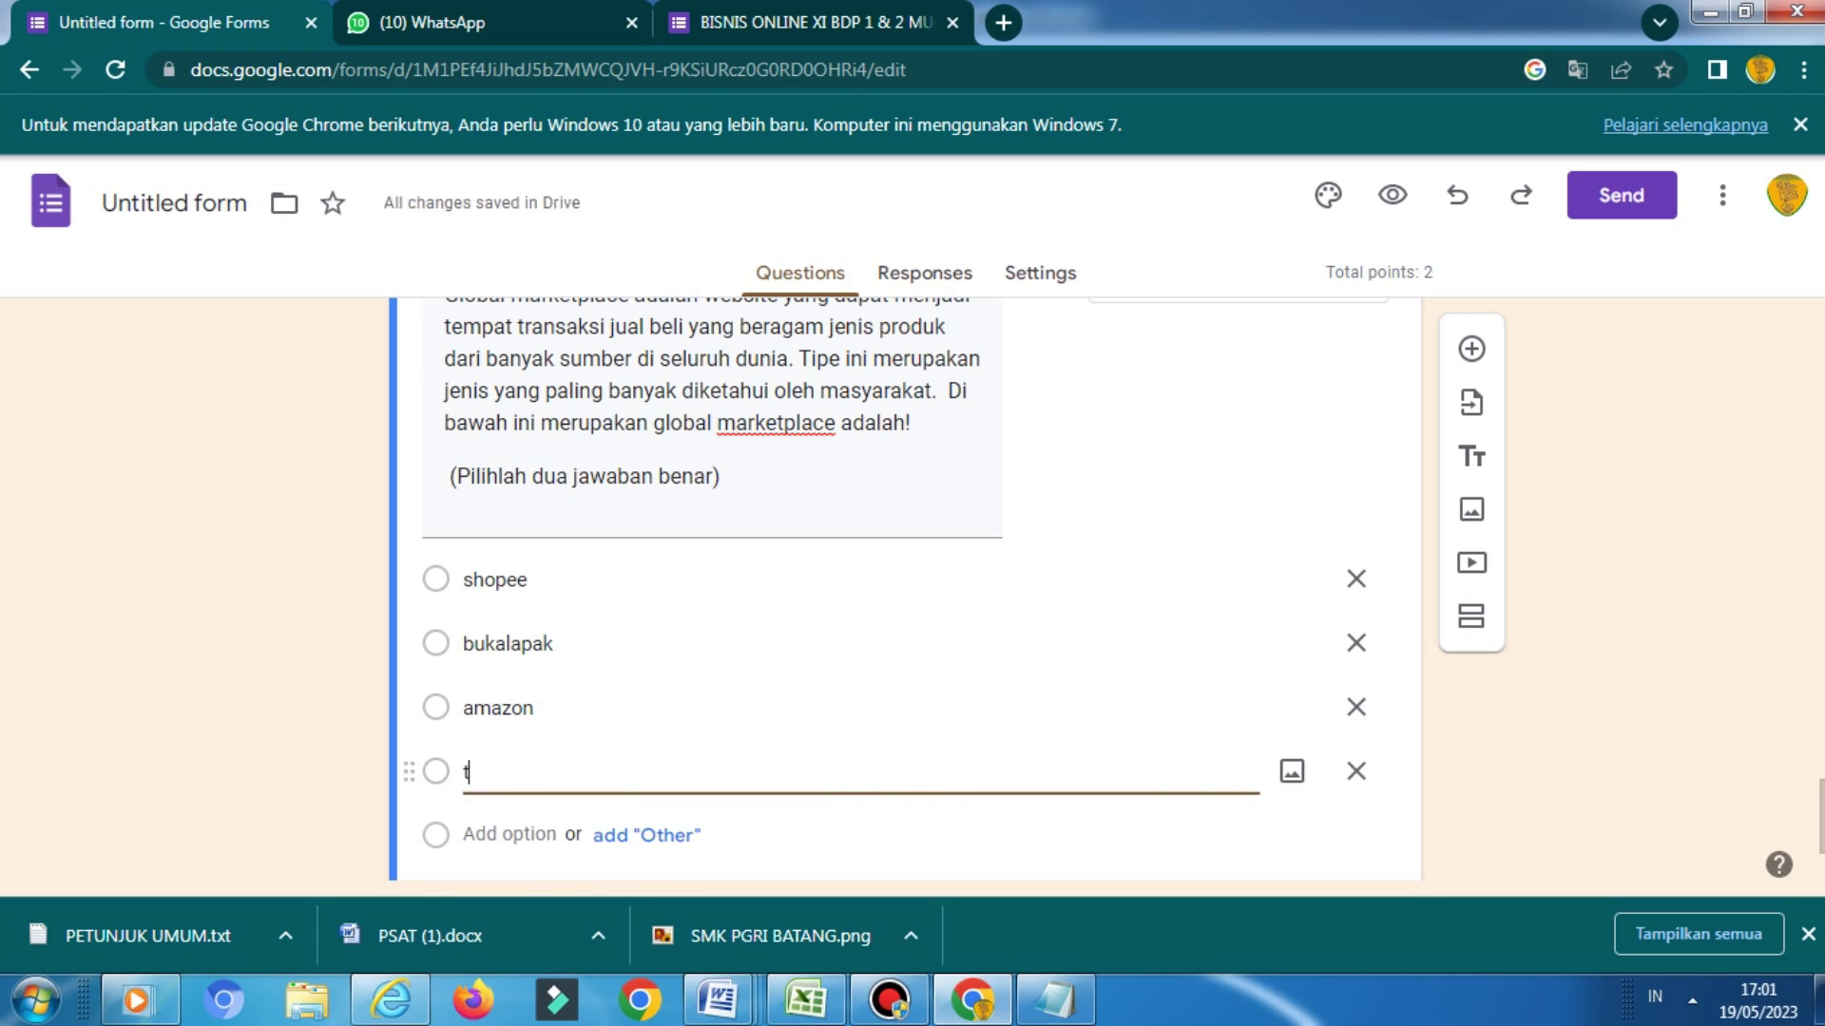
pyautogui.write('okopedia')
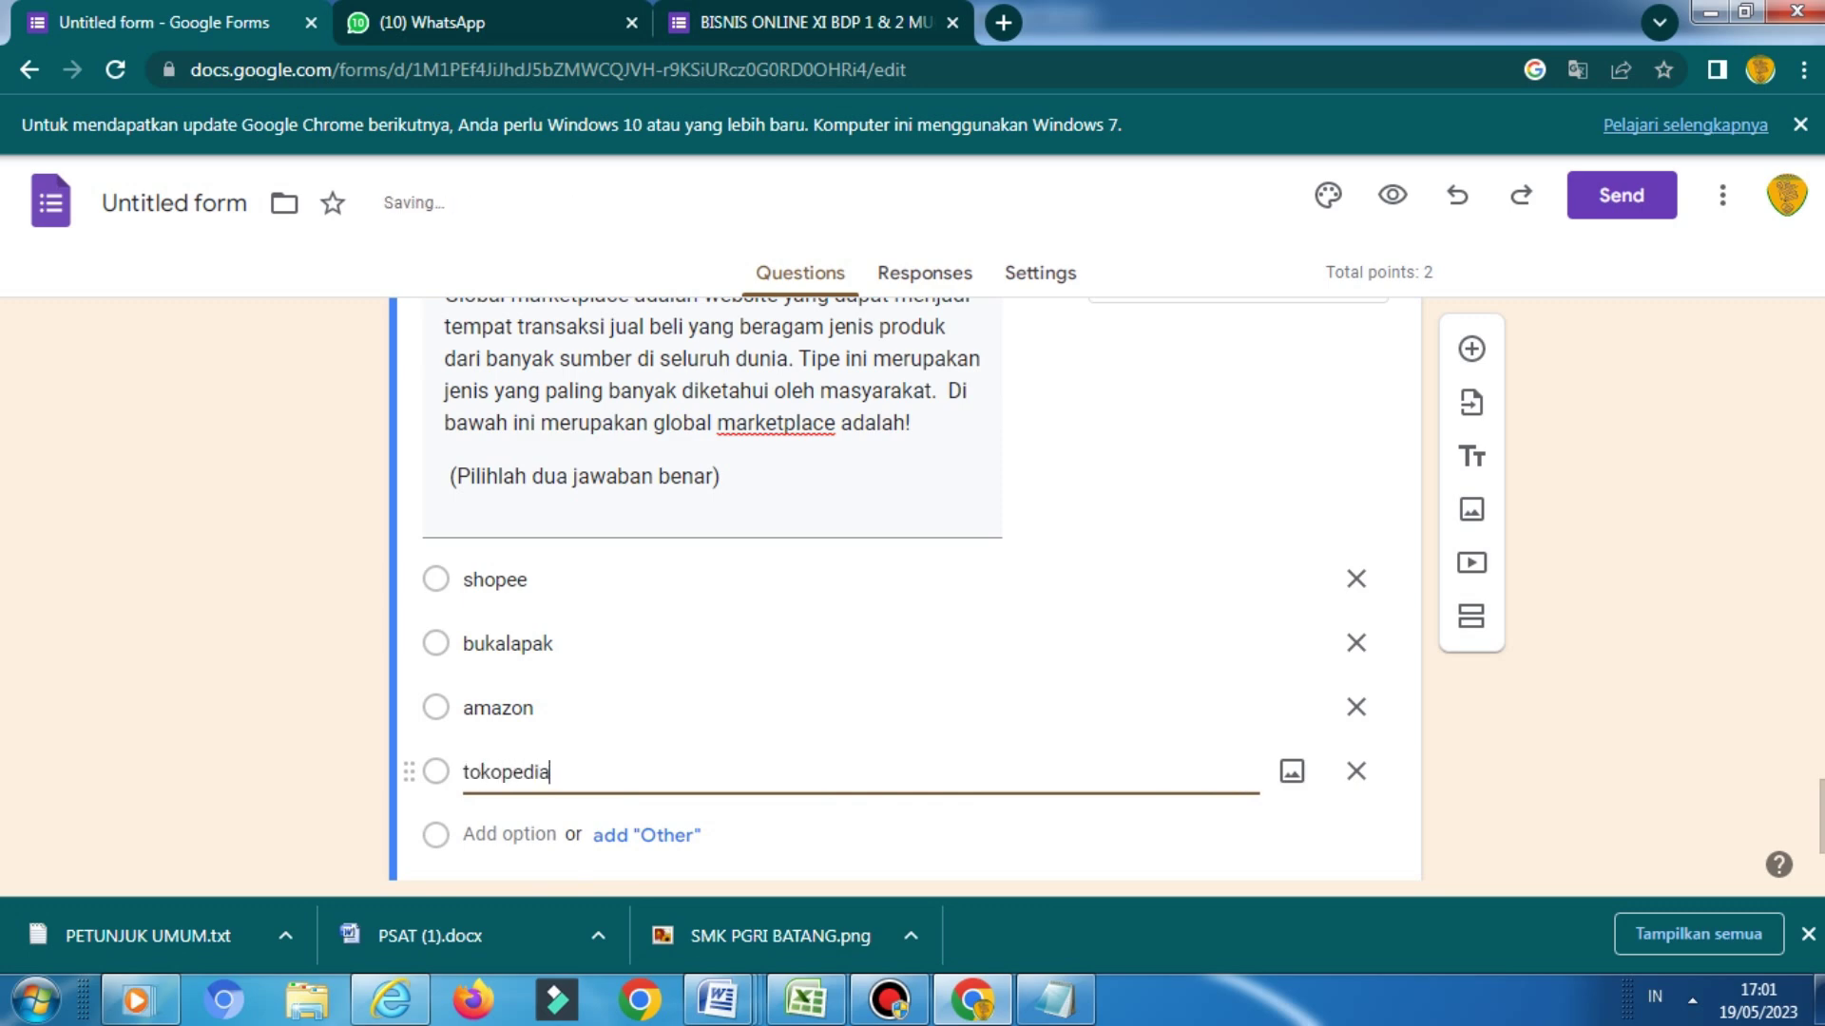
pyautogui.press('Return')
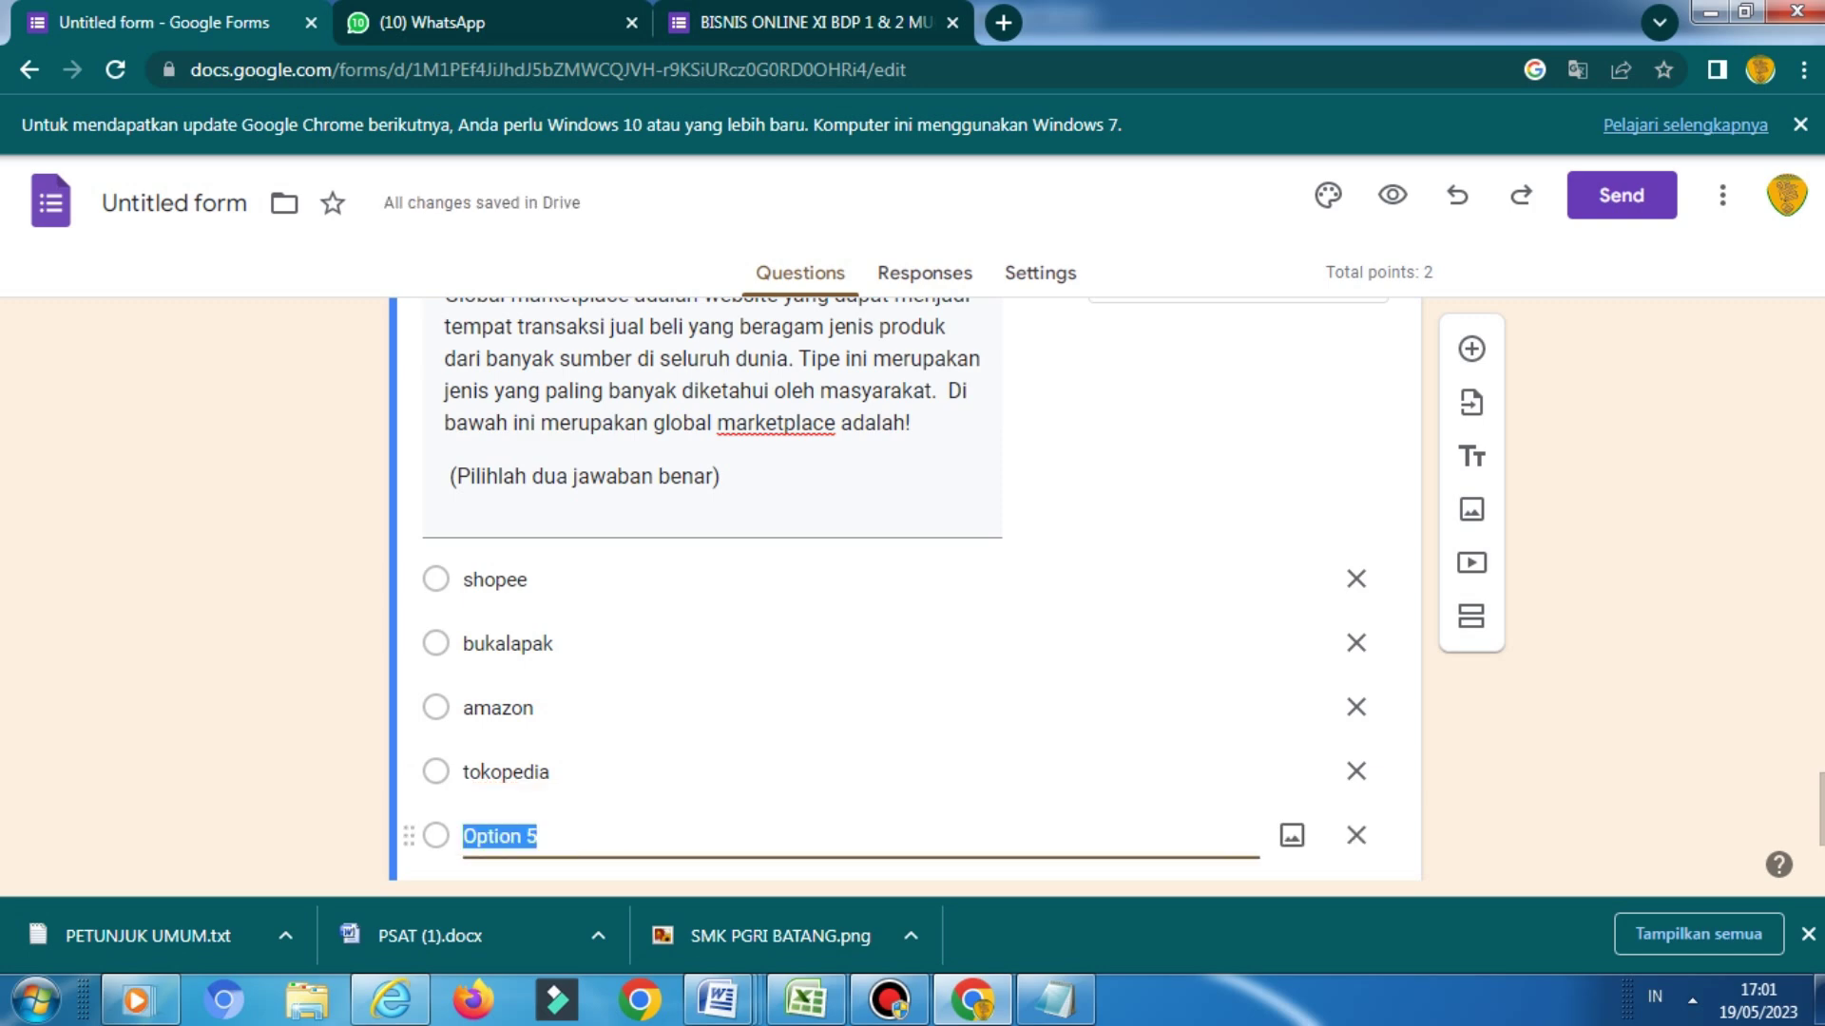
pyautogui.write('sayur')
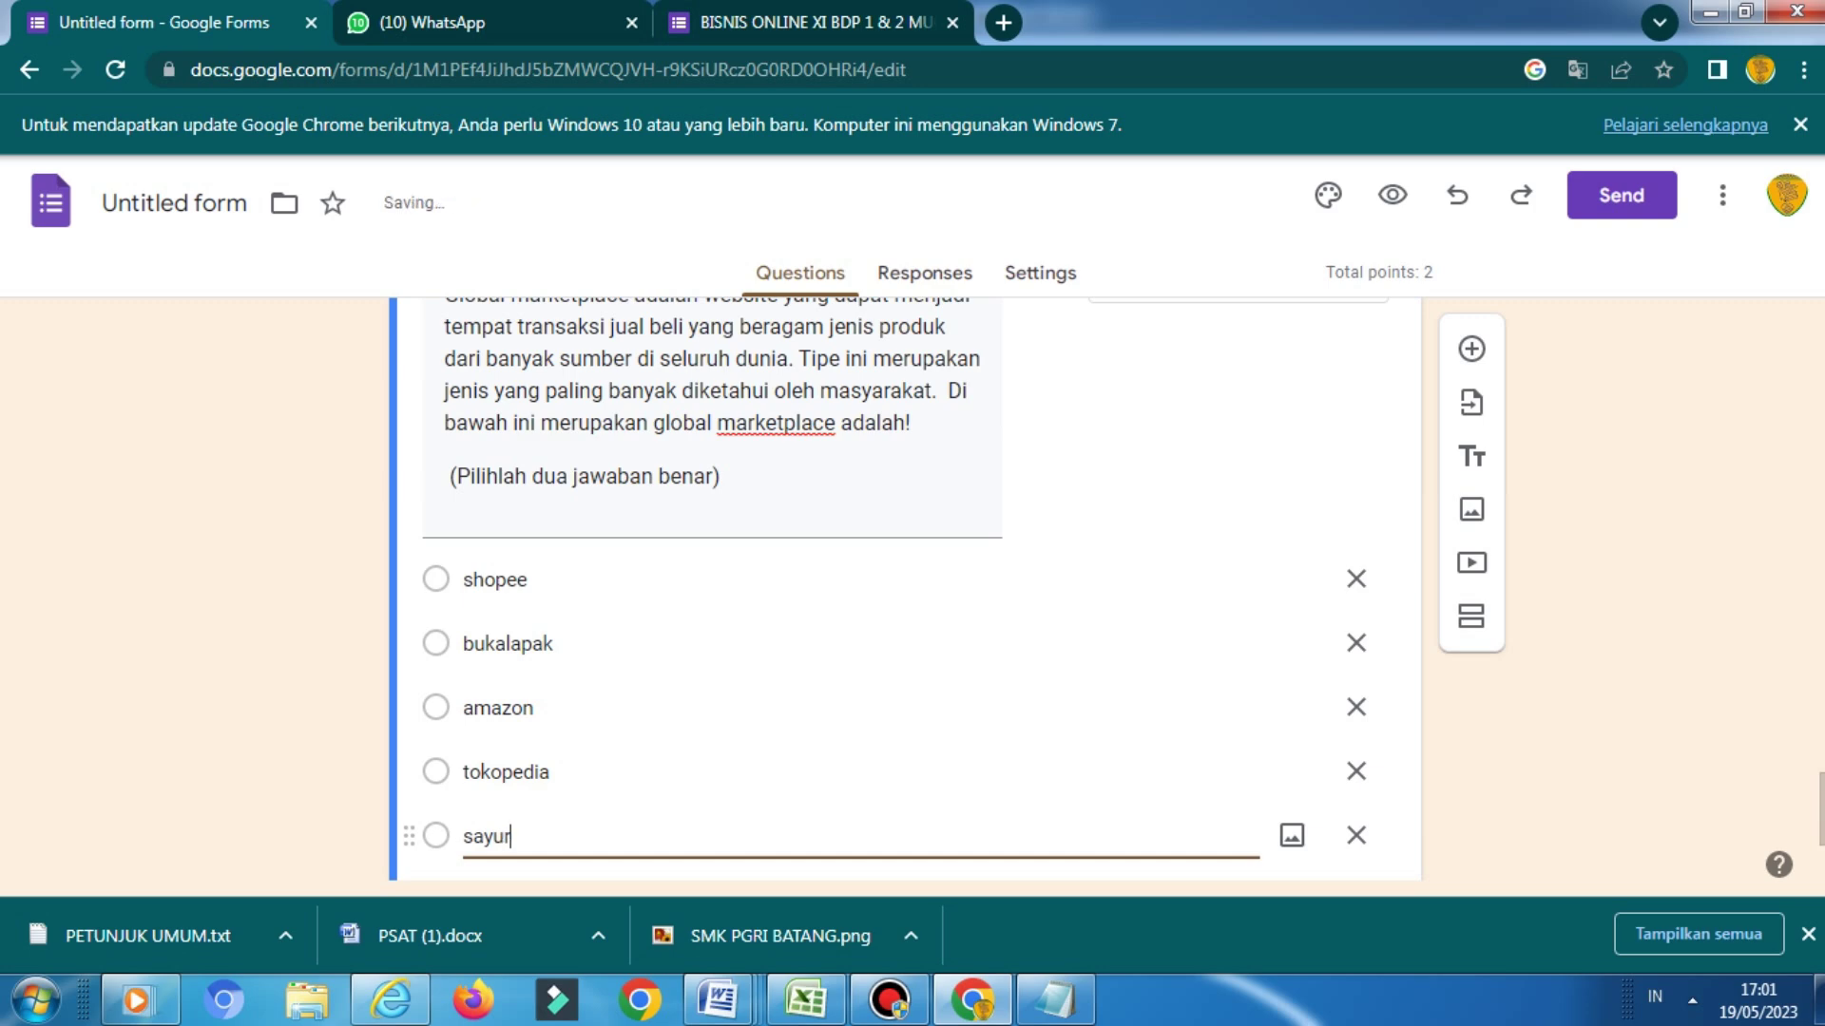
pyautogui.write('box')
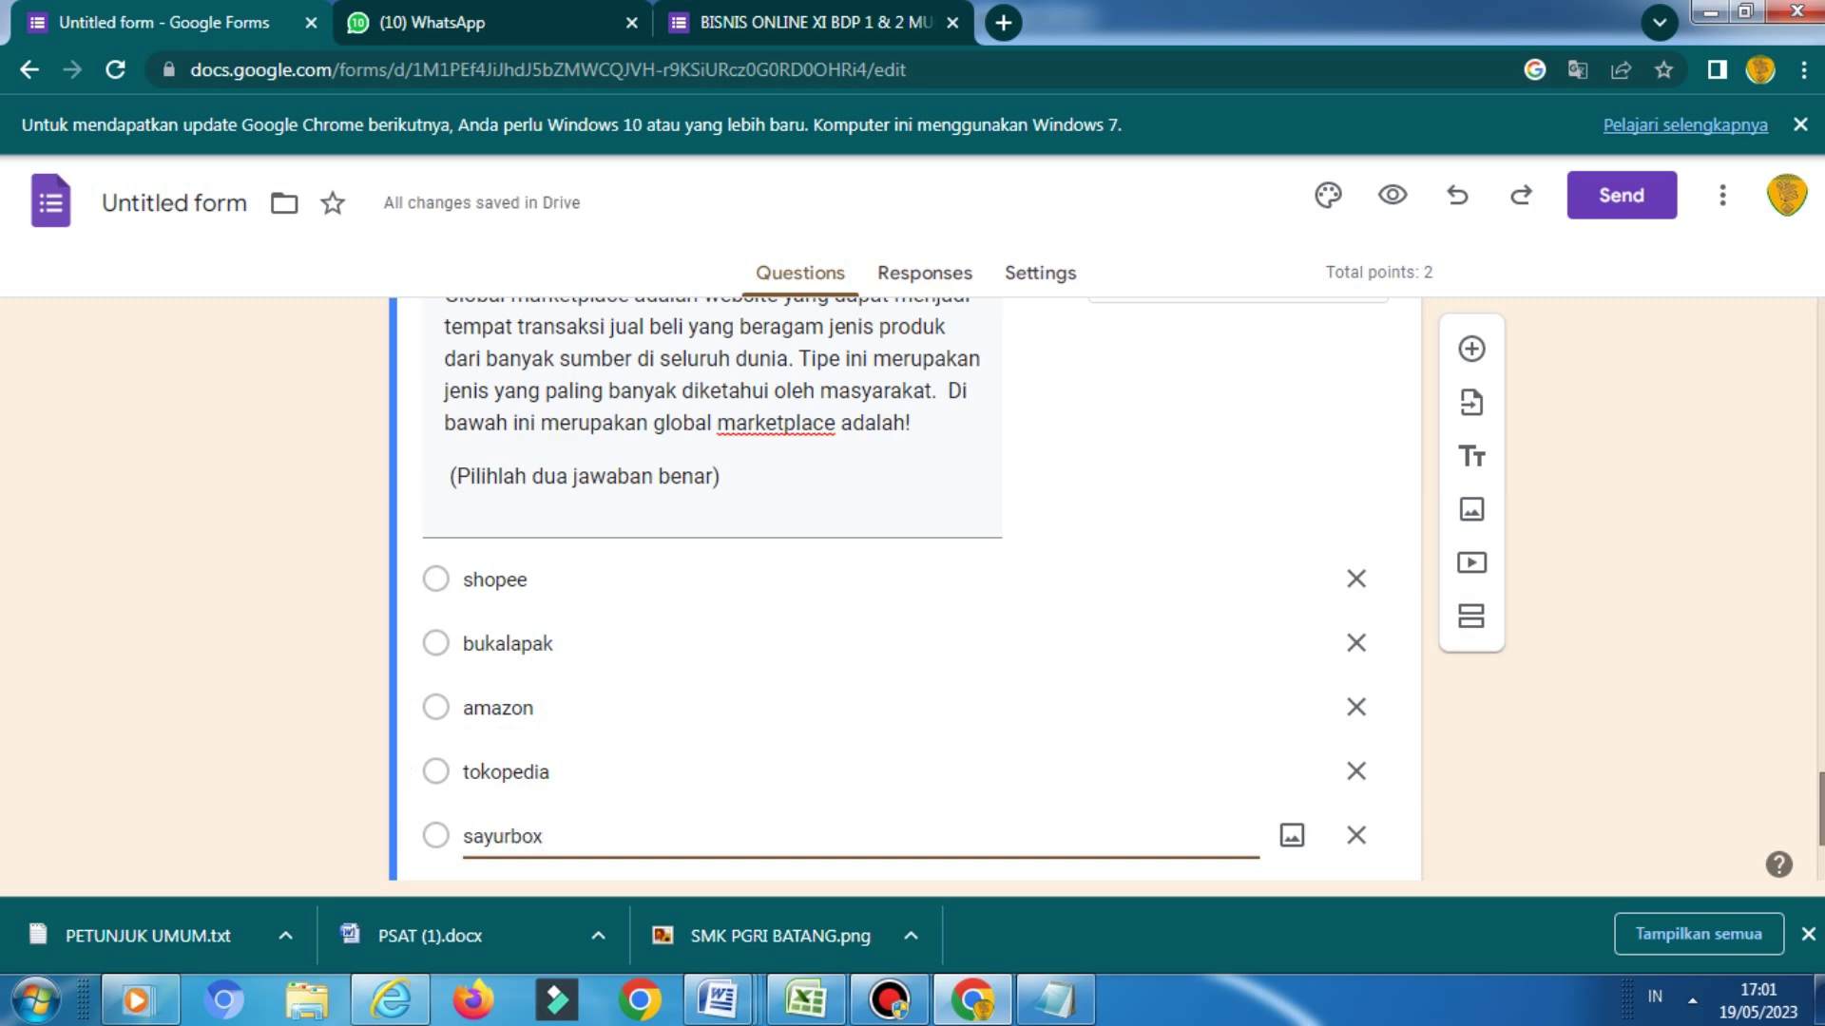
pyautogui.scroll(5, 903, 570)
pyautogui.scroll(-2, 903, 571)
pyautogui.scroll(1, 903, 570)
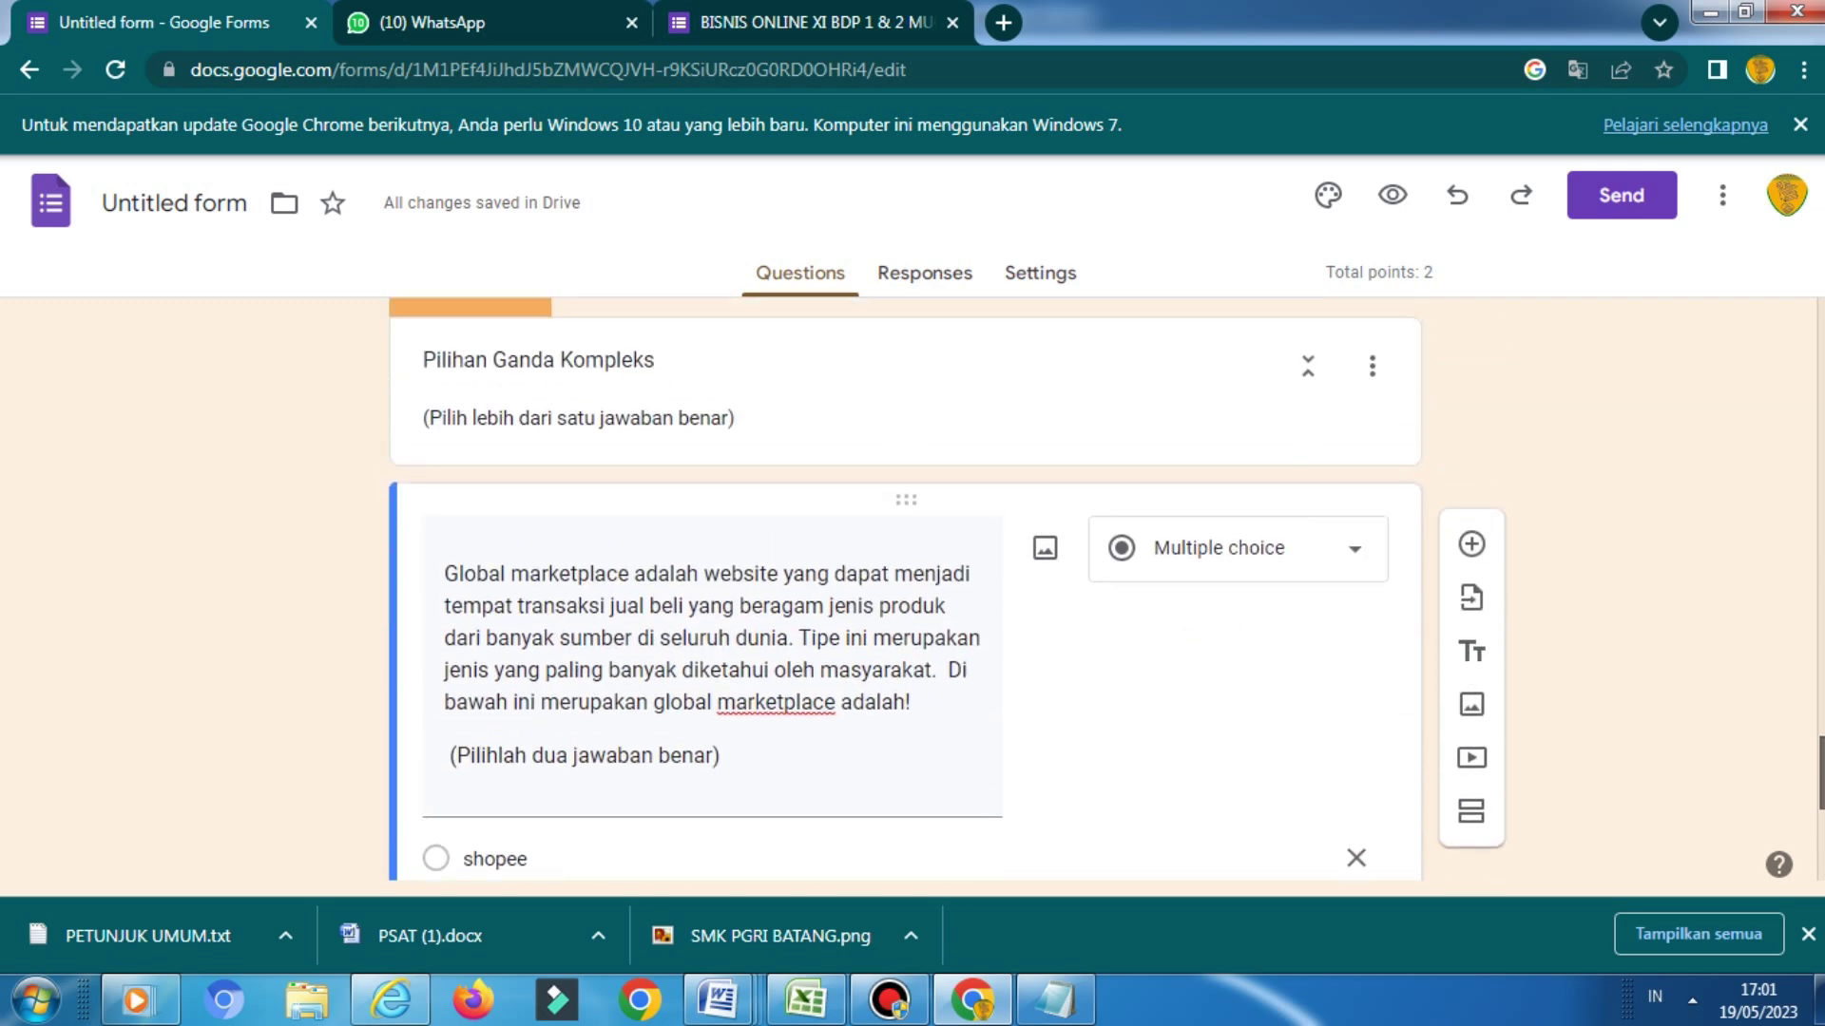
pyautogui.scroll(-6, 903, 590)
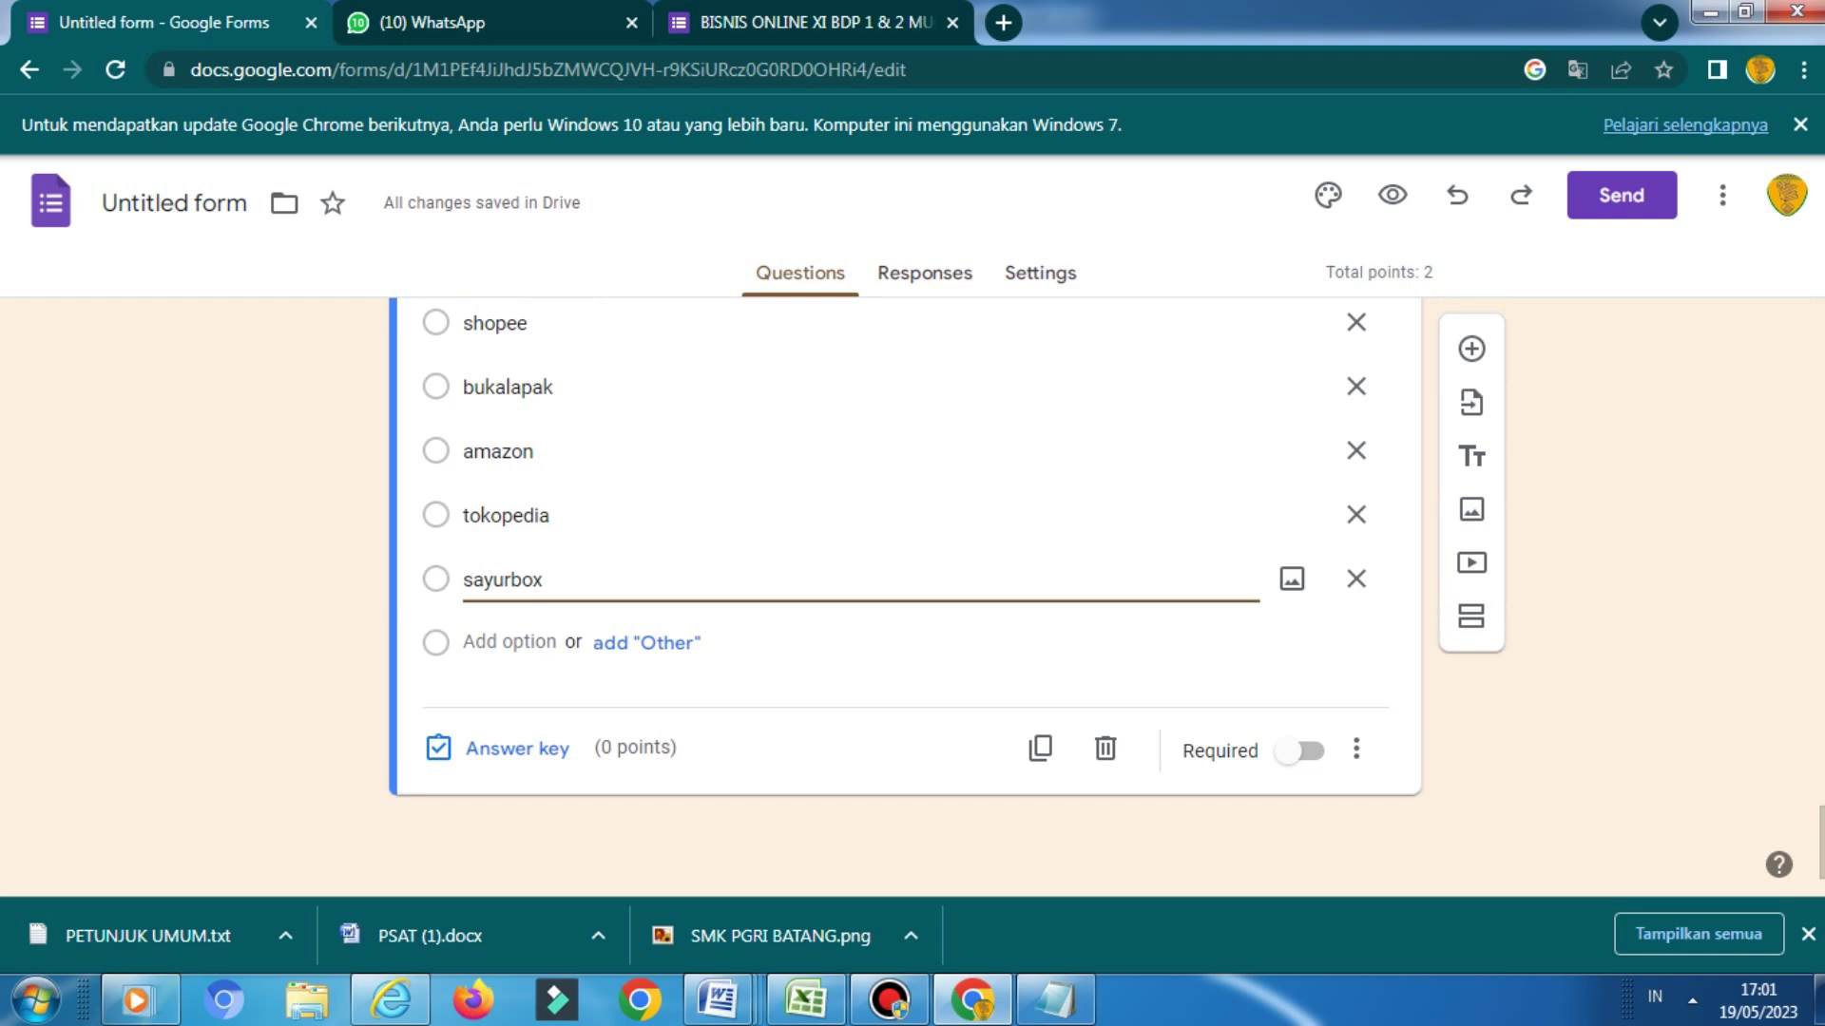
# Set the marketplace question to 2 points with shopee and amazon as correct answers
pyautogui.click(498, 747)
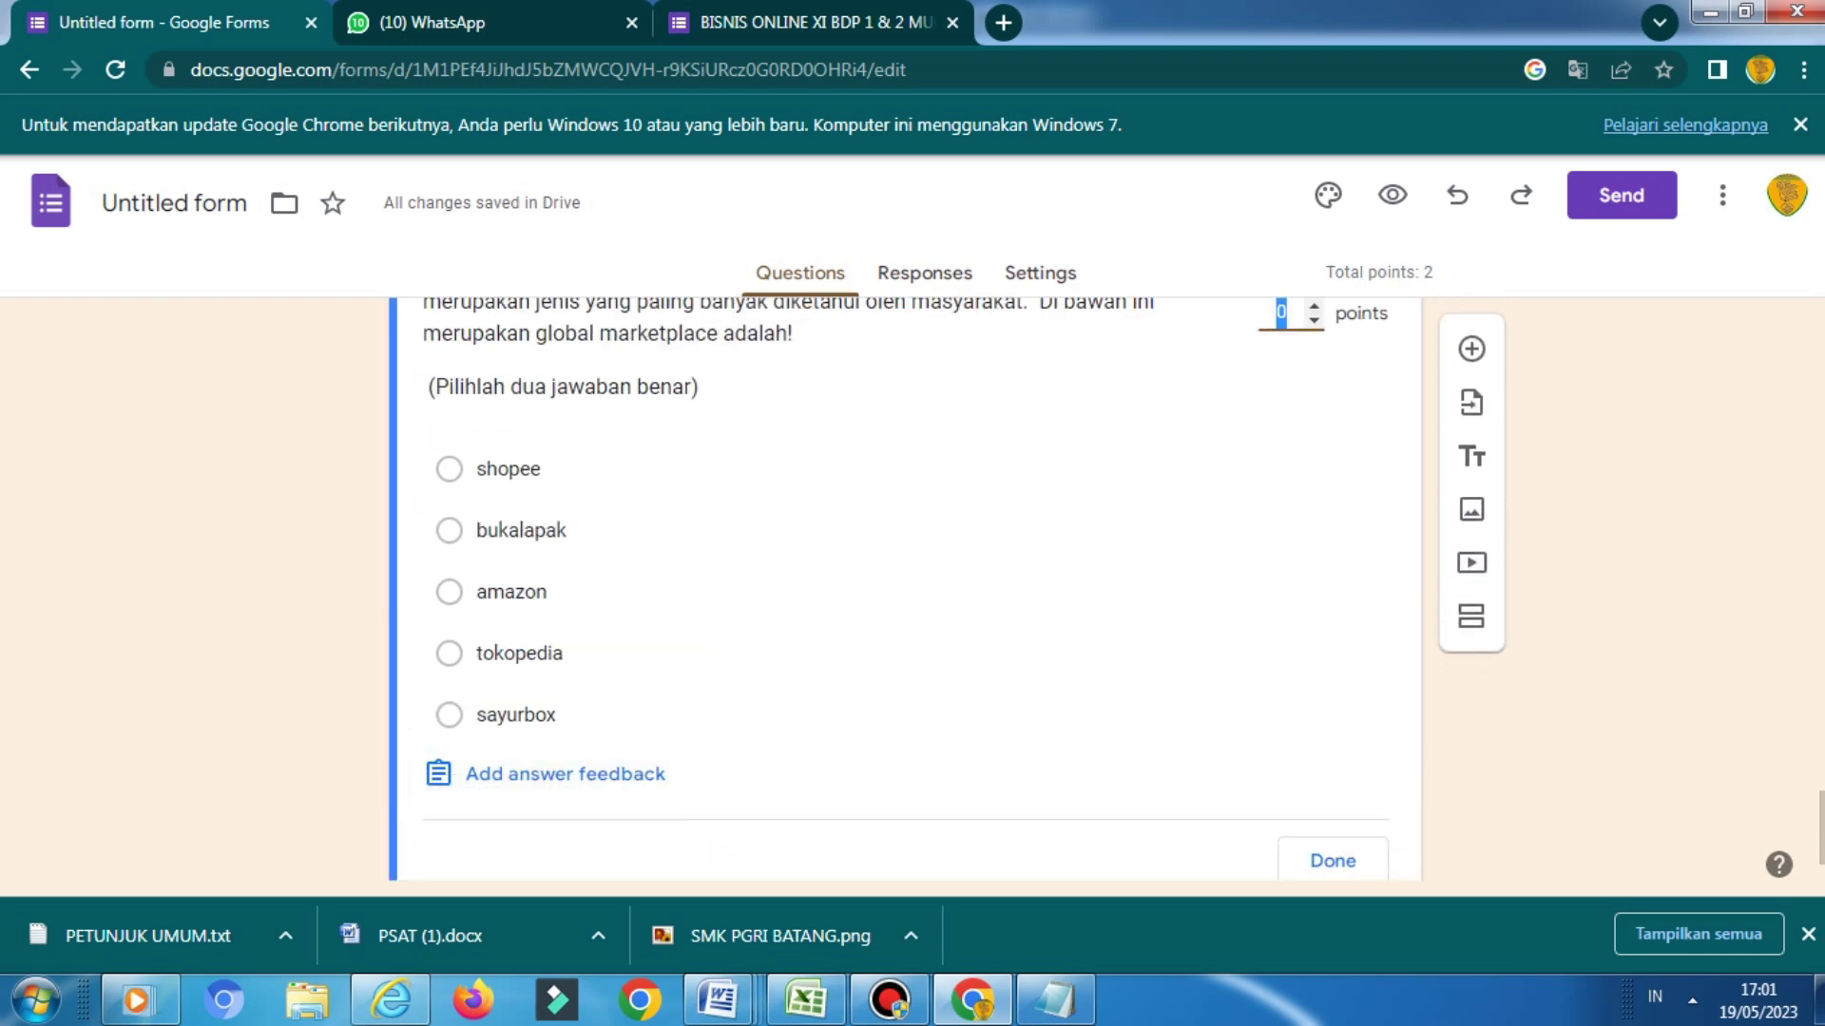
pyautogui.write('2')
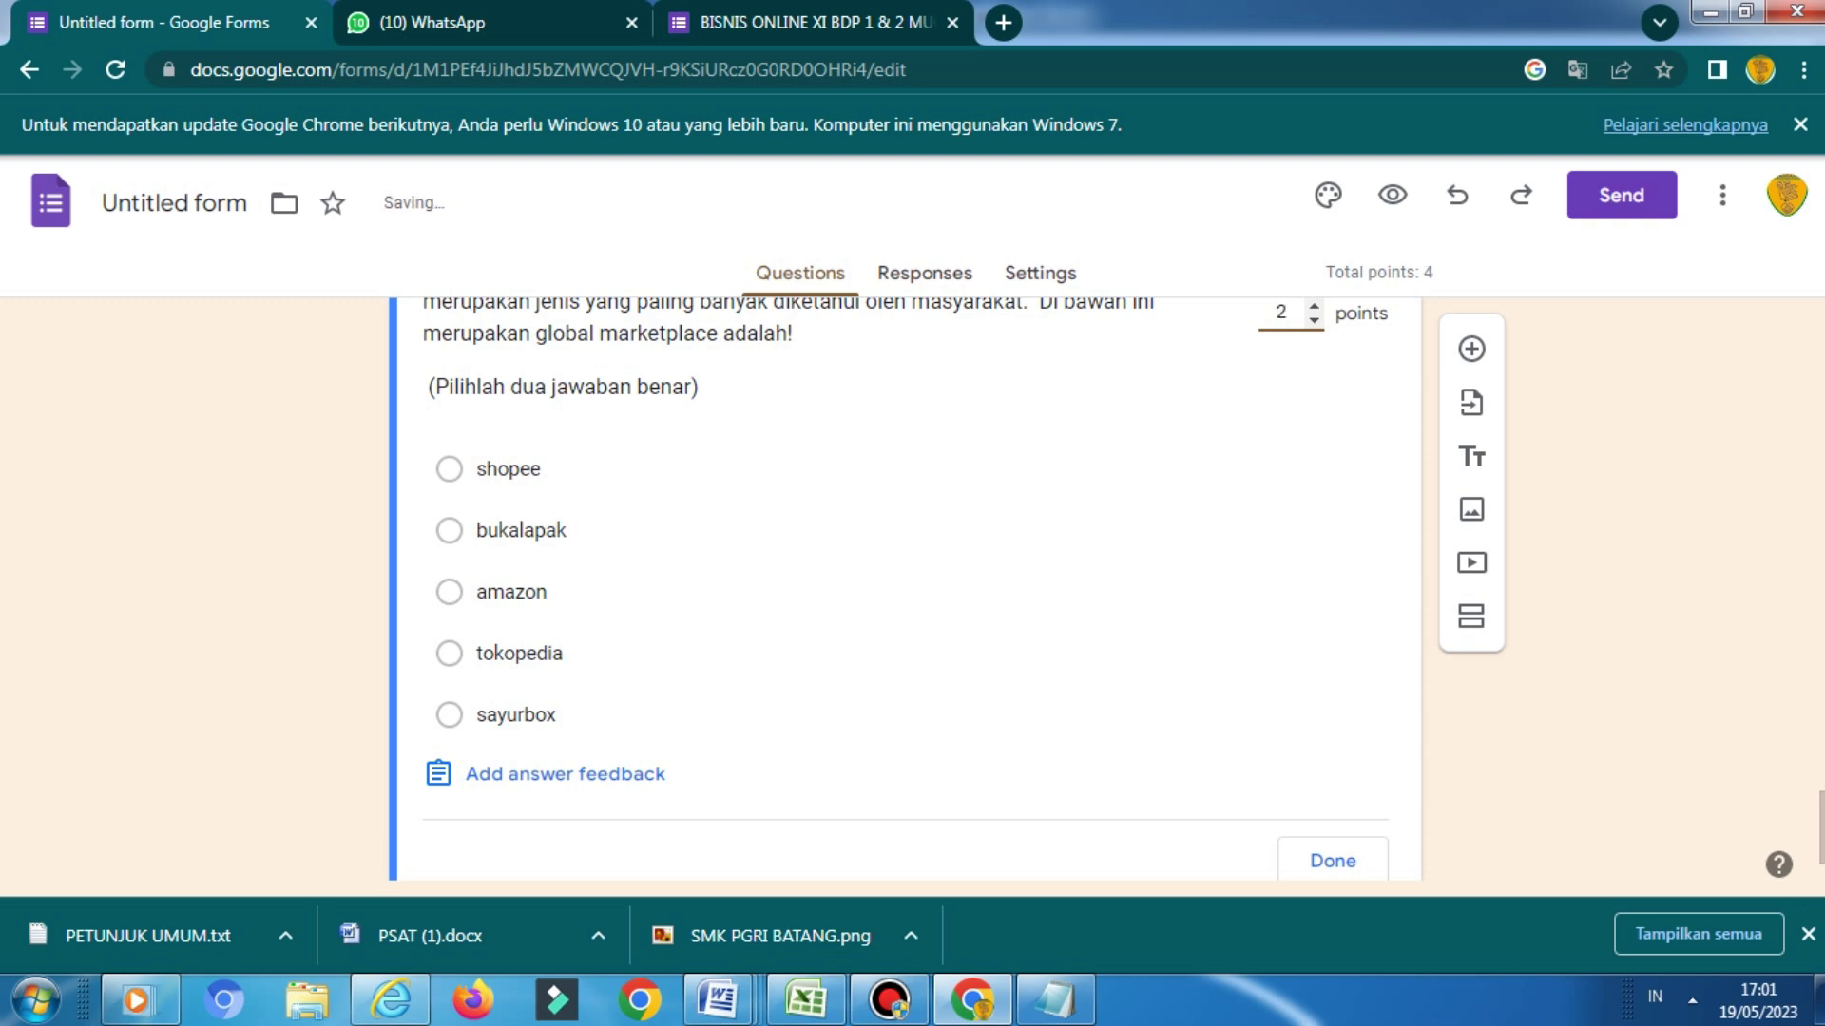
pyautogui.click(449, 468)
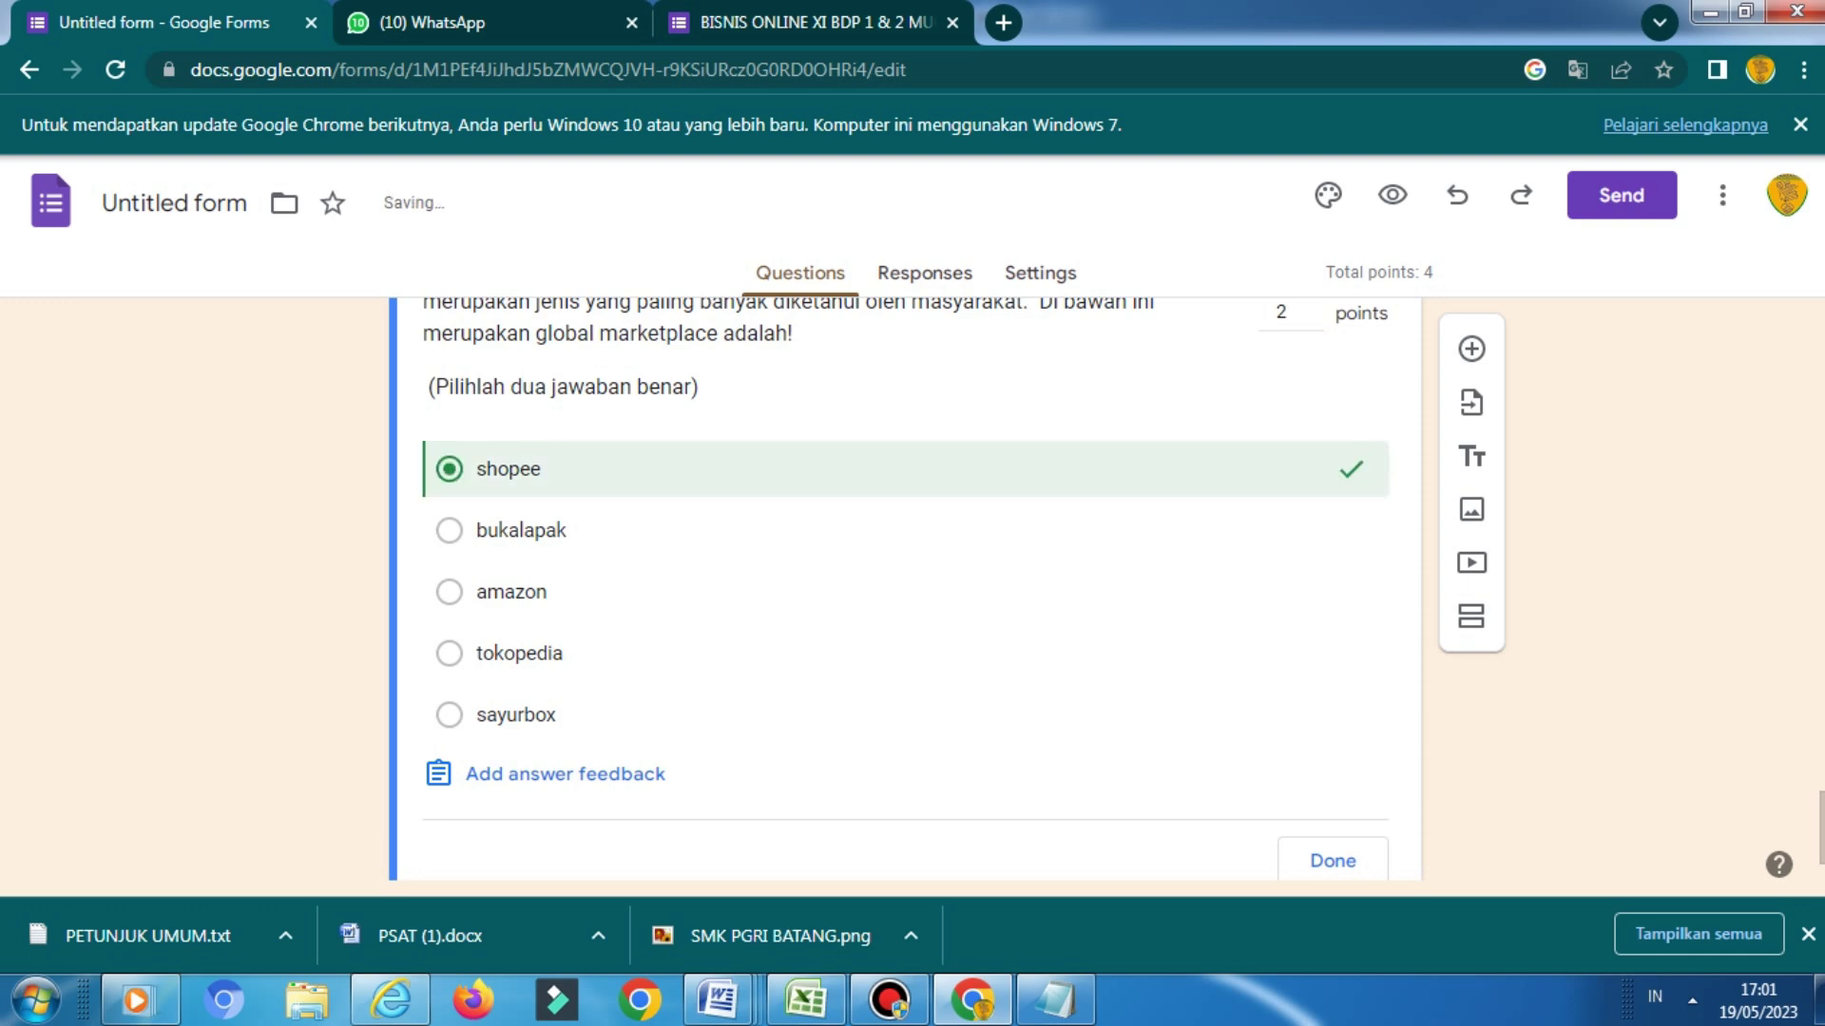
pyautogui.click(449, 591)
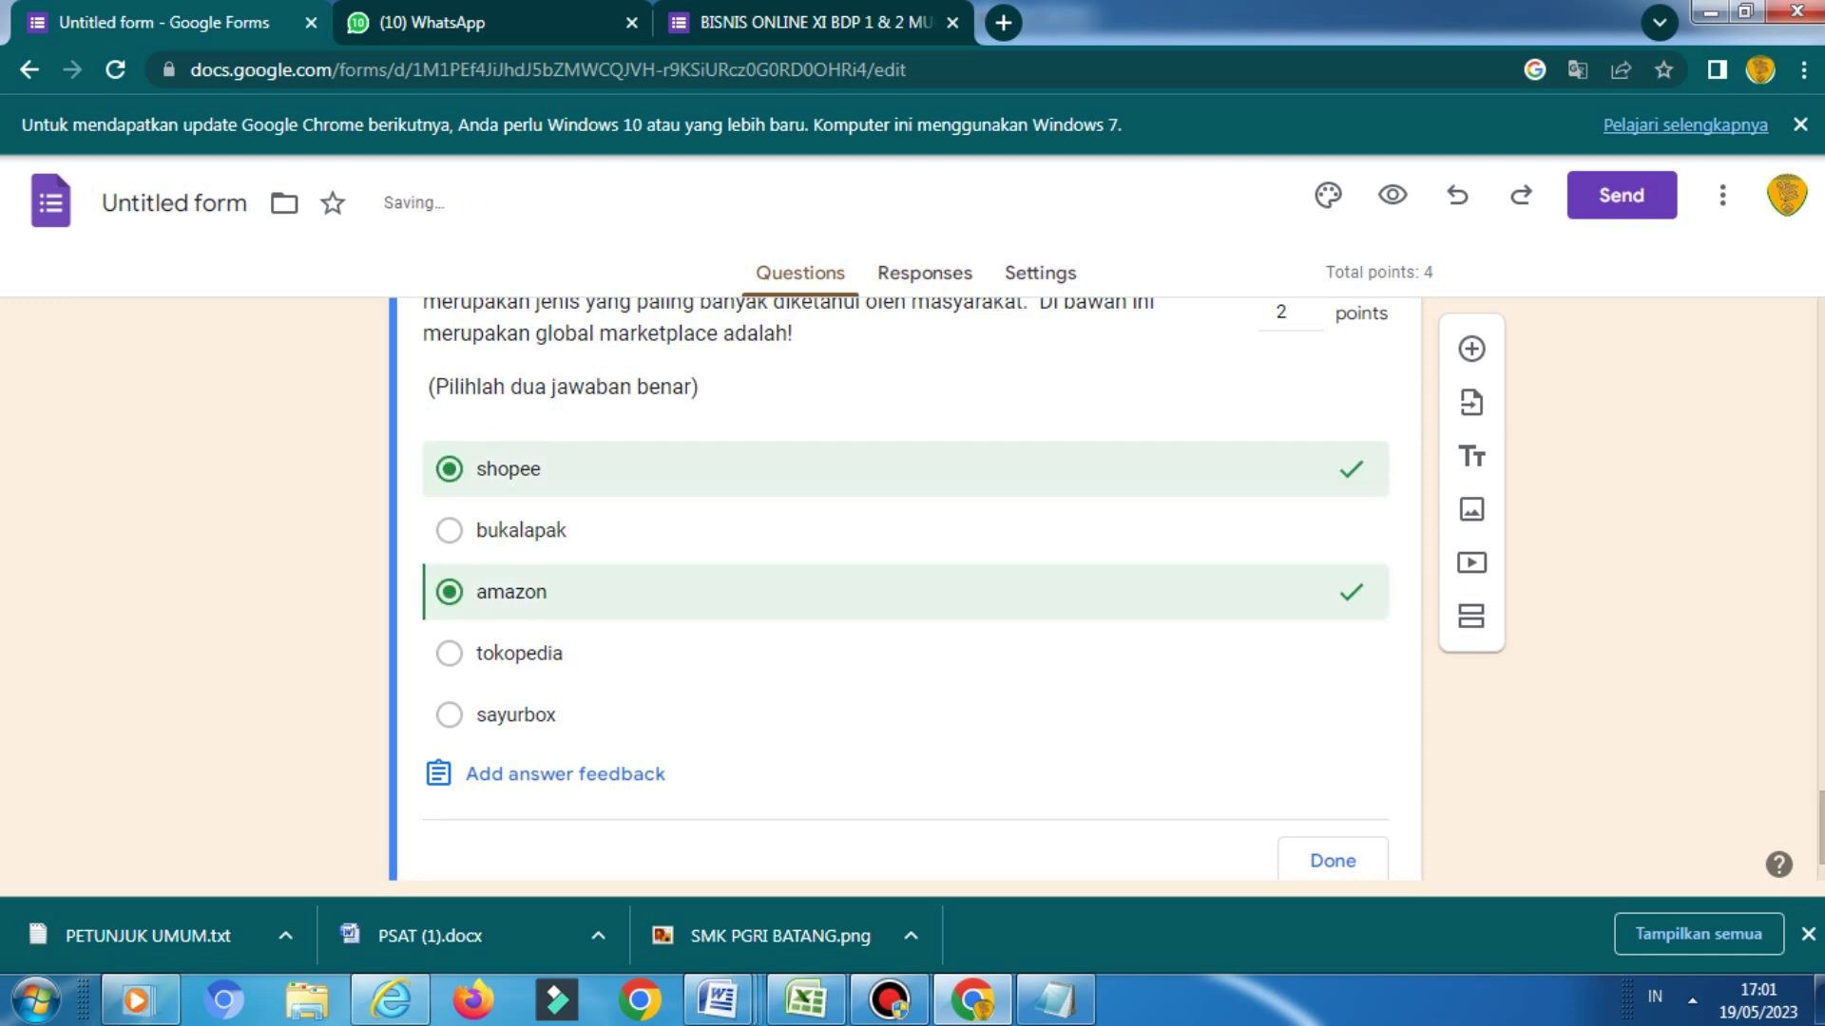
pyautogui.scroll(-2, 903, 570)
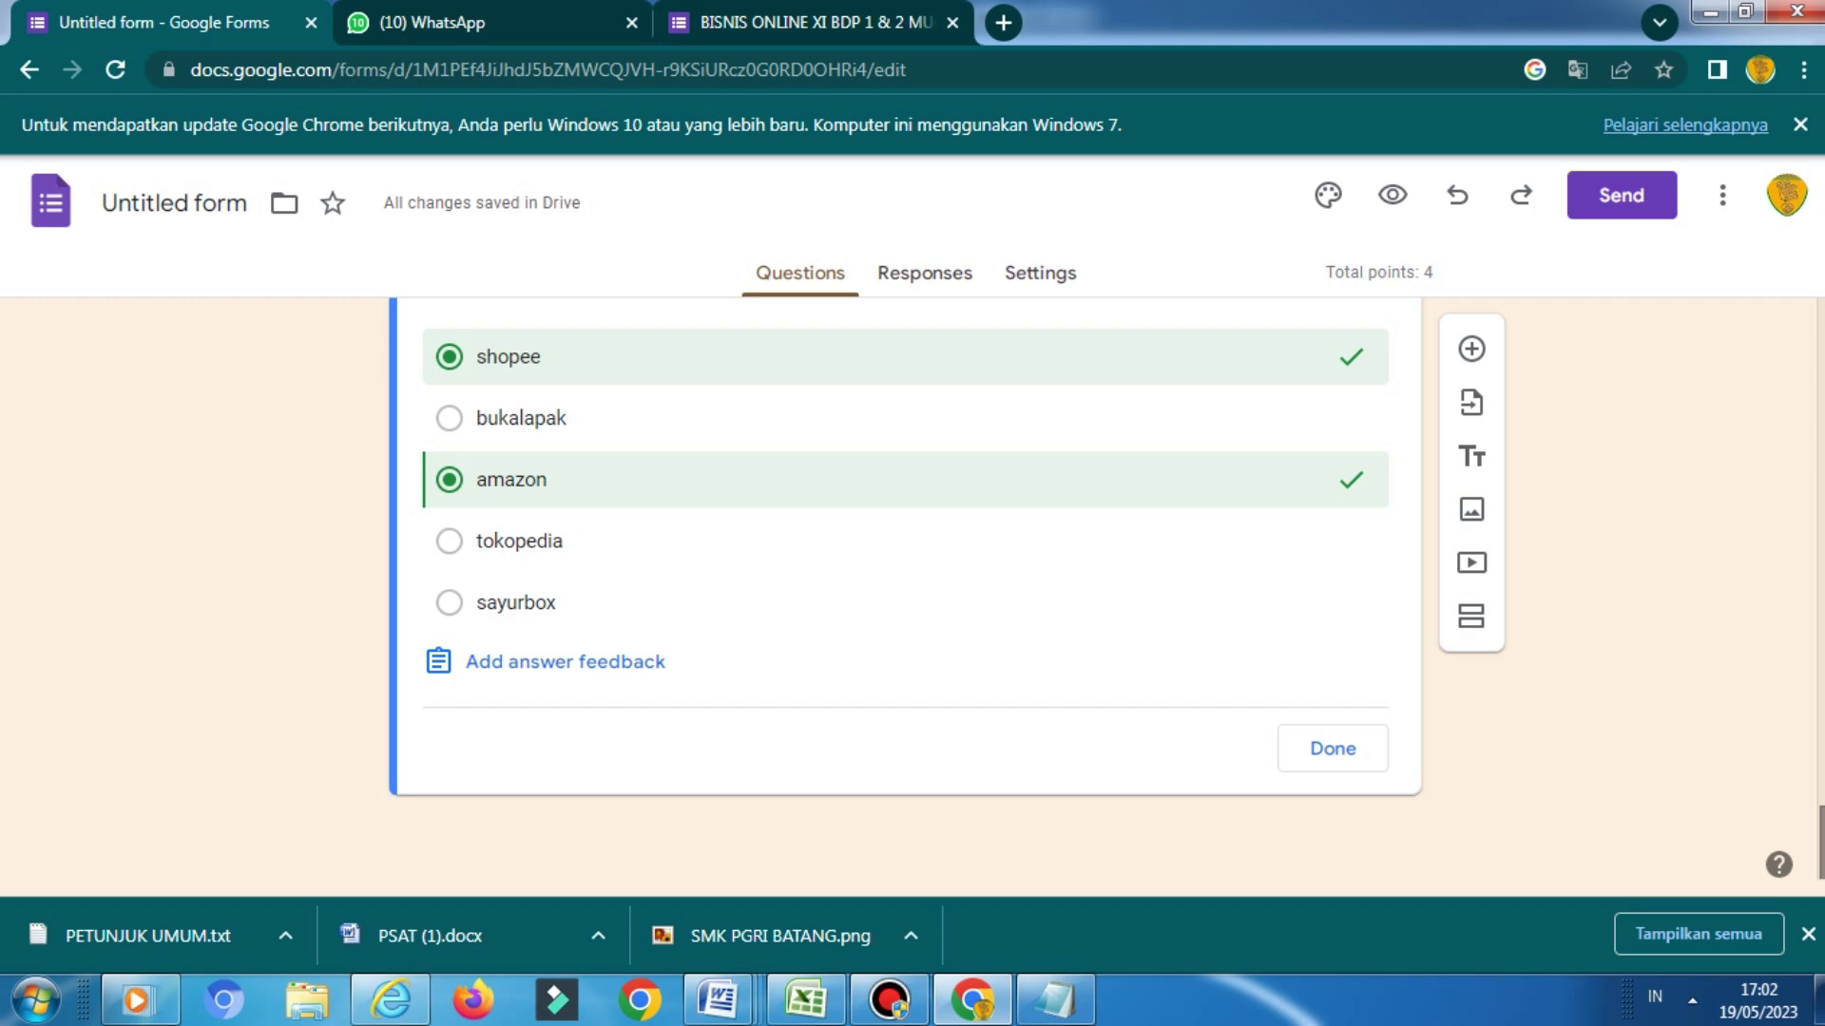
pyautogui.click(1333, 748)
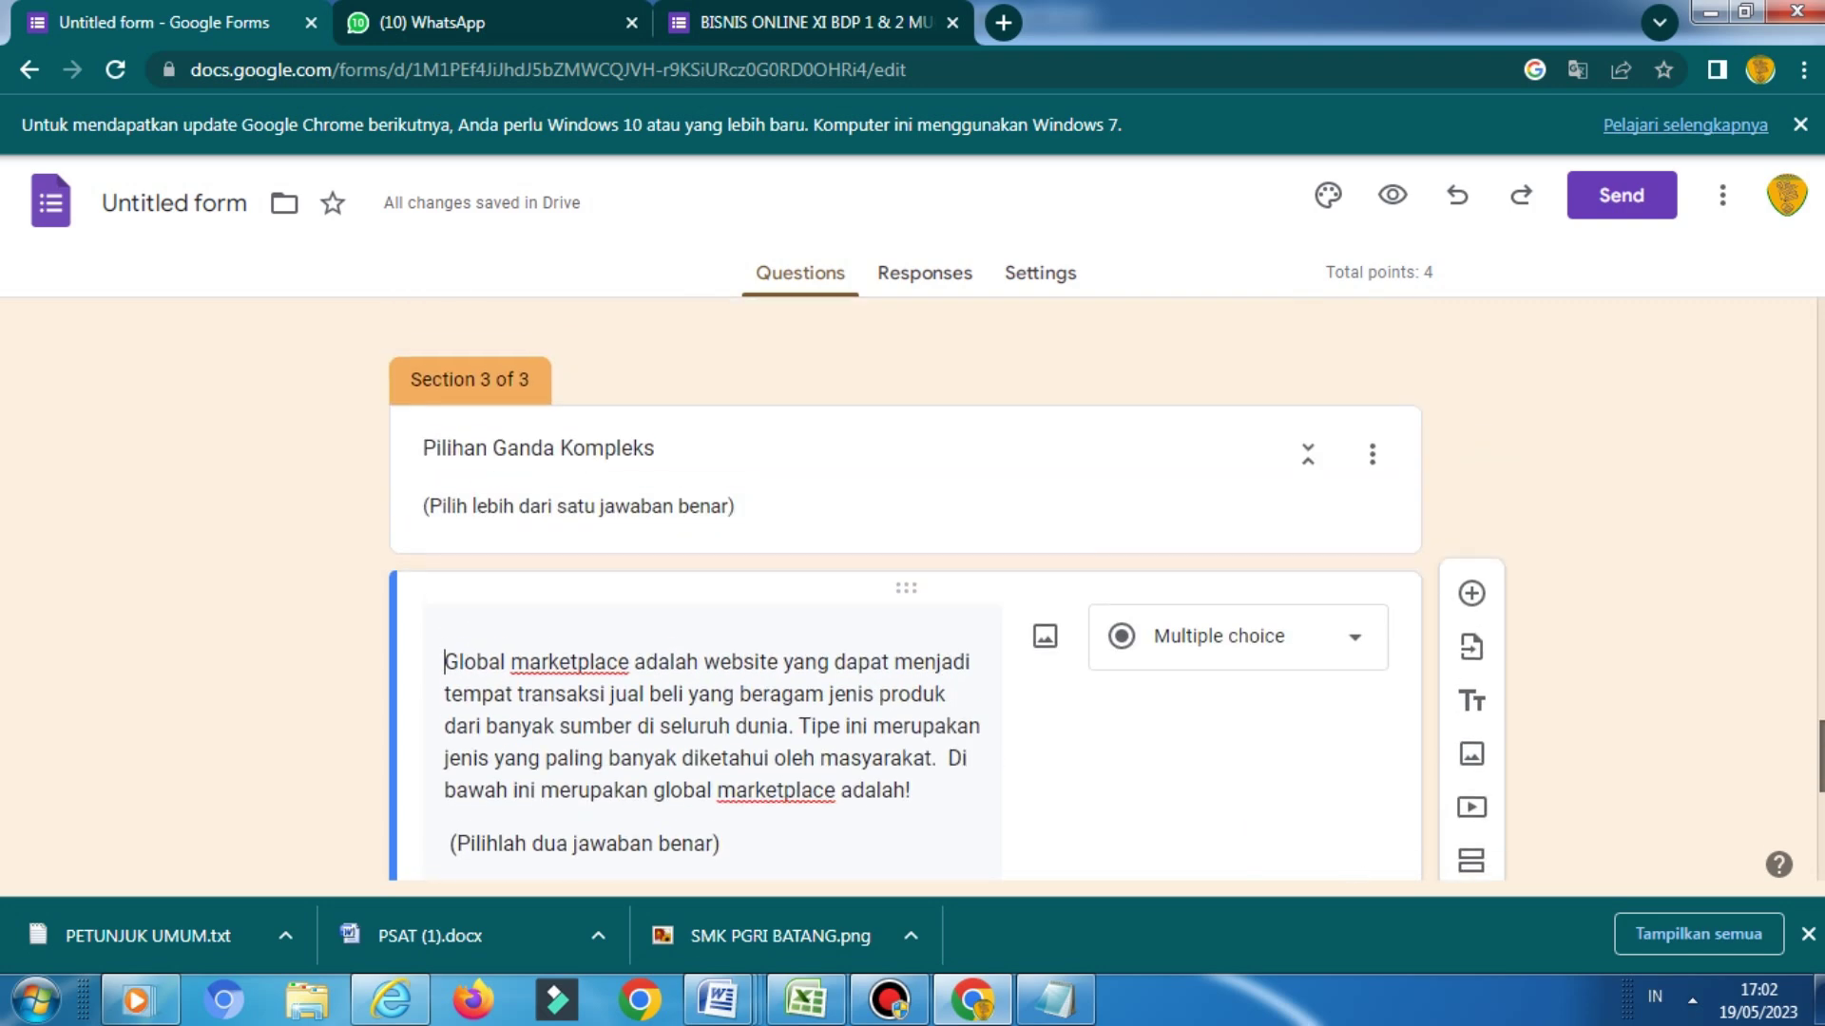
pyautogui.scroll(-7, 1390, 459)
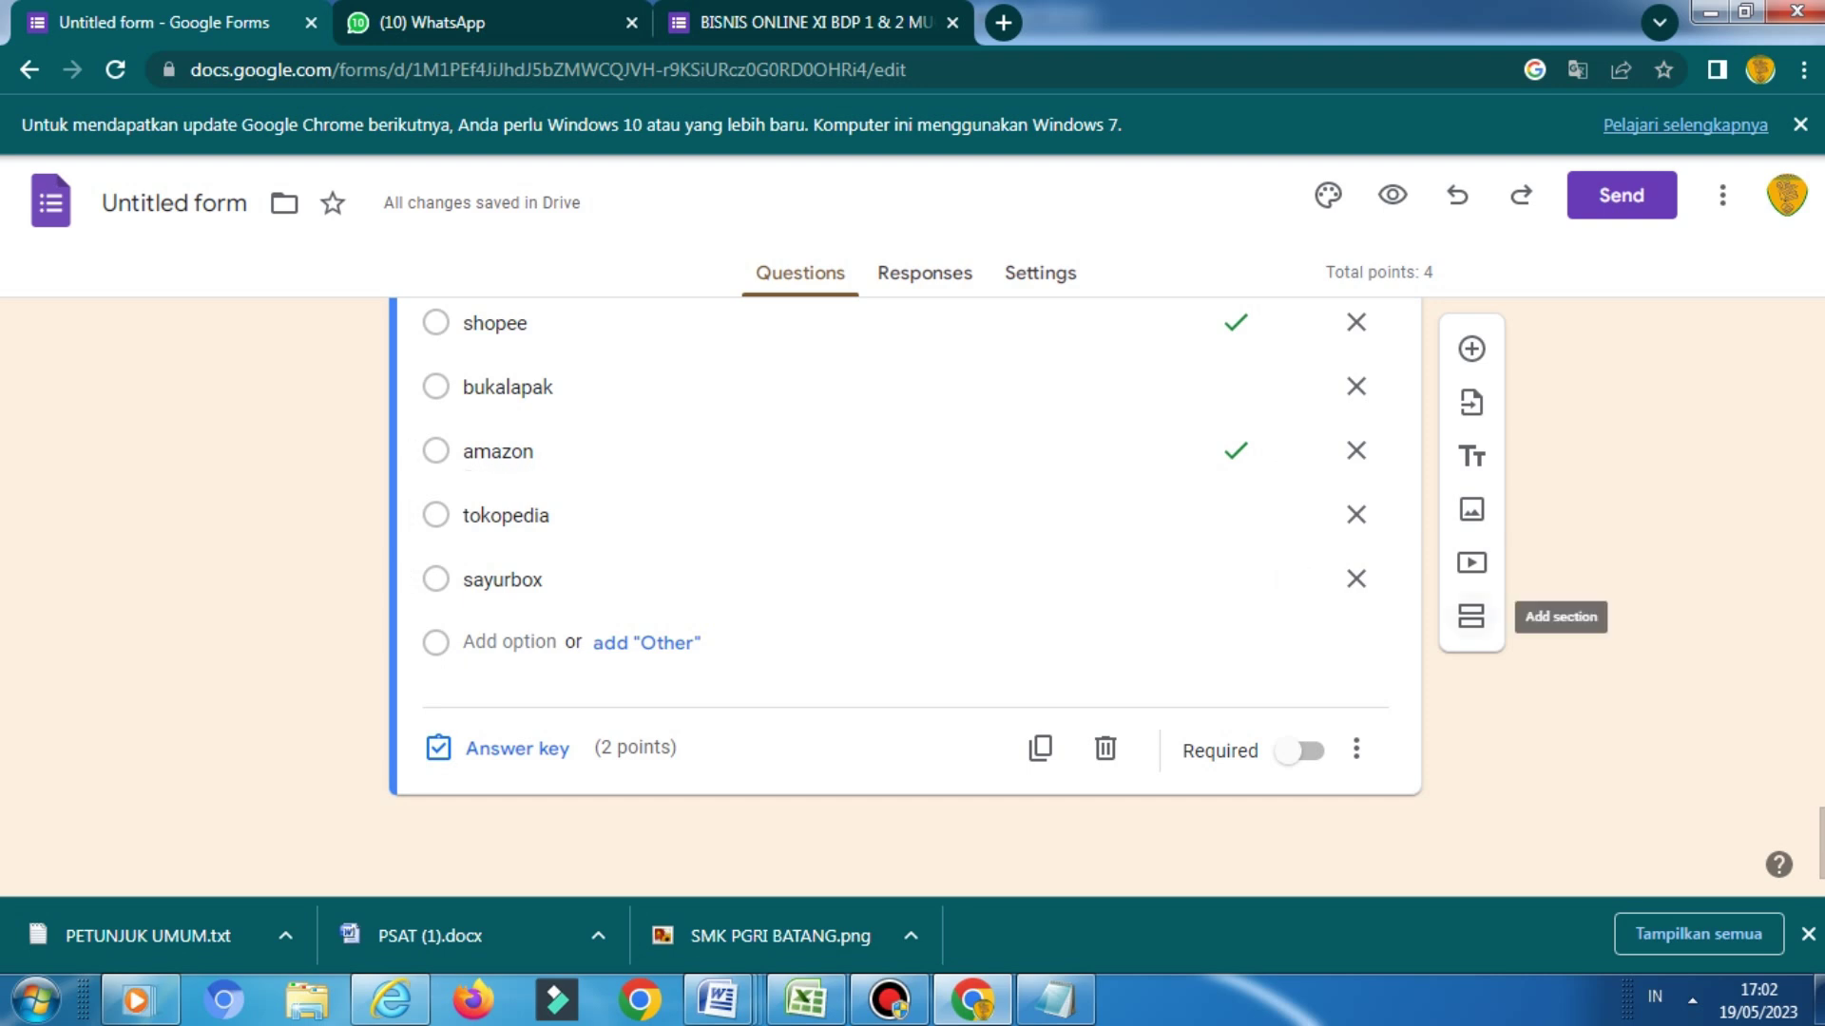
# Add a fourth section after the marketplace question, titled 'Isian Singkat'
pyautogui.click(1471, 616)
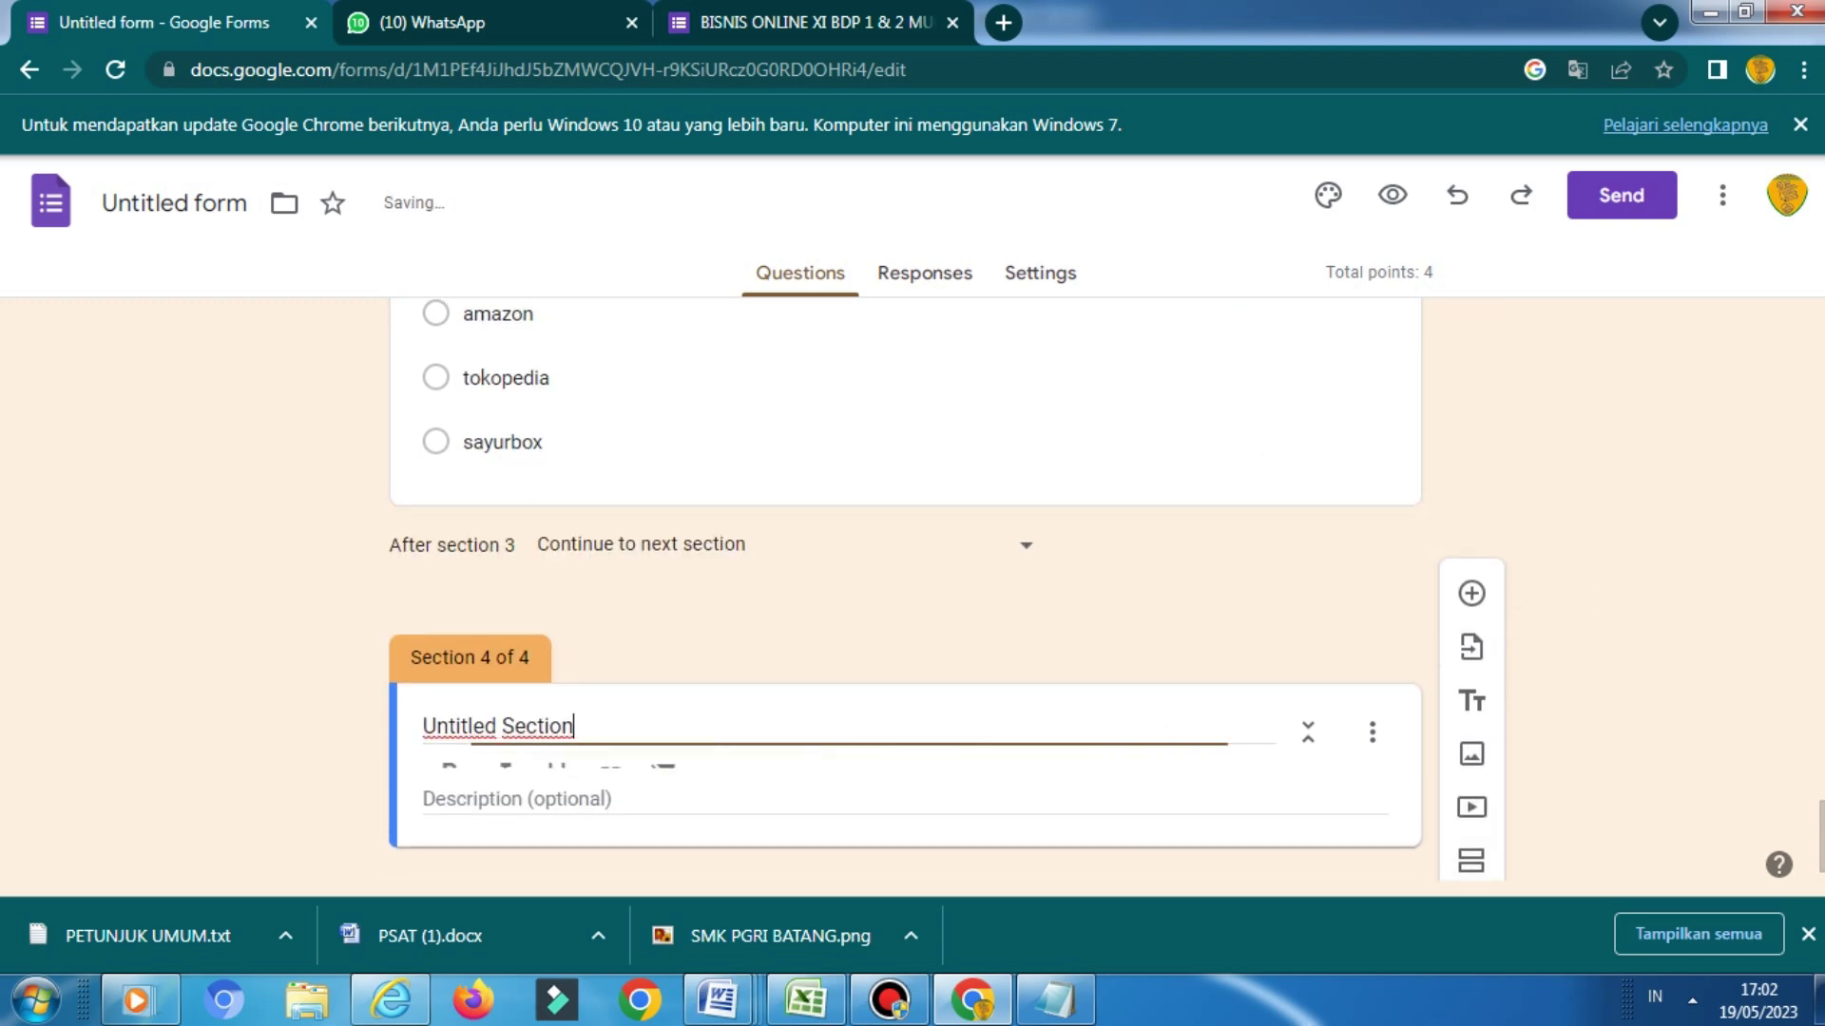
pyautogui.press('BackSpace')
pyautogui.press('BackSpace')
pyautogui.press('BackSpace')
pyautogui.press('BackSpace')
pyautogui.press('BackSpace')
pyautogui.press('BackSpace')
pyautogui.press('BackSpace')
pyautogui.press('BackSpace')
pyautogui.press('BackSpace')
pyautogui.press('BackSpace')
pyautogui.press('BackSpace')
pyautogui.press('BackSpace')
pyautogui.press('BackSpace')
pyautogui.press('BackSpace')
pyautogui.press('BackSpace')
pyautogui.press('BackSpace')
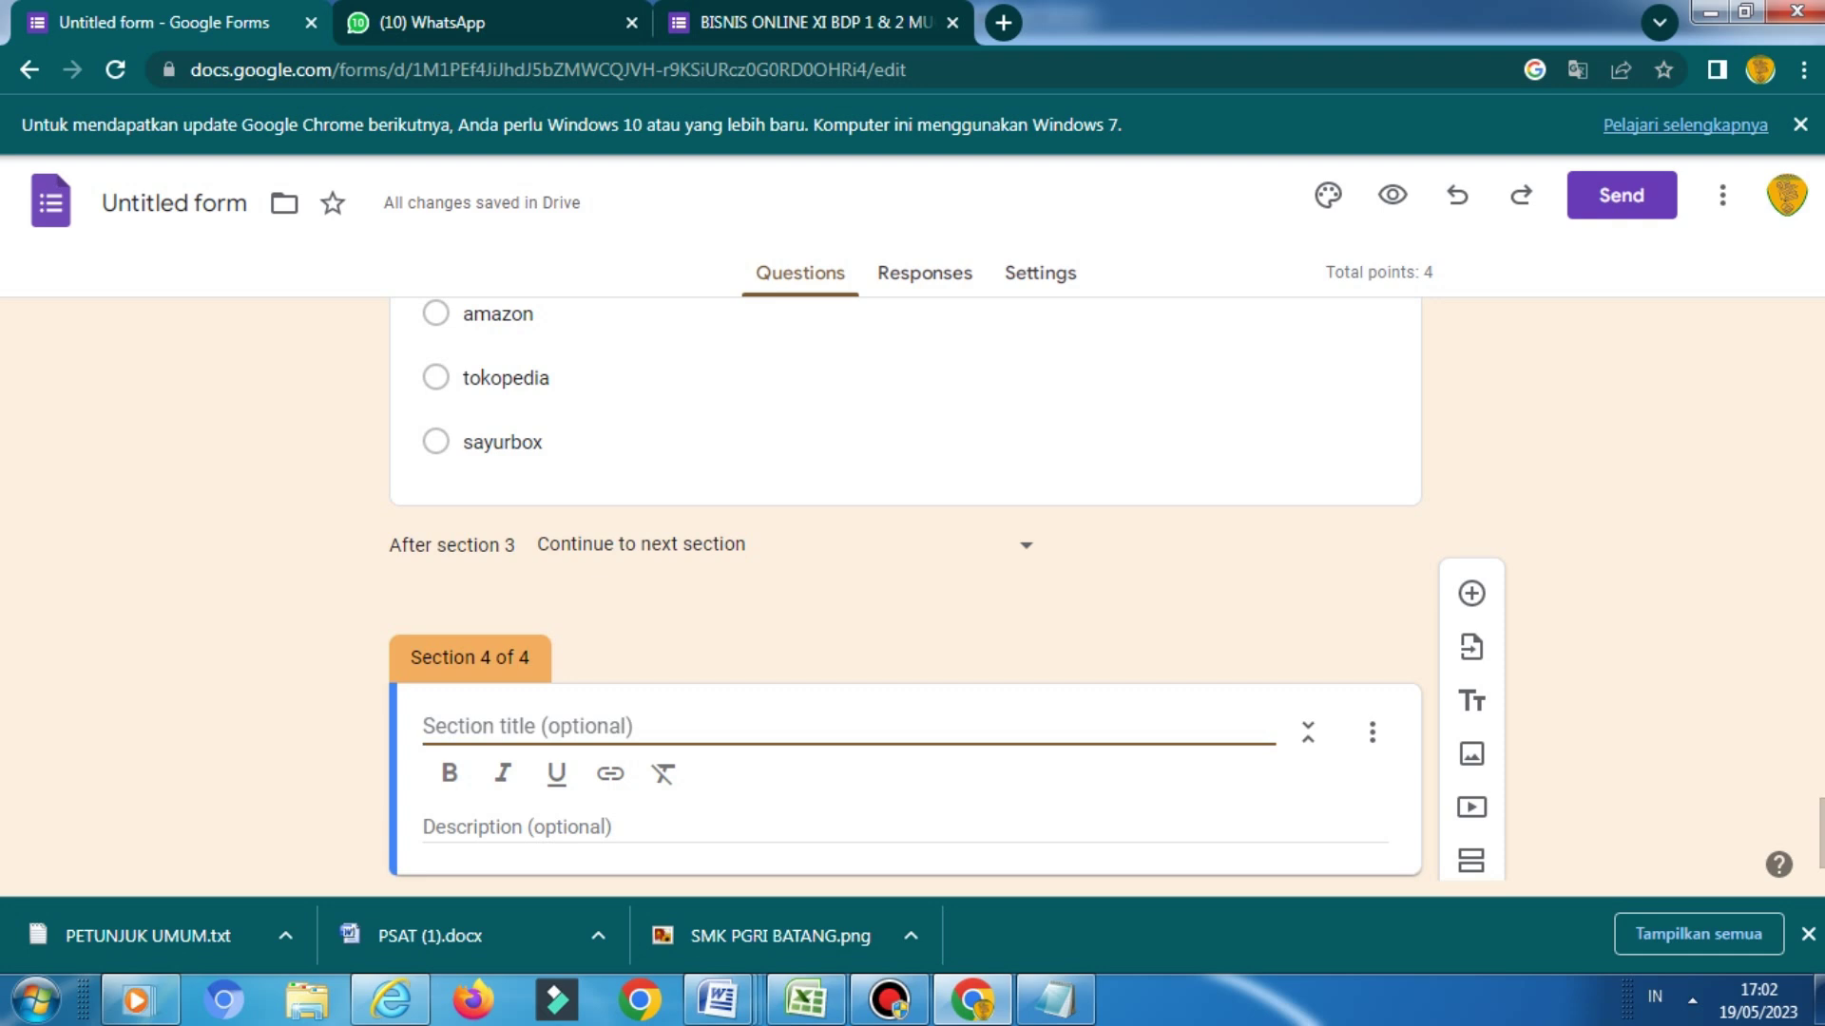
pyautogui.write('Isian Singka')
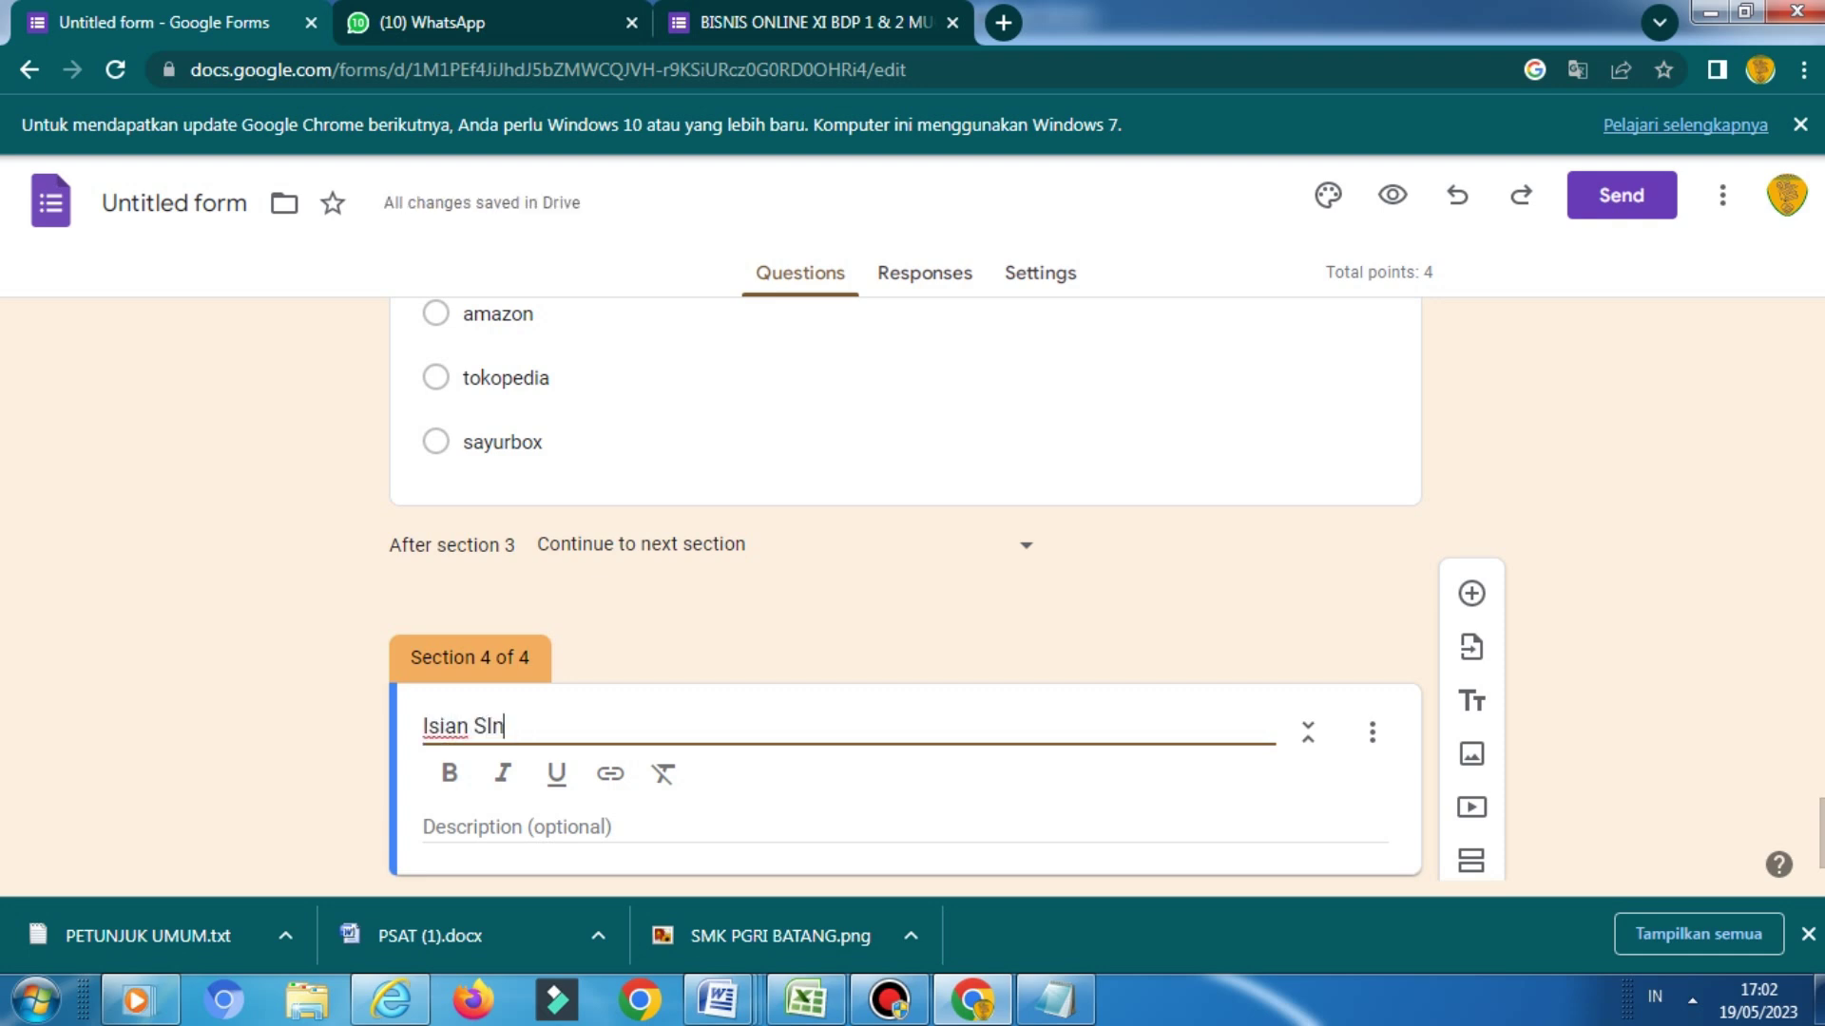
pyautogui.press('BackSpace')
pyautogui.press('BackSpace')
pyautogui.press('BackSpace')
pyautogui.press('BackSpace')
pyautogui.press('BackSpace')
pyautogui.write('ingkat')
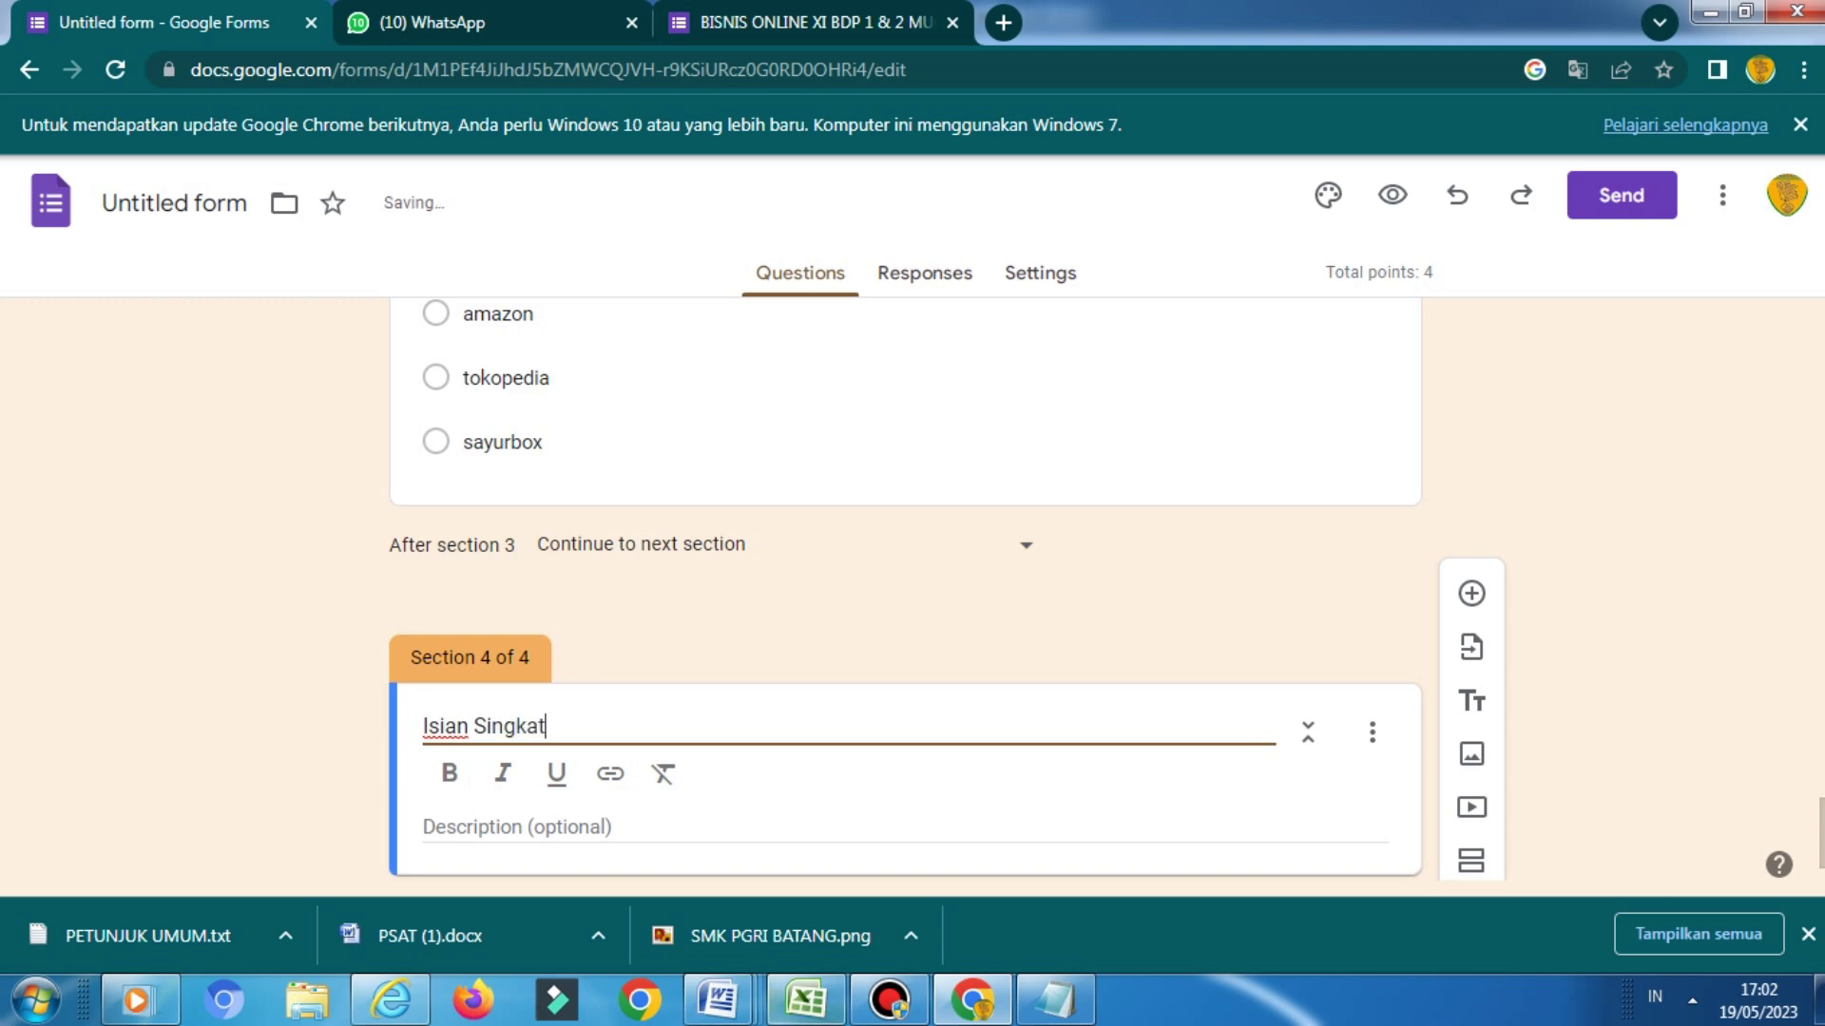
# Copy the lowercase short-answer instruction line from the PSAT (1) Word document
pyautogui.moveTo(720, 1000)
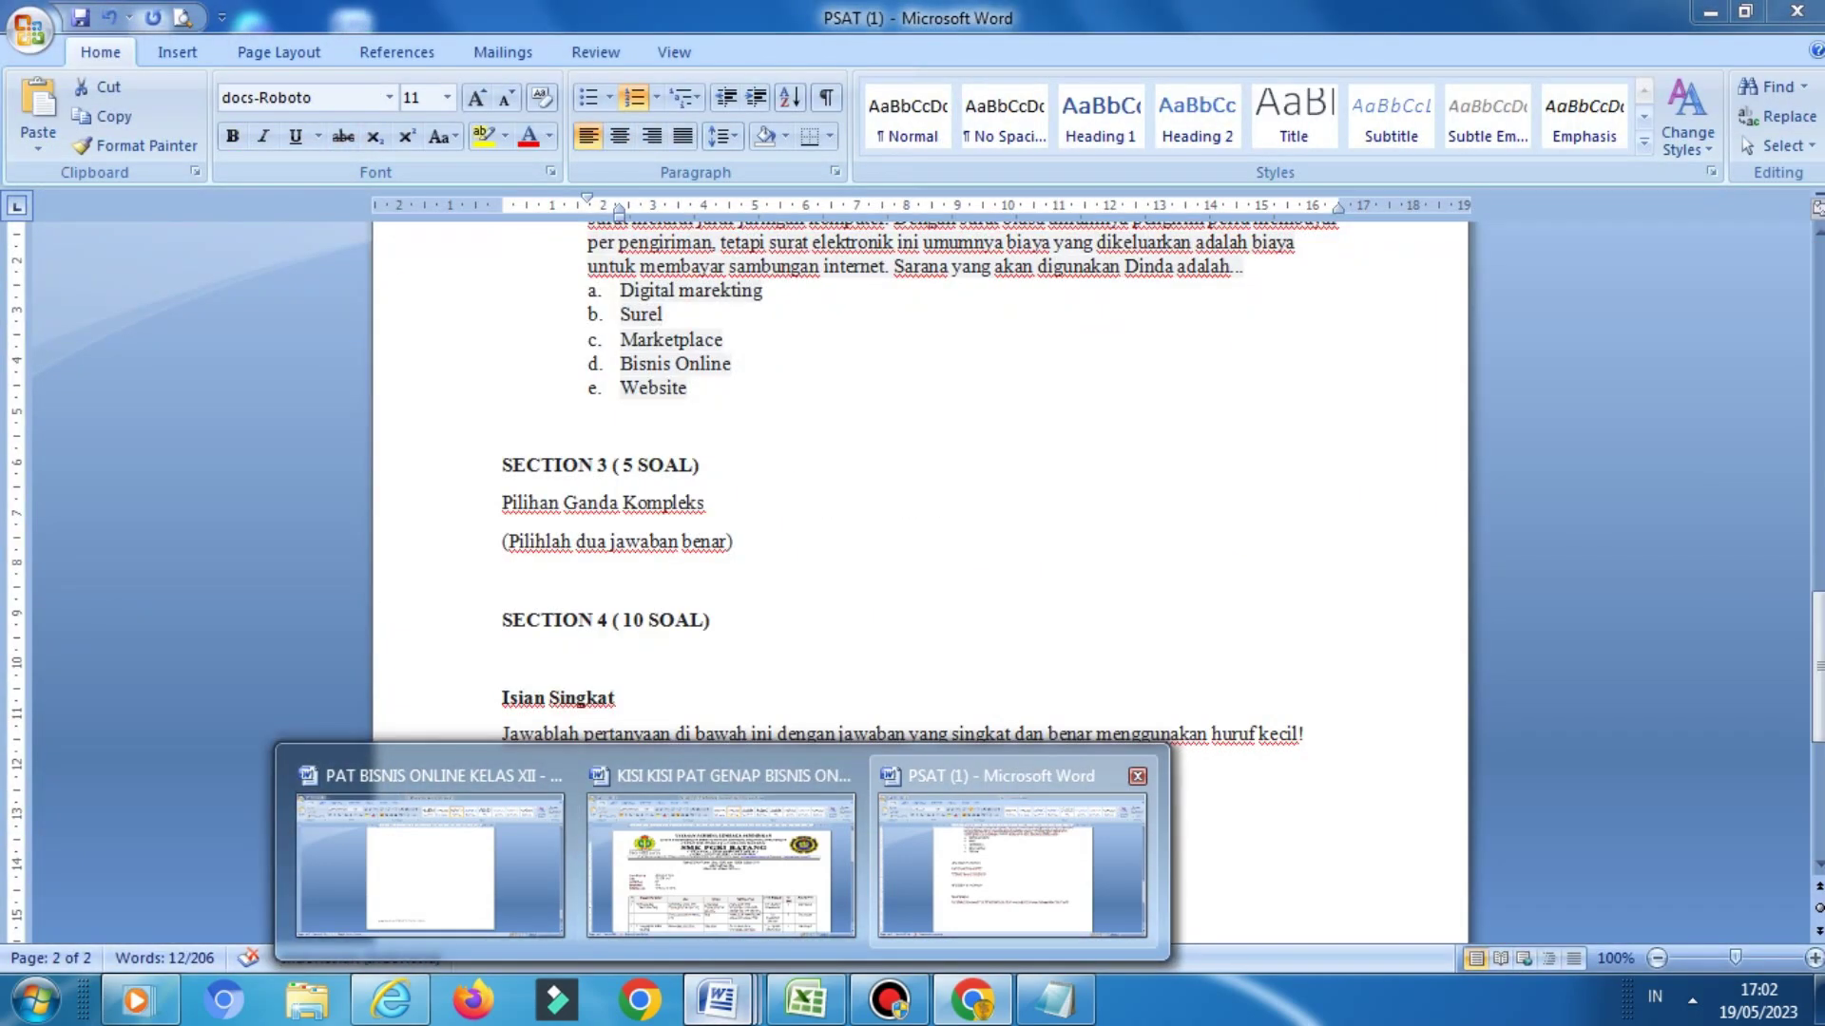
pyautogui.click(1012, 860)
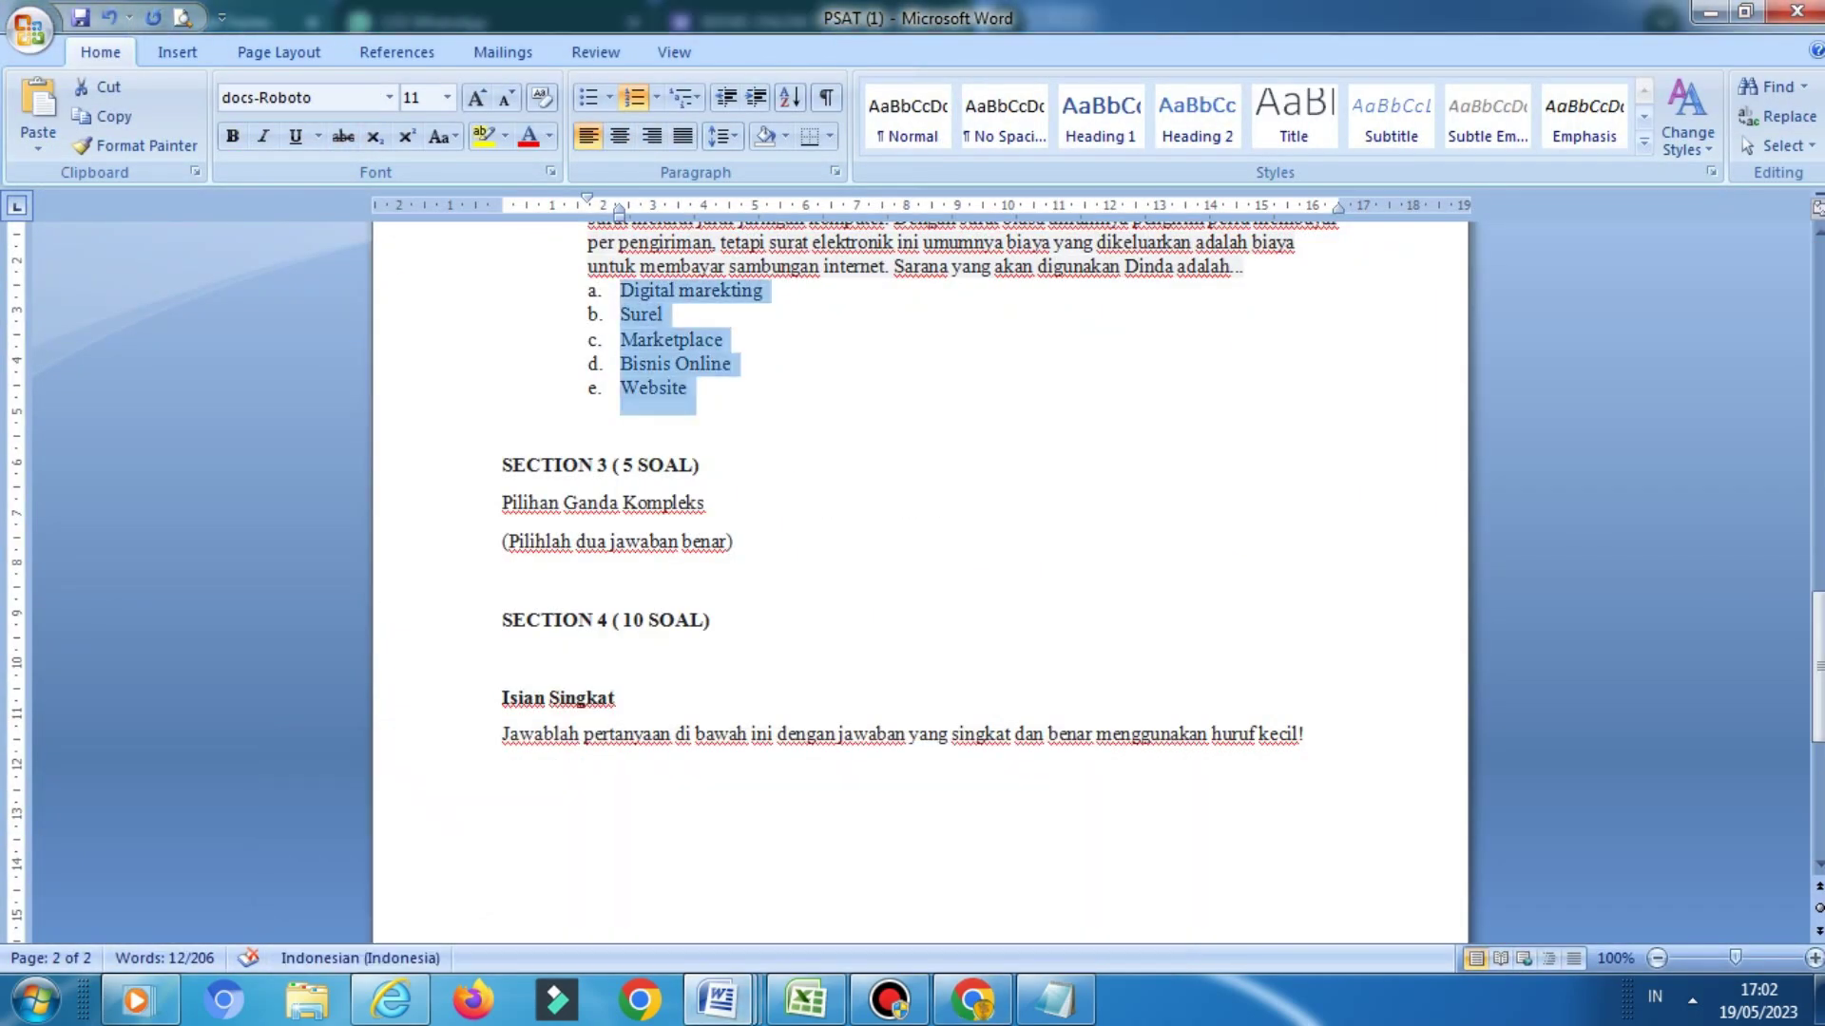
pyautogui.click(501, 734)
pyautogui.hotkey('shift', 'Down')
pyautogui.hotkey('shift', 'Up')
pyautogui.hotkey('shift', 'Down')
pyautogui.hotkey('ctrl', 'c')
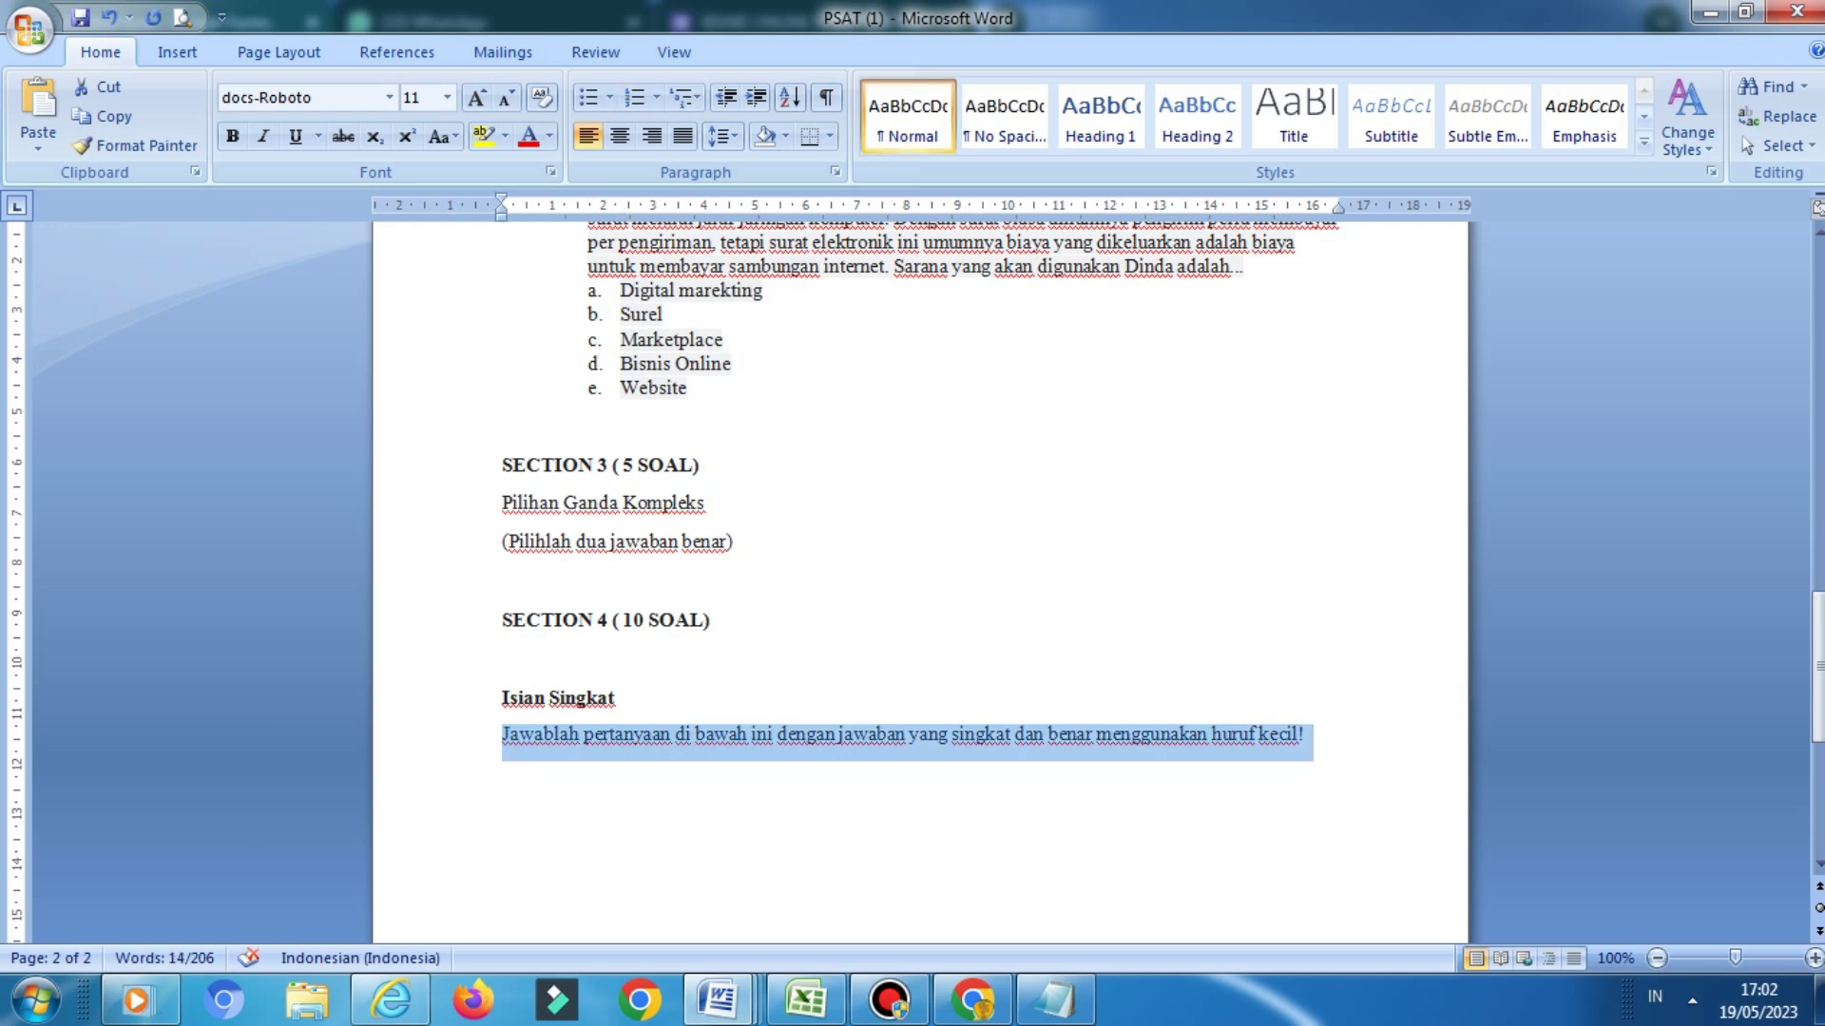
# Paste the copied instruction as the Isian Singkat section description
pyautogui.click(973, 1000)
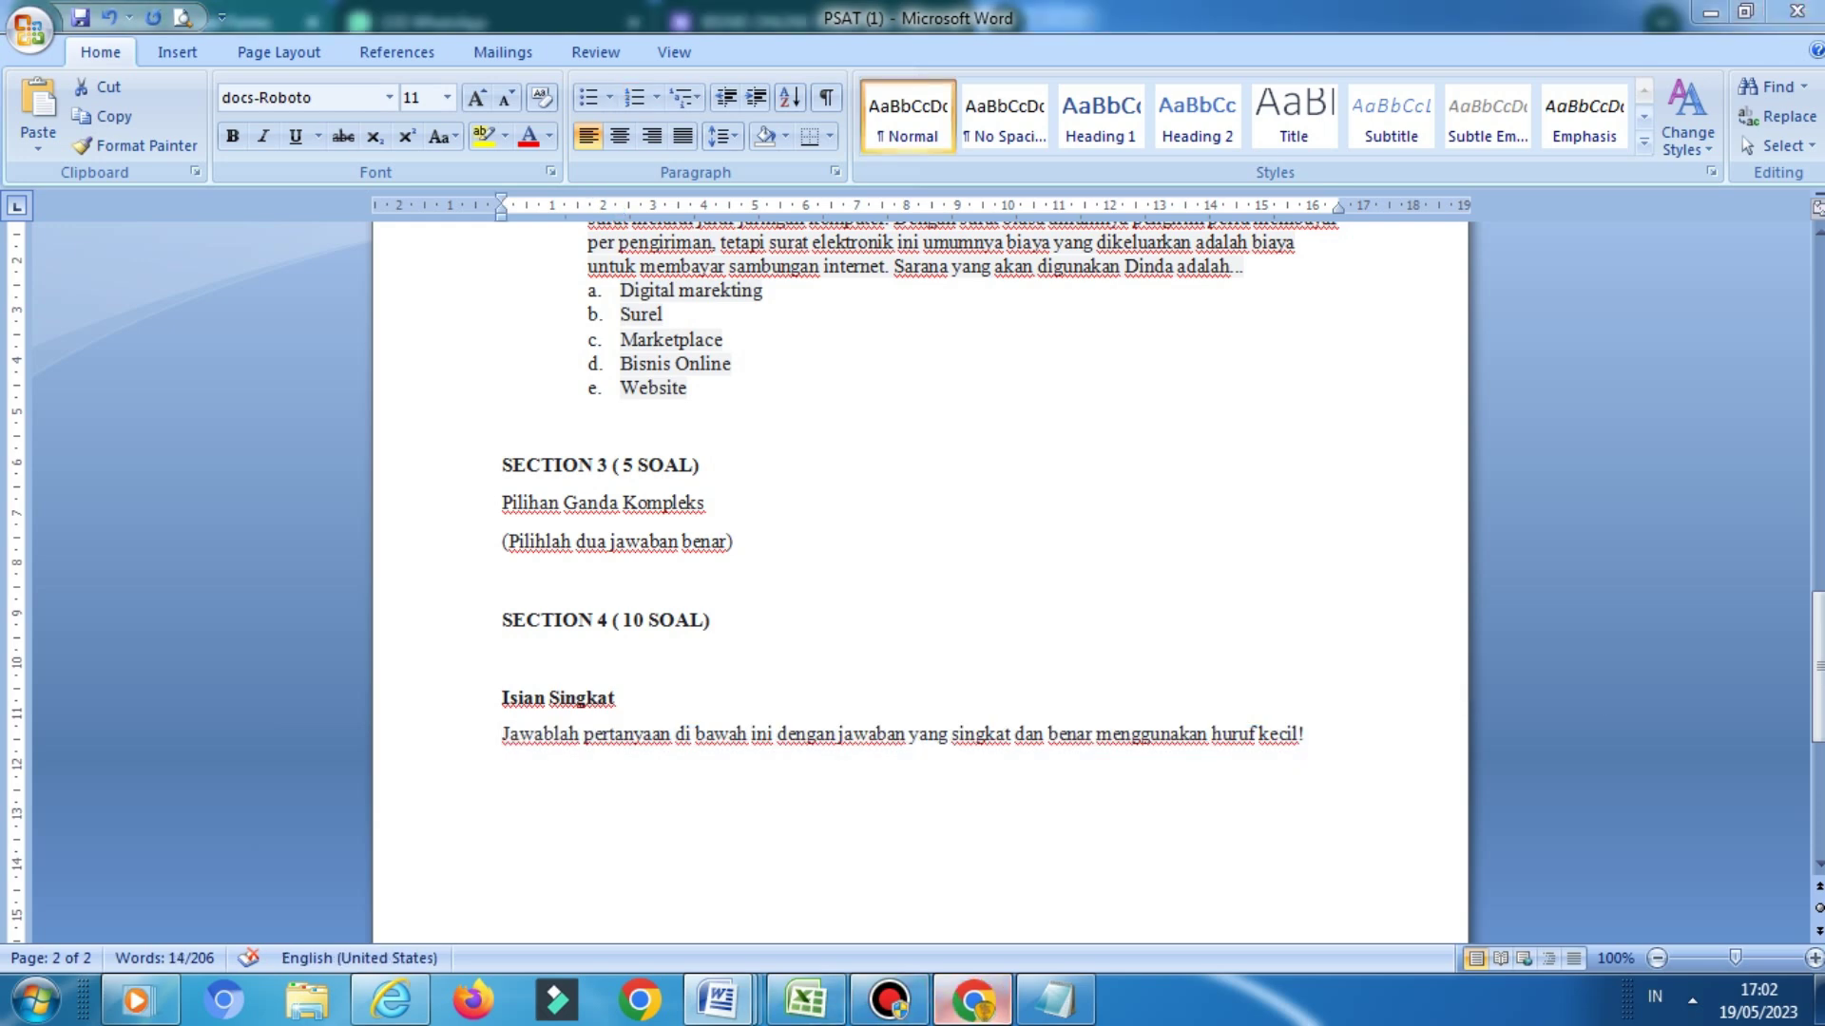
pyautogui.press('Tab')
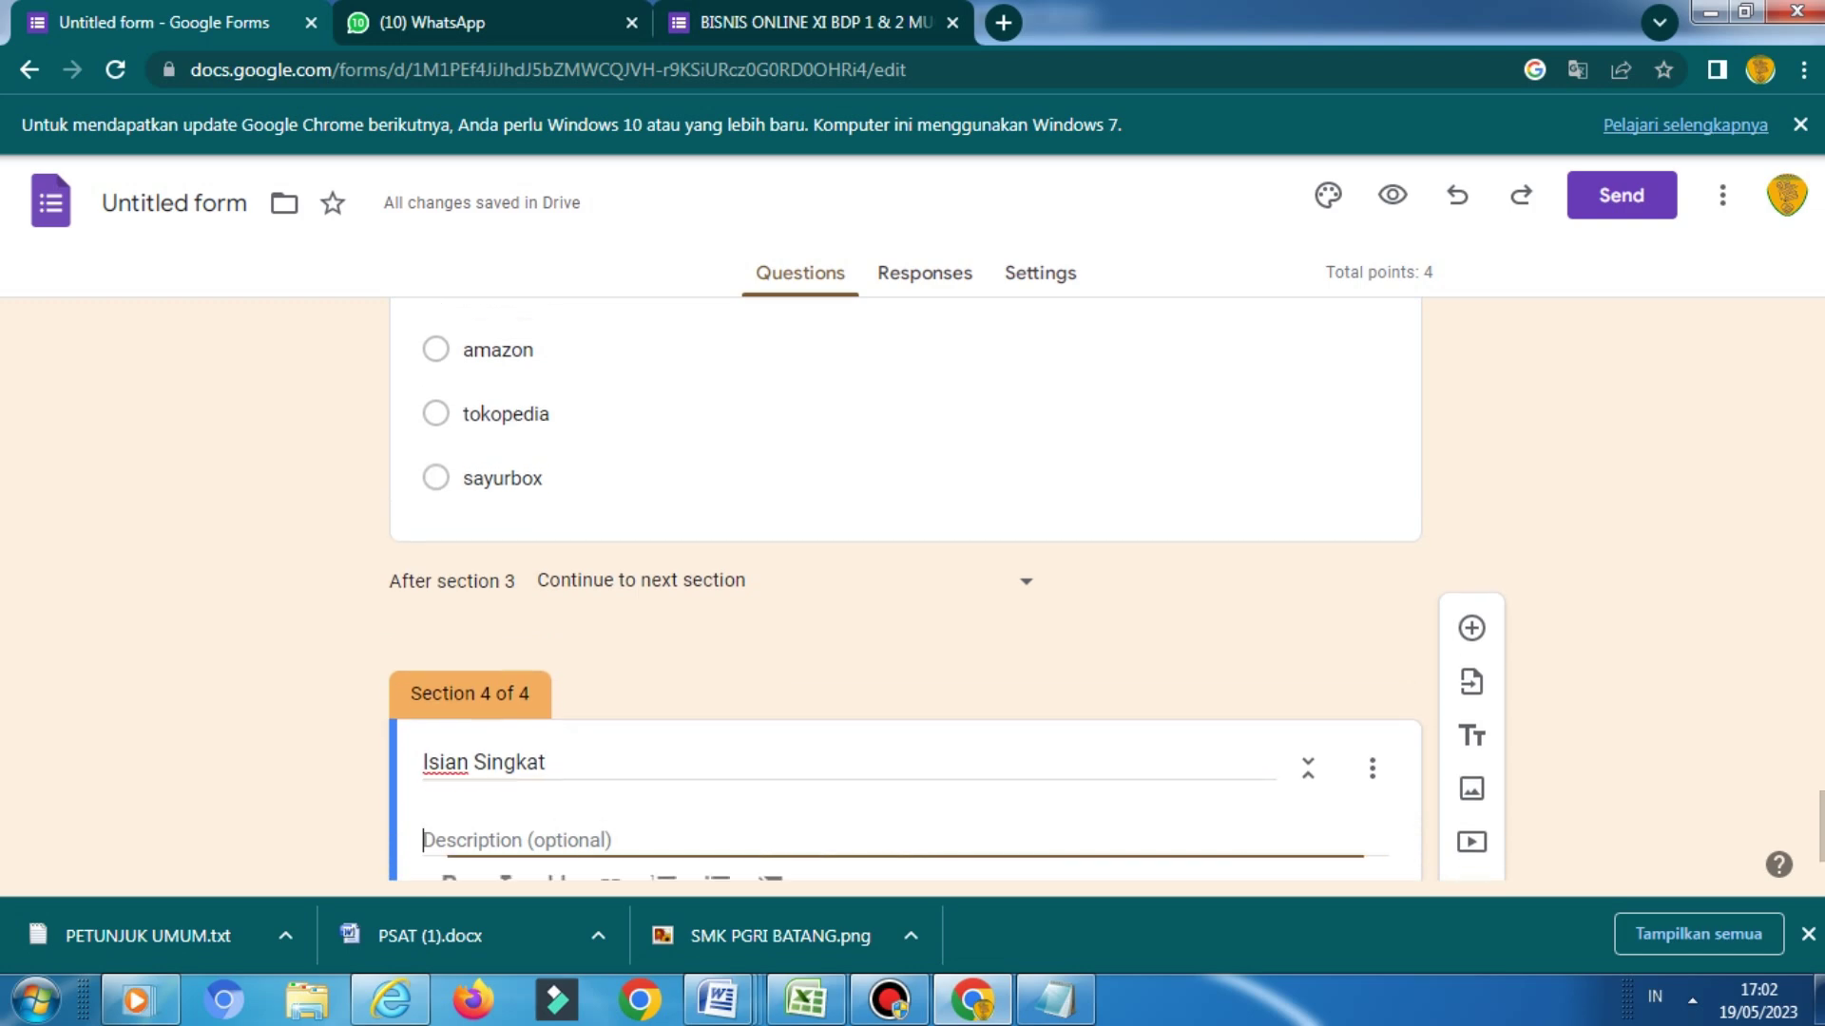
pyautogui.hotkey('ctrl', 'v')
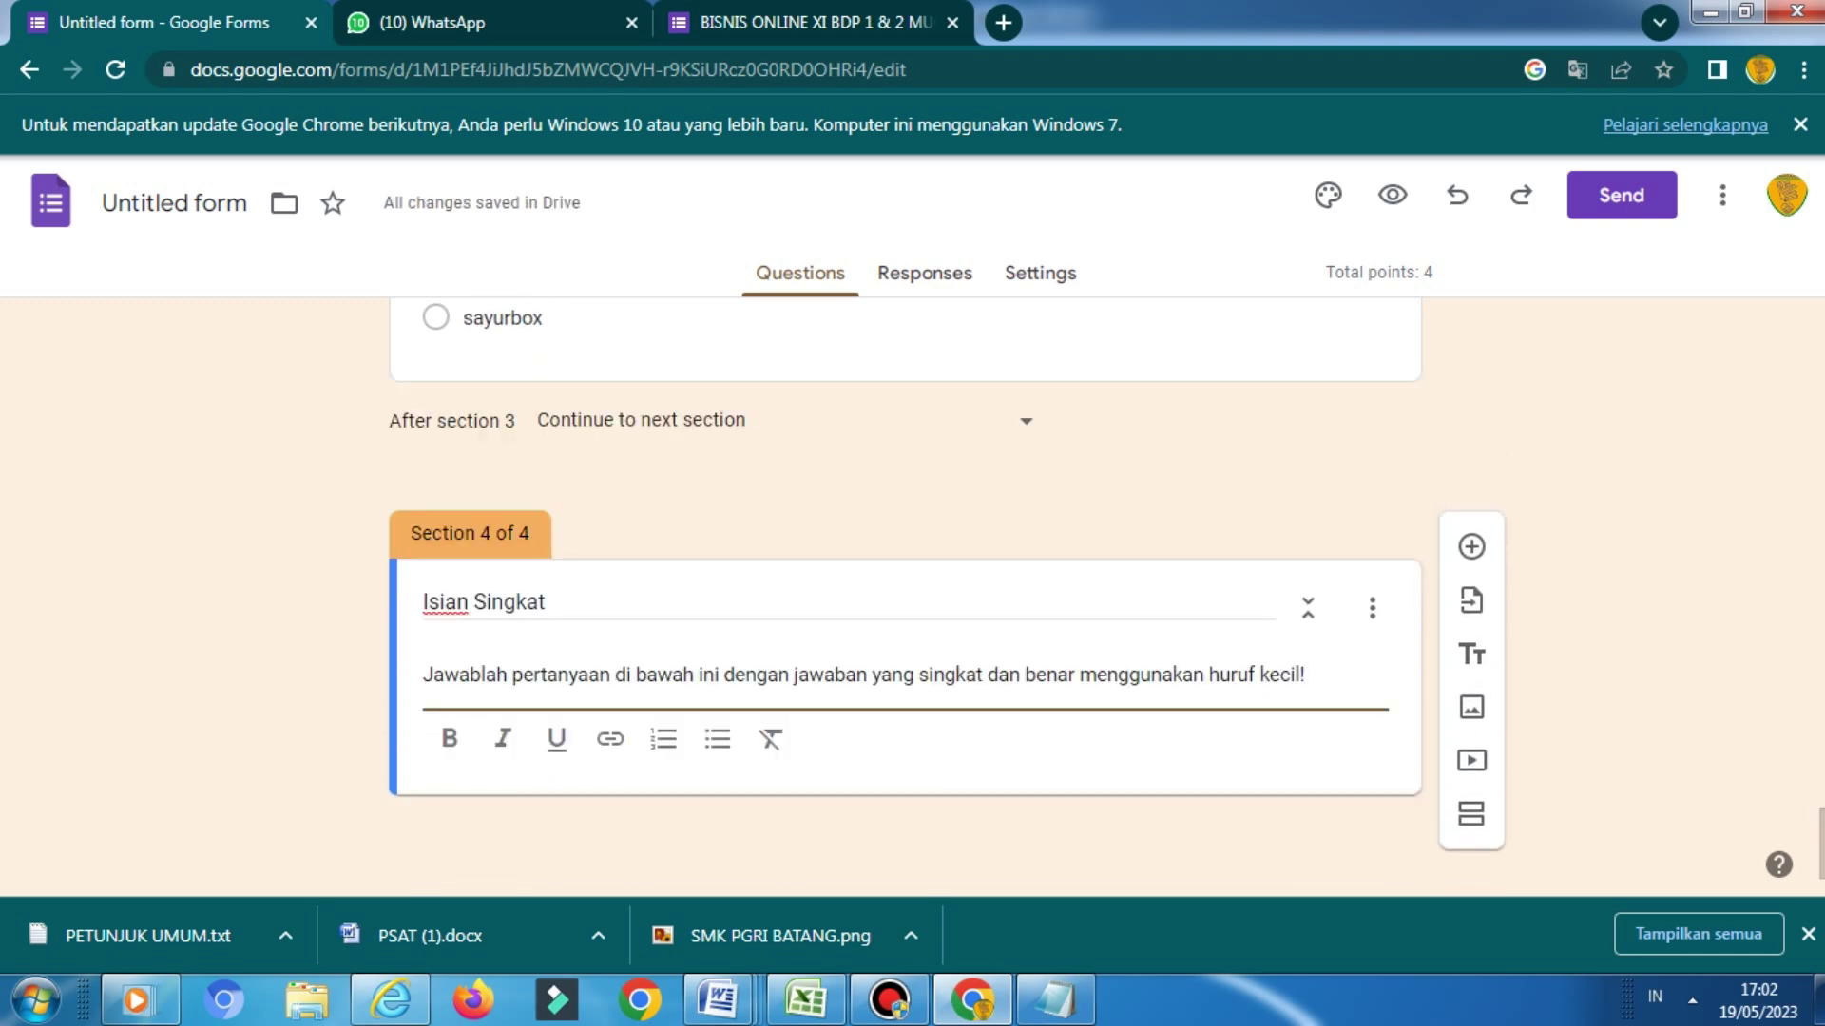
pyautogui.click(1472, 547)
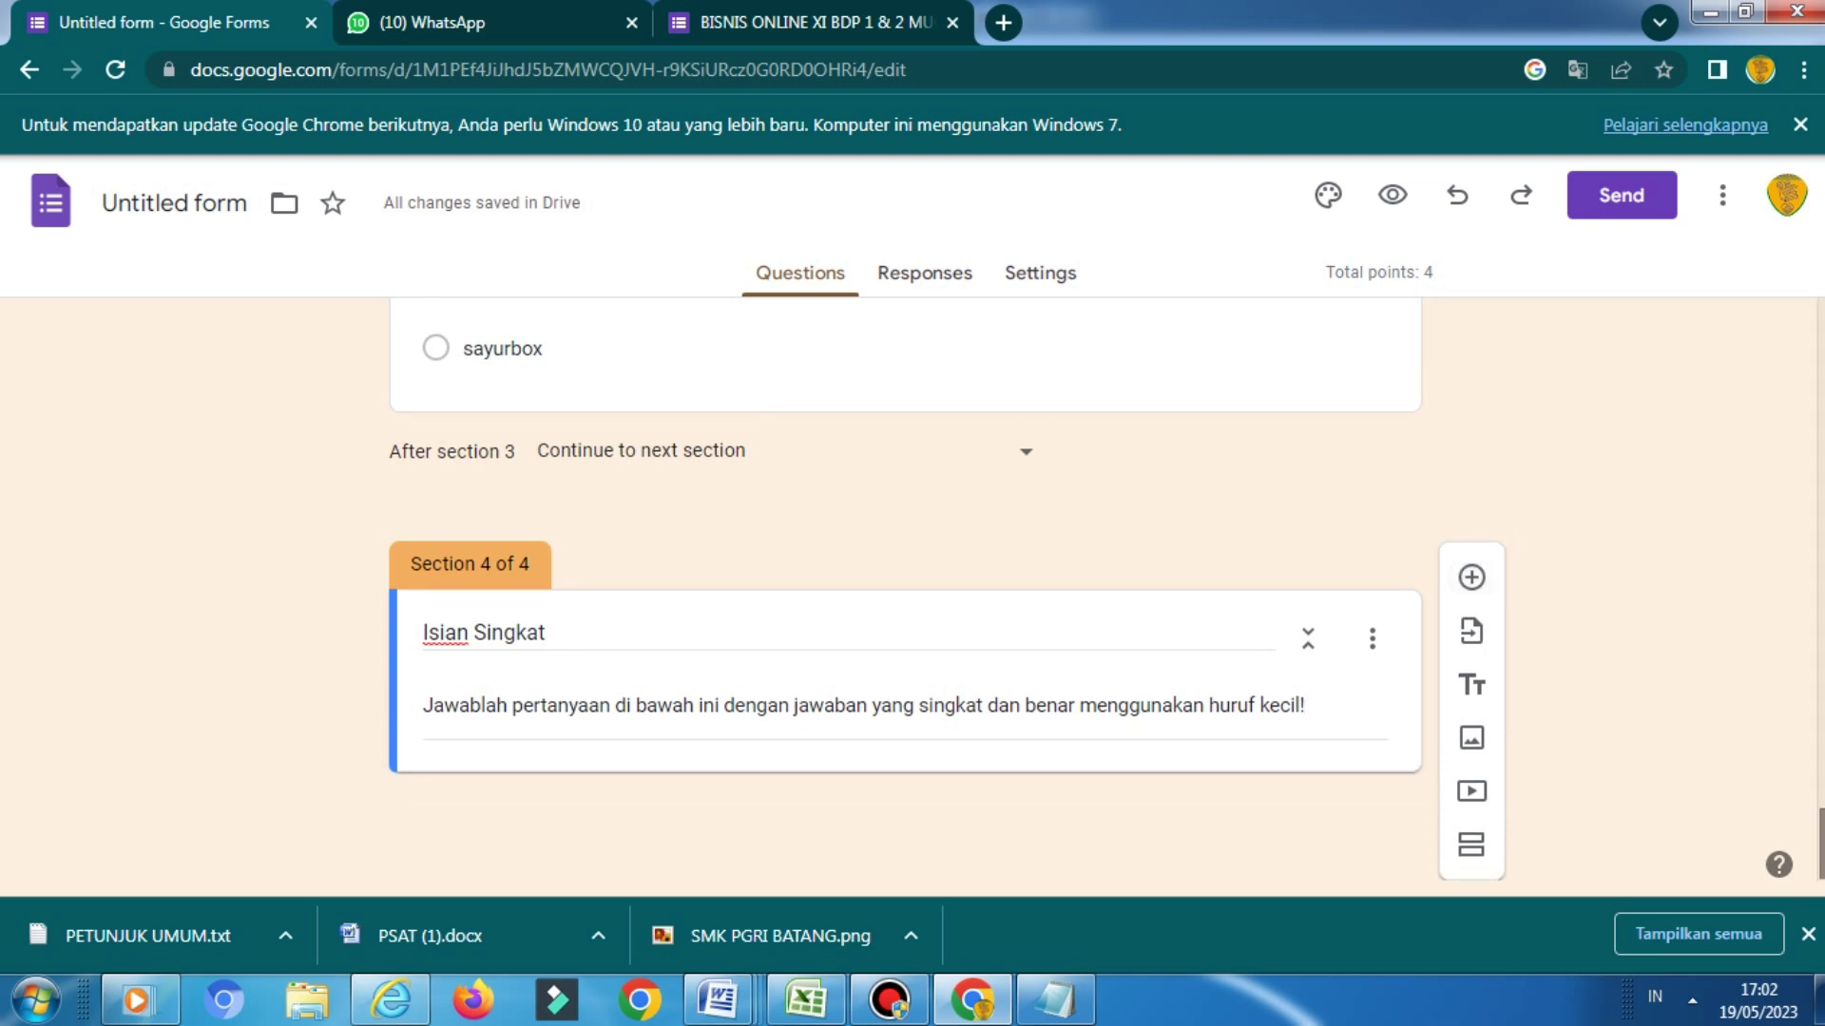
# Add a blank question to the Isian Singkat section and check the PSAT (1) document
pyautogui.click(1471, 577)
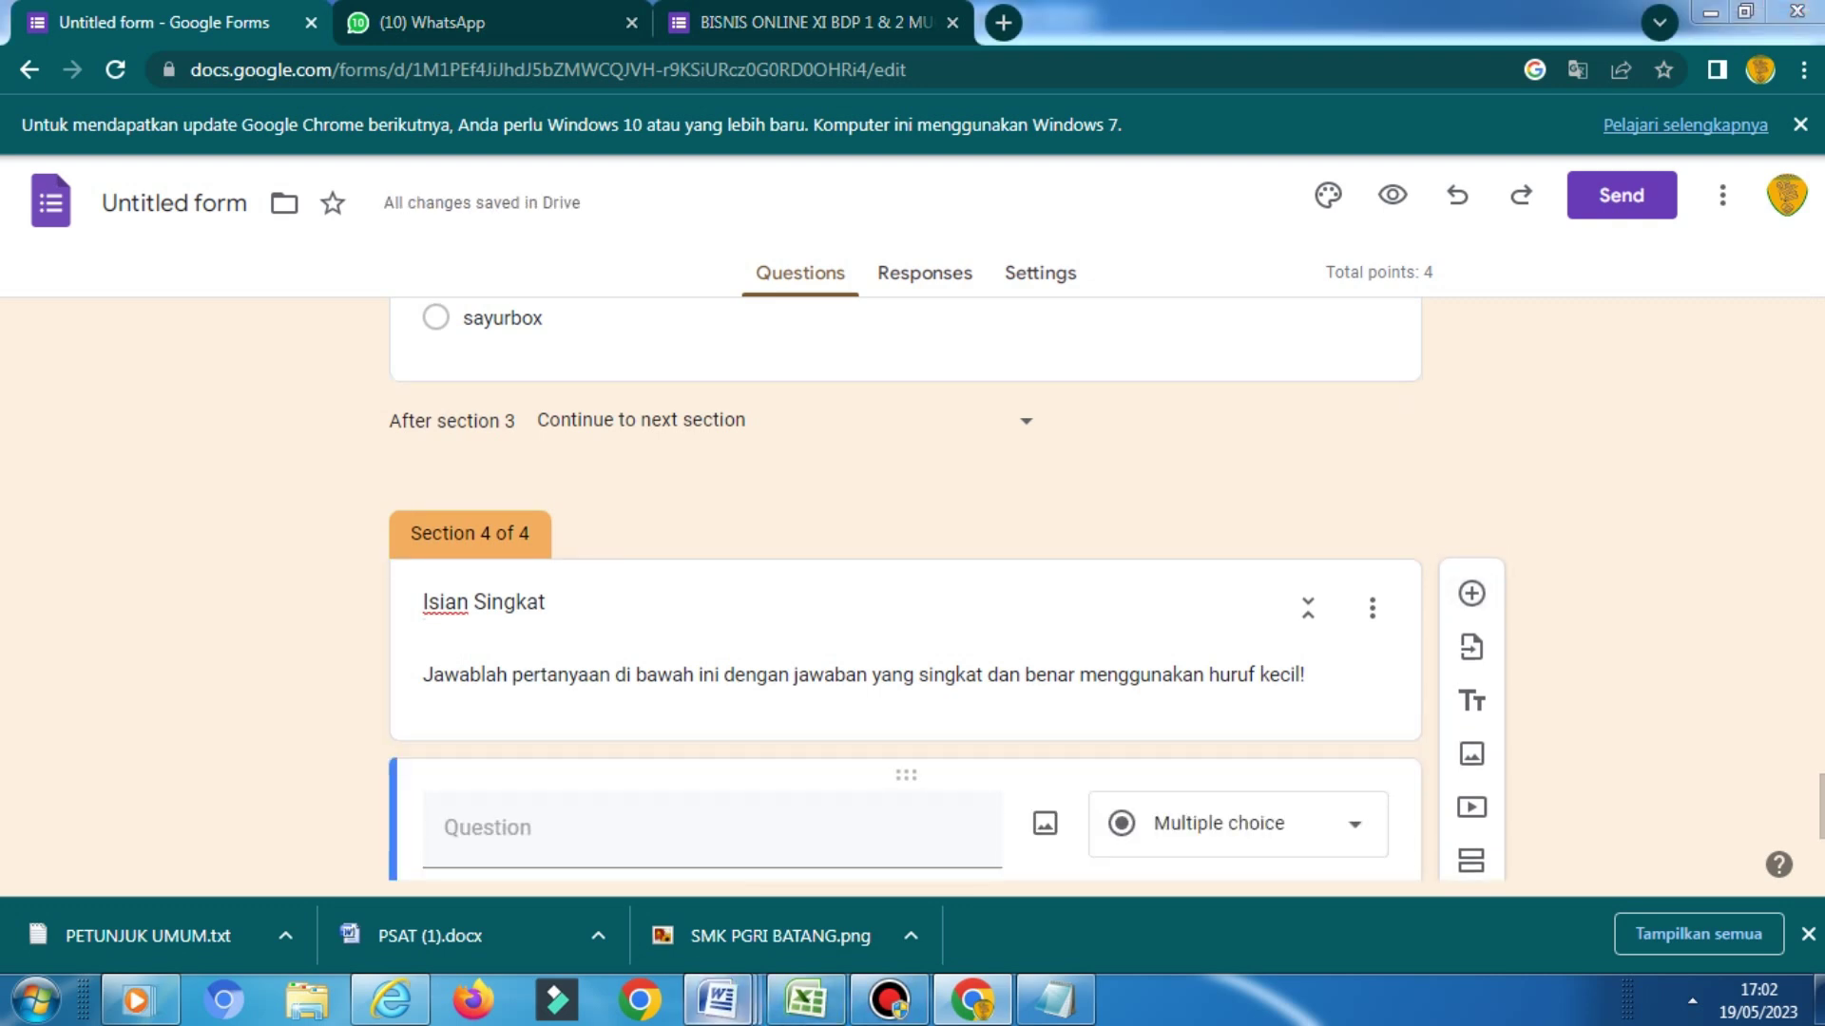
pyautogui.moveTo(718, 999)
pyautogui.moveTo(720, 855)
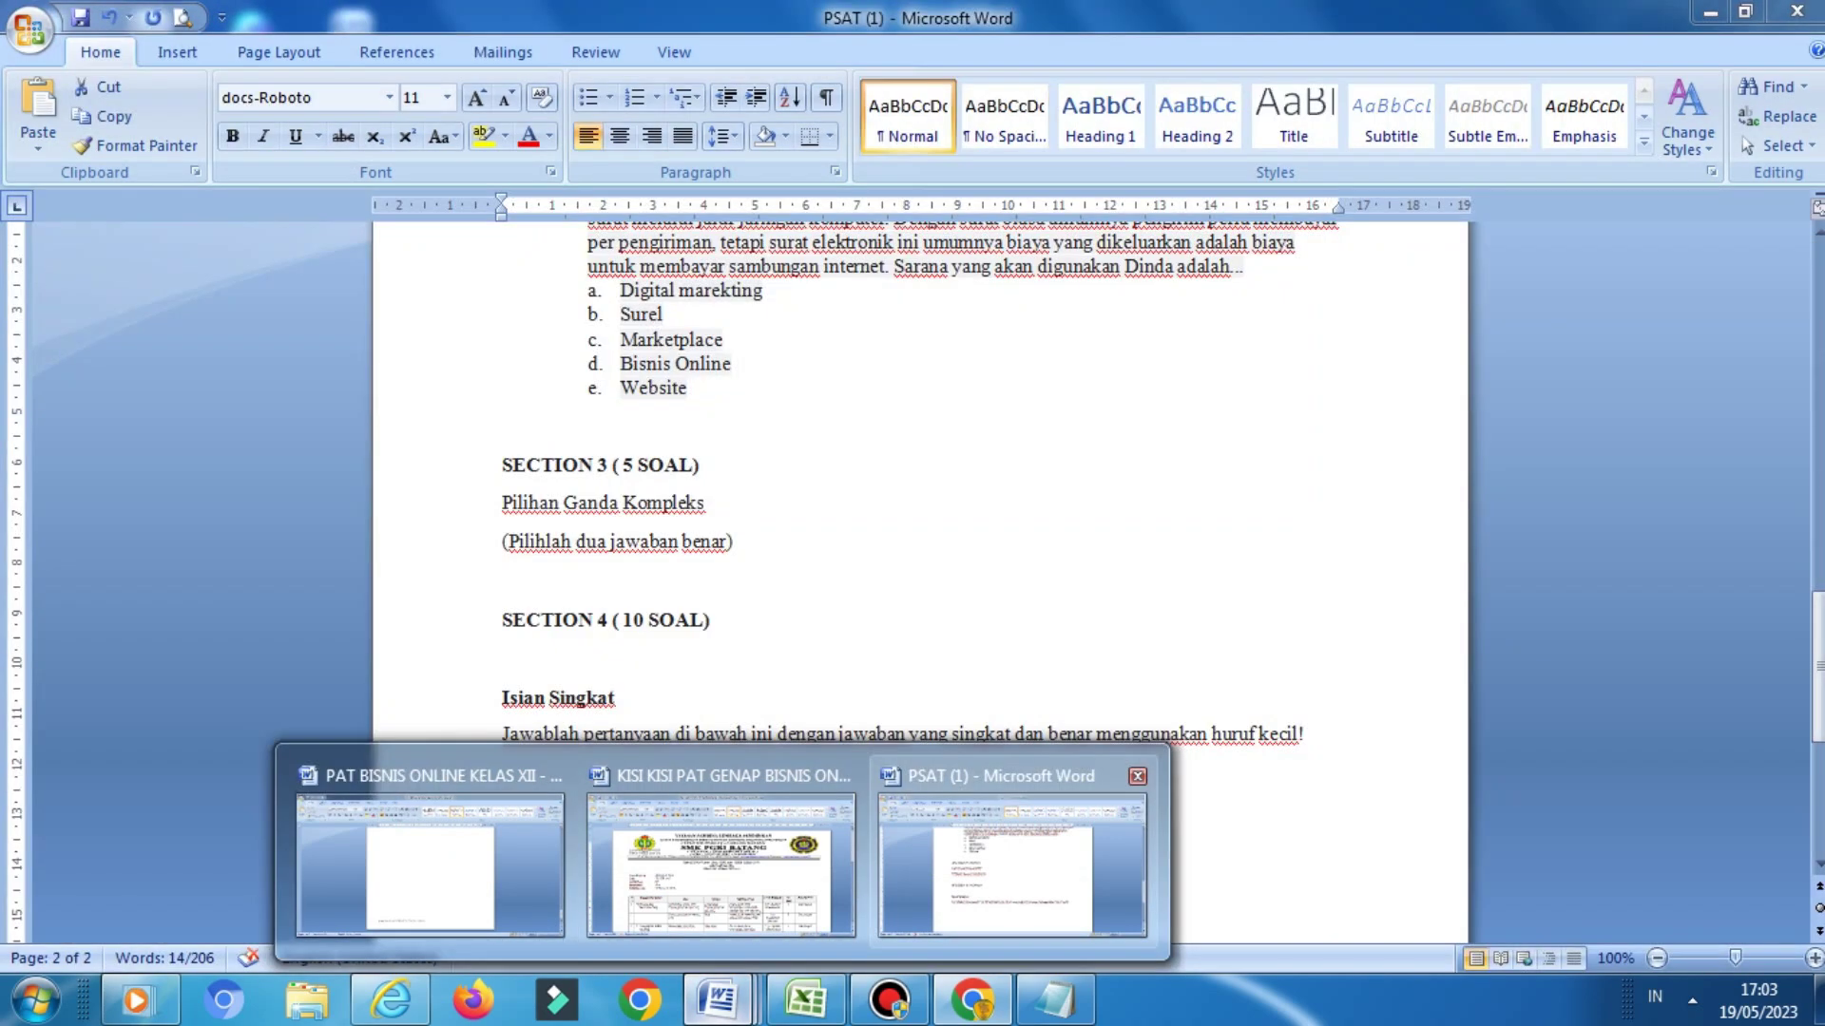
pyautogui.click(1011, 865)
pyautogui.moveTo(1817, 668); pyautogui.dragTo(1817, 730)
pyautogui.click(972, 999)
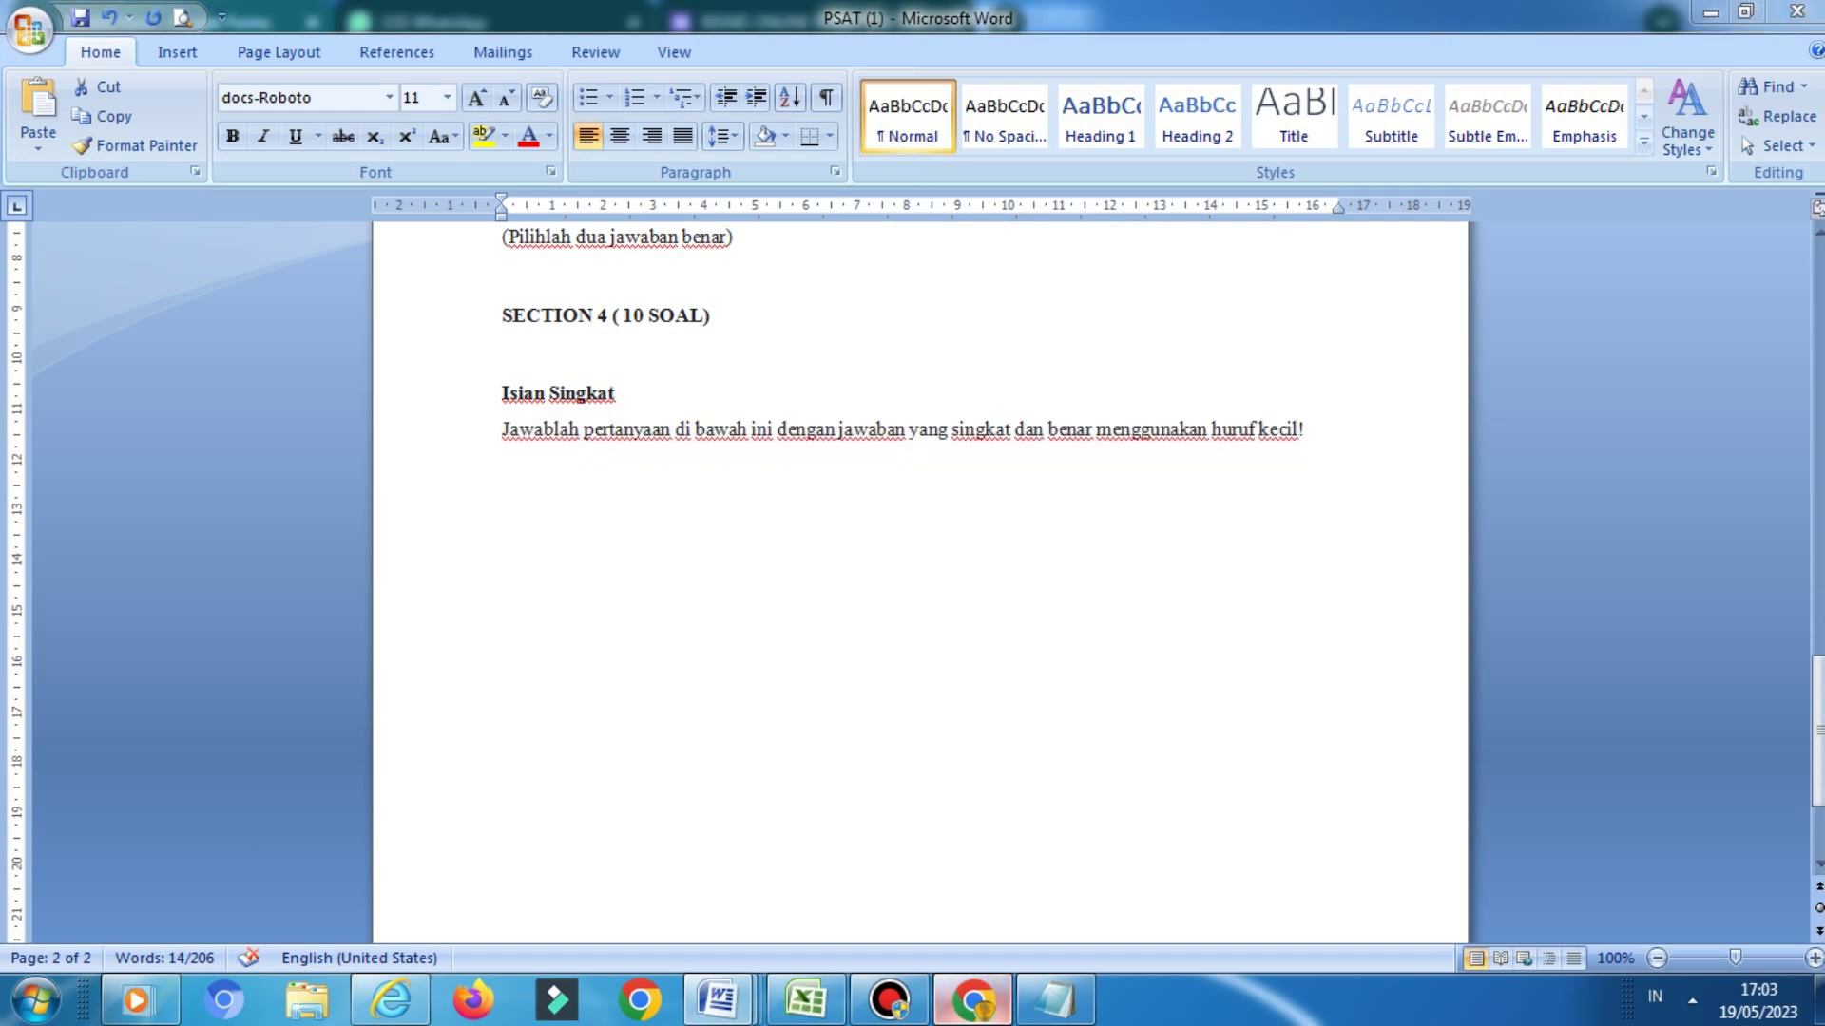
# Copy the Java interface question text from the BISNIS ONLINE exam form
pyautogui.hotkey('ctrl', 'shift', 'Tab')
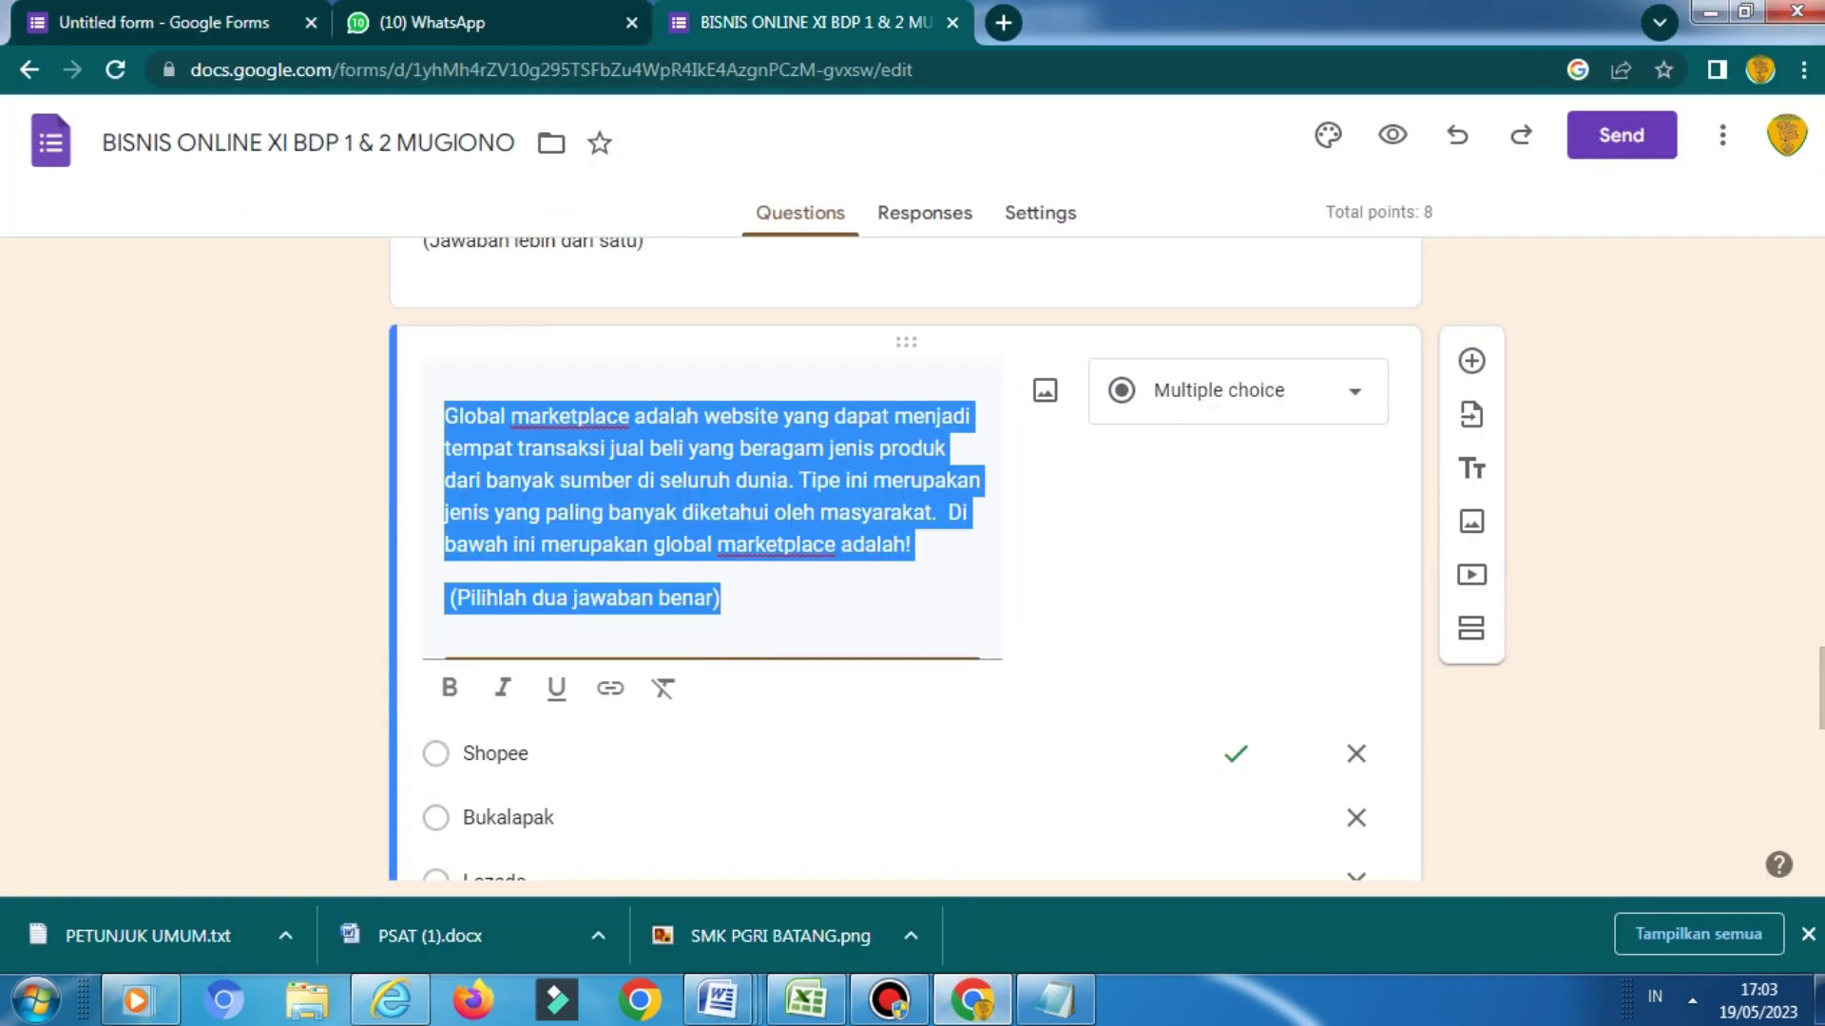
pyautogui.scroll(-15, 904, 559)
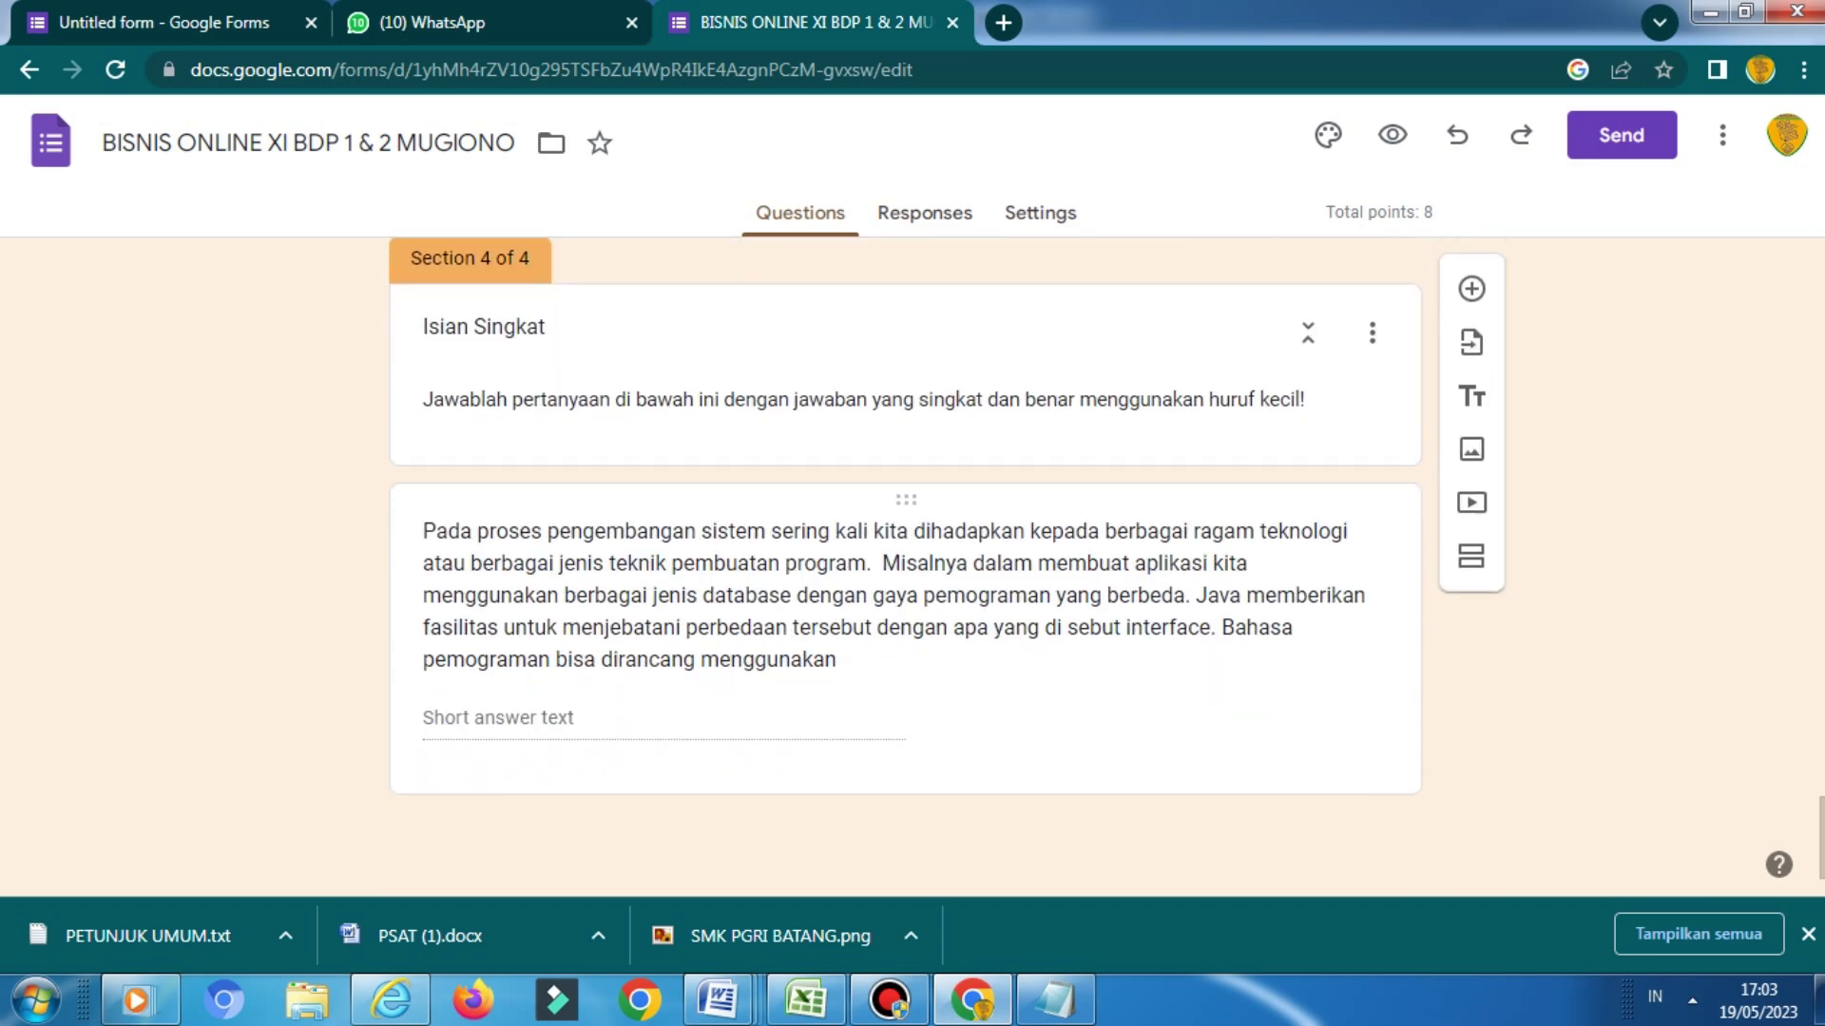
pyautogui.tripleClick(627, 595)
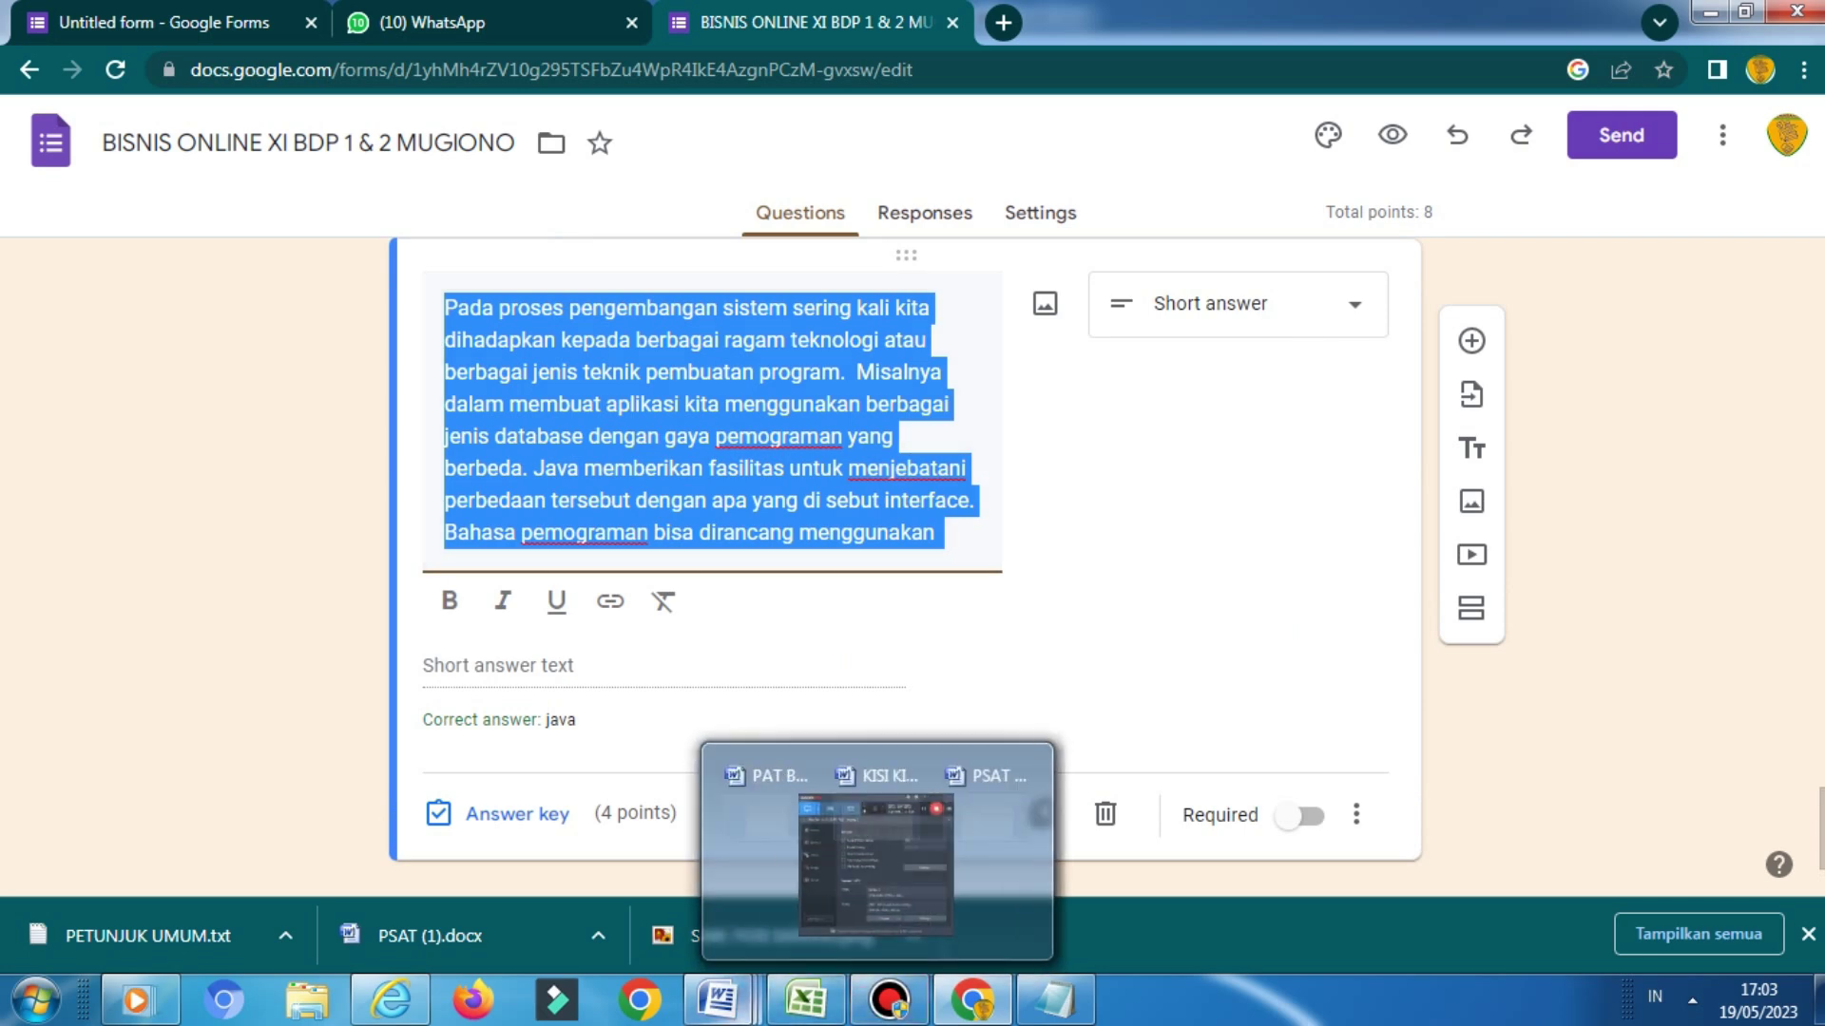
pyautogui.moveTo(969, 1002)
pyautogui.click(971, 1000)
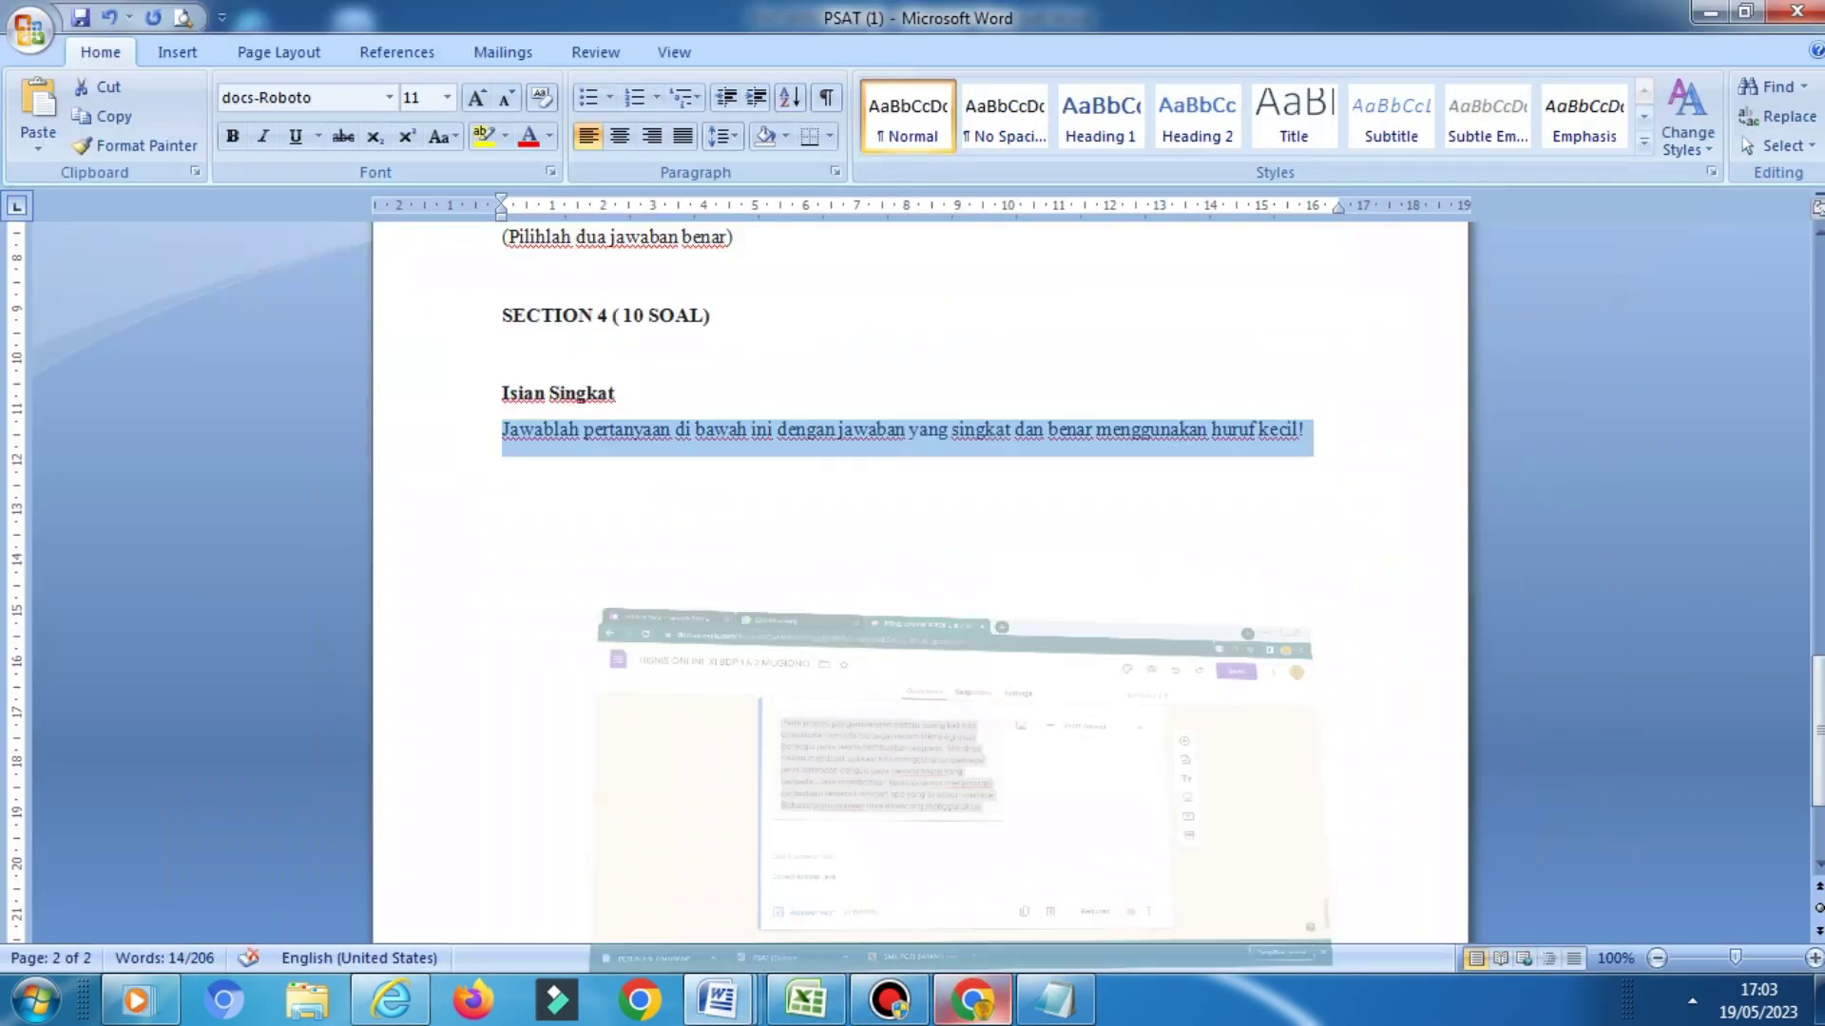
pyautogui.click(971, 1000)
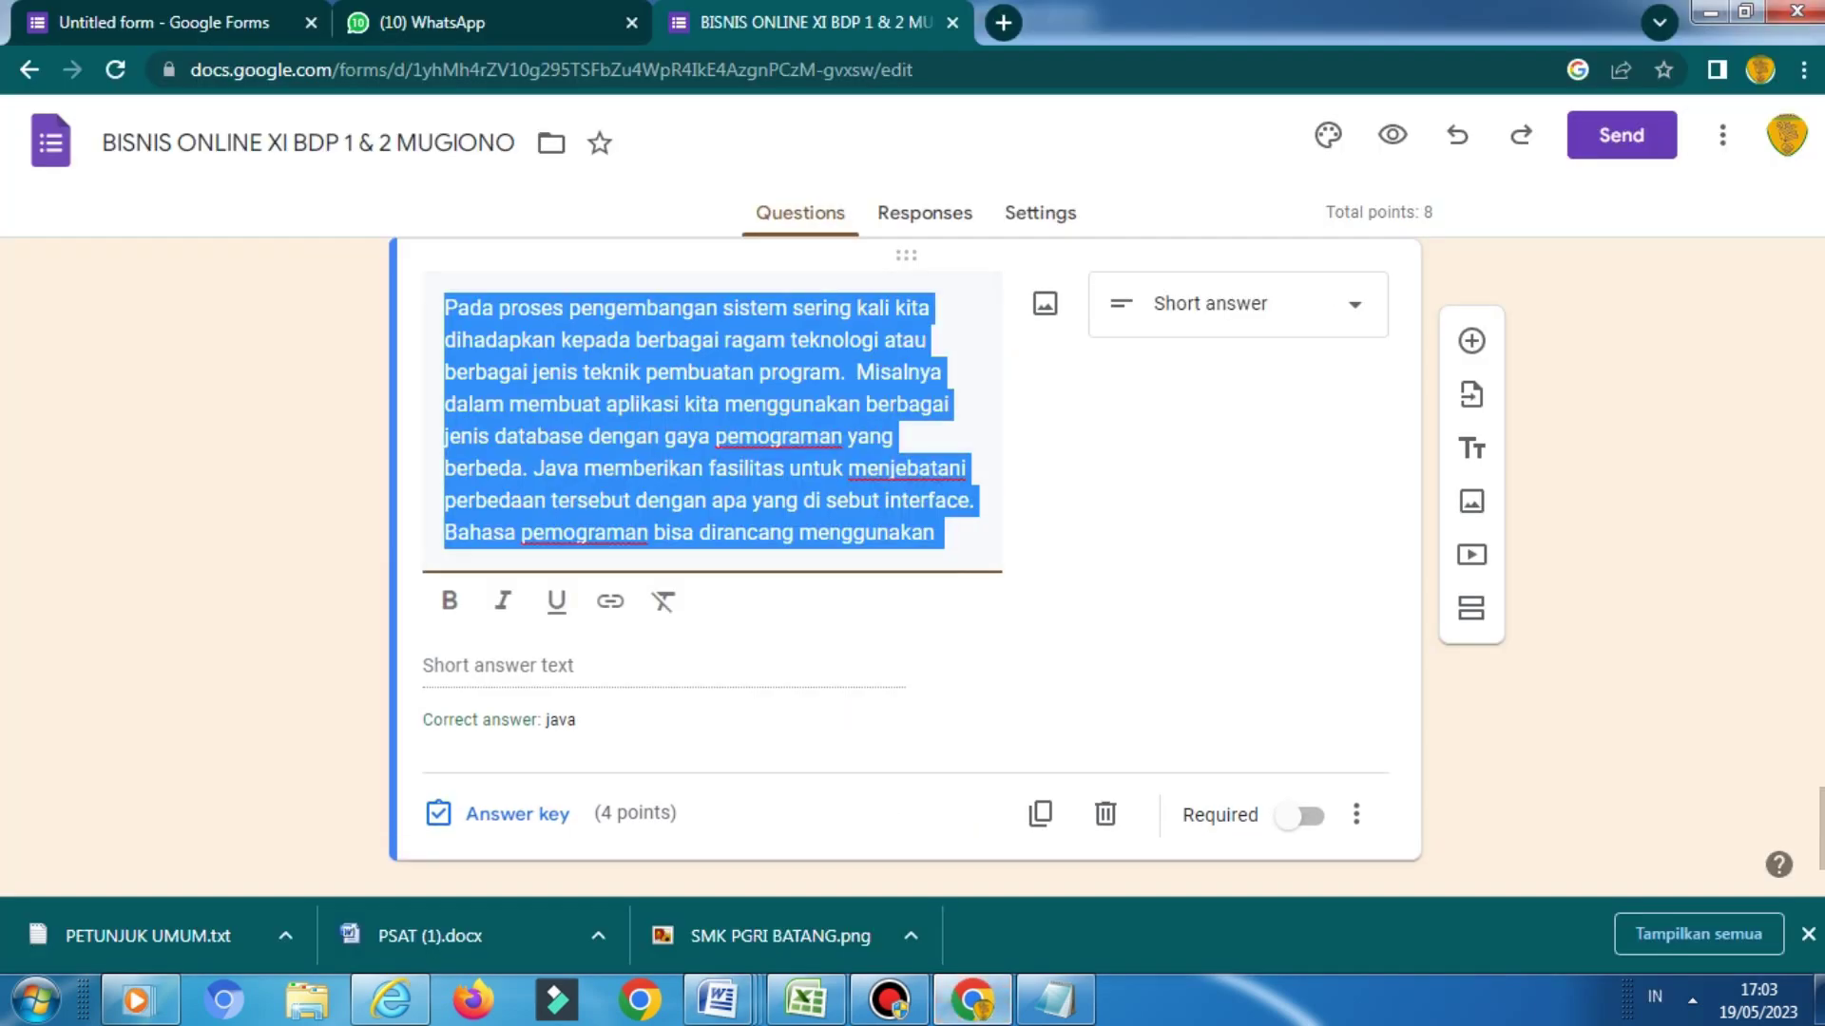
pyautogui.hotkey('ctrl', '1')
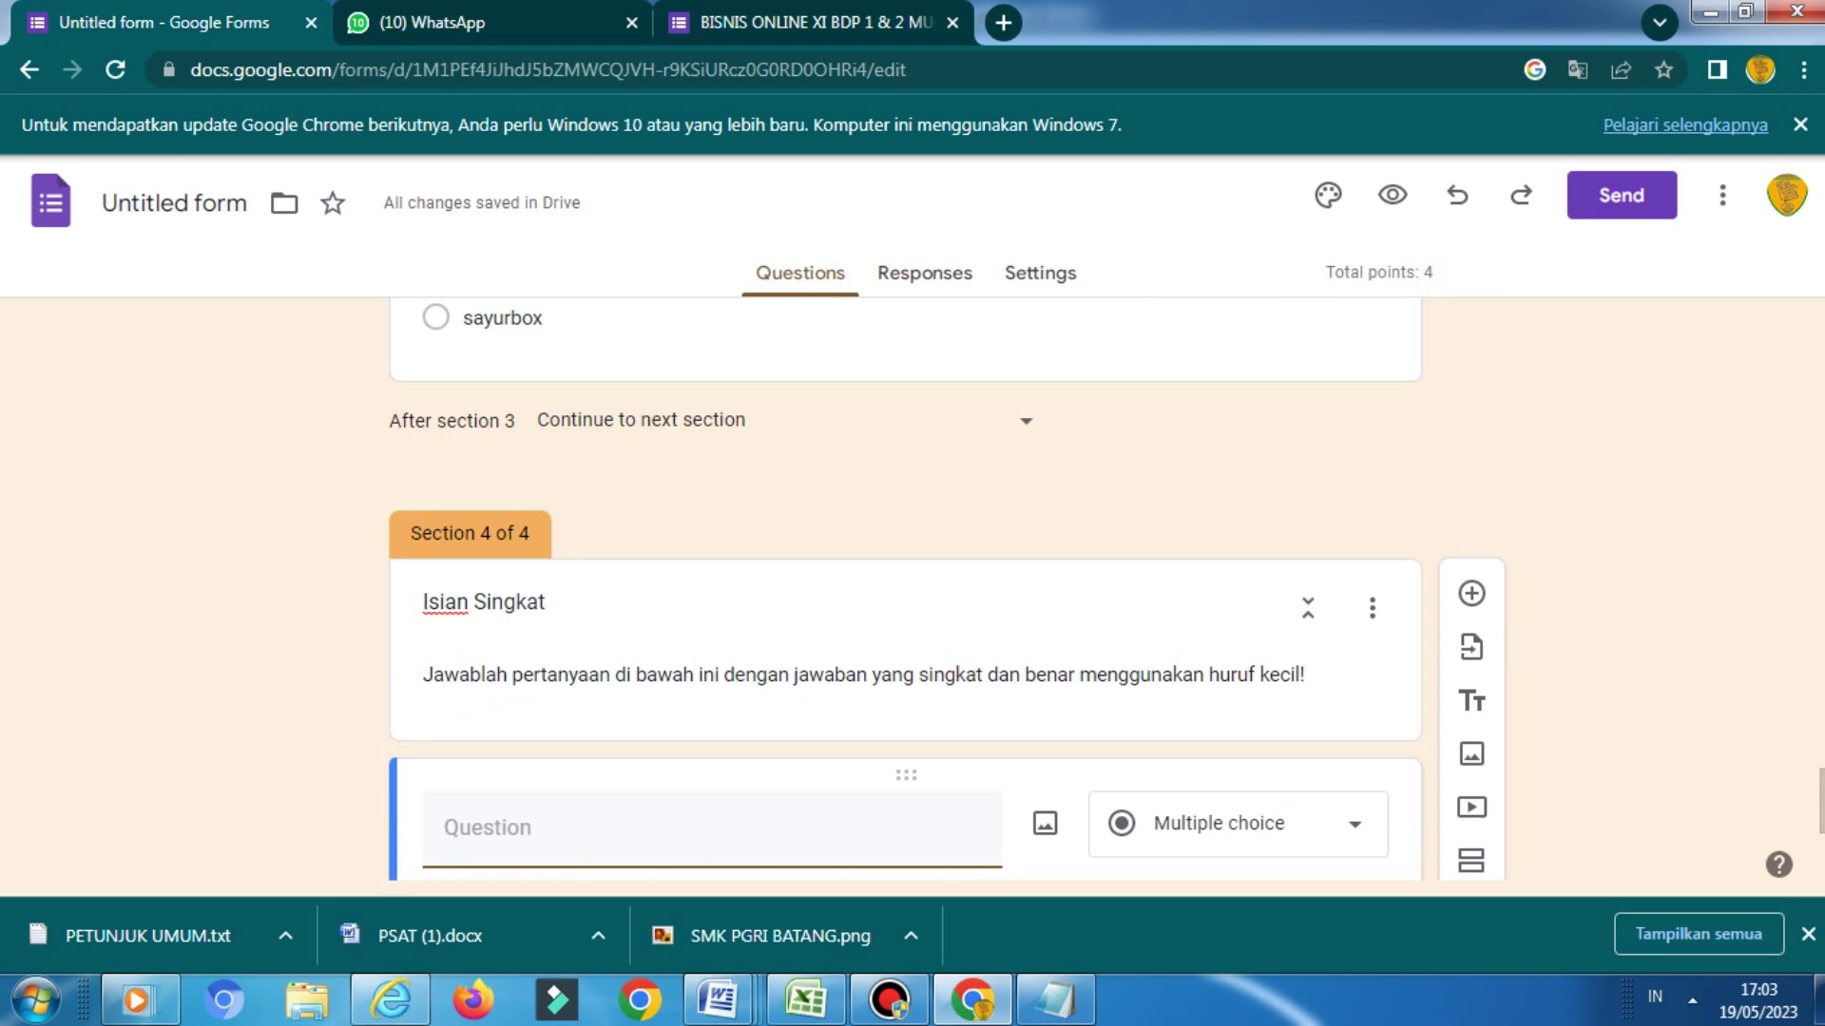
# Paste the Java interface question ending with '....' and make it a Short answer question
pyautogui.hotkey('ctrl', 'v')
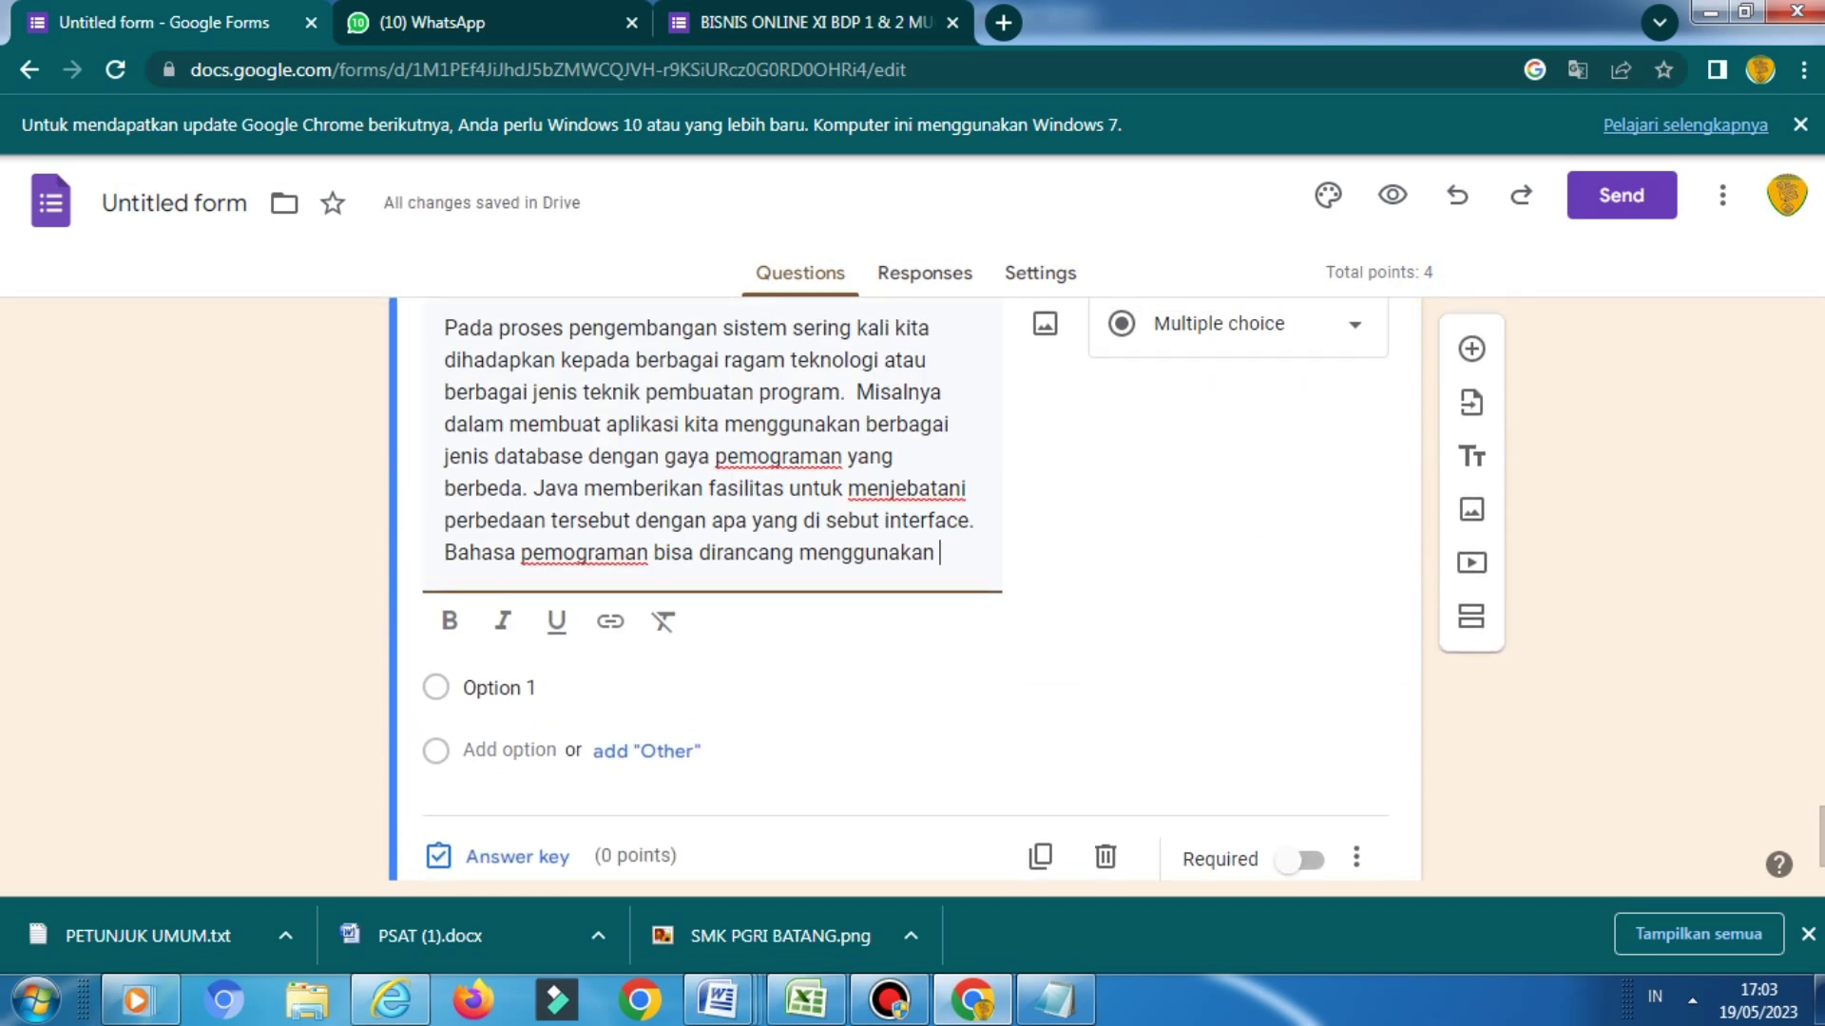
pyautogui.press('BackSpace')
pyautogui.write('....')
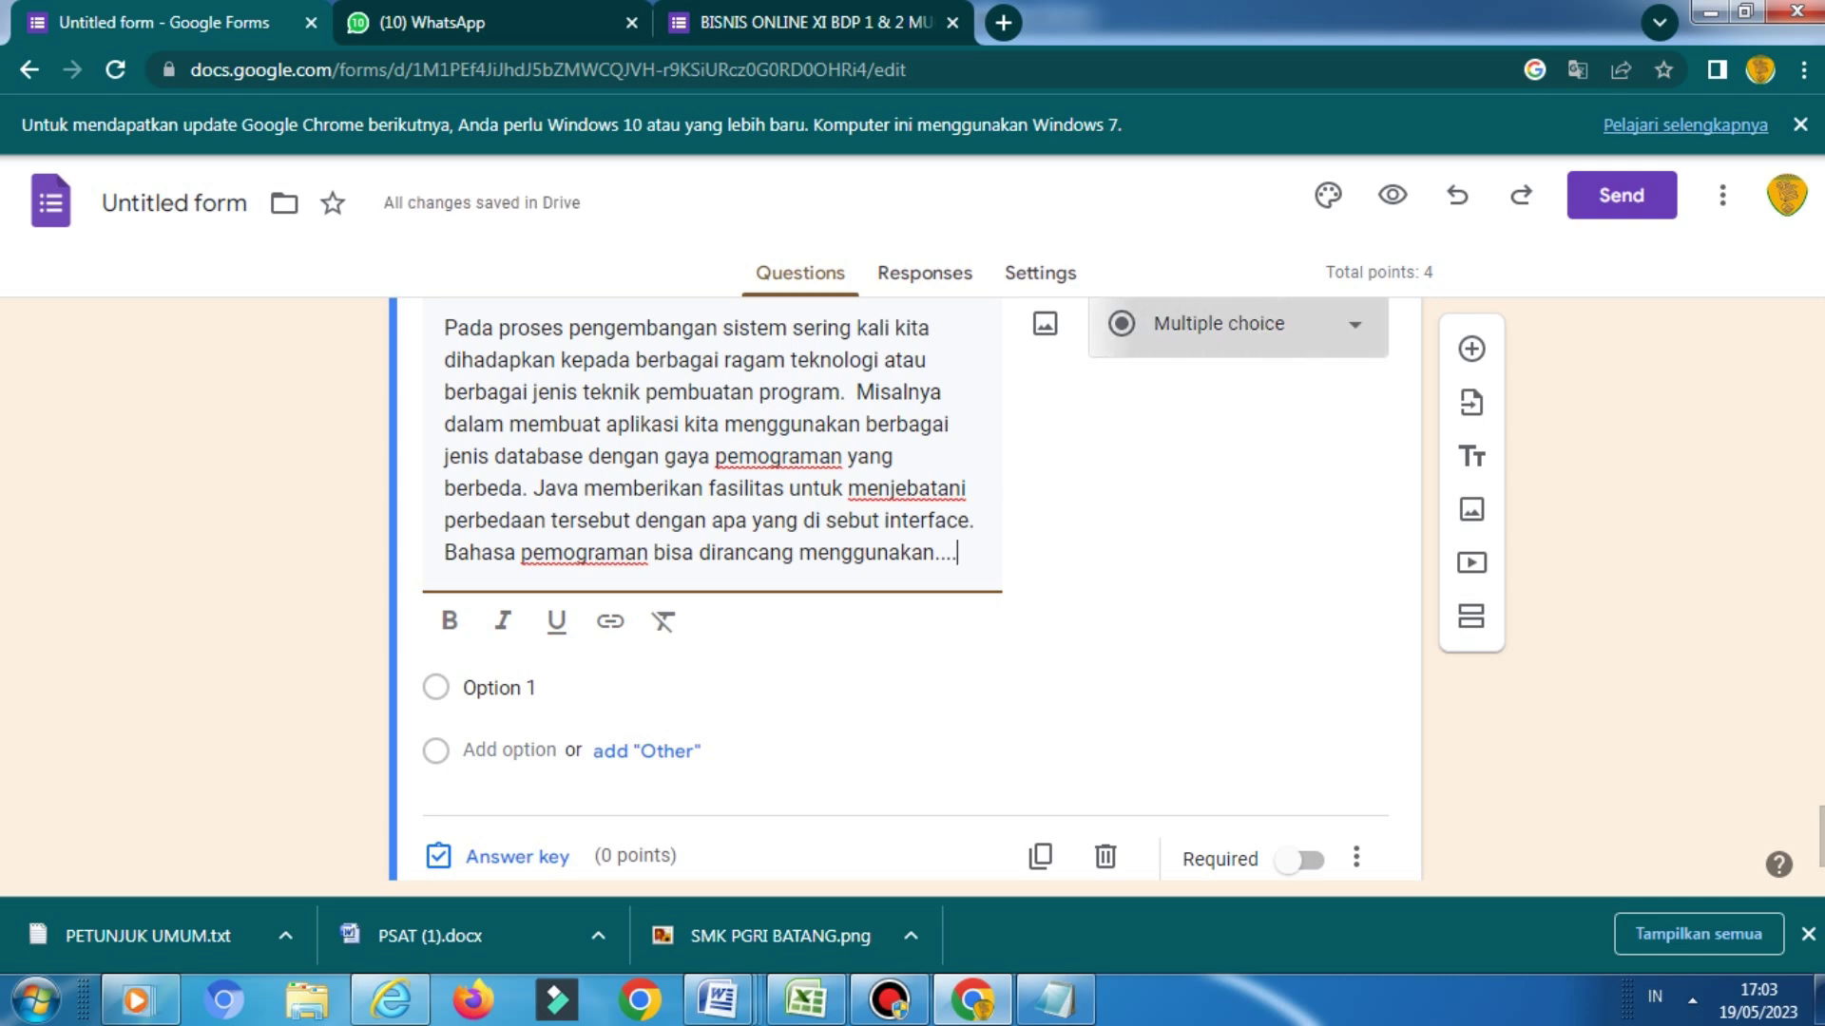
pyautogui.click(1236, 324)
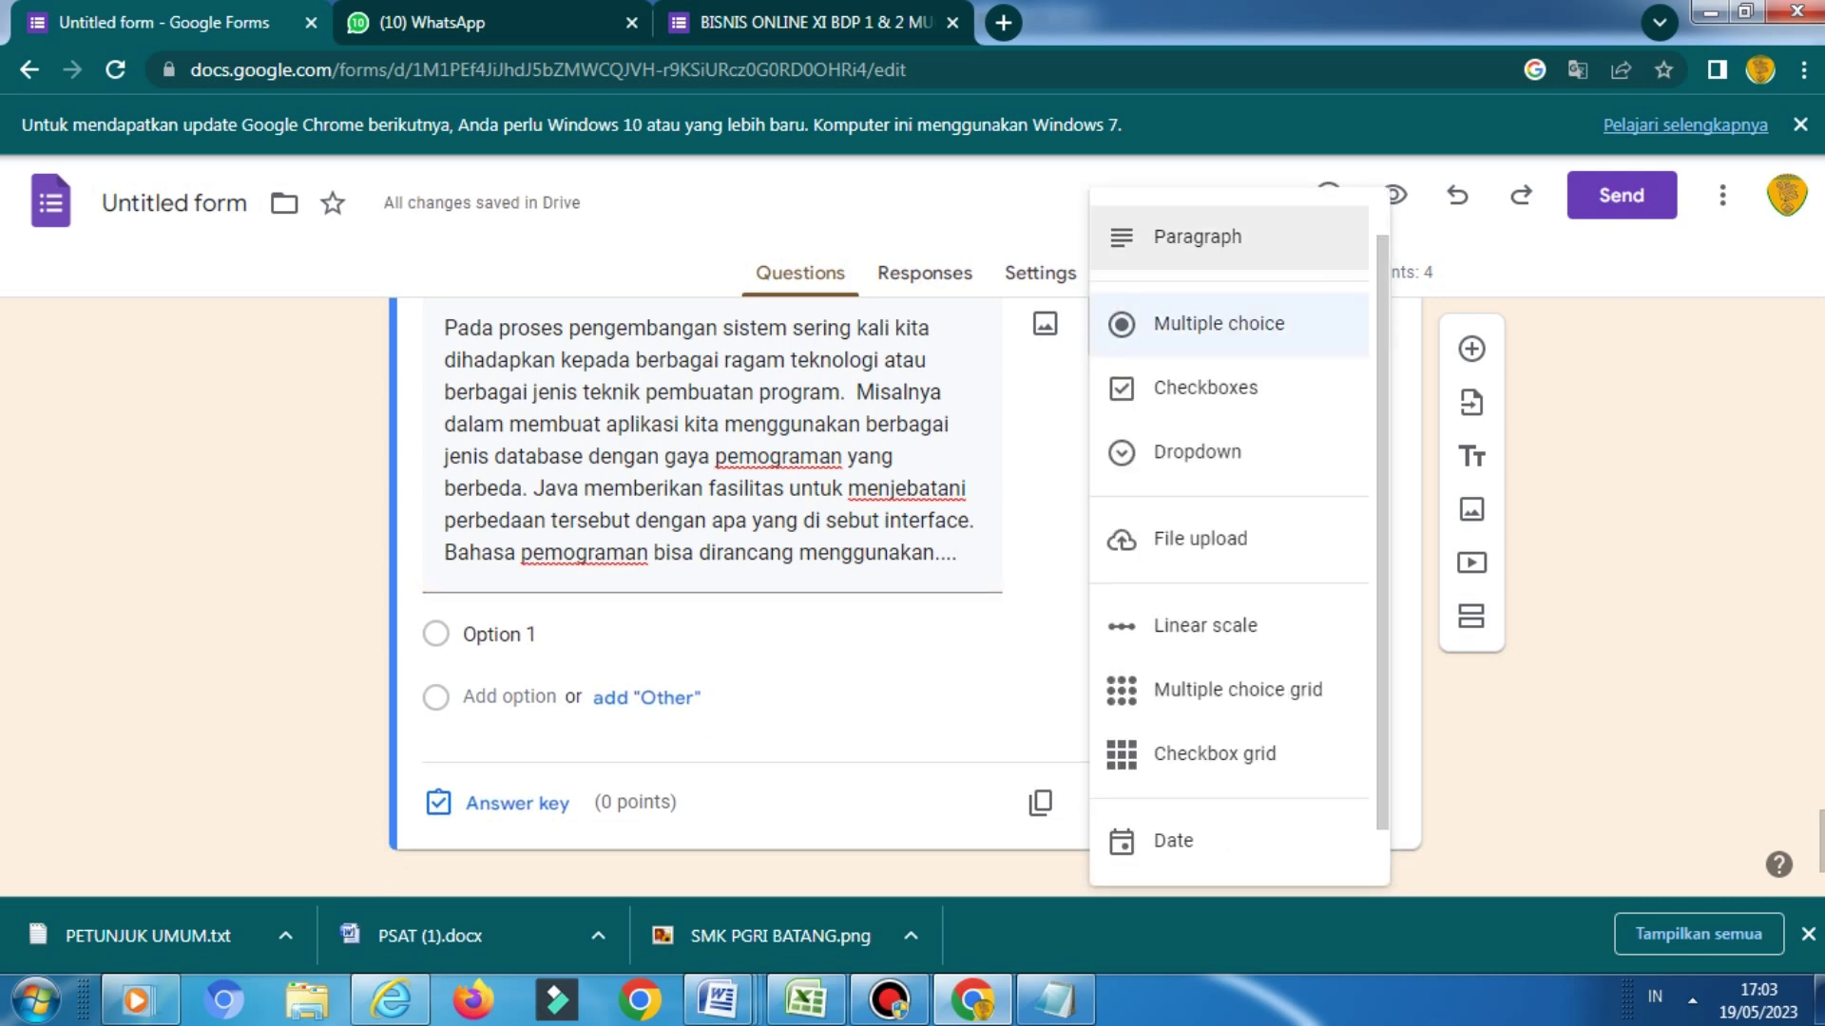
pyautogui.press('Return')
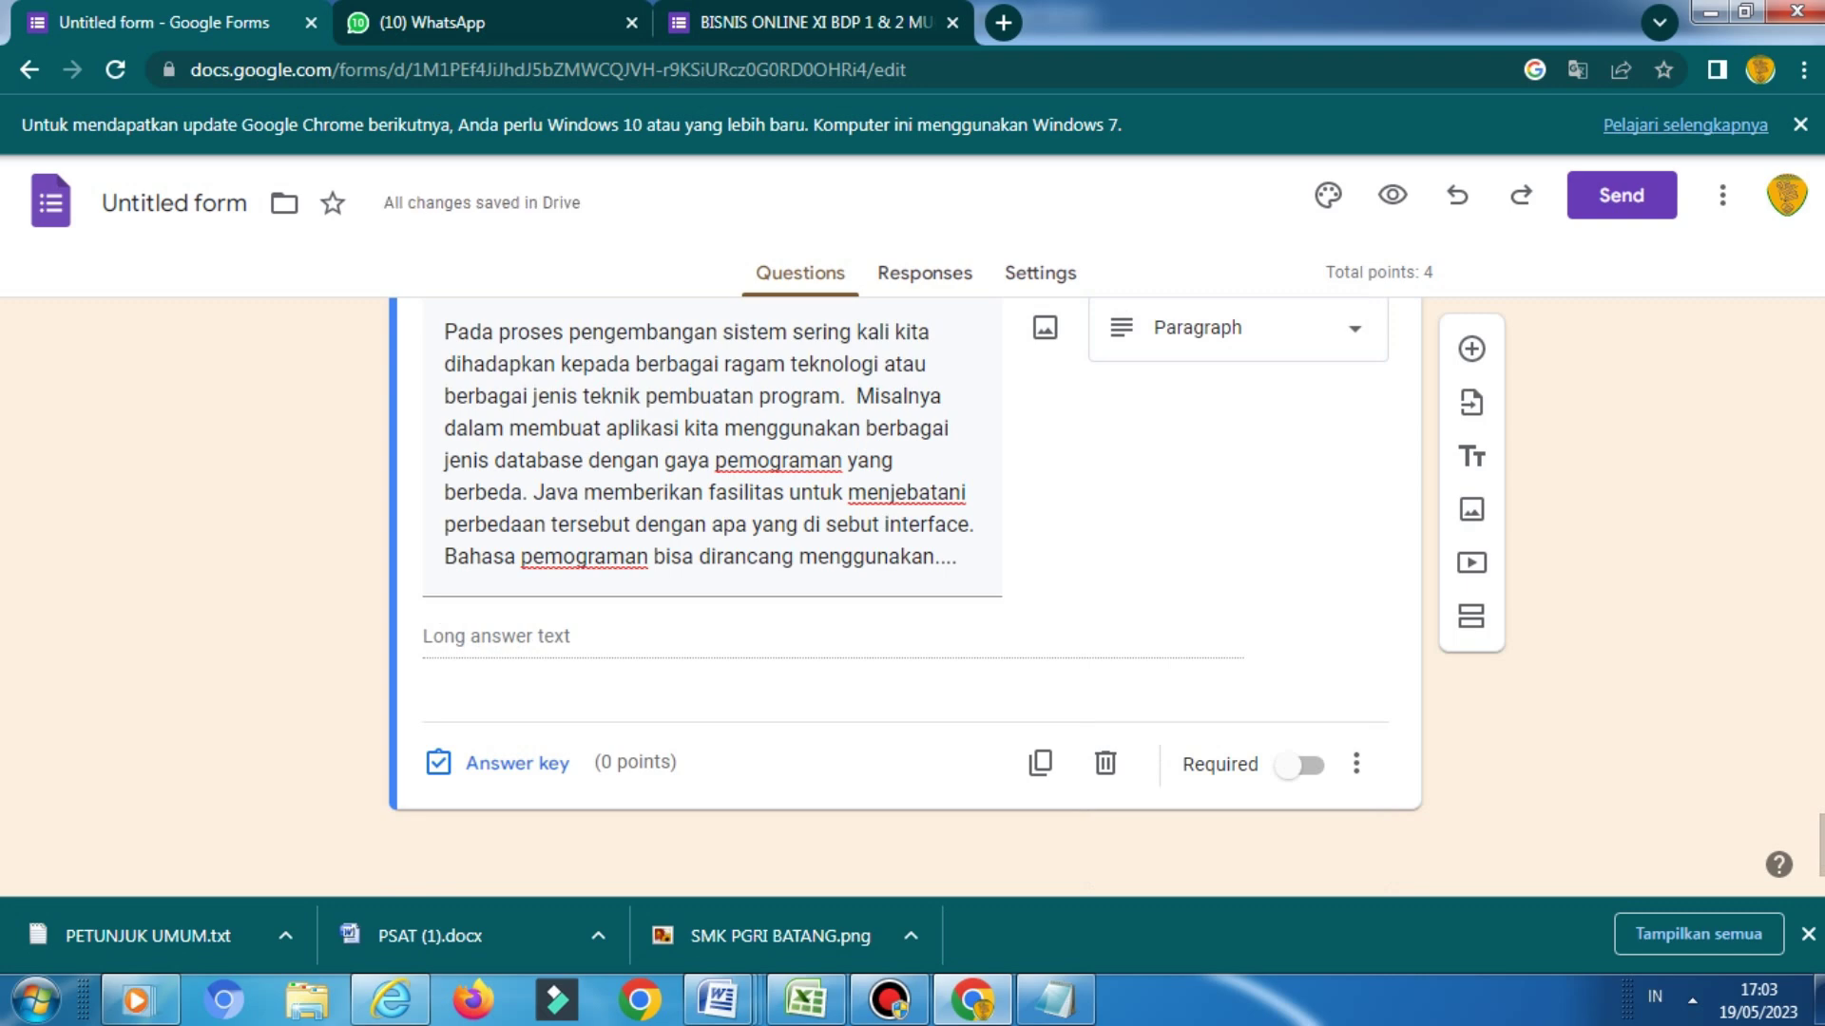
pyautogui.press('Return')
pyautogui.press('Up')
pyautogui.press('Return')
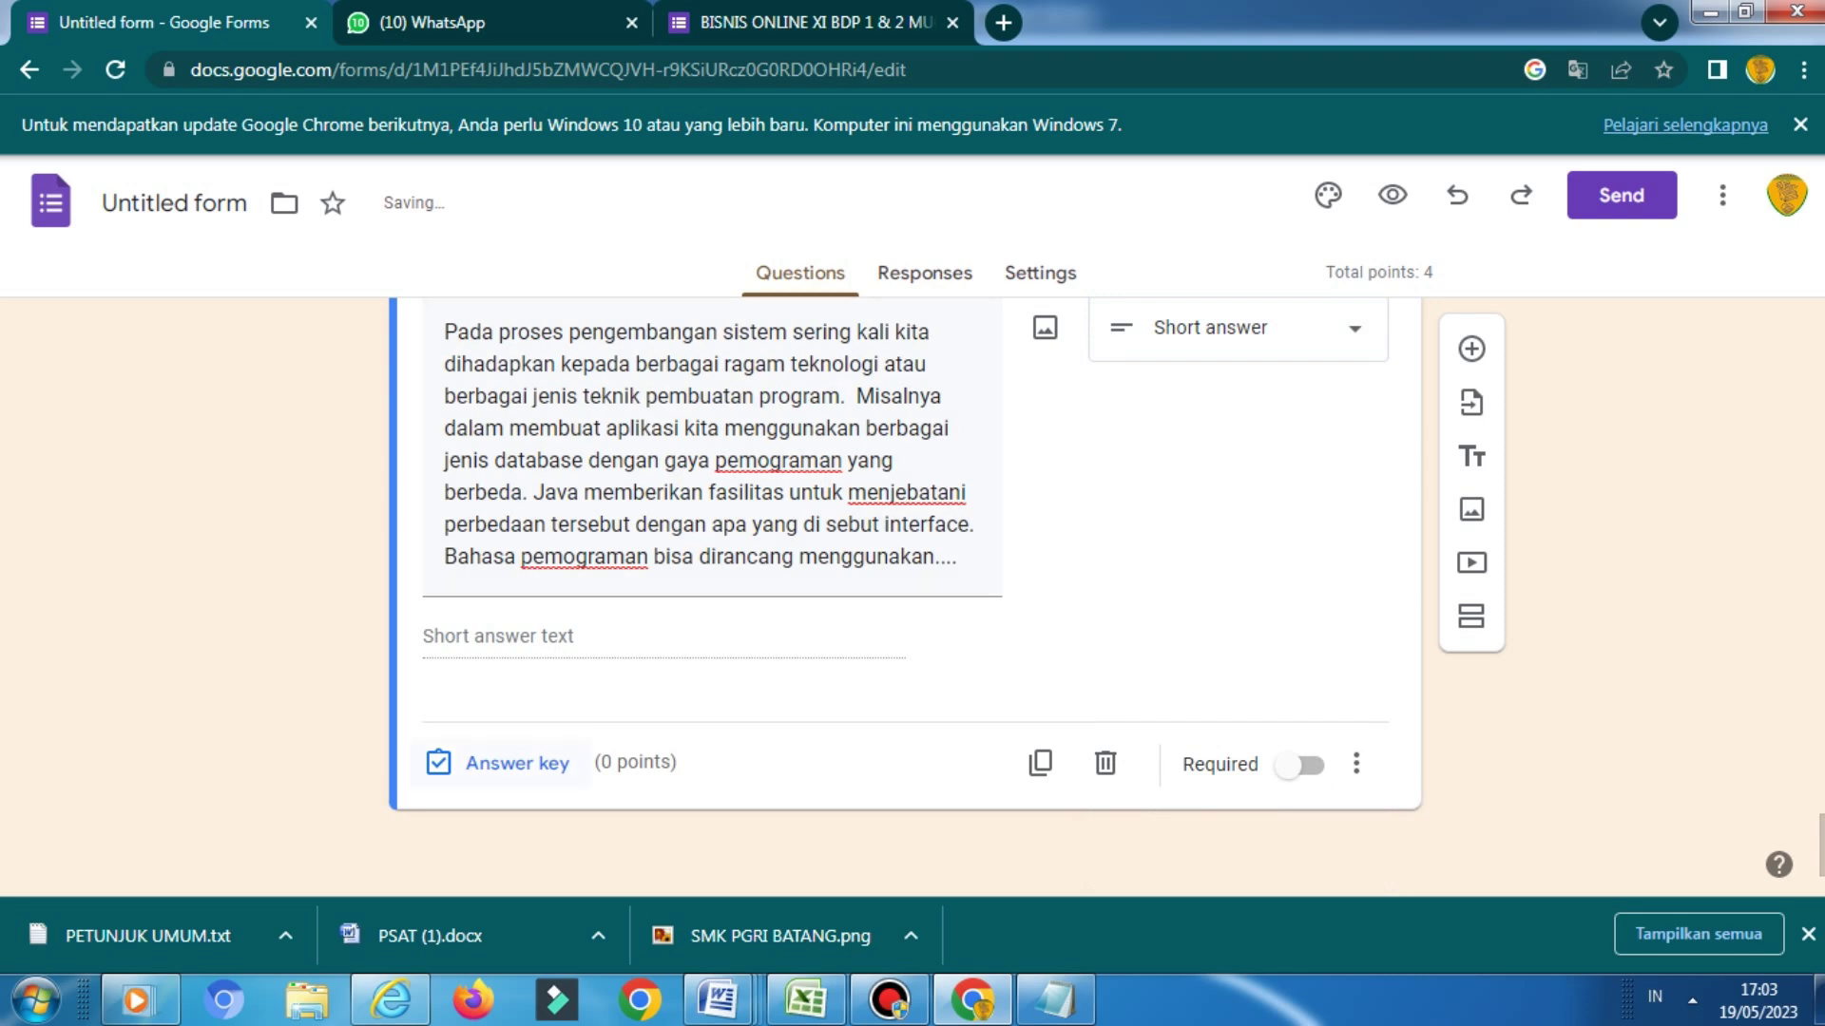
pyautogui.click(518, 763)
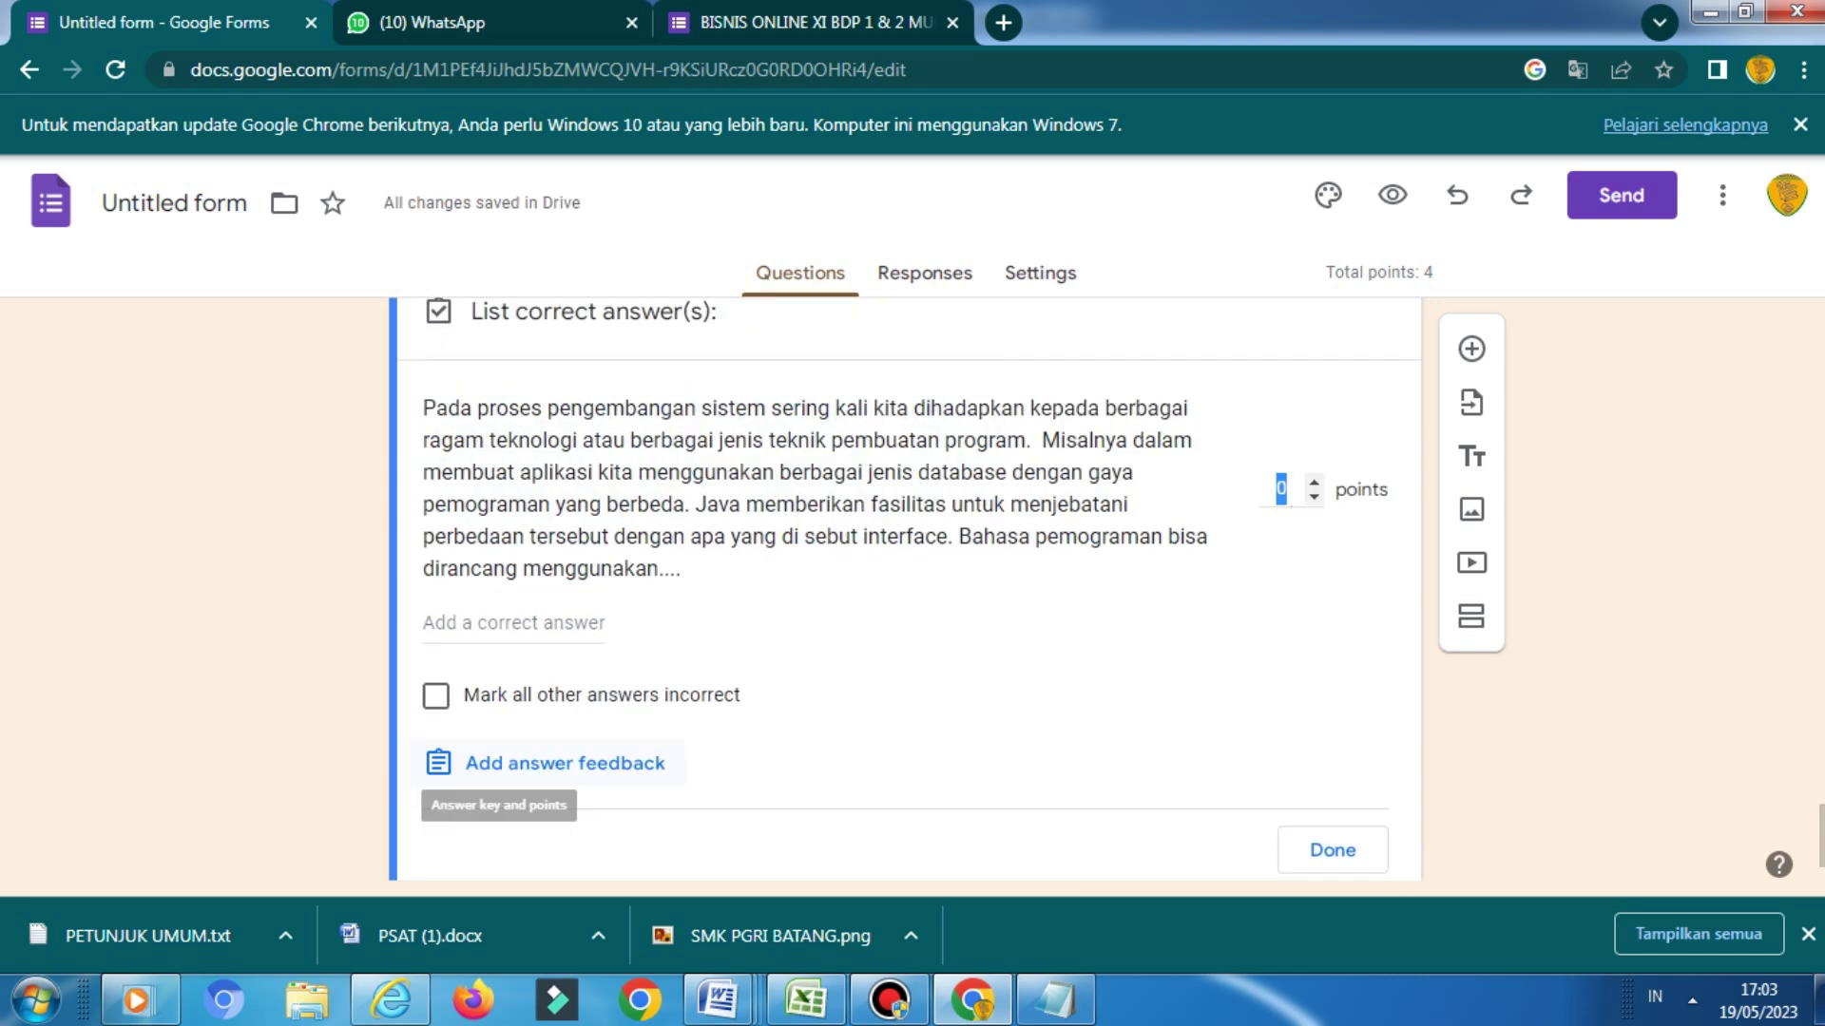
# Set 'java' as the correct answer and give the question 4 points
pyautogui.click(514, 623)
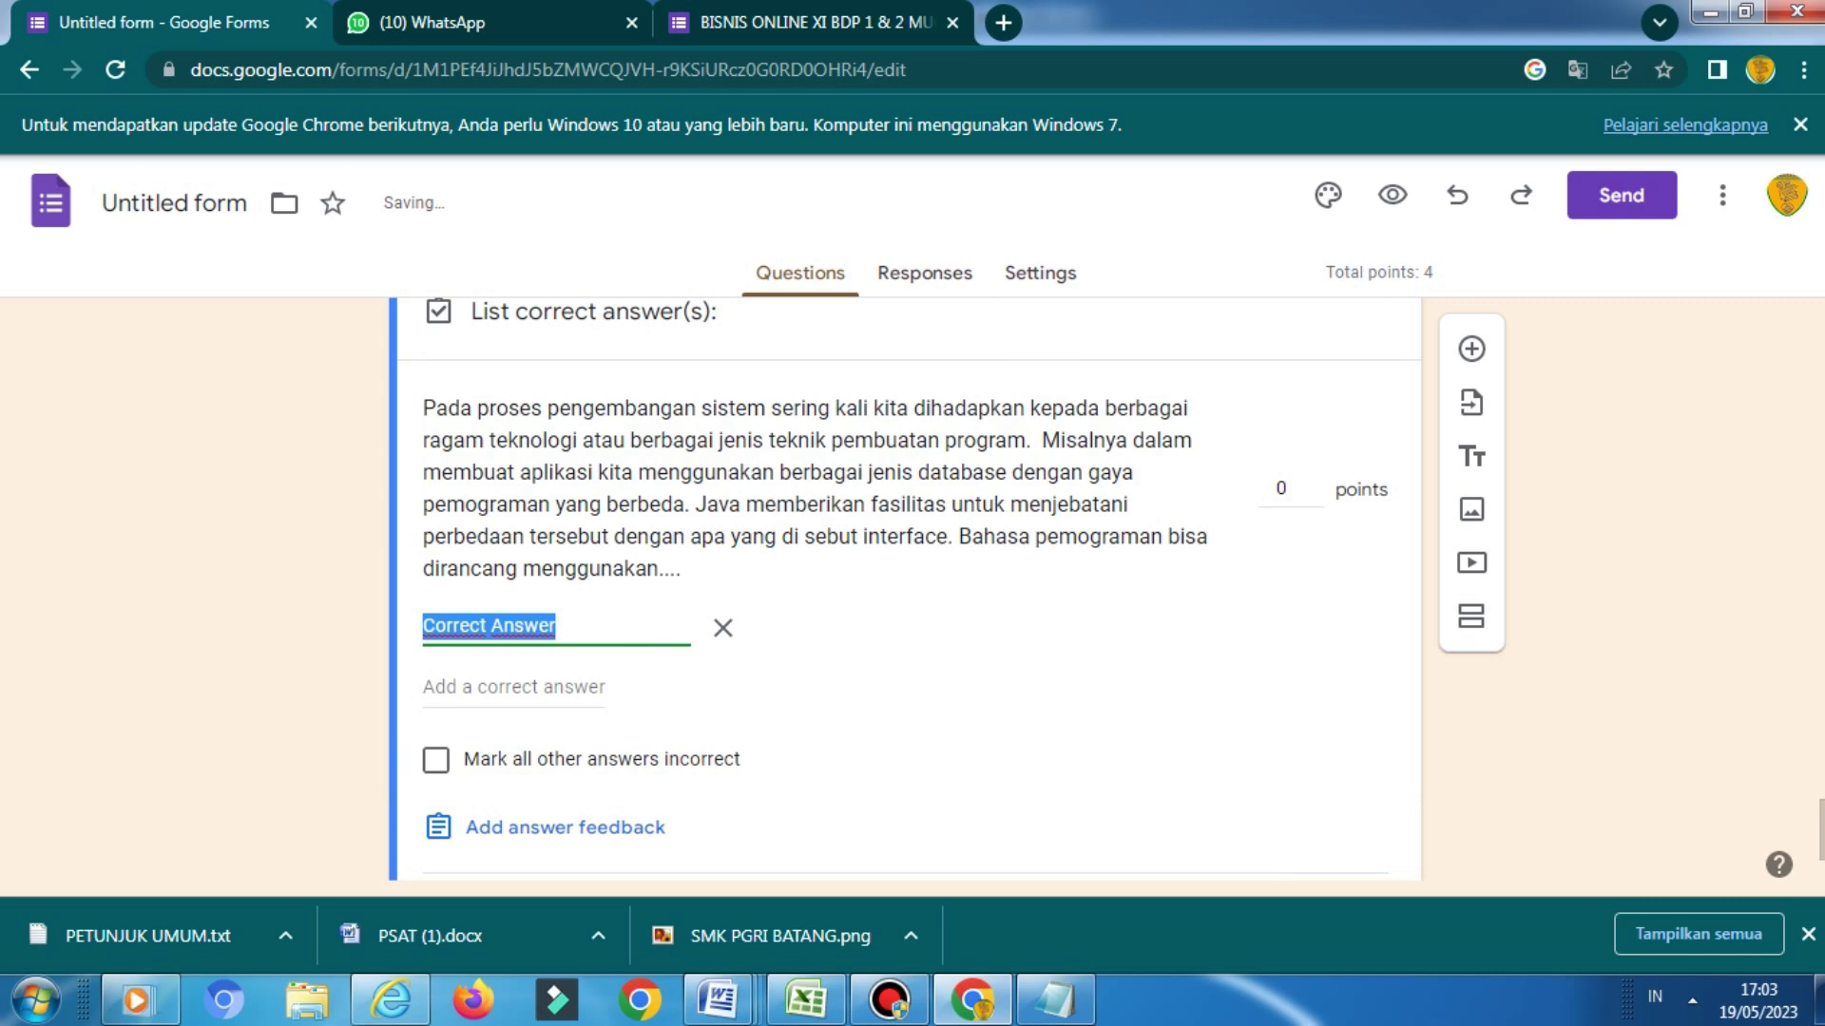
pyautogui.write('java')
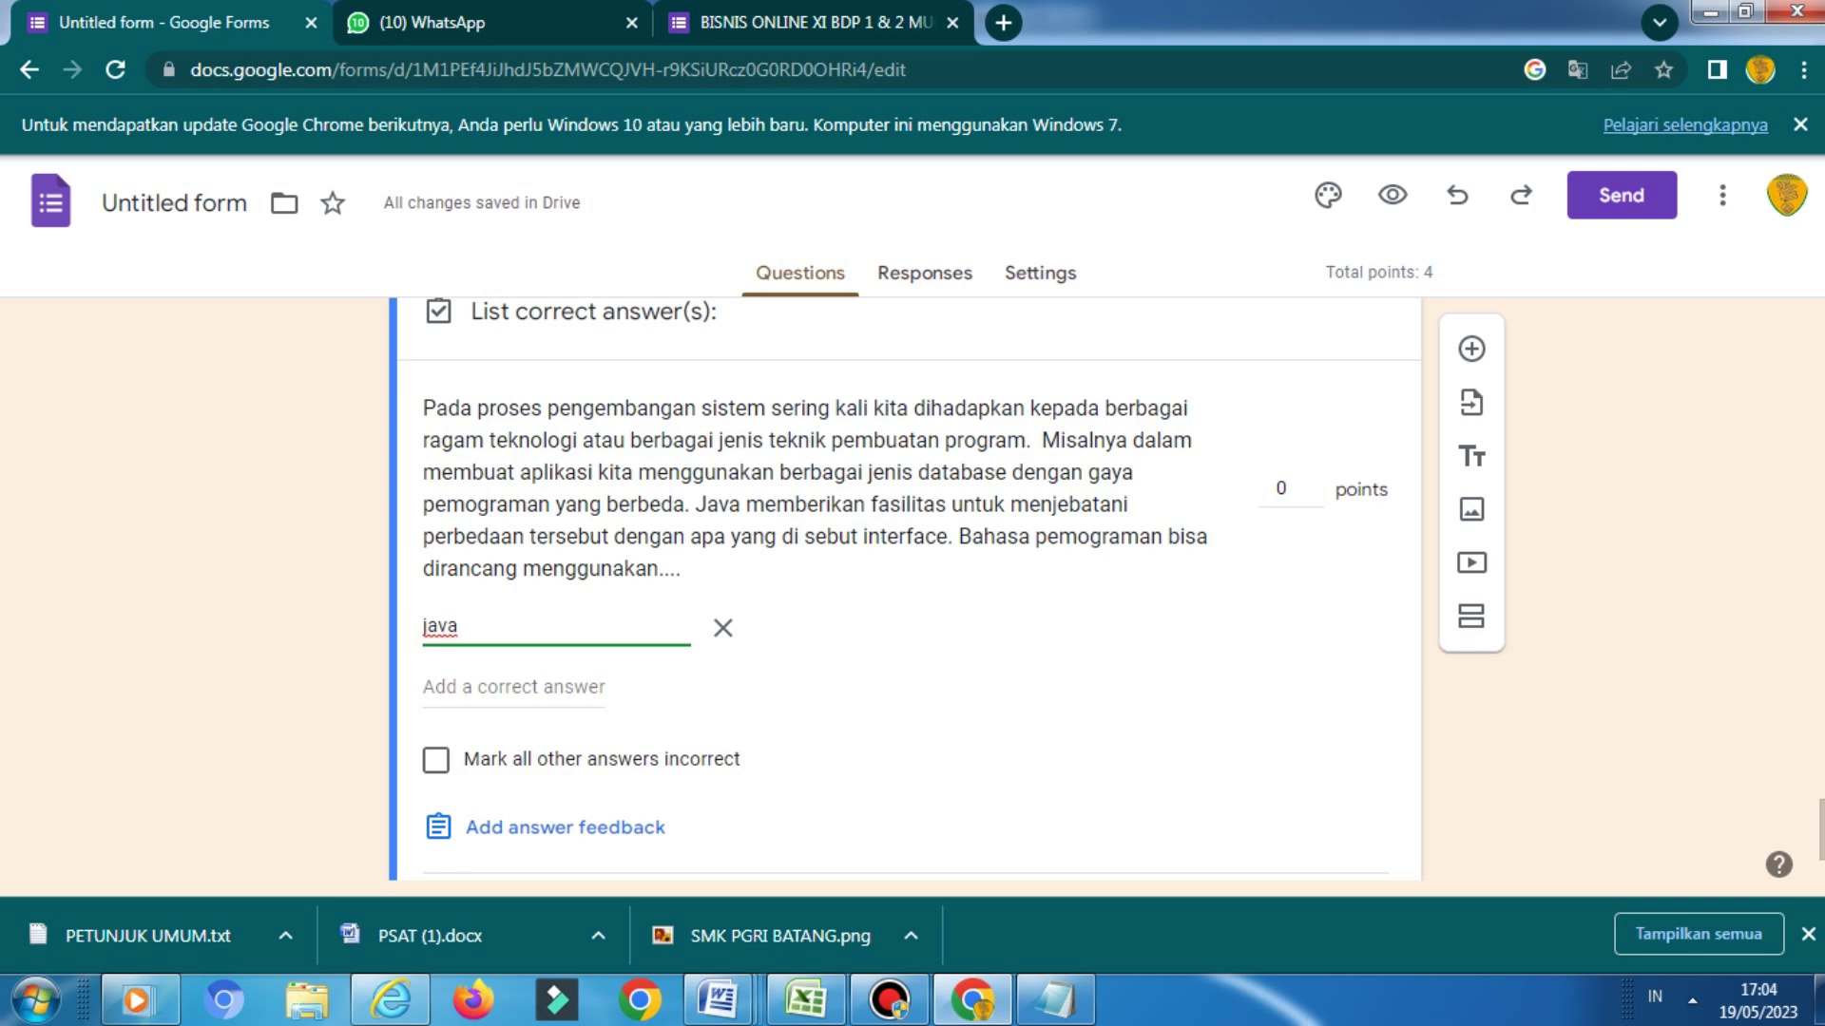
pyautogui.click(1283, 488)
pyautogui.press('BackSpace')
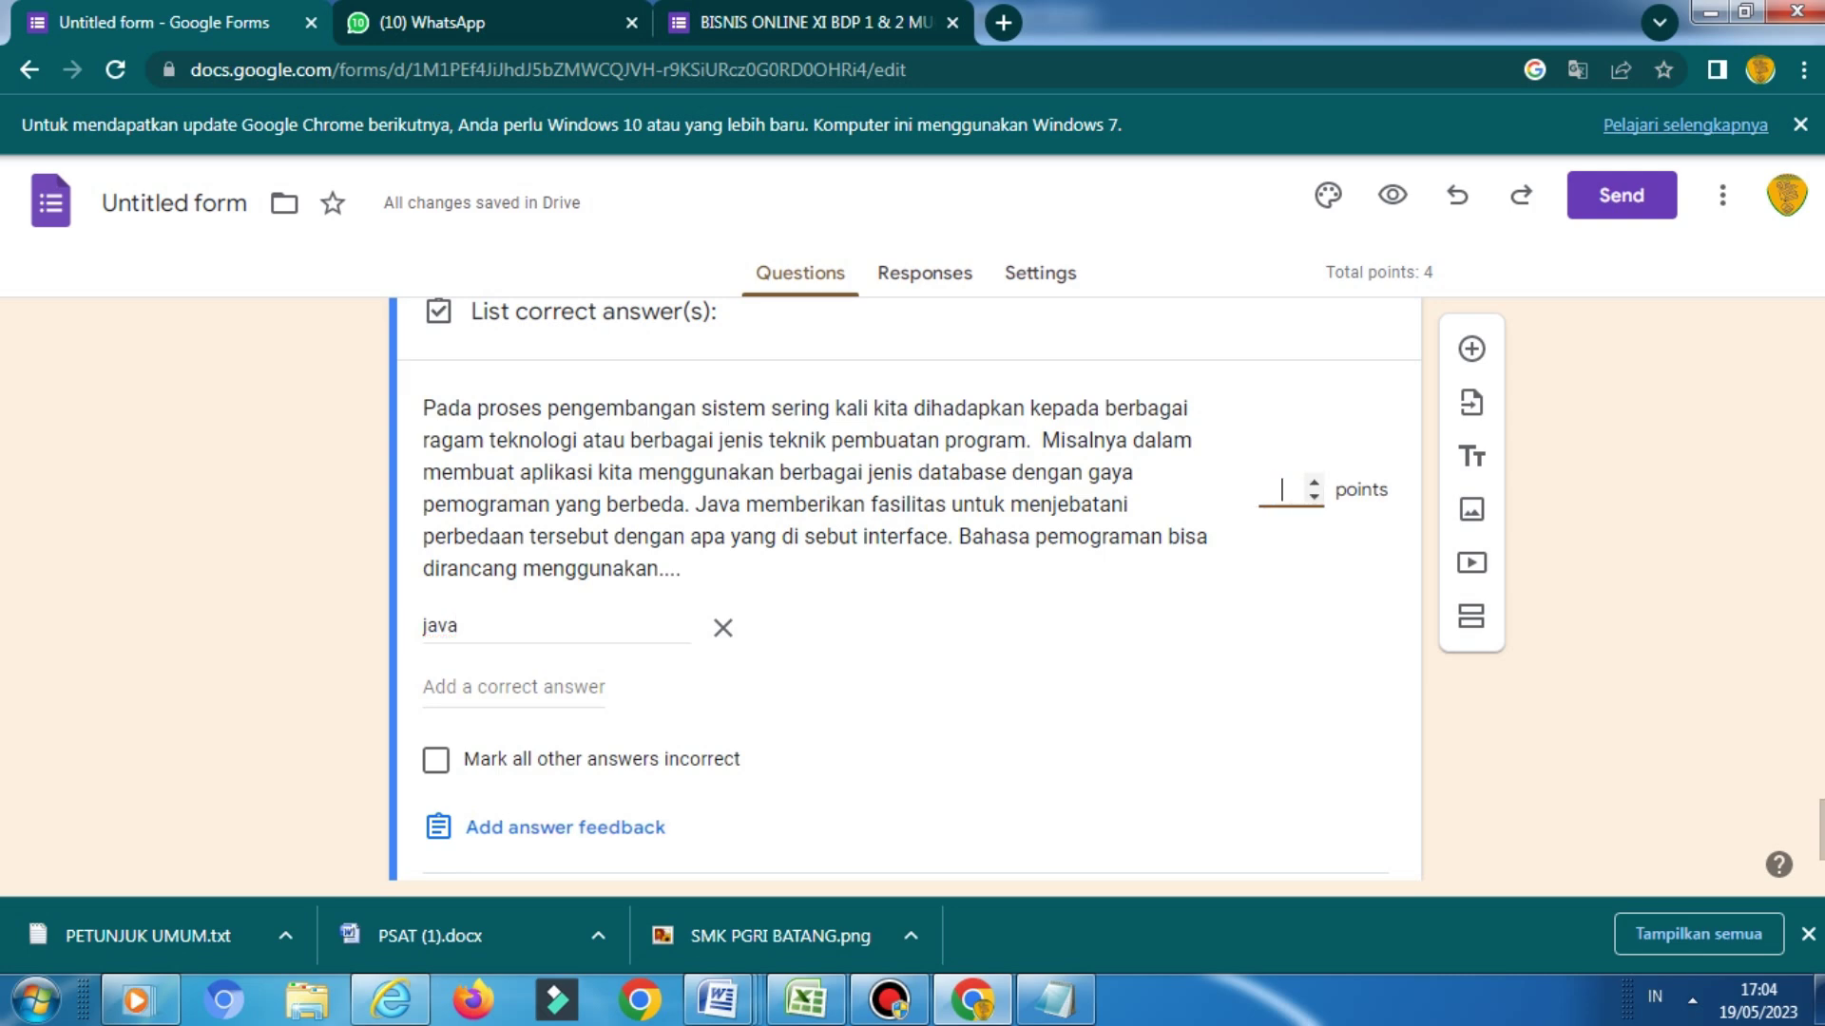
pyautogui.write('4')
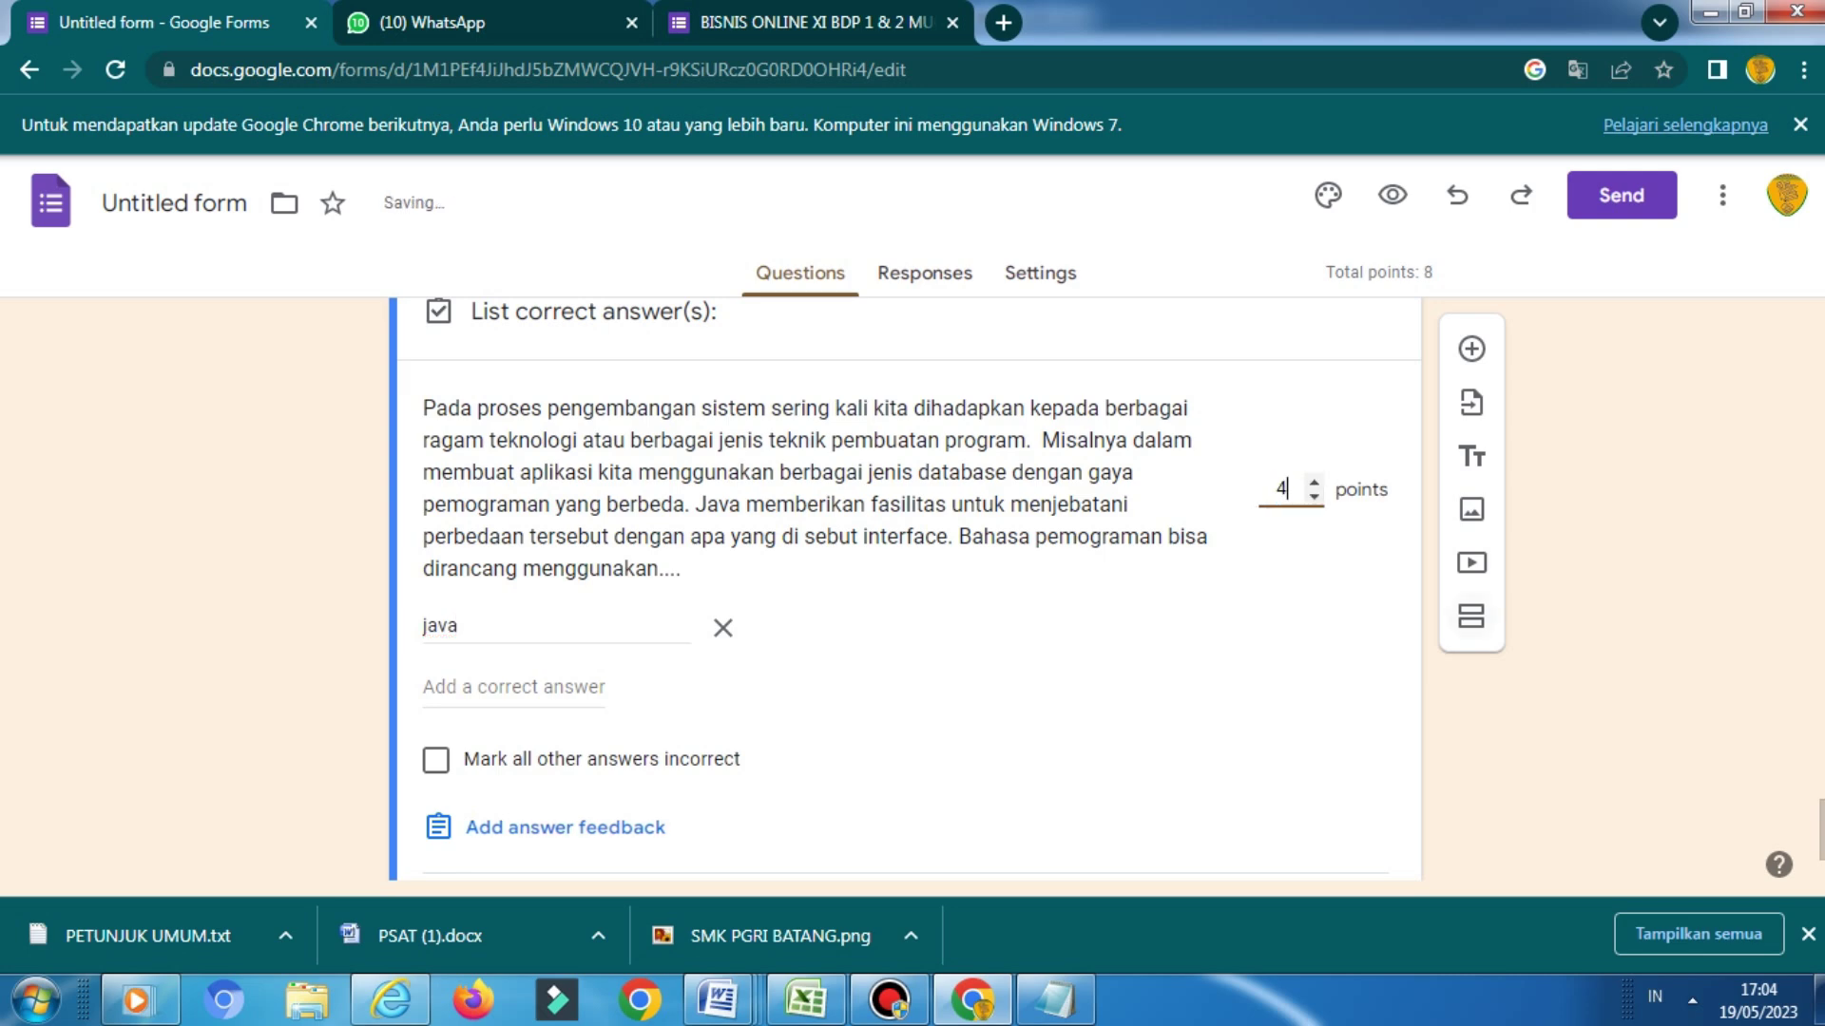
pyautogui.scroll(-2, 1328, 665)
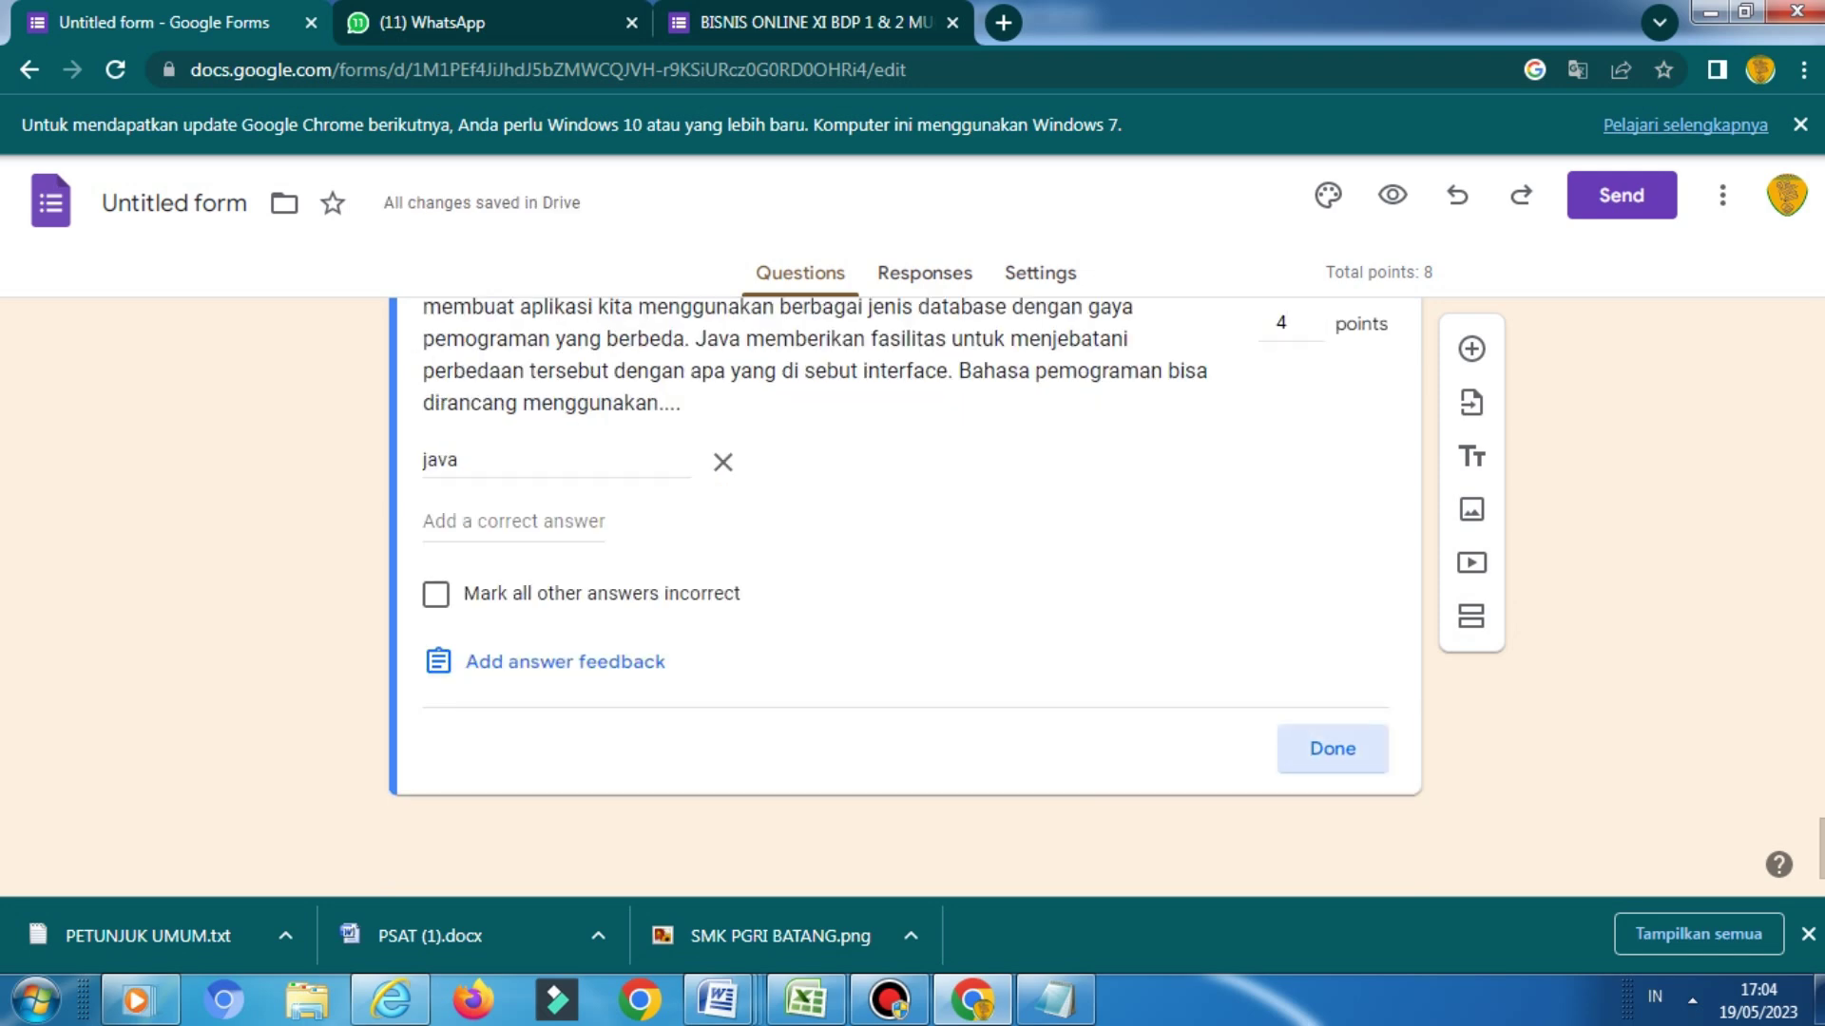
pyautogui.click(1328, 746)
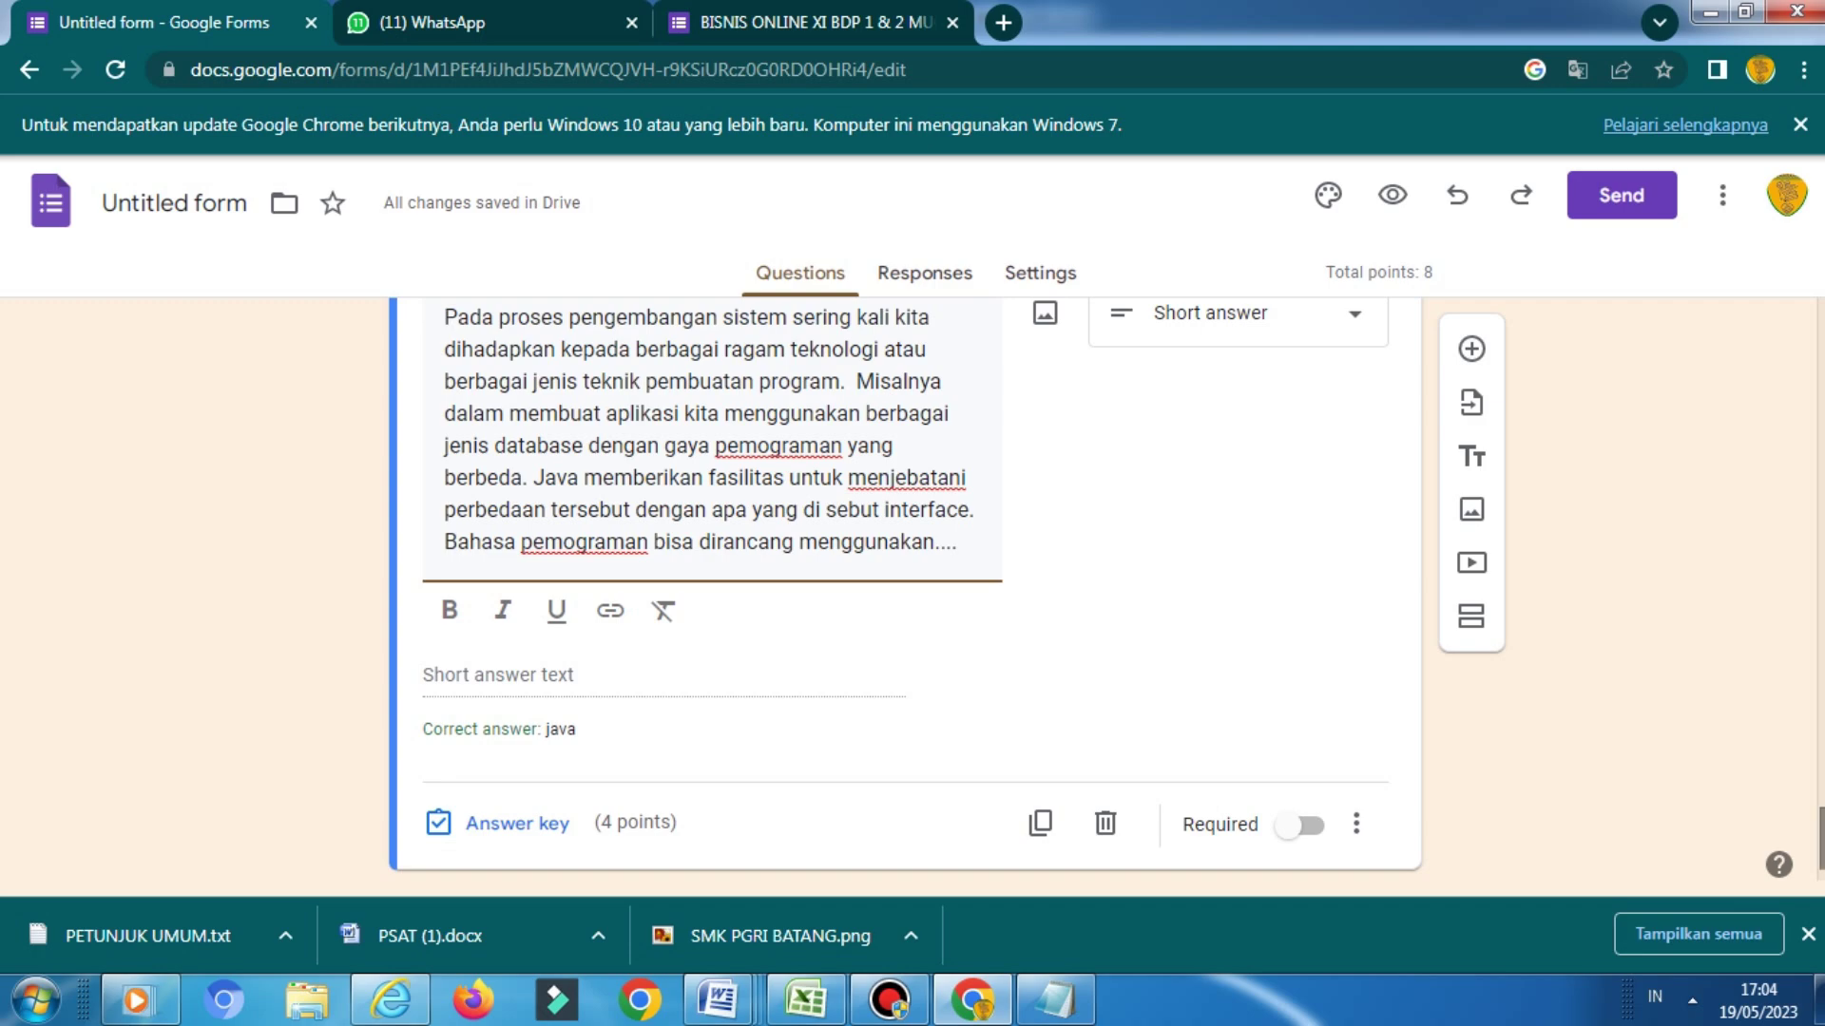
pyautogui.scroll(10, 903, 589)
pyautogui.scroll(15, 903, 589)
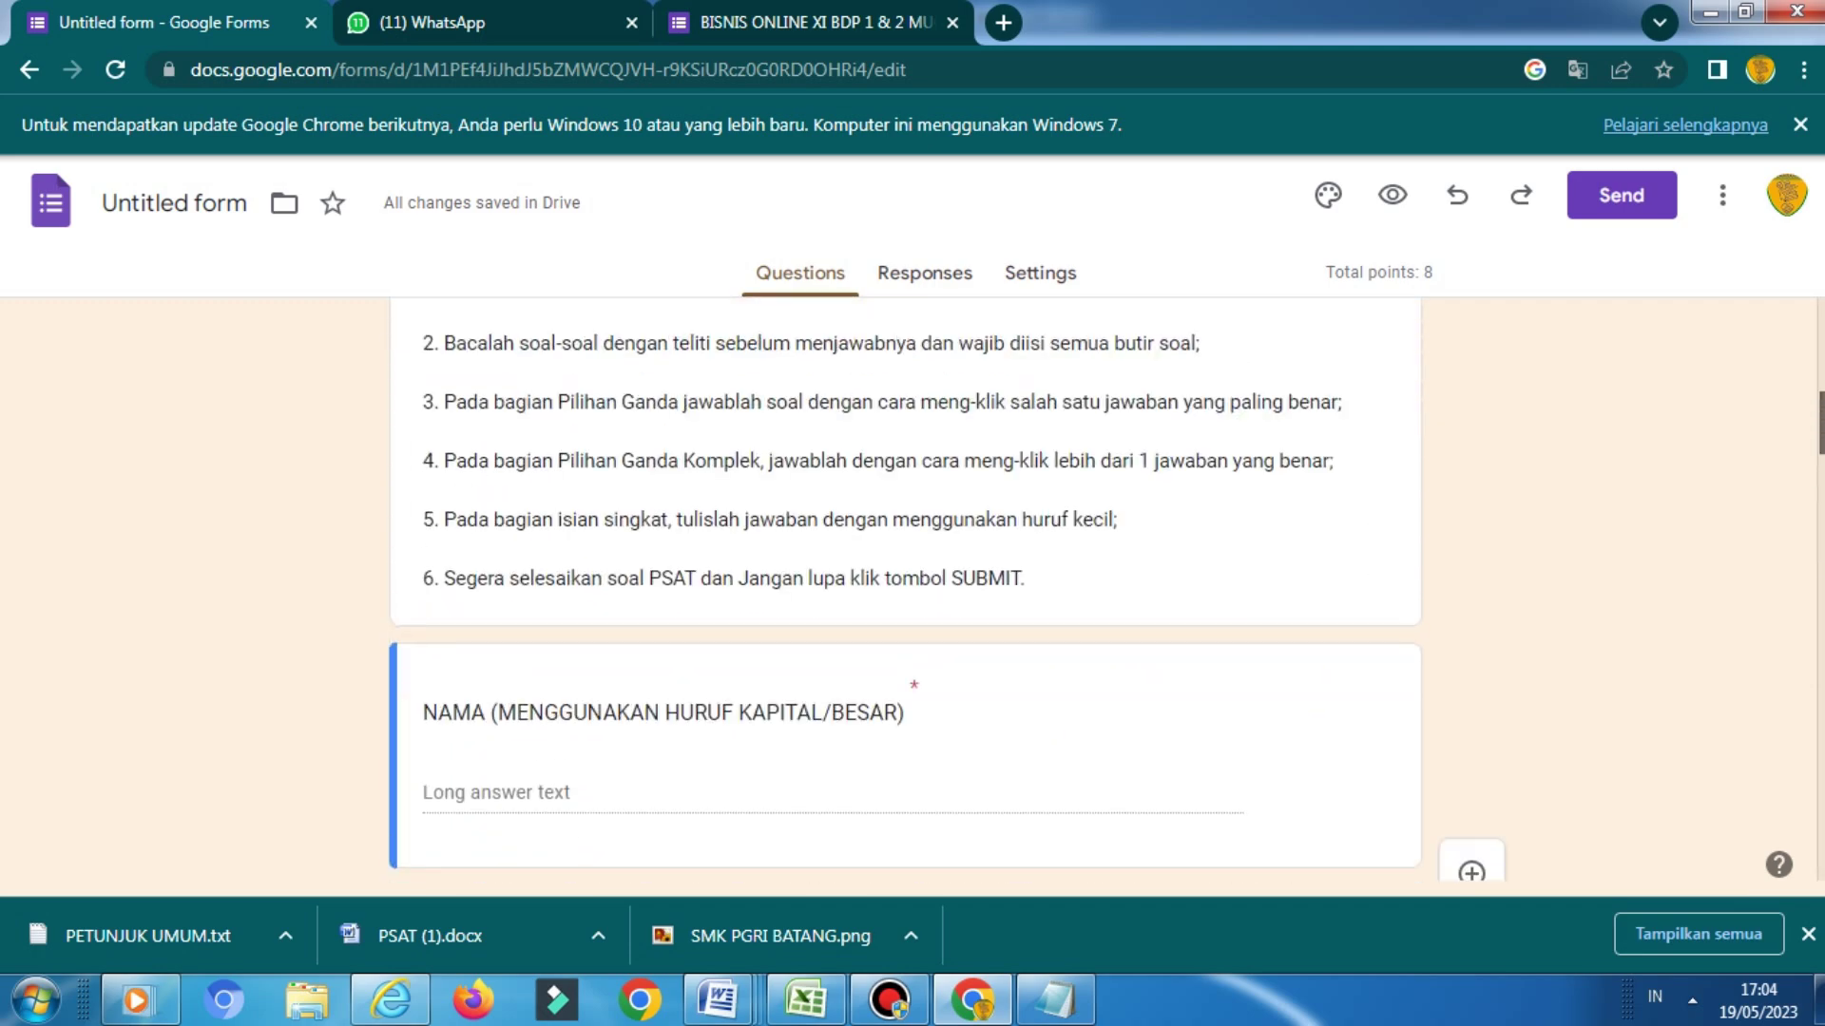
pyautogui.scroll(-20, 903, 589)
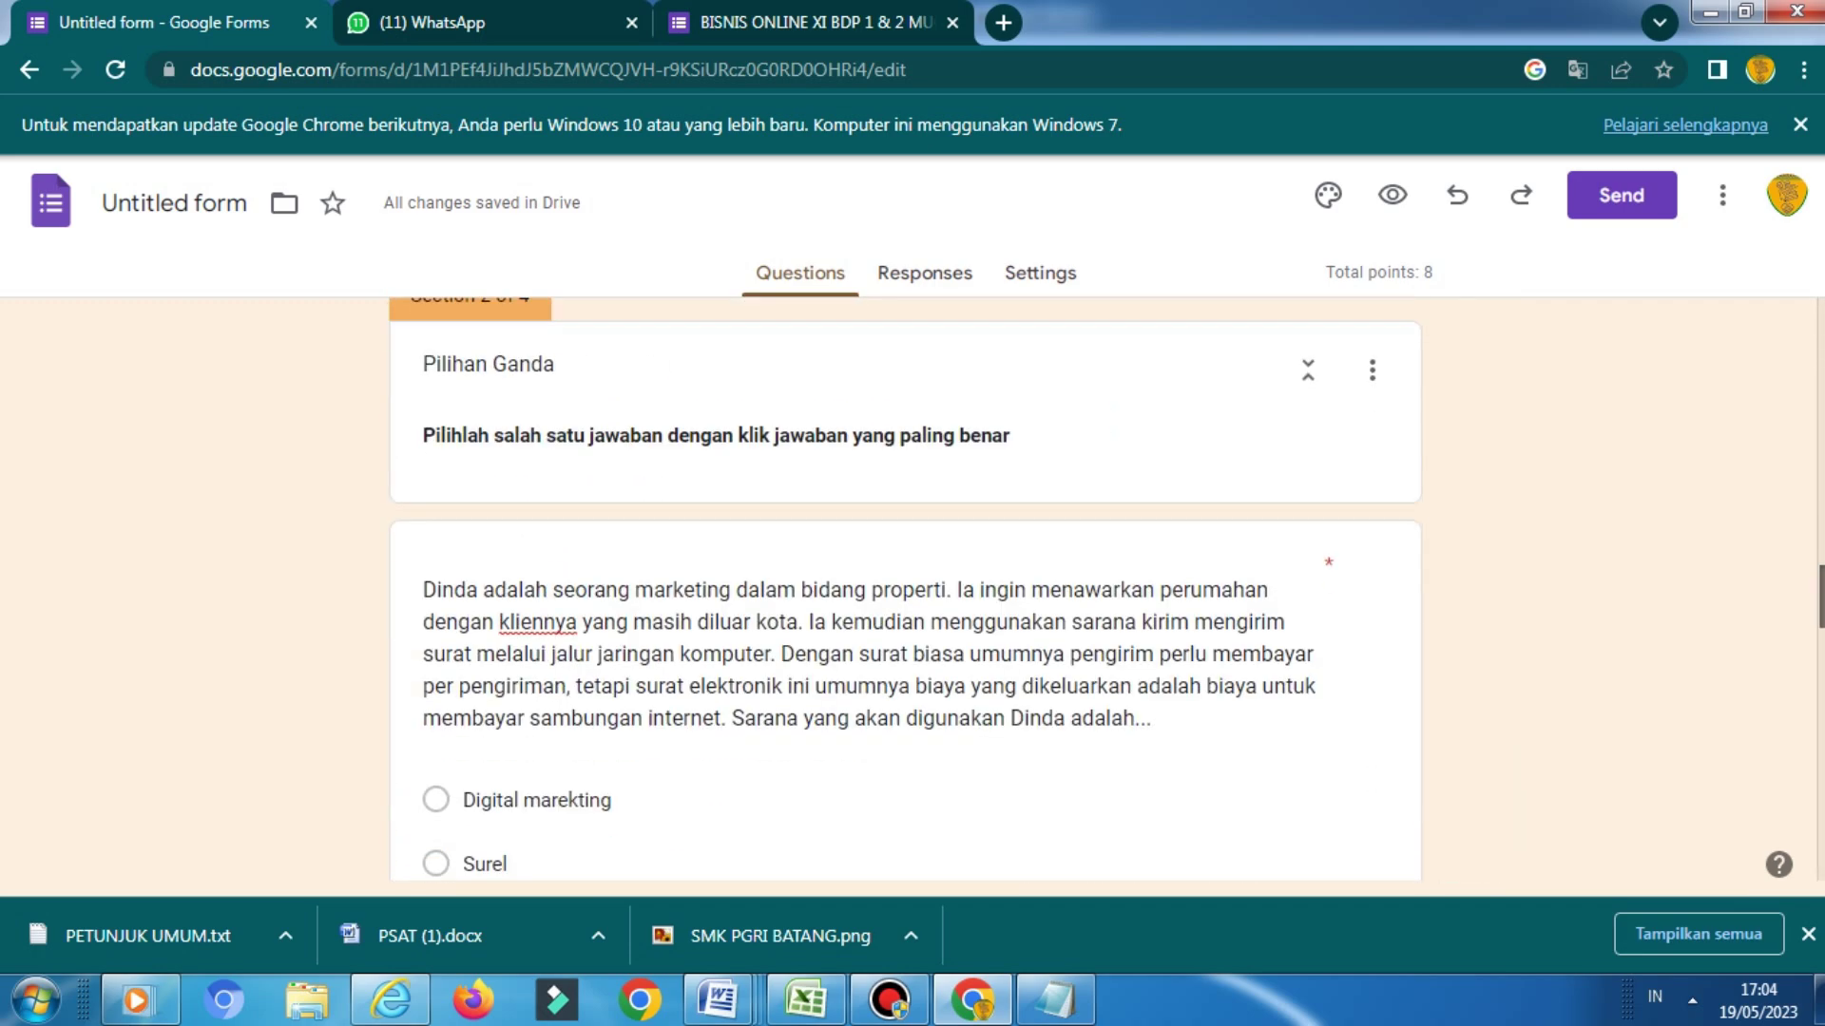
pyautogui.scroll(20, 903, 589)
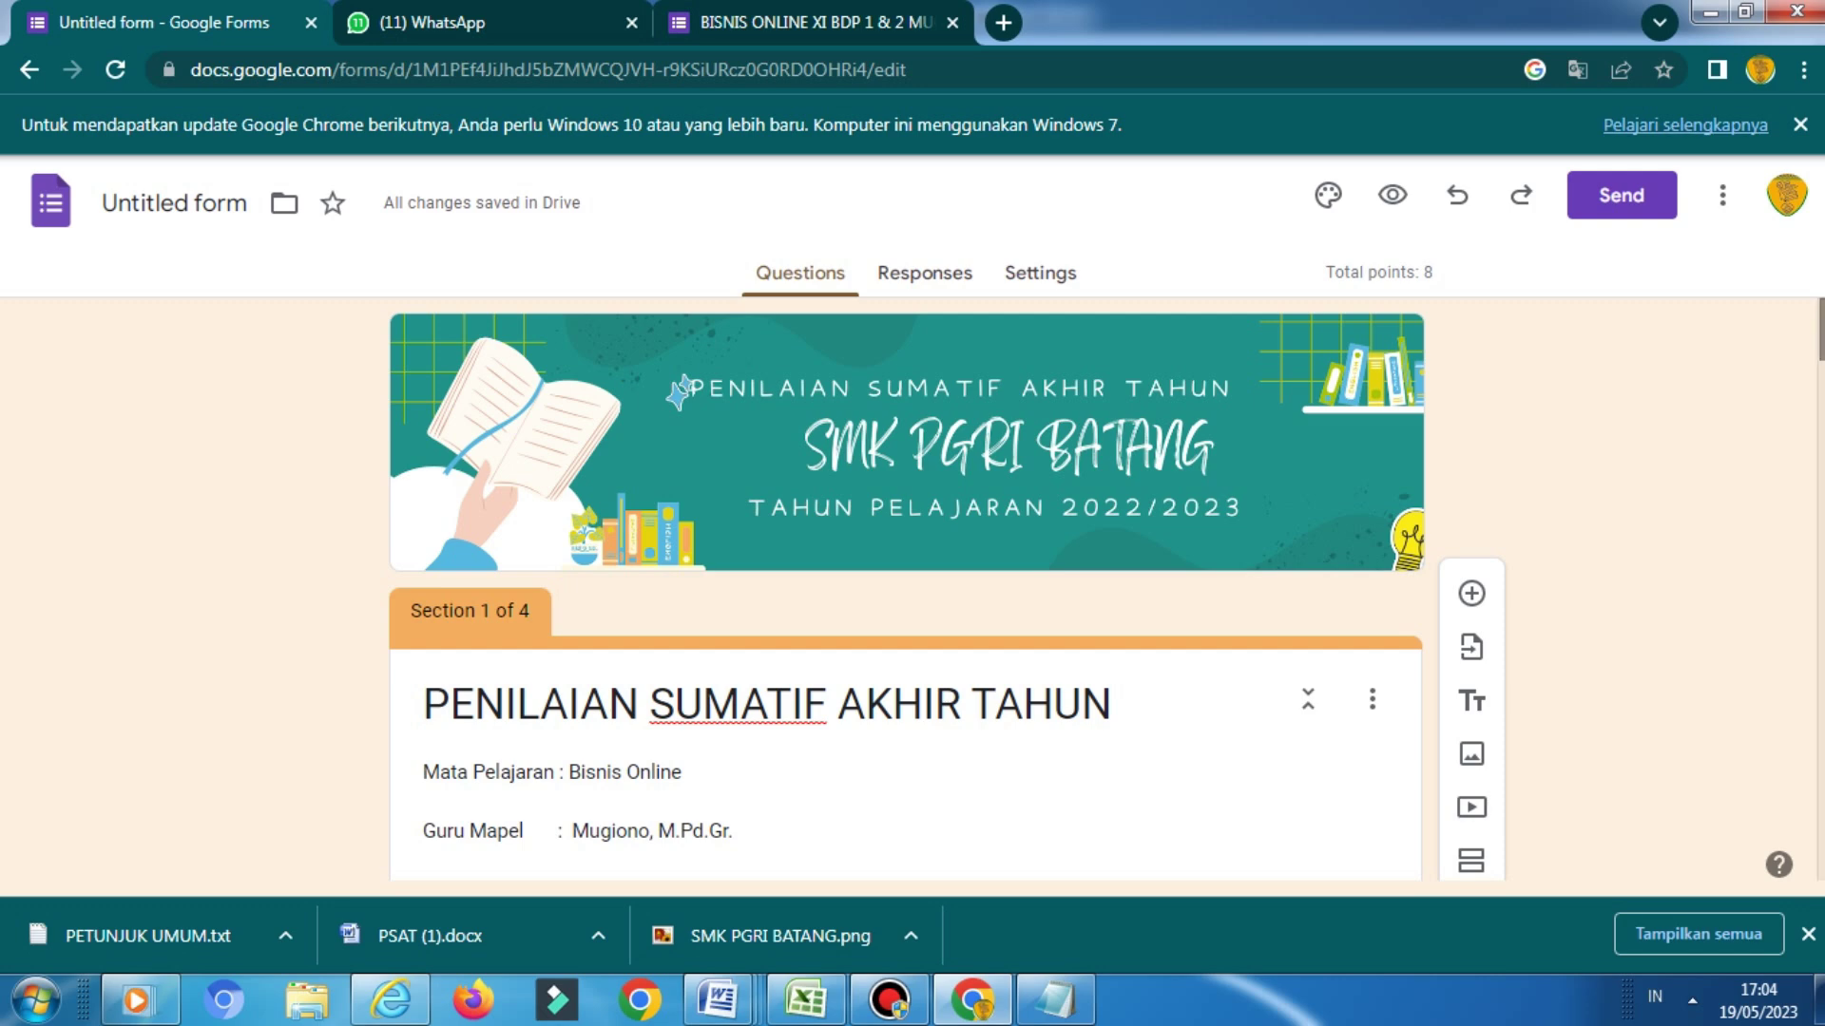
pyautogui.scroll(-1, 1107, 589)
pyautogui.scroll(1, 1107, 590)
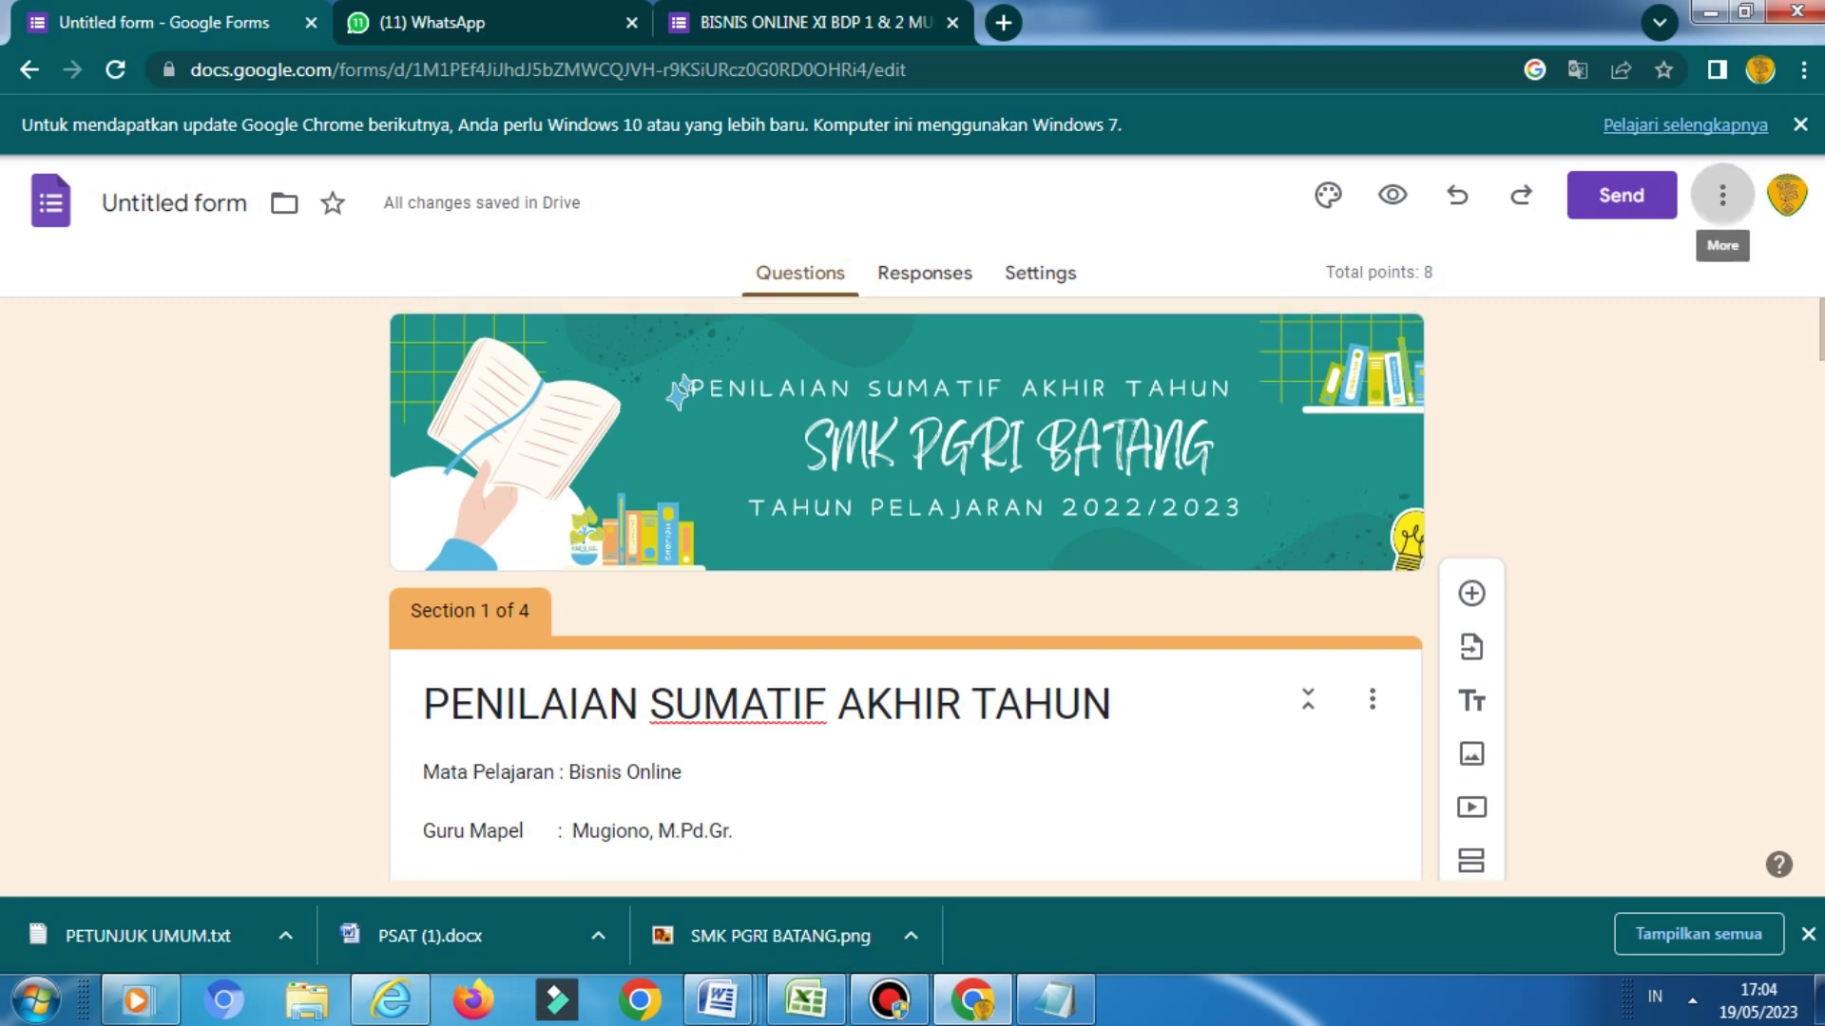
# Set the form's general access to 'Anyone with the link'
pyautogui.click(1722, 195)
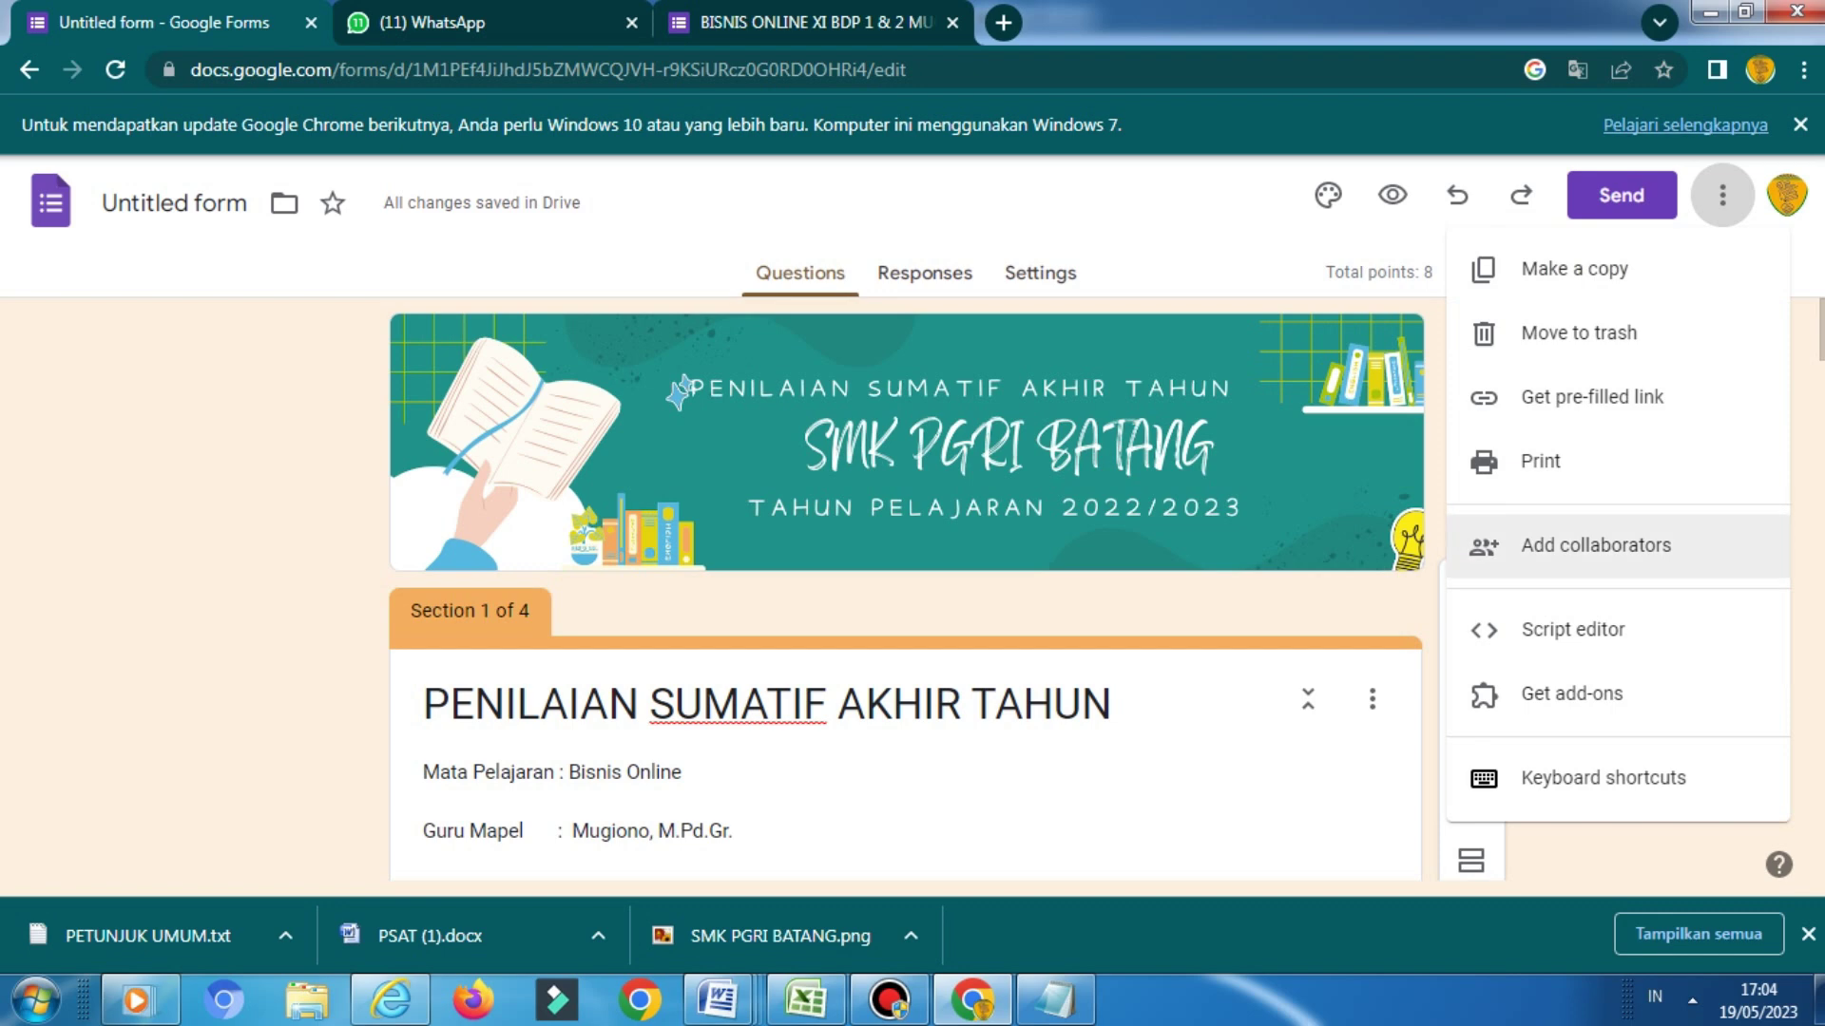
pyautogui.click(1614, 545)
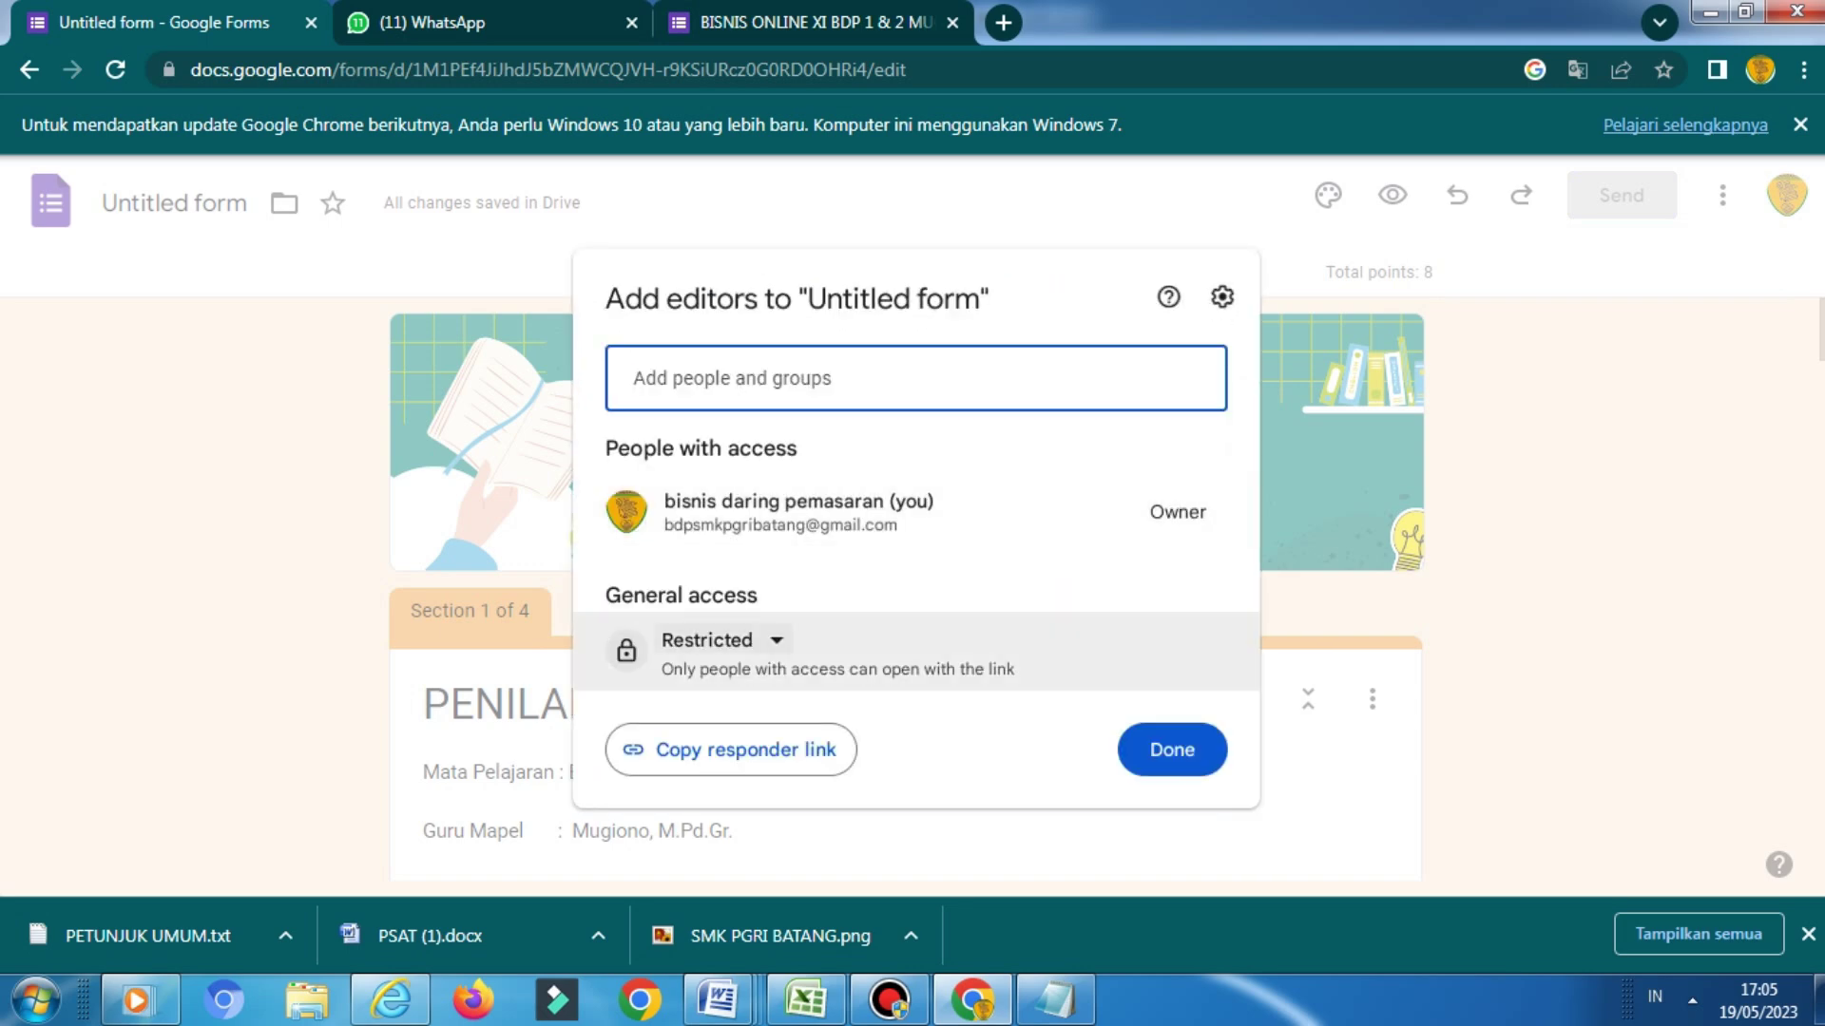
pyautogui.click(719, 640)
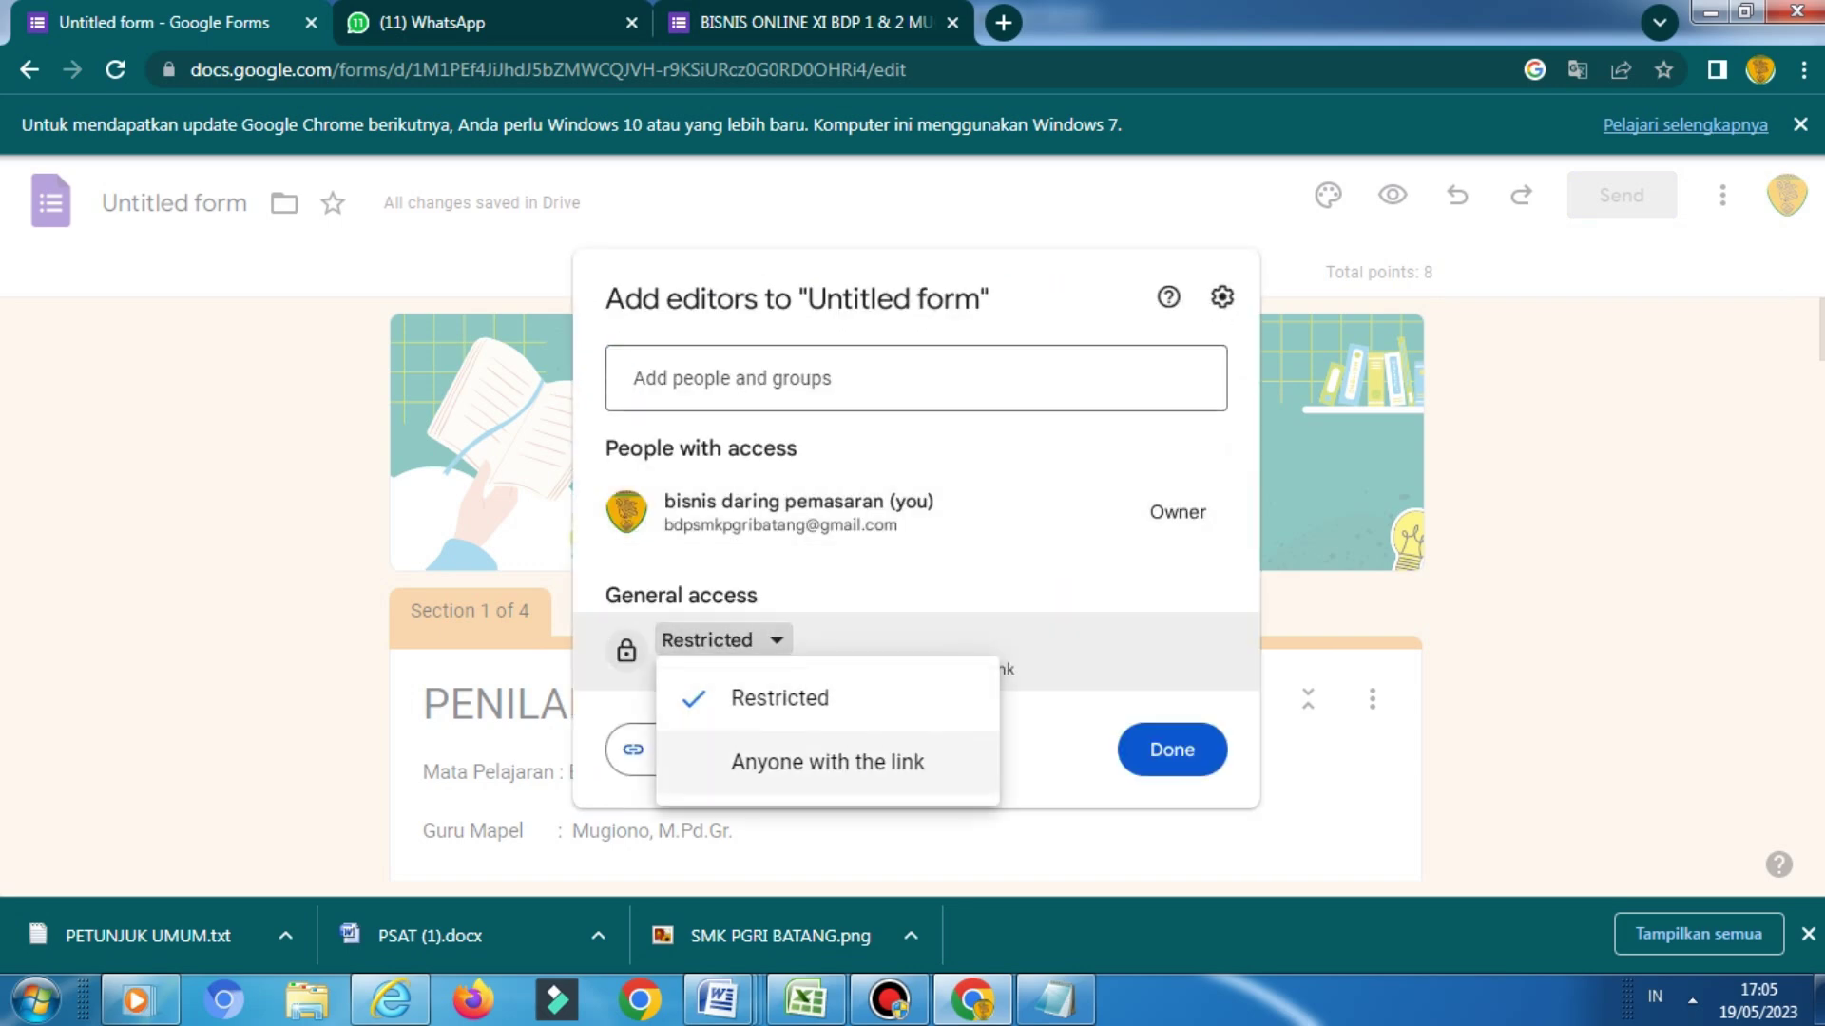
pyautogui.click(827, 762)
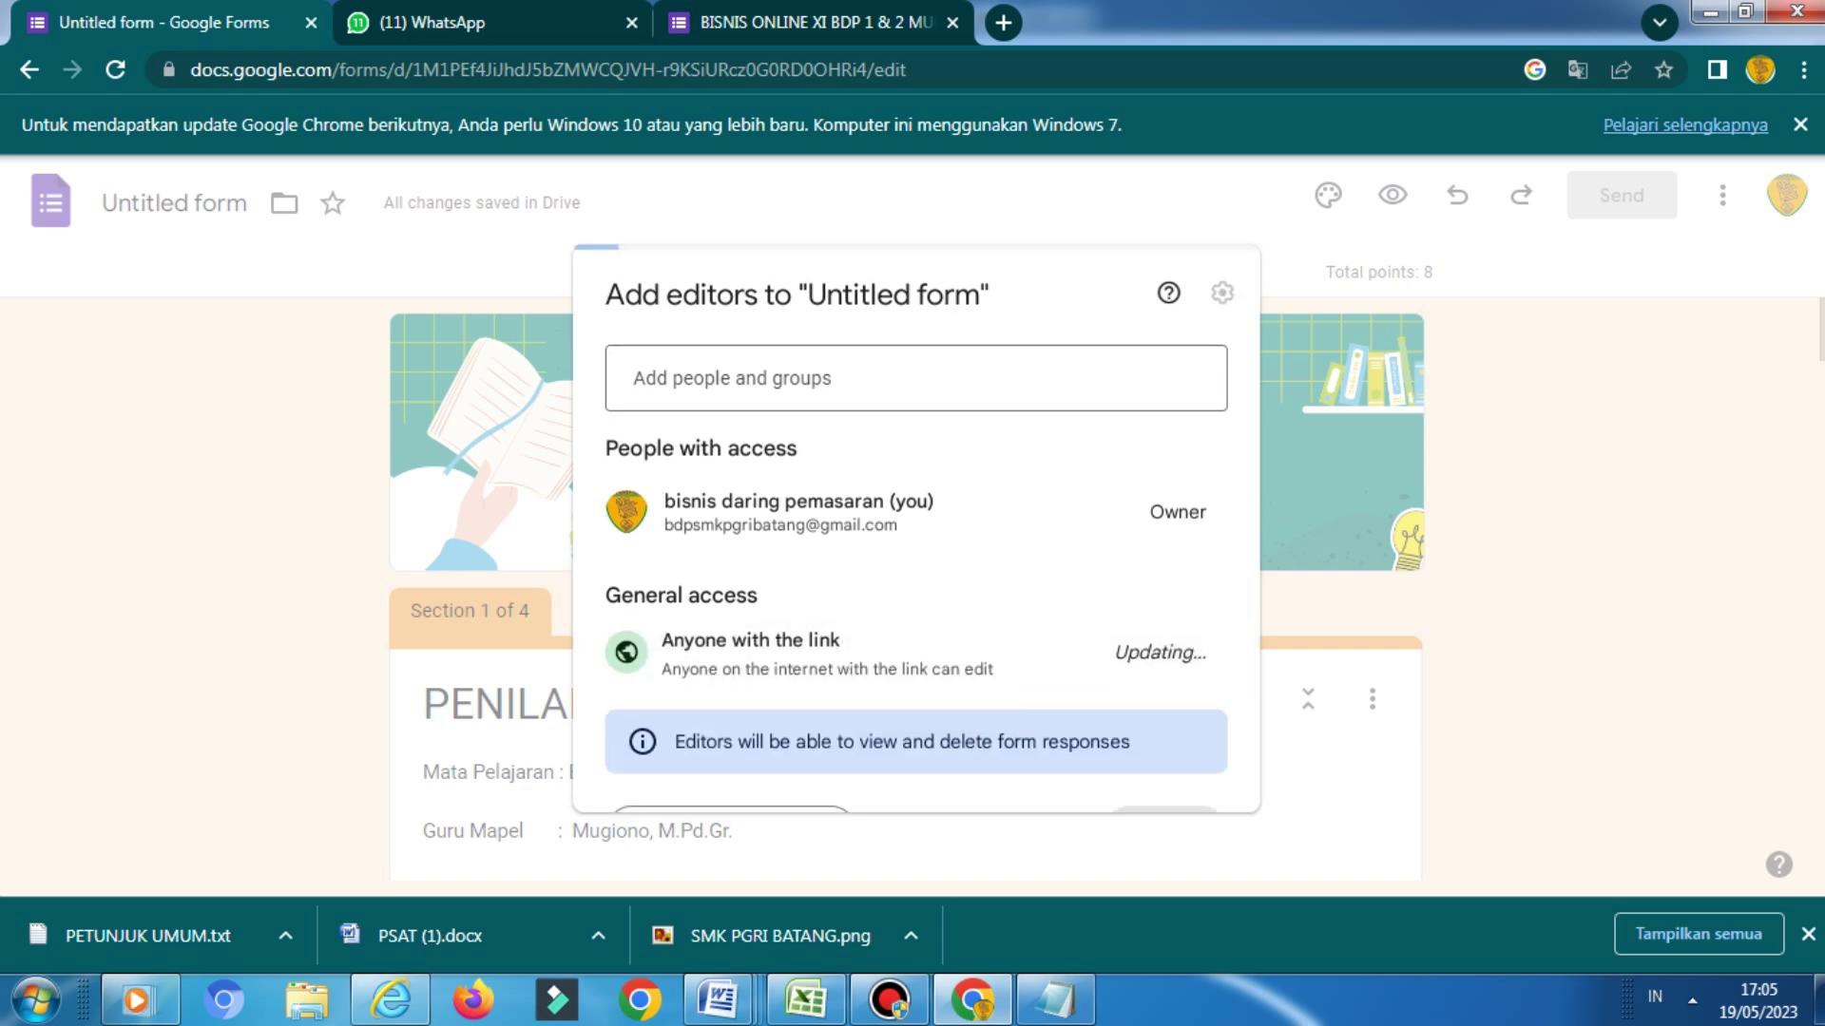
# Add the suggested person as an Editor and send the invitation
pyautogui.click(633, 336)
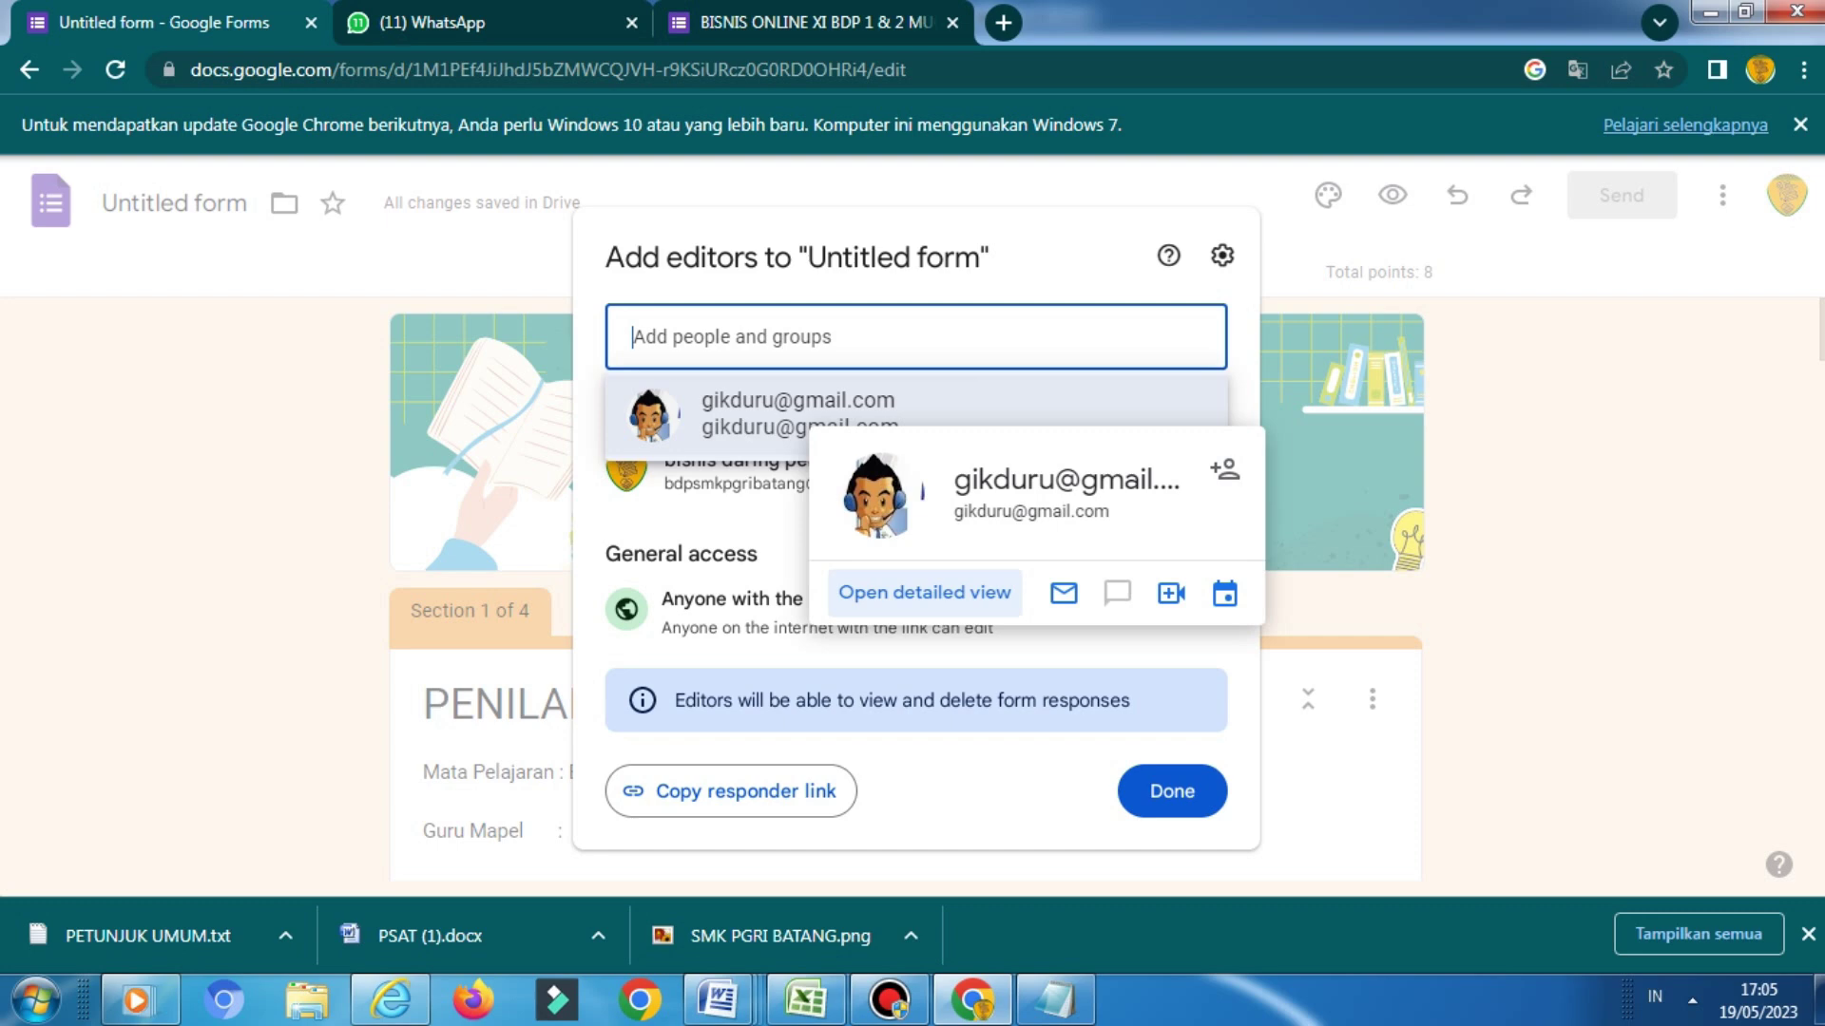
pyautogui.press('Return')
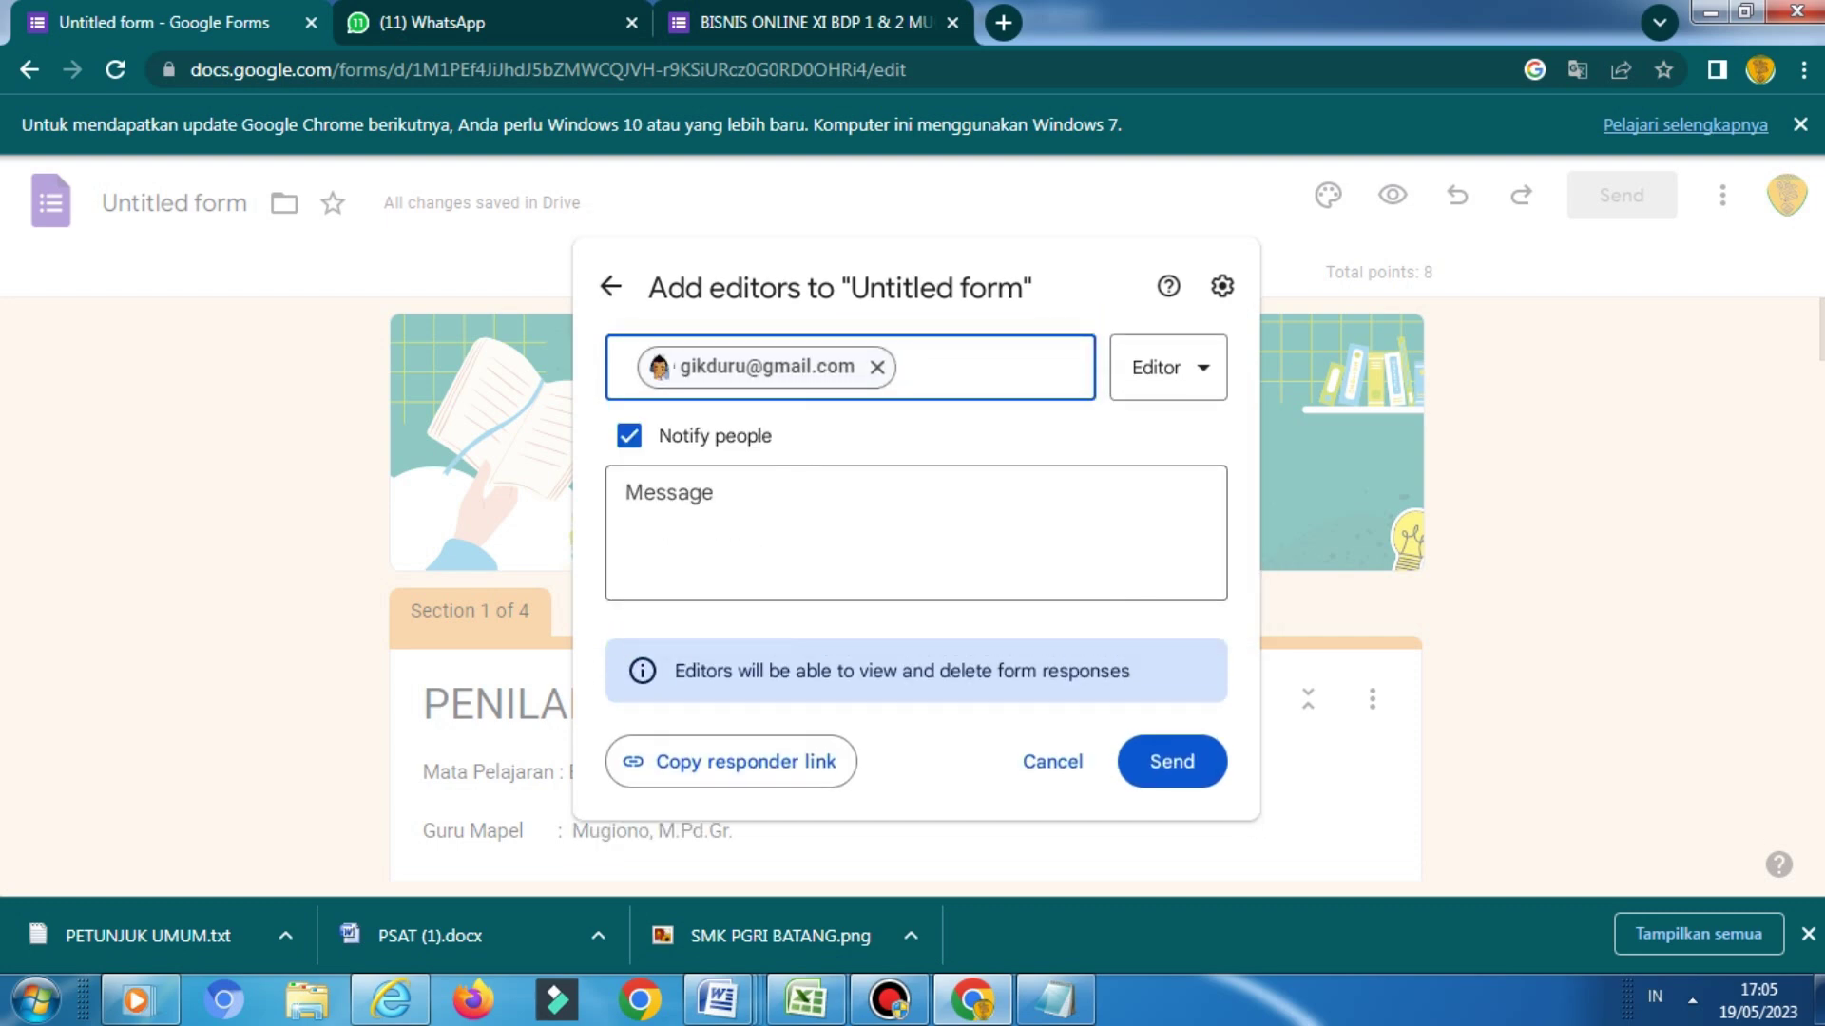
pyautogui.press('Return')
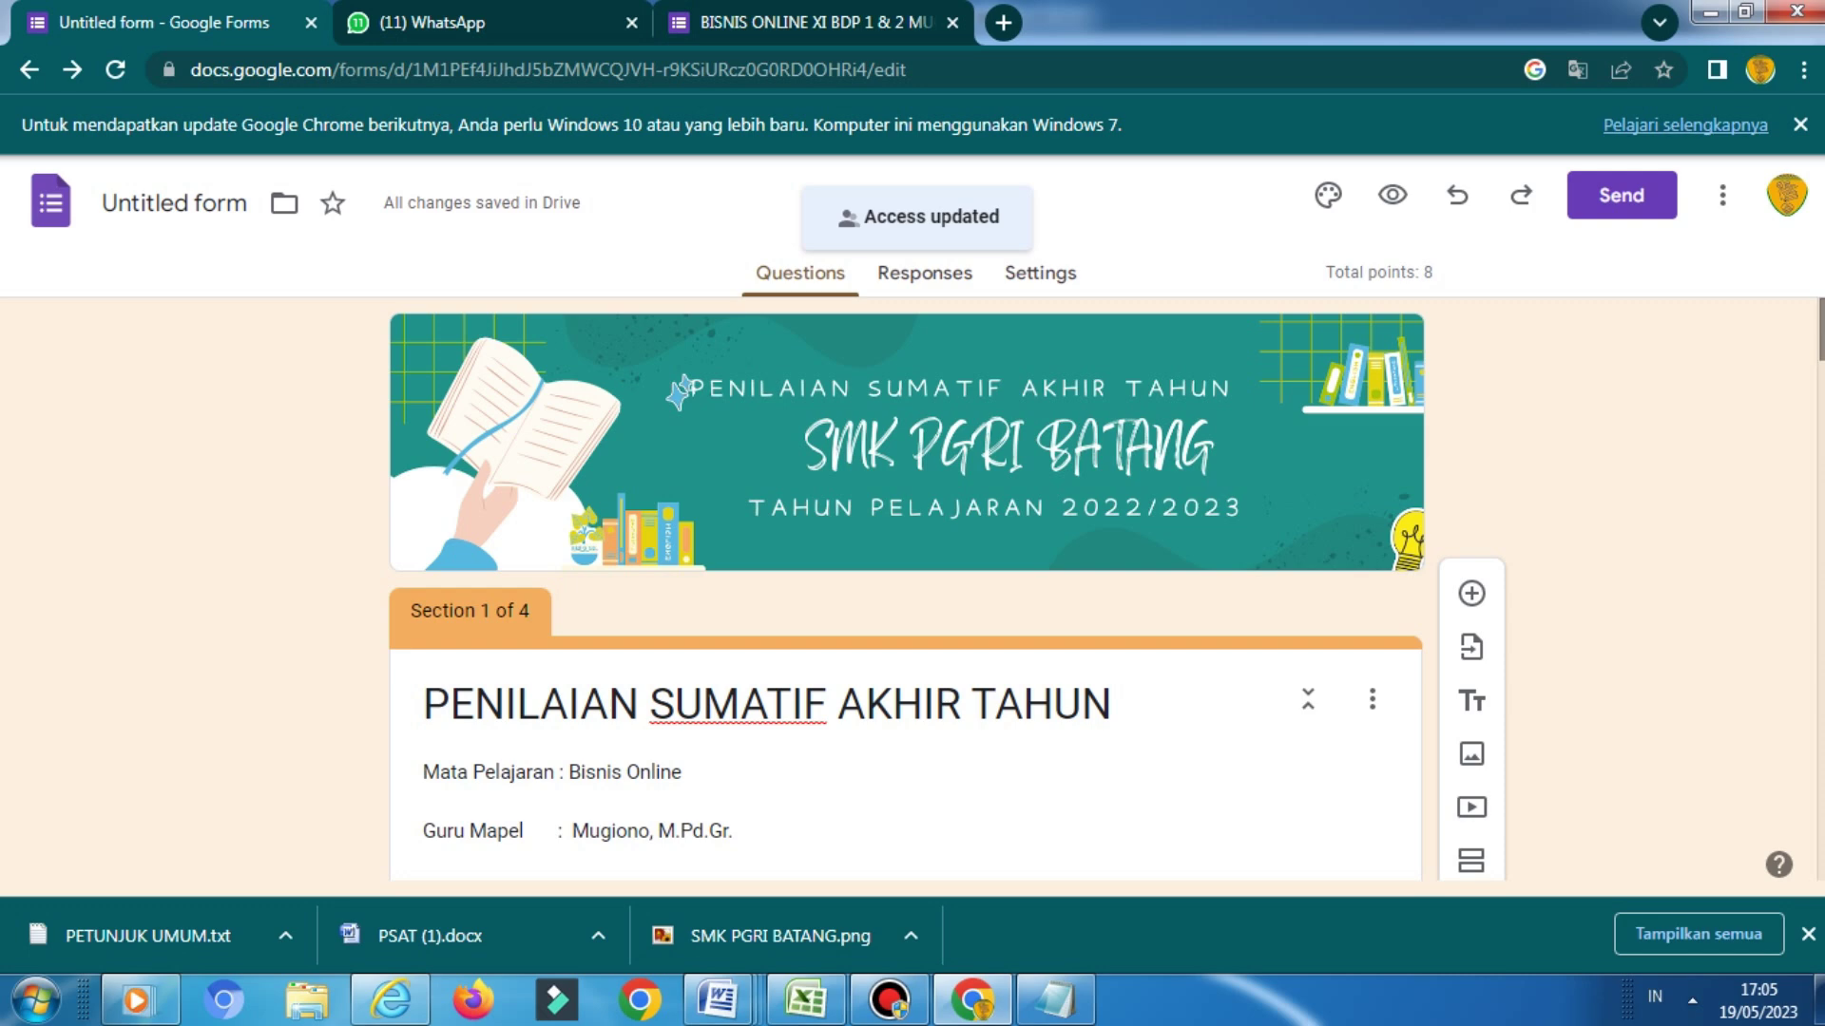
pyautogui.scroll(-9, 906, 589)
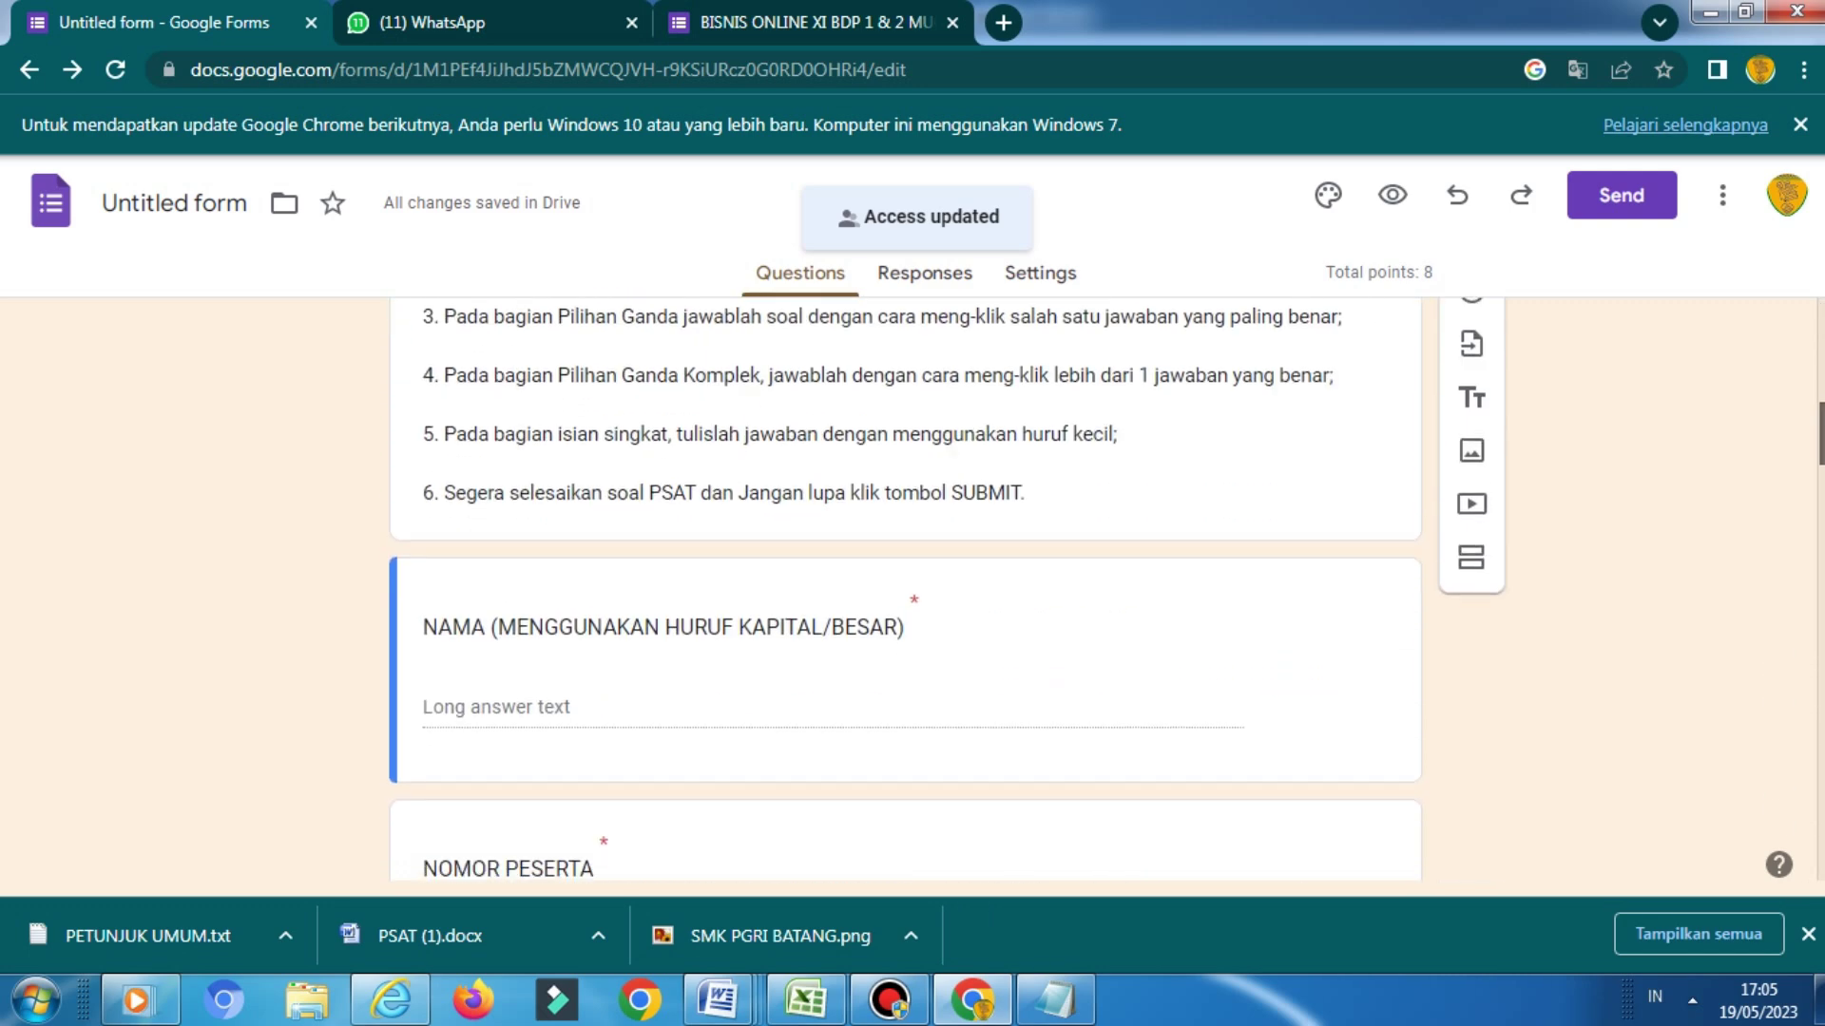
# Copy the quiz's responder link from the Send form dialog's Link tab
pyautogui.scroll(-6, 906, 589)
pyautogui.scroll(5, 906, 590)
pyautogui.scroll(10, 906, 590)
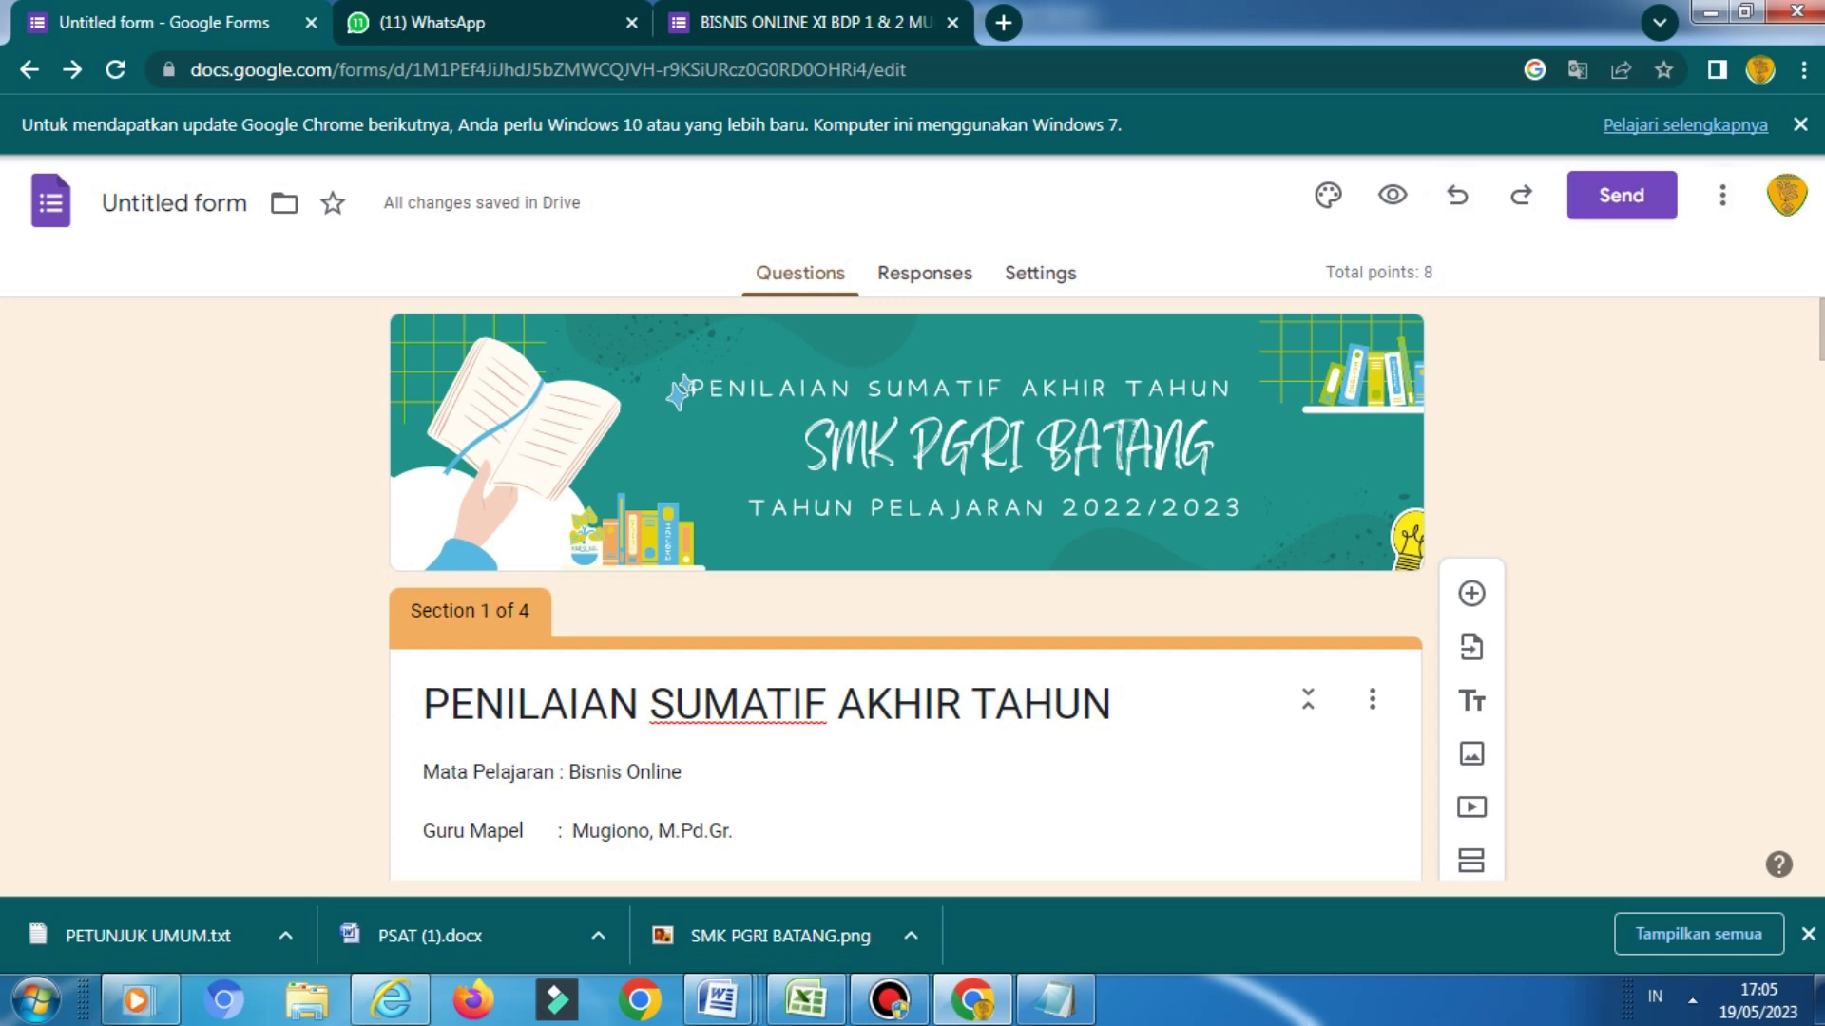
pyautogui.click(1621, 195)
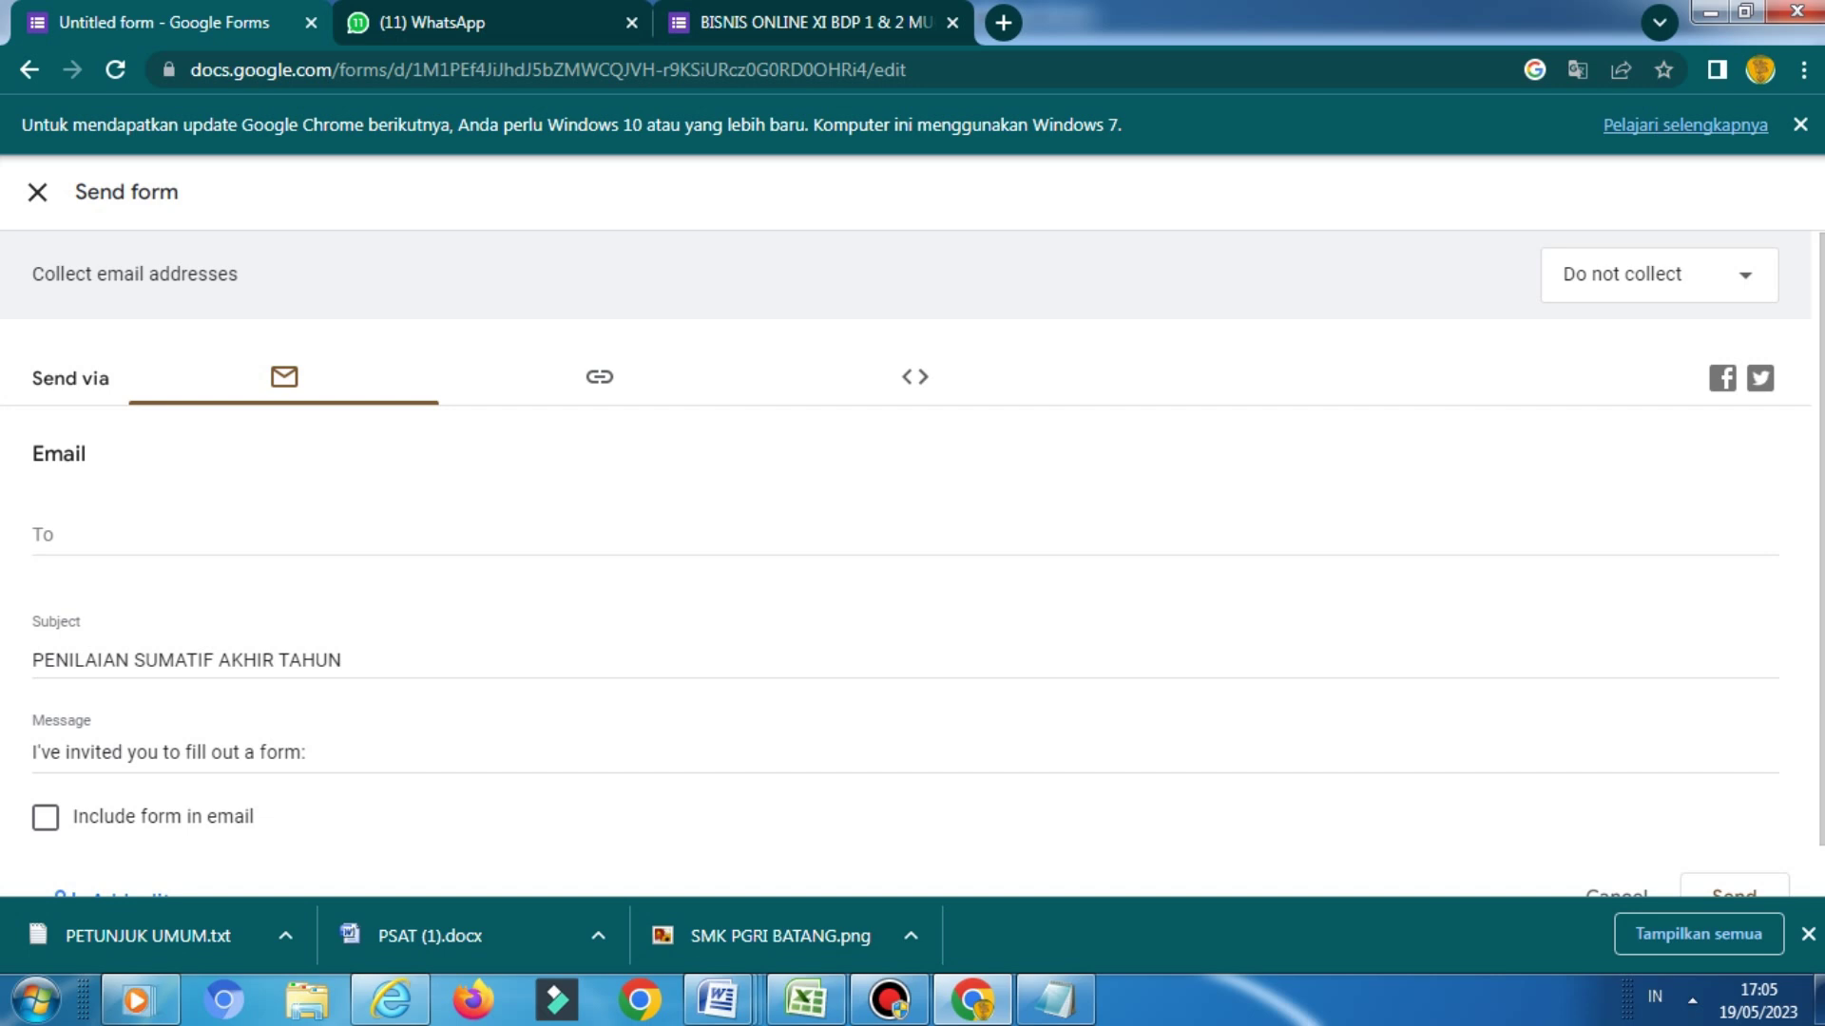
pyautogui.click(599, 376)
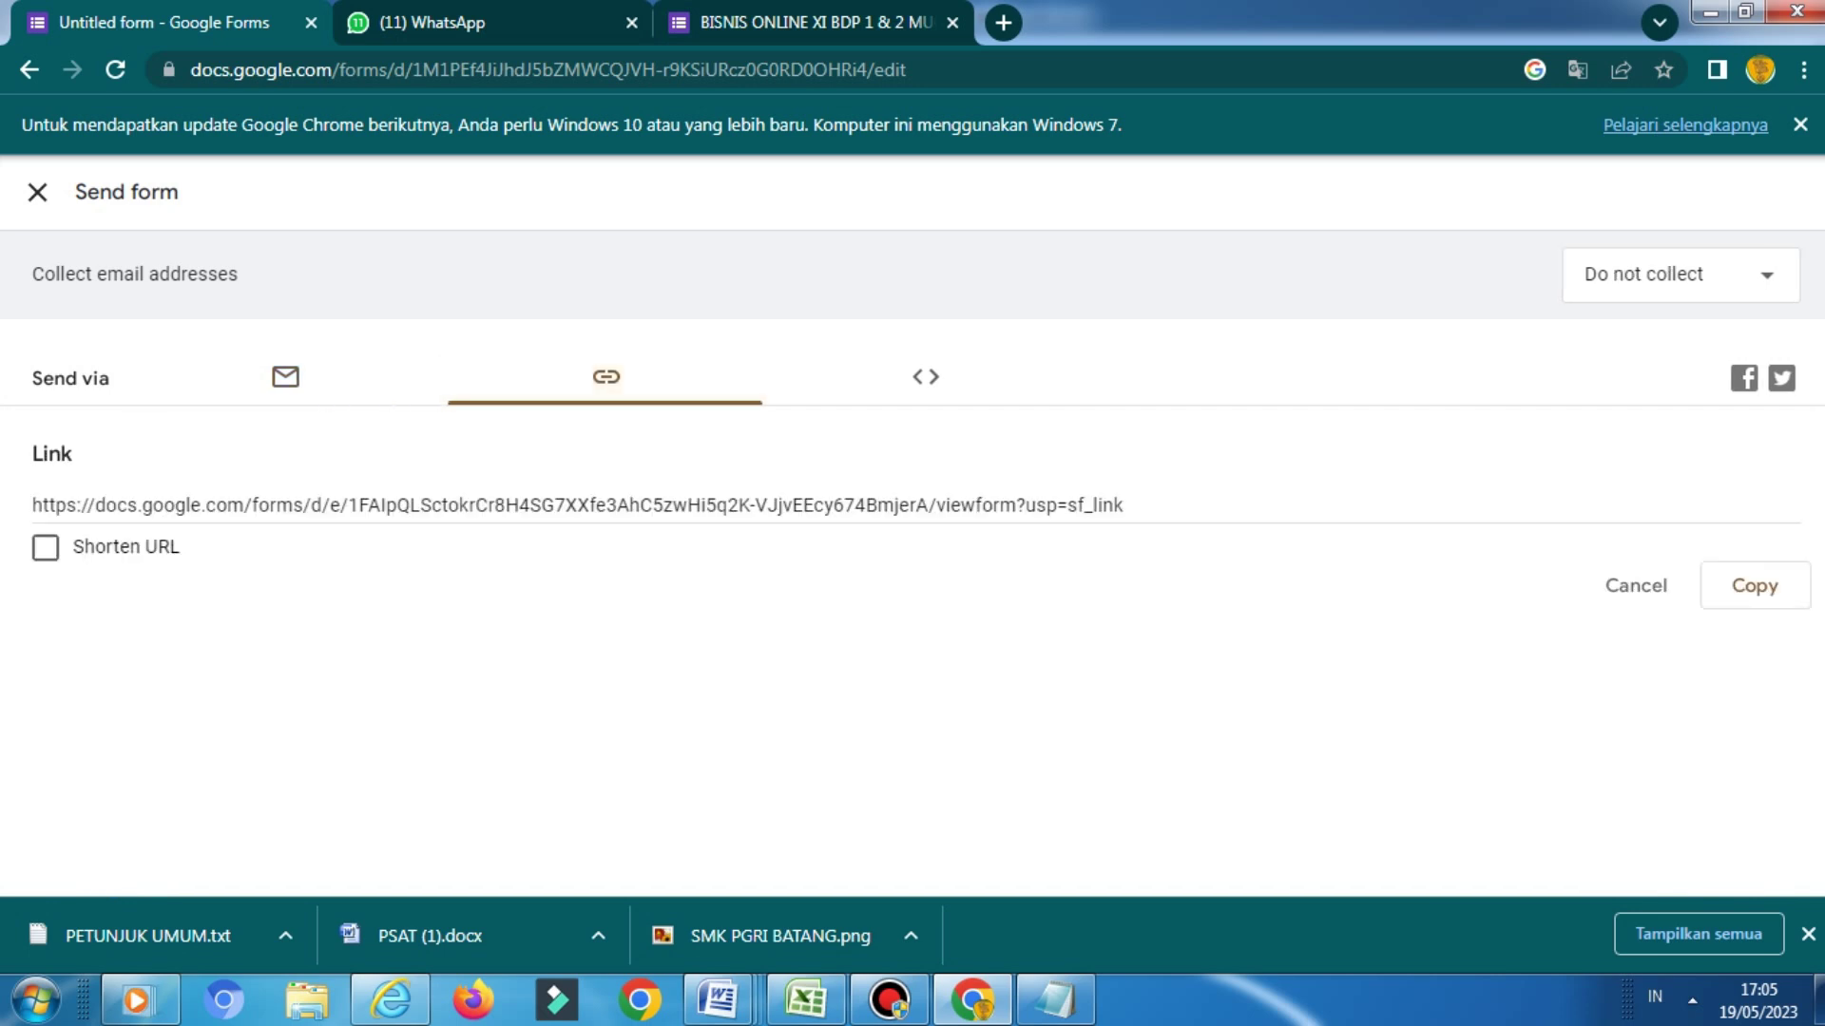
pyautogui.click(570, 505)
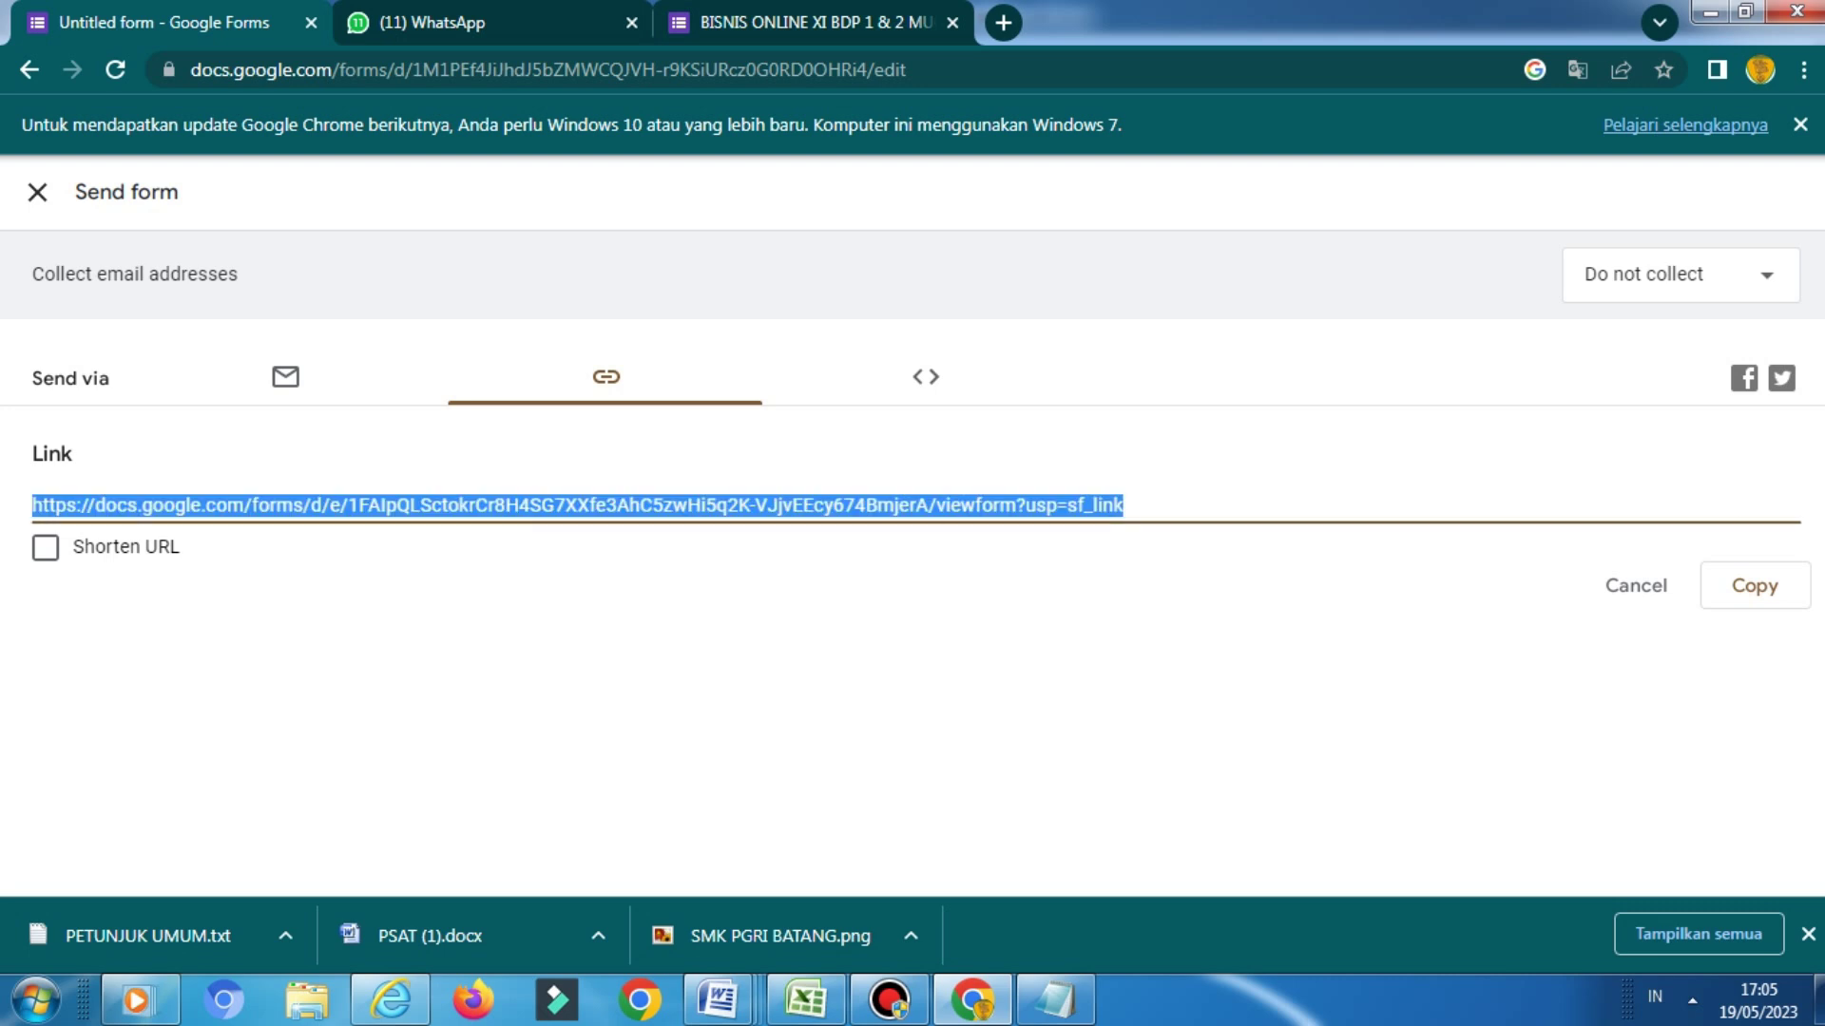
pyautogui.rightClick(895, 509)
pyautogui.click(945, 530)
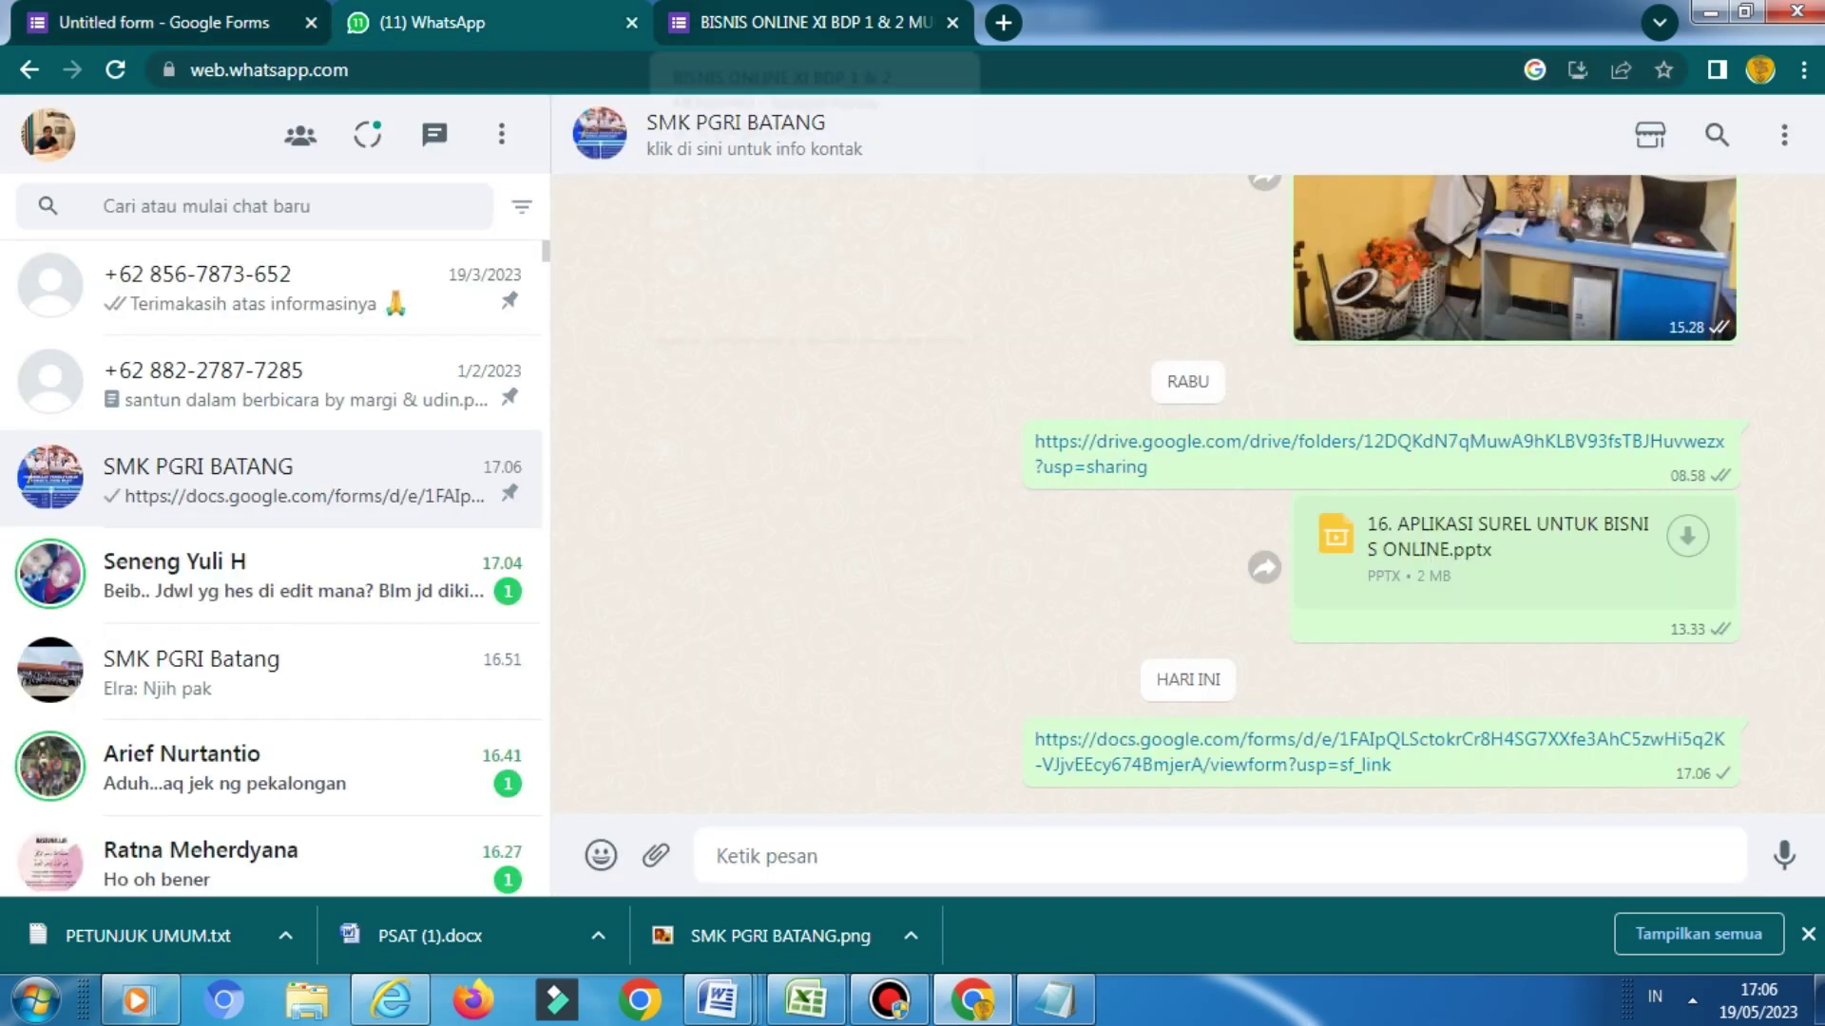
# Visit the BISNIS ONLINE tab, come back to the form, and close the Send form dialog
pyautogui.click(803, 22)
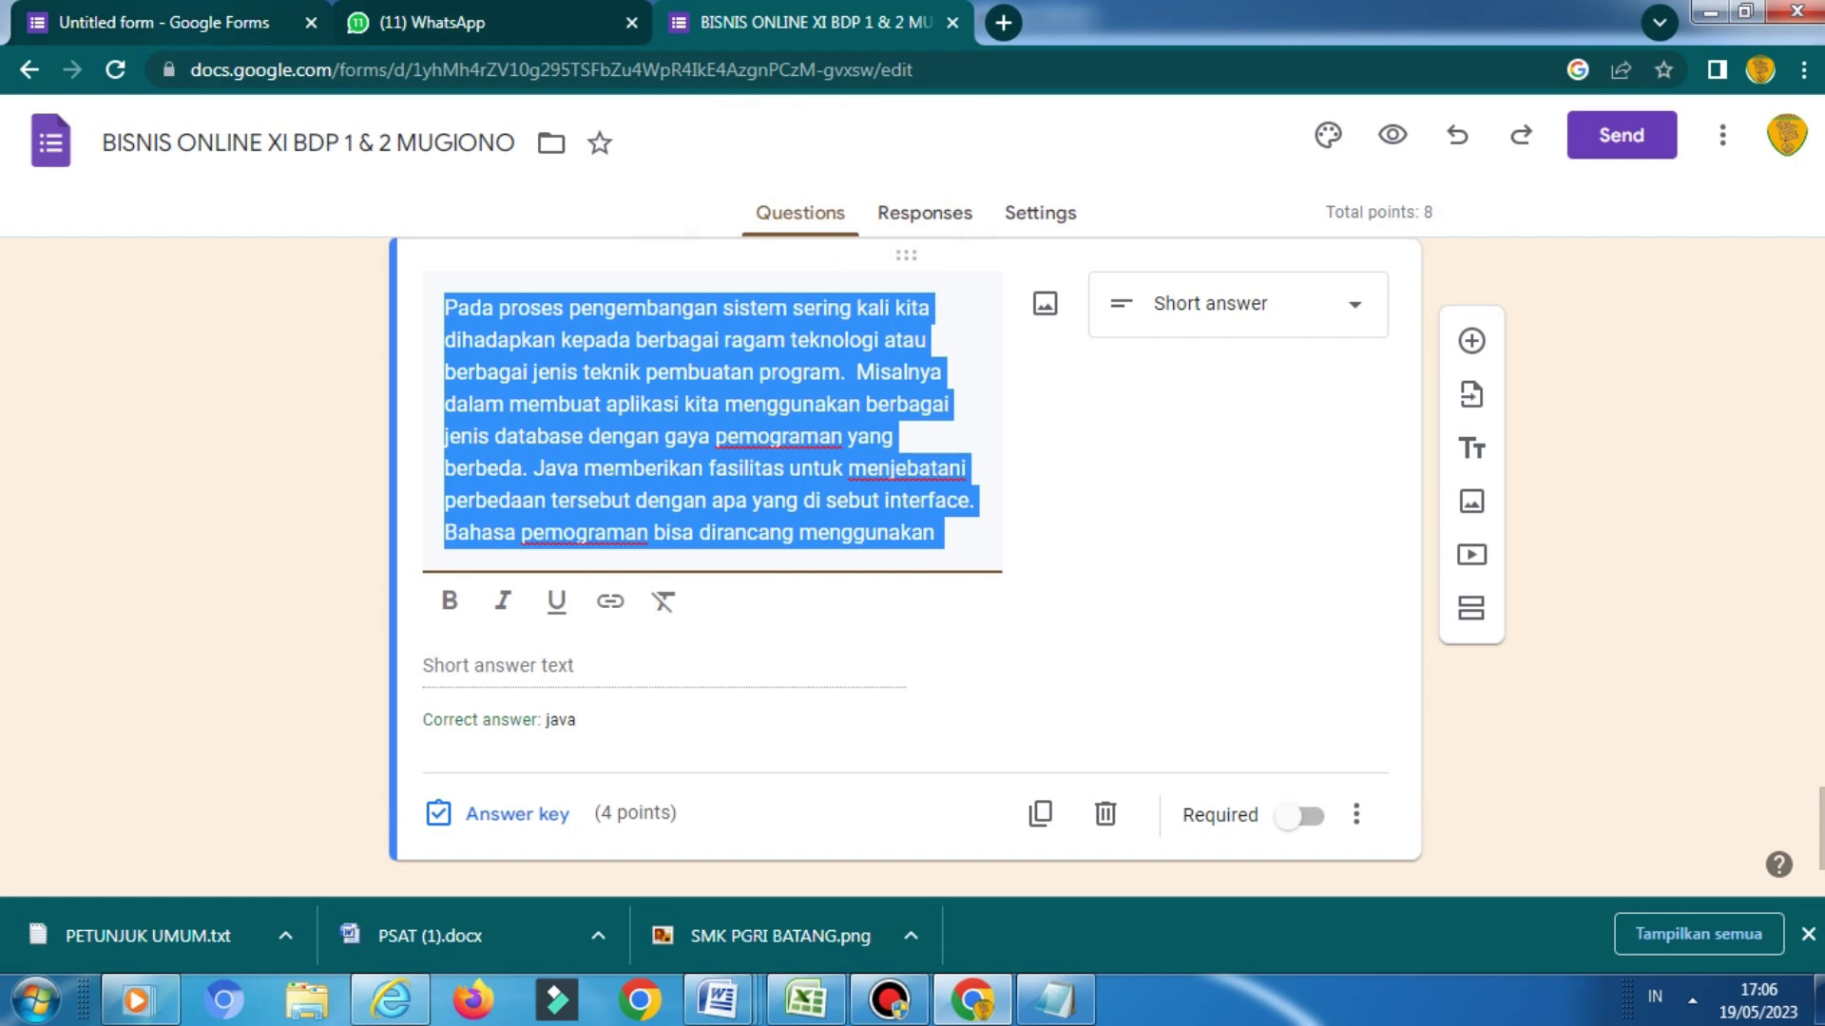
pyautogui.hotkey('ctrl', '1')
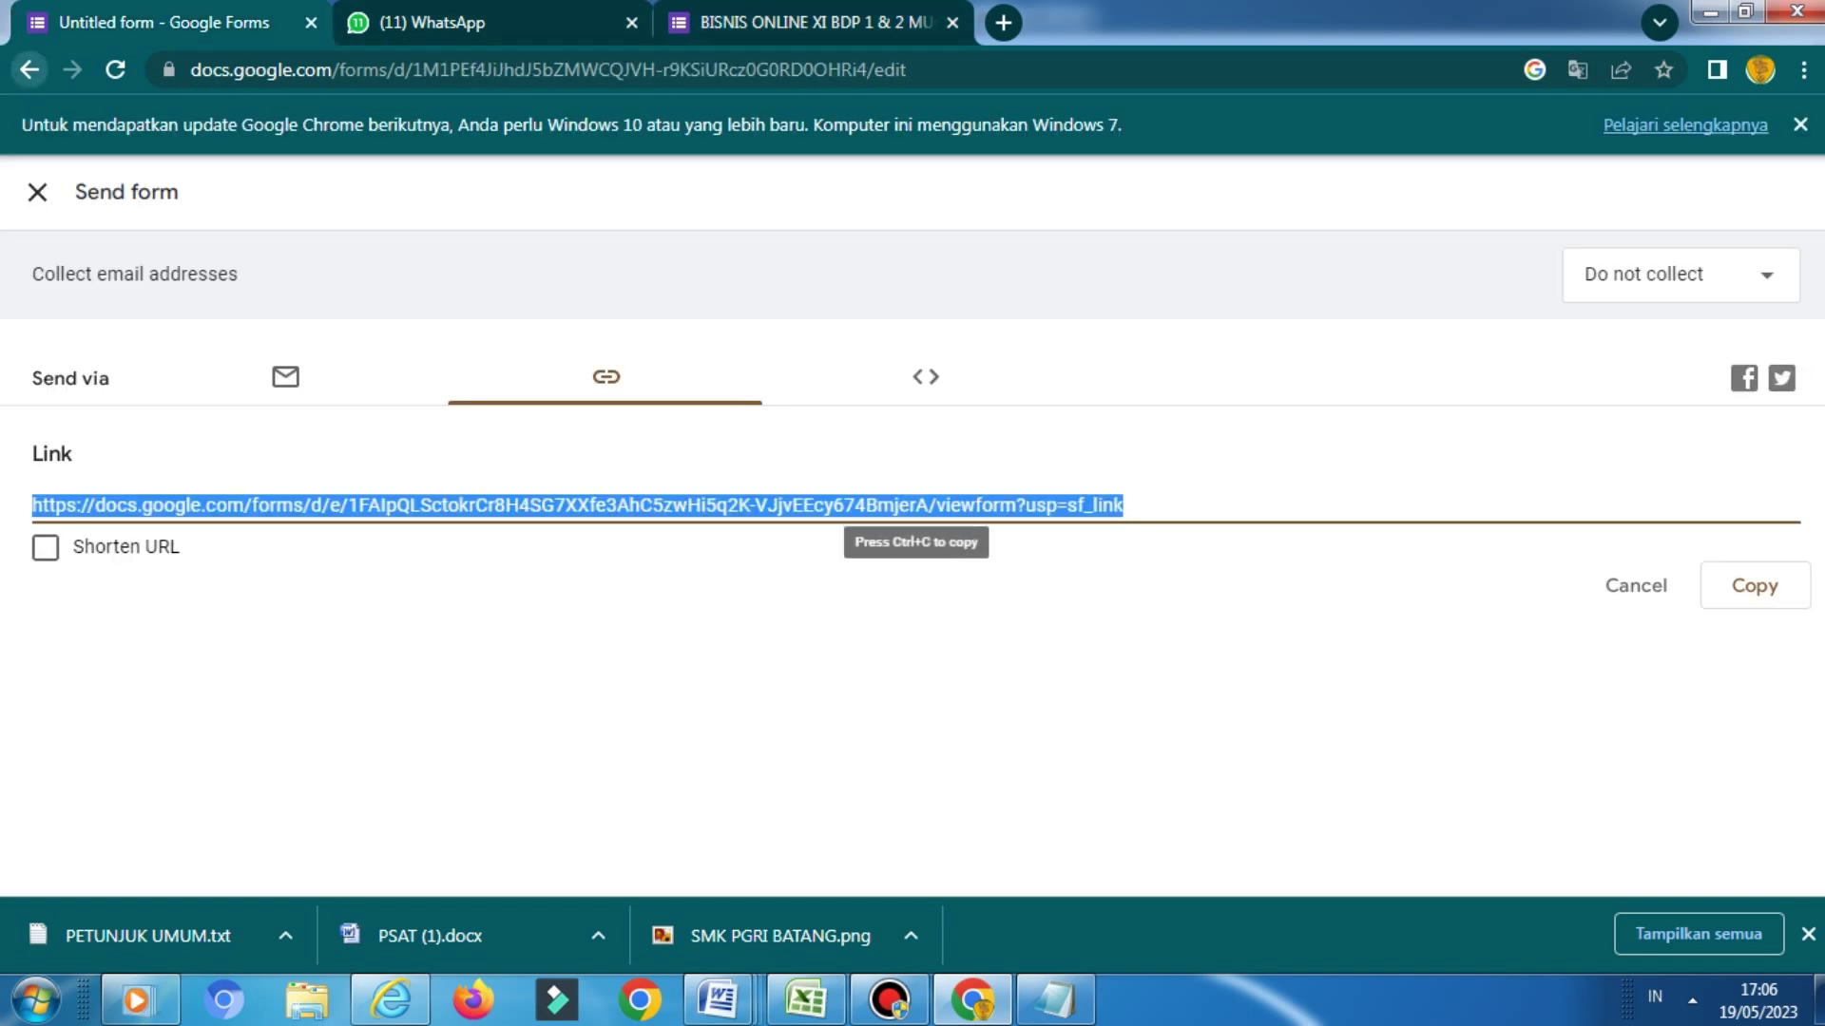
pyautogui.click(30, 69)
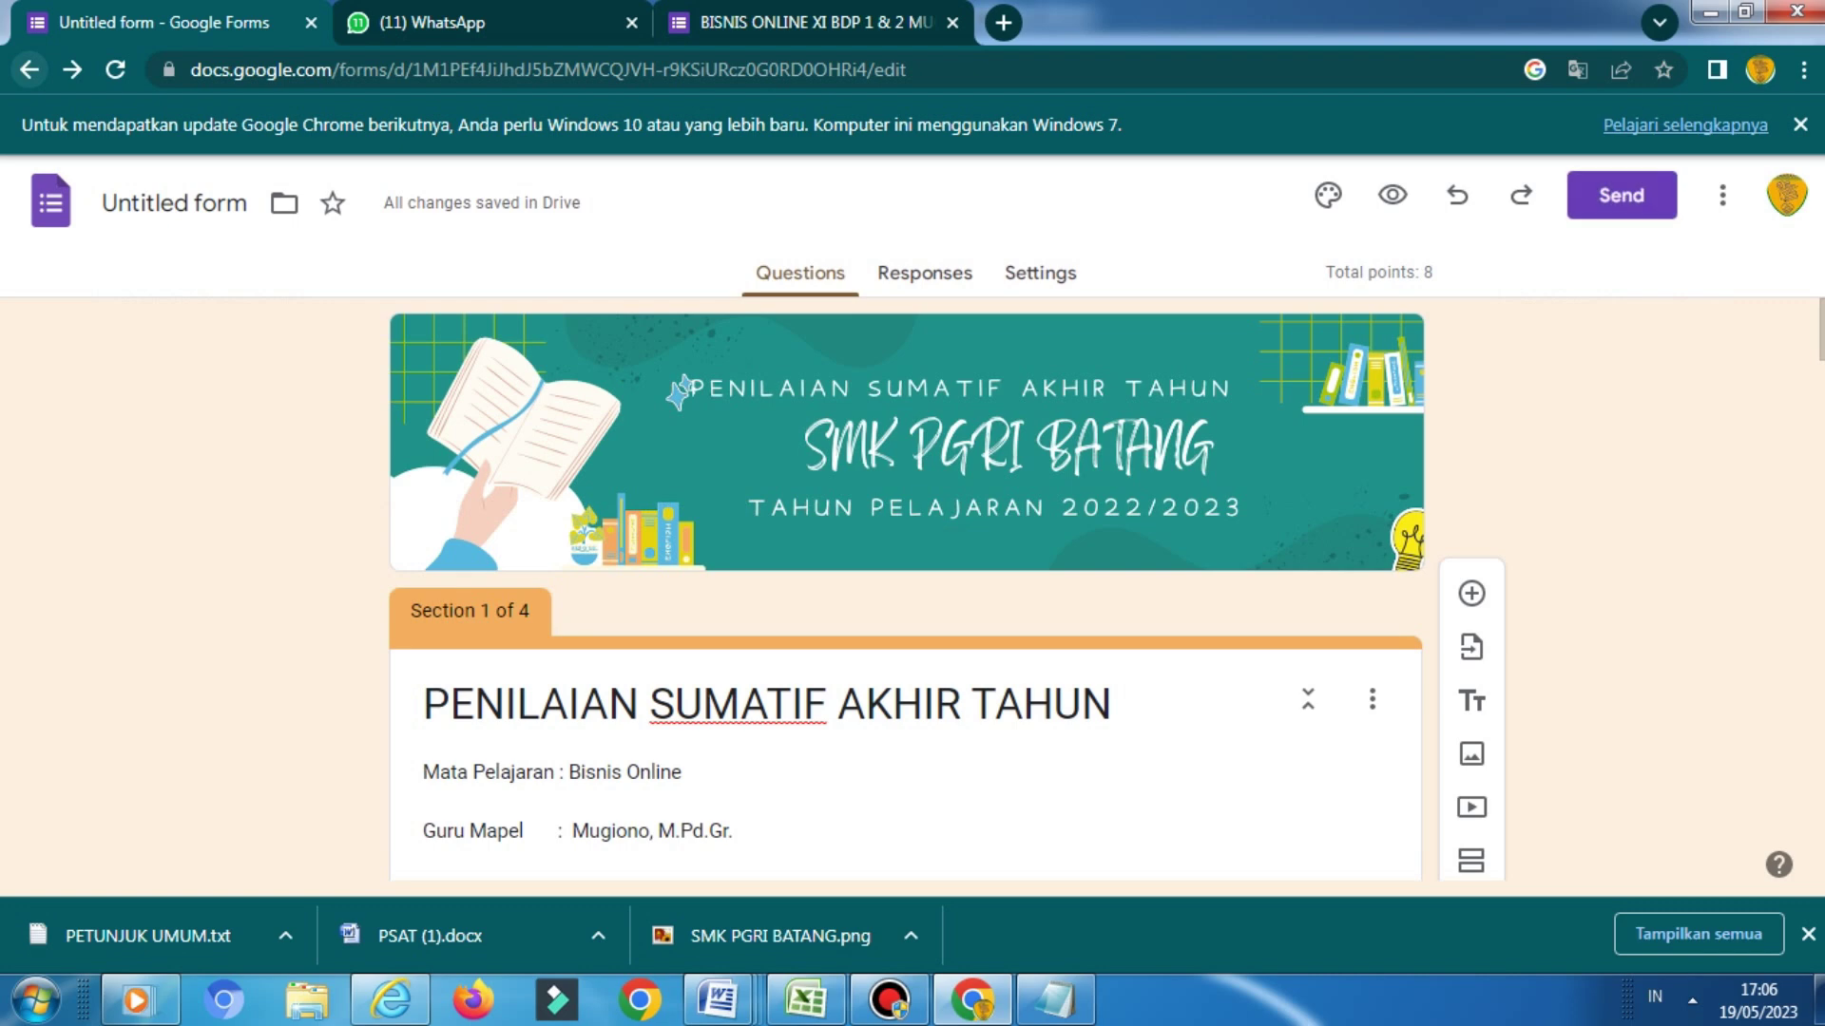